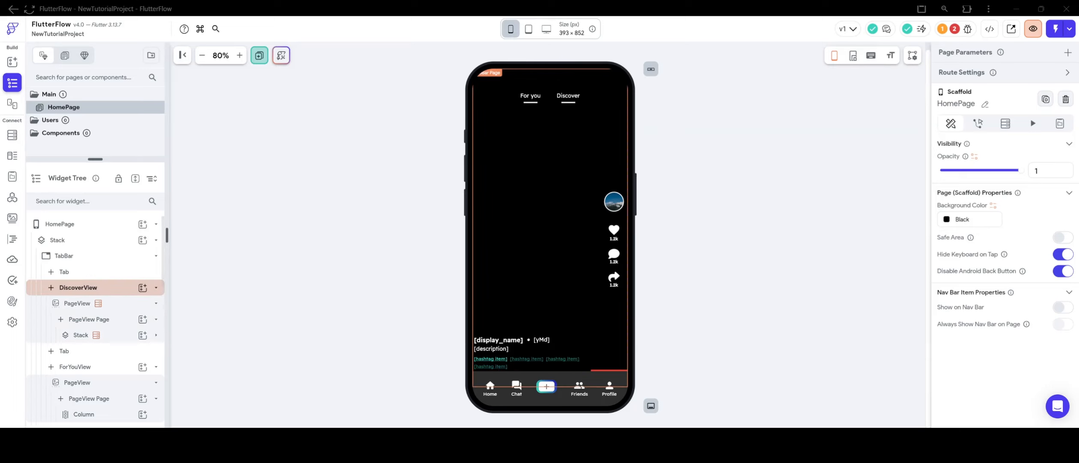
Step: Delete the Column inside the ForYouView tab's PageView Page in the widget tree
{"action": "mouse_move", "coordinate": [99, 303]}
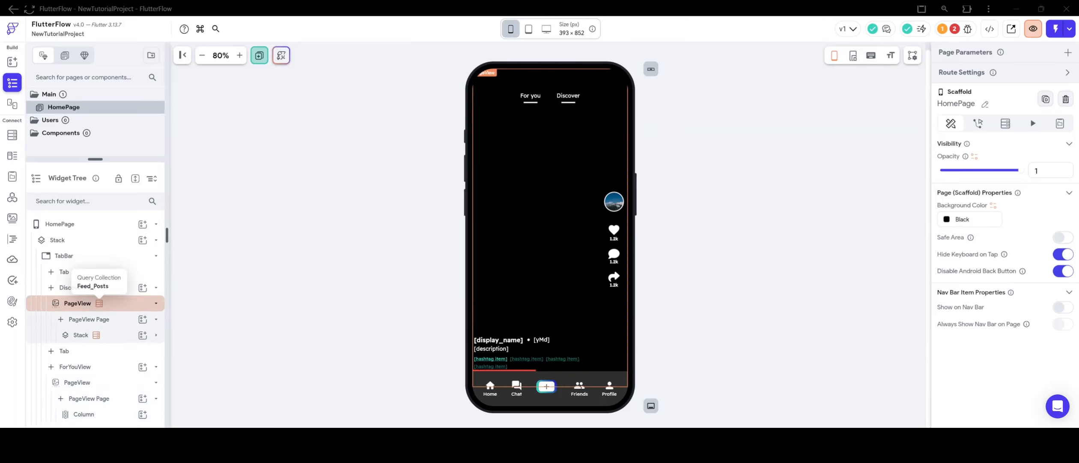
{"action": "scroll", "coordinate": [99, 334], "scroll_direction": "down", "scroll_amount": 1}
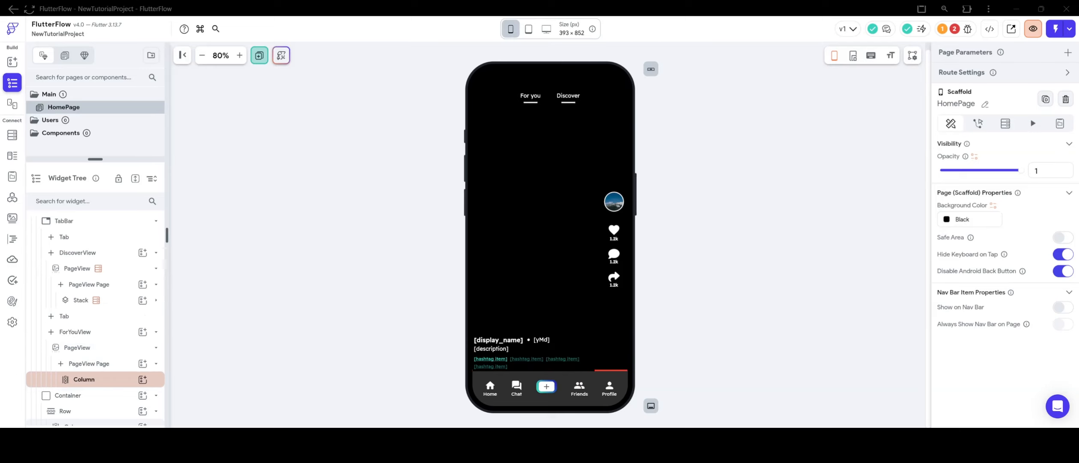
{"action": "left_click", "coordinate": [86, 379]}
{"action": "right_click", "coordinate": [85, 379]}
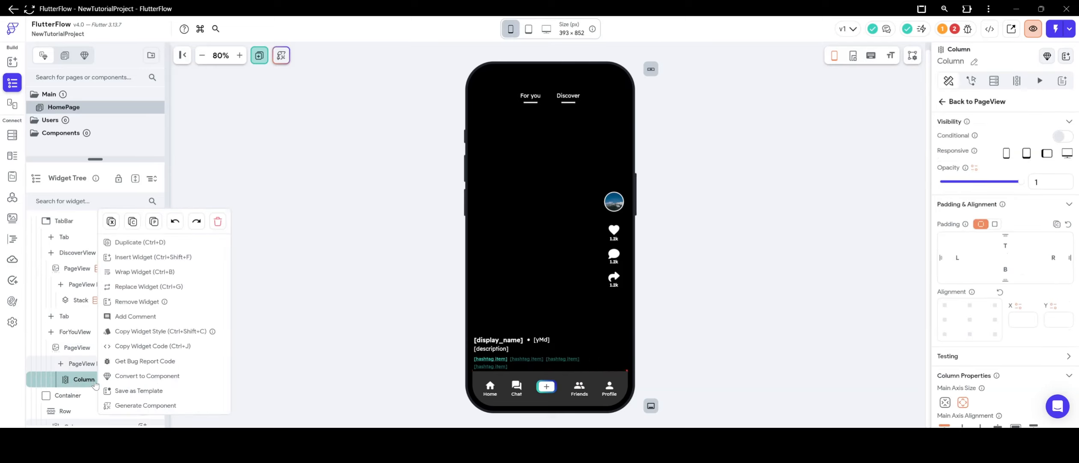
{"action": "left_click", "coordinate": [195, 243]}
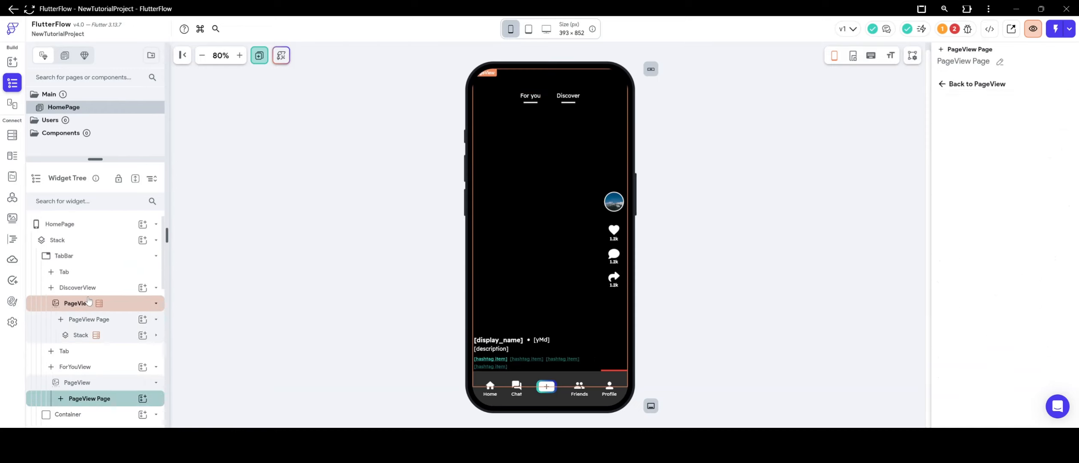
Step: Try to copy the DiscoverView Stack and paste it into the ForYouView PageView Page
{"action": "left_click", "coordinate": [97, 336]}
{"action": "right_click", "coordinate": [97, 336]}
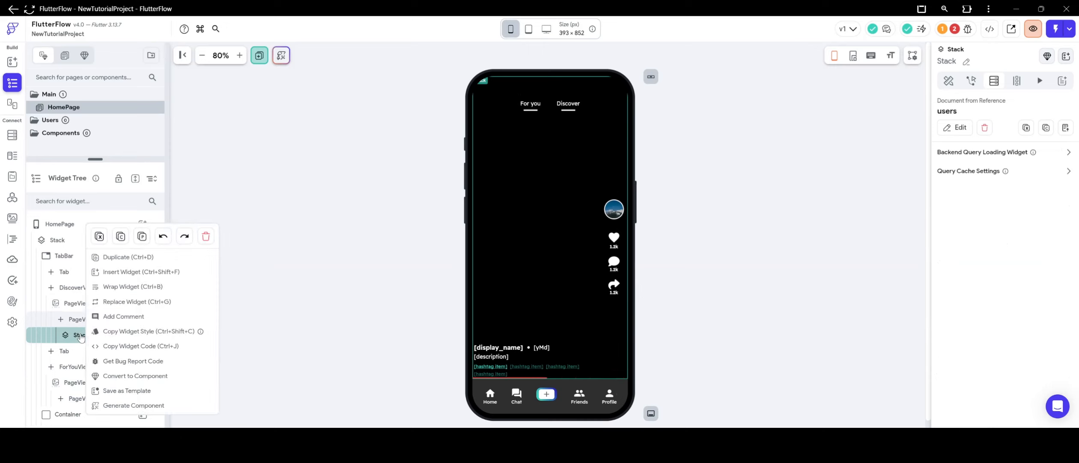
{"action": "left_click", "coordinate": [119, 238]}
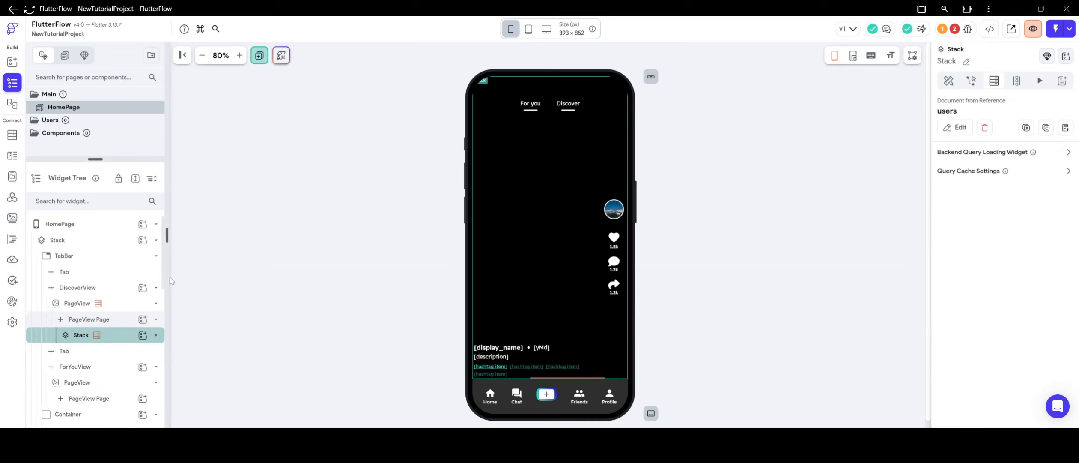
{"action": "scroll", "coordinate": [94, 313], "scroll_direction": "down", "scroll_amount": 1}
{"action": "scroll", "coordinate": [94, 316], "scroll_direction": "down", "scroll_amount": 1}
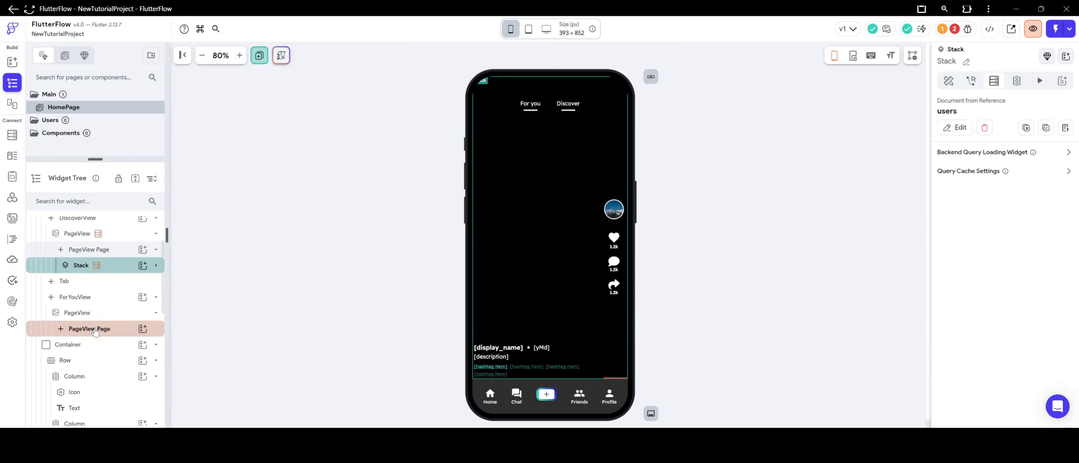
{"action": "left_click", "coordinate": [94, 331]}
{"action": "right_click", "coordinate": [94, 330]}
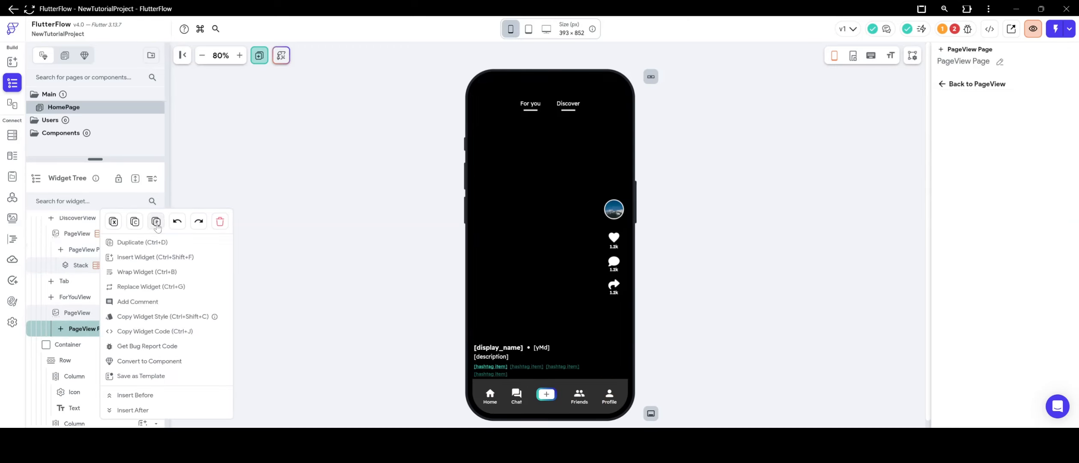
{"action": "left_click", "coordinate": [308, 256]}
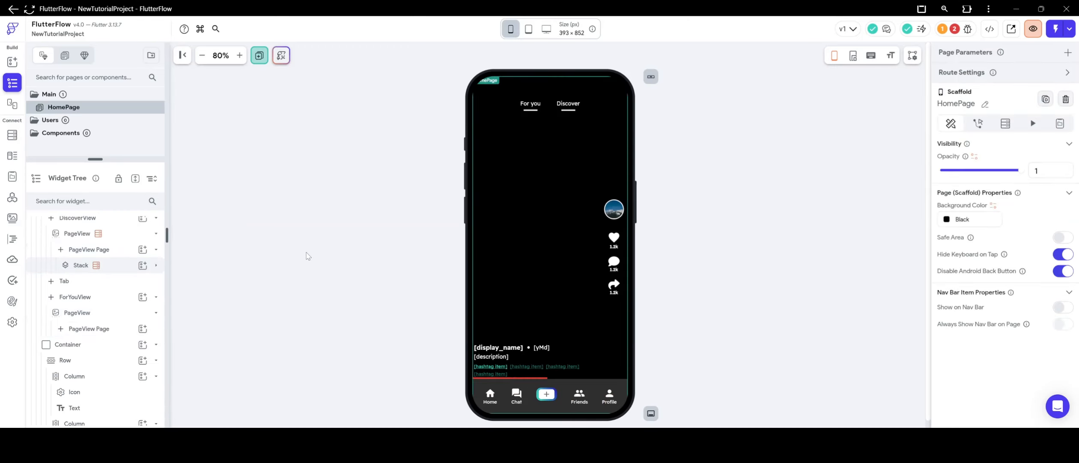
{"action": "left_click", "coordinate": [79, 331]}
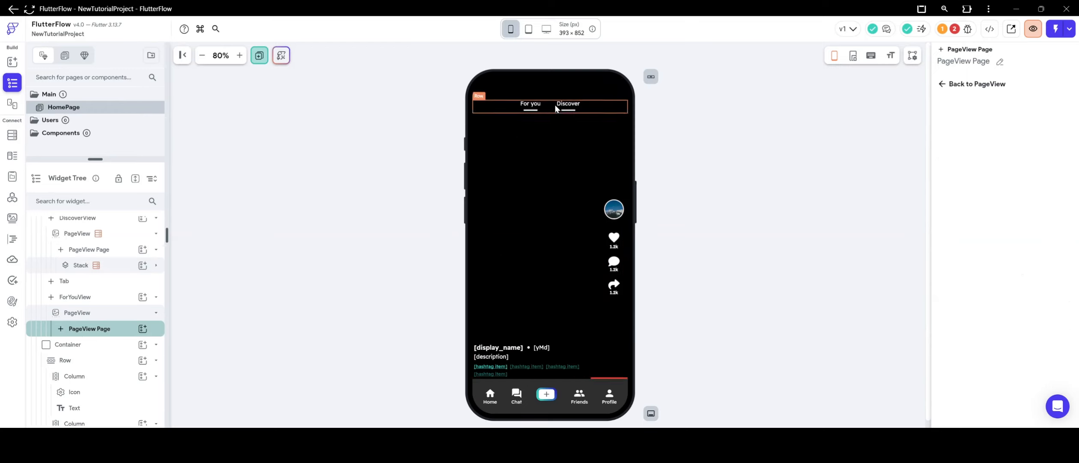
Step: Bring the navigation bar Container to the front of the HomePage stack
{"action": "right_click", "coordinate": [527, 387]}
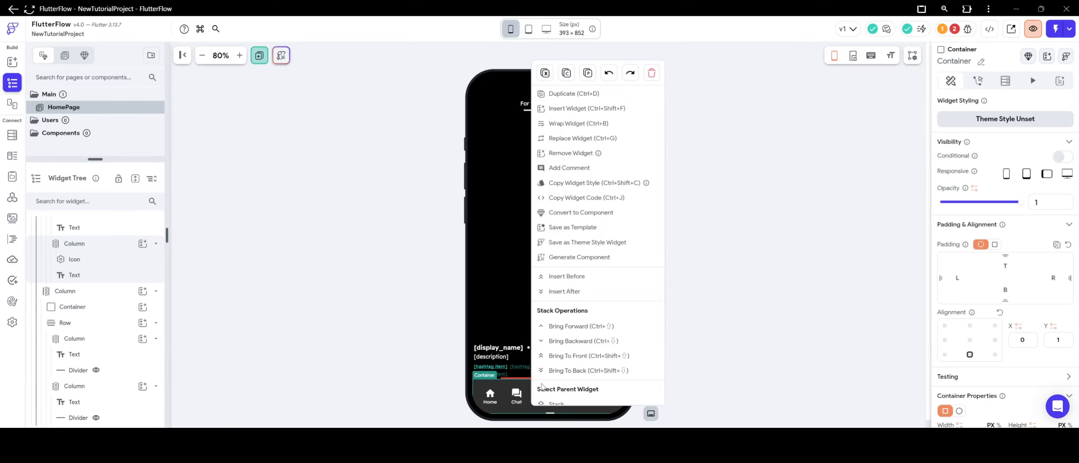
{"action": "left_click", "coordinate": [557, 357]}
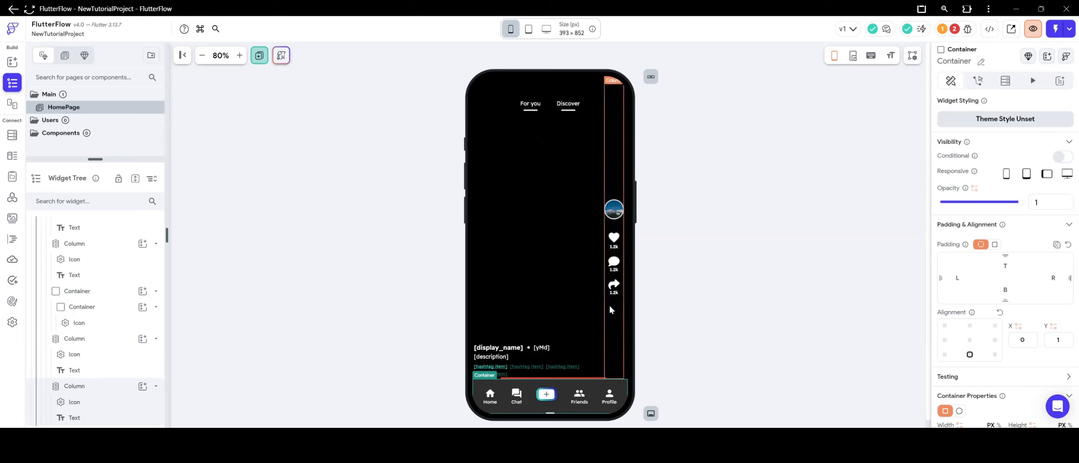
Step: Copy the Stack inside the DiscoverView tab's PageView Page
{"action": "scroll", "coordinate": [107, 300], "scroll_direction": "up", "scroll_amount": 5}
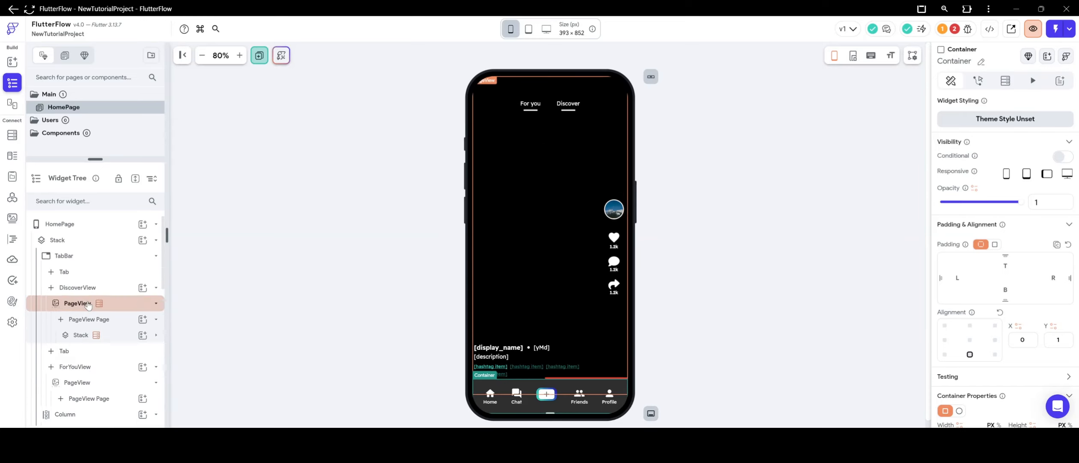
{"action": "scroll", "coordinate": [107, 305], "scroll_direction": "up", "scroll_amount": 2}
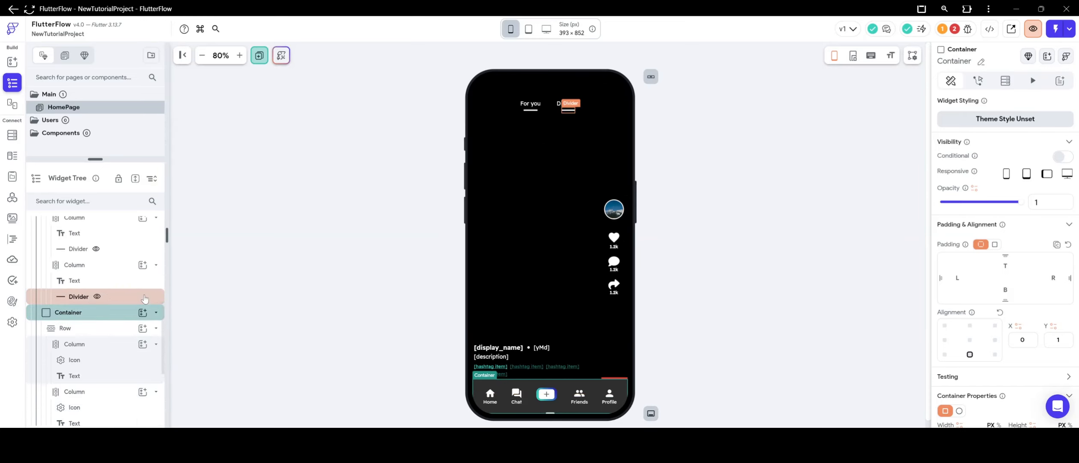
{"action": "scroll", "coordinate": [119, 291], "scroll_direction": "up", "scroll_amount": 1}
{"action": "scroll", "coordinate": [120, 291], "scroll_direction": "up", "scroll_amount": 1}
{"action": "scroll", "coordinate": [118, 285], "scroll_direction": "up", "scroll_amount": 1}
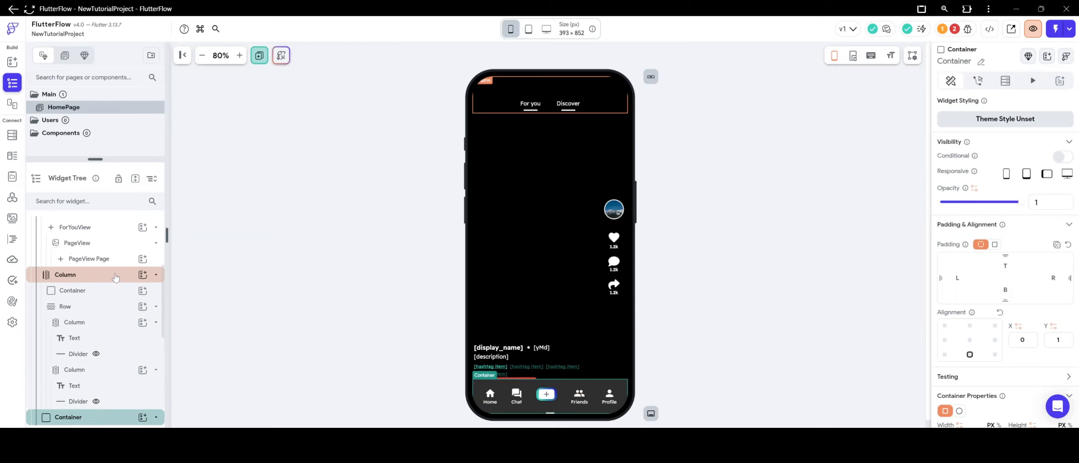
{"action": "scroll", "coordinate": [115, 277], "scroll_direction": "up", "scroll_amount": 1}
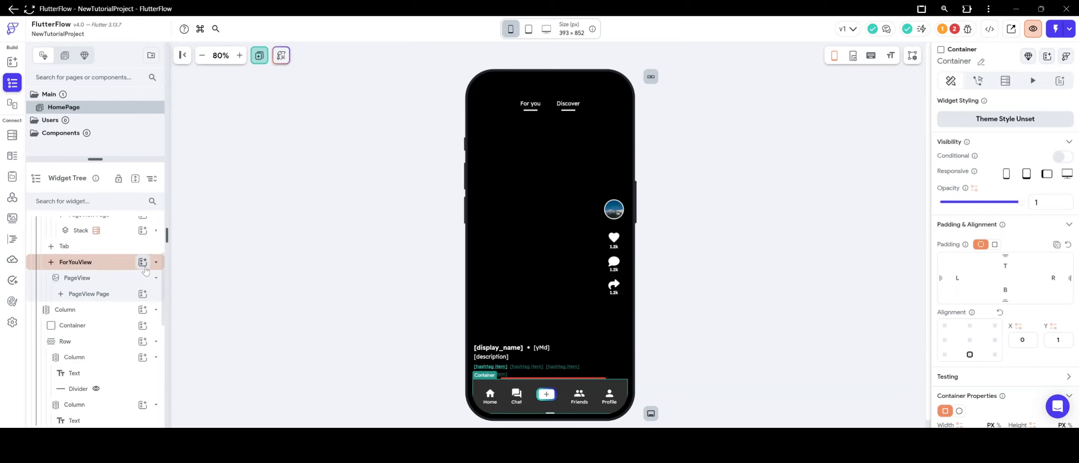
{"action": "scroll", "coordinate": [103, 274], "scroll_direction": "up", "scroll_amount": 1}
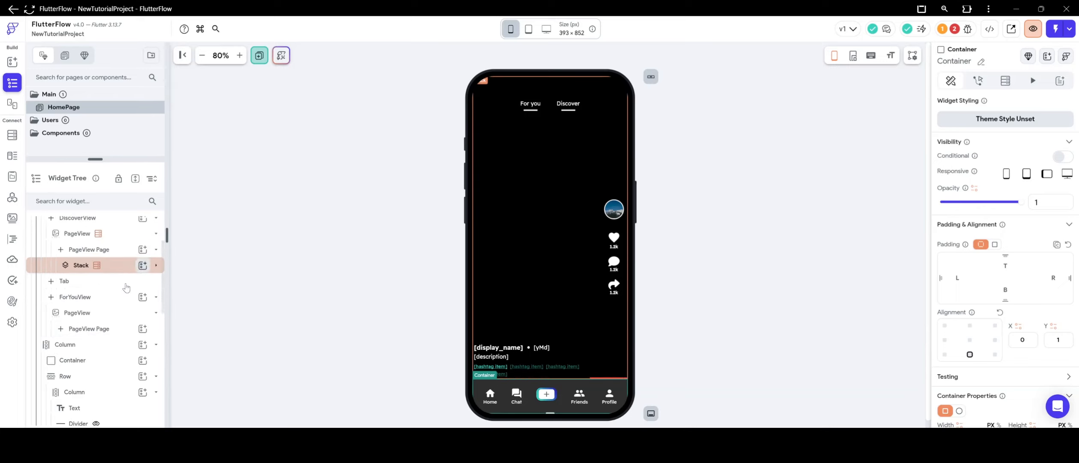
{"action": "right_click", "coordinate": [87, 263]}
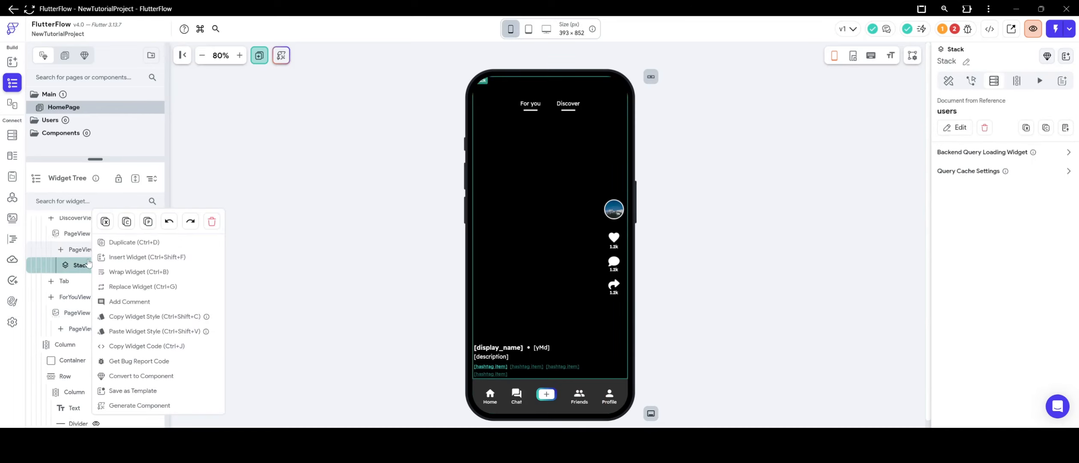
{"action": "left_click", "coordinate": [124, 222]}
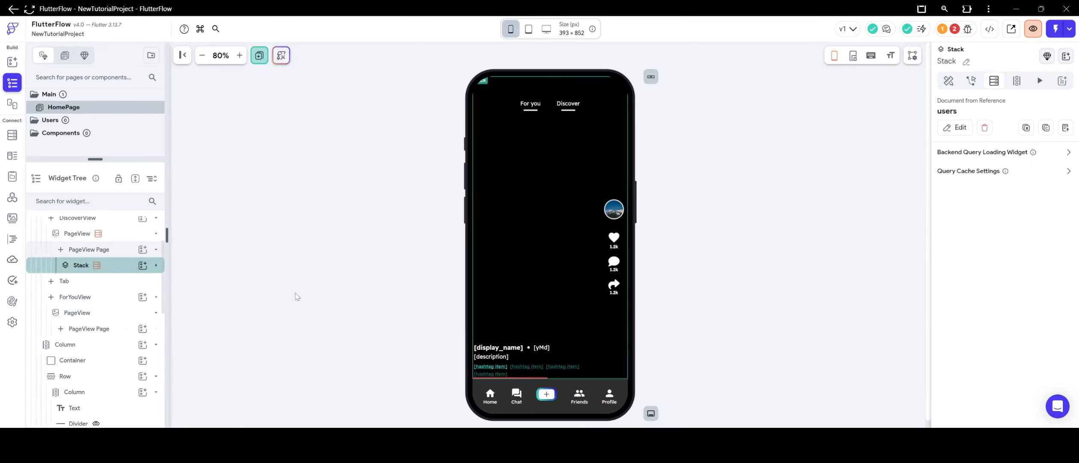
Step: Paste the copied Stack into the PageView Page under ForYouView
{"action": "right_click", "coordinate": [95, 316]}
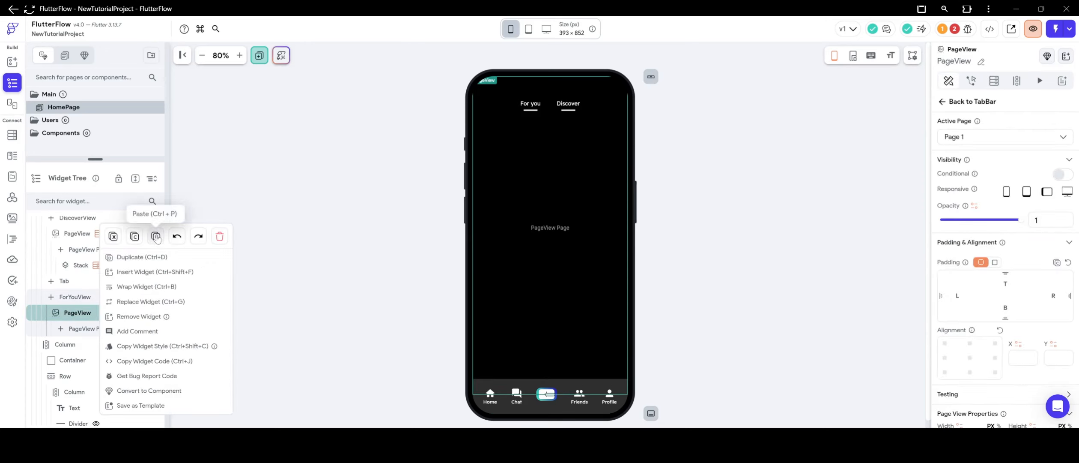
{"action": "left_click", "coordinate": [156, 237]}
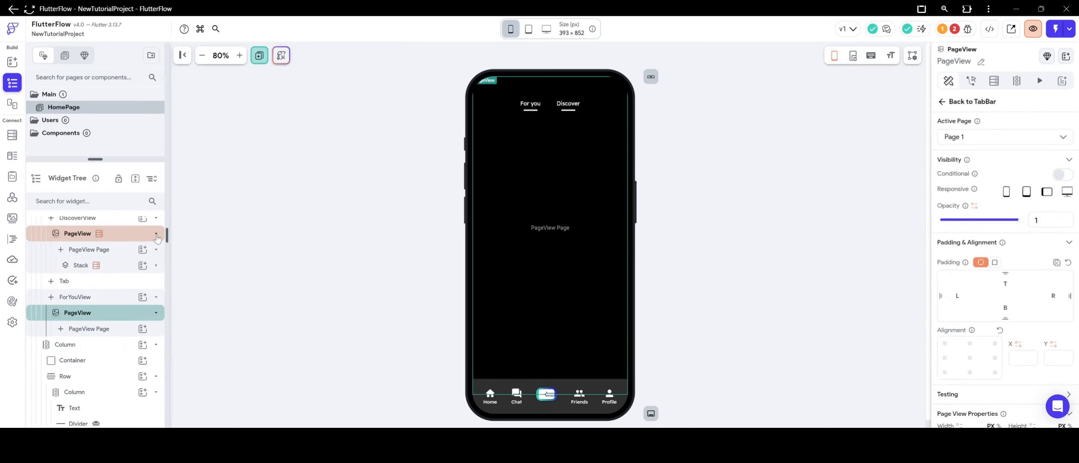
{"action": "left_click", "coordinate": [90, 329]}
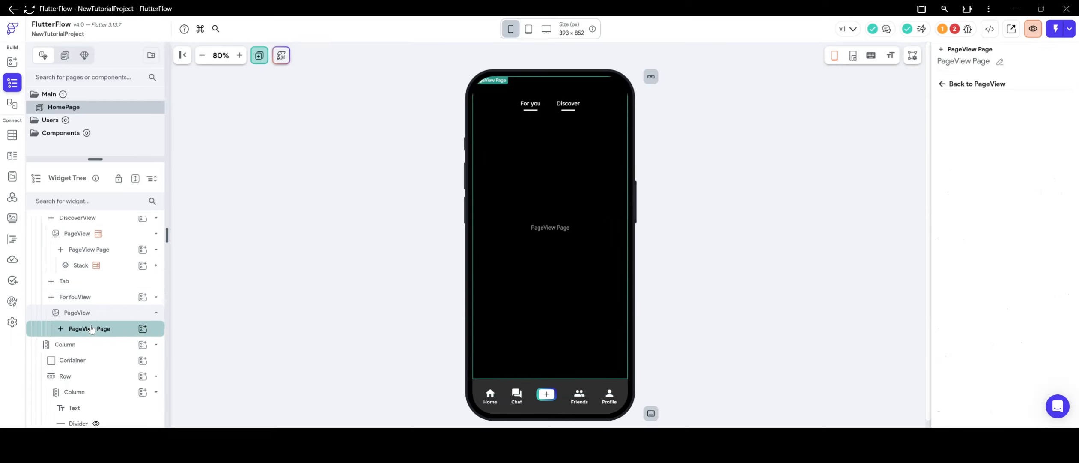
{"action": "right_click", "coordinate": [91, 329]}
{"action": "left_click", "coordinate": [156, 226]}
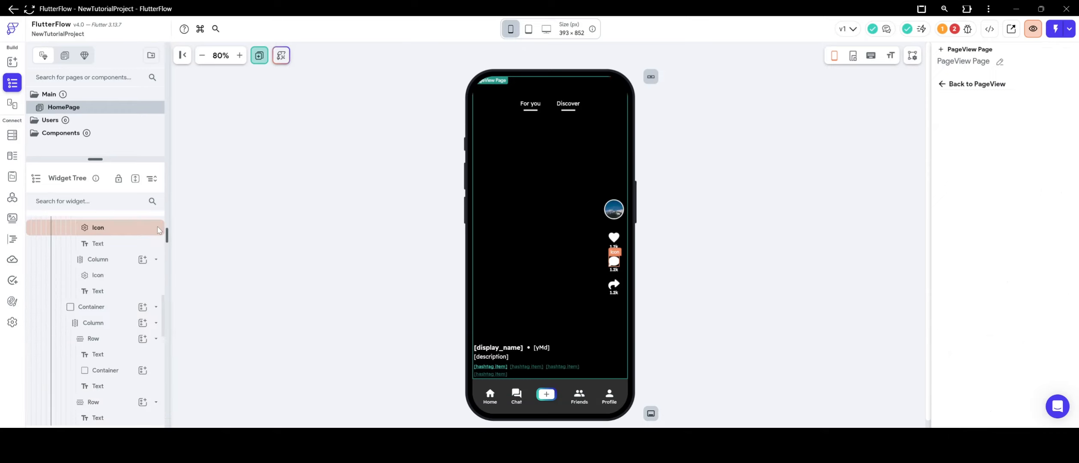
Step: Collapse the ForYouView branch and the DiscoverView's PageView branch in the widget tree
{"action": "scroll", "coordinate": [157, 231], "scroll_direction": "up", "scroll_amount": 5}
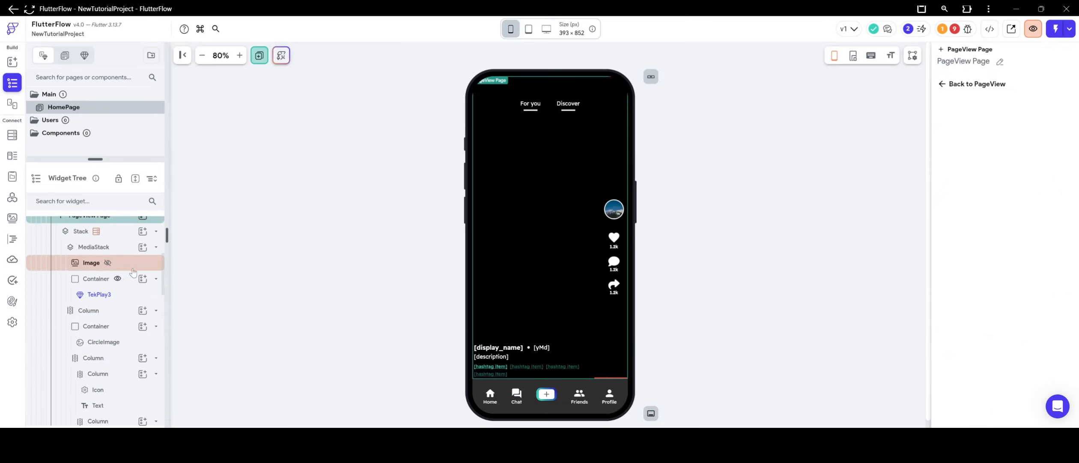
{"action": "scroll", "coordinate": [128, 295], "scroll_direction": "up", "scroll_amount": 1}
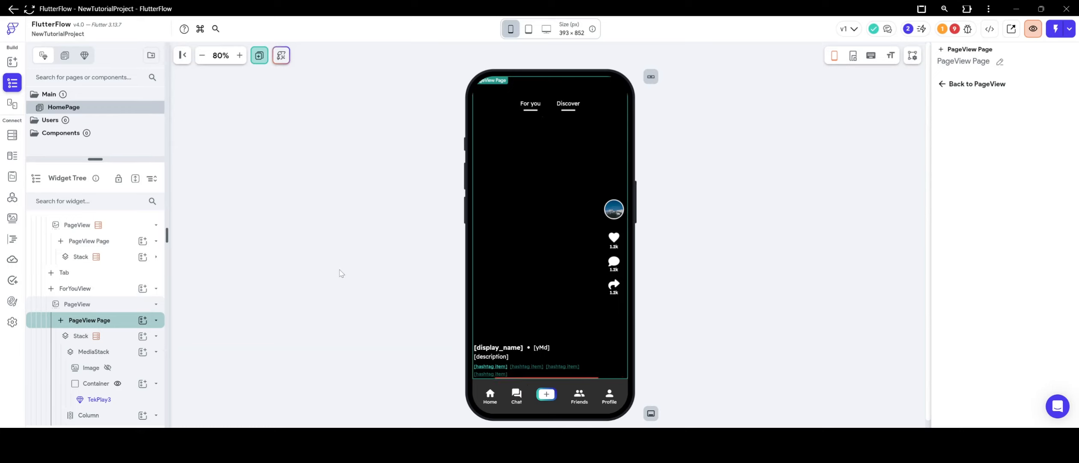
{"action": "scroll", "coordinate": [141, 338], "scroll_direction": "up", "scroll_amount": 1}
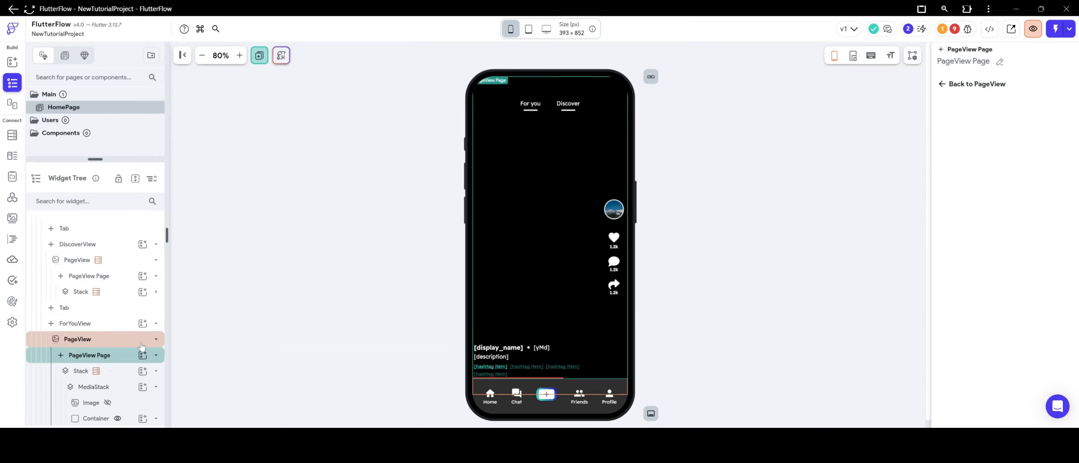
{"action": "left_click", "coordinate": [156, 324]}
{"action": "scroll", "coordinate": [133, 319], "scroll_direction": "up", "scroll_amount": 1}
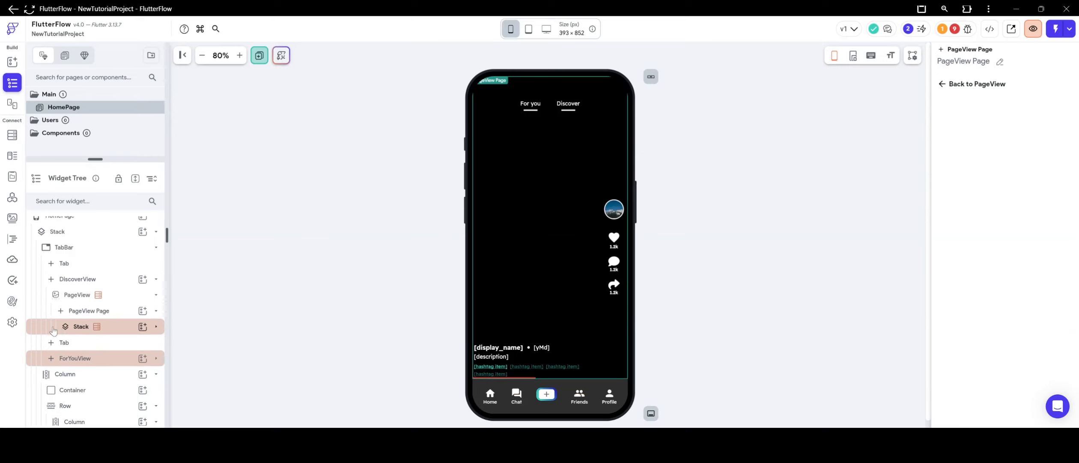
{"action": "left_click", "coordinate": [156, 326]}
{"action": "left_click", "coordinate": [156, 327]}
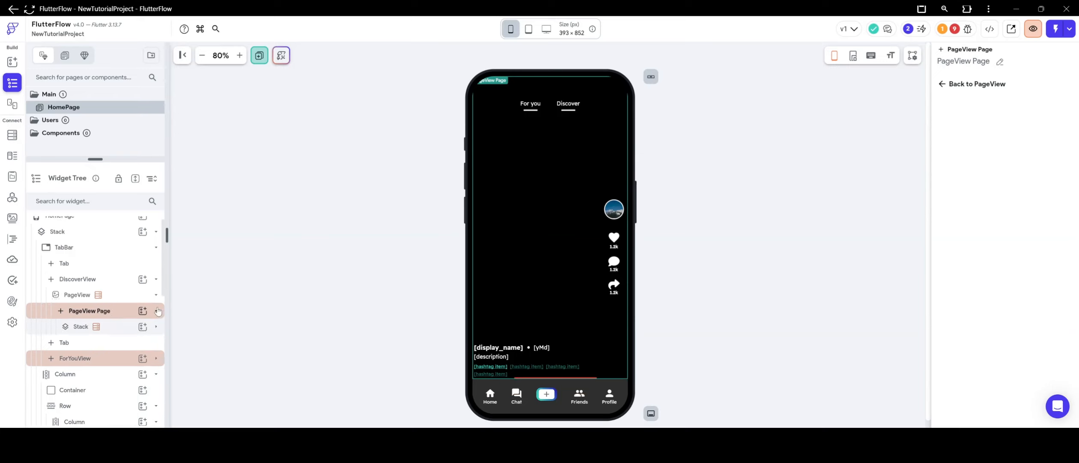
{"action": "left_click", "coordinate": [156, 295]}
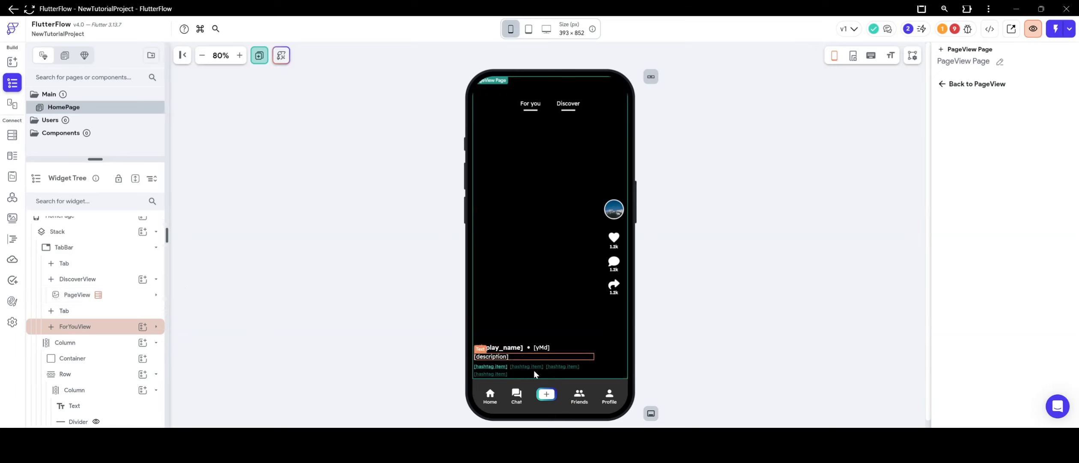
Step: Apply Bring To Front to the navigation bar Container again and deselect it
{"action": "right_click", "coordinate": [504, 380]}
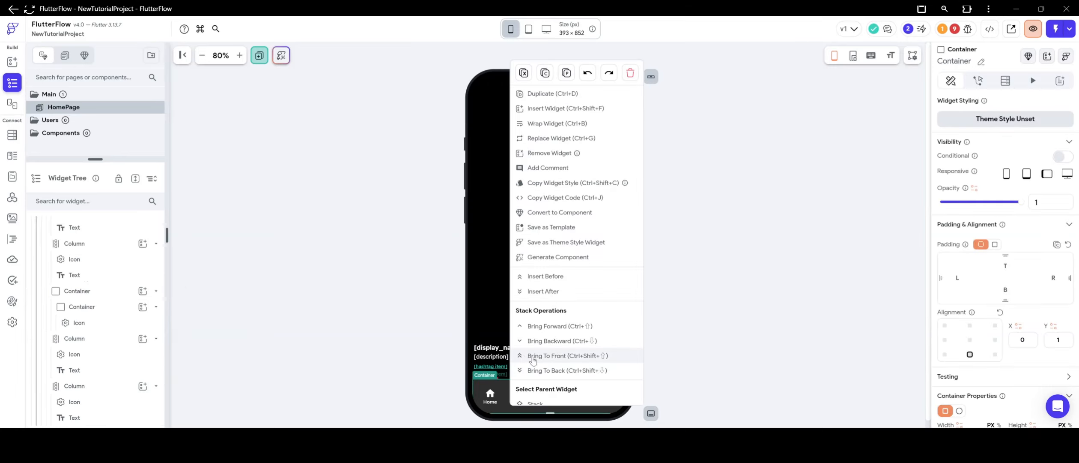
{"action": "left_click", "coordinate": [537, 357]}
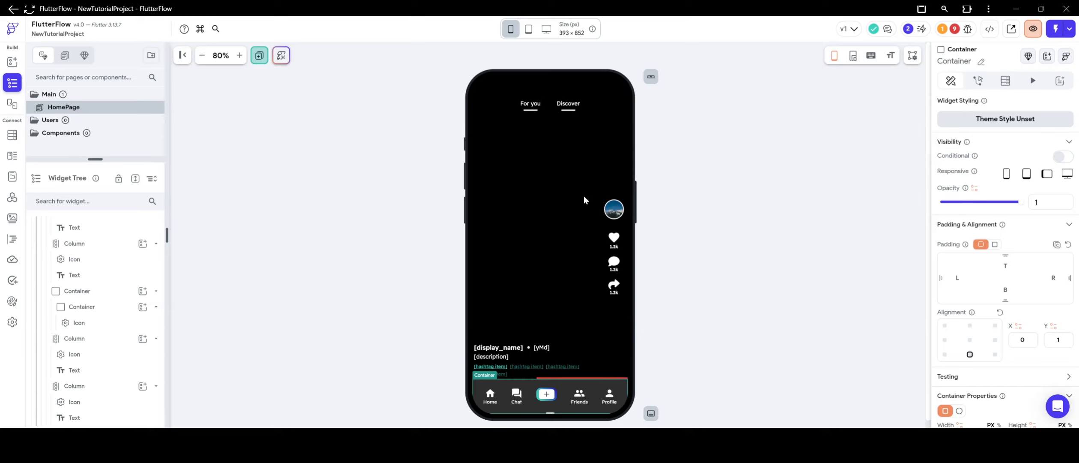
{"action": "left_click", "coordinate": [554, 210]}
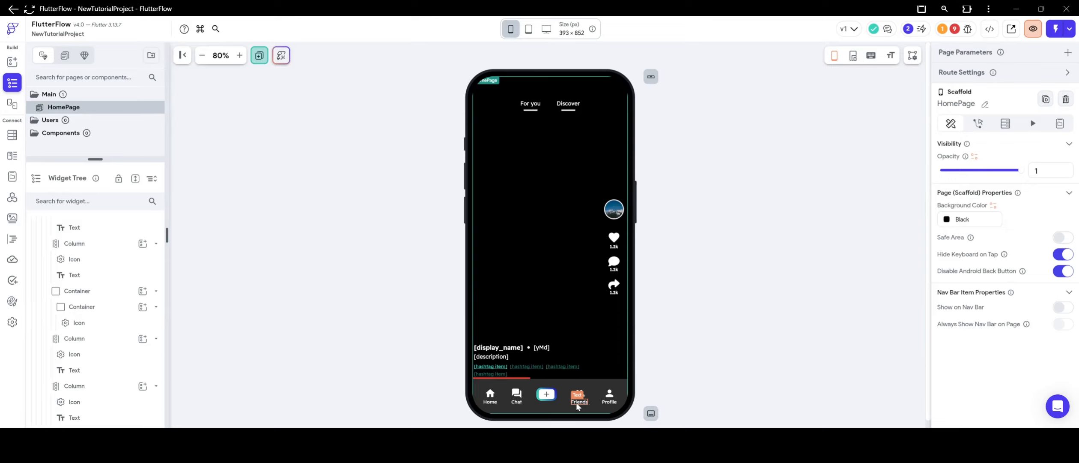
Step: Change the Friends label in the bottom navigation bar to "Feed"
{"action": "left_click", "coordinate": [576, 402]}
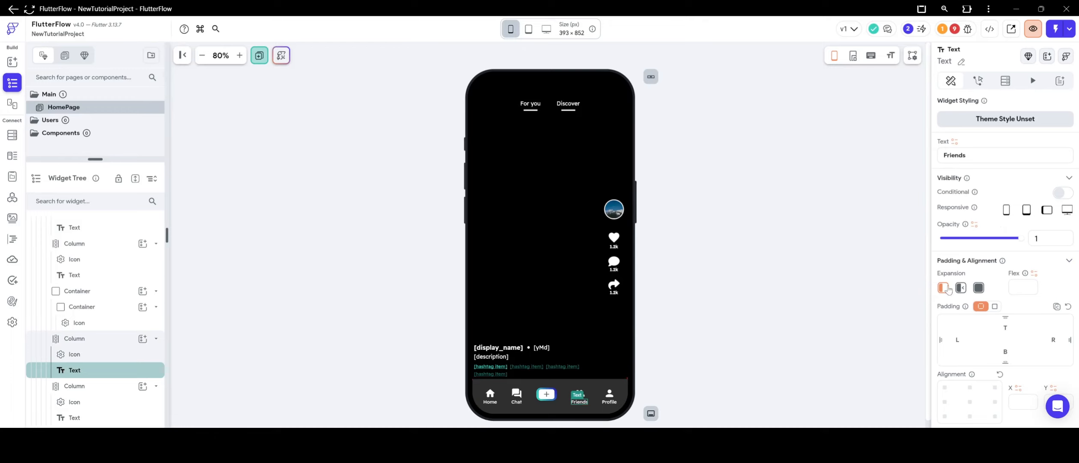
{"action": "scroll", "coordinate": [1015, 148], "scroll_direction": "down", "scroll_amount": 5}
{"action": "scroll", "coordinate": [982, 152], "scroll_direction": "up", "scroll_amount": 5}
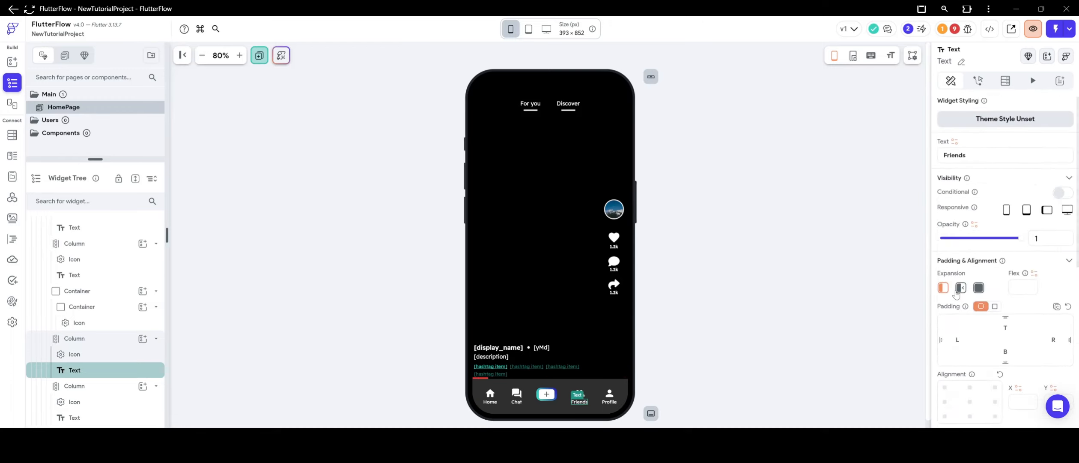
{"action": "left_click_drag", "start_coordinate": [982, 152], "coordinate": [941, 154]}
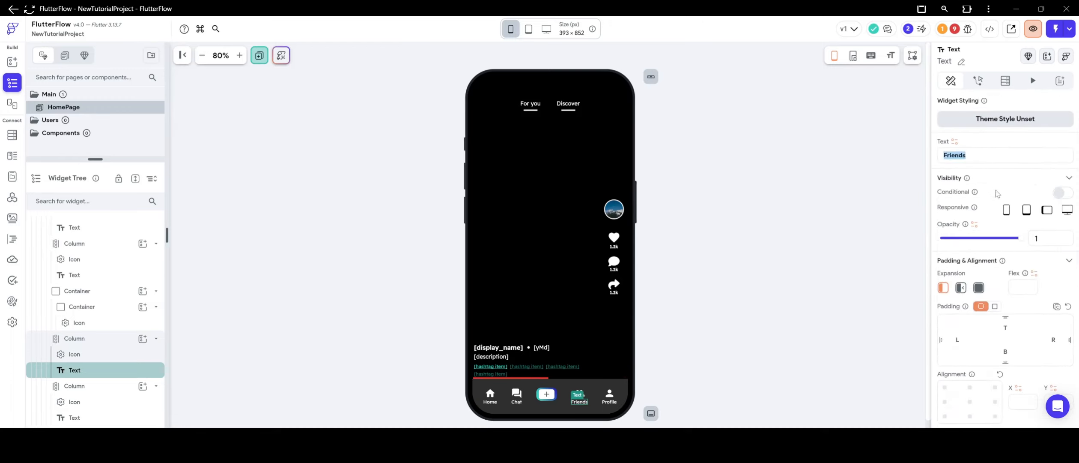
{"action": "type", "text": "Feed"}
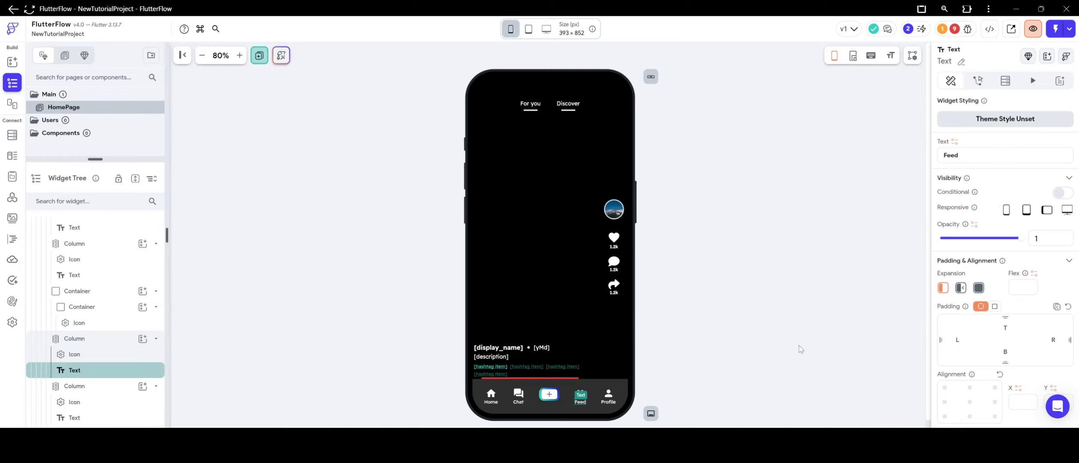
{"action": "left_click", "coordinate": [745, 357]}
Step: Replace the Feed item's icon with List Alt Sharp, searching the icon library for "post", "file" and finally "list"
{"action": "left_click", "coordinate": [580, 392]}
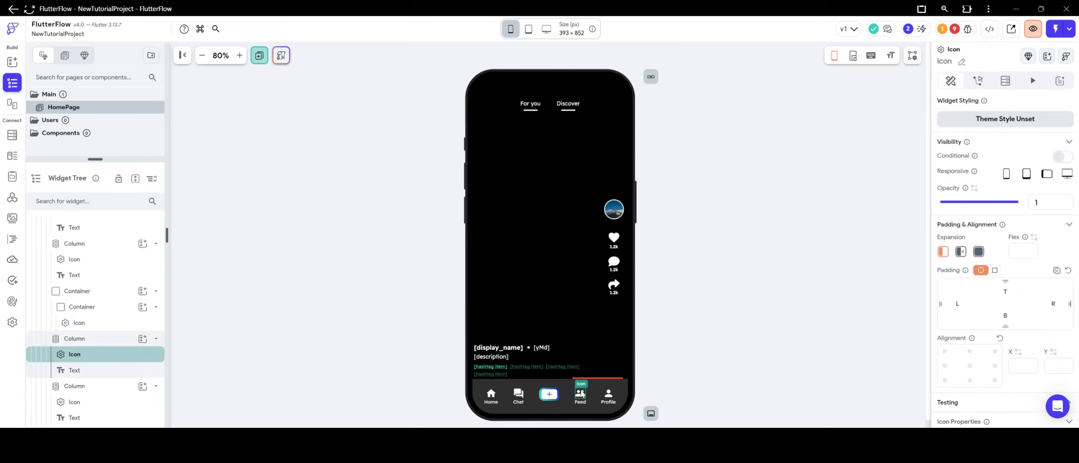
{"action": "scroll", "coordinate": [976, 236], "scroll_direction": "down", "scroll_amount": 2}
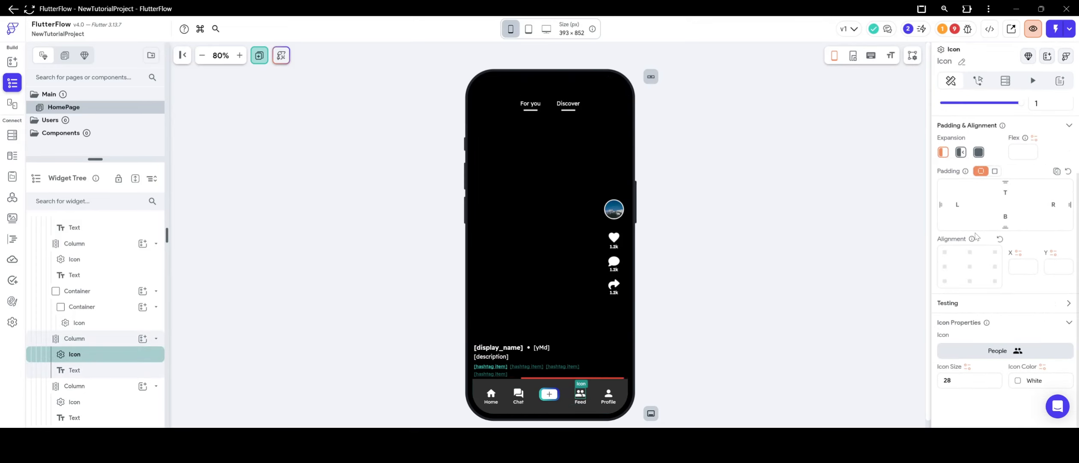
{"action": "left_click", "coordinate": [1001, 350]}
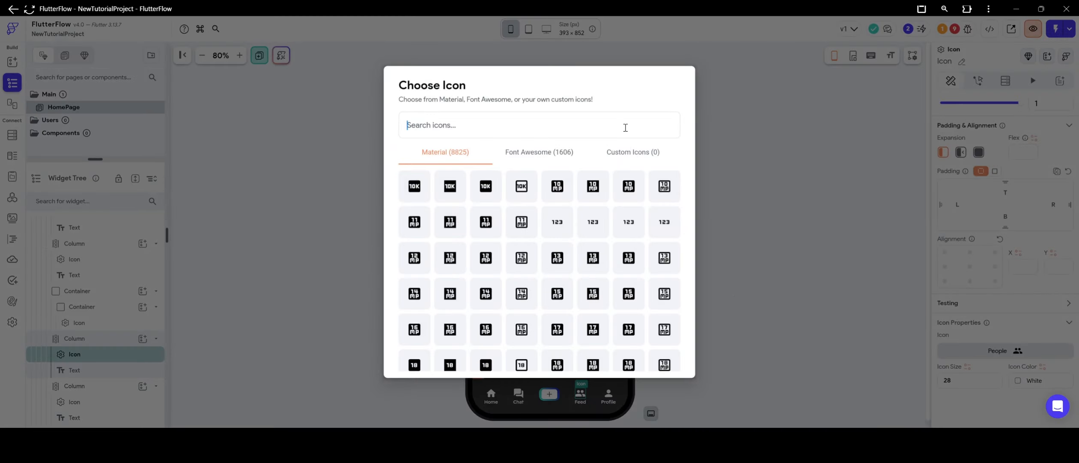
{"action": "type", "text": "post"}
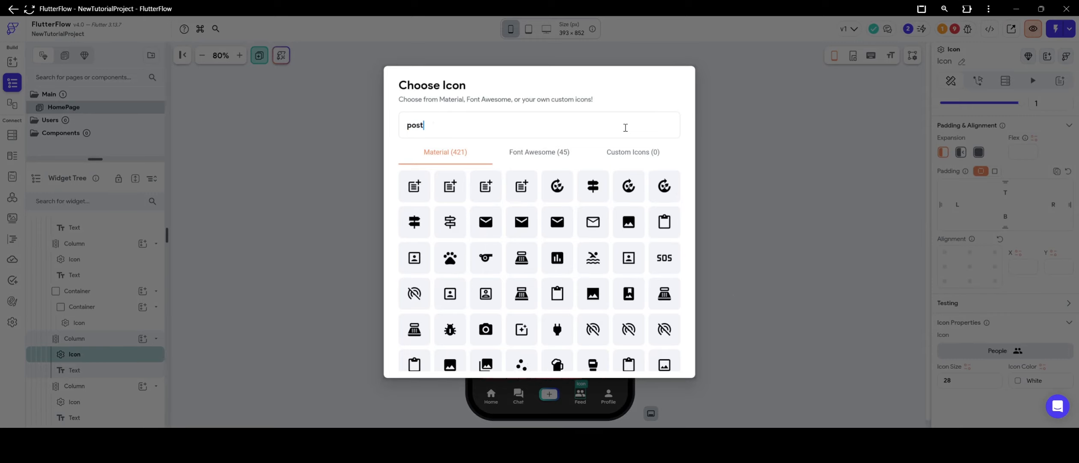
{"action": "key", "text": "BackSpace"}
{"action": "key", "text": "BackSpace"}
{"action": "key", "text": "BackSpace"}
{"action": "key", "text": "BackSpace"}
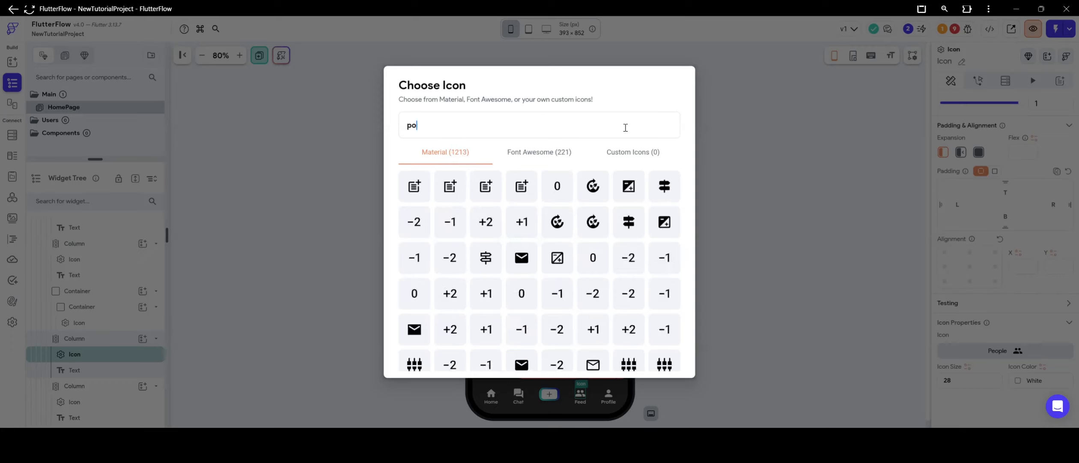
{"action": "type", "text": "file"}
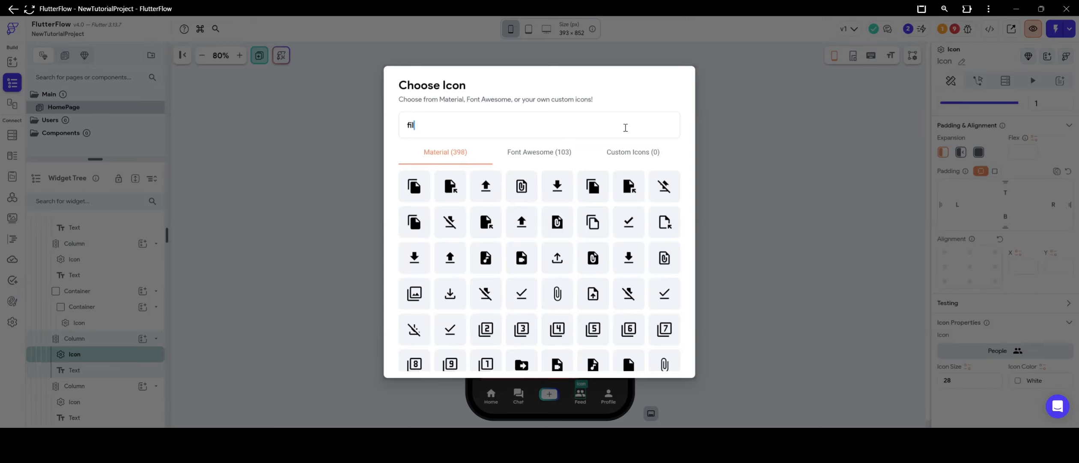
{"action": "key", "text": "BackSpace"}
{"action": "key", "text": "BackSpace"}
{"action": "key", "text": "BackSpace"}
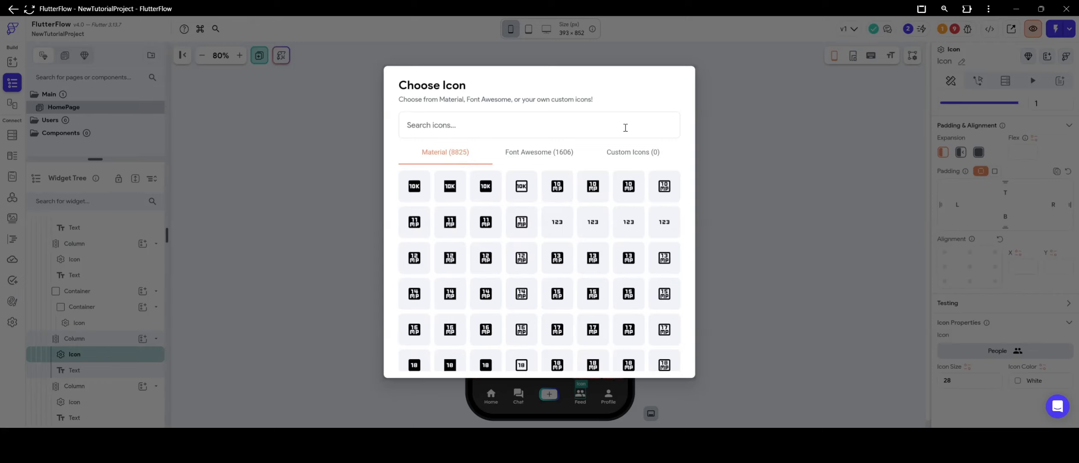
{"action": "type", "text": "list"}
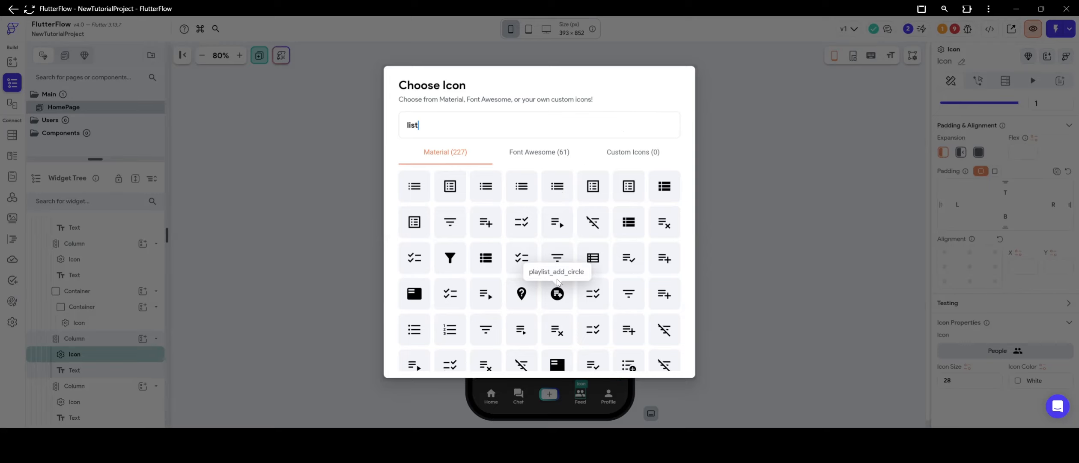
{"action": "left_click", "coordinate": [595, 188]}
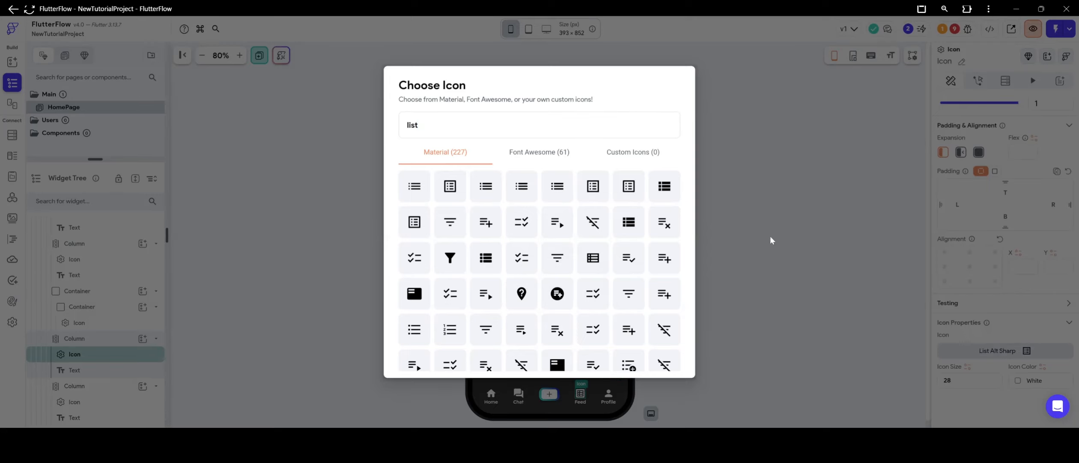
{"action": "left_click", "coordinate": [770, 236]}
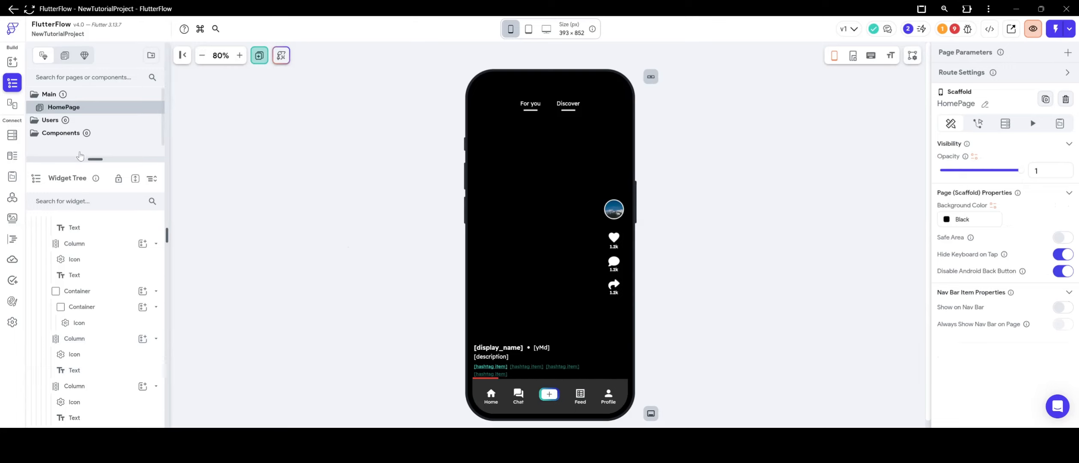
Step: Open the Stack's Firestore Query error from the project issues and inspect the variable sources for its uploadedby_ref reference
{"action": "left_click_drag", "start_coordinate": [96, 161], "coordinate": [107, 210]}
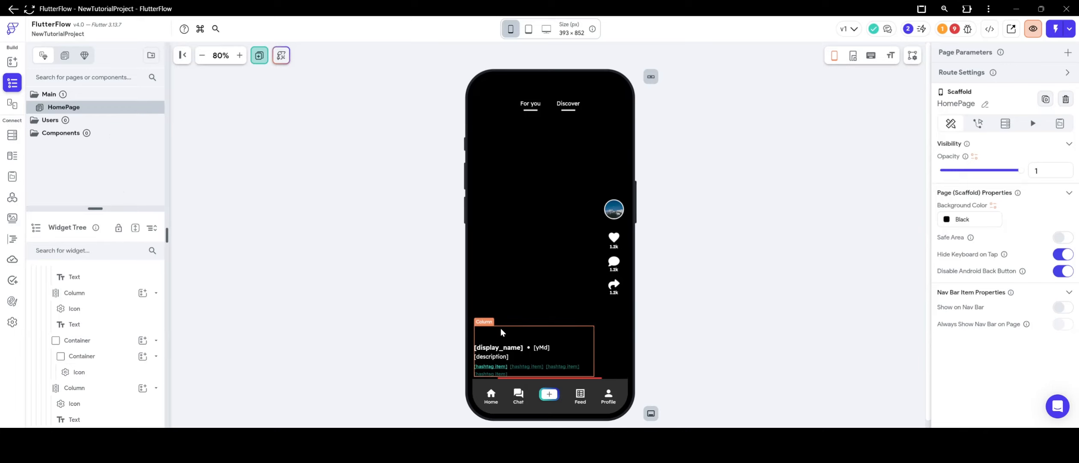
{"action": "left_click", "coordinate": [955, 29]}
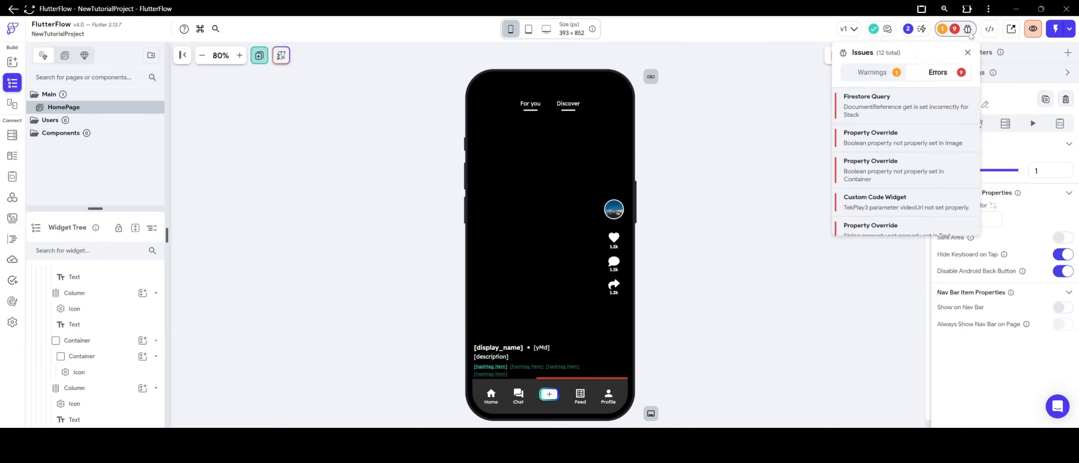
{"action": "left_click", "coordinate": [858, 111]}
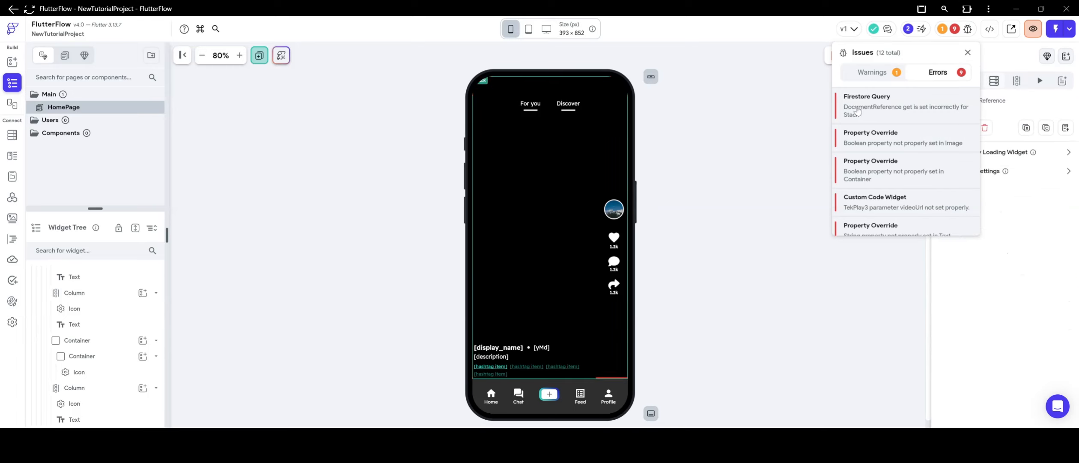
{"action": "left_click", "coordinate": [953, 128]}
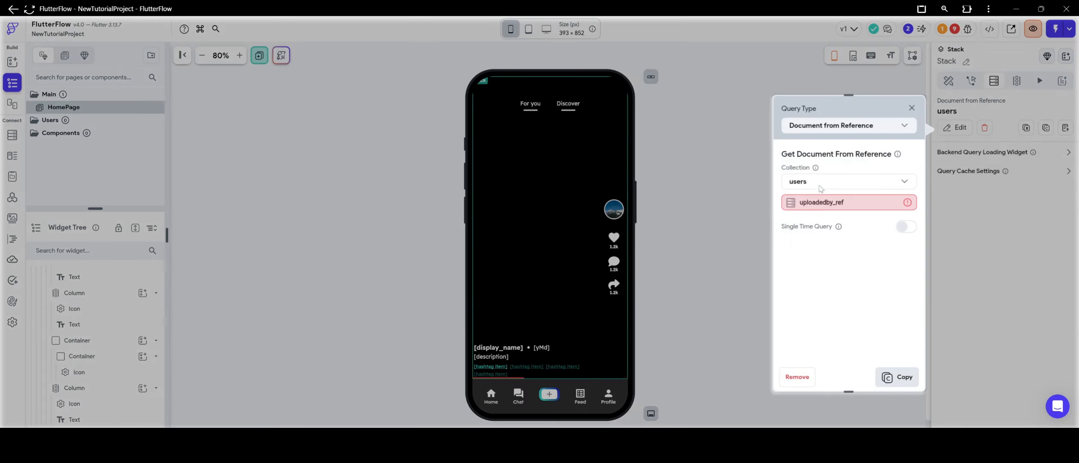
{"action": "left_click", "coordinate": [832, 206]}
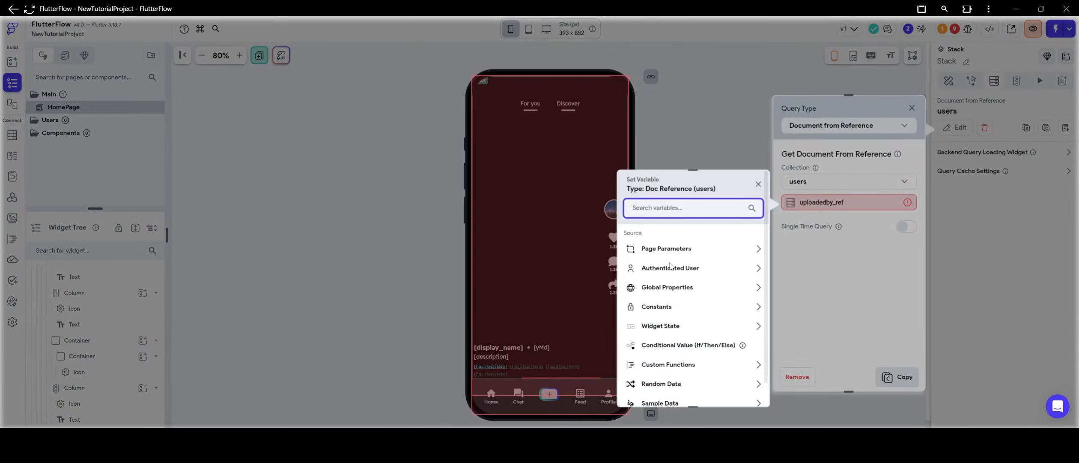
{"action": "left_click", "coordinate": [682, 157]}
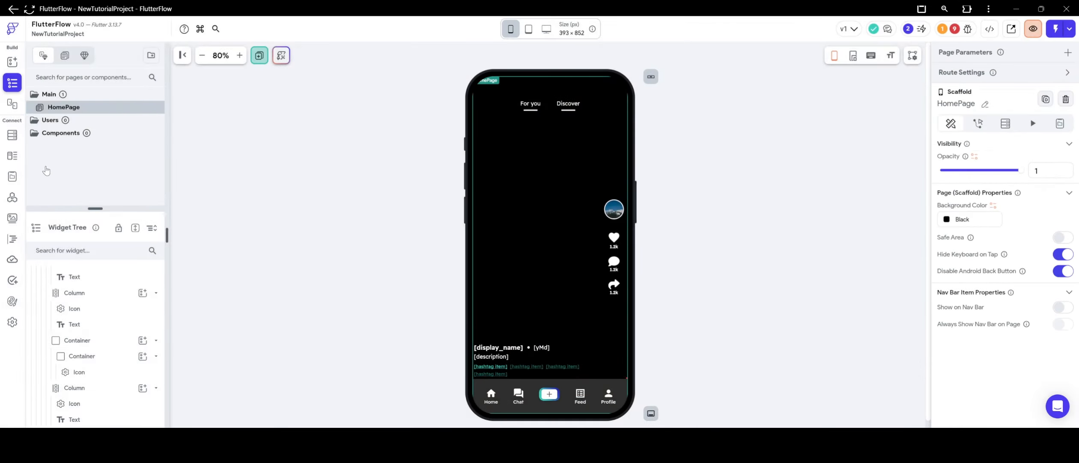
Step: Examine the HomePage widget tree, including the Stack inside DiscoverView's PageView, and collapse the DiscoverView branch
{"action": "left_click_drag", "start_coordinate": [86, 208], "coordinate": [92, 139]}
{"action": "scroll", "coordinate": [103, 257], "scroll_direction": "up", "scroll_amount": 10}
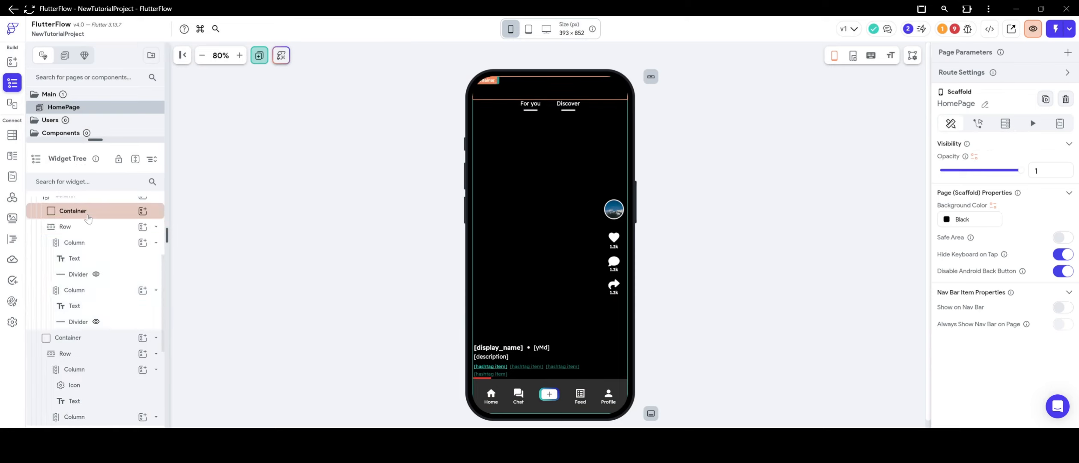
{"action": "scroll", "coordinate": [106, 314], "scroll_direction": "down", "scroll_amount": 1}
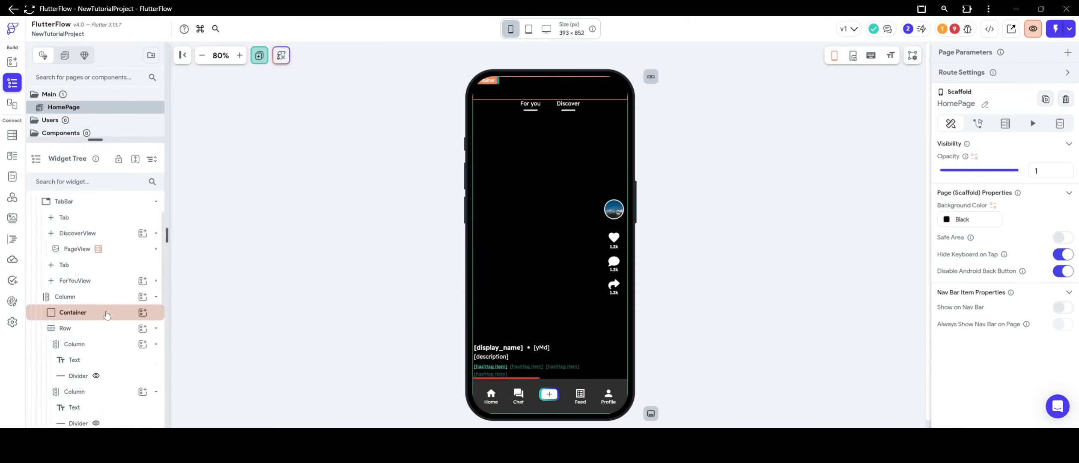
{"action": "scroll", "coordinate": [90, 254], "scroll_direction": "up", "scroll_amount": 1}
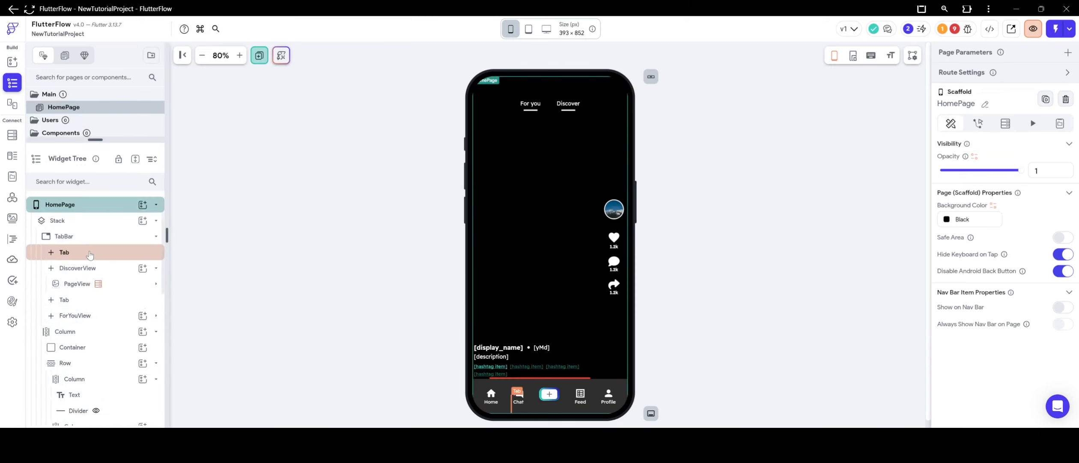
{"action": "scroll", "coordinate": [90, 255], "scroll_direction": "down", "scroll_amount": 2}
{"action": "scroll", "coordinate": [90, 255], "scroll_direction": "up", "scroll_amount": 2}
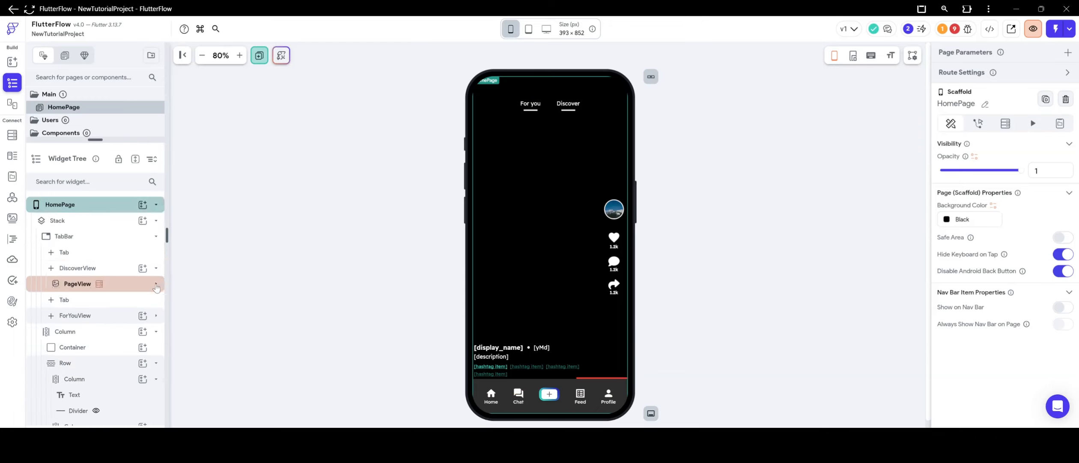
{"action": "left_click", "coordinate": [156, 285]}
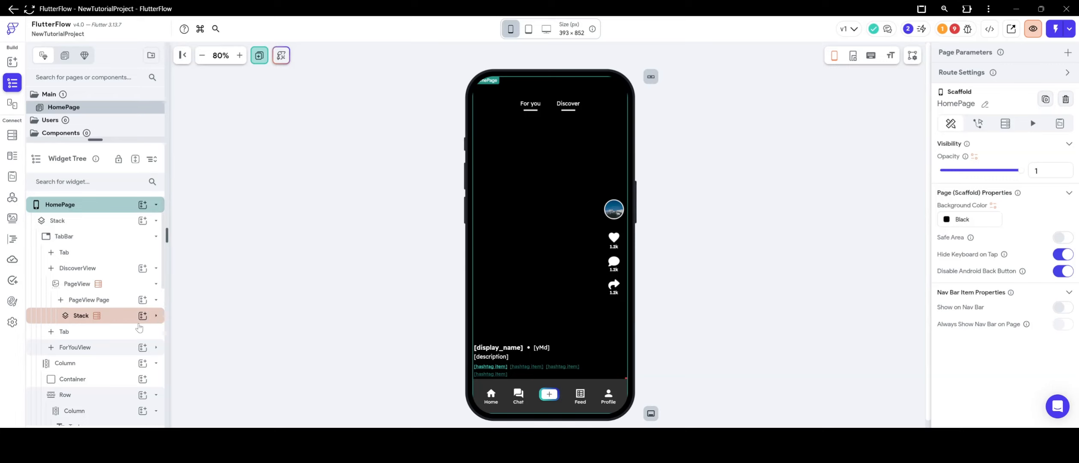
{"action": "scroll", "coordinate": [111, 329], "scroll_direction": "down", "scroll_amount": 1}
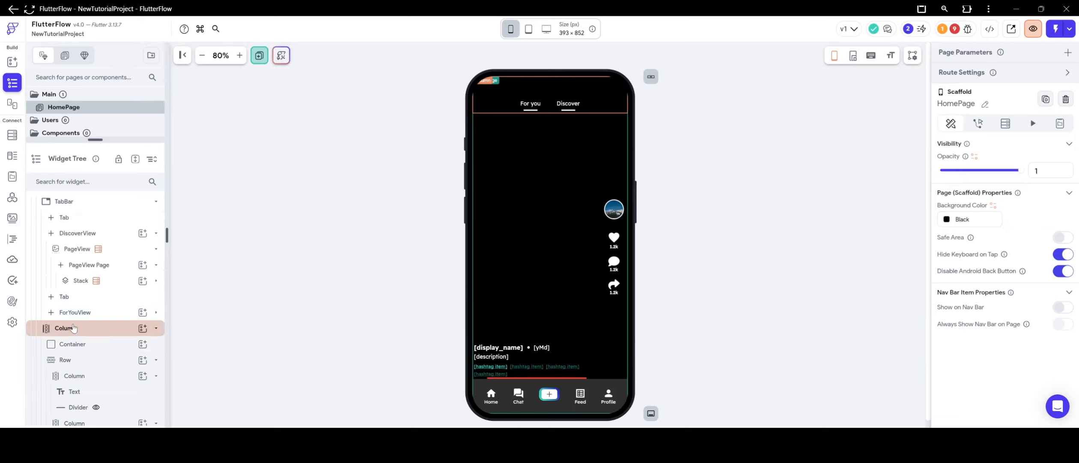
{"action": "scroll", "coordinate": [79, 328], "scroll_direction": "down", "scroll_amount": 5}
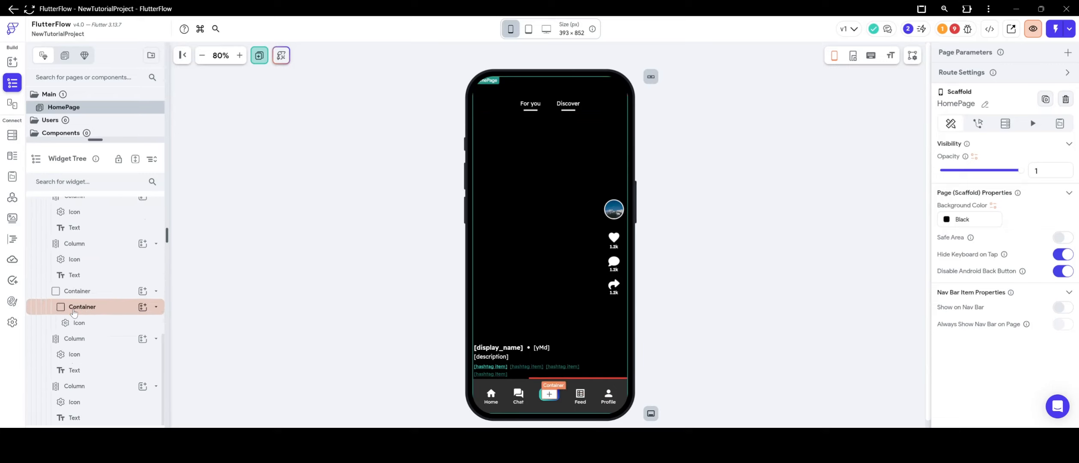
{"action": "scroll", "coordinate": [73, 313], "scroll_direction": "up", "scroll_amount": 3}
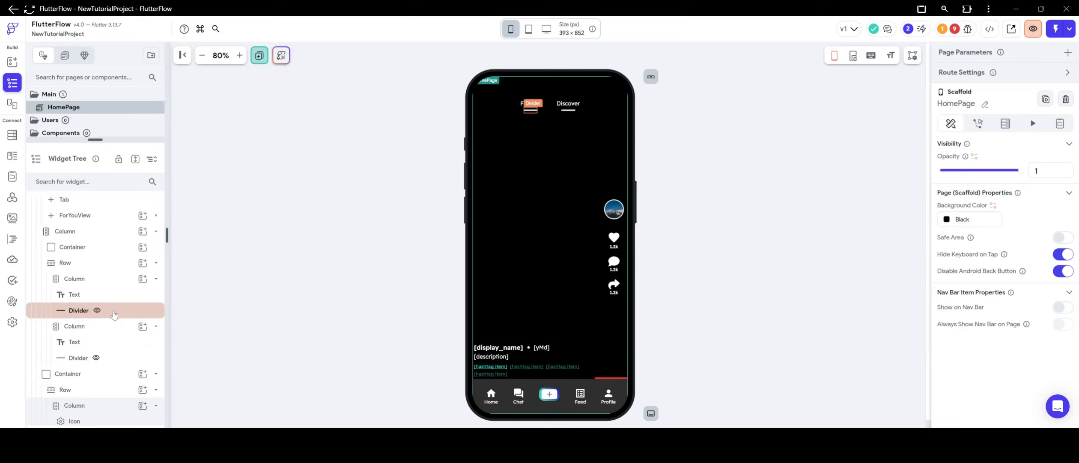
{"action": "scroll", "coordinate": [113, 313], "scroll_direction": "up", "scroll_amount": 4}
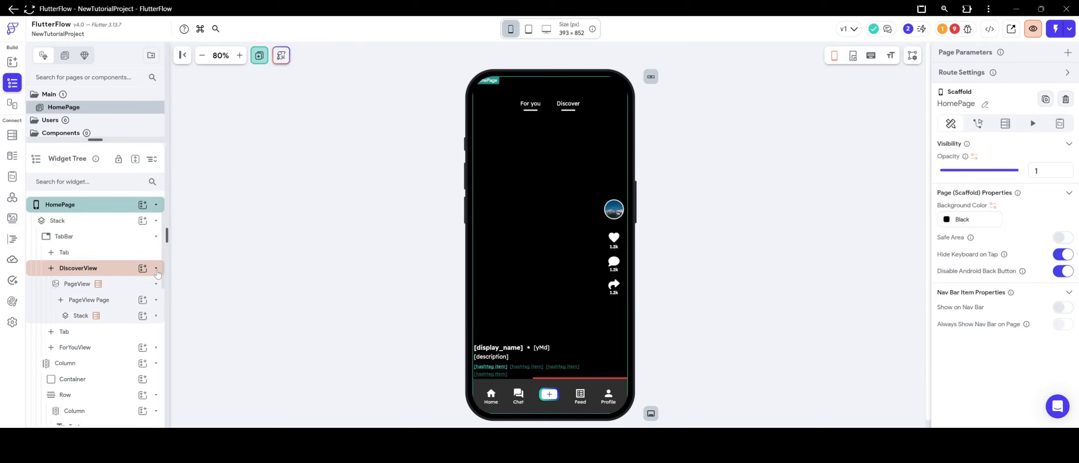
{"action": "left_click", "coordinate": [156, 268]}
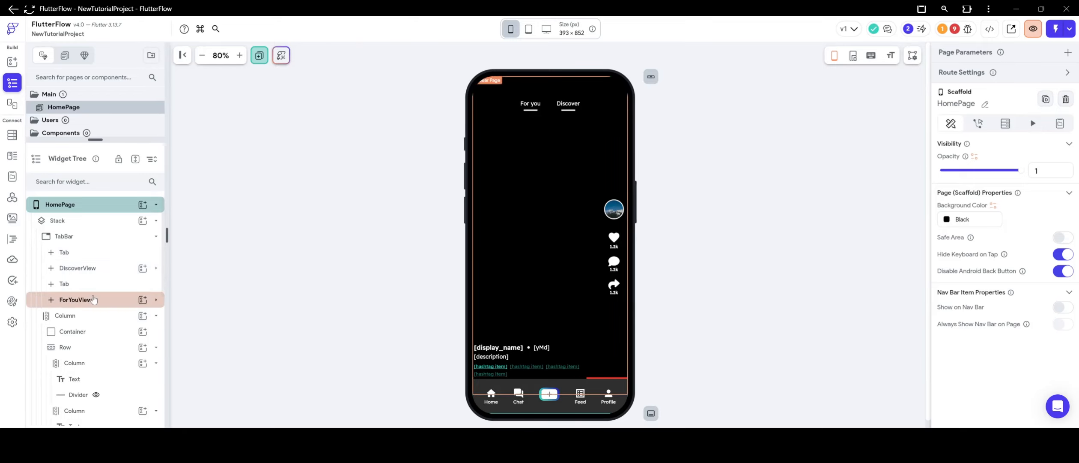
{"action": "left_click", "coordinate": [157, 301]}
{"action": "left_click", "coordinate": [157, 300]}
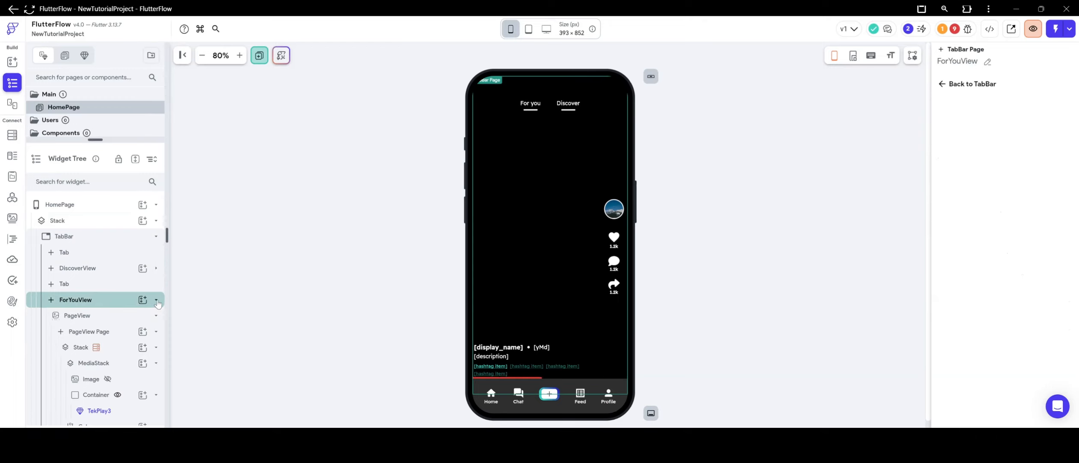
{"action": "left_click", "coordinate": [77, 315]}
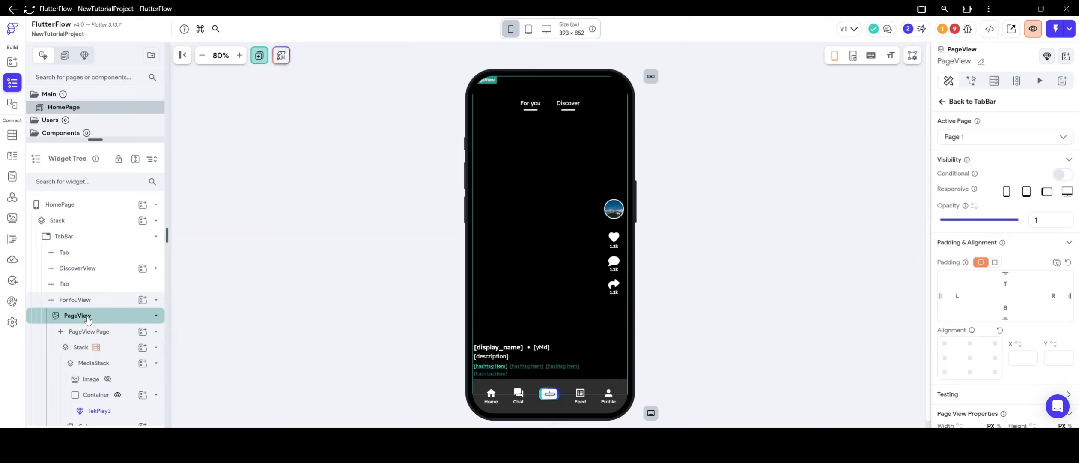
{"action": "left_click", "coordinate": [157, 268]}
{"action": "left_click", "coordinate": [156, 268]}
{"action": "left_click", "coordinate": [994, 81]}
{"action": "left_click", "coordinate": [950, 109]}
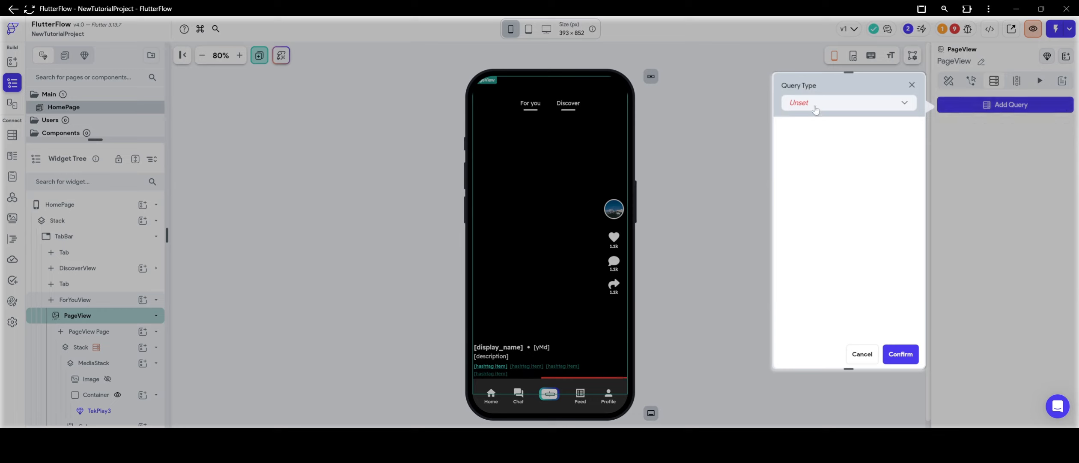
{"action": "left_click", "coordinate": [816, 110]}
{"action": "left_click", "coordinate": [835, 109]}
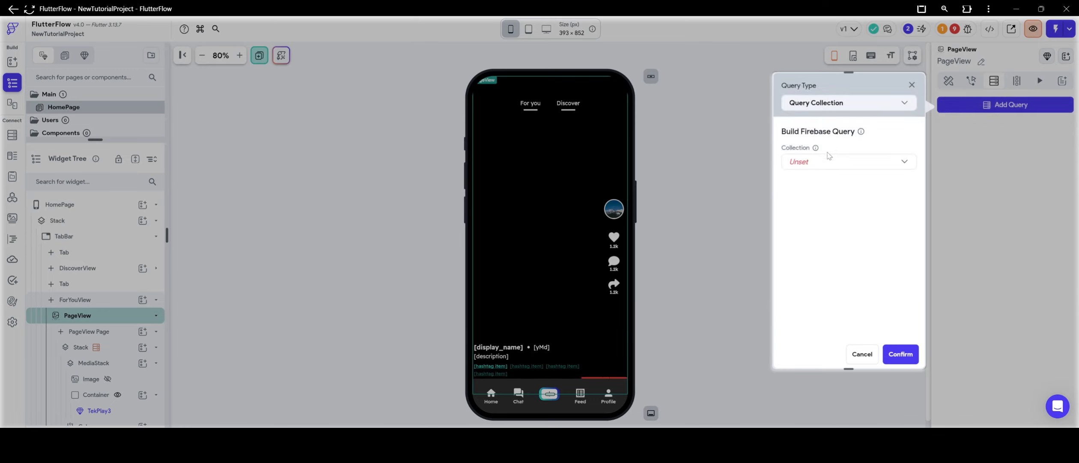
{"action": "left_click", "coordinate": [827, 162]}
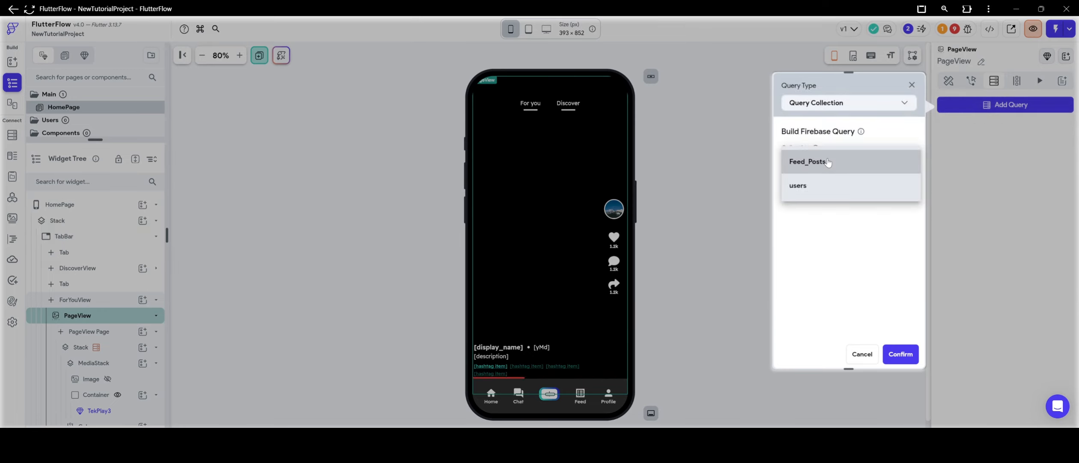
{"action": "left_click", "coordinate": [826, 171]}
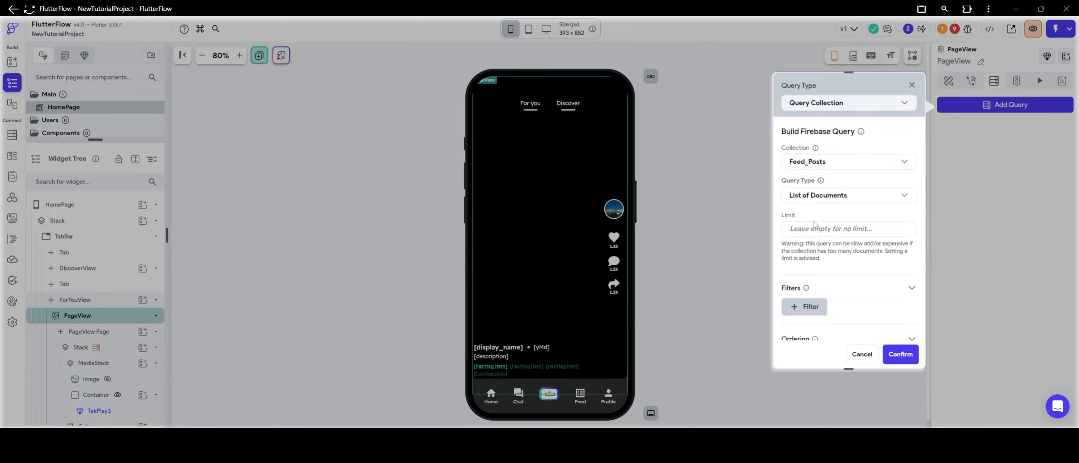
{"action": "scroll", "coordinate": [813, 224], "scroll_direction": "down", "scroll_amount": 3}
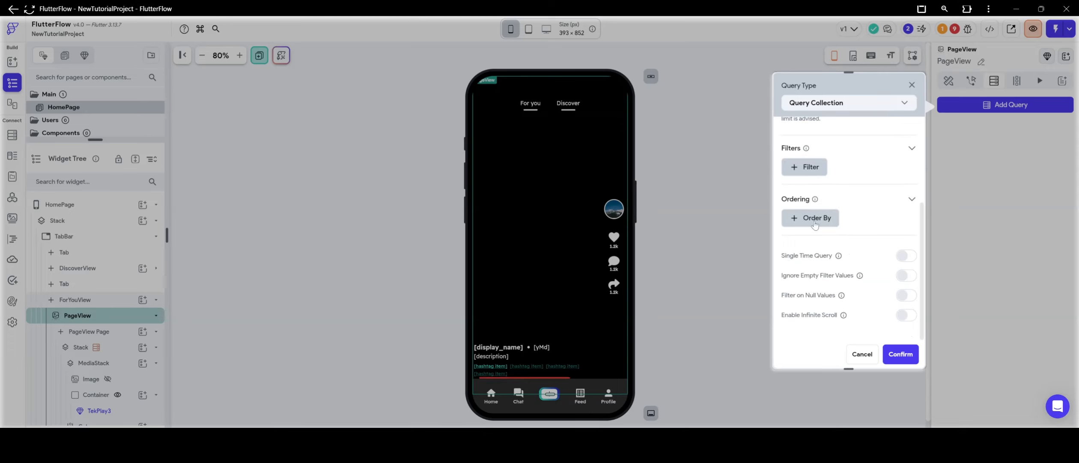
{"action": "left_click", "coordinate": [858, 354]}
{"action": "left_click", "coordinate": [348, 248]}
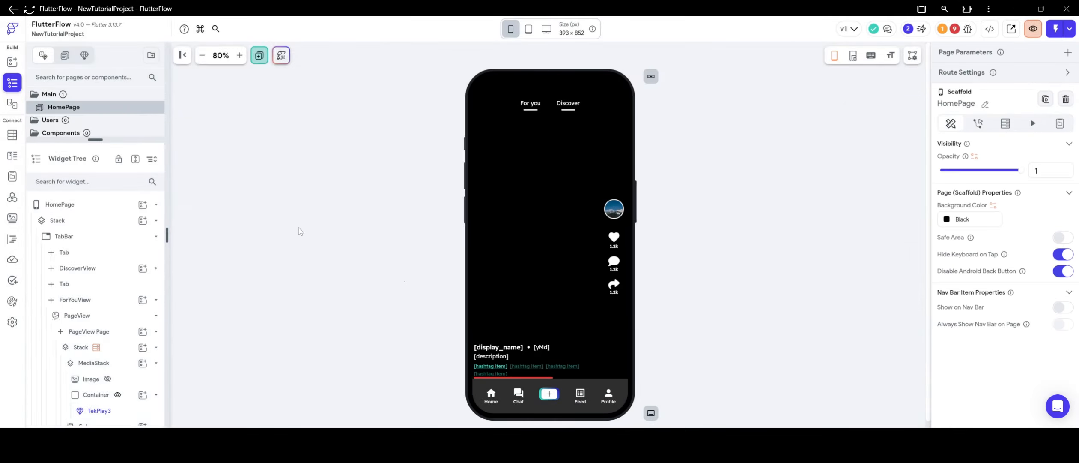
Step: Create an empty Firestore collection named Video_Image_Posts
{"action": "left_click", "coordinate": [12, 136]}
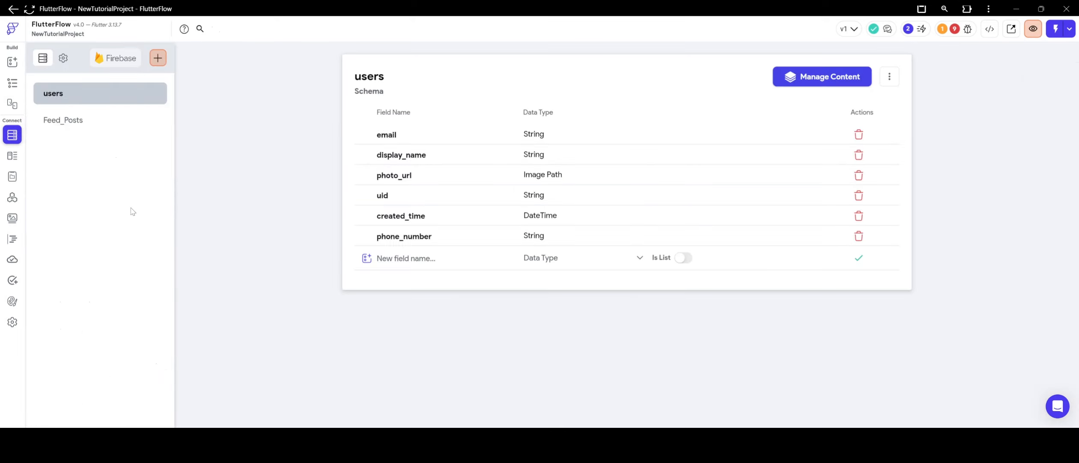
{"action": "left_click", "coordinate": [86, 124]}
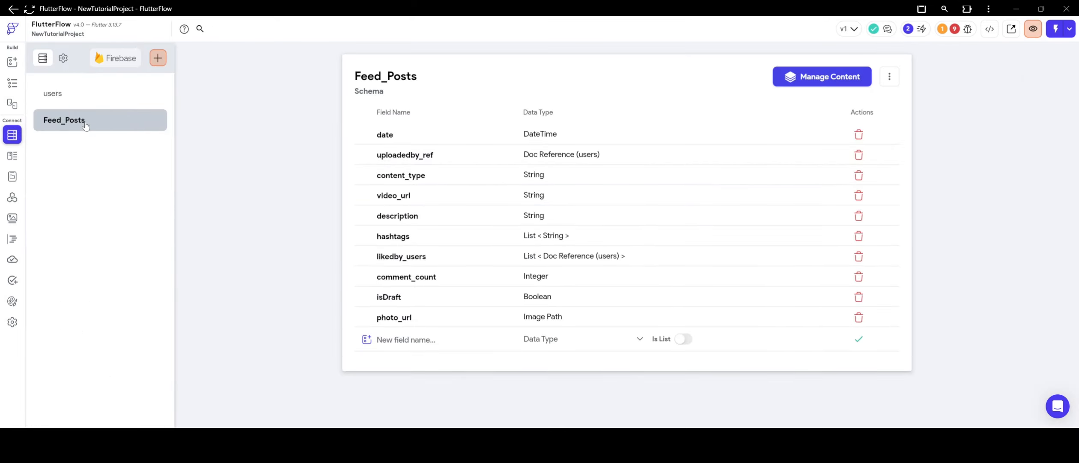
{"action": "left_click", "coordinate": [158, 58]}
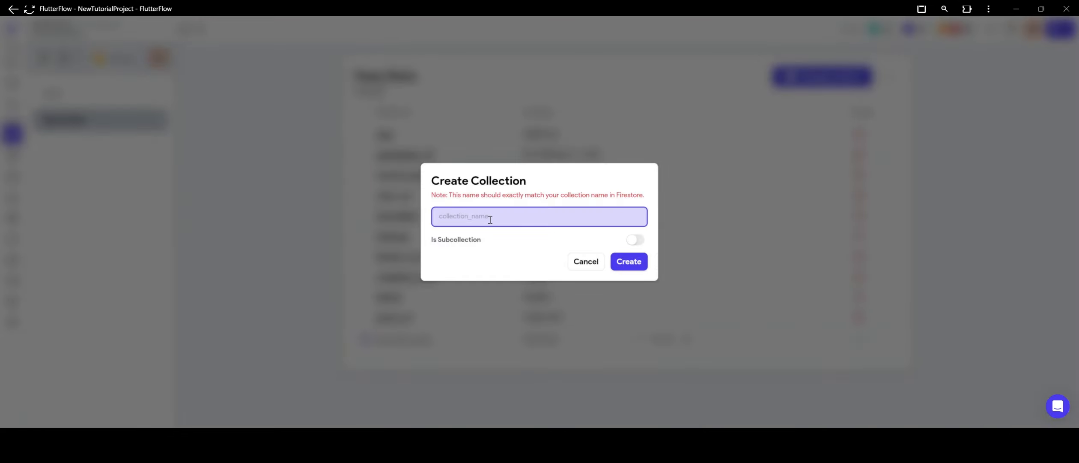
{"action": "type", "text": "Video"}
{"action": "type", "text": "_Image_Posts"}
{"action": "left_click", "coordinate": [619, 261]}
Step: Delete the empty Video_Image_Posts collection from the Firestore schema
{"action": "left_click", "coordinate": [123, 117]}
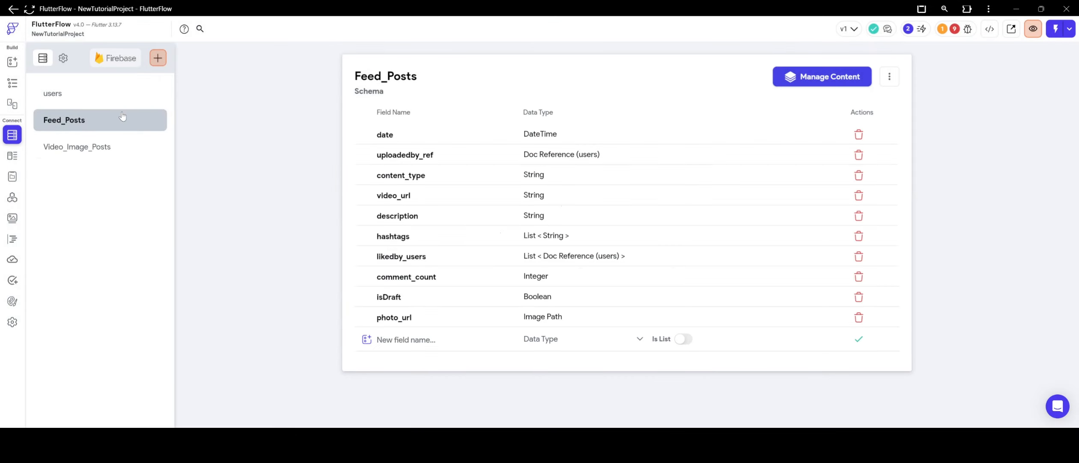
{"action": "left_click", "coordinate": [97, 148]}
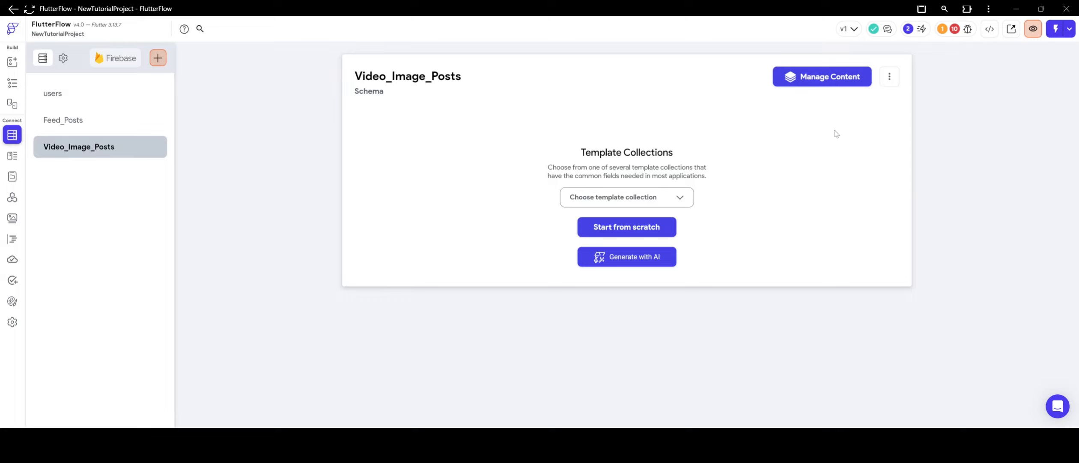
{"action": "left_click", "coordinate": [887, 77]}
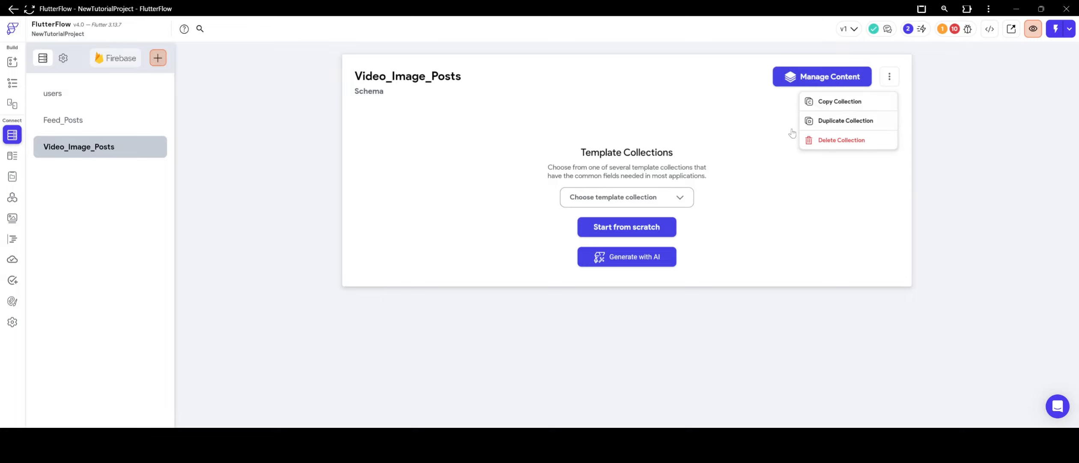
{"action": "left_click", "coordinate": [859, 147]}
{"action": "left_click", "coordinate": [613, 252]}
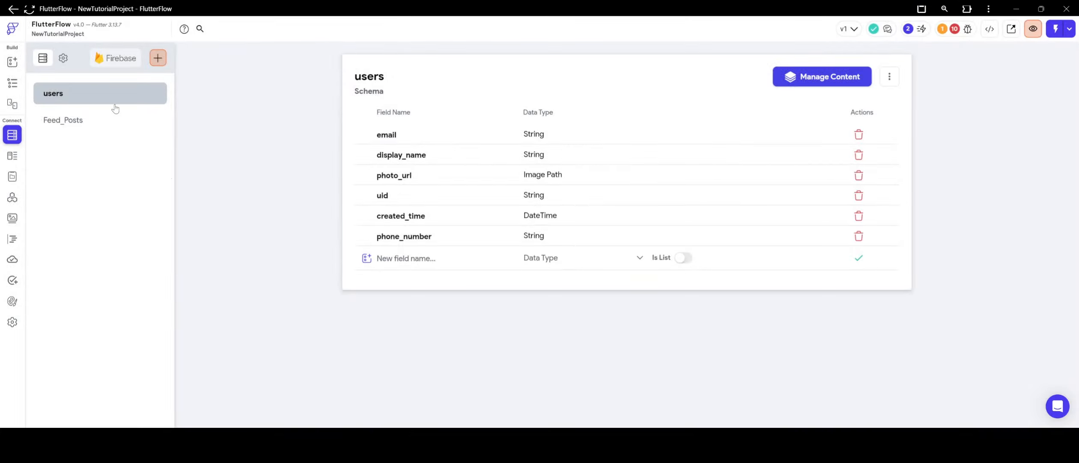
Step: Duplicate the Feed_Posts collection with all its fields as a new collection named Video_Image_Posts
{"action": "left_click", "coordinate": [102, 121]}
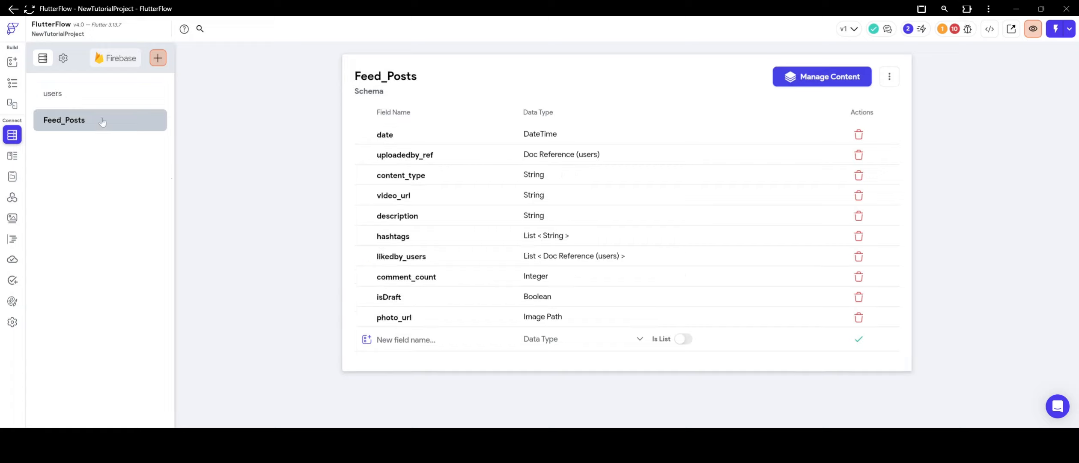
{"action": "left_click", "coordinate": [888, 80]}
{"action": "left_click", "coordinate": [845, 120]}
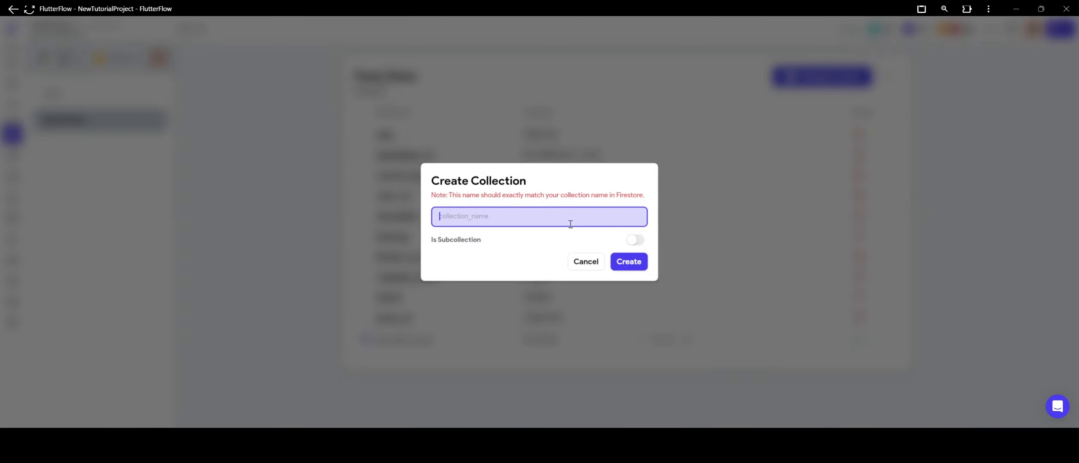
{"action": "type", "text": "Video_Image_Posts"}
{"action": "key", "text": "Return"}
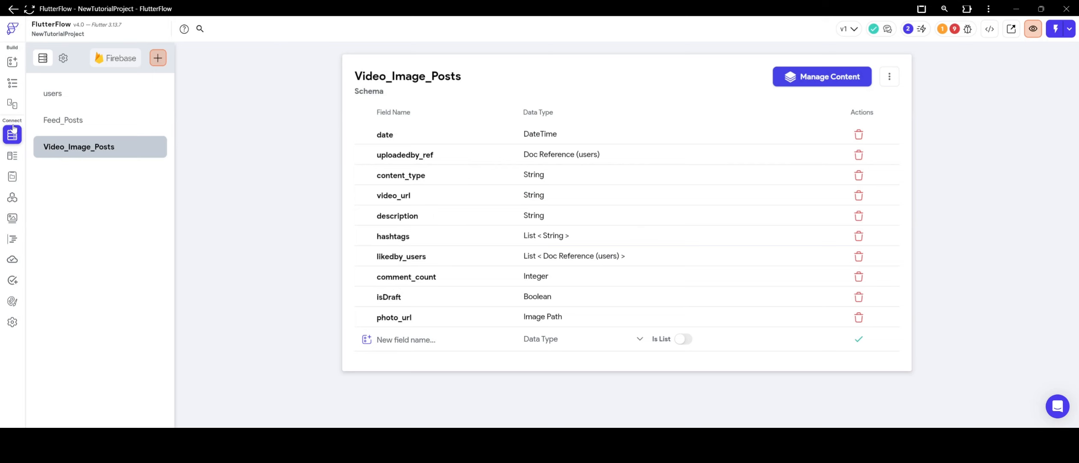
Step: Return to the HomePage widget tree and examine the widgets nested under ForYouView's PageView
{"action": "left_click", "coordinate": [12, 83]}
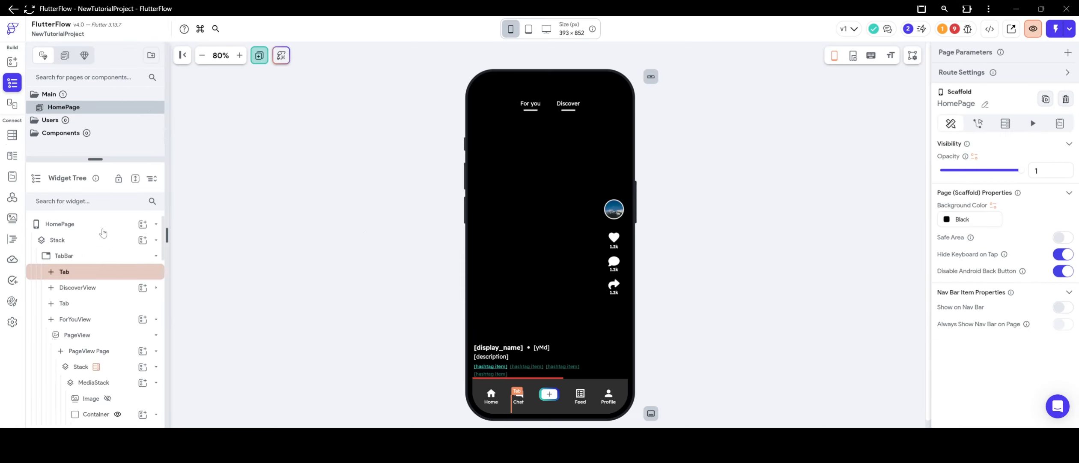
{"action": "left_click_drag", "start_coordinate": [95, 159], "coordinate": [95, 116]}
{"action": "scroll", "coordinate": [120, 254], "scroll_direction": "down", "scroll_amount": 1}
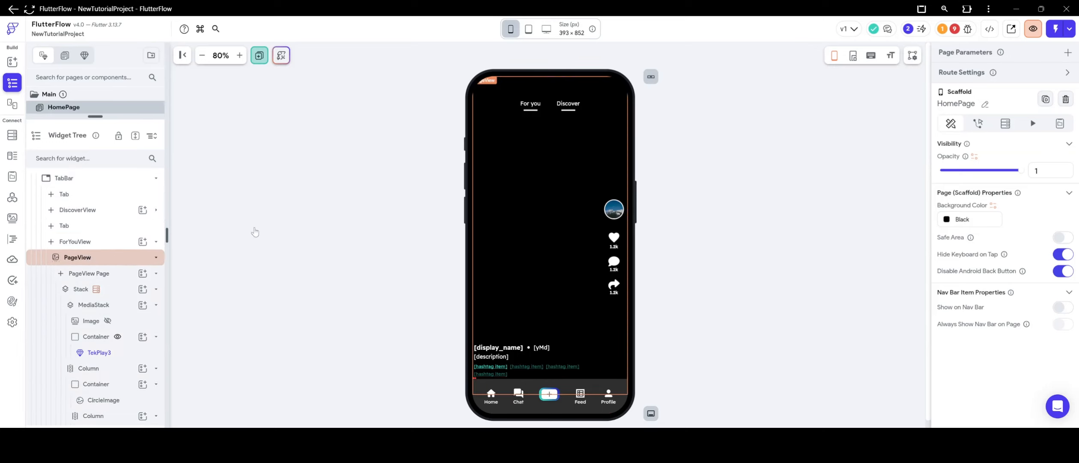
{"action": "scroll", "coordinate": [559, 222], "scroll_direction": "down", "scroll_amount": 1}
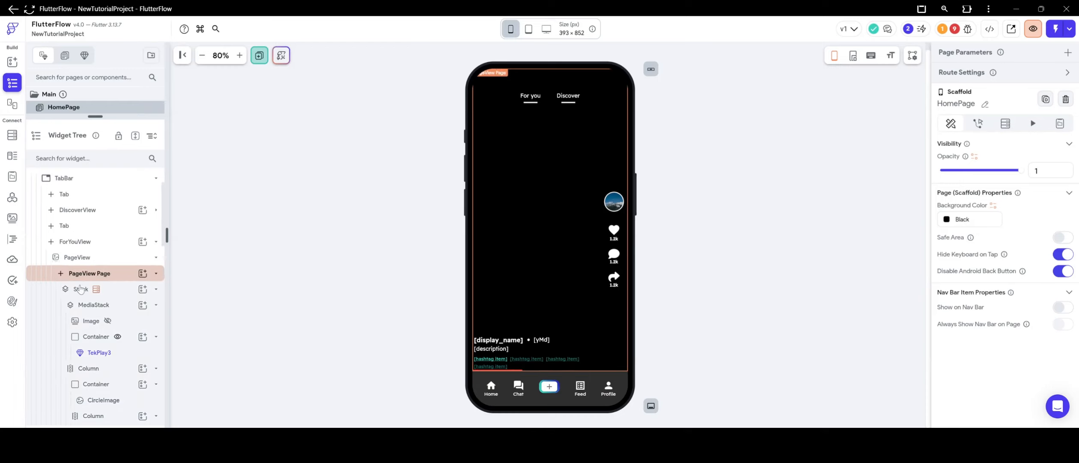
{"action": "scroll", "coordinate": [81, 267], "scroll_direction": "down", "scroll_amount": 10}
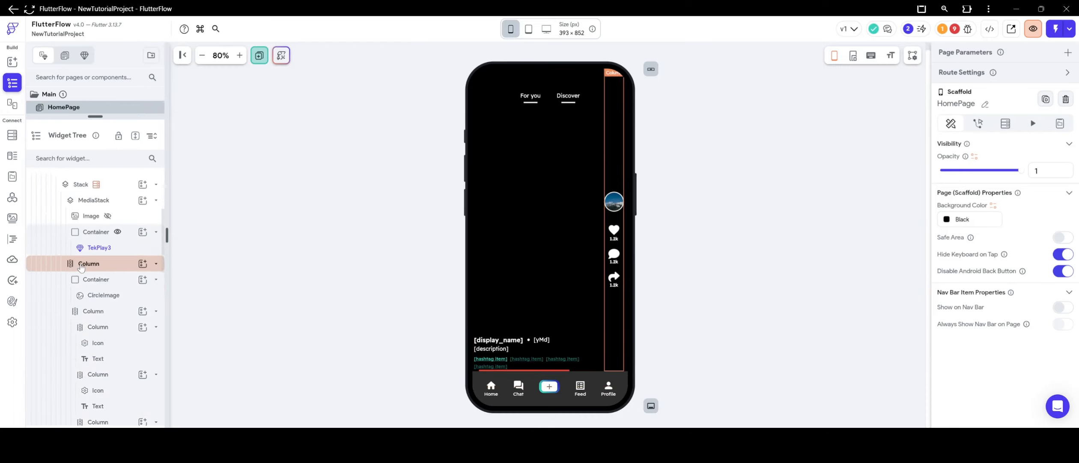
{"action": "scroll", "coordinate": [81, 266], "scroll_direction": "up", "scroll_amount": 10}
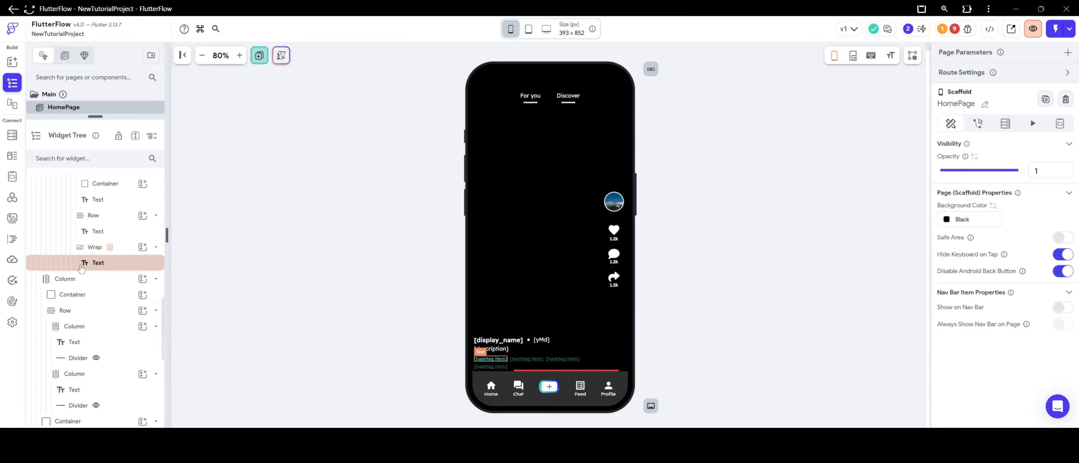
{"action": "scroll", "coordinate": [81, 267], "scroll_direction": "up", "scroll_amount": 10}
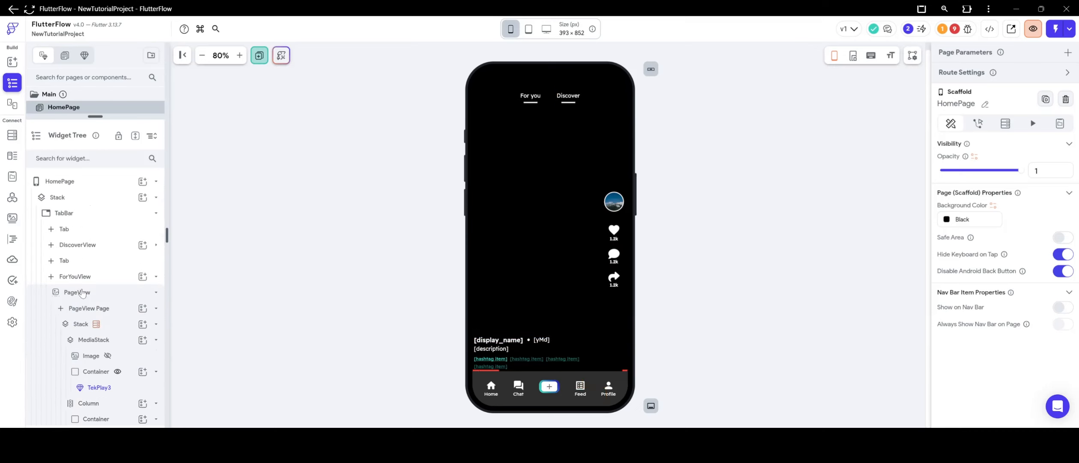
Step: Switch the backend query of DiscoverView's PageView to the Video_Image_Posts collection and check its ordering settings
{"action": "left_click_drag", "start_coordinate": [82, 293], "coordinate": [77, 245]}
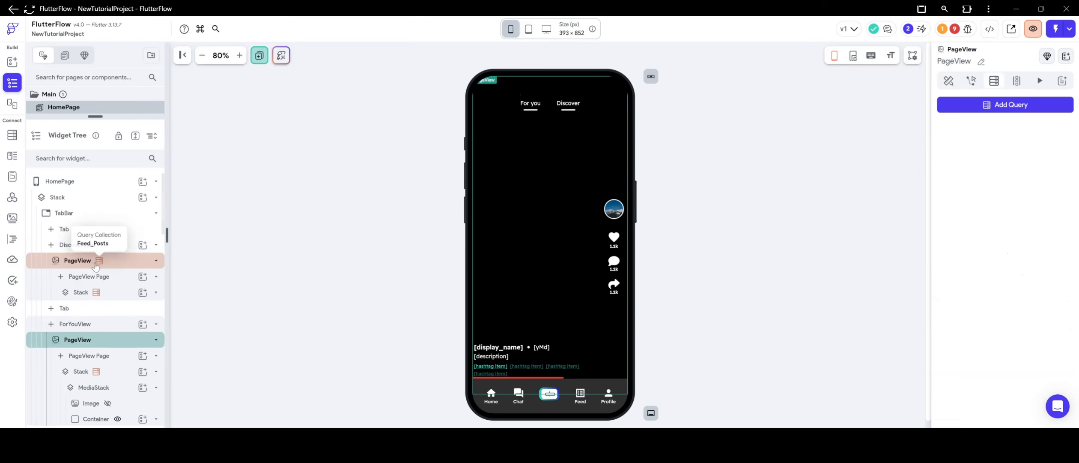
{"action": "left_click", "coordinate": [116, 261]}
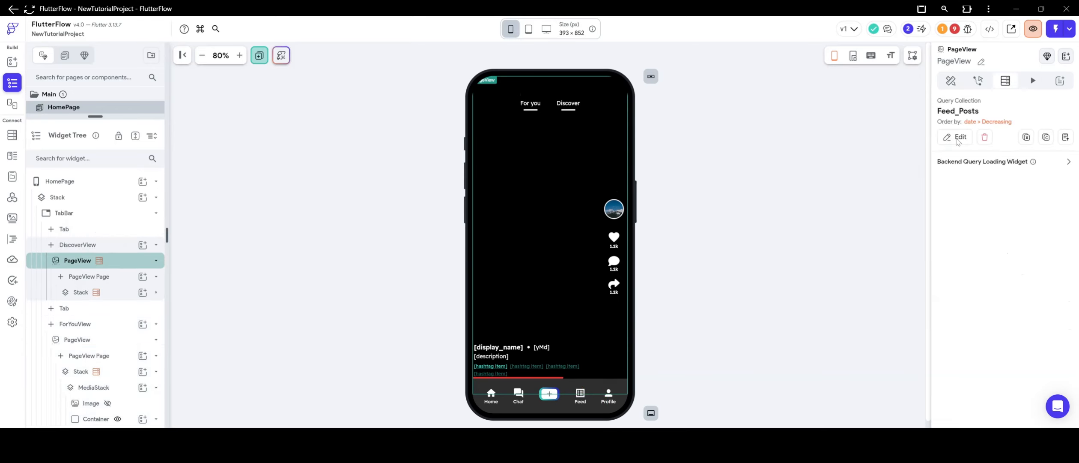
{"action": "left_click", "coordinate": [956, 138]}
{"action": "left_click", "coordinate": [828, 202]}
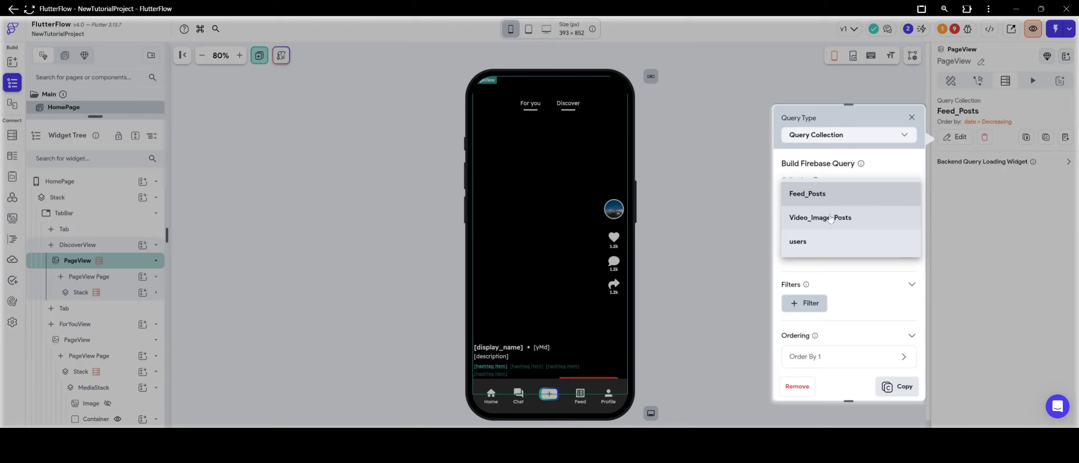
{"action": "left_click", "coordinate": [843, 214]}
{"action": "scroll", "coordinate": [846, 215], "scroll_direction": "down", "scroll_amount": 1}
{"action": "scroll", "coordinate": [846, 215], "scroll_direction": "down", "scroll_amount": 3}
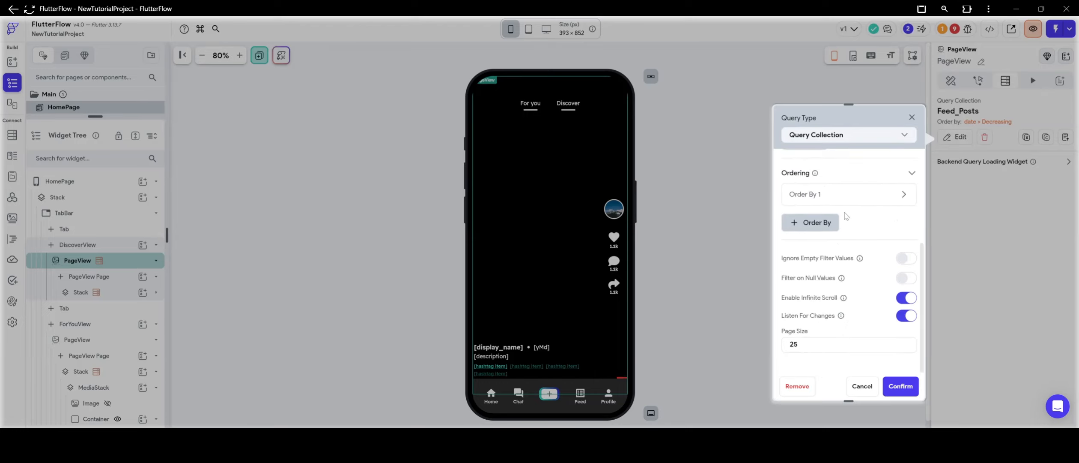
{"action": "left_click", "coordinate": [838, 199]}
{"action": "scroll", "coordinate": [833, 210], "scroll_direction": "down", "scroll_amount": 2}
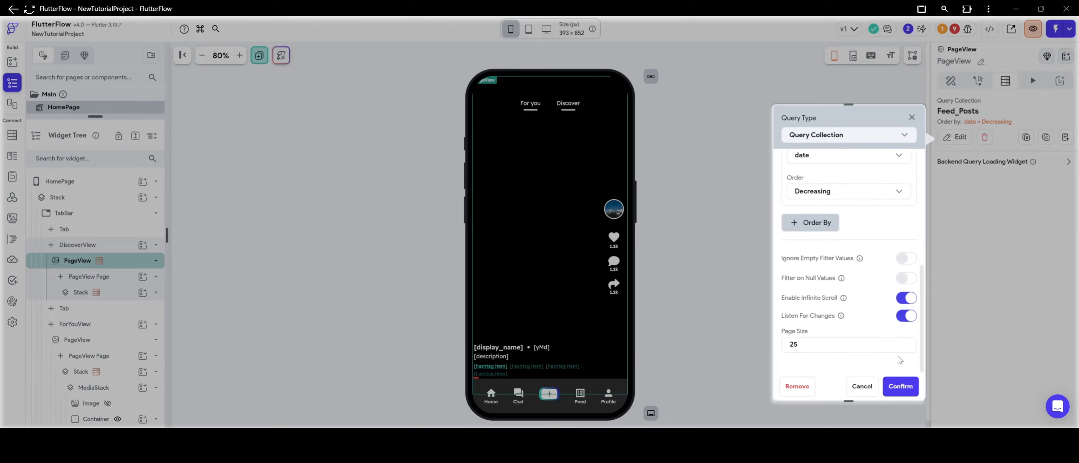
{"action": "left_click", "coordinate": [901, 386]}
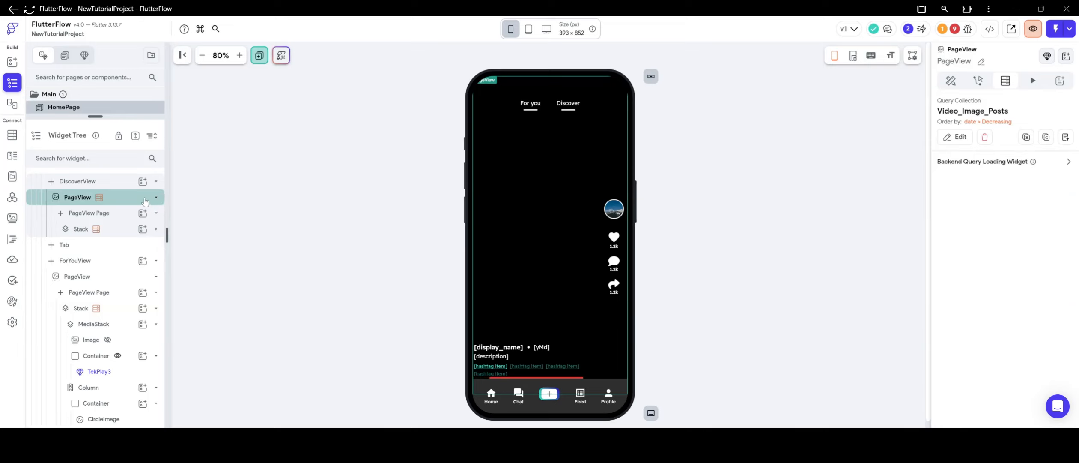
Step: Inspect the users document query on the Stack in DiscoverView and its uploadedby_ref reference
{"action": "left_click", "coordinate": [85, 230]}
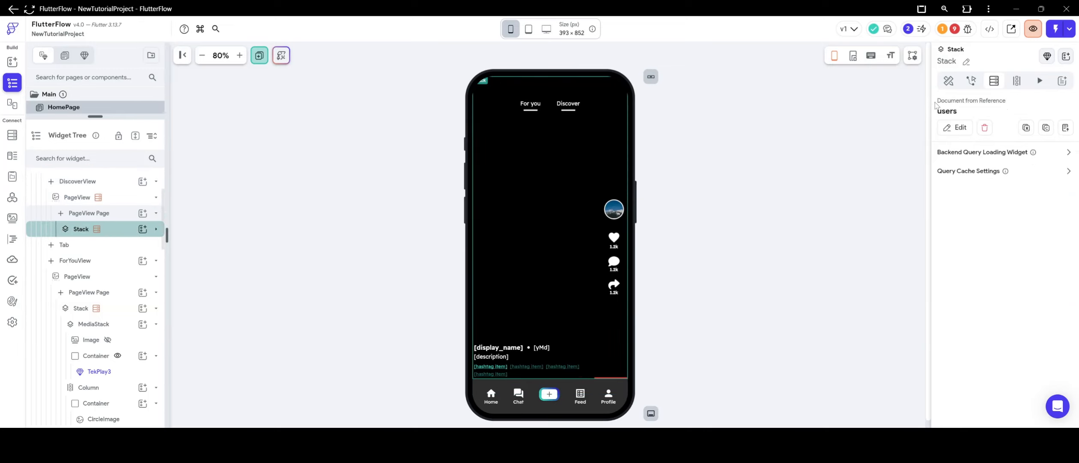
{"action": "left_click", "coordinate": [955, 127]}
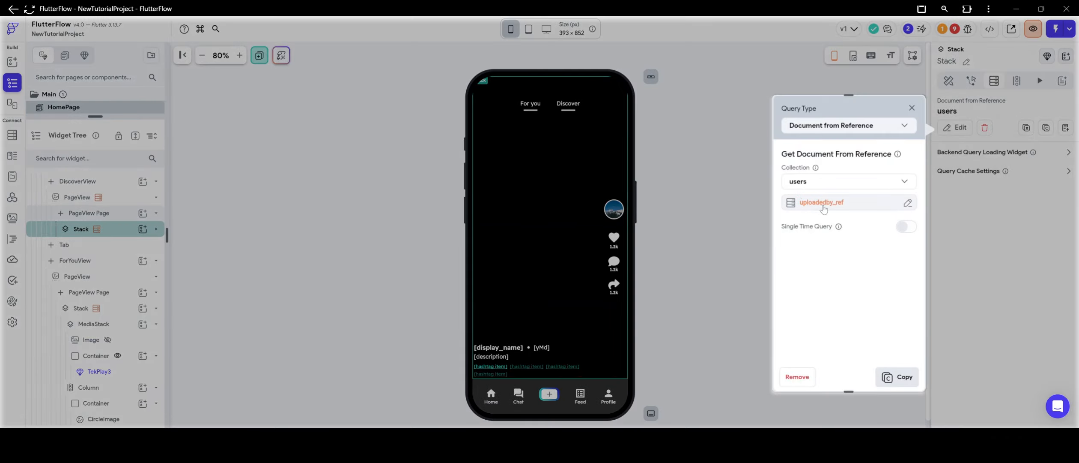
{"action": "left_click", "coordinate": [682, 197]}
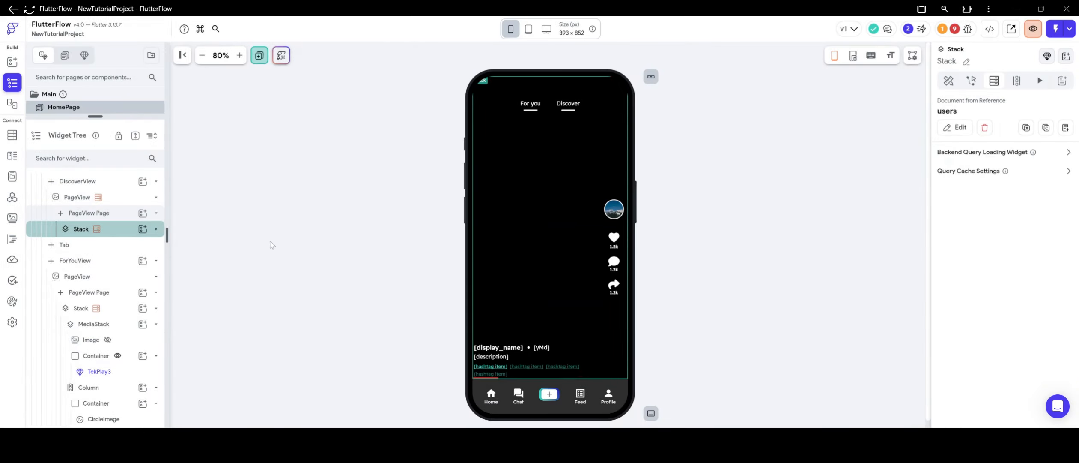
Step: Add a backend query on ForYouView's PageView that queries the Video_Image_Posts collection as a list of documents
{"action": "left_click", "coordinate": [81, 307]}
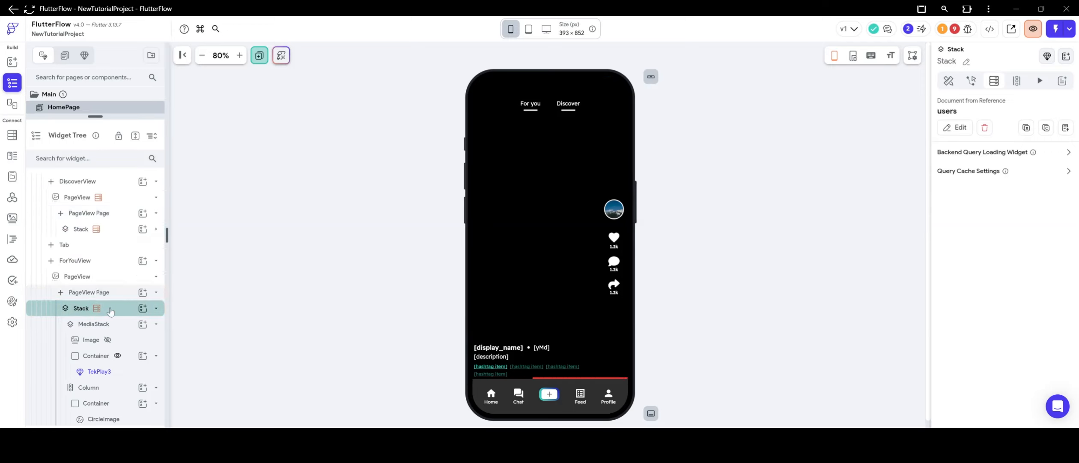
{"action": "left_click", "coordinate": [92, 278]}
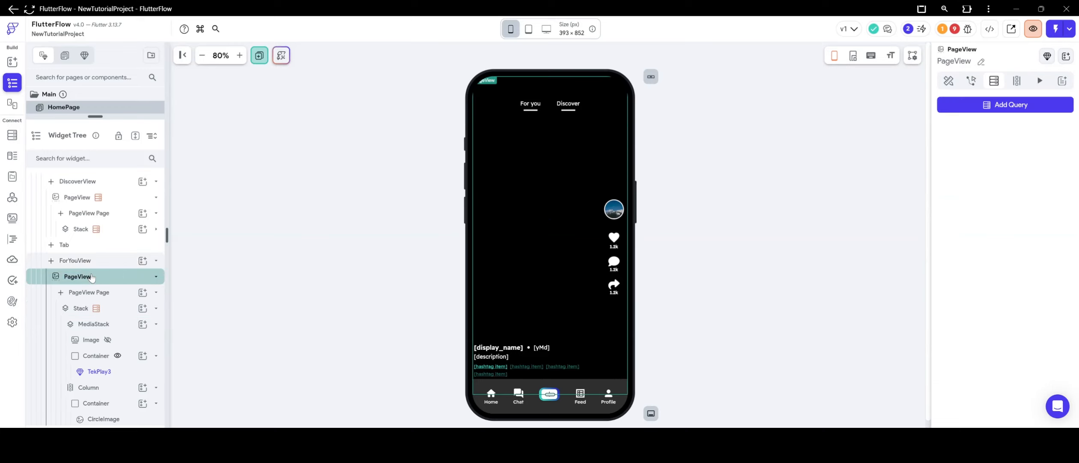
{"action": "left_click", "coordinate": [1003, 104]}
{"action": "left_click", "coordinate": [858, 112]}
{"action": "left_click", "coordinate": [831, 107]}
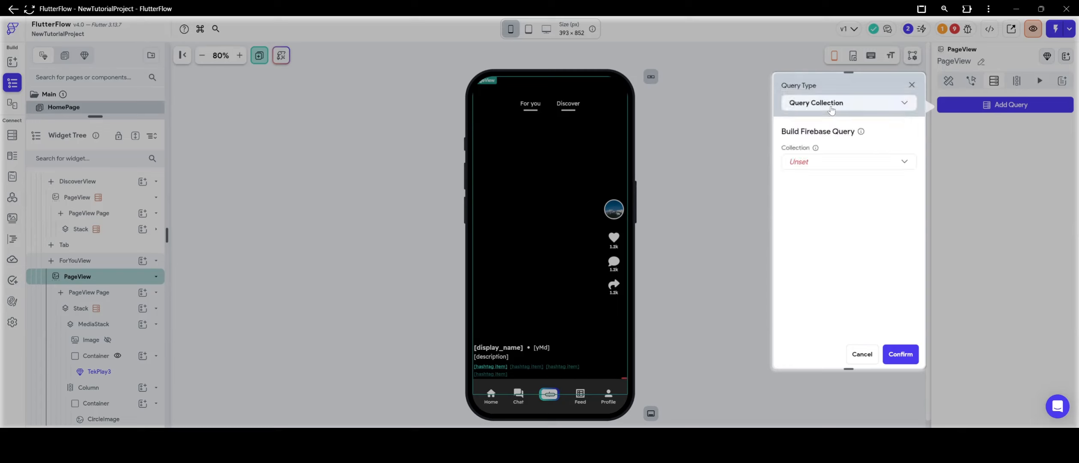
{"action": "left_click", "coordinate": [826, 165]}
{"action": "left_click", "coordinate": [832, 183]}
{"action": "scroll", "coordinate": [841, 202], "scroll_direction": "down", "scroll_amount": 1}
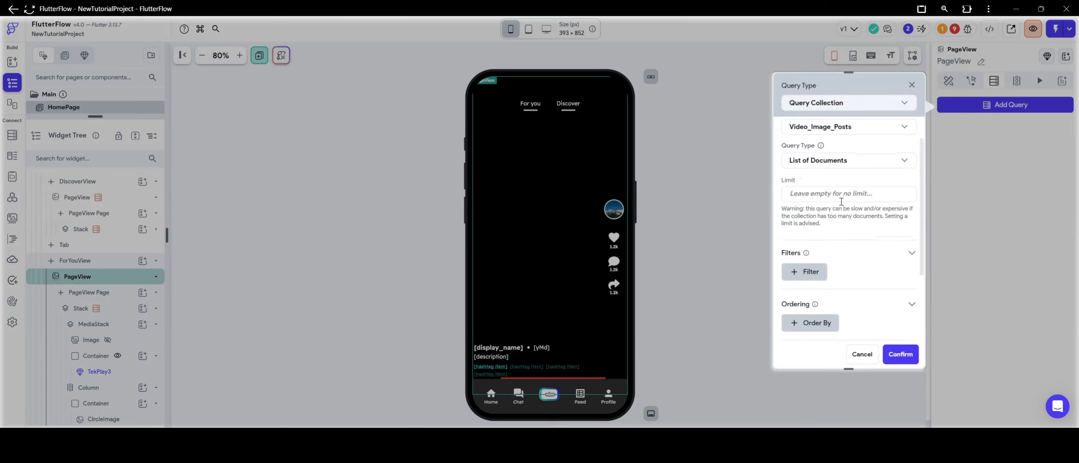
Step: Filter the Video_Image_Posts query so that isDraft is Equal To False
{"action": "left_click", "coordinate": [807, 271]}
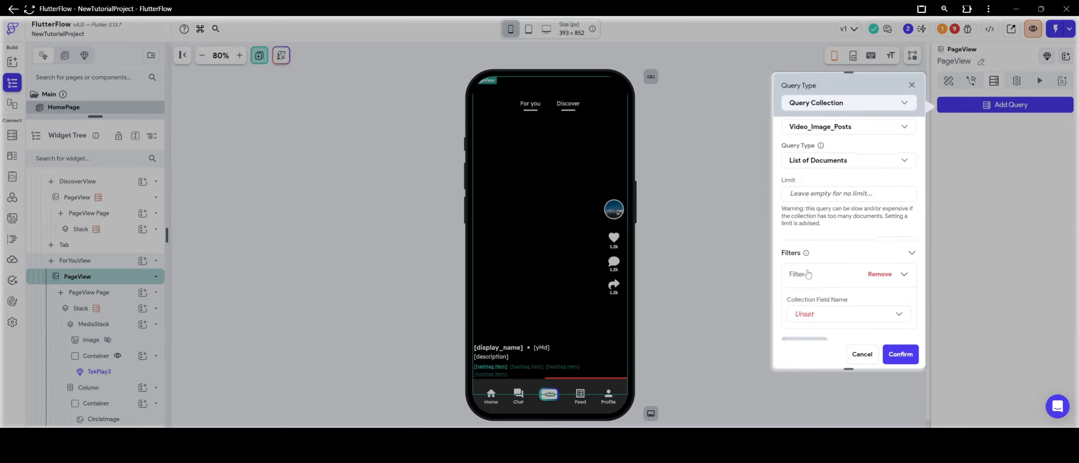
{"action": "scroll", "coordinate": [816, 274], "scroll_direction": "down", "scroll_amount": 1}
{"action": "left_click", "coordinate": [820, 280]}
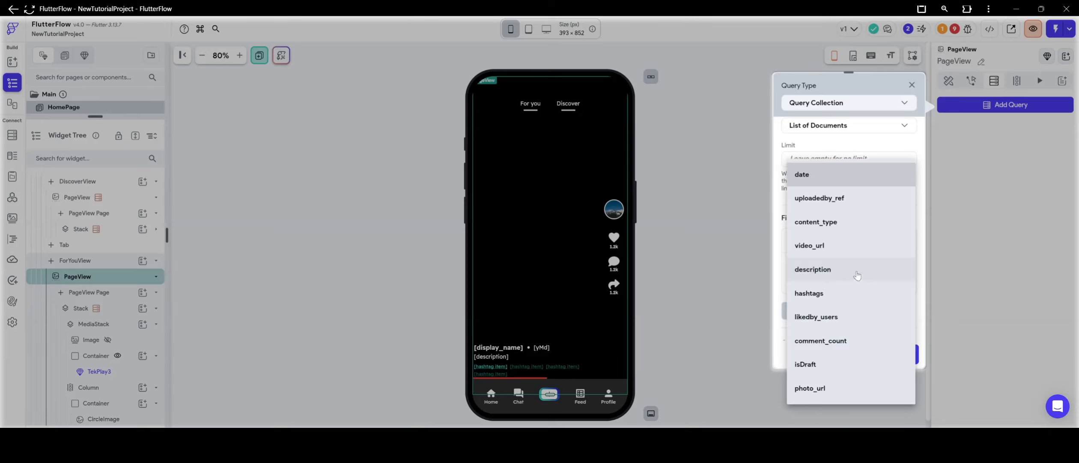
{"action": "left_click", "coordinate": [830, 375]}
{"action": "scroll", "coordinate": [831, 325], "scroll_direction": "down", "scroll_amount": 1}
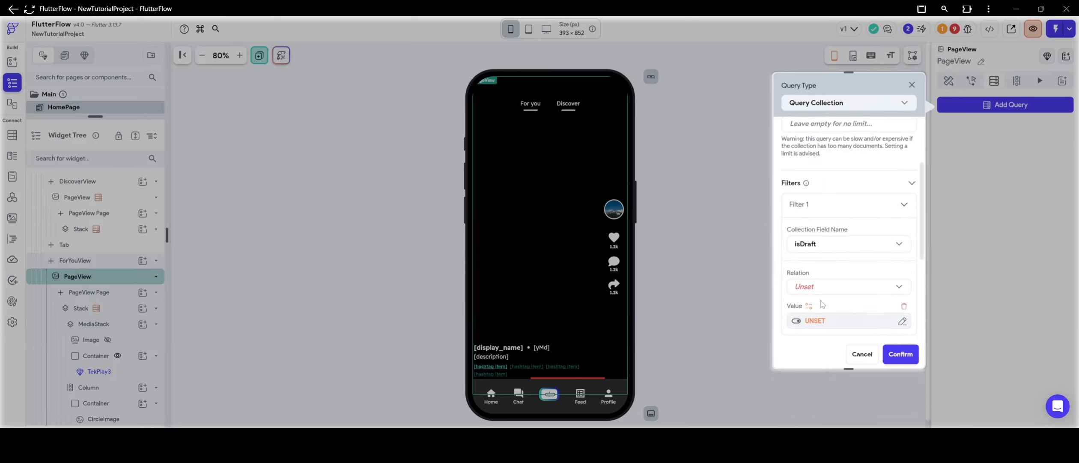
{"action": "left_click", "coordinate": [831, 295]}
{"action": "left_click", "coordinate": [836, 230]}
{"action": "scroll", "coordinate": [829, 237], "scroll_direction": "down", "scroll_amount": 1}
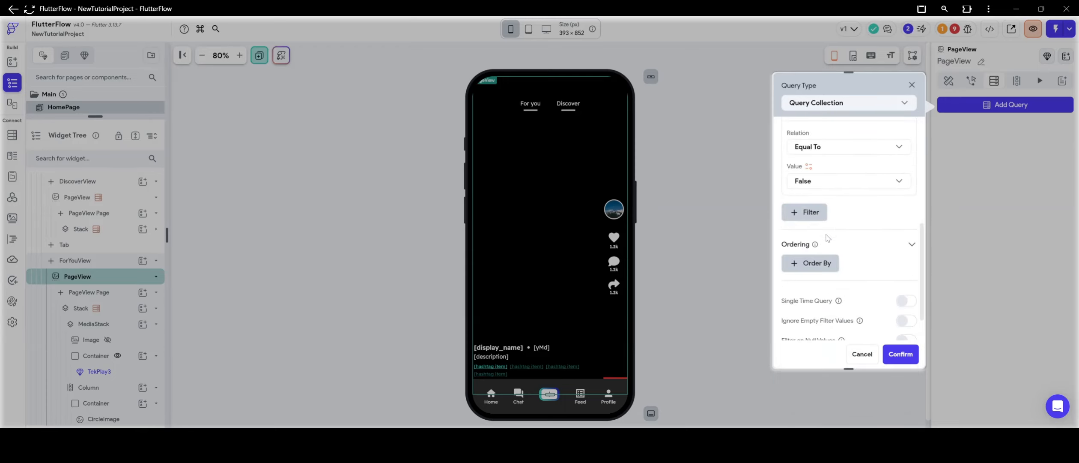
{"action": "left_click", "coordinate": [806, 220]}
{"action": "left_click", "coordinate": [843, 254]}
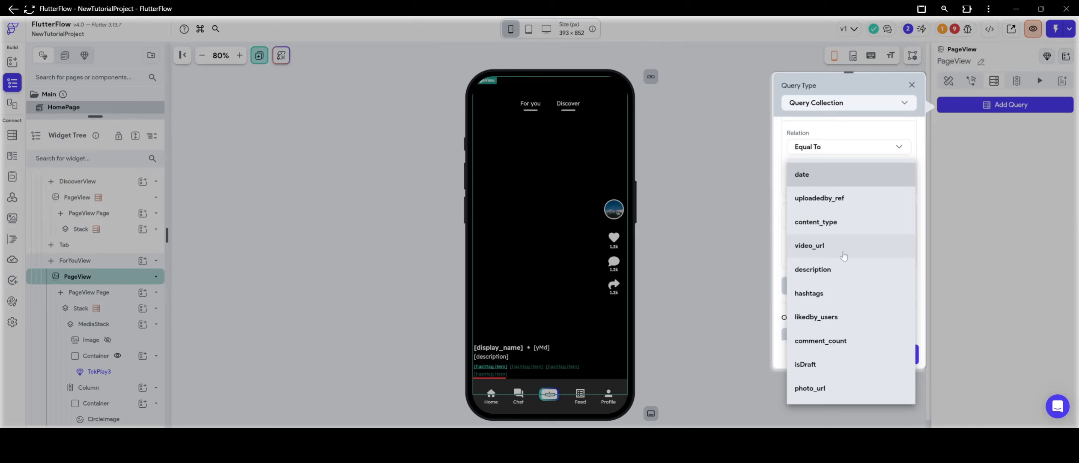
{"action": "left_click", "coordinate": [862, 151]}
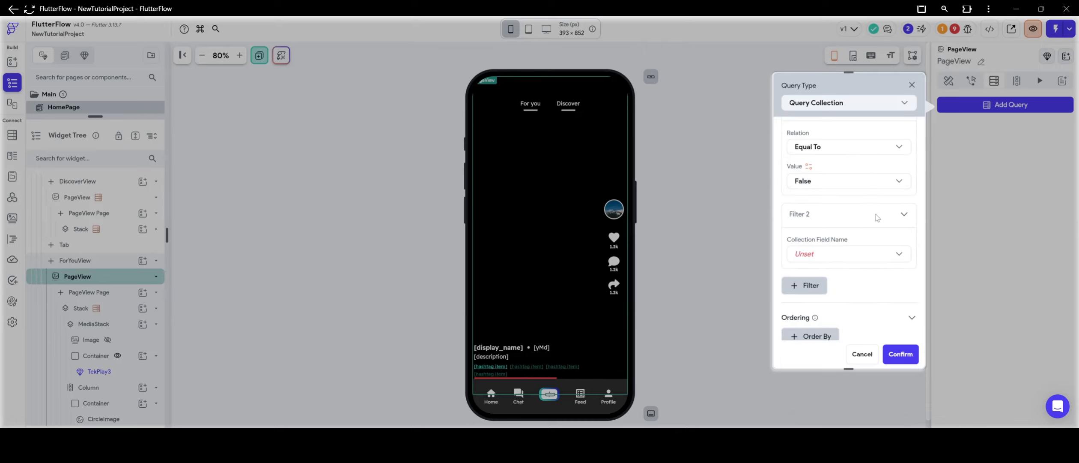
{"action": "left_click", "coordinate": [877, 217]}
Step: Order the Video_Image_Posts query by date, Decreasing
{"action": "left_click", "coordinate": [823, 264]}
{"action": "scroll", "coordinate": [824, 274], "scroll_direction": "down", "scroll_amount": 1}
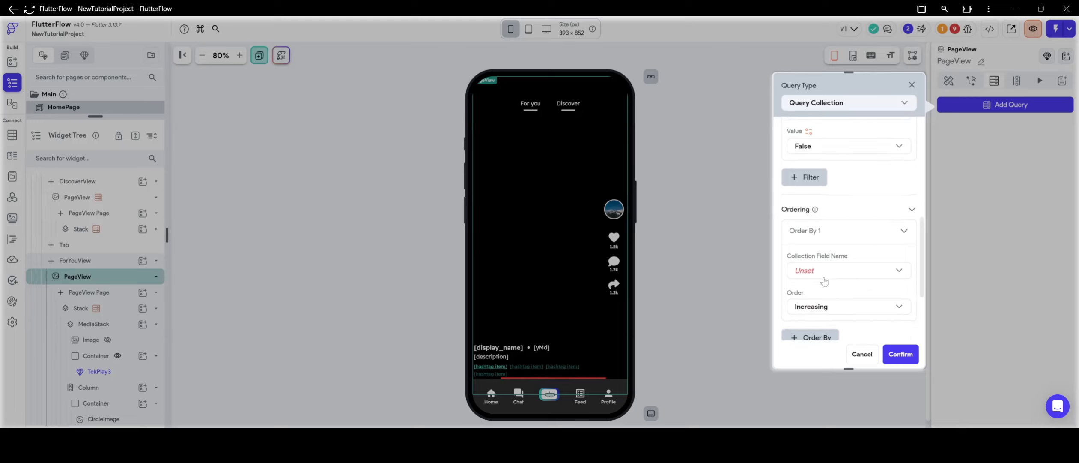
{"action": "left_click", "coordinate": [824, 281]}
{"action": "left_click", "coordinate": [838, 221]}
{"action": "left_click", "coordinate": [840, 234]}
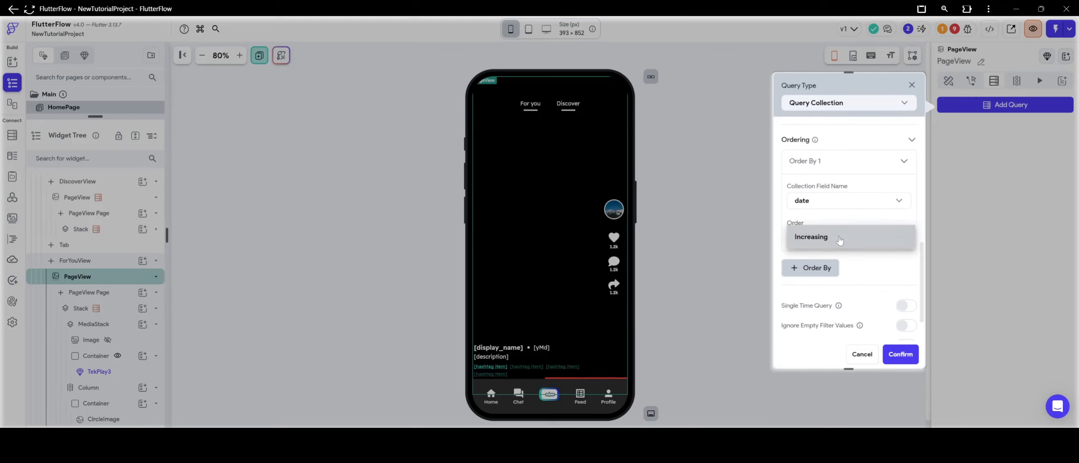
{"action": "left_click", "coordinate": [840, 237]}
{"action": "scroll", "coordinate": [885, 299], "scroll_direction": "down", "scroll_amount": 1}
Step: Enable infinite scroll for the query and confirm creating the backend query on the PageView
{"action": "left_click", "coordinate": [902, 315]}
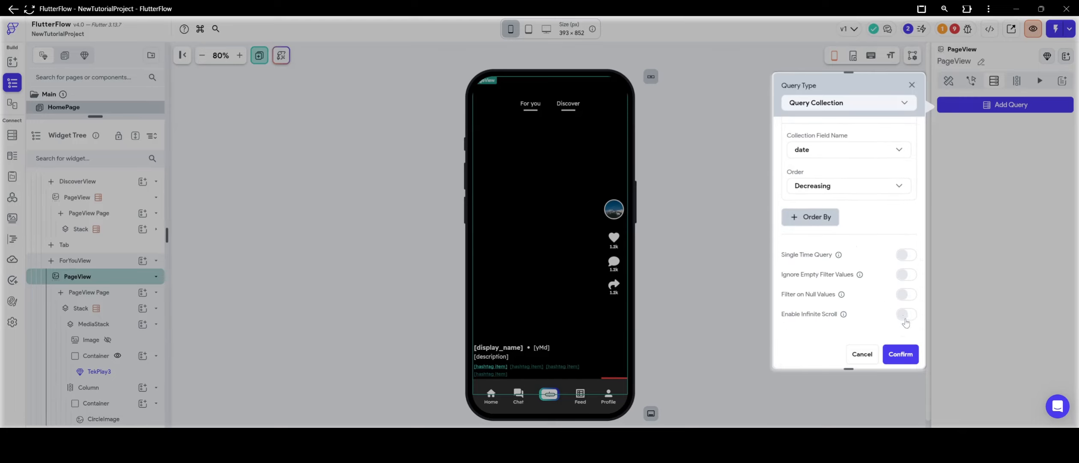
{"action": "scroll", "coordinate": [857, 279], "scroll_direction": "down", "scroll_amount": 1}
{"action": "scroll", "coordinate": [857, 279], "scroll_direction": "up", "scroll_amount": 1}
{"action": "left_click", "coordinate": [900, 354]}
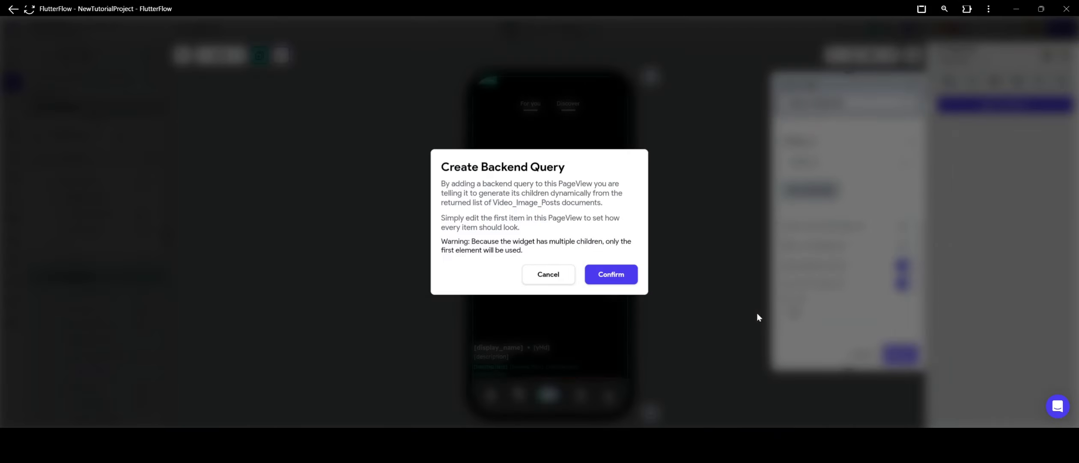
{"action": "left_click", "coordinate": [621, 270]}
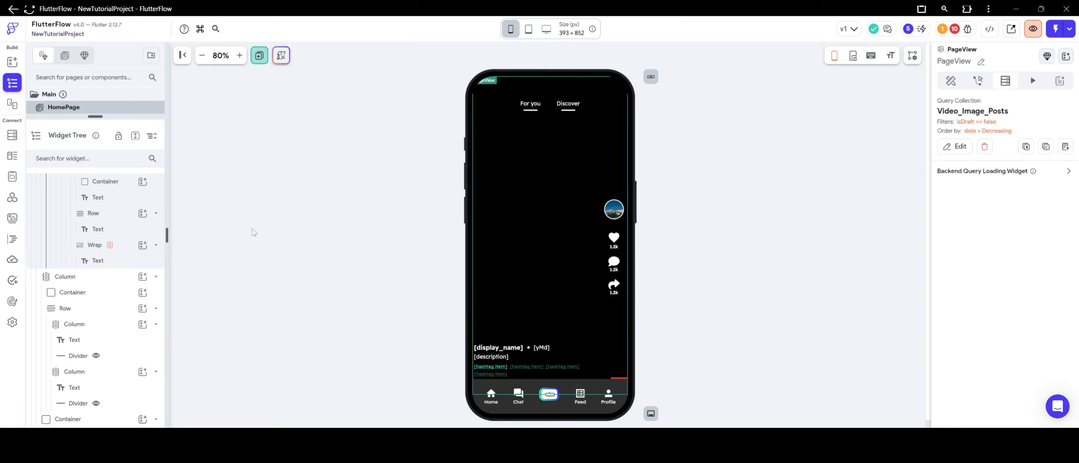
Step: Rebind the users document query on ForYouView's Stack to the uploadedby_ref property of the Video_Image_Posts document
{"action": "scroll", "coordinate": [85, 222], "scroll_direction": "up", "scroll_amount": 3}
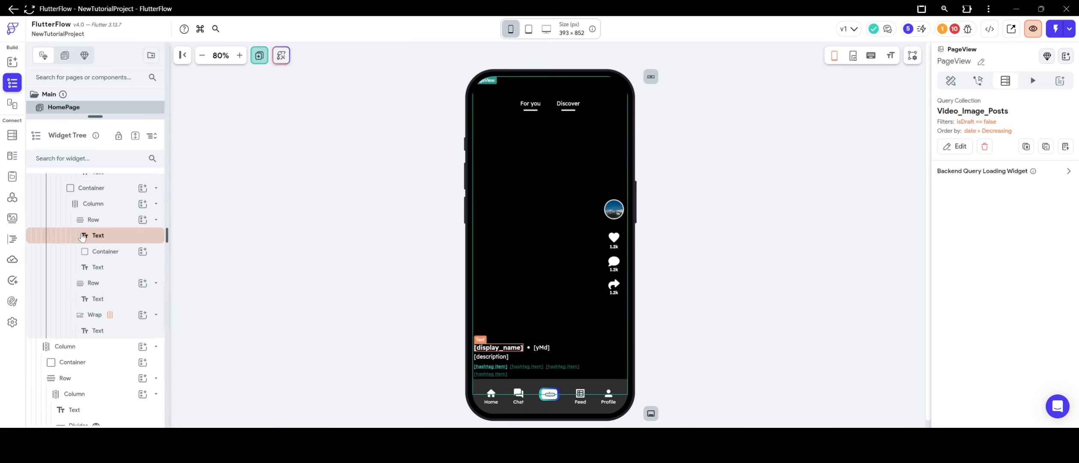
{"action": "scroll", "coordinate": [107, 244], "scroll_direction": "up", "scroll_amount": 5}
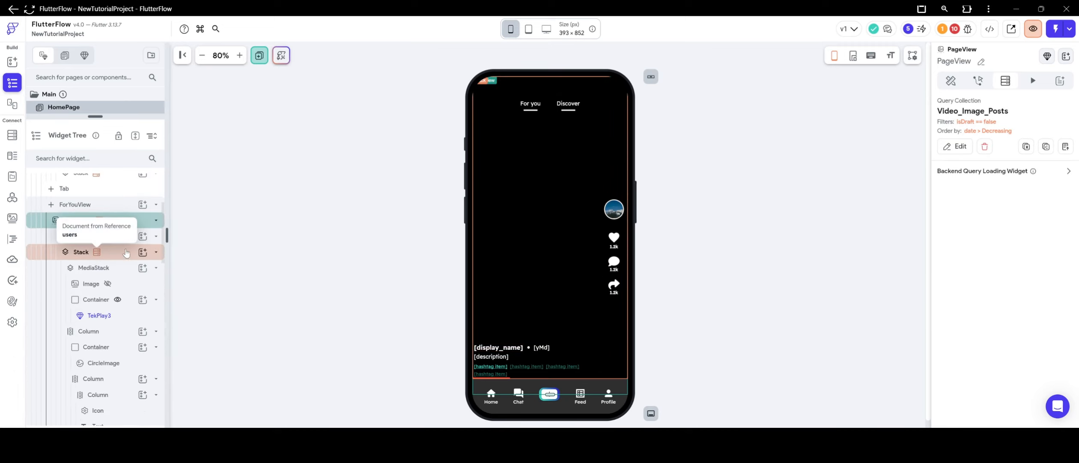
{"action": "left_click", "coordinate": [126, 252]}
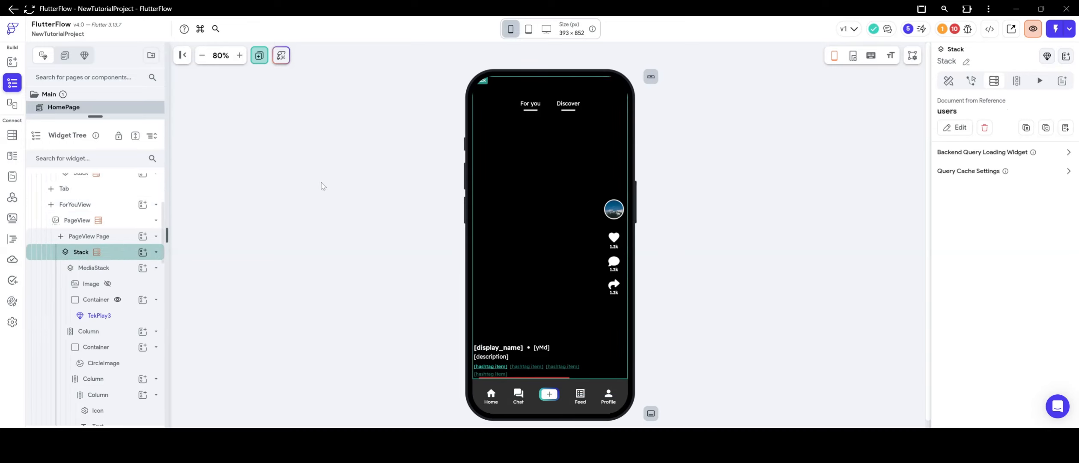
{"action": "left_click", "coordinate": [958, 127]}
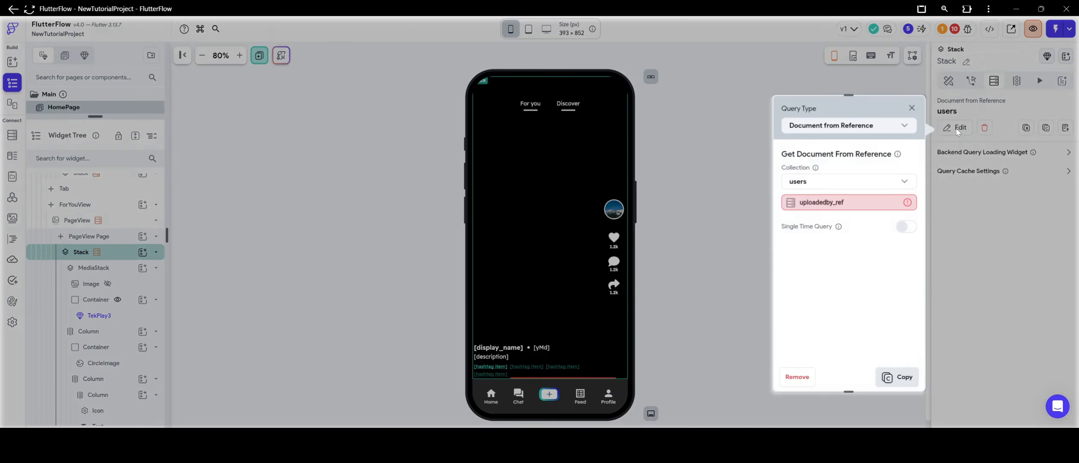
{"action": "left_click", "coordinate": [827, 203]}
{"action": "left_click", "coordinate": [702, 268]}
{"action": "scroll", "coordinate": [692, 272], "scroll_direction": "down", "scroll_amount": 1}
{"action": "left_click", "coordinate": [676, 280]}
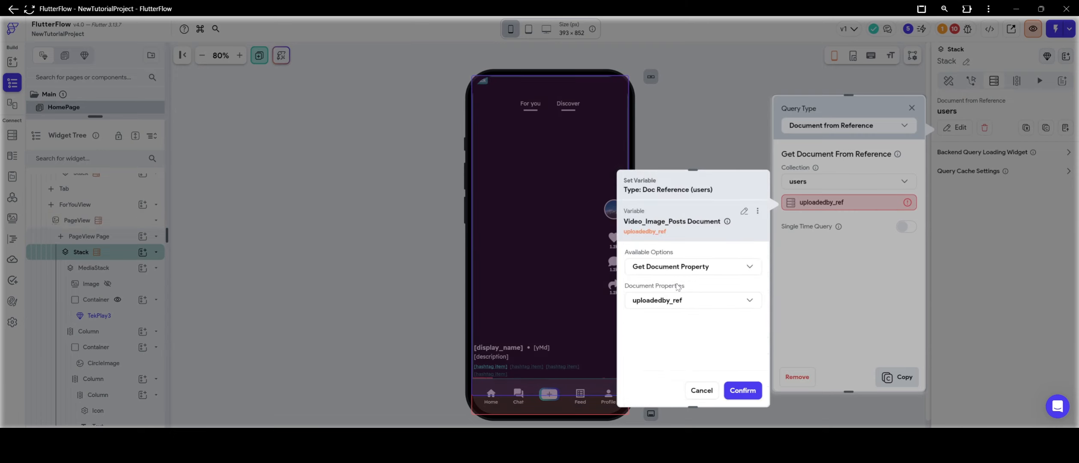
{"action": "left_click", "coordinate": [751, 389]}
{"action": "left_click", "coordinate": [899, 376]}
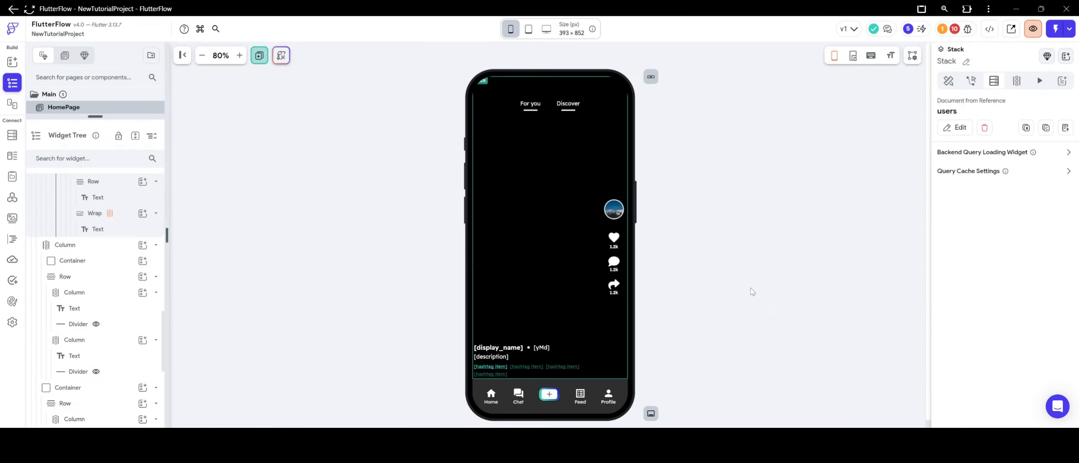
Step: Set the first value of the Image widget's visibility condition in ForYouView to content_type from the Video_Image_Posts document
{"action": "scroll", "coordinate": [96, 279], "scroll_direction": "up", "scroll_amount": 5}
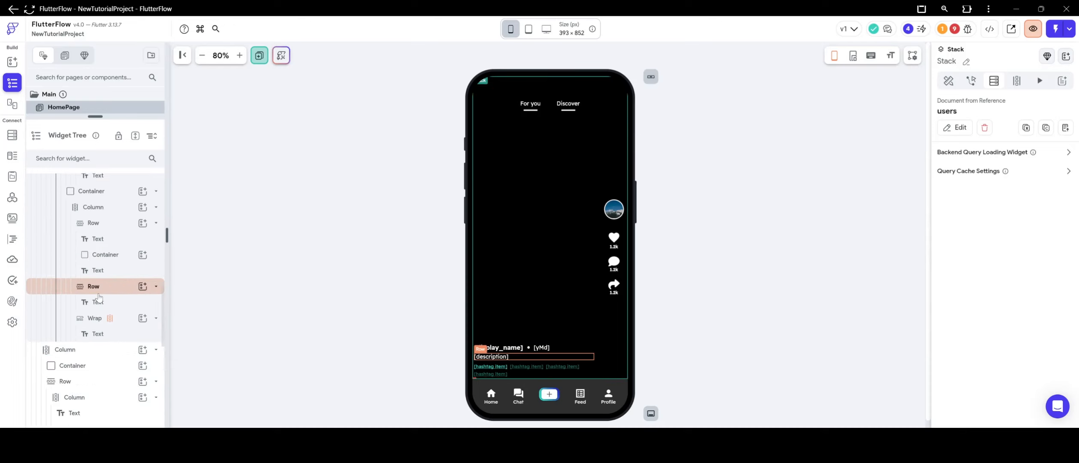
{"action": "scroll", "coordinate": [99, 297], "scroll_direction": "up", "scroll_amount": 5}
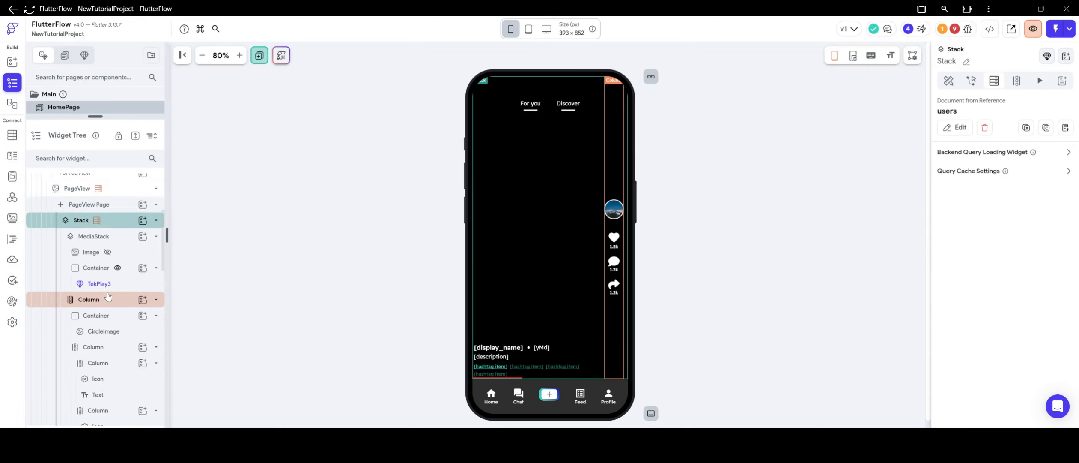
{"action": "left_click", "coordinate": [91, 253]}
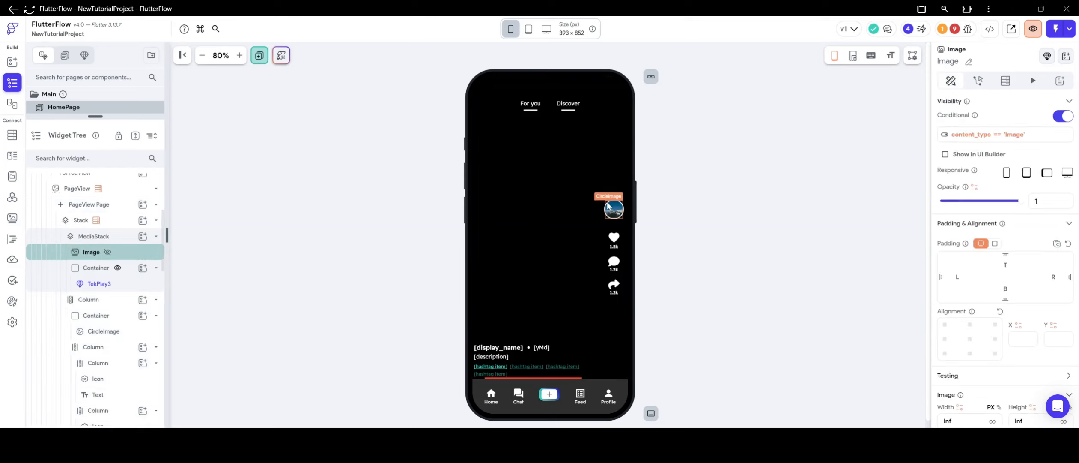
{"action": "left_click", "coordinate": [966, 134]}
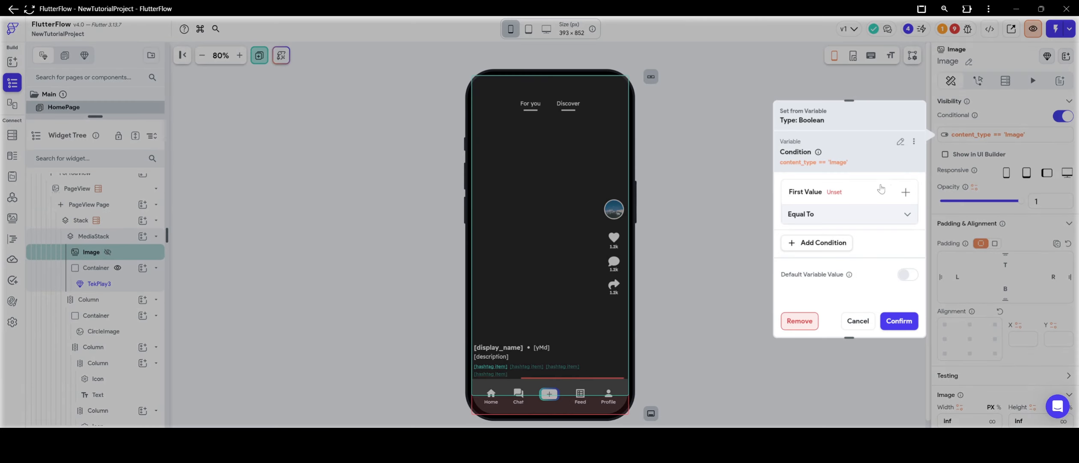
{"action": "left_click", "coordinate": [826, 218]}
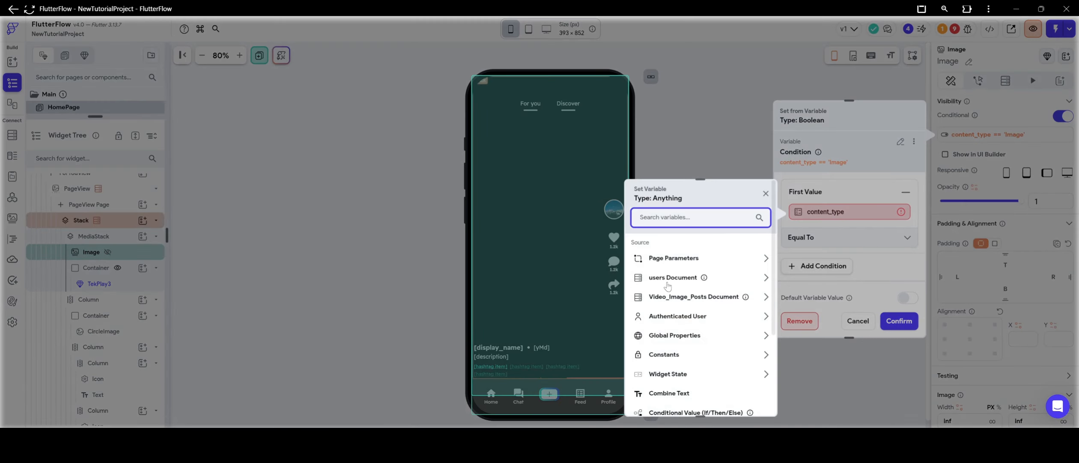
{"action": "left_click", "coordinate": [698, 356]}
{"action": "scroll", "coordinate": [705, 299], "scroll_direction": "down", "scroll_amount": 3}
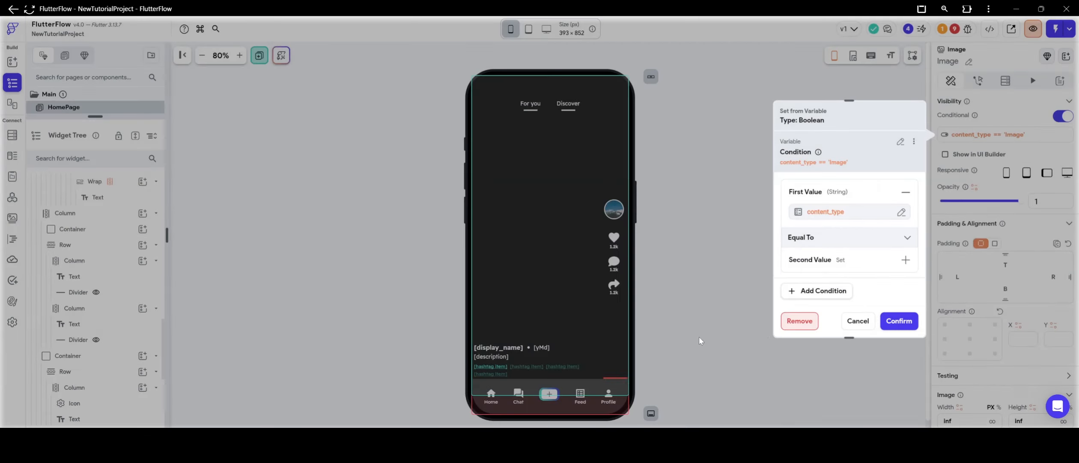
{"action": "left_click", "coordinate": [670, 290]}
{"action": "left_click", "coordinate": [898, 321]}
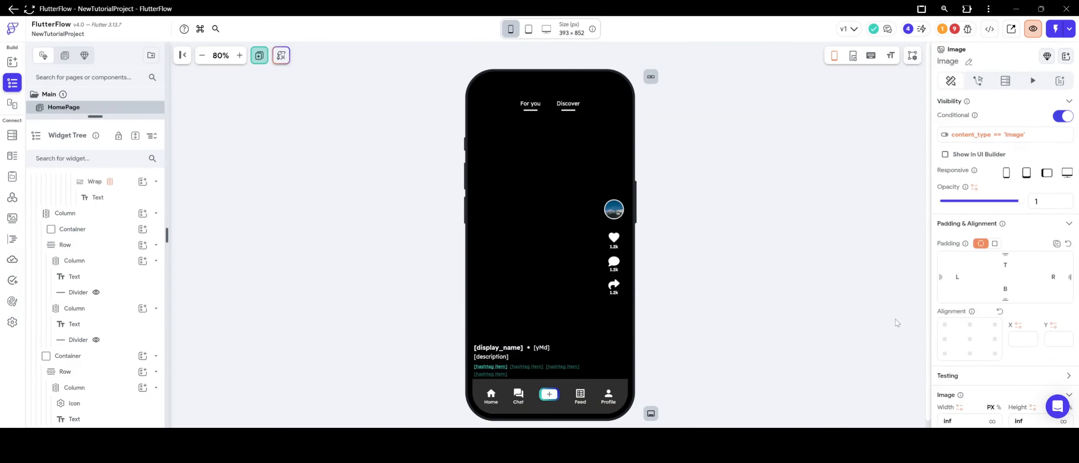
Step: Set the first value of the visibility condition on MediaStack's Container to content_type from the Video_Image_Posts document
{"action": "scroll", "coordinate": [135, 213], "scroll_direction": "up", "scroll_amount": 10}
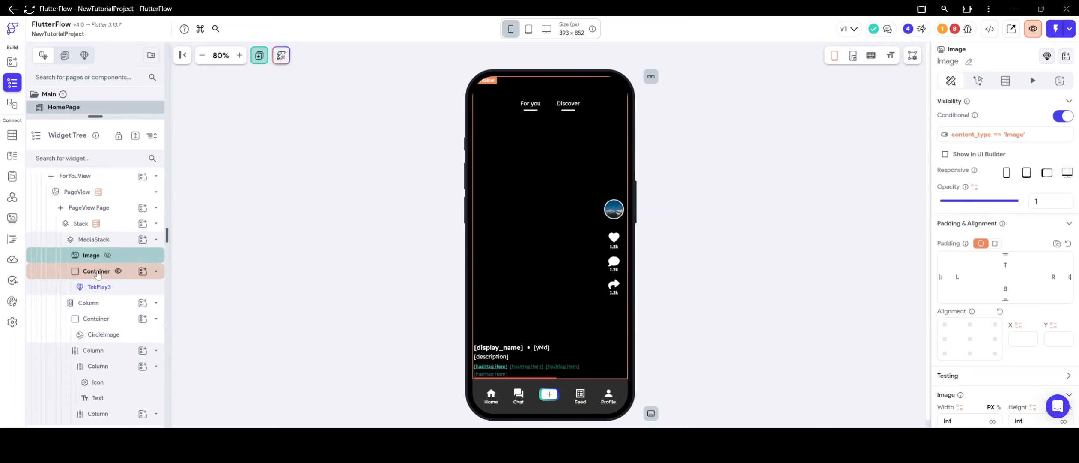
{"action": "left_click", "coordinate": [97, 273]}
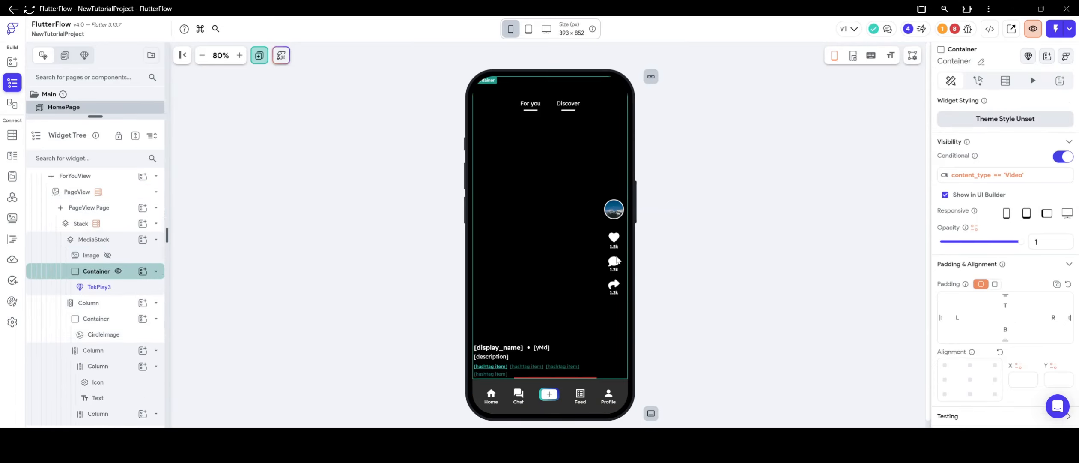
{"action": "left_click", "coordinate": [969, 176]}
{"action": "left_click", "coordinate": [833, 232]}
{"action": "left_click", "coordinate": [821, 257]}
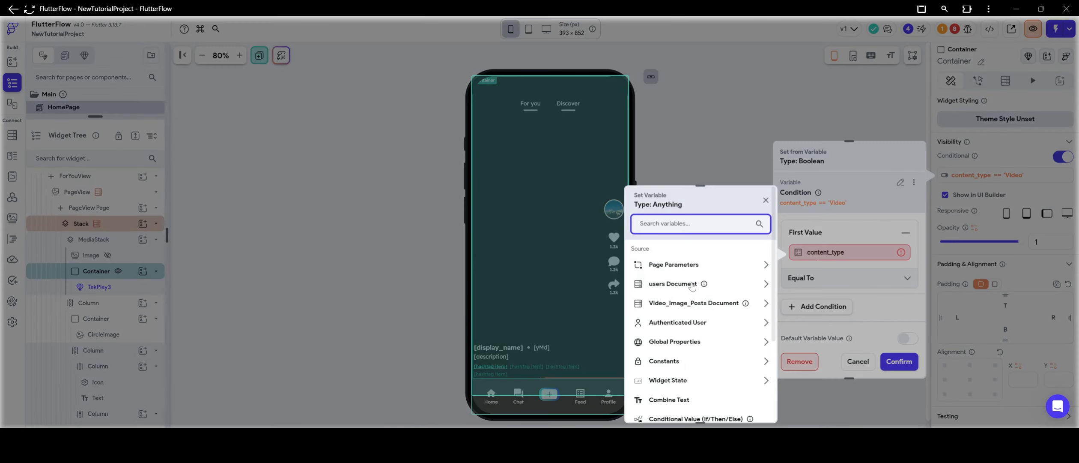
{"action": "left_click", "coordinate": [690, 302]}
{"action": "scroll", "coordinate": [681, 336], "scroll_direction": "down", "scroll_amount": 1}
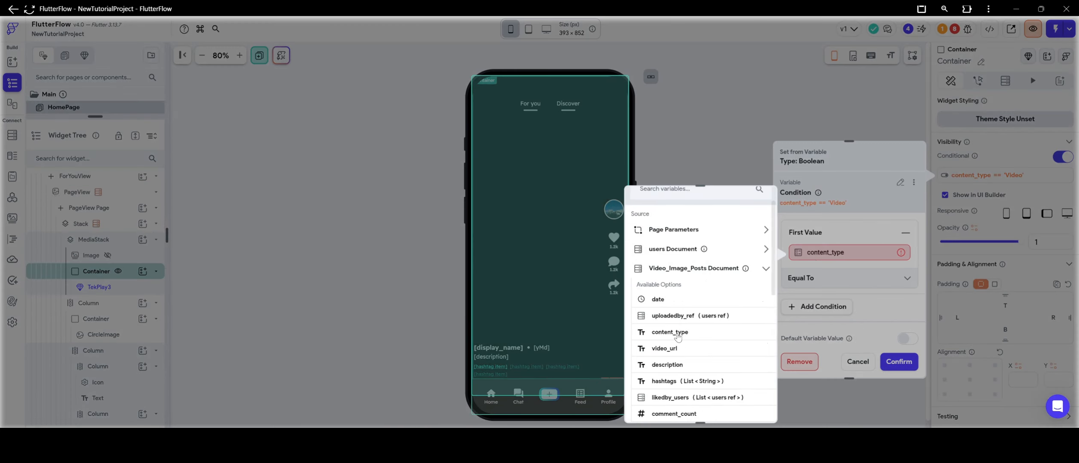
{"action": "left_click", "coordinate": [670, 331]}
{"action": "left_click", "coordinate": [899, 361]}
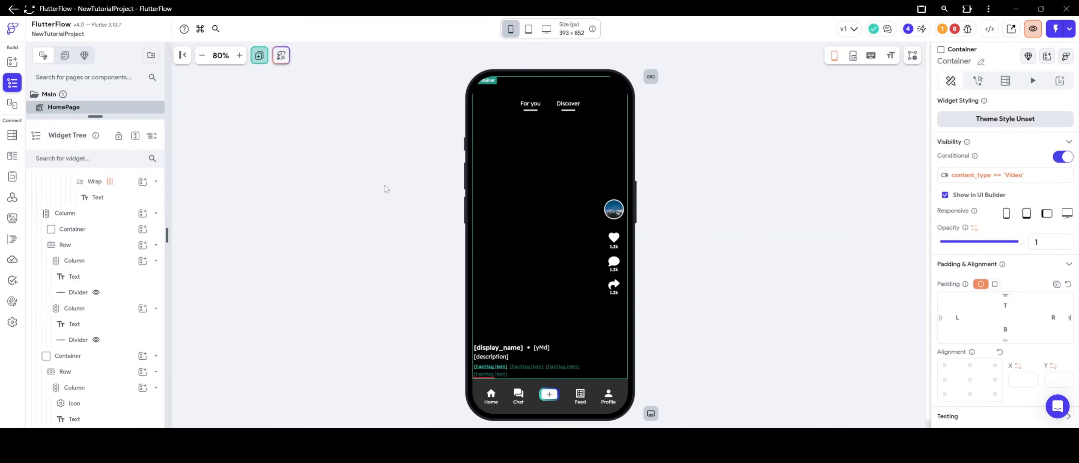
Step: Review ForYouView's widgets and check the variable bound to the CircleImage's path
{"action": "scroll", "coordinate": [103, 242], "scroll_direction": "up", "scroll_amount": 15}
{"action": "scroll", "coordinate": [124, 256], "scroll_direction": "down", "scroll_amount": 3}
{"action": "scroll", "coordinate": [130, 262], "scroll_direction": "down", "scroll_amount": 1}
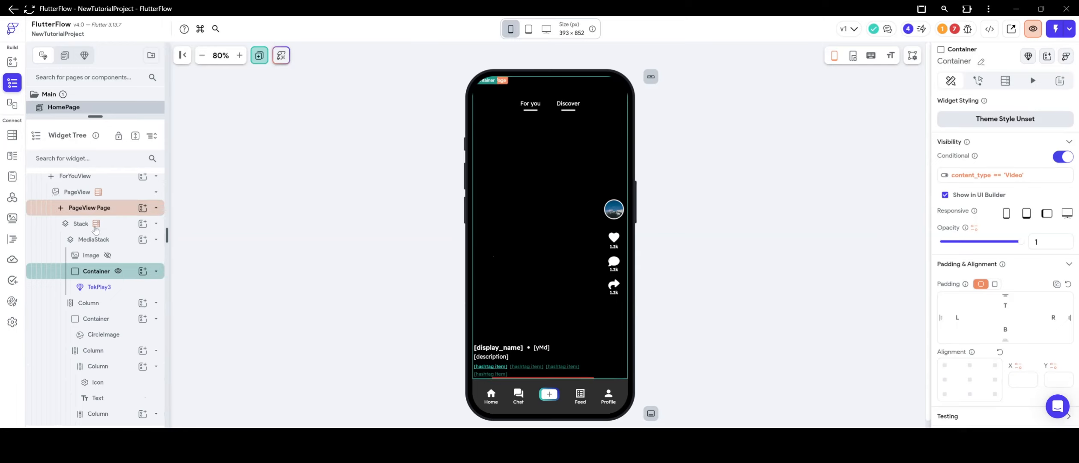
{"action": "scroll", "coordinate": [120, 258], "scroll_direction": "up", "scroll_amount": 1}
{"action": "scroll", "coordinate": [120, 257], "scroll_direction": "down", "scroll_amount": 1}
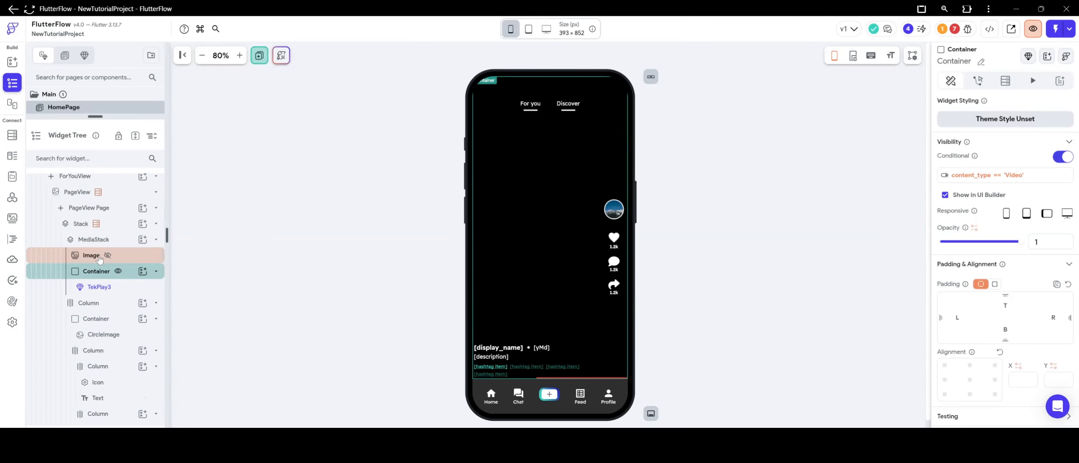
{"action": "scroll", "coordinate": [111, 283], "scroll_direction": "down", "scroll_amount": 1}
{"action": "scroll", "coordinate": [110, 283], "scroll_direction": "down", "scroll_amount": 2}
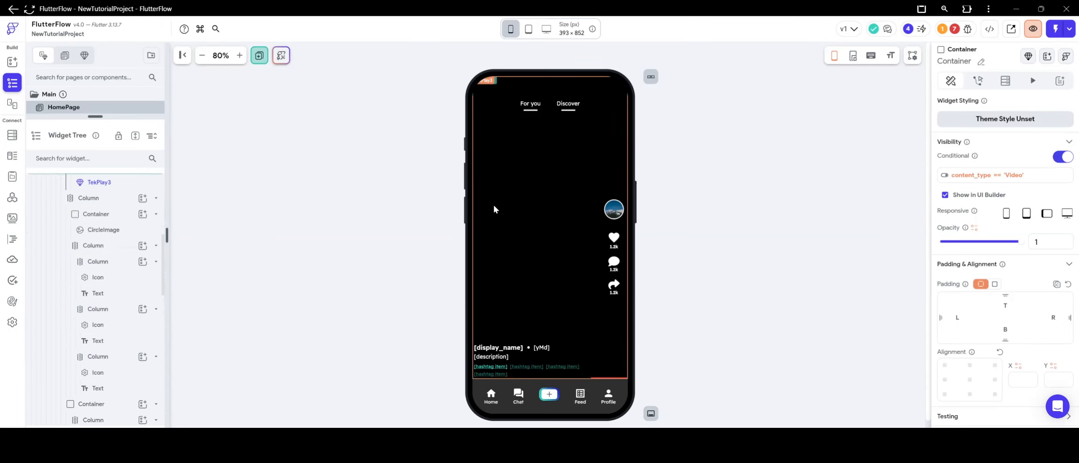
{"action": "left_click", "coordinate": [610, 216]}
{"action": "scroll", "coordinate": [972, 377], "scroll_direction": "down", "scroll_amount": 2}
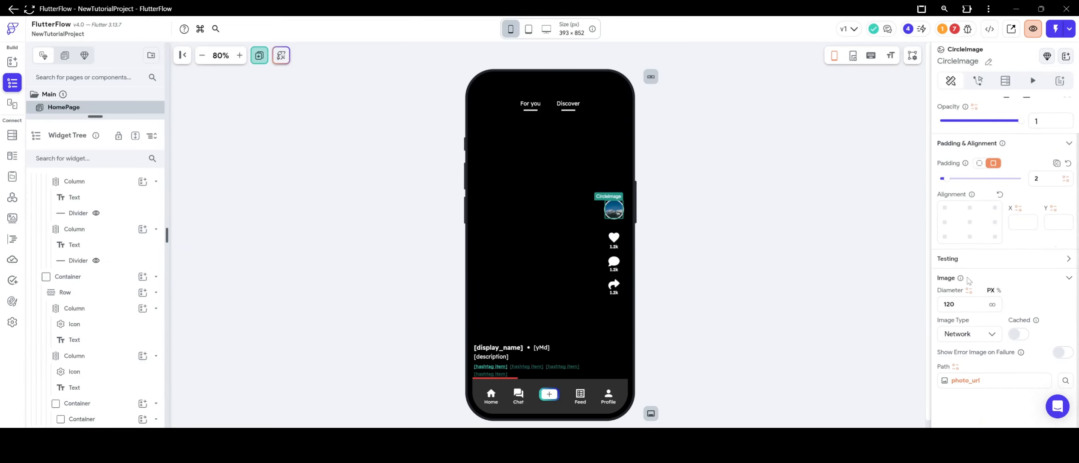
{"action": "left_click", "coordinate": [977, 383]}
{"action": "left_click", "coordinate": [741, 263]}
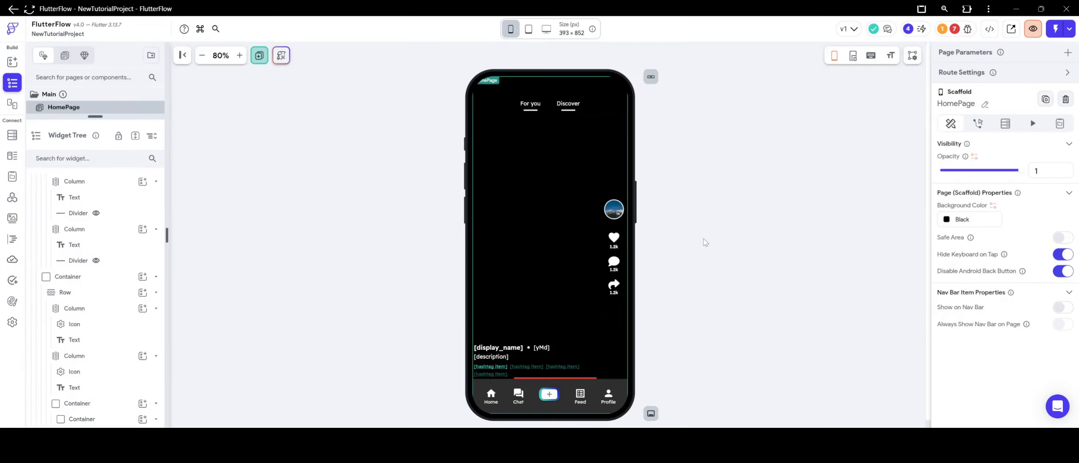
Step: Rebind ForYouView's date text to the date property of the Video_Image_Posts document, using the yMd DateTime format
{"action": "left_click", "coordinate": [541, 347]}
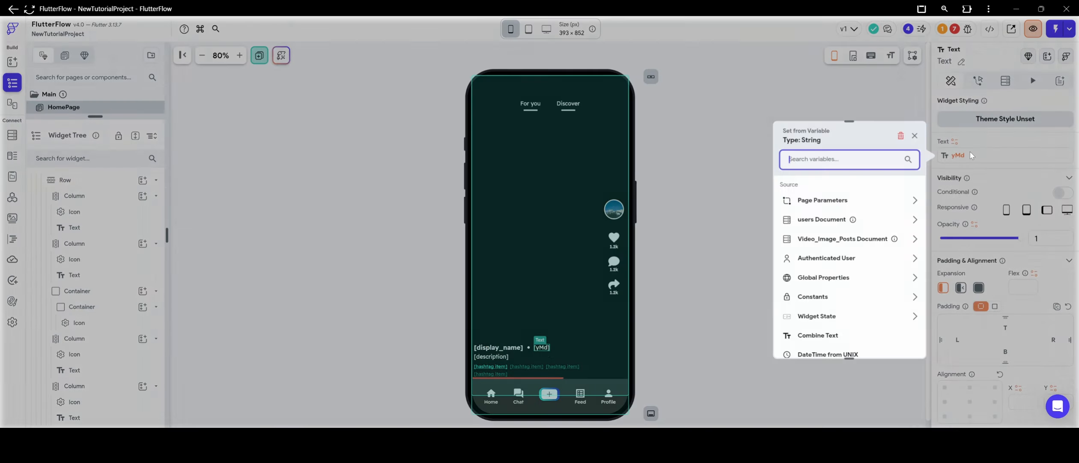
{"action": "left_click", "coordinate": [970, 155]}
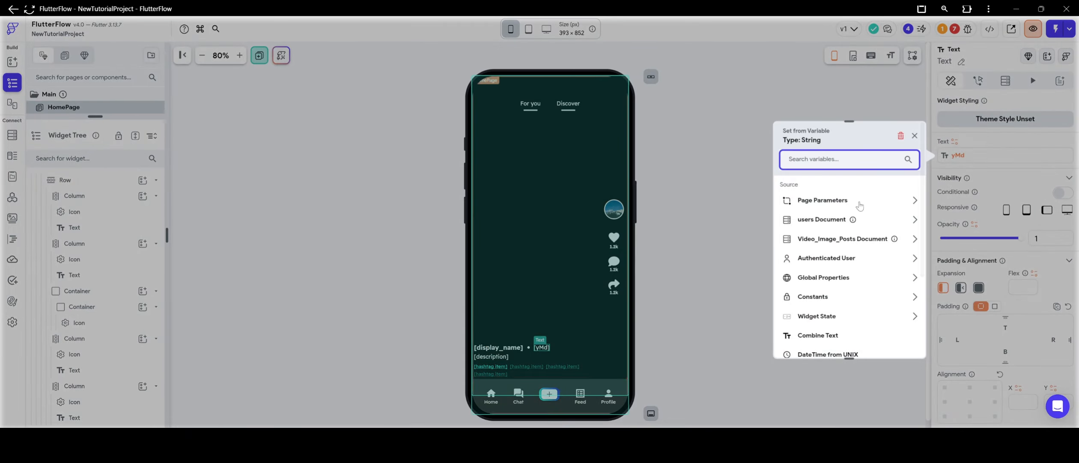
{"action": "left_click", "coordinate": [835, 242]}
{"action": "left_click", "coordinate": [831, 271]}
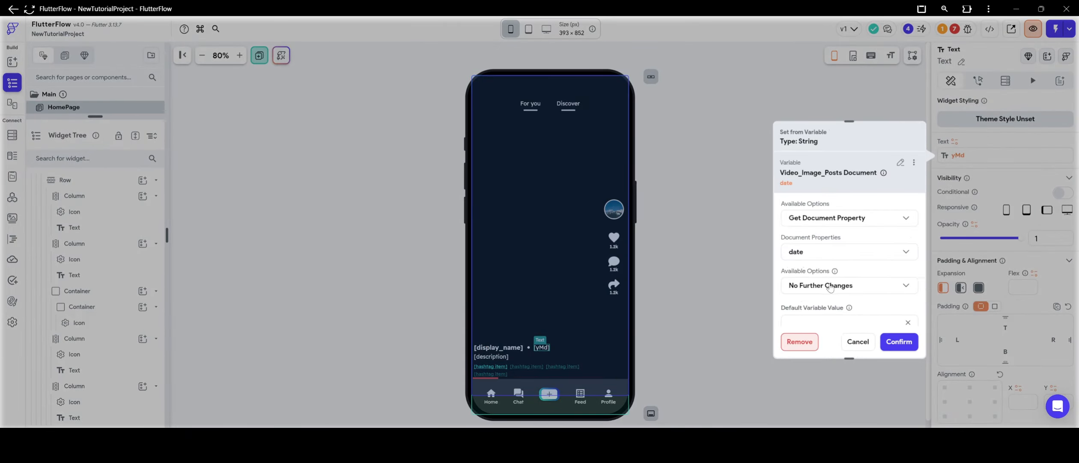
{"action": "left_click", "coordinate": [841, 276]}
{"action": "left_click", "coordinate": [818, 219]}
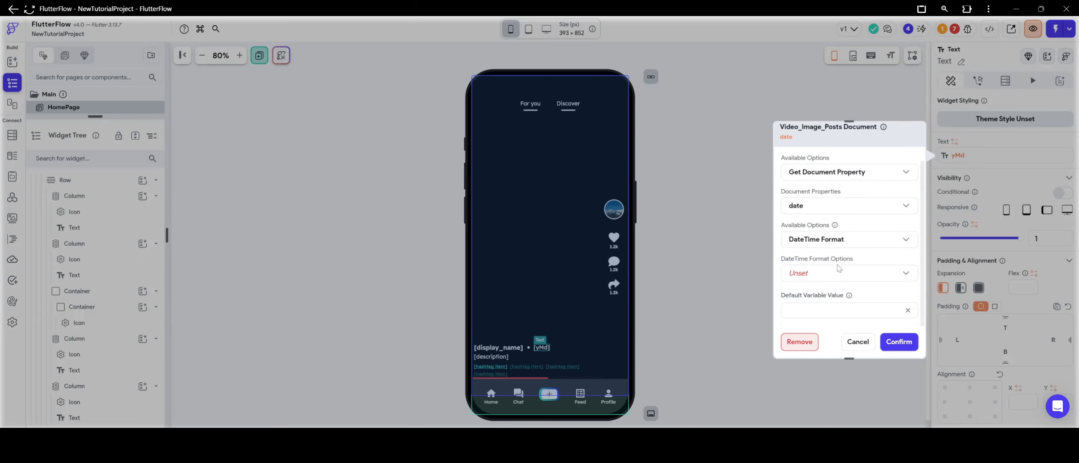
{"action": "left_click", "coordinate": [842, 276]}
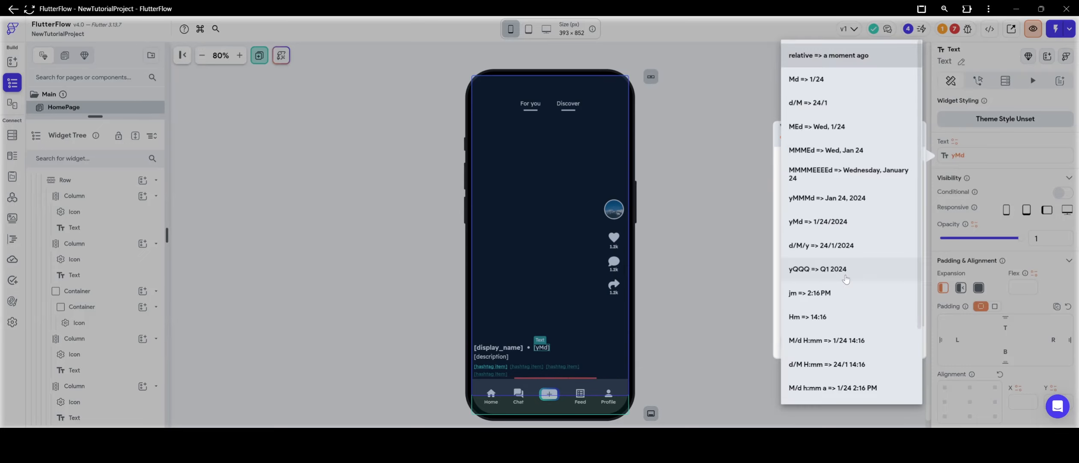
{"action": "left_click", "coordinate": [843, 221]}
{"action": "left_click", "coordinate": [895, 343]}
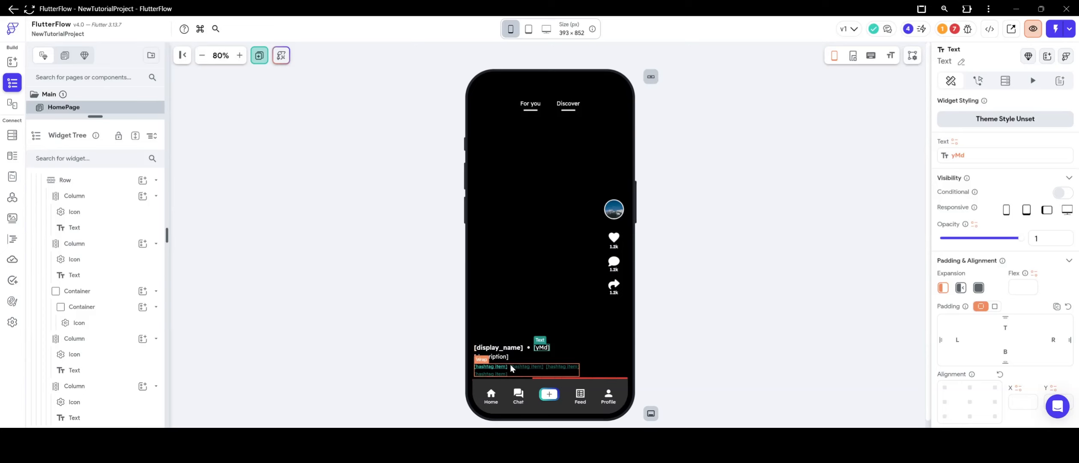
Step: Rebind ForYouView's description text to the description property of the Video_Image_Posts document
{"action": "left_click", "coordinate": [500, 356]}
{"action": "left_click", "coordinate": [955, 141]}
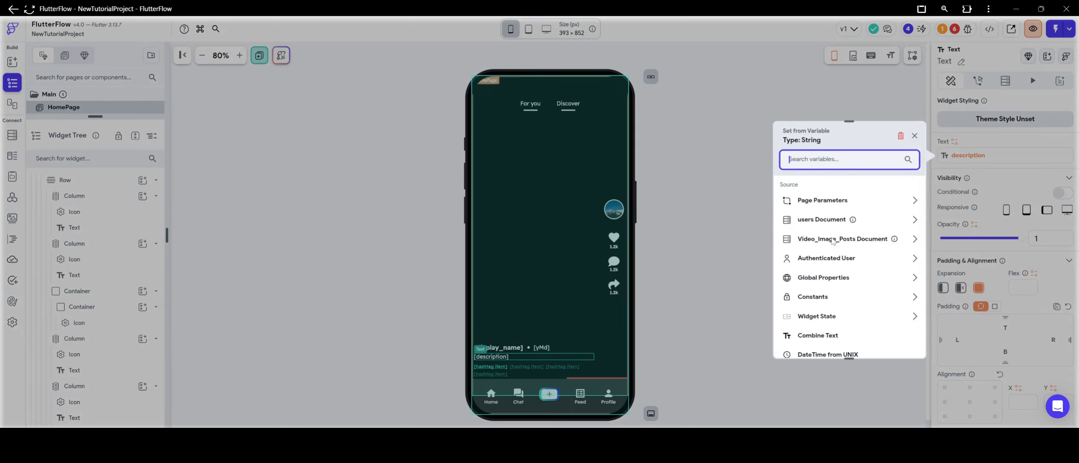
{"action": "left_click", "coordinate": [849, 238]}
{"action": "scroll", "coordinate": [849, 245], "scroll_direction": "down", "scroll_amount": 2}
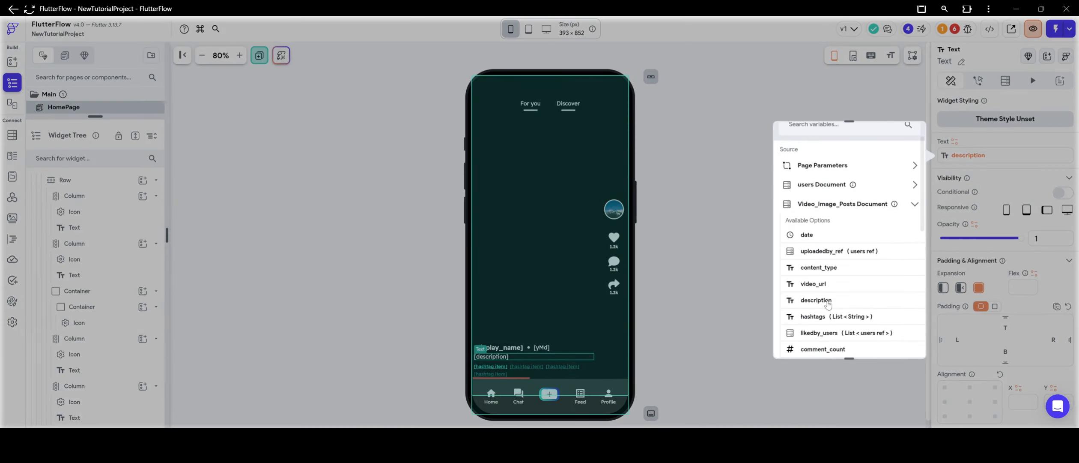
{"action": "left_click", "coordinate": [745, 325]}
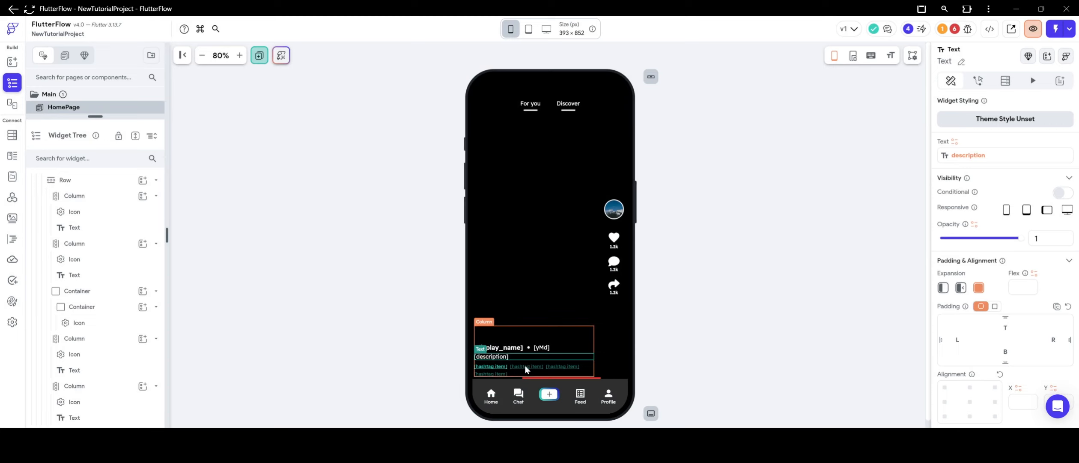
Step: Set the value of the hashtag Wrap's generated children to hashtags from the Video_Image_Posts document and save it
{"action": "left_click", "coordinate": [525, 366]}
{"action": "left_click", "coordinate": [995, 81]}
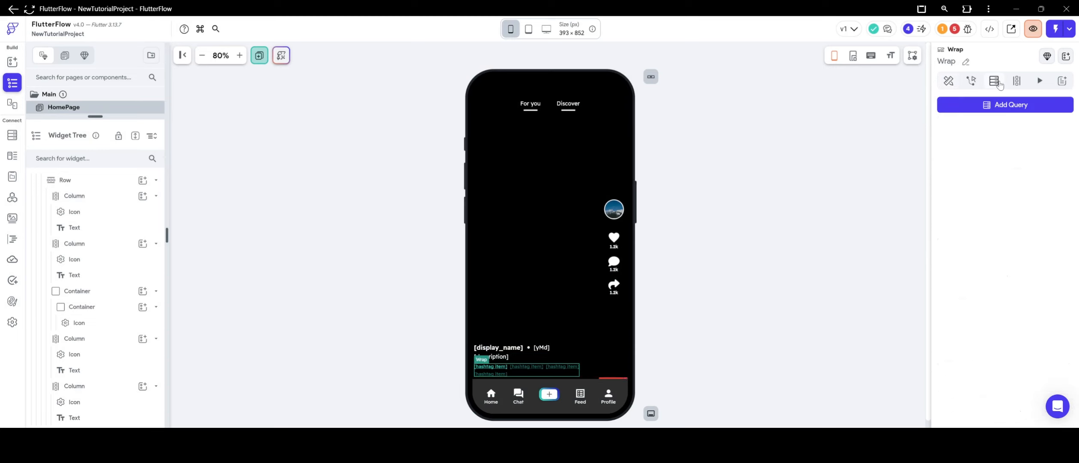
{"action": "left_click", "coordinate": [1010, 84]}
{"action": "left_click", "coordinate": [982, 196]}
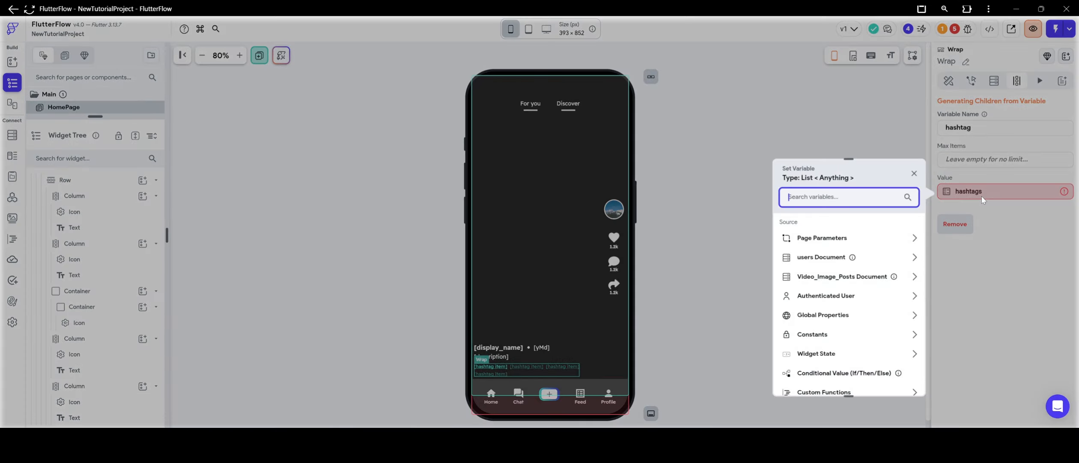
{"action": "left_click", "coordinate": [842, 277]}
{"action": "scroll", "coordinate": [842, 279], "scroll_direction": "down", "scroll_amount": 3}
{"action": "left_click", "coordinate": [833, 252]}
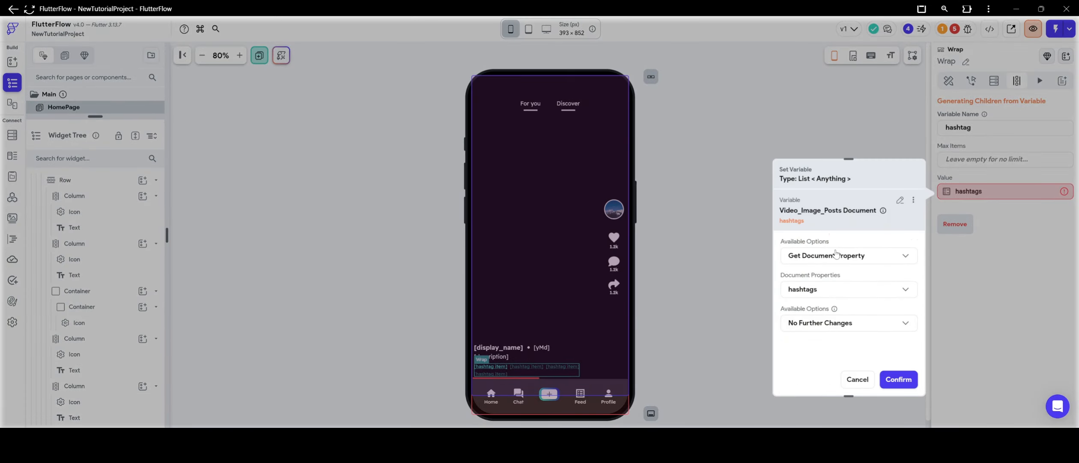
{"action": "left_click", "coordinate": [898, 379]}
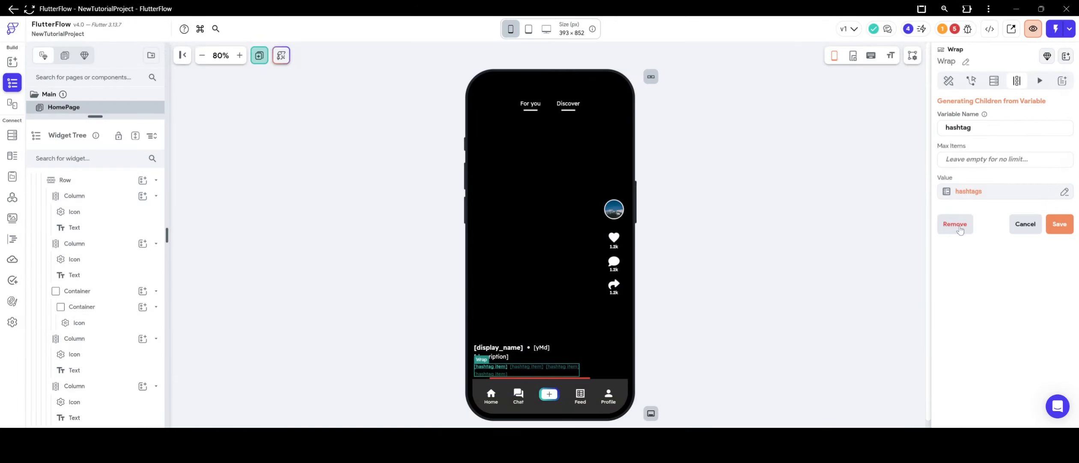
{"action": "left_click", "coordinate": [1056, 224]}
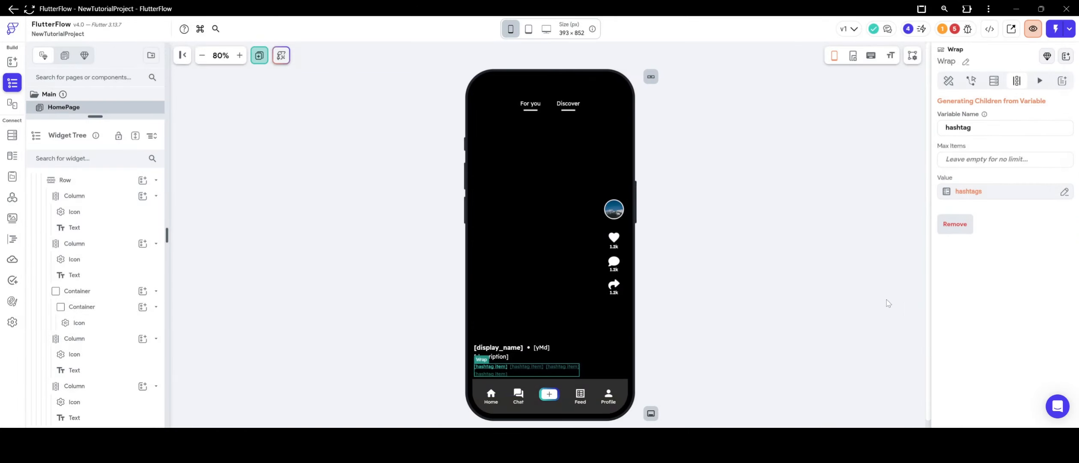
Step: Check the variable bound to the Text widget inside the hashtag Wrap
{"action": "left_click", "coordinate": [492, 368]}
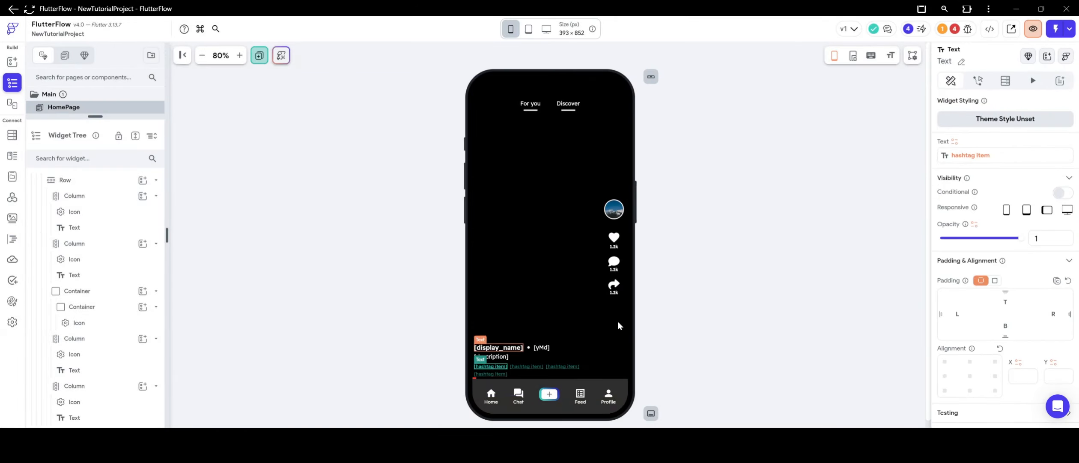
{"action": "left_click", "coordinate": [971, 155]}
{"action": "left_click", "coordinate": [698, 145]}
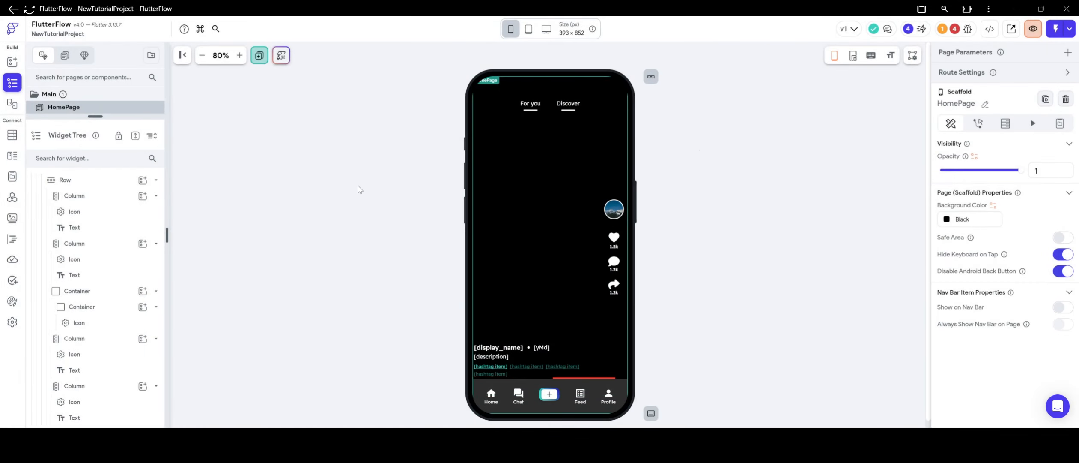
Step: Review the widget tree and inspect the backend query settings on DiscoverView's PageView
{"action": "scroll", "coordinate": [102, 221], "scroll_direction": "up", "scroll_amount": 5}
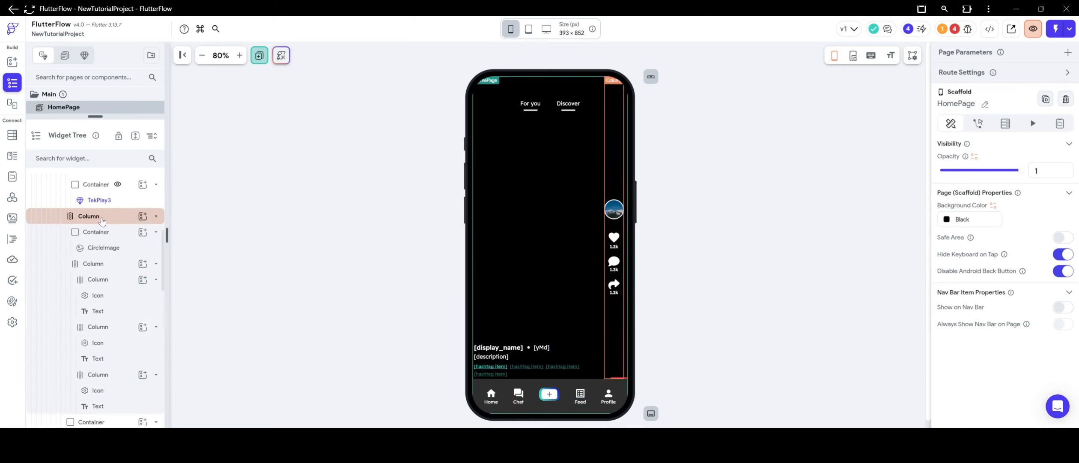
{"action": "scroll", "coordinate": [102, 218], "scroll_direction": "down", "scroll_amount": 3}
{"action": "scroll", "coordinate": [103, 218], "scroll_direction": "up", "scroll_amount": 4}
{"action": "scroll", "coordinate": [107, 226], "scroll_direction": "down", "scroll_amount": 4}
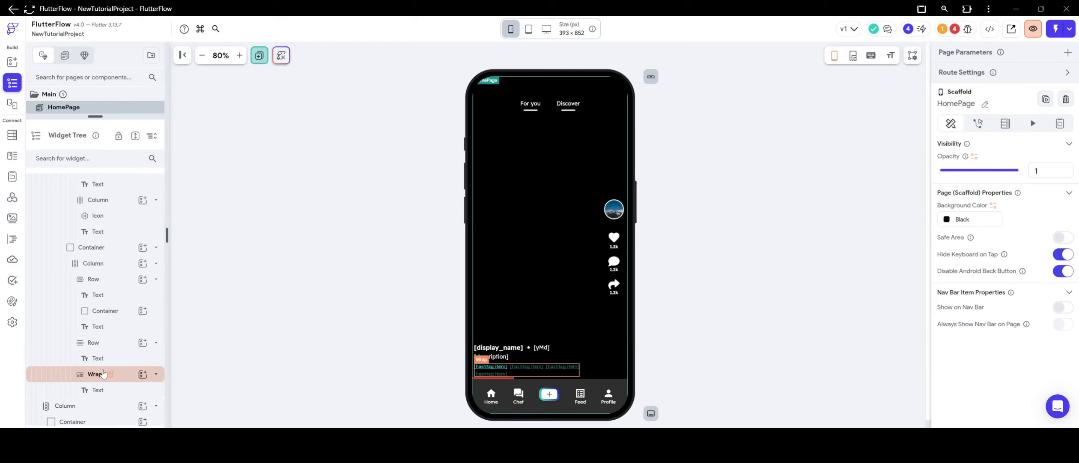
{"action": "scroll", "coordinate": [92, 305], "scroll_direction": "up", "scroll_amount": 10}
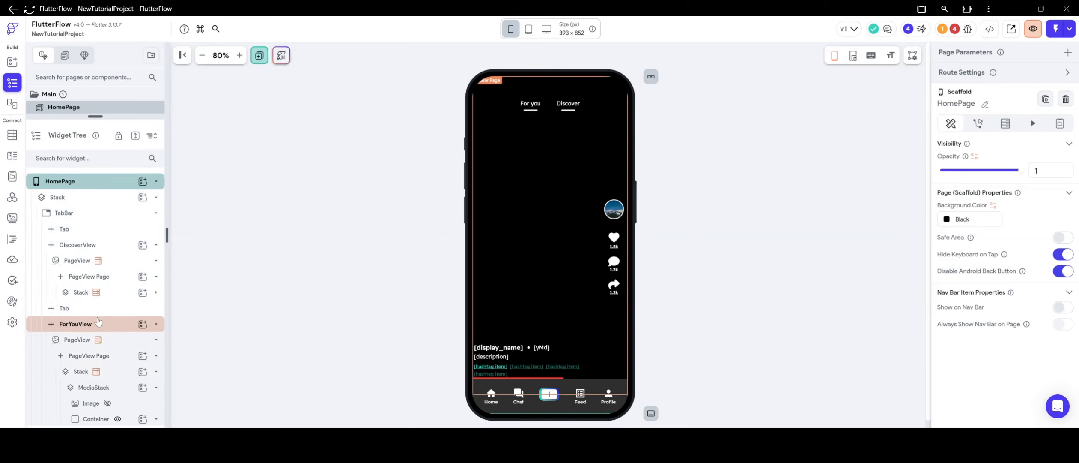
{"action": "left_click", "coordinate": [83, 257]}
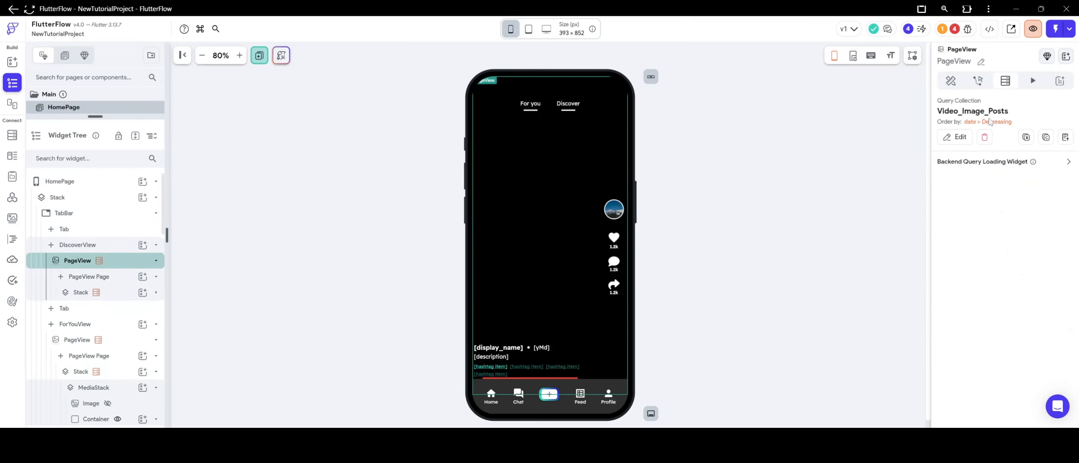
{"action": "left_click", "coordinate": [952, 137]}
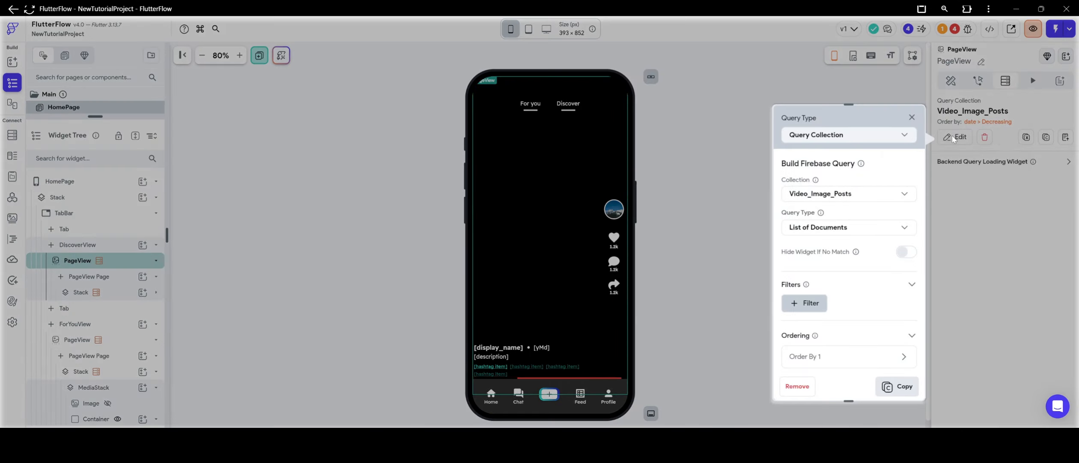
{"action": "left_click", "coordinate": [996, 228]}
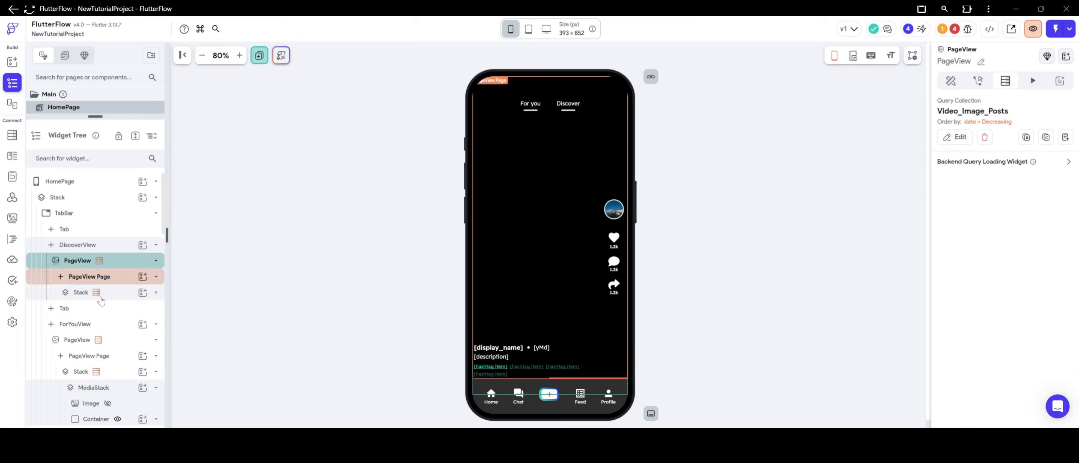
{"action": "double_click", "coordinate": [83, 340]}
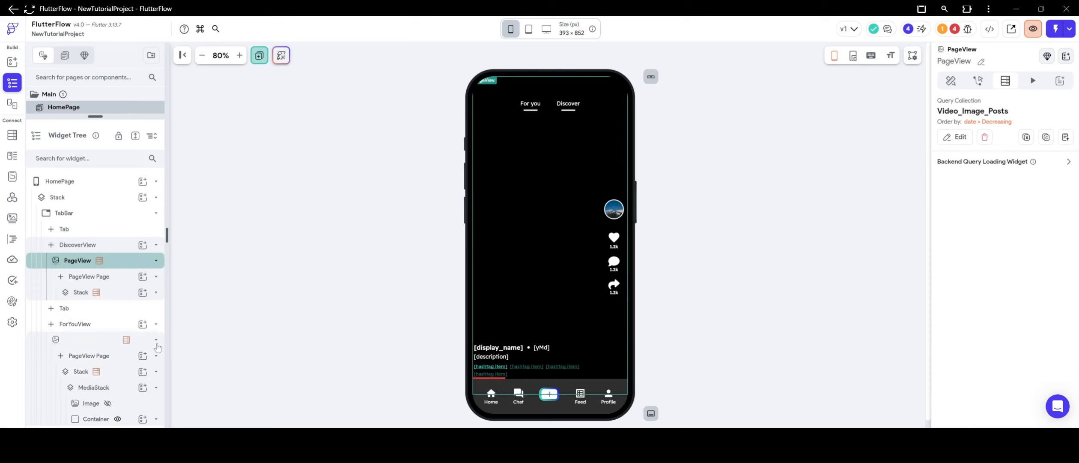
{"action": "left_click", "coordinate": [184, 317]}
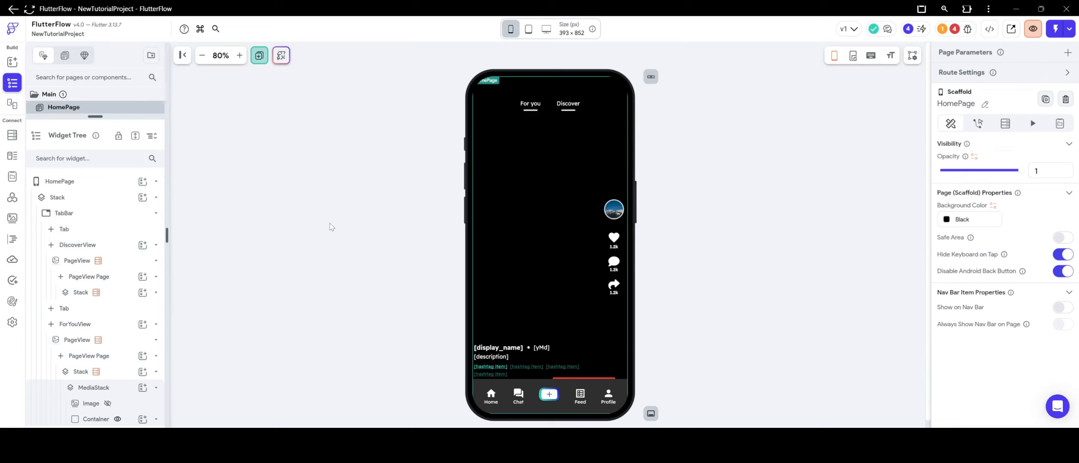
{"action": "left_click", "coordinate": [331, 227]}
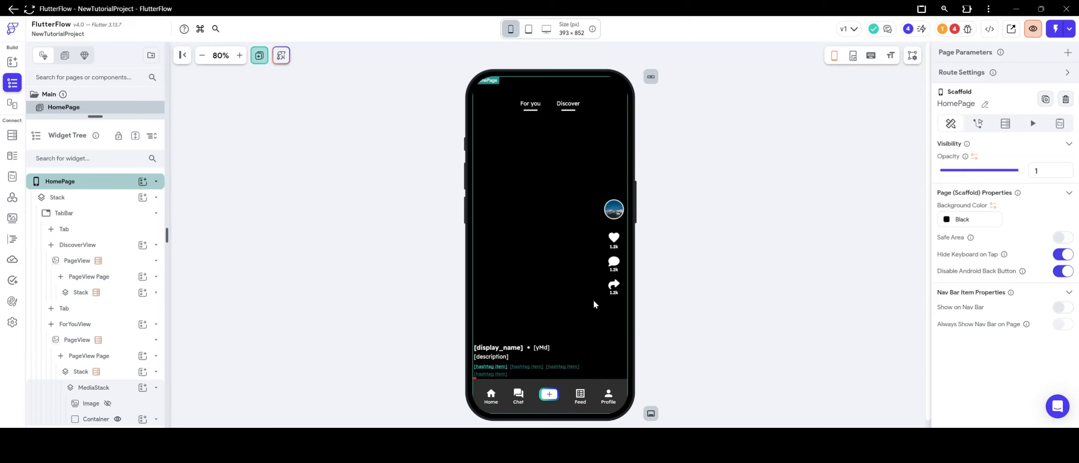
{"action": "left_click", "coordinate": [402, 249]}
{"action": "left_click", "coordinate": [325, 251]}
{"action": "left_click", "coordinate": [343, 227]}
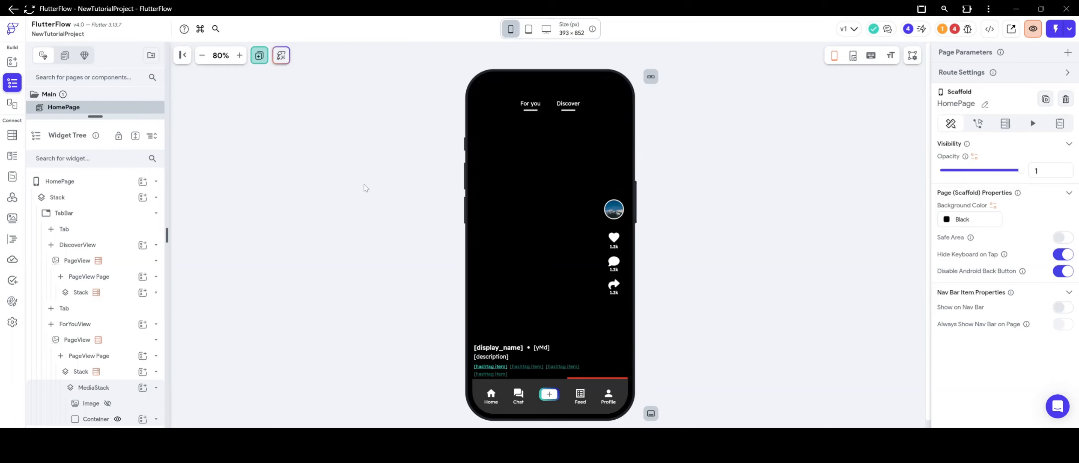
Step: Compare the DiscoverView and ForYouView structures and expand DiscoverView's Stack in the widget tree
{"action": "scroll", "coordinate": [101, 252], "scroll_direction": "down", "scroll_amount": 3}
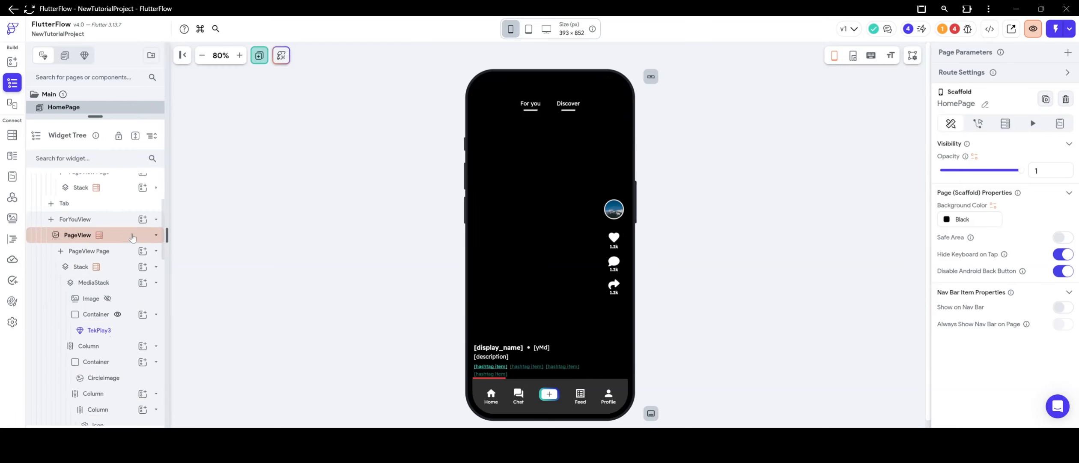
{"action": "scroll", "coordinate": [129, 235], "scroll_direction": "up", "scroll_amount": 3}
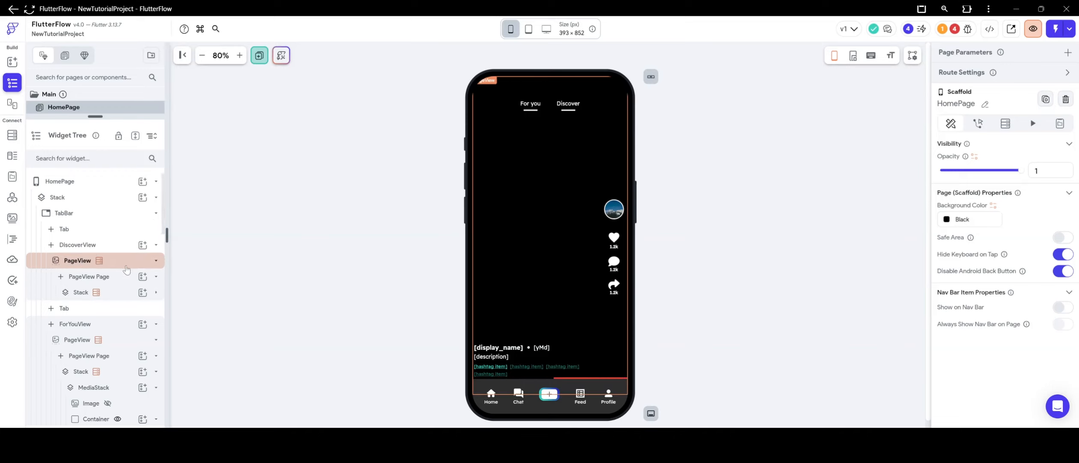
{"action": "scroll", "coordinate": [126, 269], "scroll_direction": "down", "scroll_amount": 1}
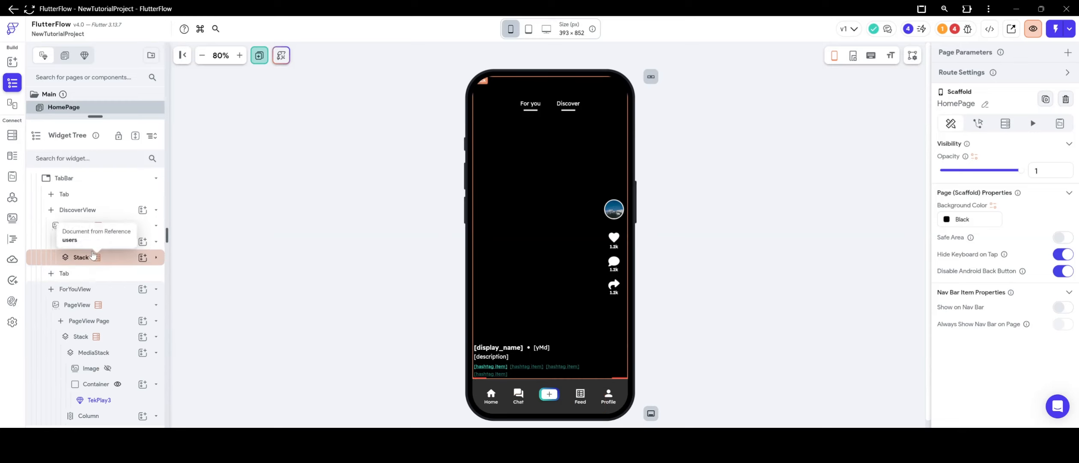
{"action": "left_click", "coordinate": [156, 257]}
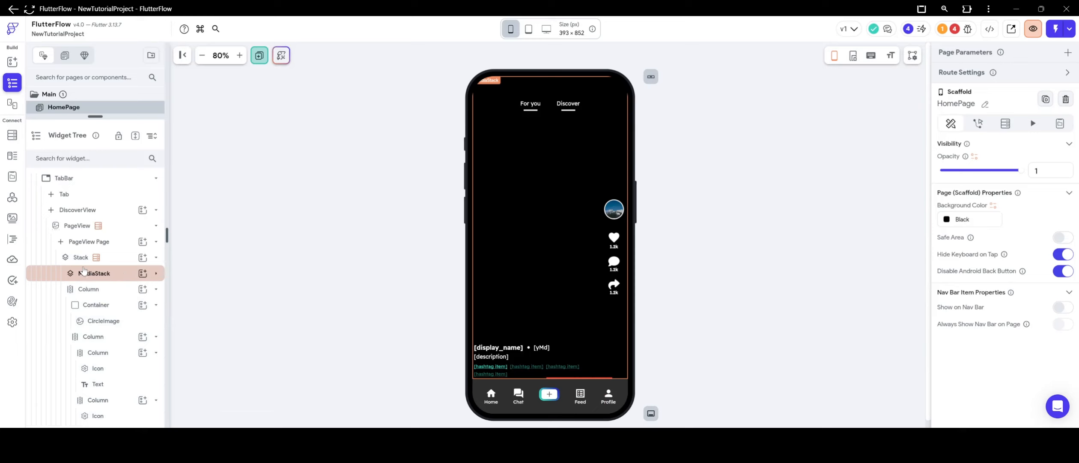
Step: Rename the Stack inside DiscoverView's PageView page as DiscoverStack
{"action": "left_click", "coordinate": [82, 257]}
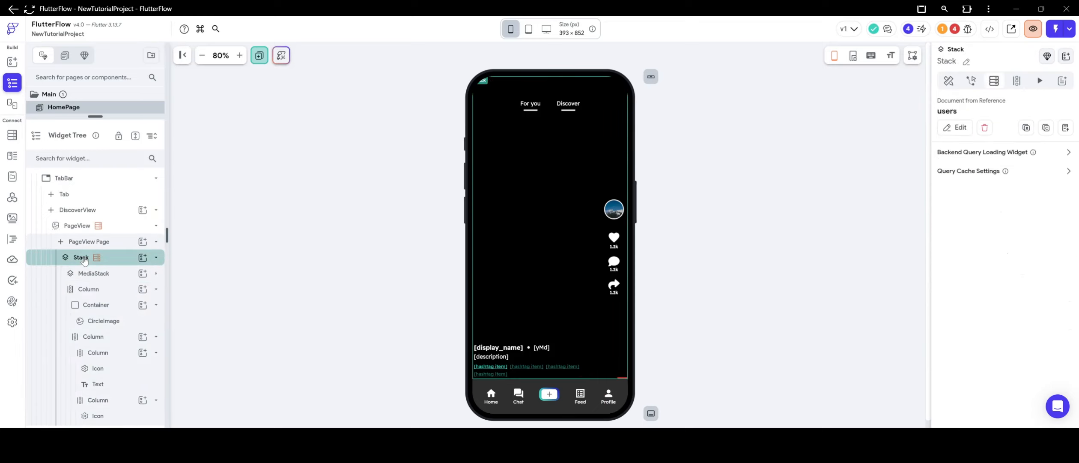
{"action": "double_click", "coordinate": [83, 258]}
{"action": "type", "text": "Di"}
{"action": "scroll", "coordinate": [92, 261], "scroll_direction": "down", "scroll_amount": 2}
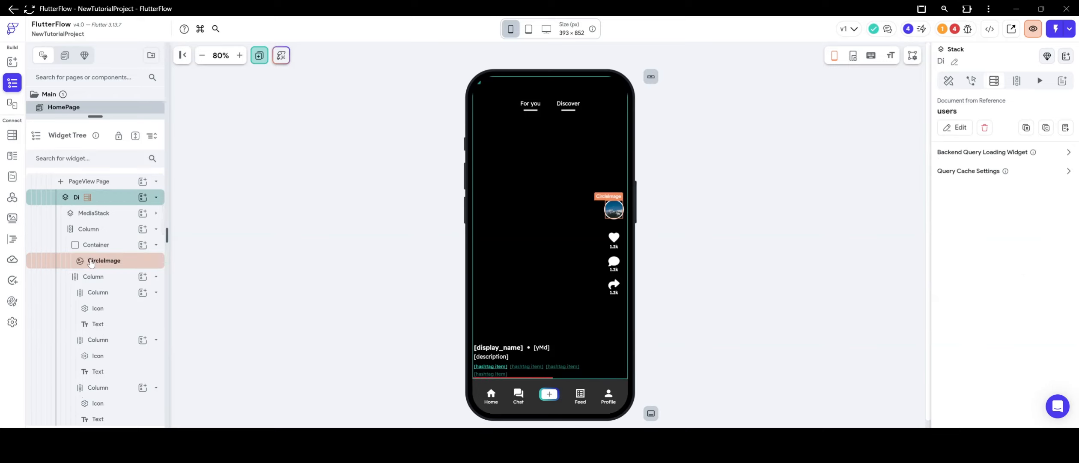
{"action": "double_click", "coordinate": [76, 198]}
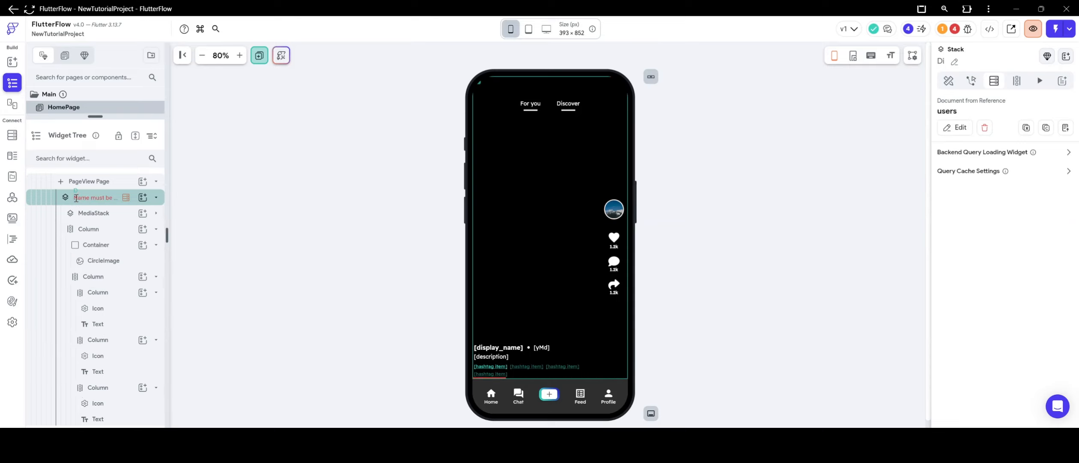
{"action": "type", "text": "DiscoverStack"}
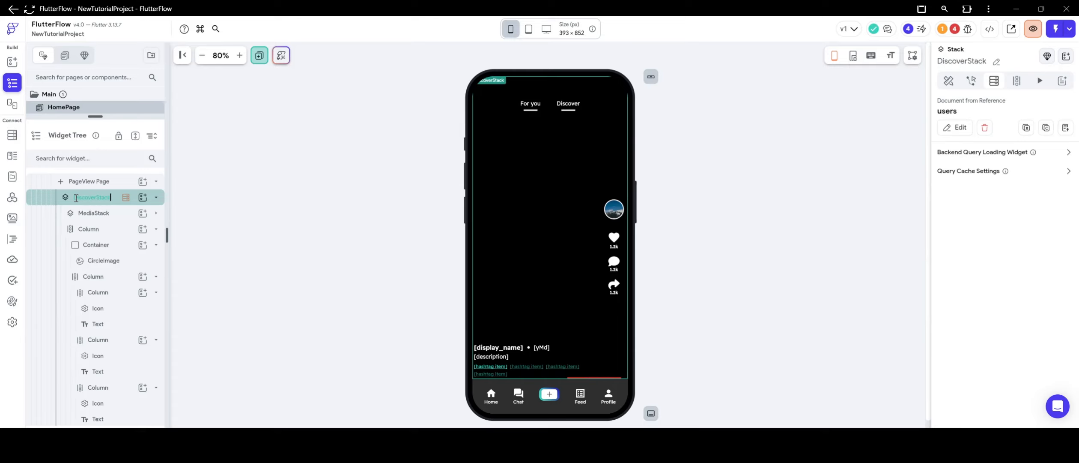
{"action": "key", "text": "Return"}
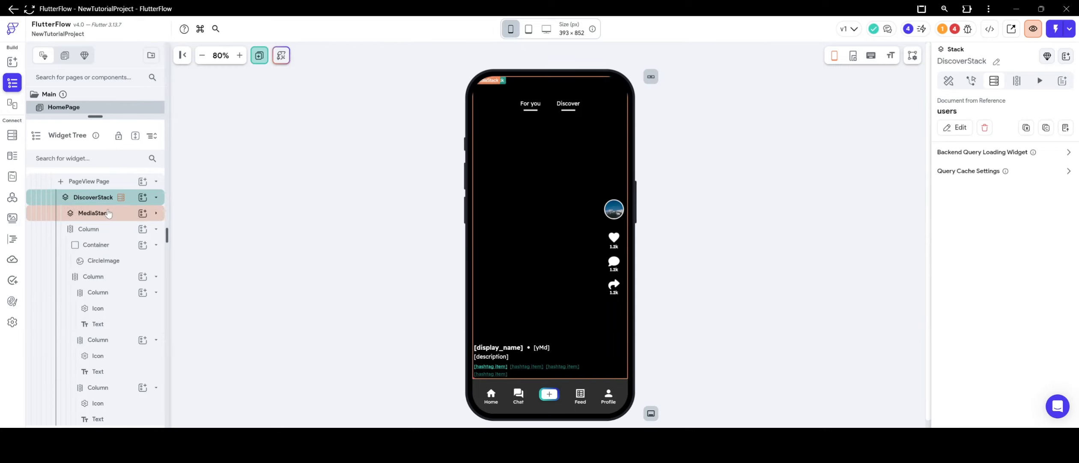
Step: Add a conditional action to the heart icon's On Tap trigger
{"action": "scroll", "coordinate": [98, 219], "scroll_direction": "up", "scroll_amount": 1}
{"action": "scroll", "coordinate": [98, 219], "scroll_direction": "up", "scroll_amount": 1}
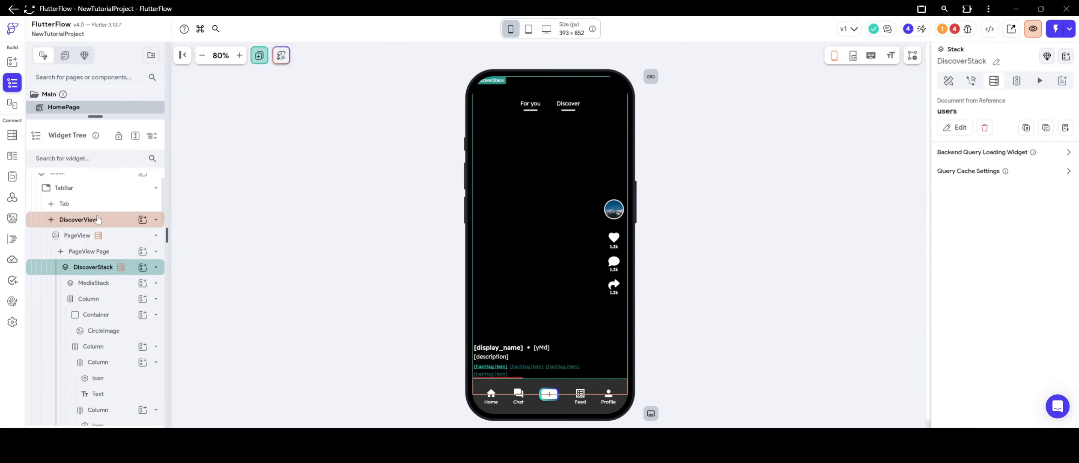
{"action": "scroll", "coordinate": [85, 221], "scroll_direction": "up", "scroll_amount": 1}
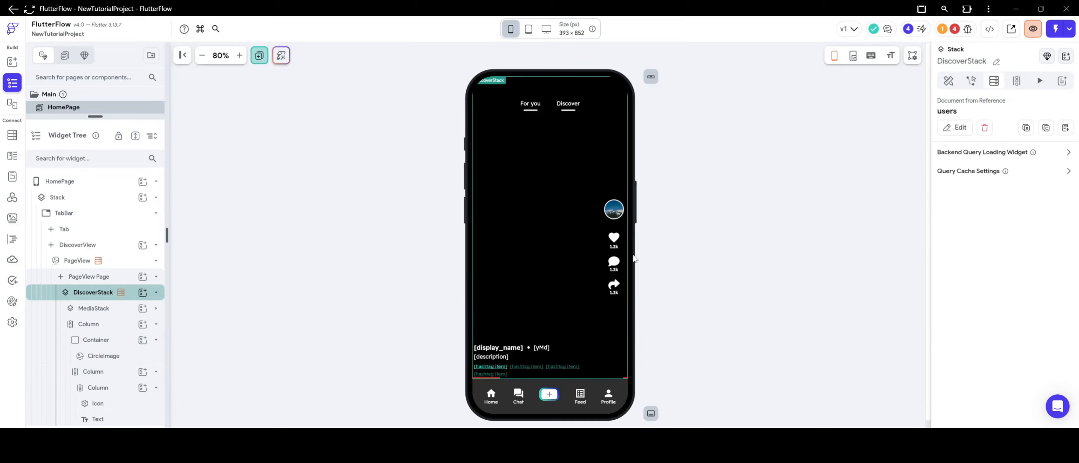
{"action": "left_click", "coordinate": [614, 238]}
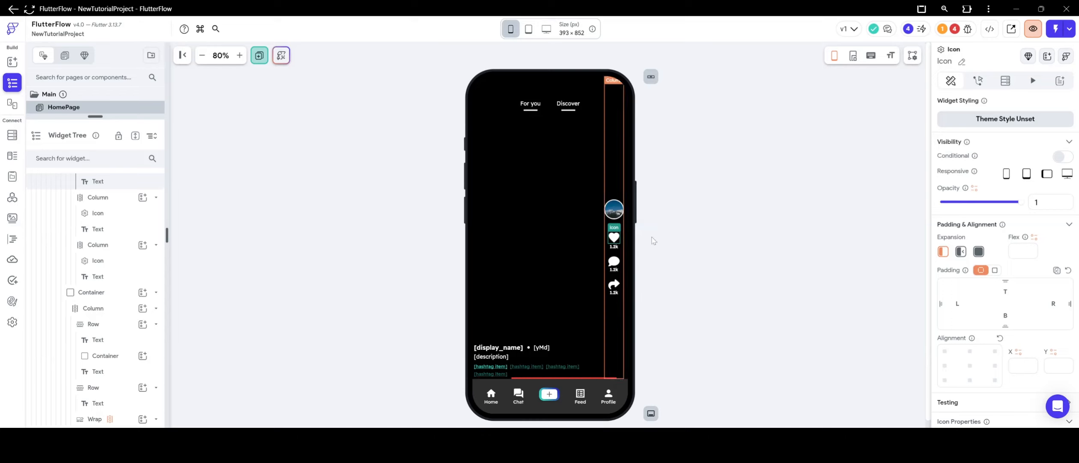
{"action": "scroll", "coordinate": [771, 245], "scroll_direction": "down", "scroll_amount": 1}
{"action": "scroll", "coordinate": [993, 252], "scroll_direction": "down", "scroll_amount": 3}
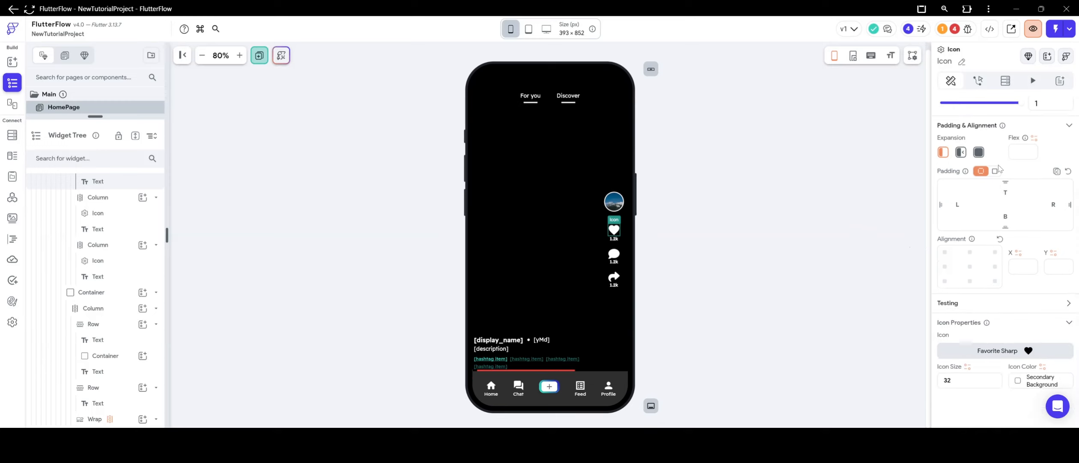
{"action": "scroll", "coordinate": [1002, 164], "scroll_direction": "up", "scroll_amount": 2}
{"action": "scroll", "coordinate": [1002, 167], "scroll_direction": "down", "scroll_amount": 2}
{"action": "scroll", "coordinate": [1001, 171], "scroll_direction": "up", "scroll_amount": 2}
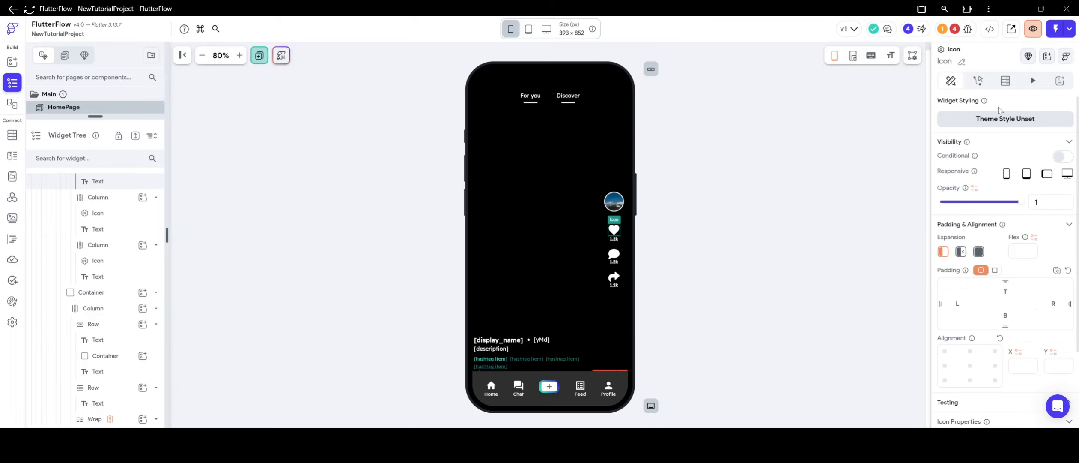
{"action": "left_click", "coordinate": [978, 81]}
{"action": "left_click", "coordinate": [1049, 135]}
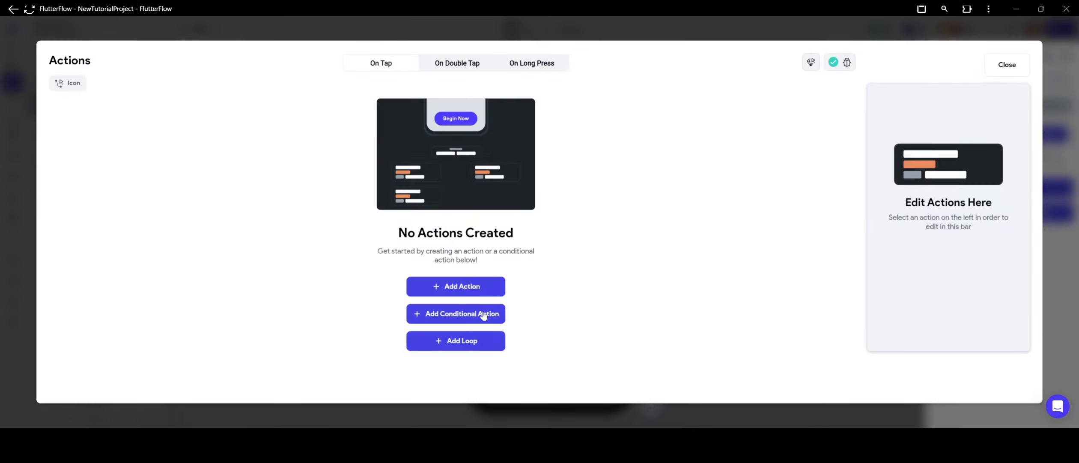
{"action": "left_click", "coordinate": [476, 313]}
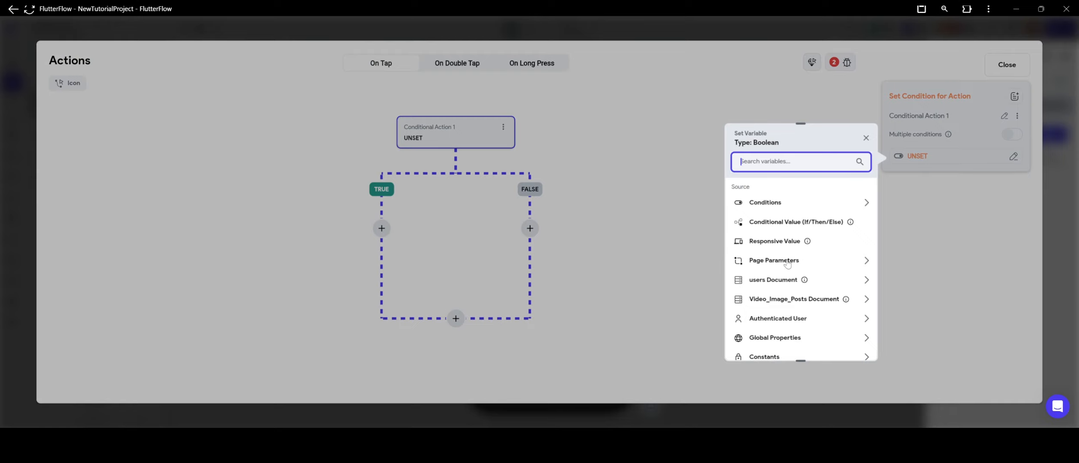
Step: Base the condition on the Video_Image_Posts document's likedby_users property with the List Contains Item option
{"action": "left_click", "coordinate": [790, 300]}
{"action": "scroll", "coordinate": [789, 302], "scroll_direction": "down", "scroll_amount": 3}
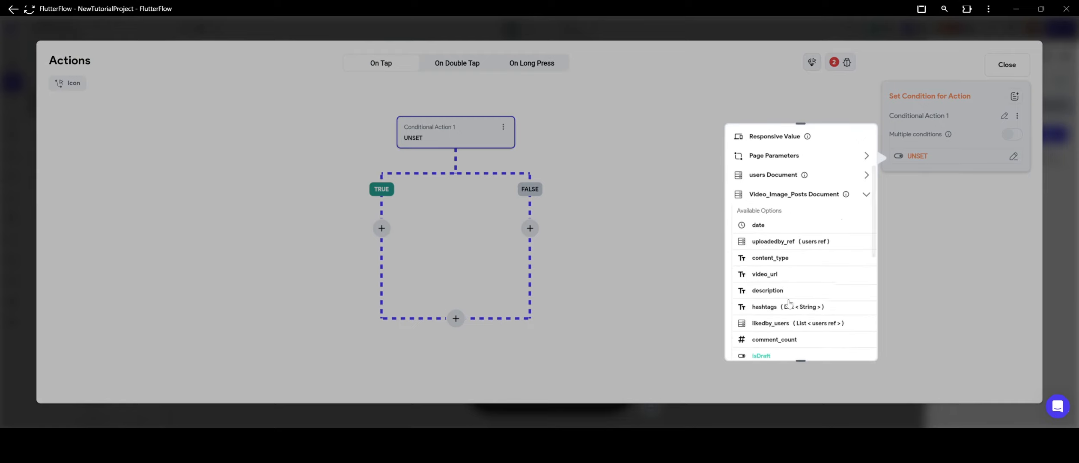
{"action": "left_click", "coordinate": [777, 326]}
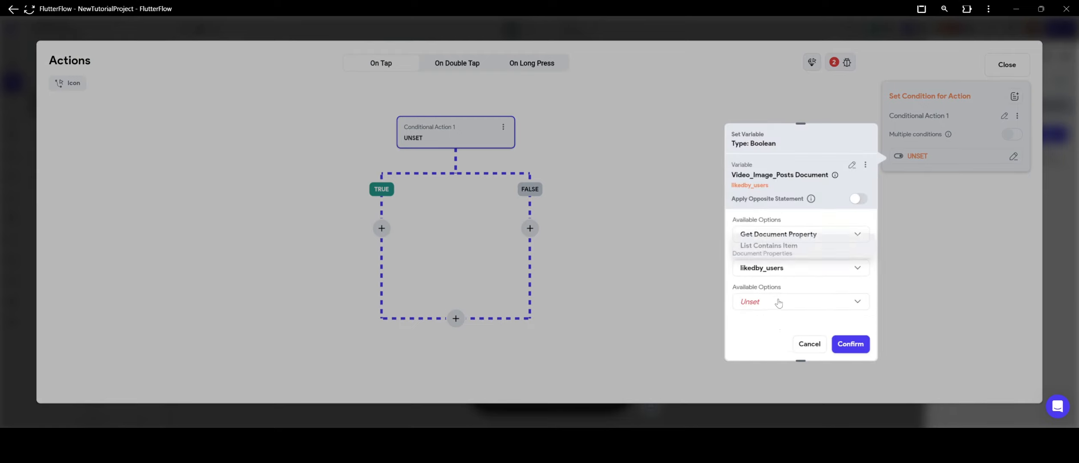
{"action": "left_click", "coordinate": [777, 301]}
{"action": "left_click", "coordinate": [775, 249]}
{"action": "scroll", "coordinate": [810, 314], "scroll_direction": "down", "scroll_amount": 1}
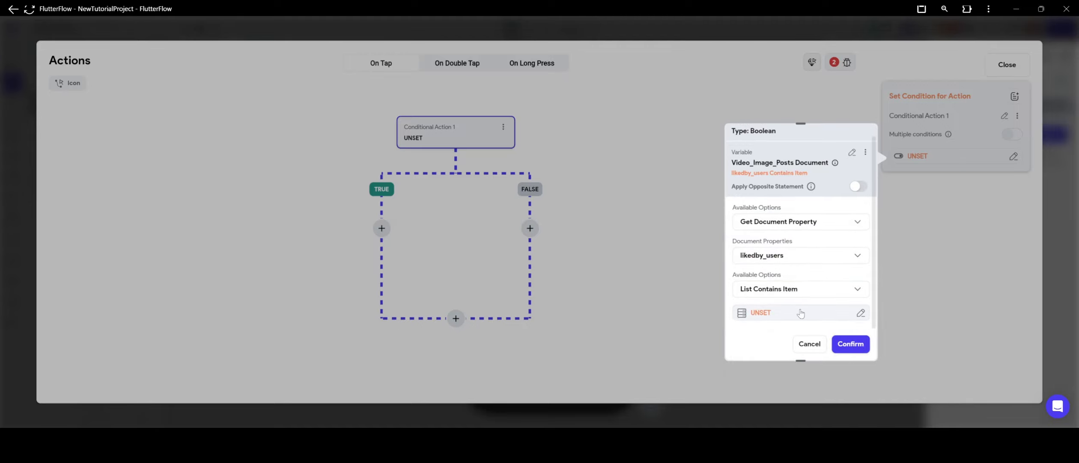
Step: Set the item checked in likedby_users to the authenticated user's User Reference and confirm the condition
{"action": "left_click", "coordinate": [800, 310]}
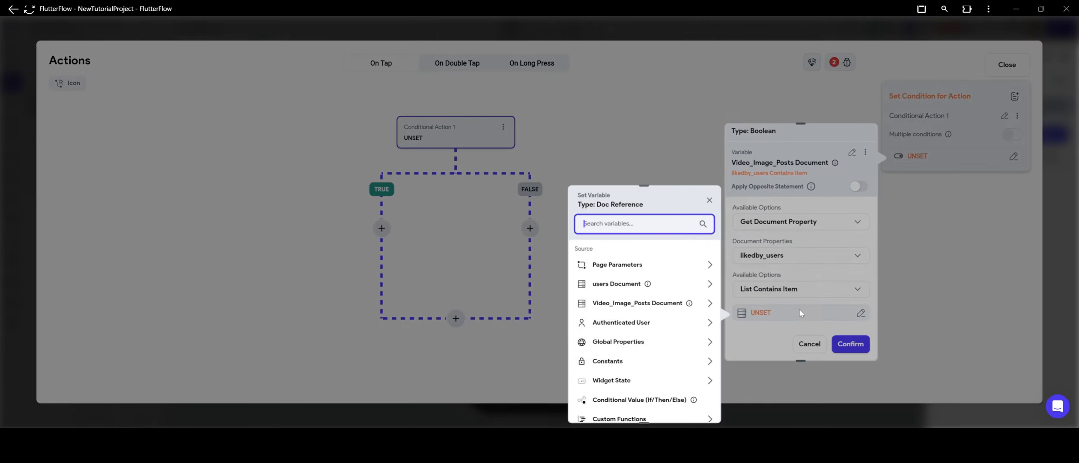
{"action": "left_click", "coordinate": [655, 323]}
{"action": "scroll", "coordinate": [651, 313], "scroll_direction": "down", "scroll_amount": 3}
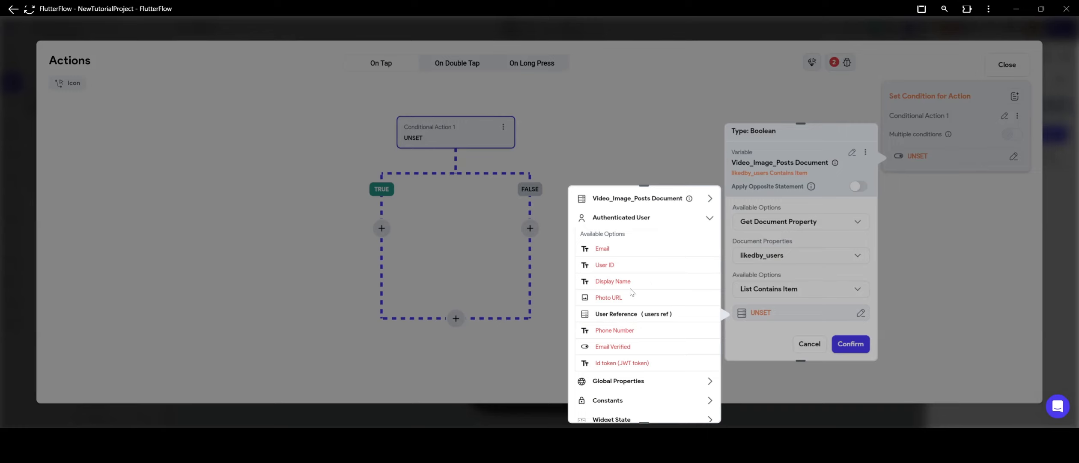
{"action": "scroll", "coordinate": [631, 293], "scroll_direction": "up", "scroll_amount": 3}
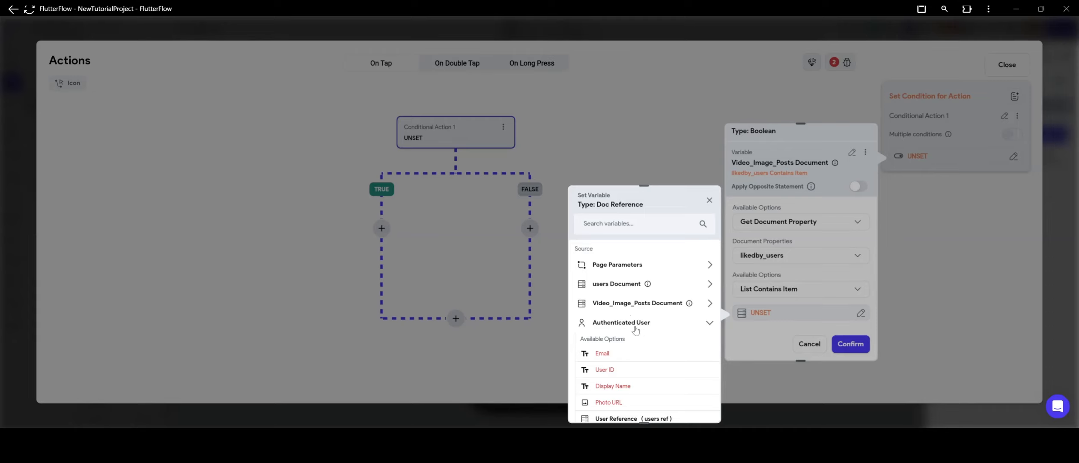
{"action": "scroll", "coordinate": [636, 346], "scroll_direction": "down", "scroll_amount": 2}
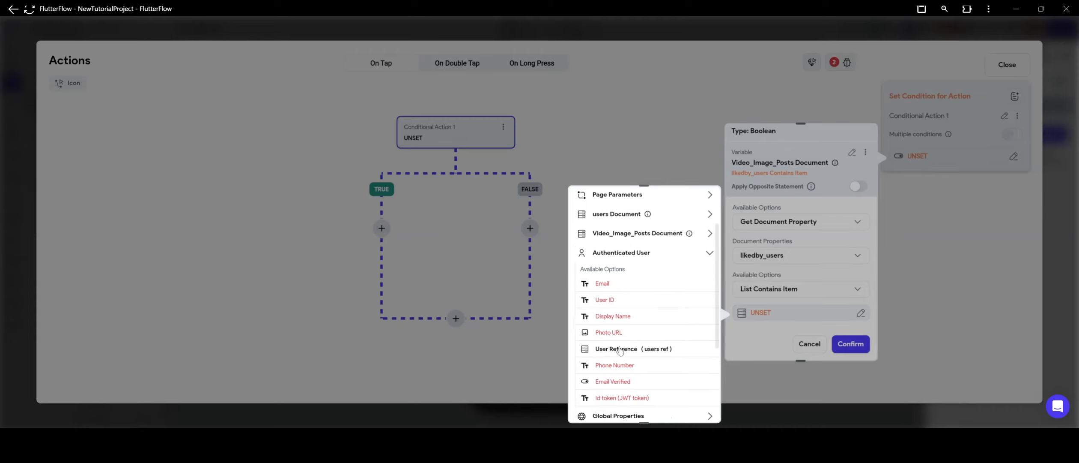
{"action": "left_click", "coordinate": [629, 352]}
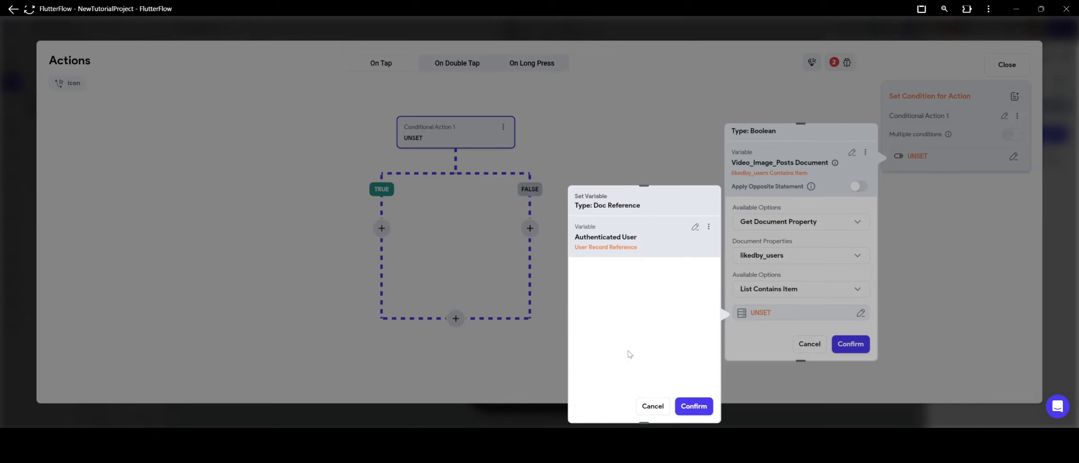
{"action": "left_click", "coordinate": [691, 402]}
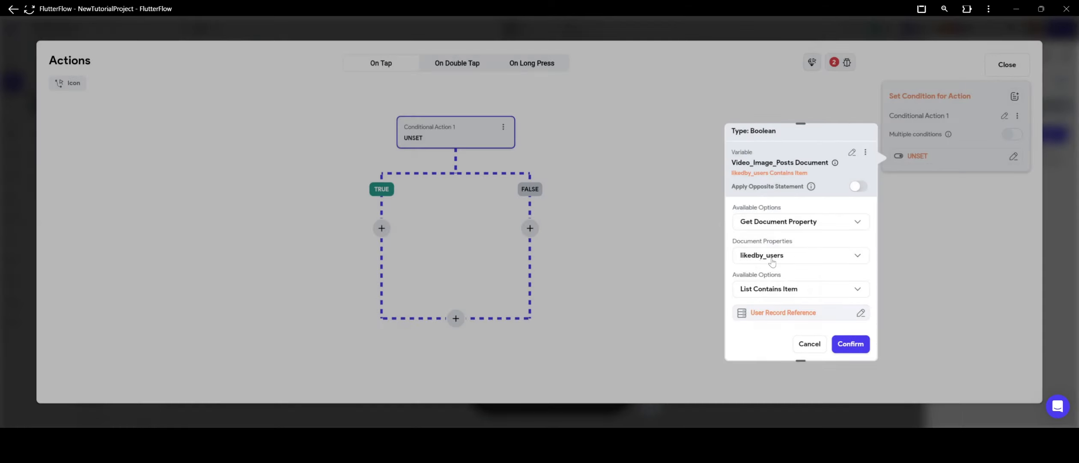
{"action": "left_click", "coordinate": [851, 343]}
Step: Add a Firestore Update Document action to the TRUE branch of the conditional action
{"action": "left_click", "coordinate": [382, 228]}
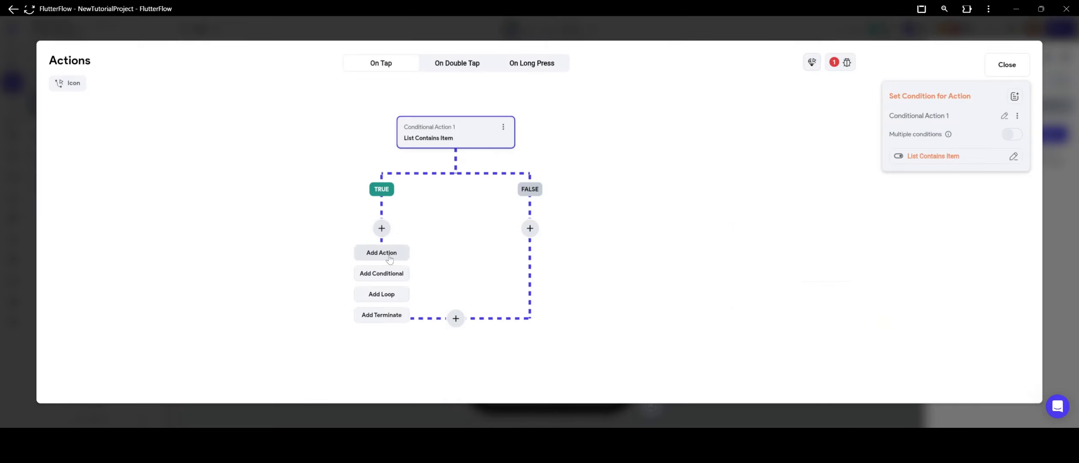
{"action": "left_click", "coordinate": [381, 252]}
{"action": "left_click", "coordinate": [916, 250]}
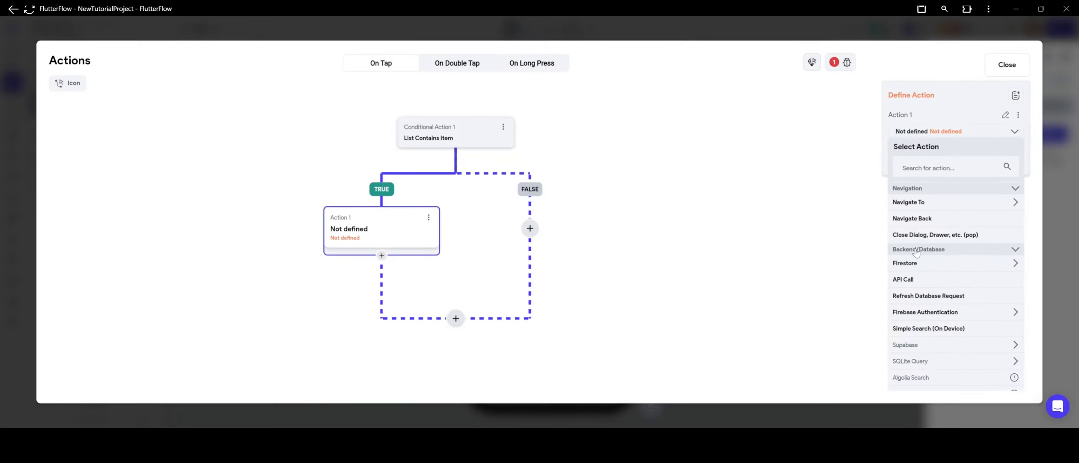
{"action": "left_click", "coordinate": [919, 263]}
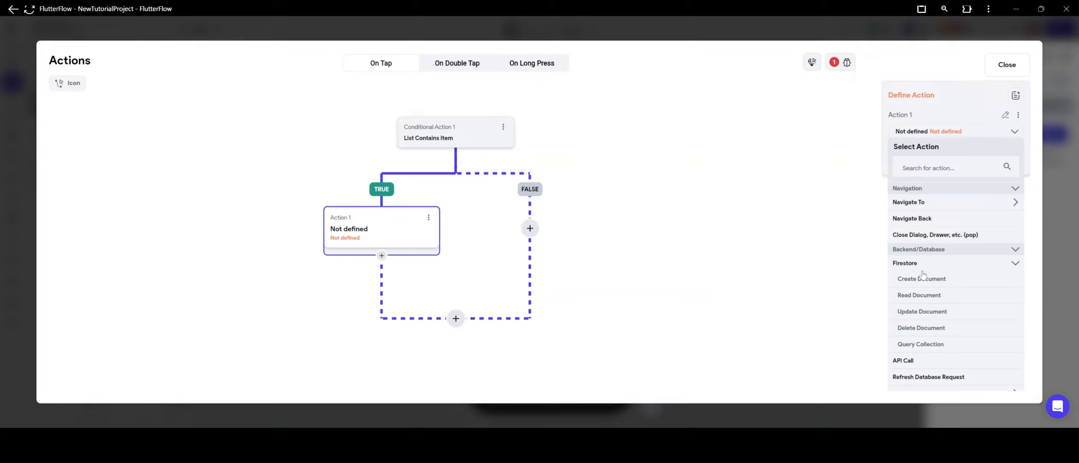
{"action": "left_click", "coordinate": [918, 311]}
Step: Set the reference to update to the Video_Image_Posts document's Reference
{"action": "left_click", "coordinate": [921, 168]}
{"action": "left_click", "coordinate": [782, 254]}
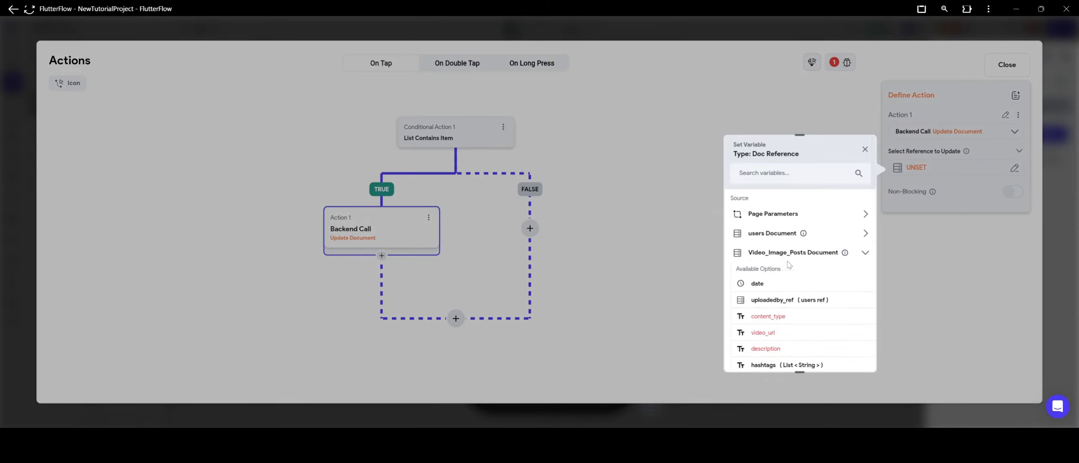
{"action": "scroll", "coordinate": [789, 264], "scroll_direction": "down", "scroll_amount": 6}
{"action": "scroll", "coordinate": [787, 262], "scroll_direction": "up", "scroll_amount": 2}
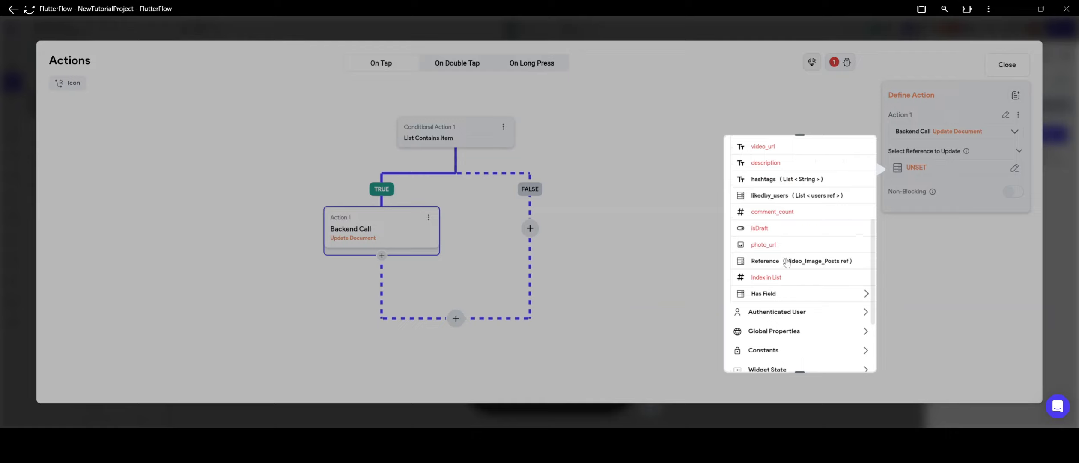
{"action": "left_click", "coordinate": [787, 263]}
{"action": "left_click", "coordinate": [850, 357]}
Step: Add the likedby_users field to the TRUE branch's update with the list update type Remove from Set
{"action": "left_click", "coordinate": [920, 199]}
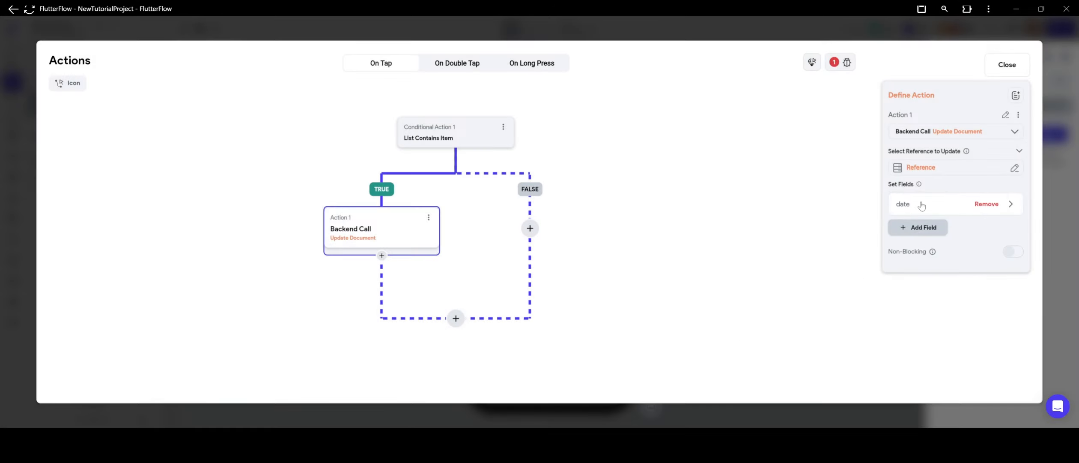
{"action": "left_click", "coordinate": [921, 206]}
{"action": "left_click", "coordinate": [923, 257]}
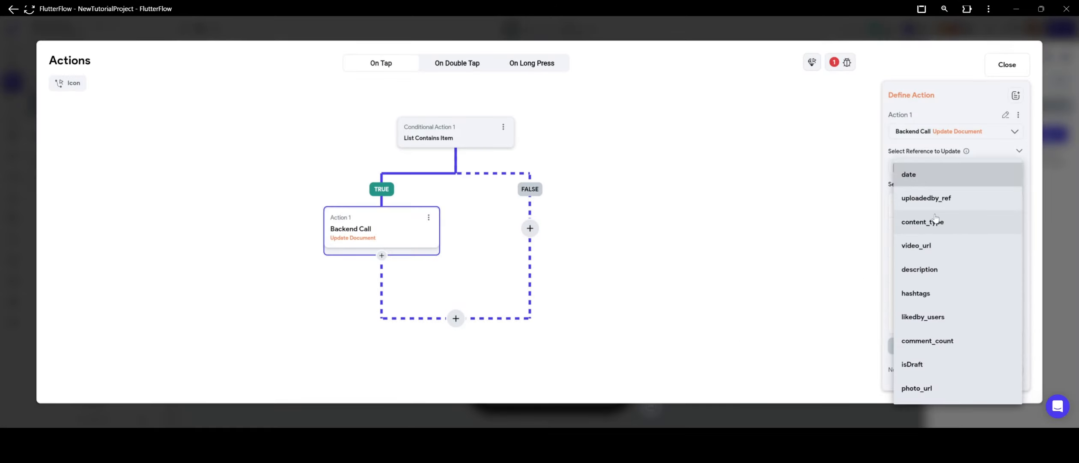
{"action": "left_click", "coordinate": [935, 199]}
{"action": "left_click", "coordinate": [927, 264]}
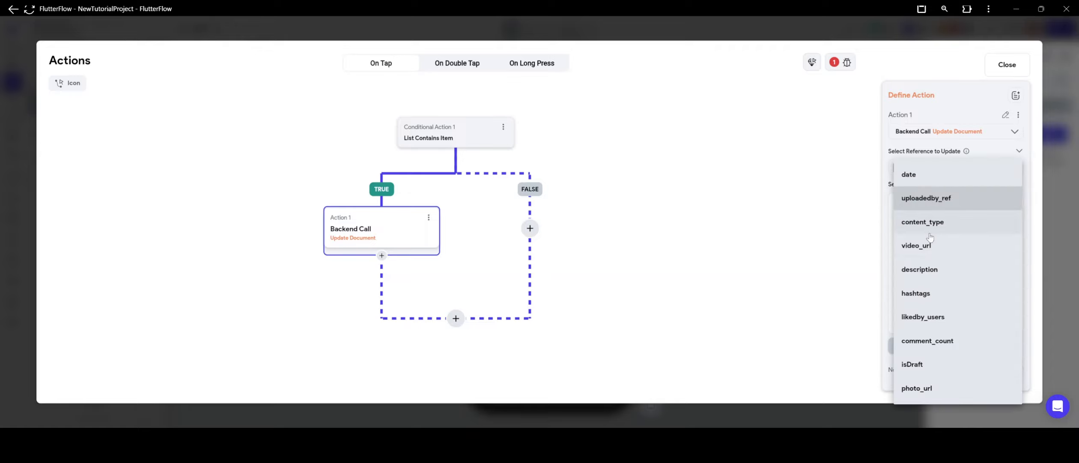
{"action": "left_click", "coordinate": [927, 315]}
{"action": "left_click", "coordinate": [927, 290]}
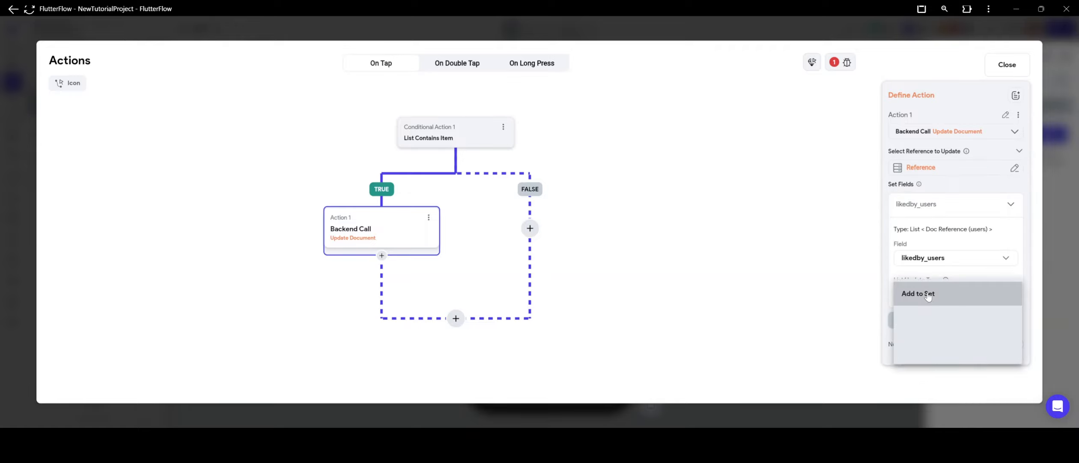
{"action": "left_click", "coordinate": [929, 316]}
Step: Set the value removed from likedby_users to the authenticated user's User Reference
{"action": "left_click", "coordinate": [929, 322]}
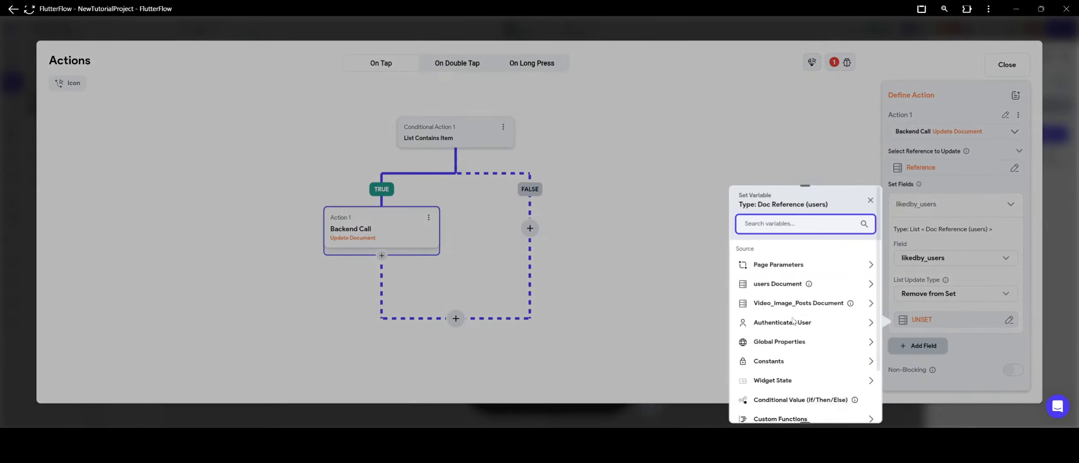
{"action": "left_click", "coordinate": [782, 322]}
{"action": "scroll", "coordinate": [791, 338], "scroll_direction": "down", "scroll_amount": 3}
{"action": "left_click", "coordinate": [794, 315]}
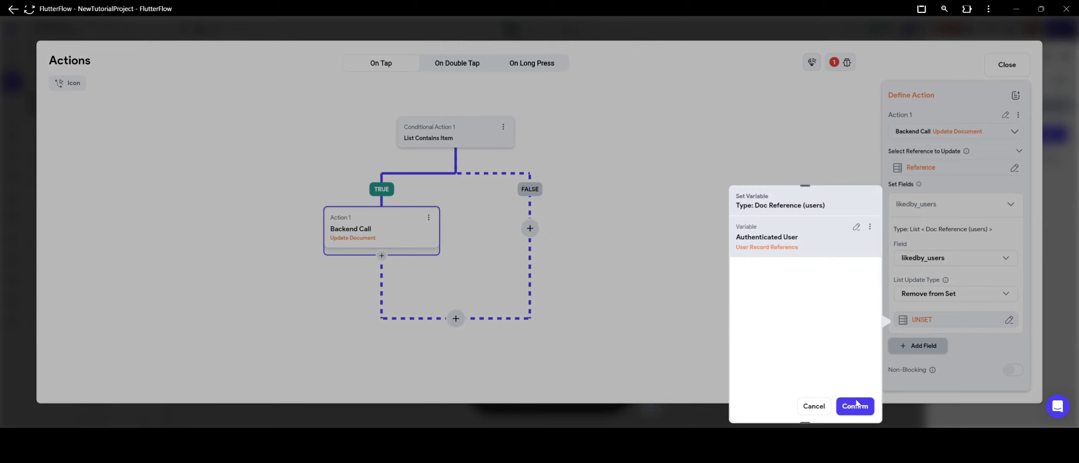
{"action": "left_click", "coordinate": [856, 405]}
Step: Copy the TRUE branch's Update Document action to the FALSE branch and change the copy's list update type to Add to Set
{"action": "left_click", "coordinate": [429, 217]}
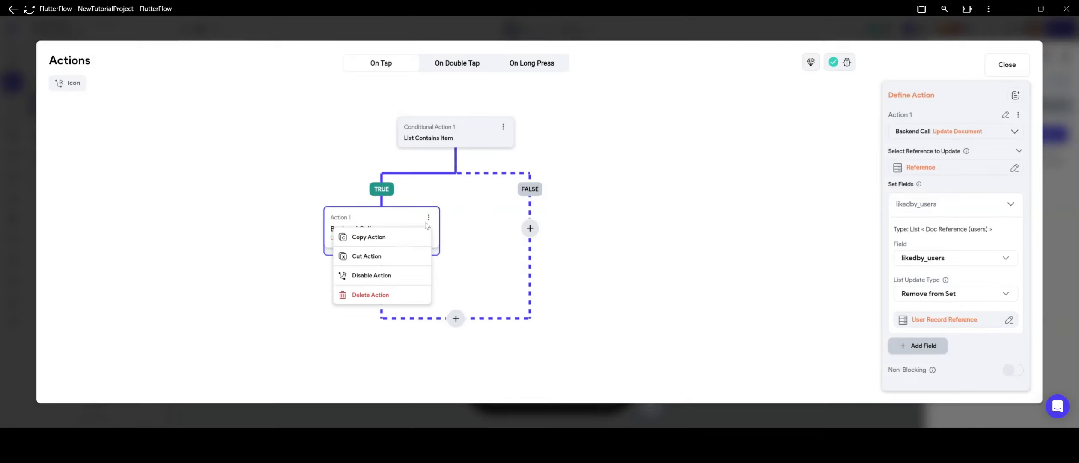
{"action": "left_click", "coordinate": [364, 235]}
{"action": "left_click", "coordinate": [530, 228]}
{"action": "left_click", "coordinate": [550, 335]}
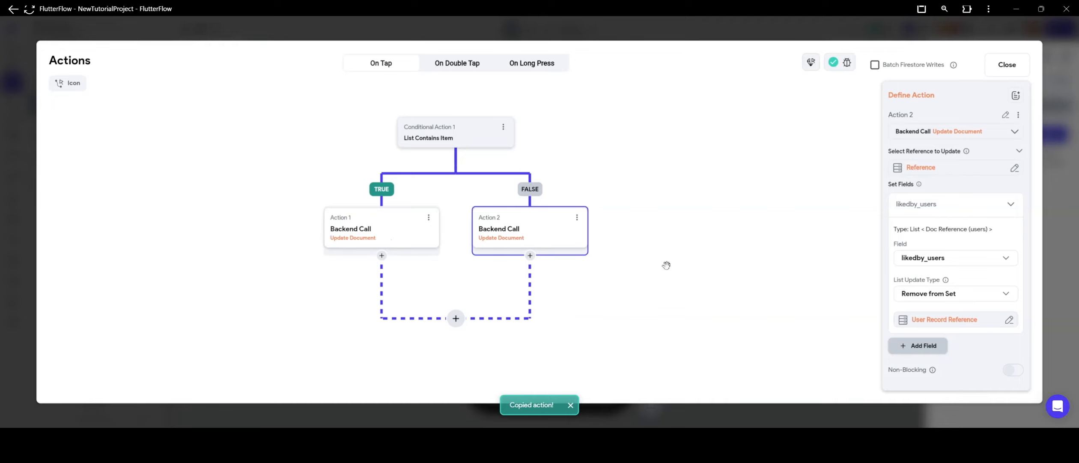
{"action": "left_click", "coordinate": [926, 298]}
{"action": "left_click", "coordinate": [928, 279]}
Step: Add a Terminate action after the Update Document action in both the FALSE and TRUE branches and leave the action flow editor
{"action": "left_click", "coordinate": [573, 235]}
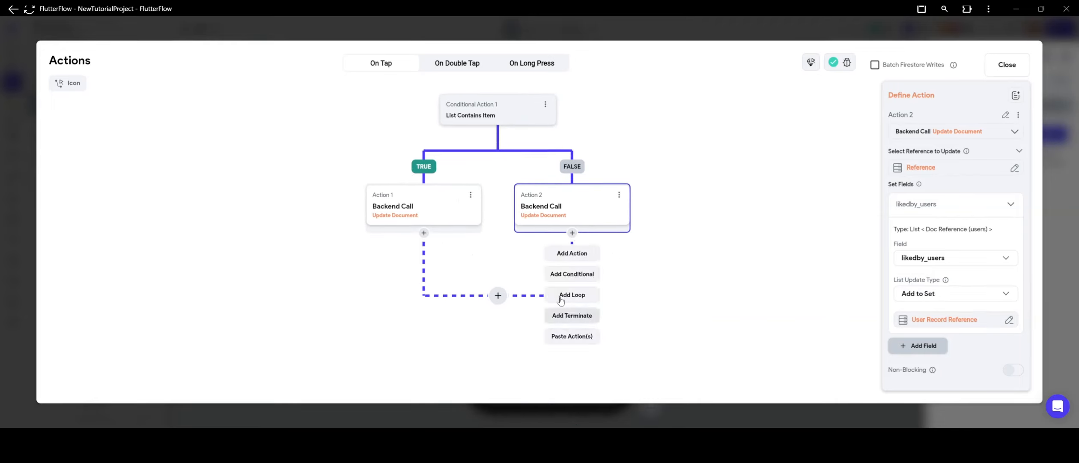
{"action": "left_click", "coordinate": [586, 316]}
{"action": "left_click", "coordinate": [424, 232]}
{"action": "left_click", "coordinate": [423, 315]}
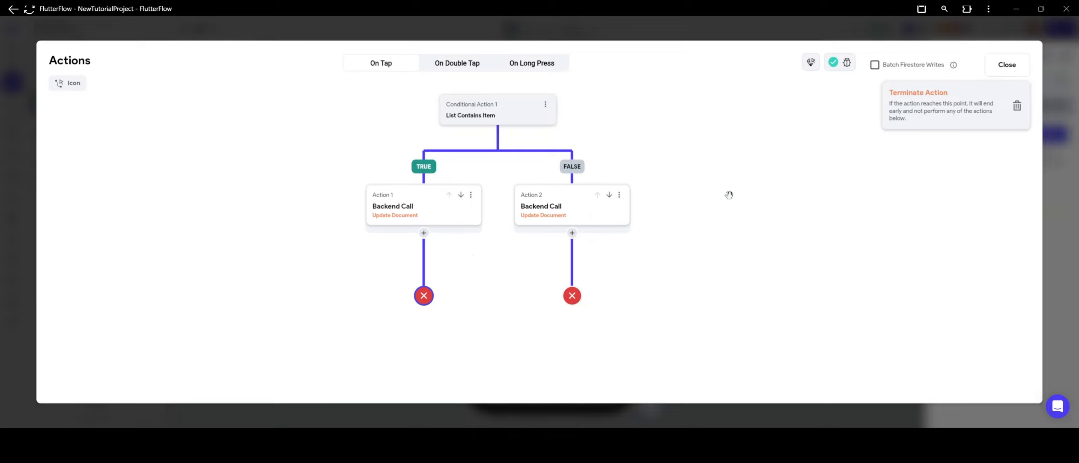
{"action": "key", "text": "Escape"}
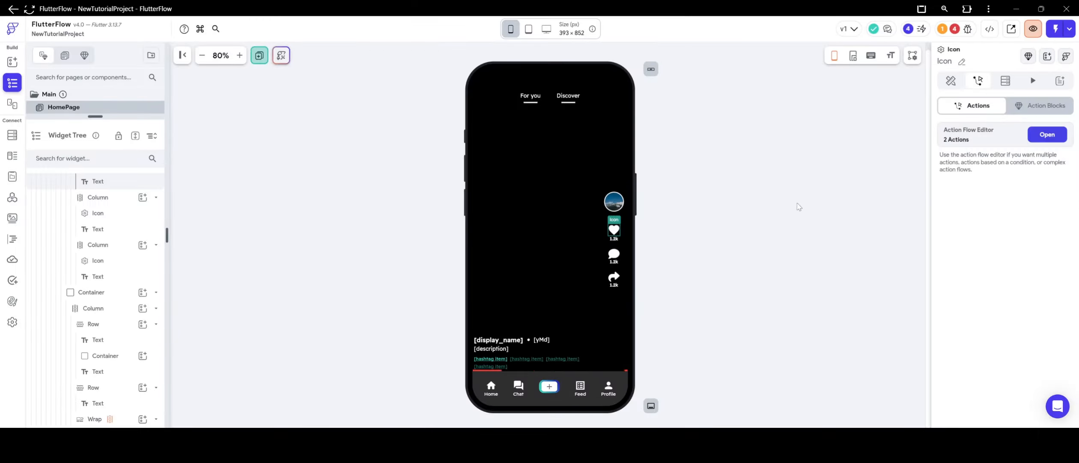
Step: Bind the heart icon's color to a Conditional Value (If/Then/Else) whose condition uses likedby_users from the Video_Image_Posts document
{"action": "scroll", "coordinate": [1002, 220], "scroll_direction": "down", "scroll_amount": 2}
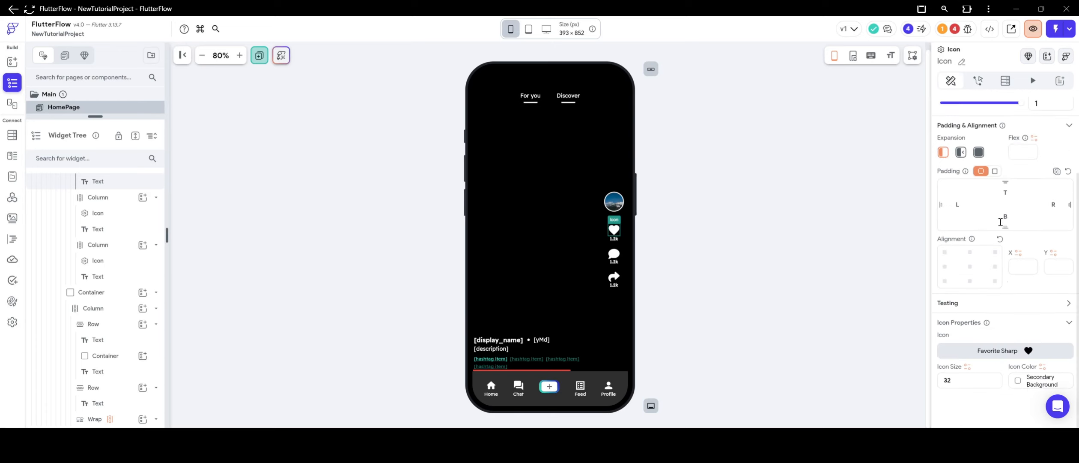
{"action": "left_click", "coordinate": [1042, 368]}
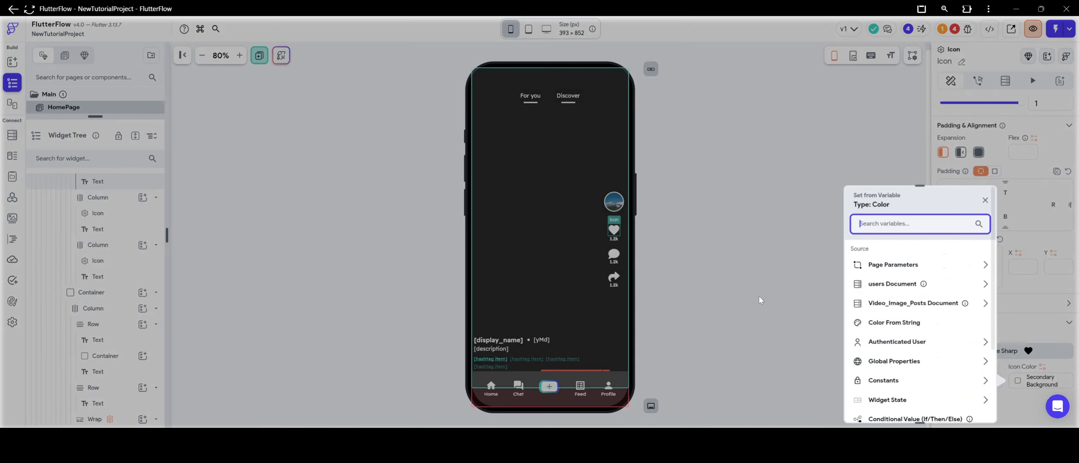
{"action": "scroll", "coordinate": [921, 317], "scroll_direction": "down", "scroll_amount": 2}
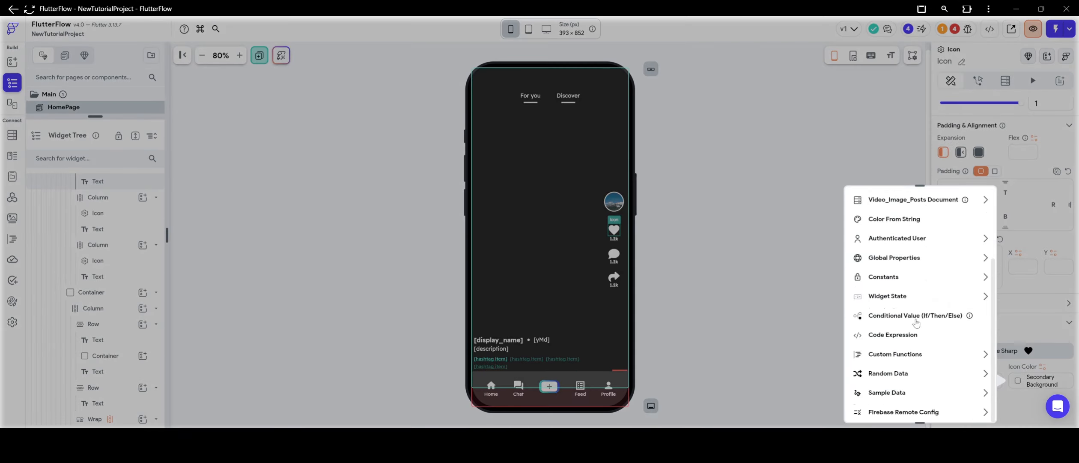
{"action": "left_click", "coordinate": [924, 317]}
{"action": "left_click", "coordinate": [912, 284]}
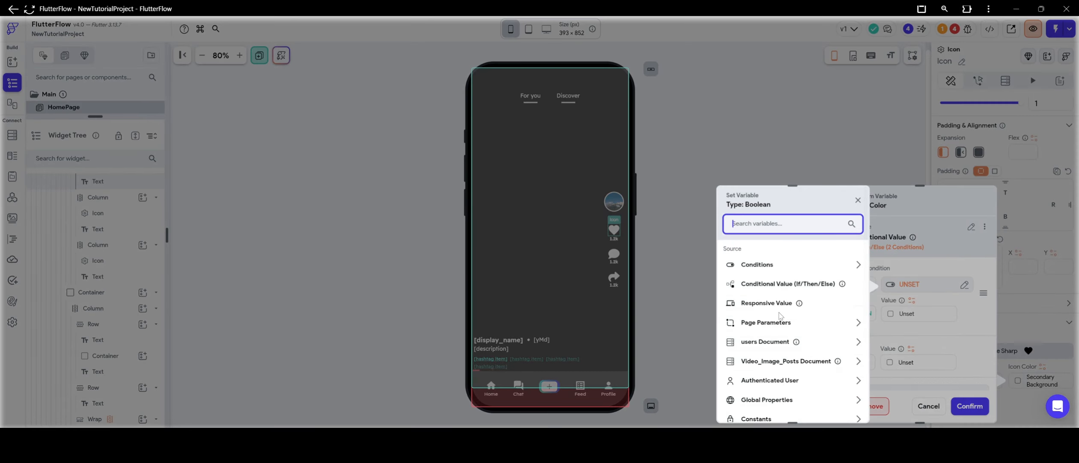
{"action": "scroll", "coordinate": [780, 311], "scroll_direction": "down", "scroll_amount": 1}
{"action": "left_click", "coordinate": [768, 327]}
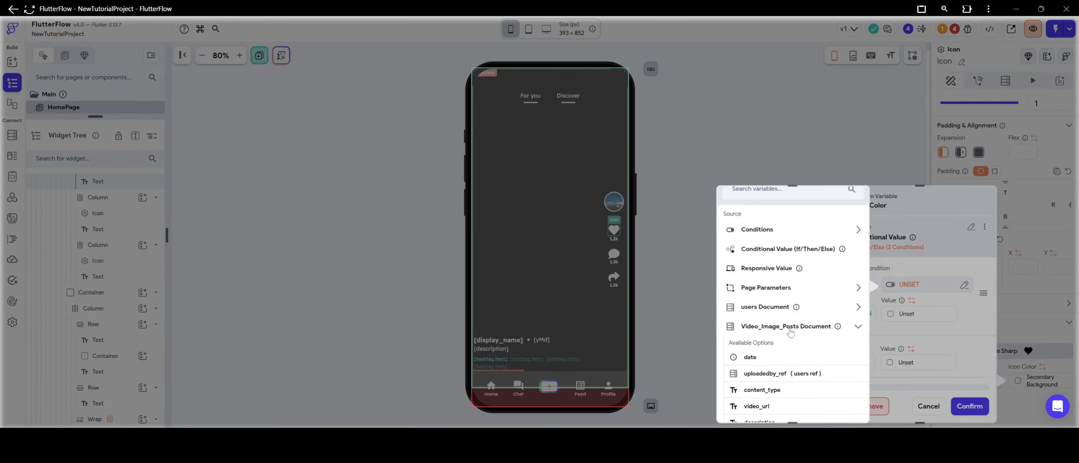
{"action": "scroll", "coordinate": [788, 331], "scroll_direction": "down", "scroll_amount": 3}
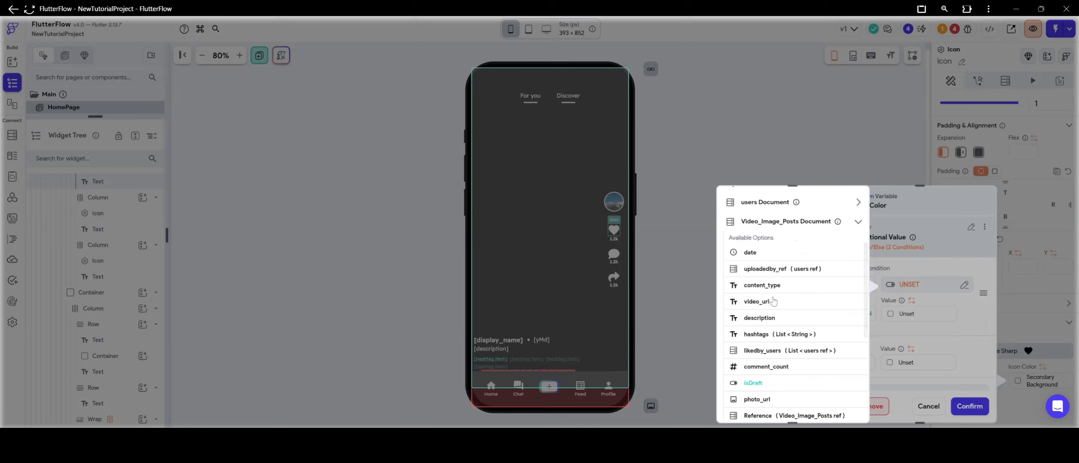
{"action": "scroll", "coordinate": [779, 303], "scroll_direction": "down", "scroll_amount": 2}
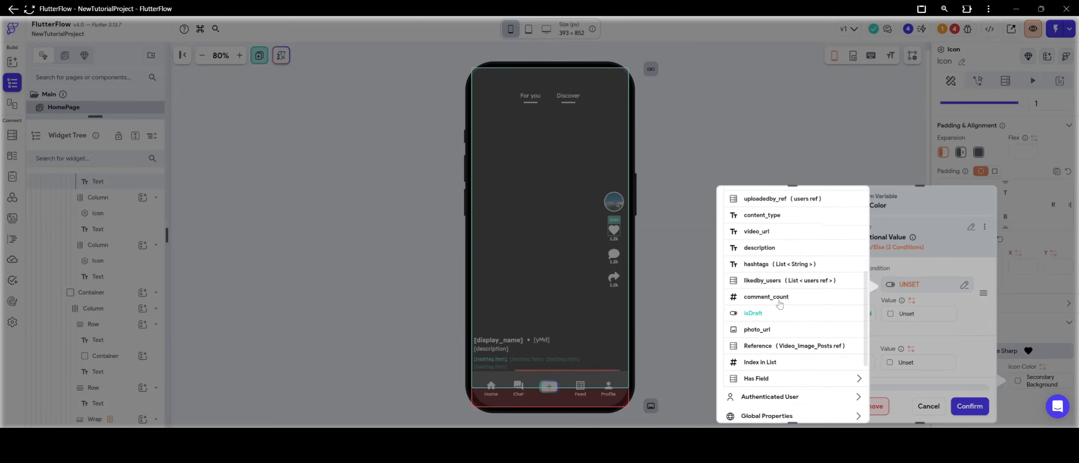
{"action": "left_click", "coordinate": [766, 280]}
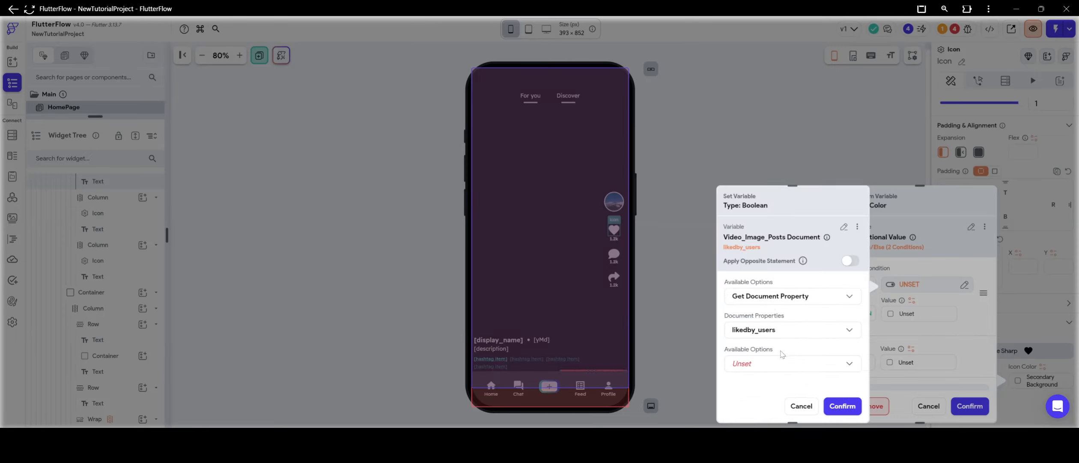
Step: Make the condition check List Contains Item with the authenticated user's User Reference and confirm it
{"action": "left_click", "coordinate": [777, 364]}
{"action": "left_click", "coordinate": [771, 244]}
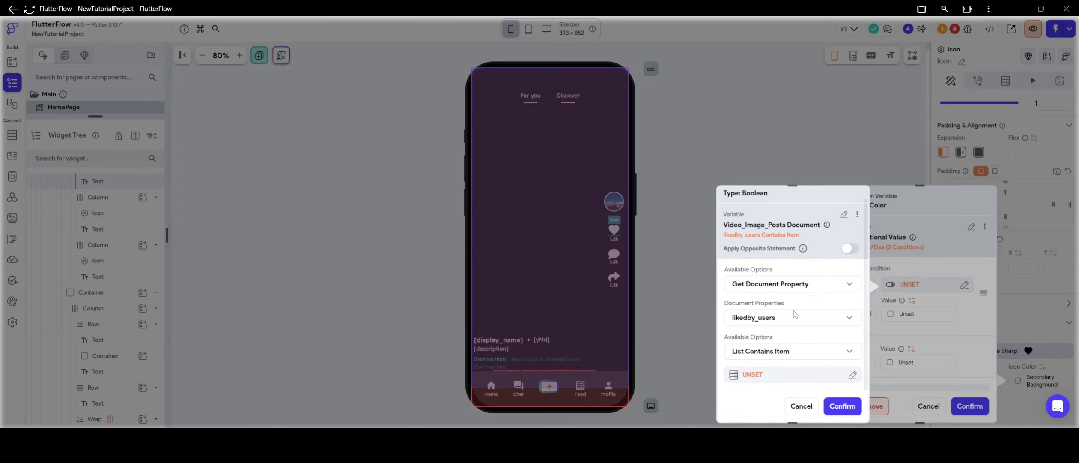
{"action": "left_click", "coordinate": [768, 375]}
{"action": "left_click", "coordinate": [624, 326]}
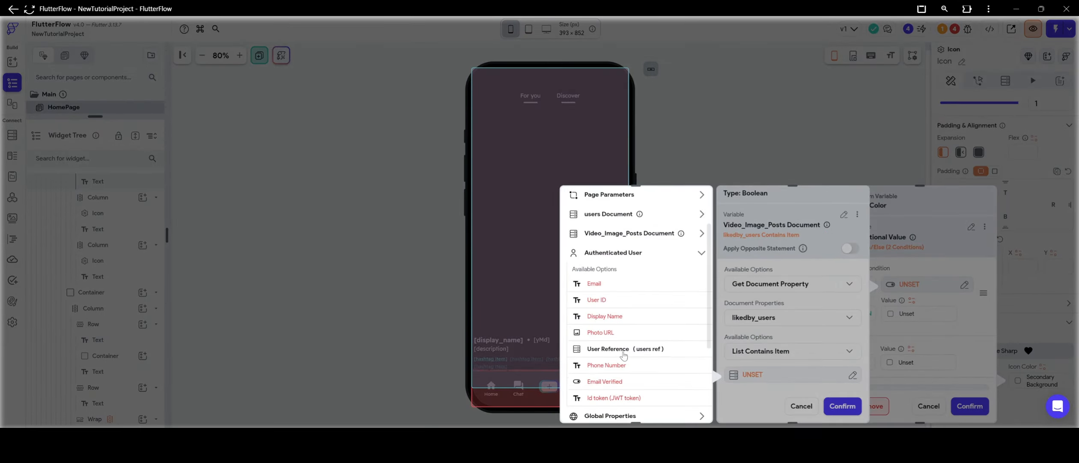
{"action": "left_click", "coordinate": [623, 349]}
{"action": "left_click", "coordinate": [686, 404]}
{"action": "left_click", "coordinate": [842, 406]}
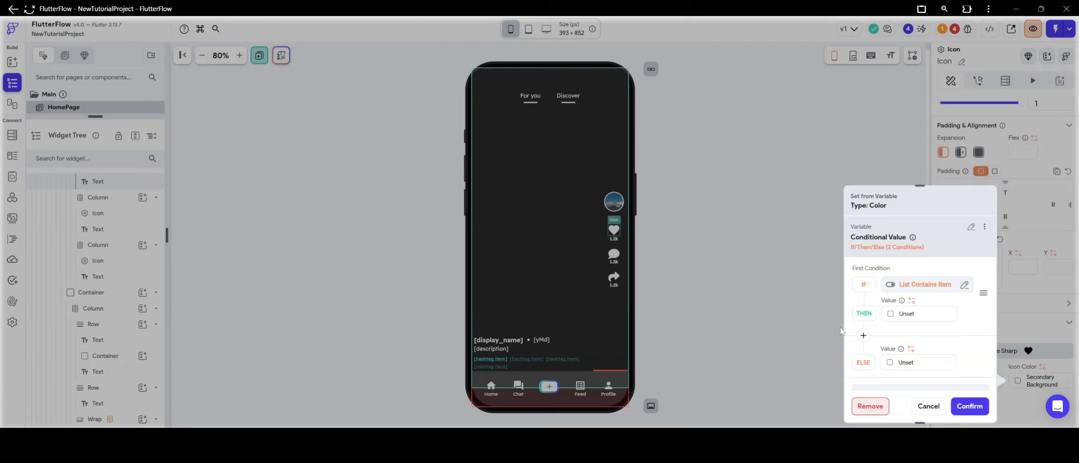
Step: Set the heart color to Error for THEN and Secondary Background for both ELSE and the default value, and confirm the conditional value
{"action": "left_click", "coordinate": [900, 314]}
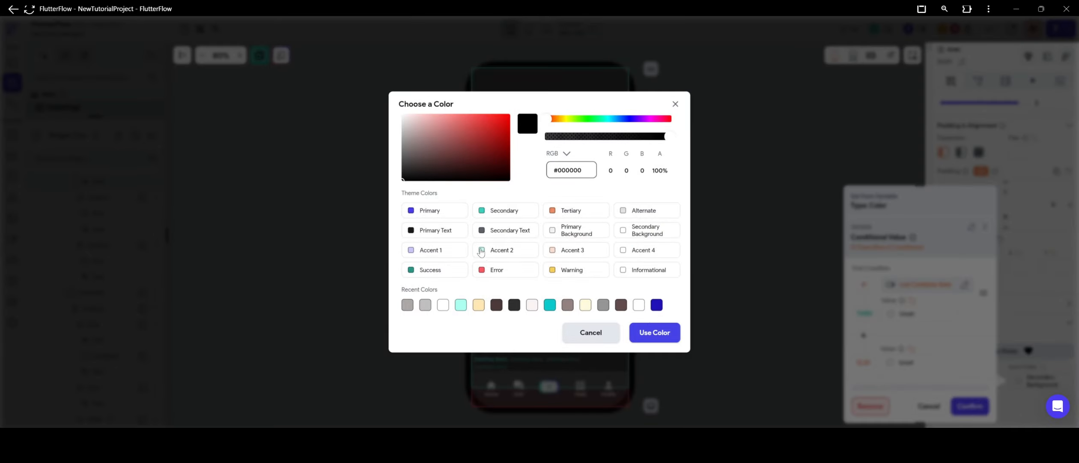
{"action": "left_click", "coordinate": [484, 272]}
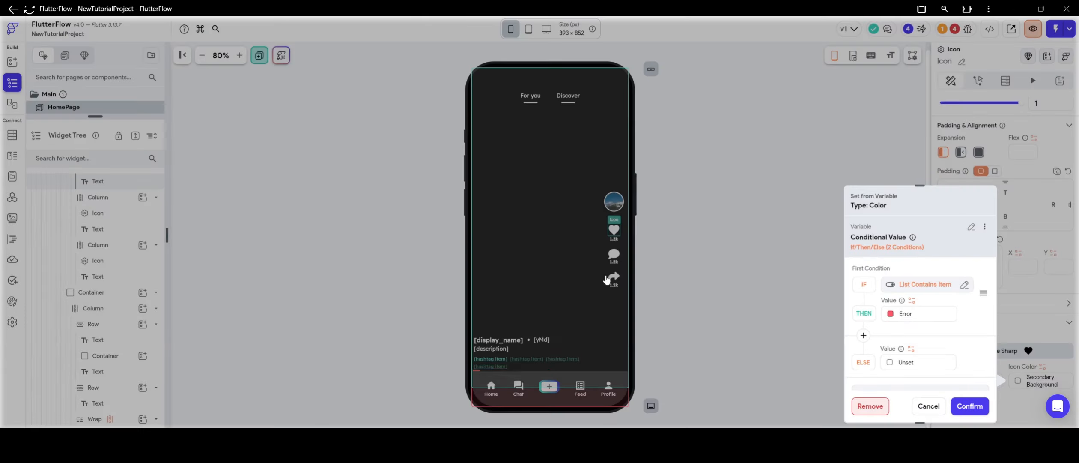
{"action": "scroll", "coordinate": [885, 322], "scroll_direction": "down", "scroll_amount": 2}
{"action": "left_click", "coordinate": [890, 295]}
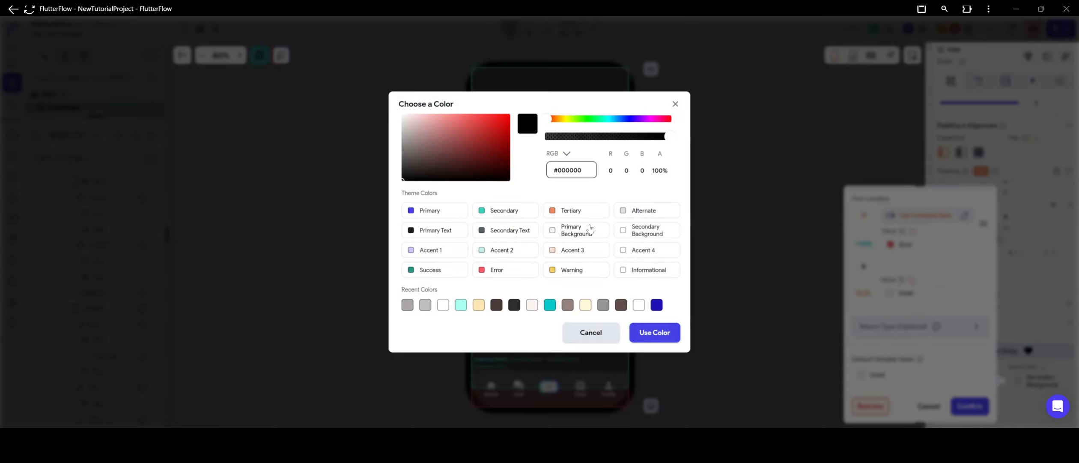
{"action": "left_click", "coordinate": [627, 235]}
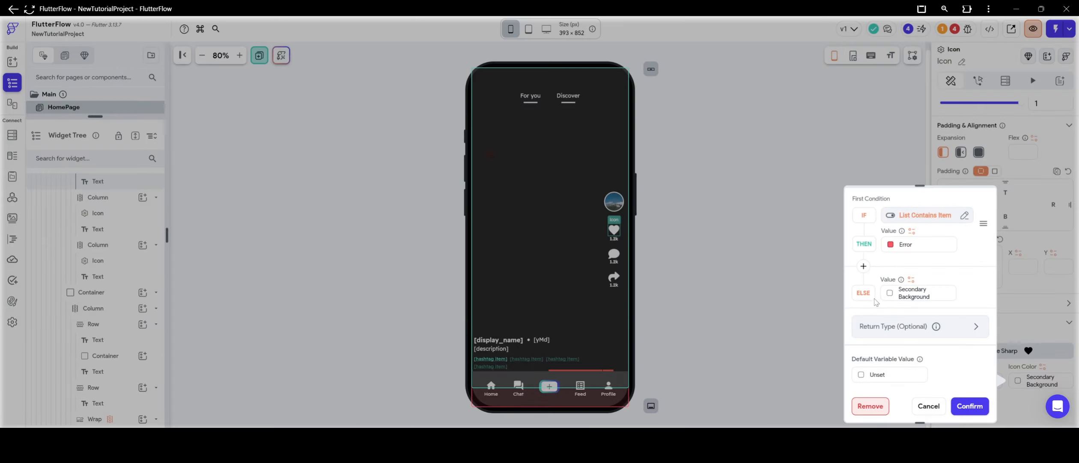
{"action": "left_click", "coordinate": [861, 375]}
{"action": "left_click", "coordinate": [629, 231]}
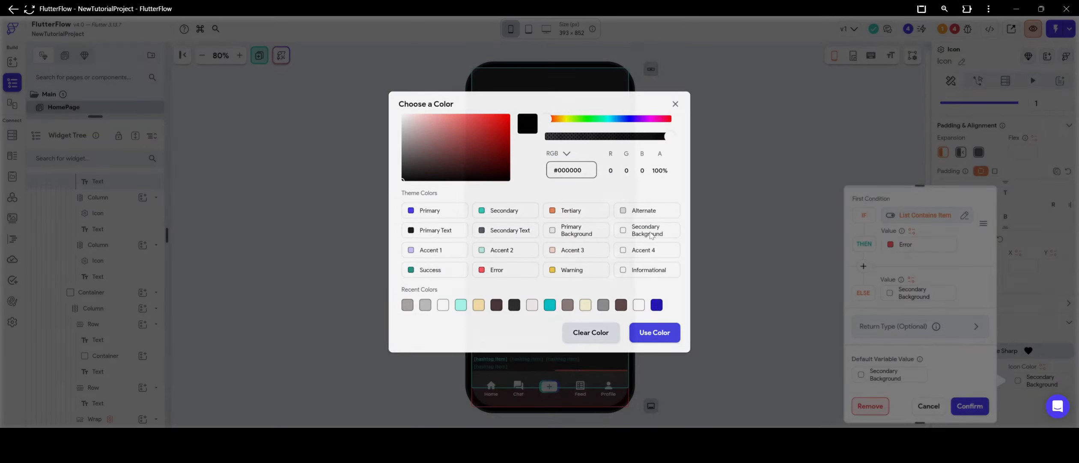
{"action": "left_click", "coordinate": [970, 406]}
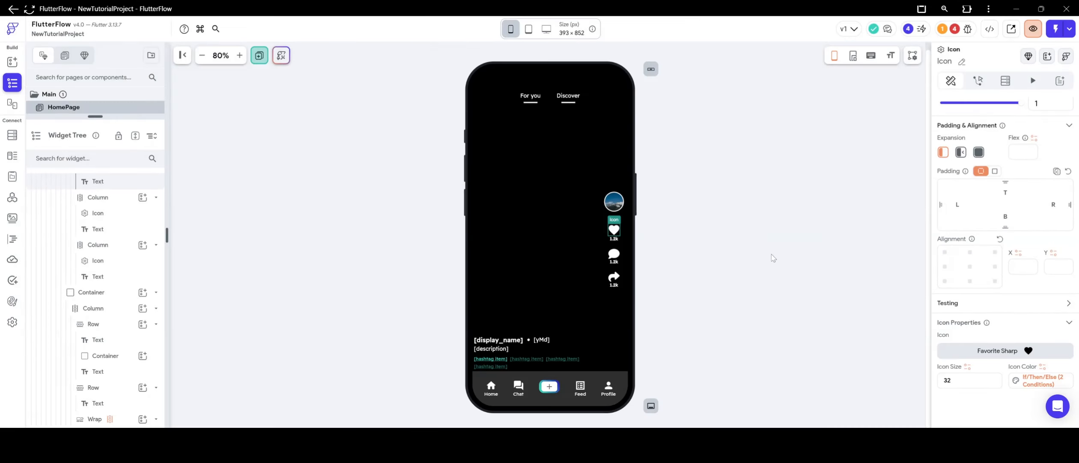
Step: Bind the count text below the heart icon to the Number of Items in the Video_Image_Posts document's likedby_users
{"action": "left_click", "coordinate": [615, 244]}
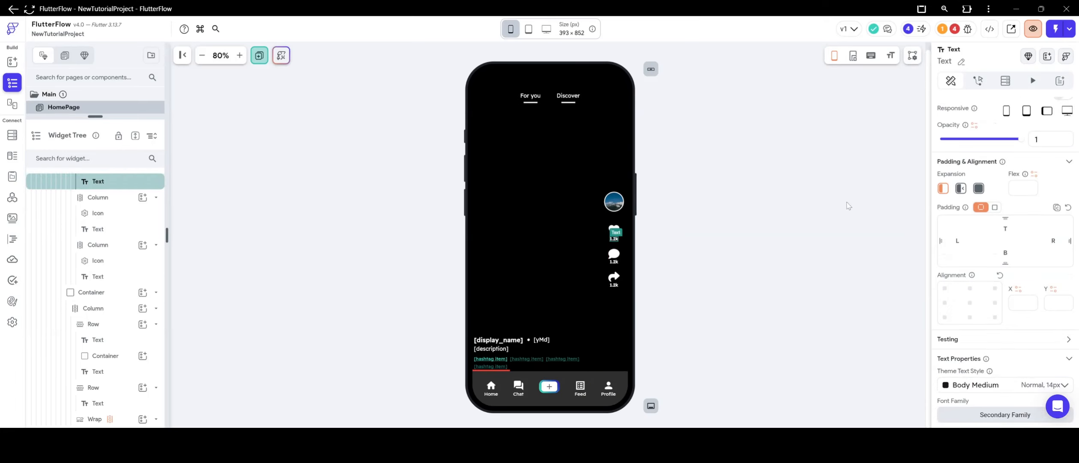
{"action": "scroll", "coordinate": [980, 206], "scroll_direction": "up", "scroll_amount": 3}
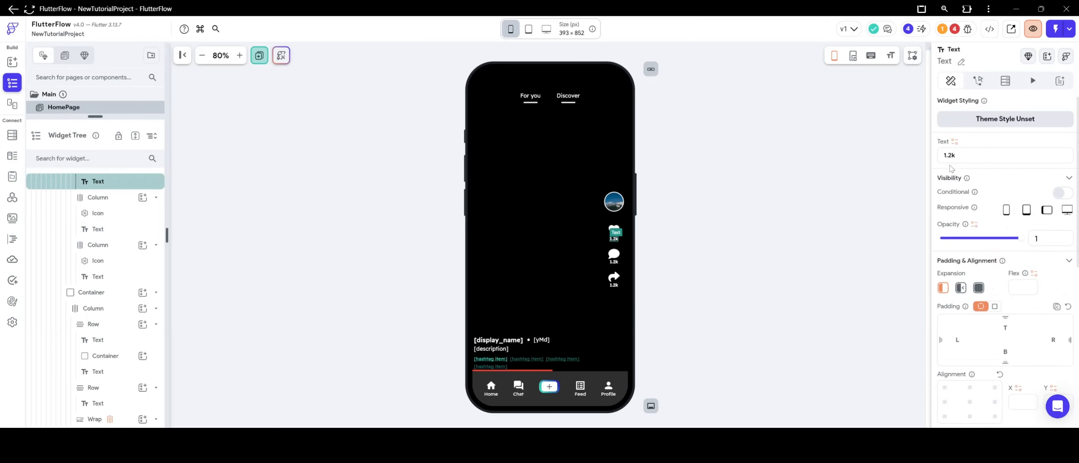
{"action": "left_click", "coordinate": [954, 142]}
{"action": "left_click", "coordinate": [835, 238]}
{"action": "scroll", "coordinate": [836, 257], "scroll_direction": "down", "scroll_amount": 3}
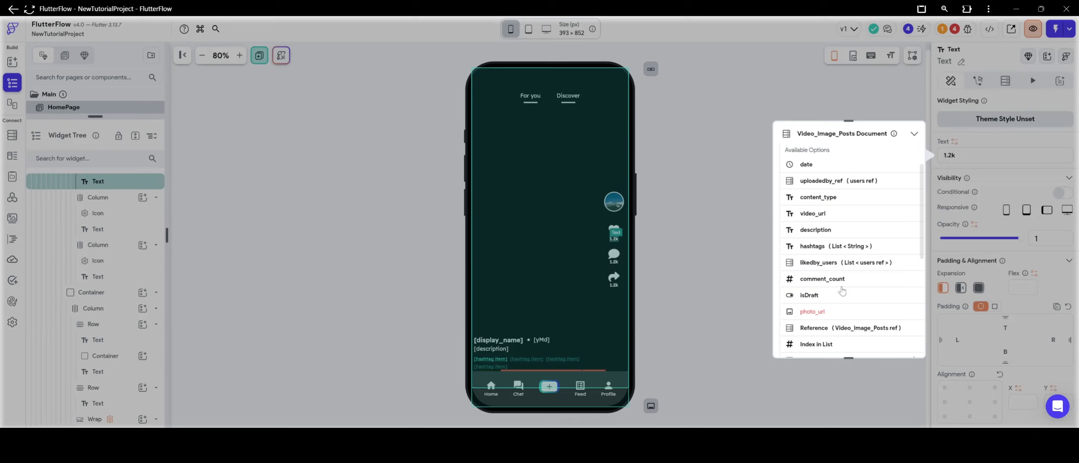
{"action": "left_click", "coordinate": [836, 262]}
{"action": "left_click", "coordinate": [837, 239]}
{"action": "left_click", "coordinate": [838, 265]}
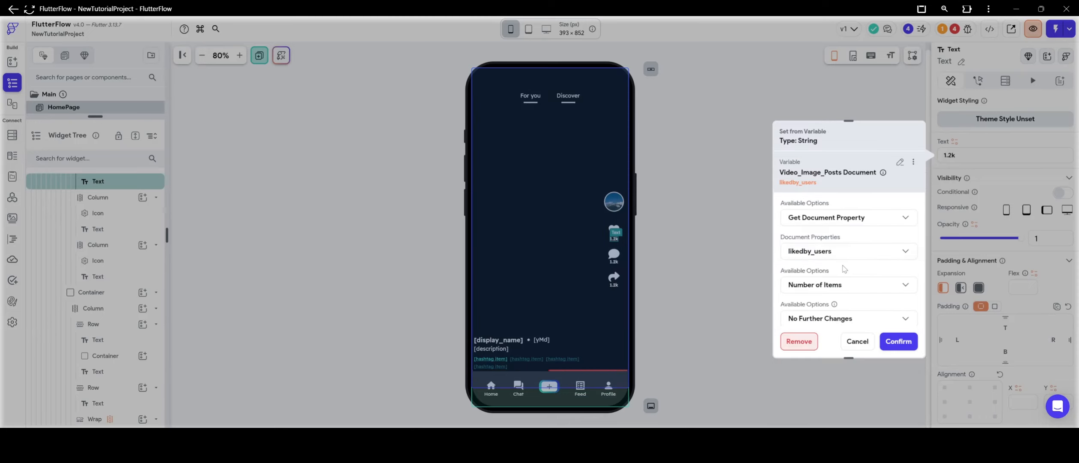
Step: Apply the Compact number format to the like count with a default value of 0 and confirm the binding
{"action": "left_click", "coordinate": [837, 276]}
{"action": "left_click", "coordinate": [837, 247]}
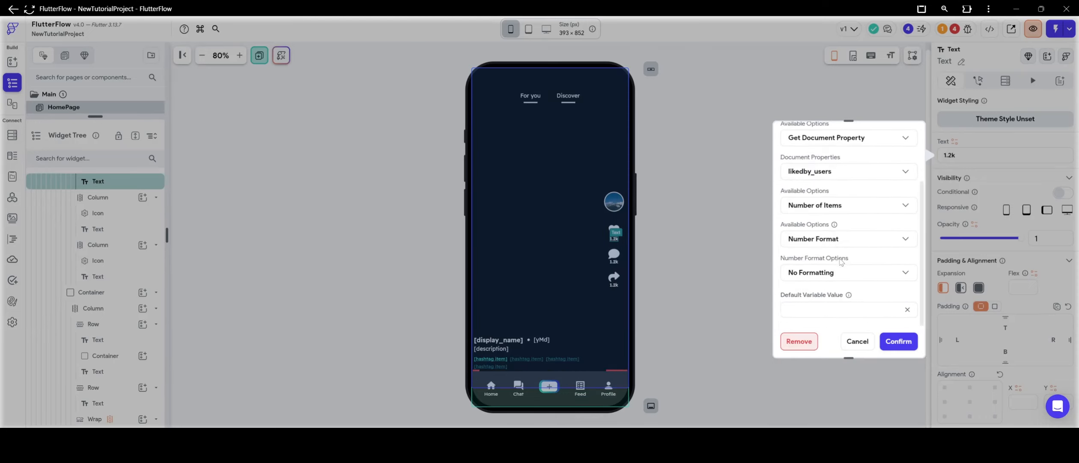
{"action": "left_click", "coordinate": [838, 282]}
{"action": "left_click", "coordinate": [847, 339]}
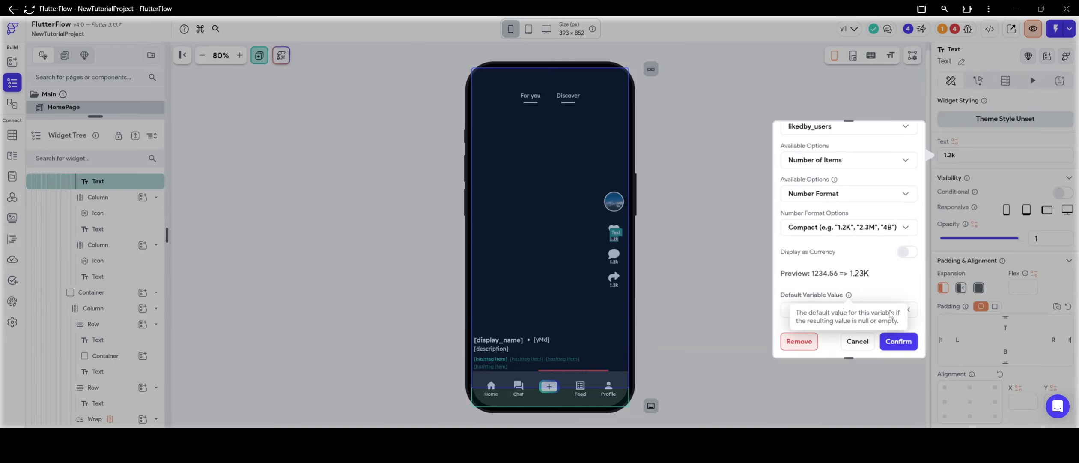
{"action": "left_click", "coordinate": [846, 306]}
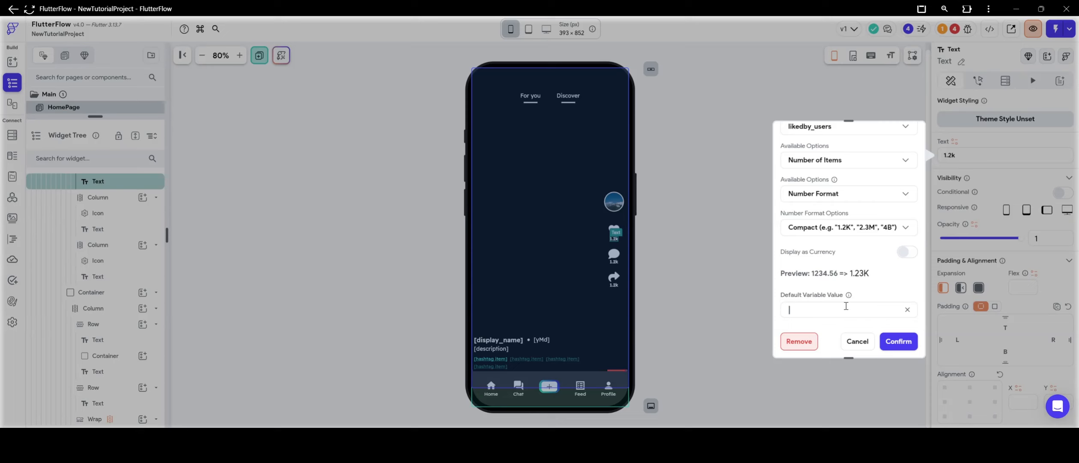
{"action": "type", "text": "0"}
{"action": "left_click", "coordinate": [899, 341]}
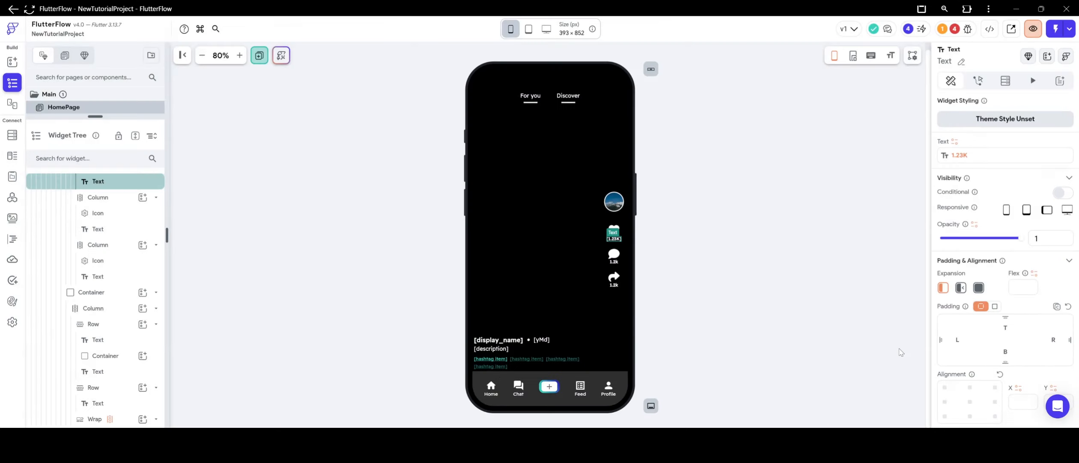
{"action": "left_click", "coordinate": [614, 261]}
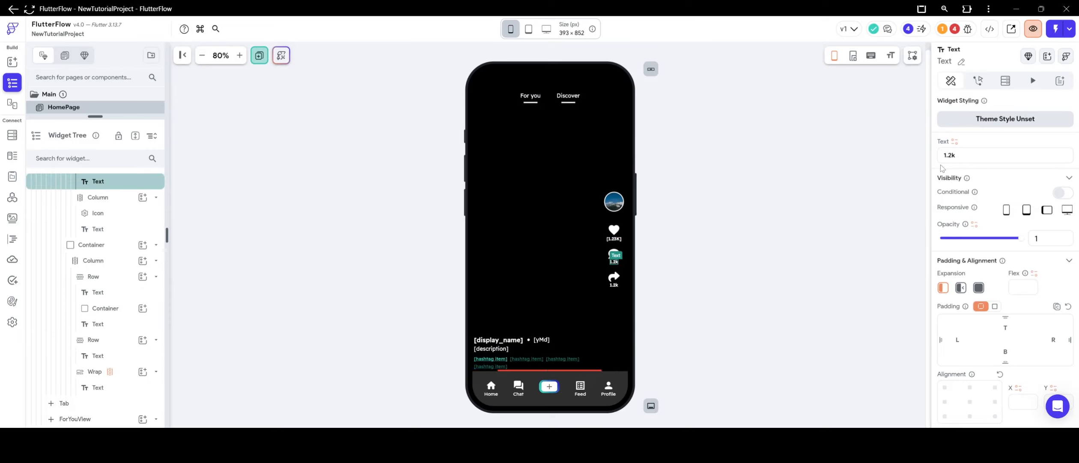
{"action": "left_click", "coordinate": [955, 141]}
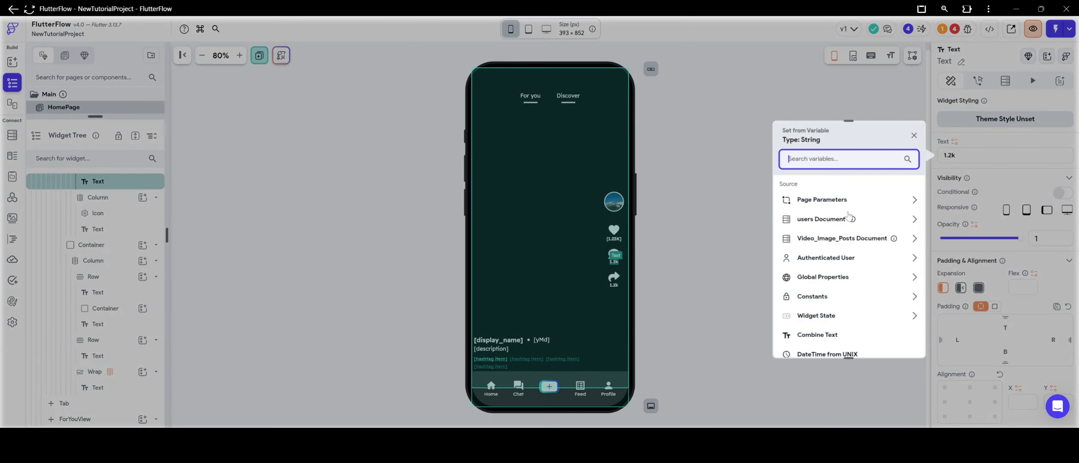
{"action": "left_click", "coordinate": [828, 239]}
{"action": "scroll", "coordinate": [846, 269], "scroll_direction": "down", "scroll_amount": 2}
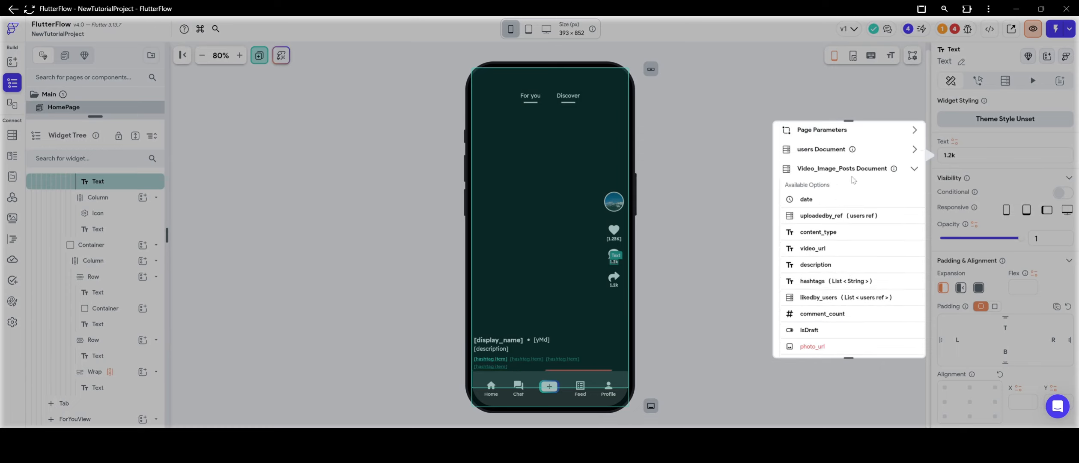
{"action": "scroll", "coordinate": [841, 279], "scroll_direction": "down", "scroll_amount": 2}
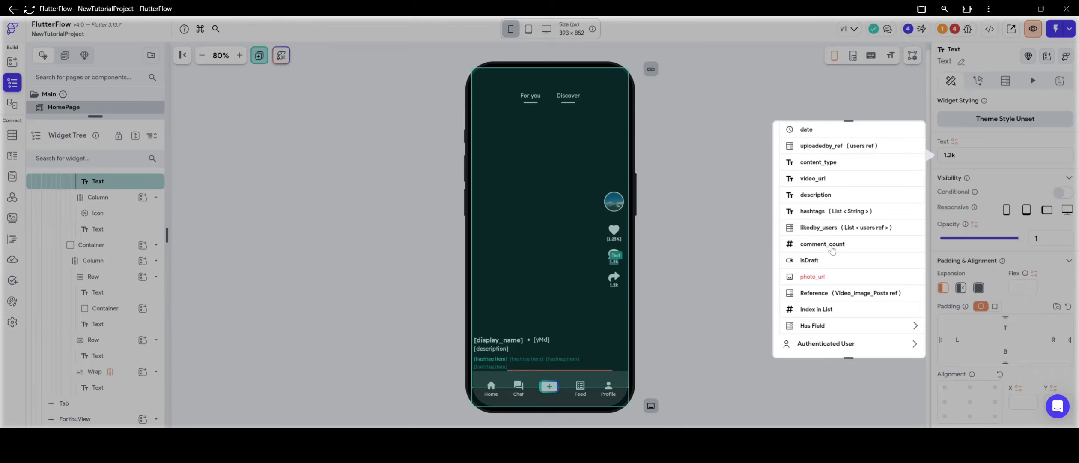
{"action": "left_click", "coordinate": [742, 229]}
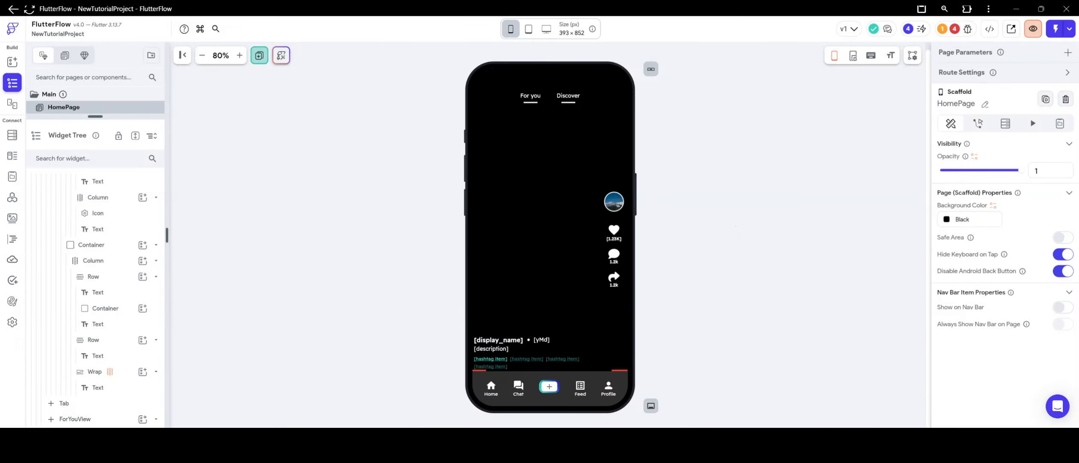
Step: Delete the comment_count field from the Video_Image_Posts collection schema in Firestore
{"action": "left_click", "coordinate": [19, 140]}
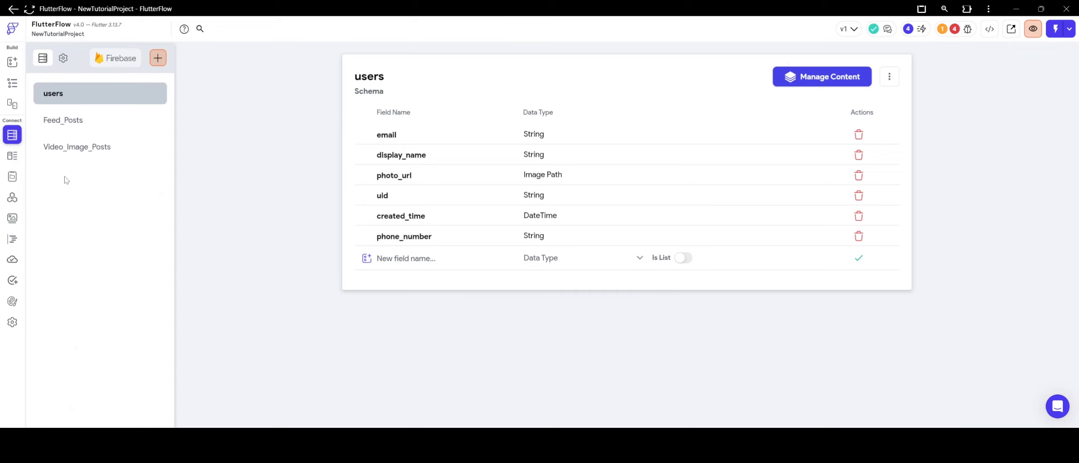
{"action": "left_click", "coordinate": [87, 147]}
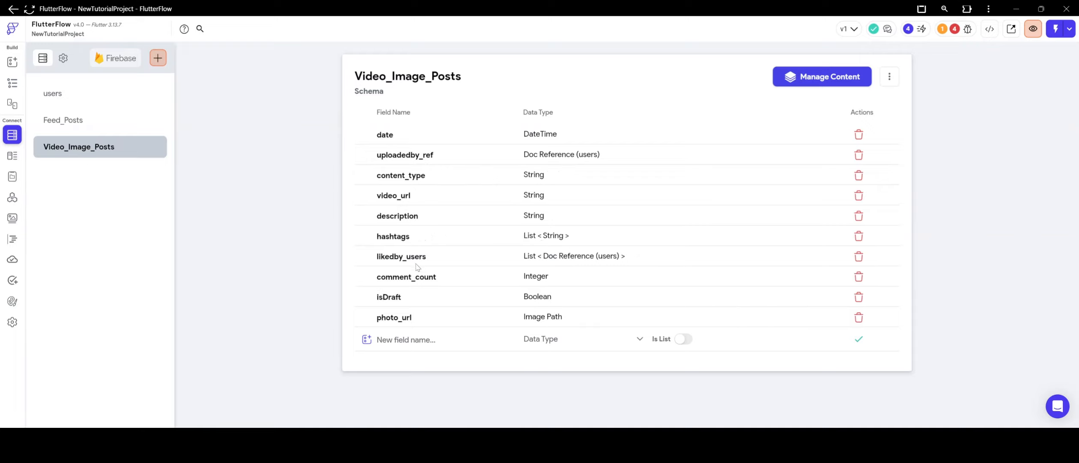
{"action": "left_click", "coordinate": [856, 278]}
{"action": "left_click", "coordinate": [611, 245]}
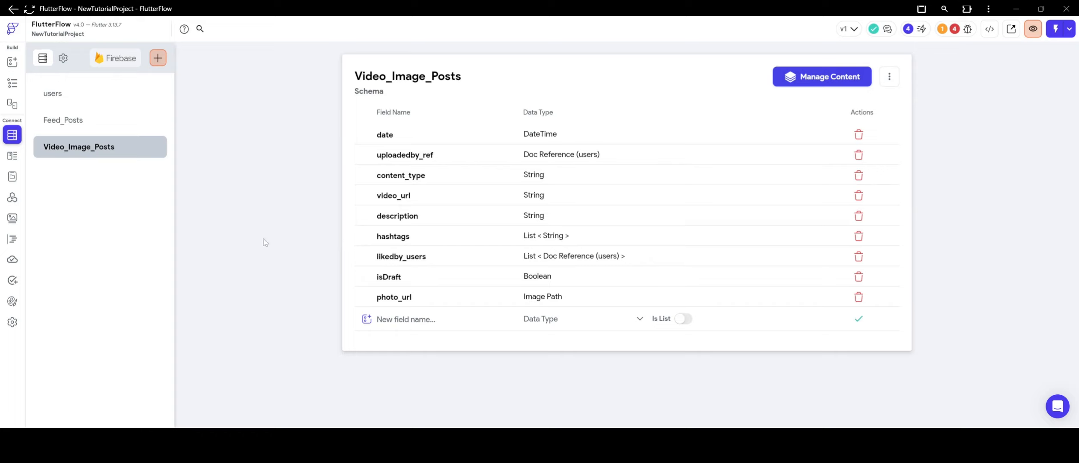
Step: Create a subcollection named video_image_comments under Video_Image_Posts
{"action": "left_click", "coordinate": [157, 58]}
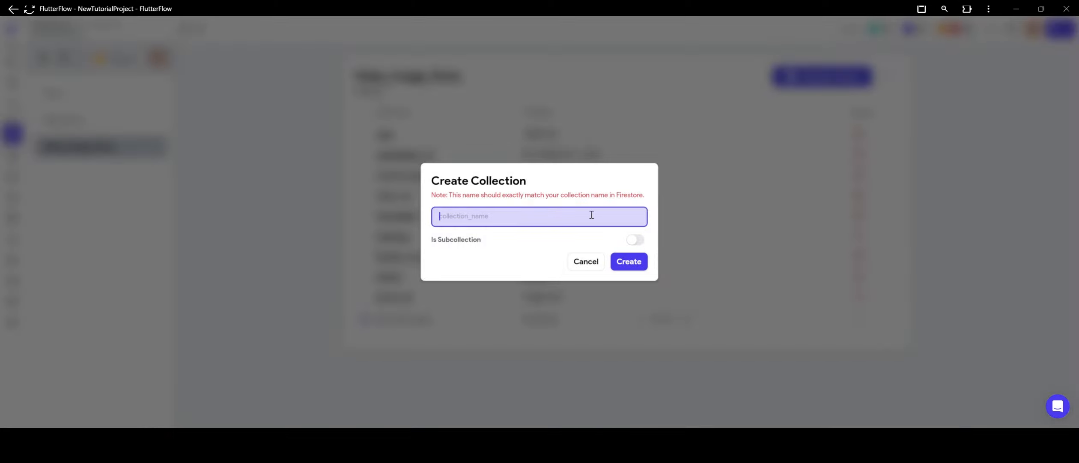
{"action": "type", "text": "video_image_comments"}
{"action": "left_click", "coordinate": [635, 239]}
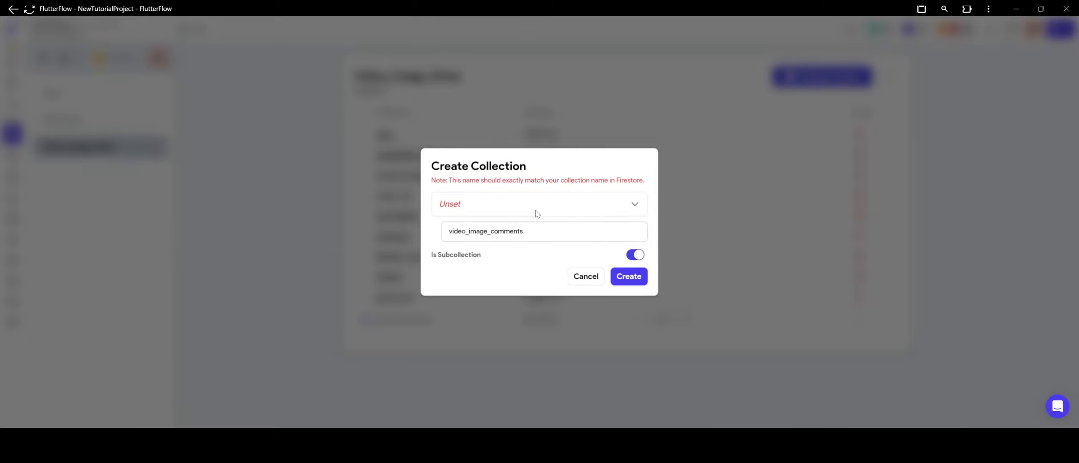
{"action": "left_click", "coordinate": [533, 206]}
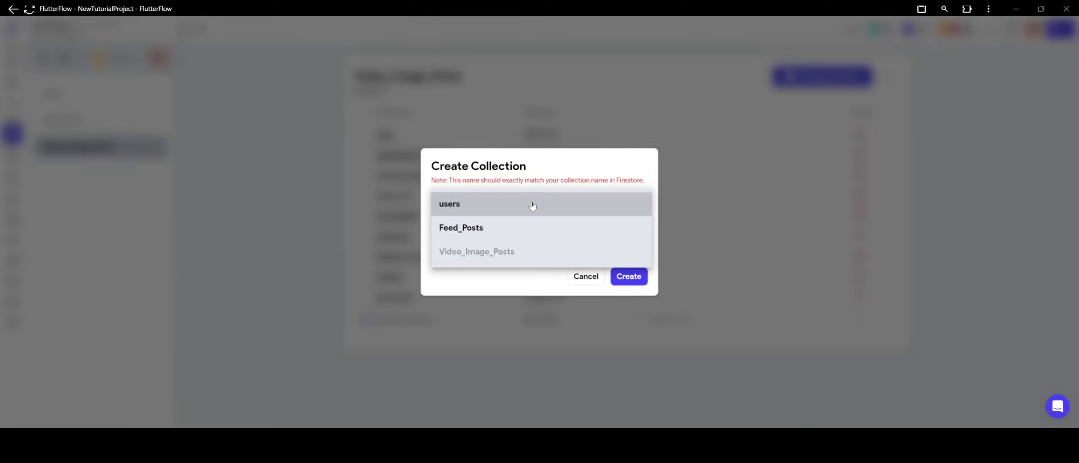
{"action": "left_click", "coordinate": [516, 252]}
{"action": "left_click", "coordinate": [628, 276]}
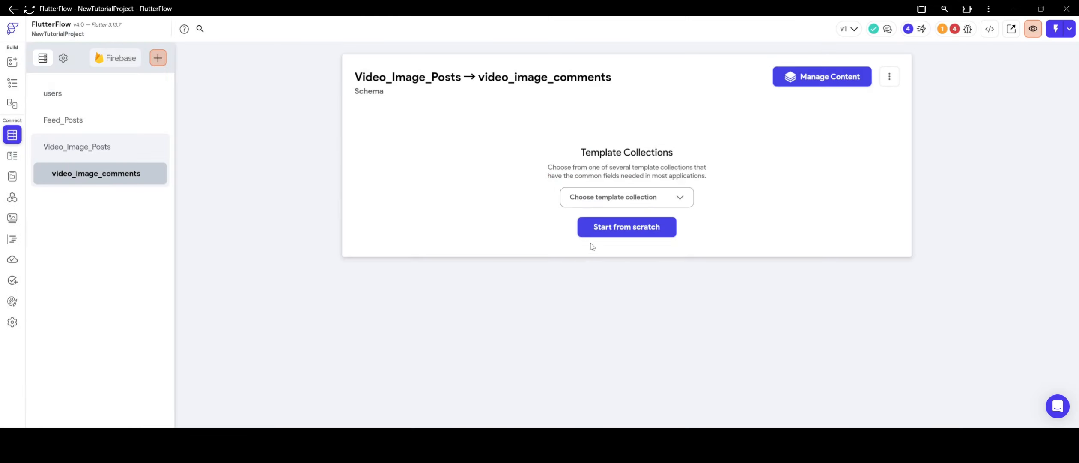
Step: Start the video_image_comments schema from scratch and add a date field of type Date Time
{"action": "left_click", "coordinate": [601, 230]}
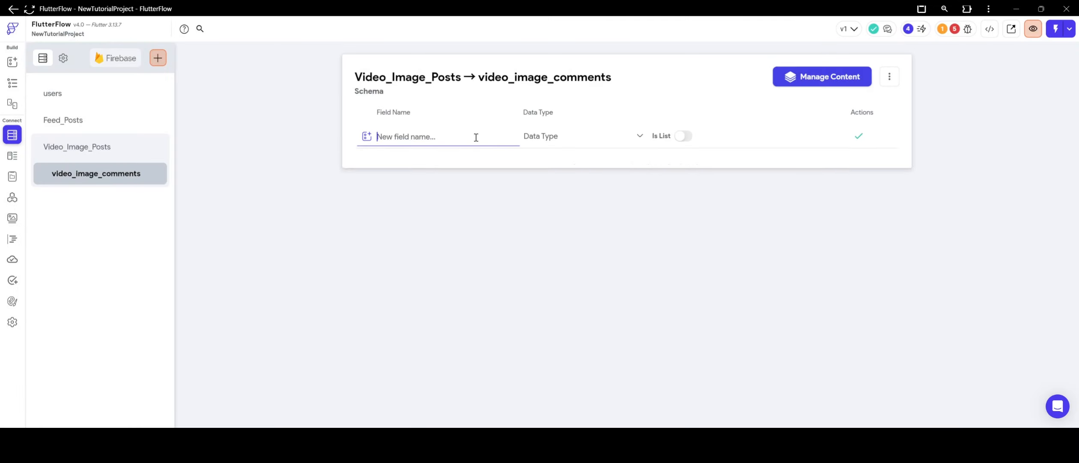
{"action": "type", "text": "date"}
{"action": "left_click", "coordinate": [605, 141]}
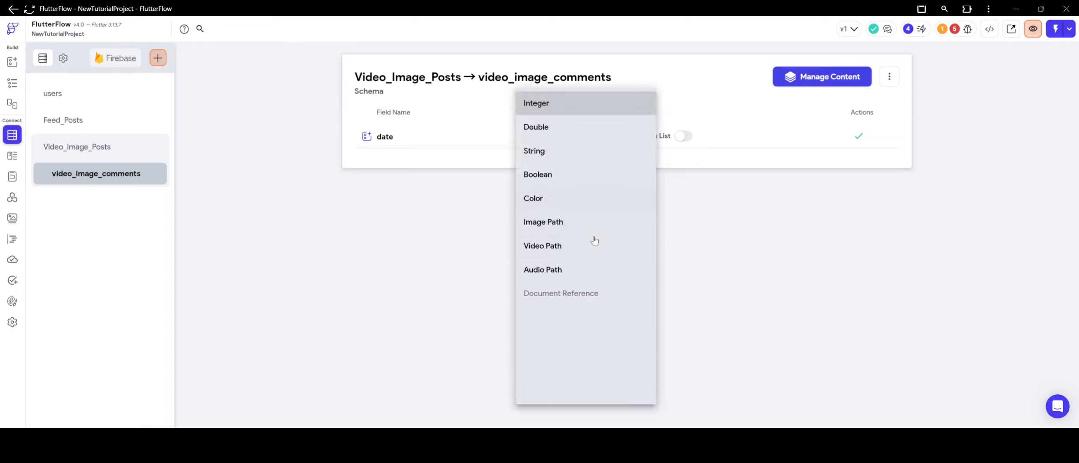
{"action": "left_click", "coordinate": [572, 317]}
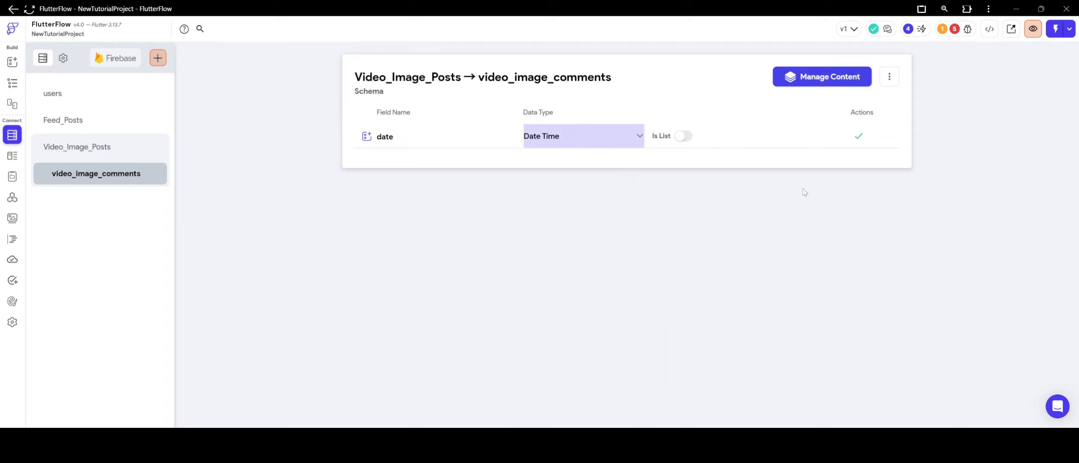
{"action": "left_click", "coordinate": [855, 141]}
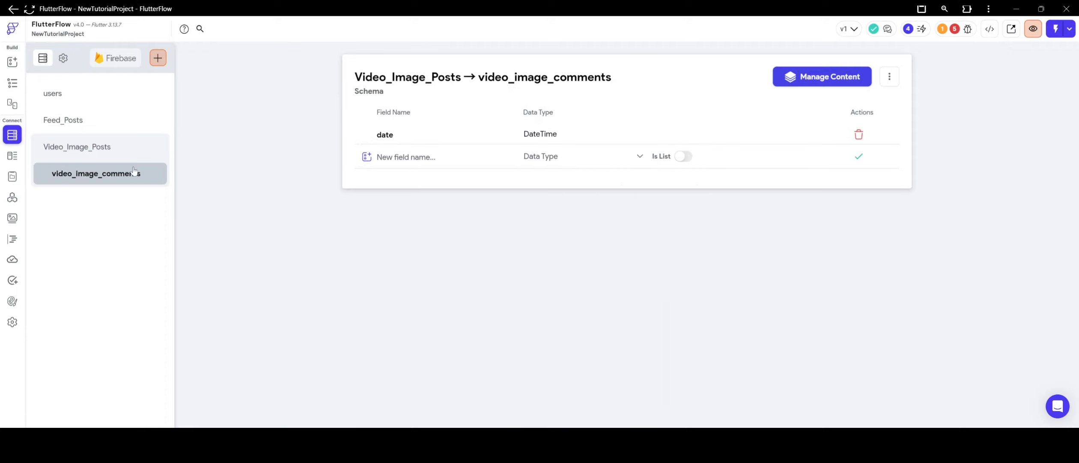
Step: Add a comment_count field to Video_Image_Posts as a list of Document References to Video Image Comments
{"action": "left_click", "coordinate": [12, 83]}
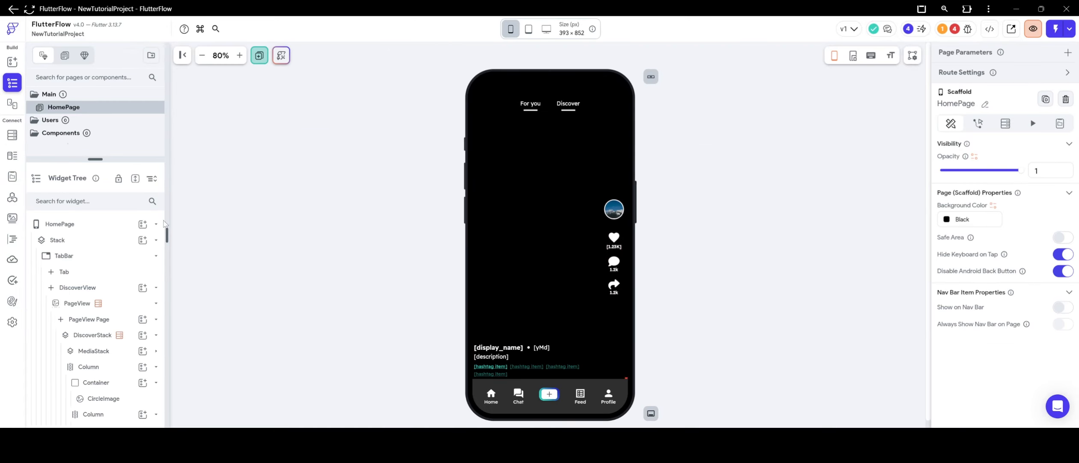
{"action": "left_click", "coordinate": [12, 134]}
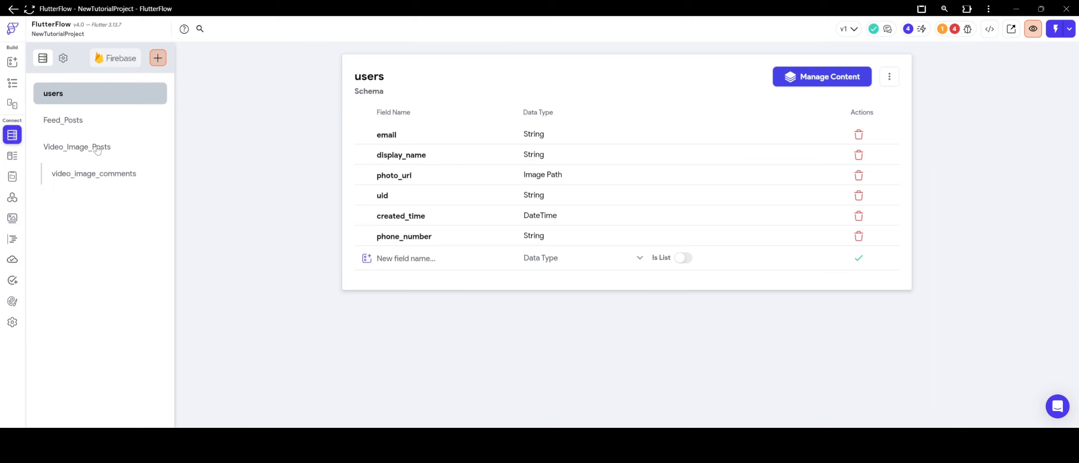
{"action": "left_click", "coordinate": [97, 148]}
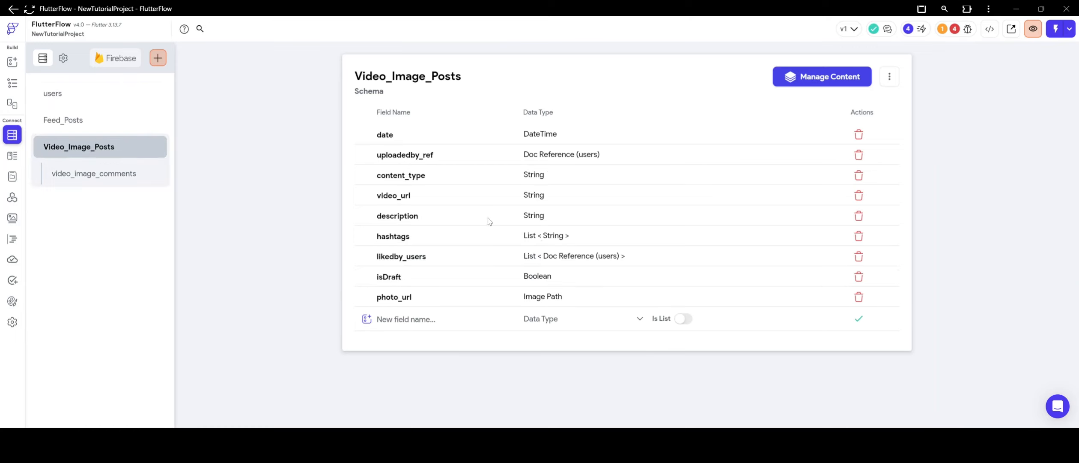
{"action": "left_click", "coordinate": [413, 319]}
{"action": "type", "text": "comment"}
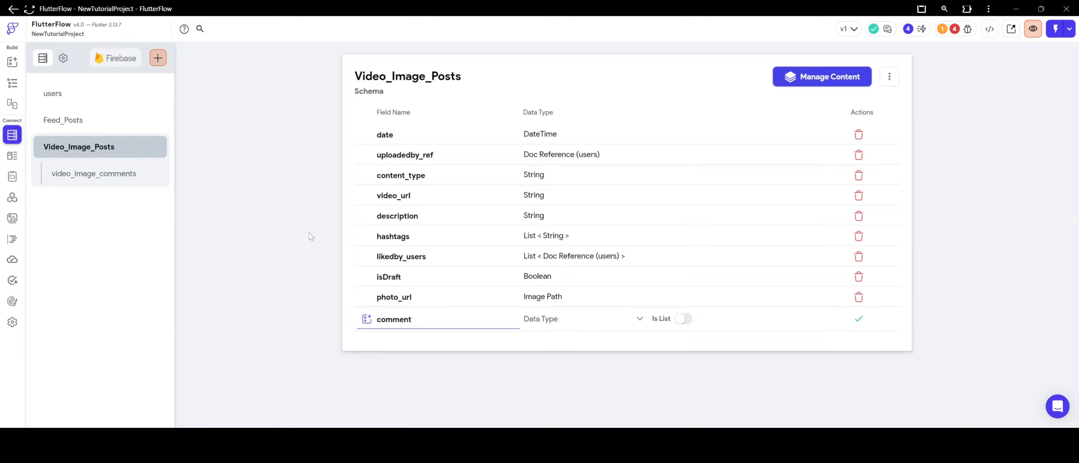
{"action": "type", "text": "_count"}
{"action": "left_click", "coordinate": [559, 321]}
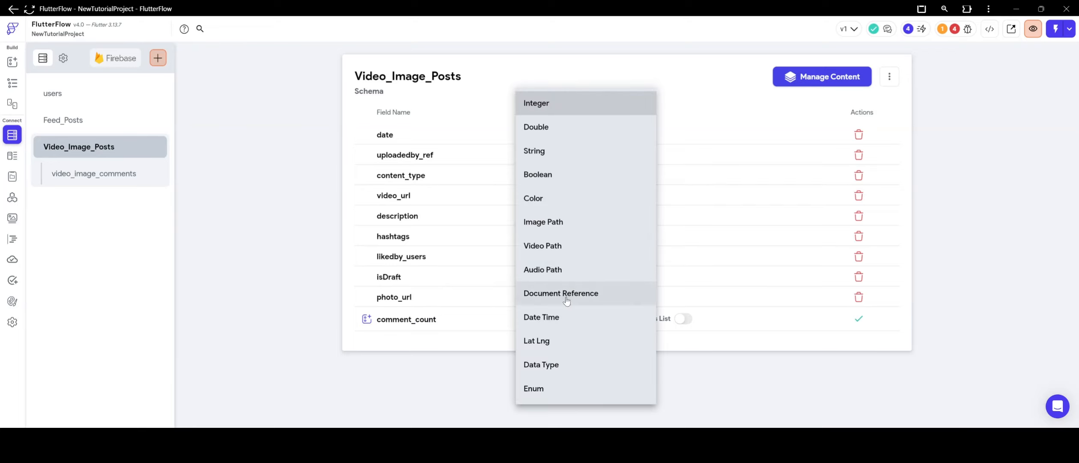
{"action": "left_click", "coordinate": [563, 292]}
{"action": "left_click", "coordinate": [683, 318]}
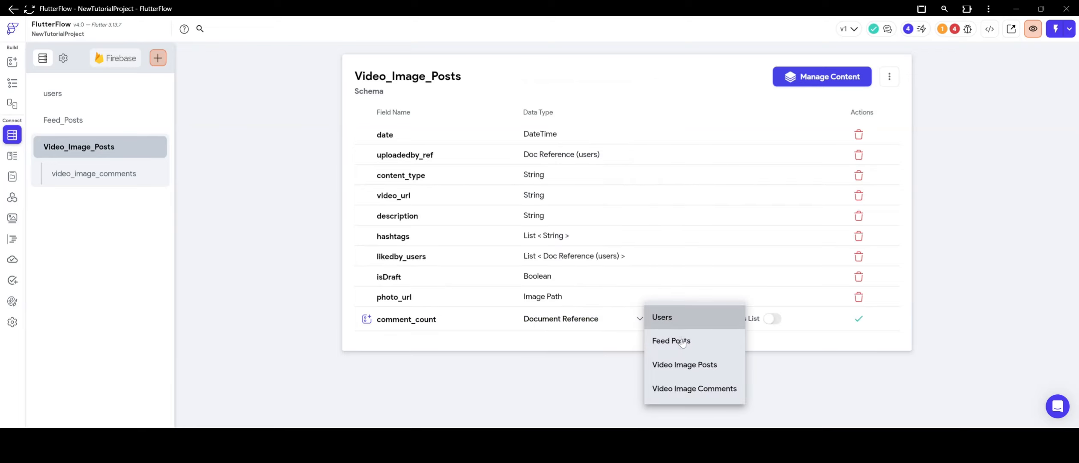
{"action": "left_click", "coordinate": [690, 388]}
{"action": "left_click", "coordinate": [772, 319]}
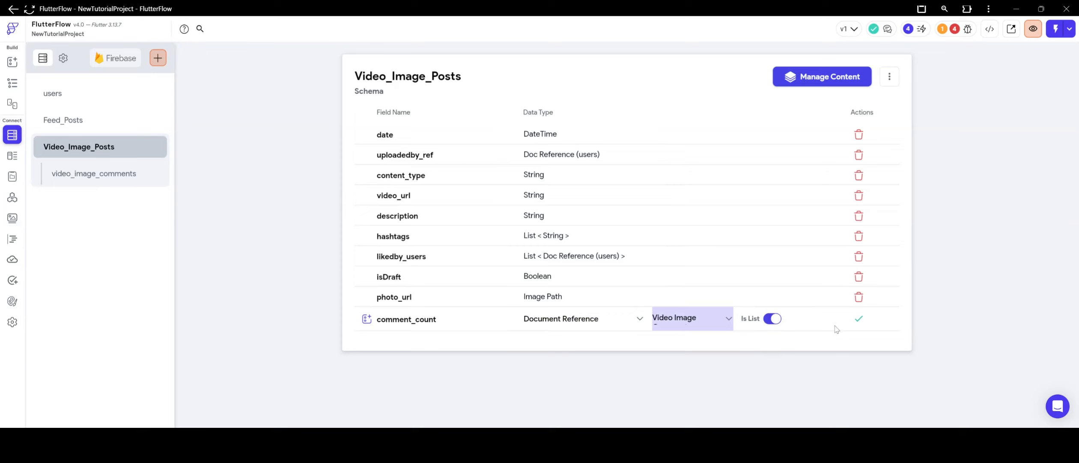
{"action": "left_click", "coordinate": [858, 318]}
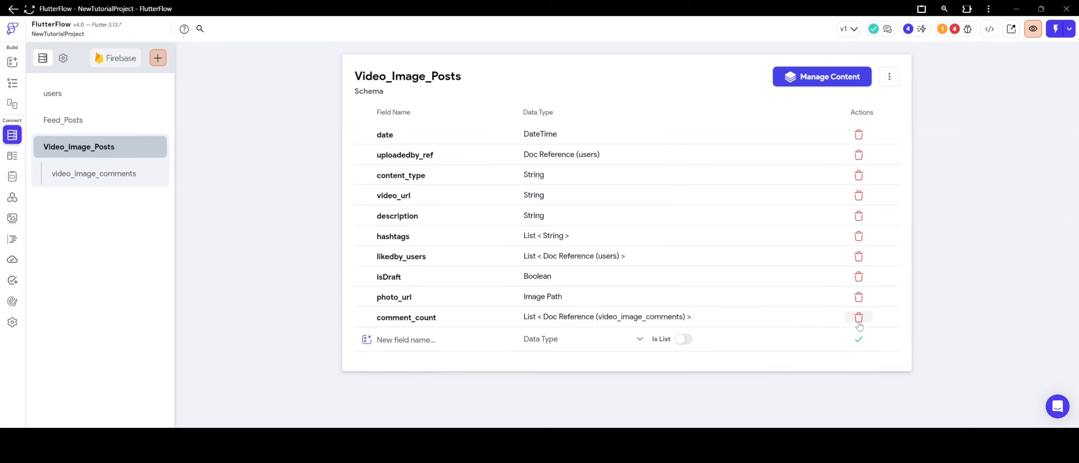
Step: Bind the count text below the comment icon on HomePage to the Number of Items in the Video_Image_Posts document's comment_count
{"action": "left_click", "coordinate": [12, 82]}
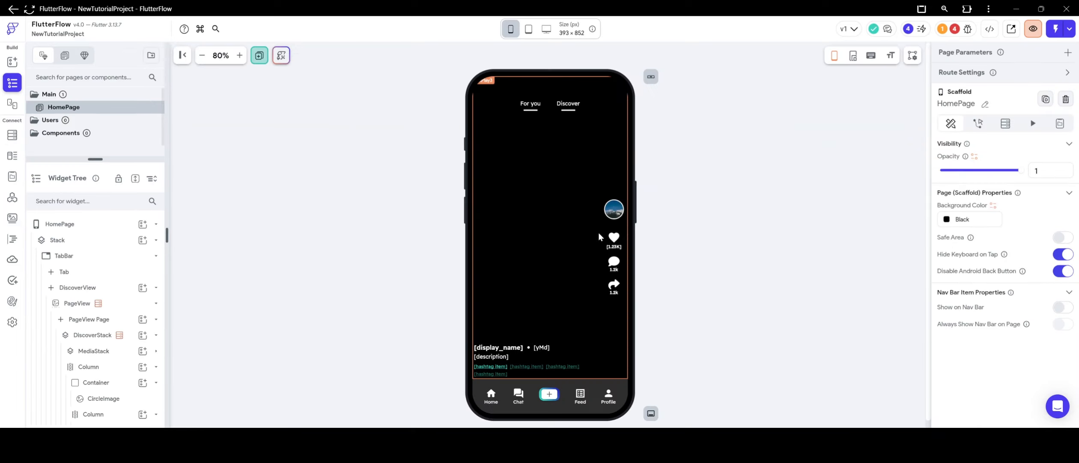
{"action": "left_click", "coordinate": [614, 269]}
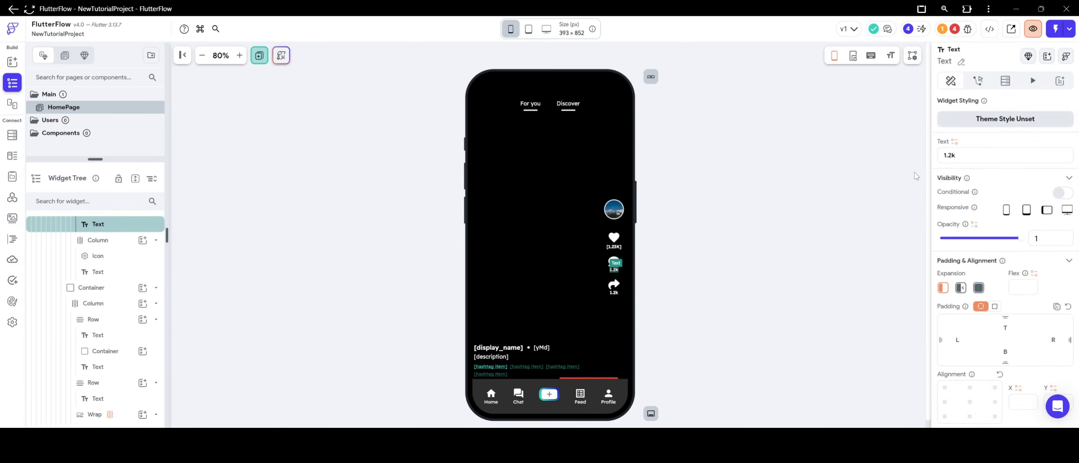
{"action": "left_click", "coordinate": [955, 142]}
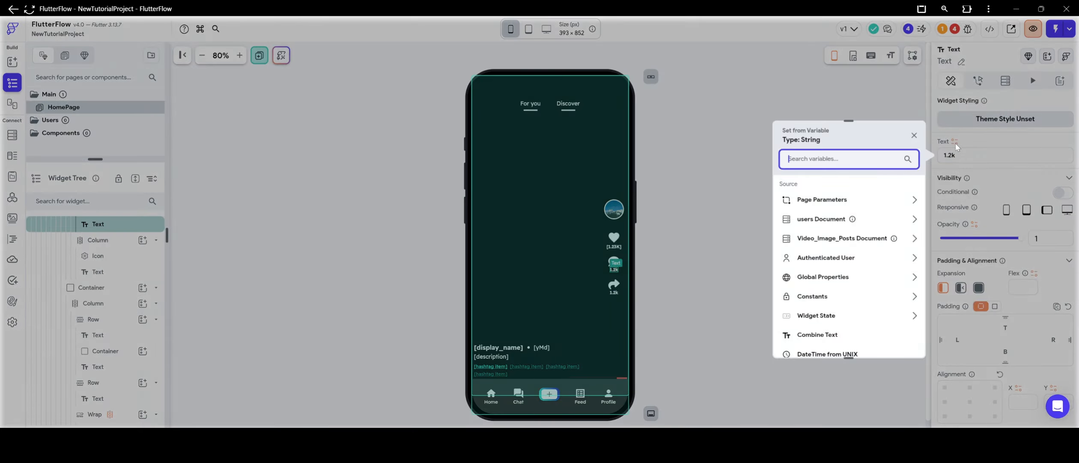
{"action": "left_click", "coordinate": [840, 240]}
{"action": "scroll", "coordinate": [841, 257], "scroll_direction": "down", "scroll_amount": 3}
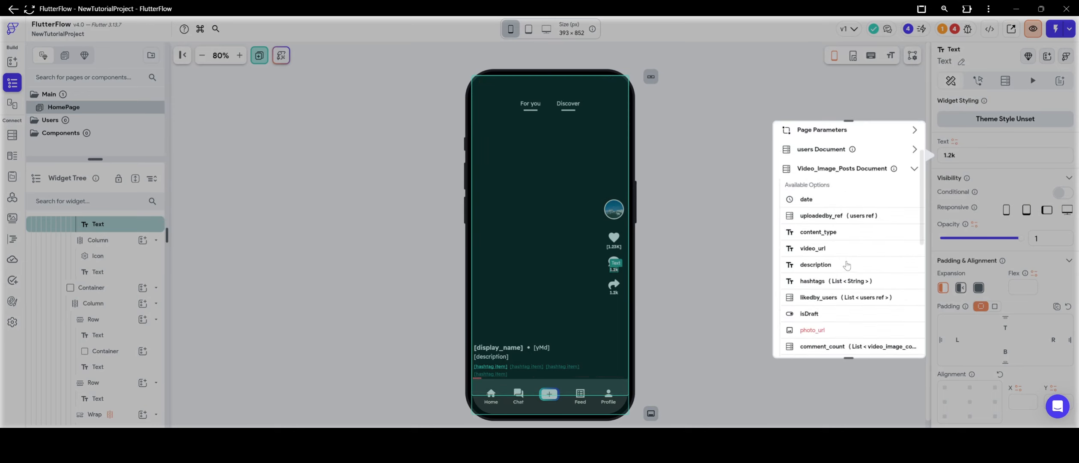
{"action": "left_click", "coordinate": [838, 311]}
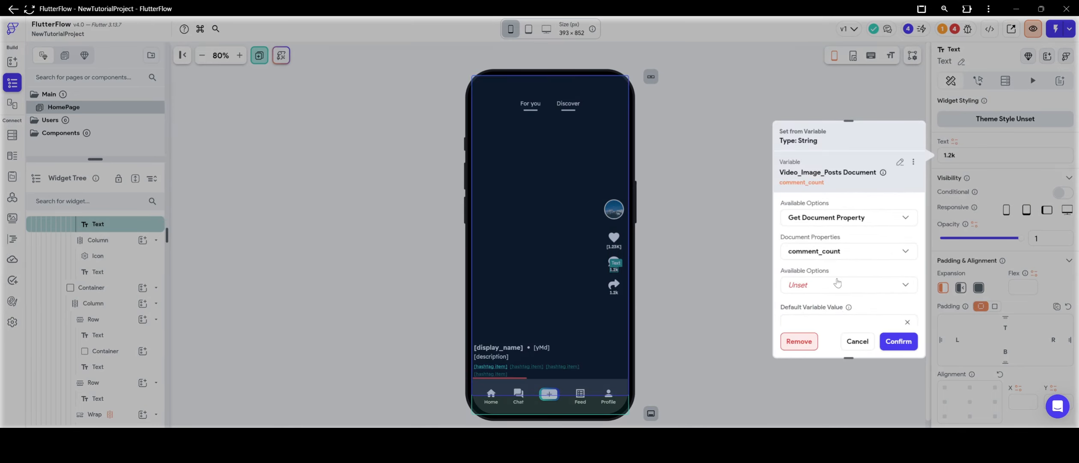
{"action": "left_click", "coordinate": [839, 284]}
{"action": "left_click", "coordinate": [839, 271]}
{"action": "scroll", "coordinate": [841, 272], "scroll_direction": "down", "scroll_amount": 2}
Step: Apply the Compact number format to the comment count with a default value of 0 and confirm the binding
{"action": "left_click", "coordinate": [841, 276]}
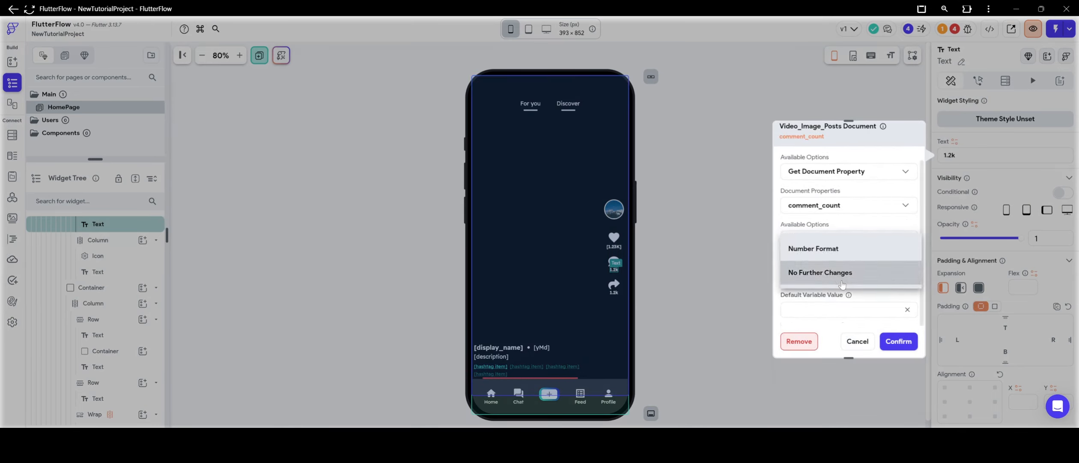
{"action": "left_click", "coordinate": [846, 250]}
{"action": "scroll", "coordinate": [845, 266], "scroll_direction": "down", "scroll_amount": 2}
{"action": "left_click", "coordinate": [843, 278]}
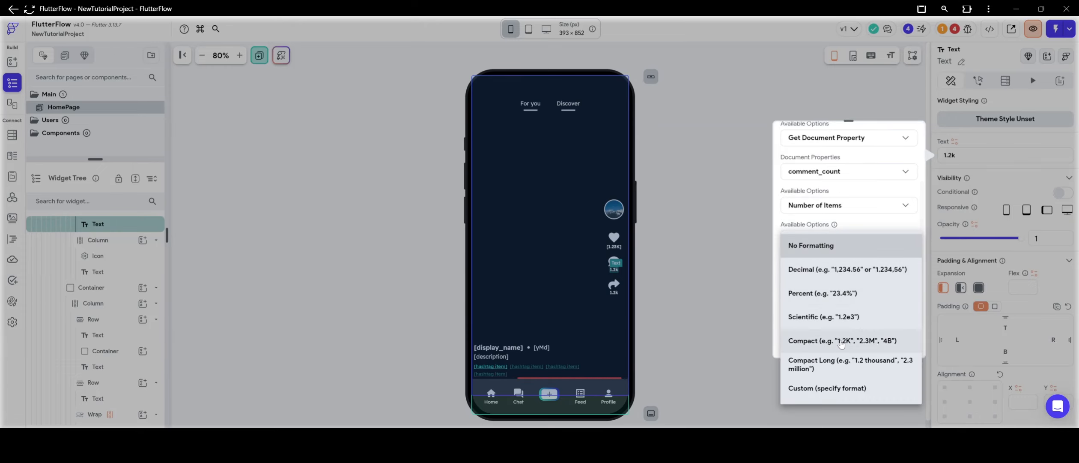
{"action": "left_click", "coordinate": [840, 321]}
{"action": "scroll", "coordinate": [837, 311], "scroll_direction": "down", "scroll_amount": 3}
{"action": "left_click", "coordinate": [831, 312]}
{"action": "type", "text": "0"}
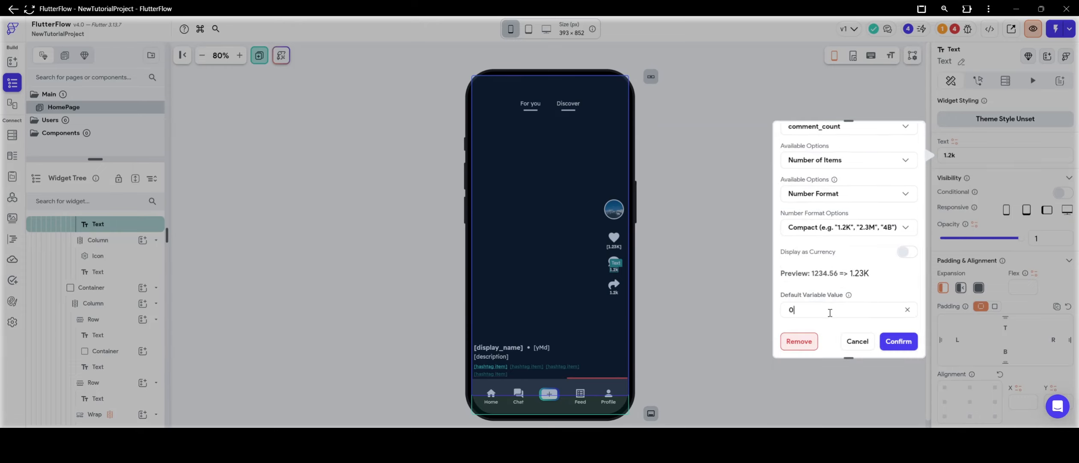
{"action": "left_click", "coordinate": [909, 340]}
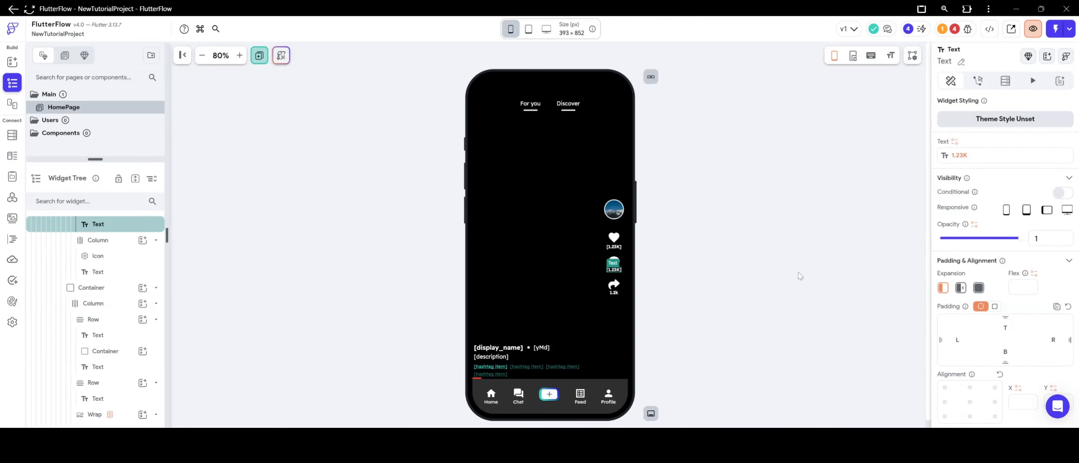
{"action": "left_click", "coordinate": [750, 262]}
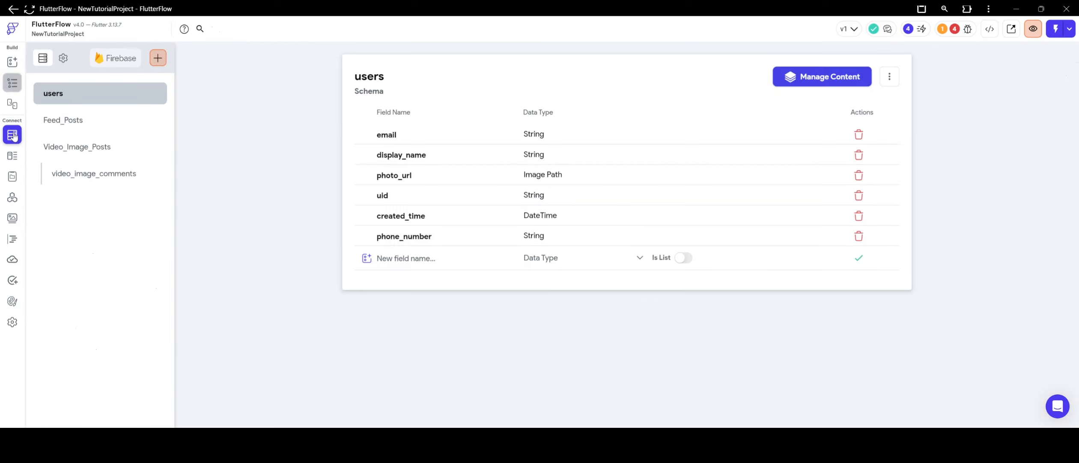
Step: Add a share_count field of type Integer to the Video_Image_Posts collection and return to the HomePage widget tree
{"action": "left_click", "coordinate": [12, 135]}
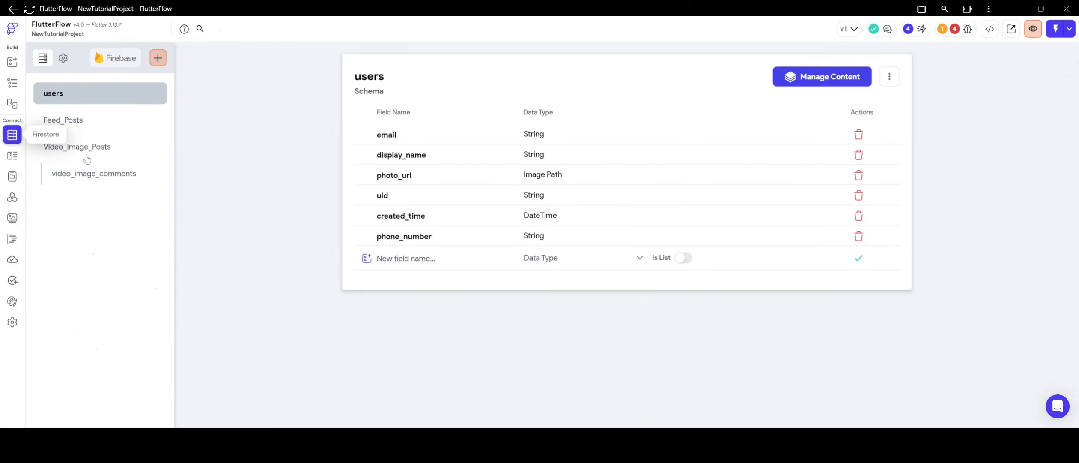
{"action": "left_click", "coordinate": [94, 150]}
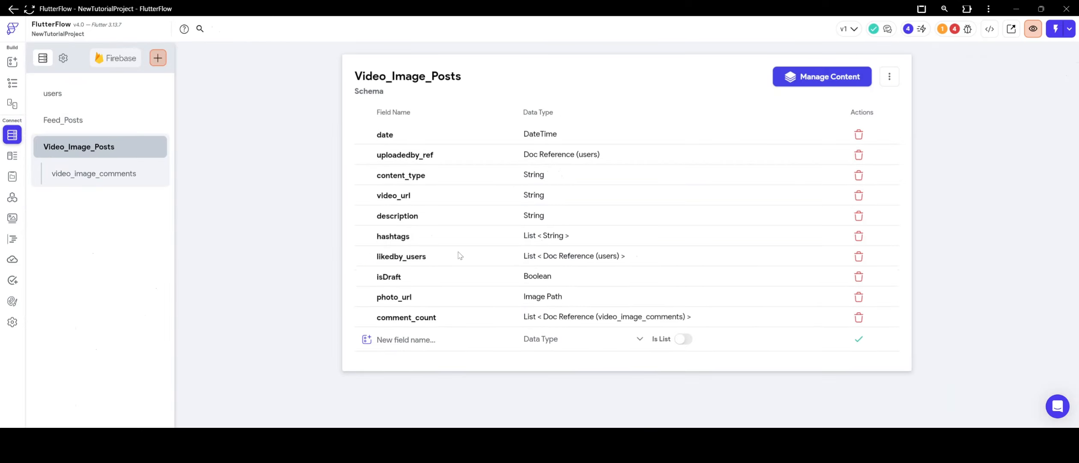
{"action": "left_click", "coordinate": [445, 342]}
{"action": "type", "text": "share_cou"}
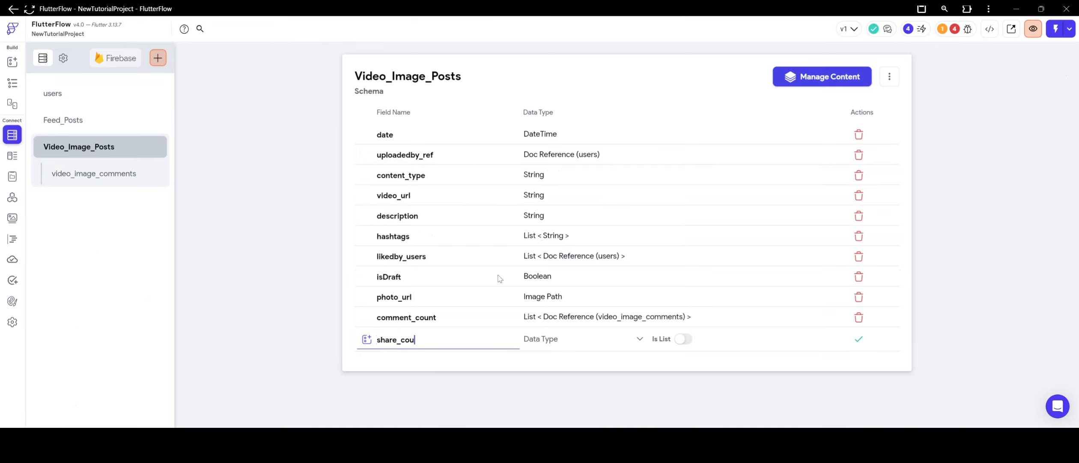
{"action": "type", "text": "nt"}
{"action": "left_click", "coordinate": [553, 345]}
{"action": "left_click", "coordinate": [583, 104]}
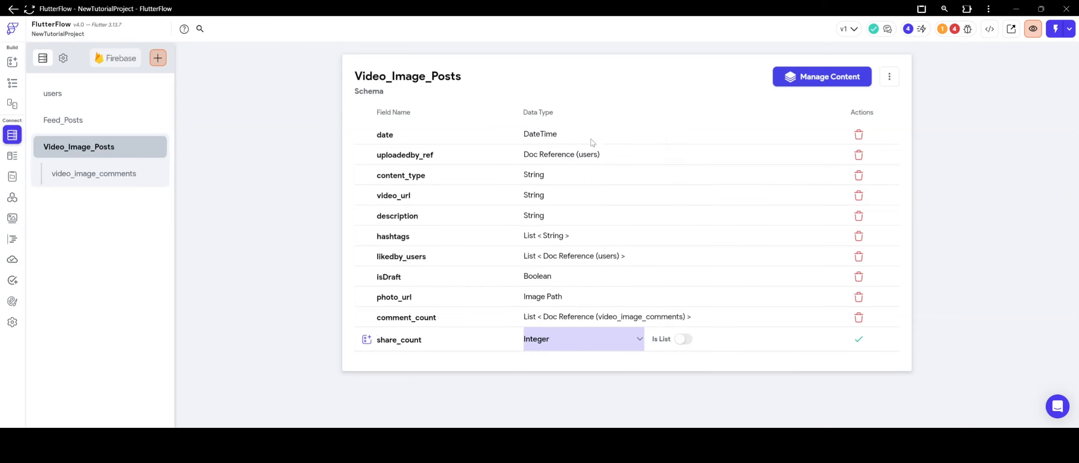
{"action": "left_click", "coordinate": [859, 339]}
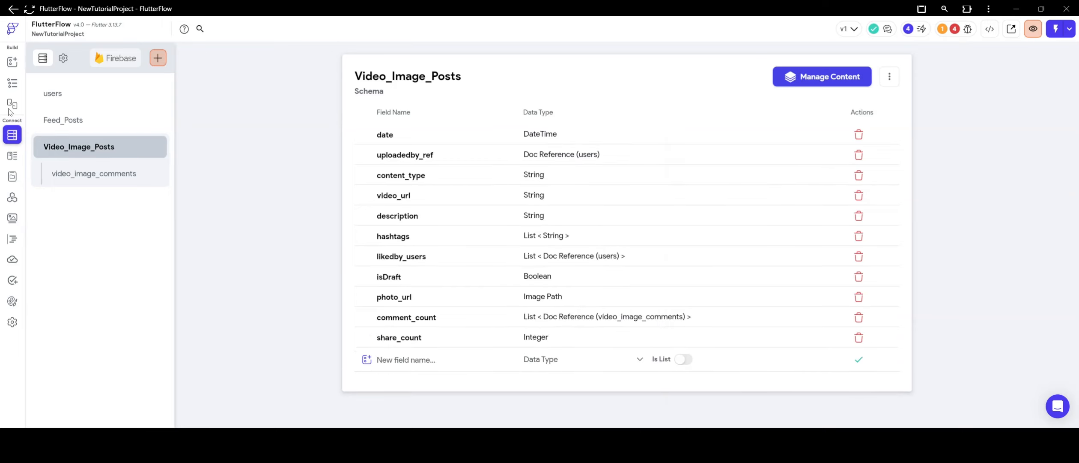
{"action": "left_click", "coordinate": [12, 83]}
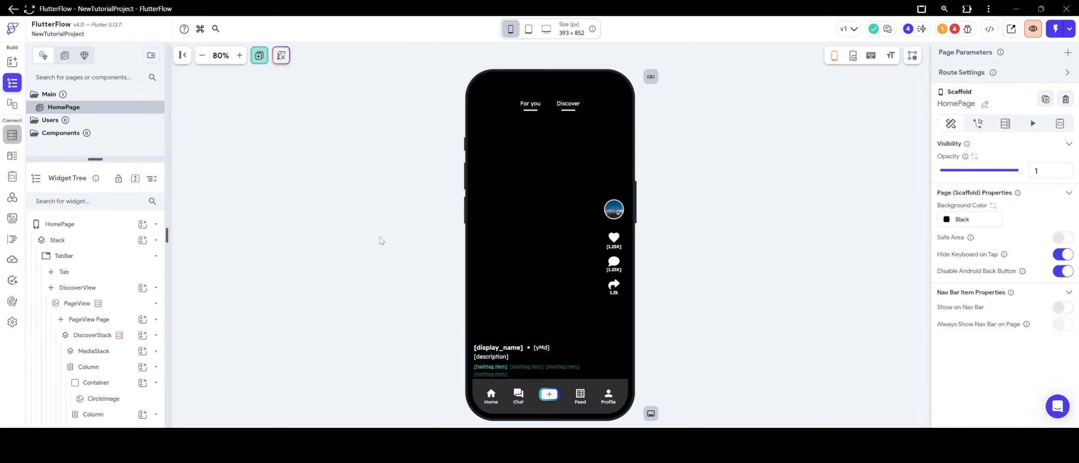
Step: Bind the count text below the share icon on HomePage to the Video_Image_Posts document's share_count
{"action": "left_click", "coordinate": [614, 292]}
{"action": "left_click", "coordinate": [955, 141]}
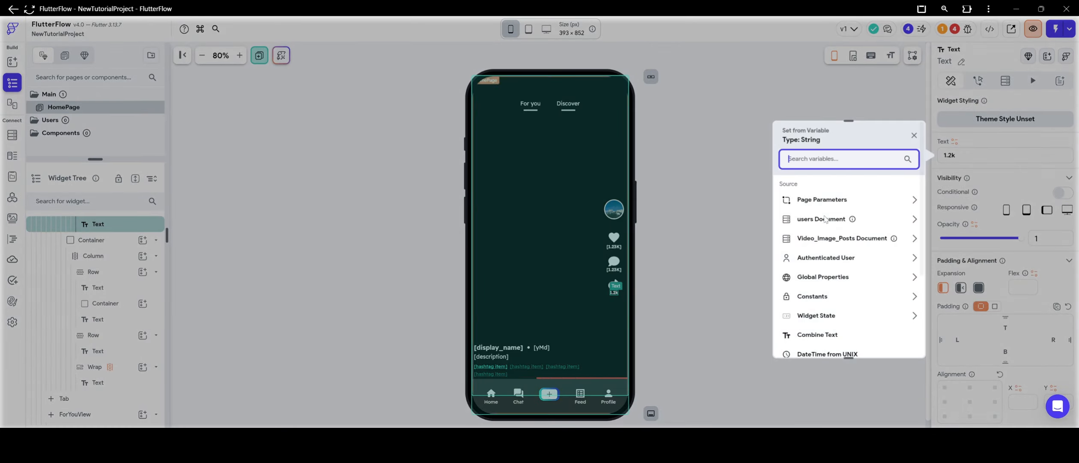
{"action": "left_click", "coordinate": [816, 243]}
{"action": "scroll", "coordinate": [843, 272], "scroll_direction": "down", "scroll_amount": 3}
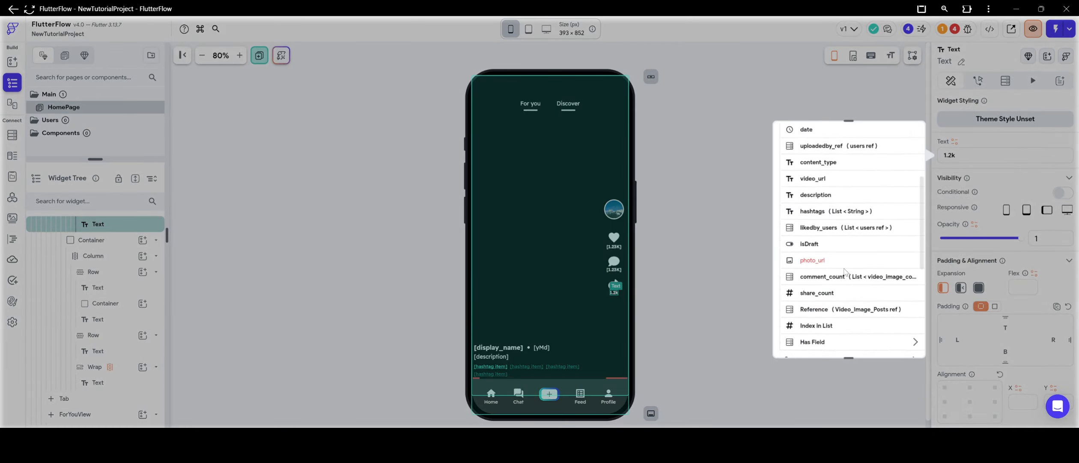
{"action": "left_click", "coordinate": [817, 258]}
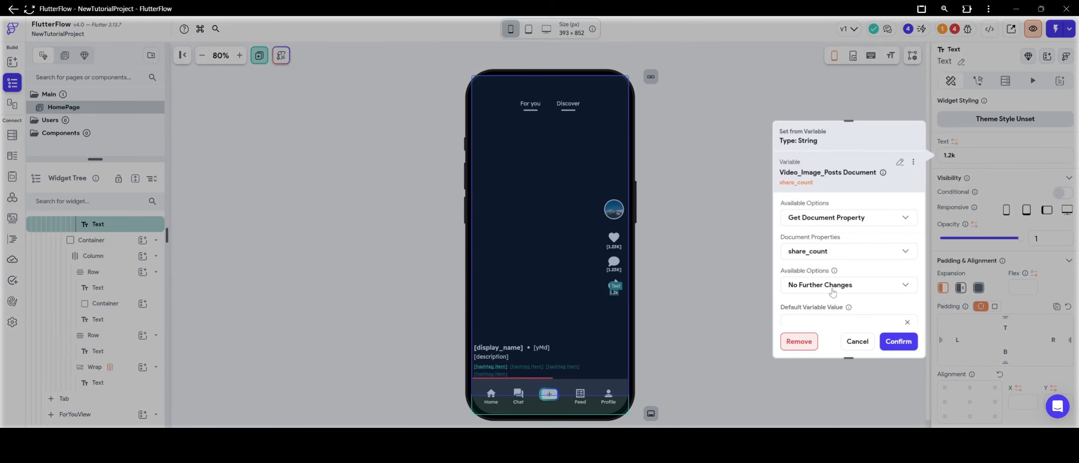
Step: Apply the Compact number format to the share count with a default value of 0 and confirm the binding
{"action": "left_click", "coordinate": [833, 285]}
{"action": "left_click", "coordinate": [813, 259]}
{"action": "left_click", "coordinate": [837, 274]}
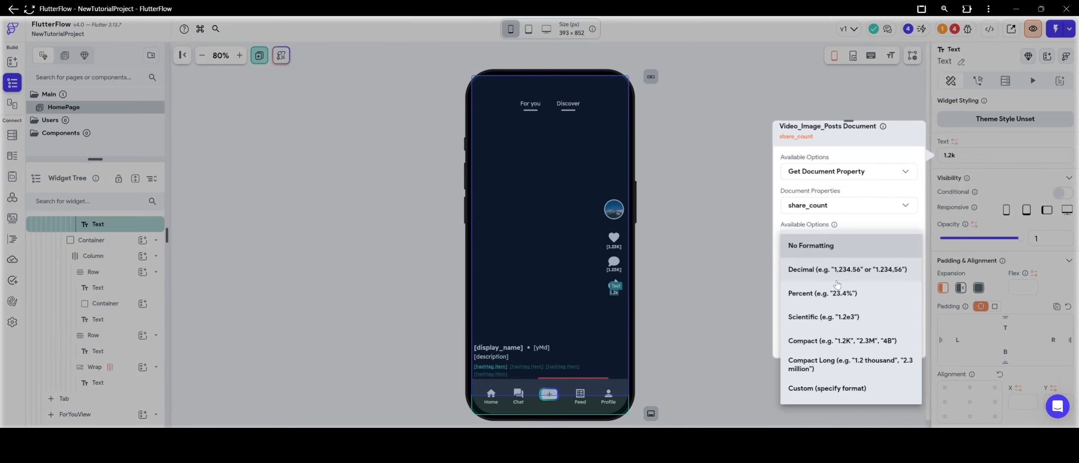
{"action": "left_click", "coordinate": [839, 336]}
{"action": "scroll", "coordinate": [835, 295], "scroll_direction": "down", "scroll_amount": 2}
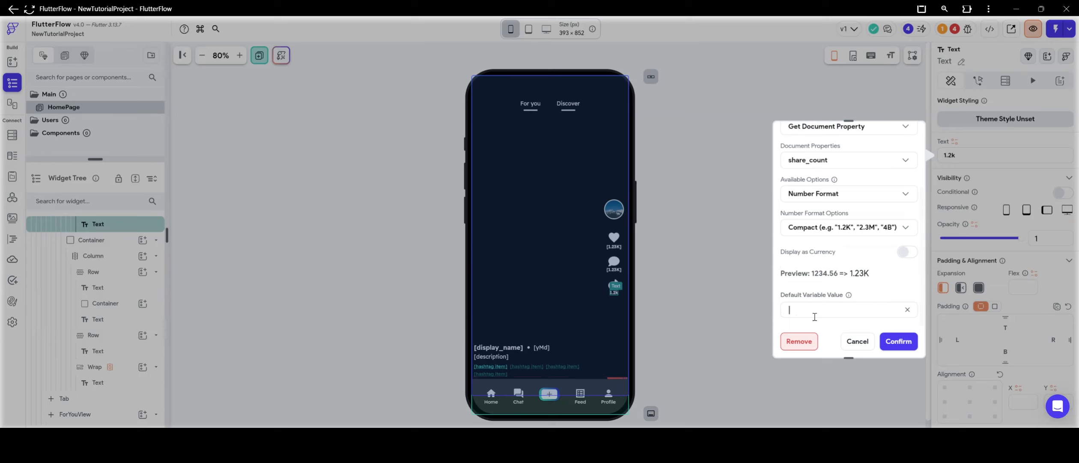
{"action": "left_click", "coordinate": [815, 310]}
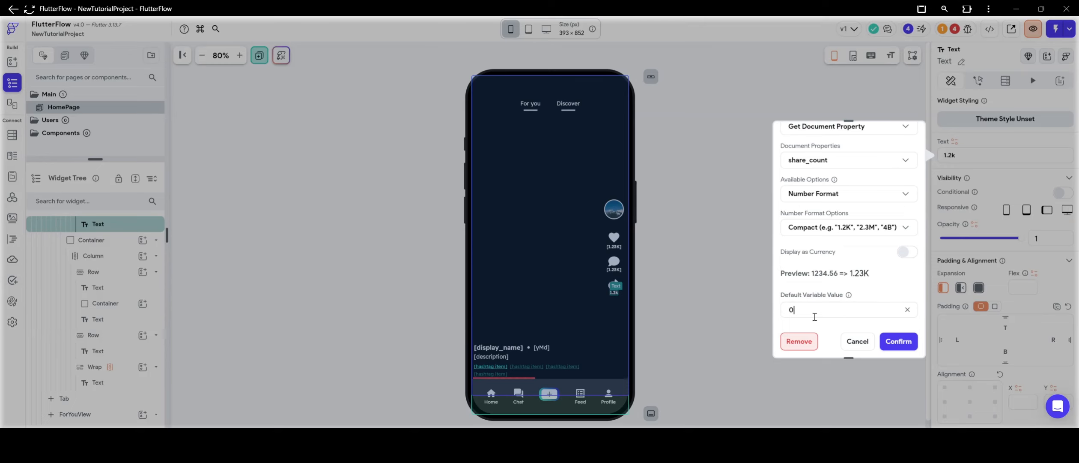
{"action": "left_click", "coordinate": [898, 341]}
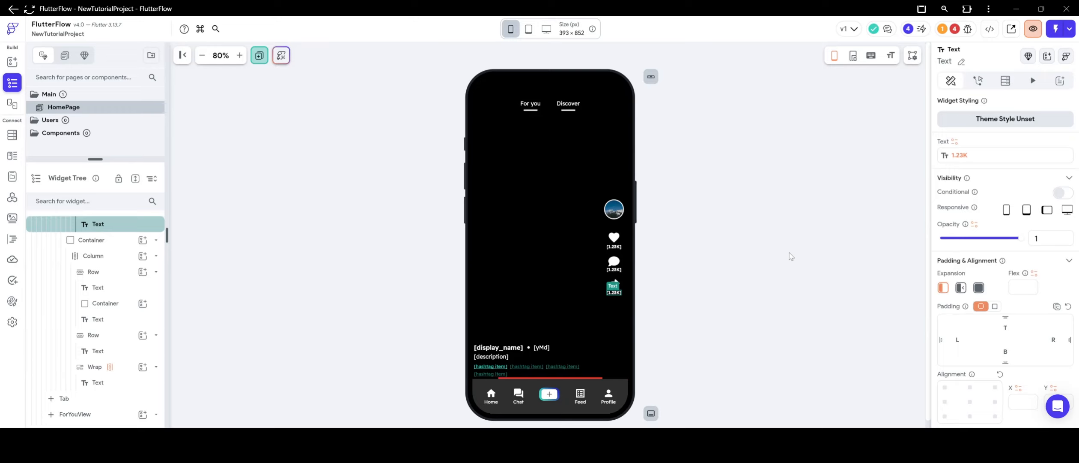
{"action": "left_click", "coordinate": [314, 205]}
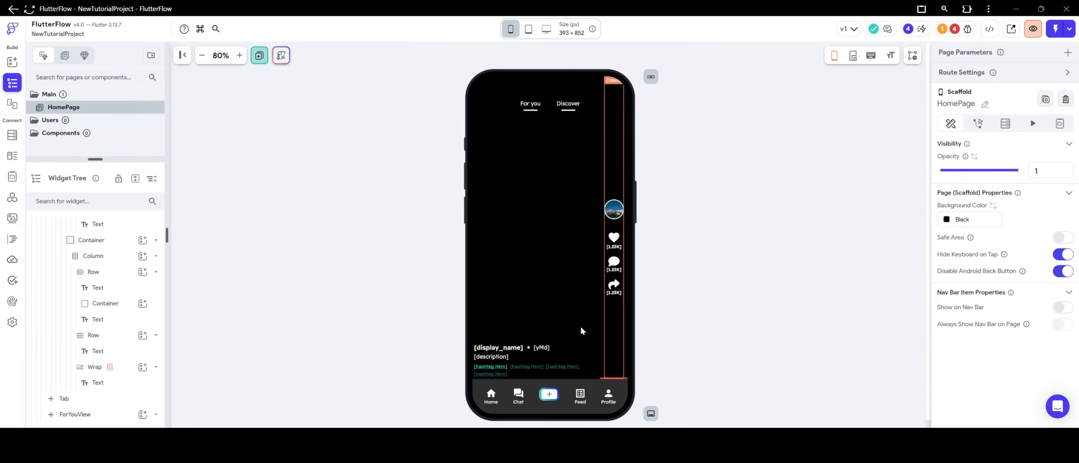
Step: Collapse DiscoverView in the widget tree and select the PageView under ForYouView
{"action": "scroll", "coordinate": [106, 300], "scroll_direction": "up", "scroll_amount": 10}
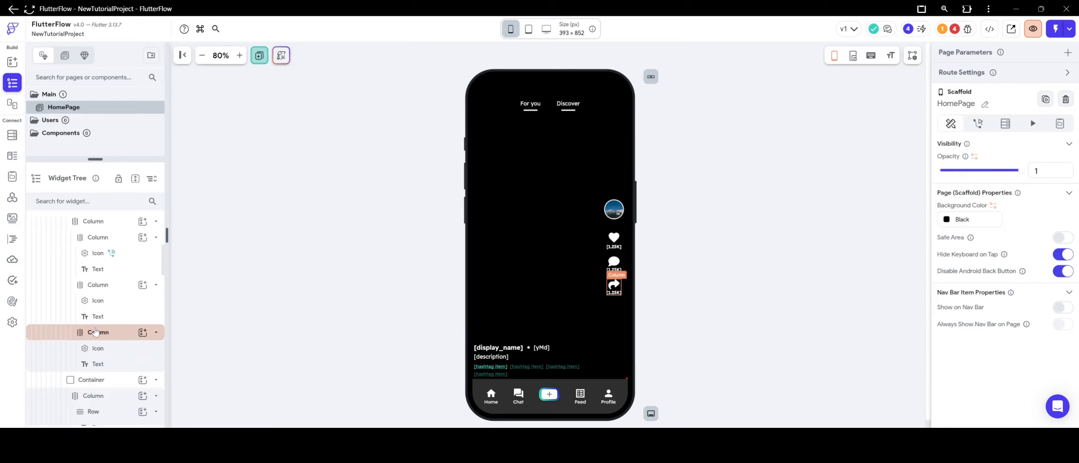
{"action": "scroll", "coordinate": [112, 319], "scroll_direction": "down", "scroll_amount": 2}
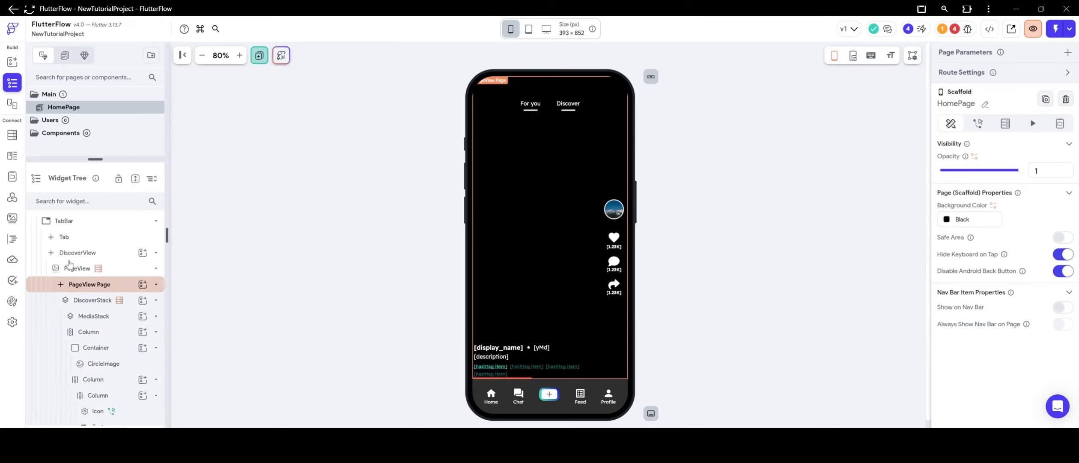
{"action": "left_click", "coordinate": [157, 255]}
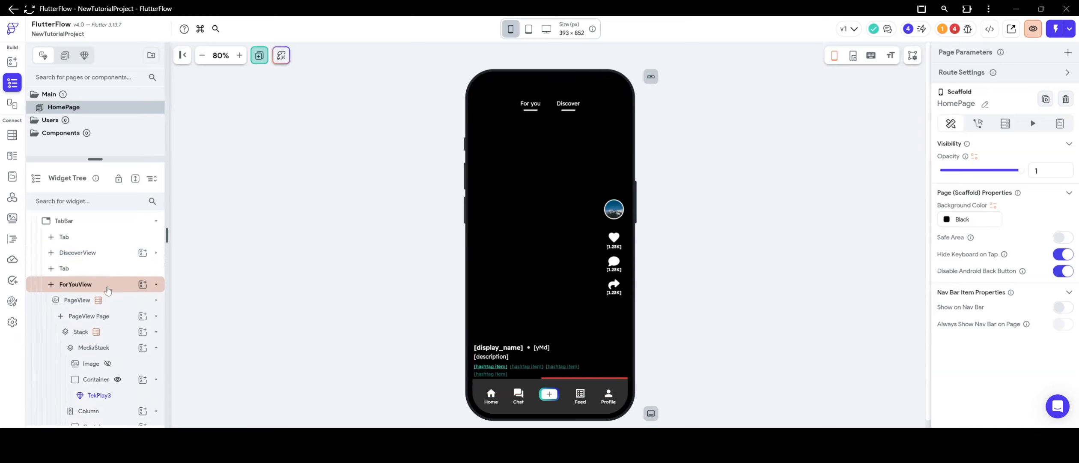
{"action": "left_click", "coordinate": [85, 300]}
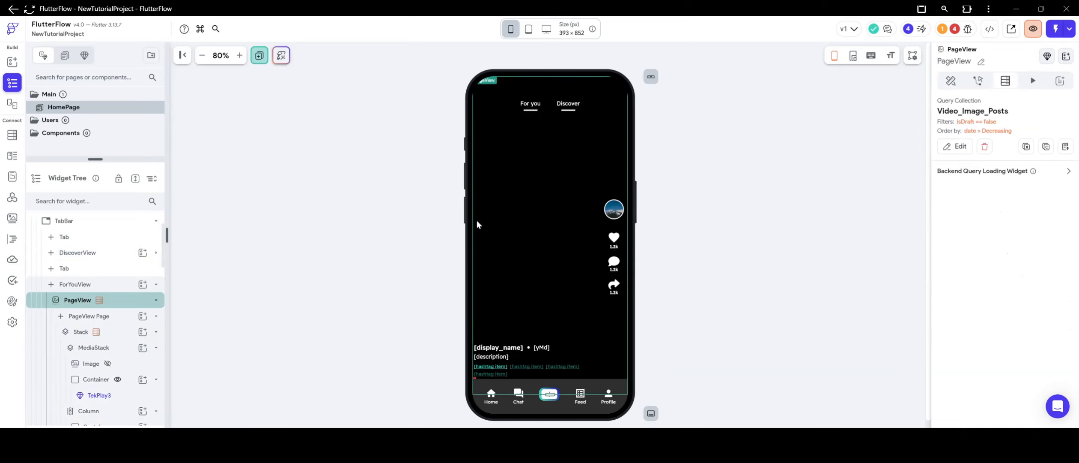
Step: Add an On Tap conditional action to the heart icon in the ForYouView PageView
{"action": "left_click", "coordinate": [614, 237]}
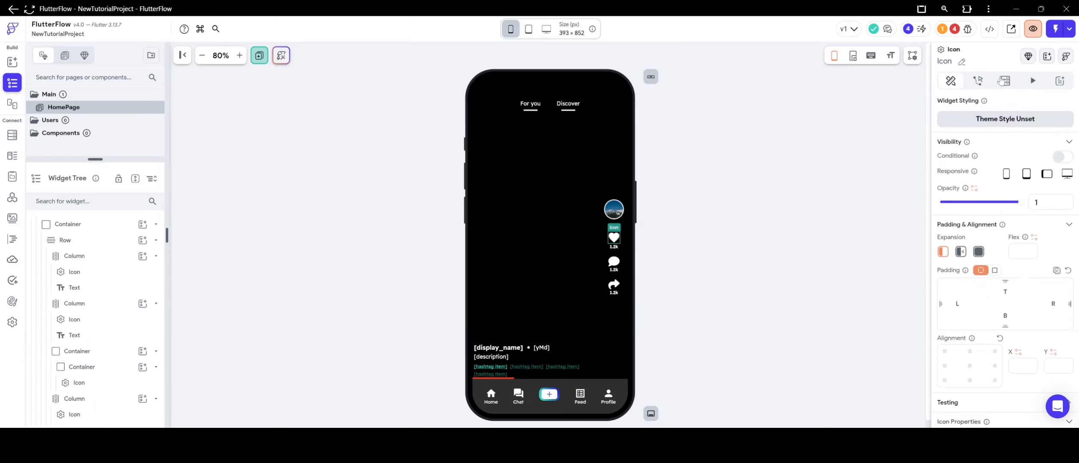
{"action": "left_click", "coordinate": [978, 80]}
{"action": "left_click", "coordinate": [1047, 134]}
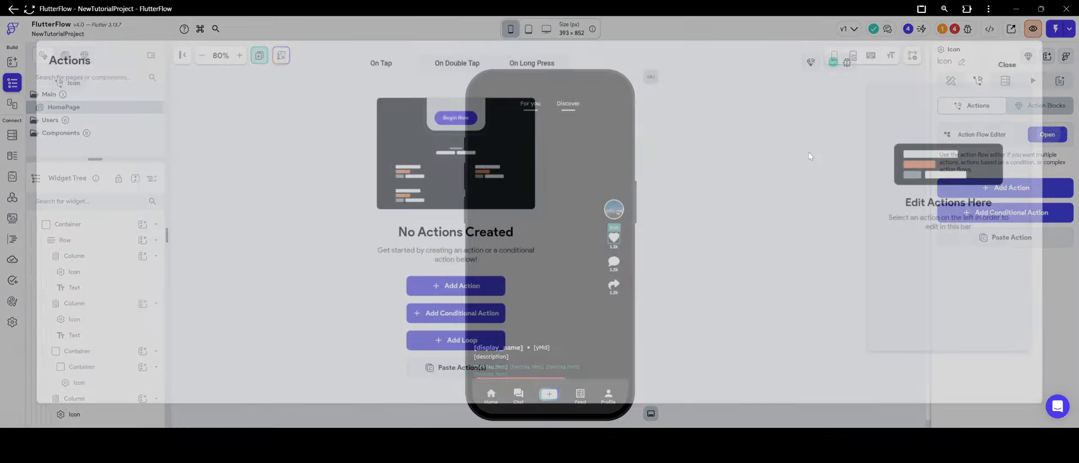
{"action": "left_click", "coordinate": [455, 311]}
Step: Base the condition on the Video_Image_Posts document's likedby_users list using List Contains Item
{"action": "scroll", "coordinate": [809, 272], "scroll_direction": "down", "scroll_amount": 2}
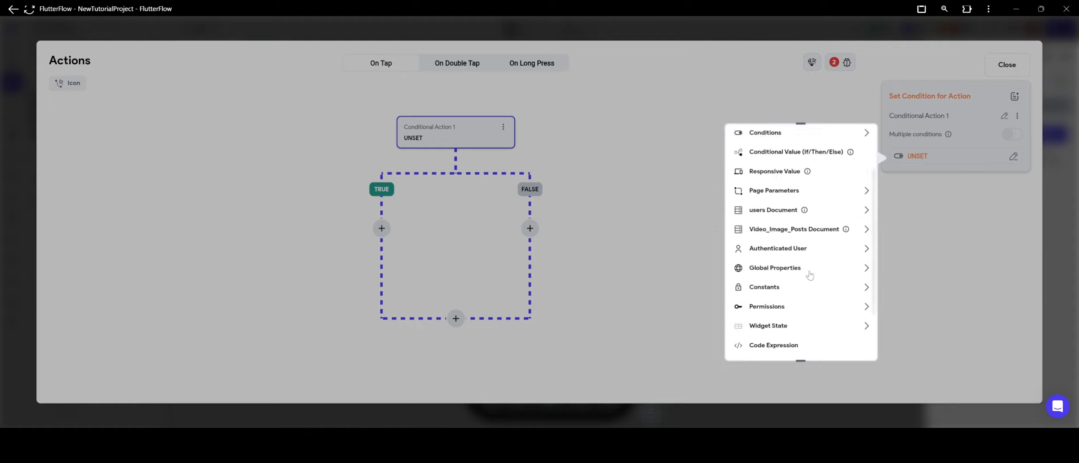
{"action": "left_click", "coordinate": [788, 232]}
{"action": "scroll", "coordinate": [795, 252], "scroll_direction": "down", "scroll_amount": 2}
{"action": "scroll", "coordinate": [795, 252], "scroll_direction": "down", "scroll_amount": 1}
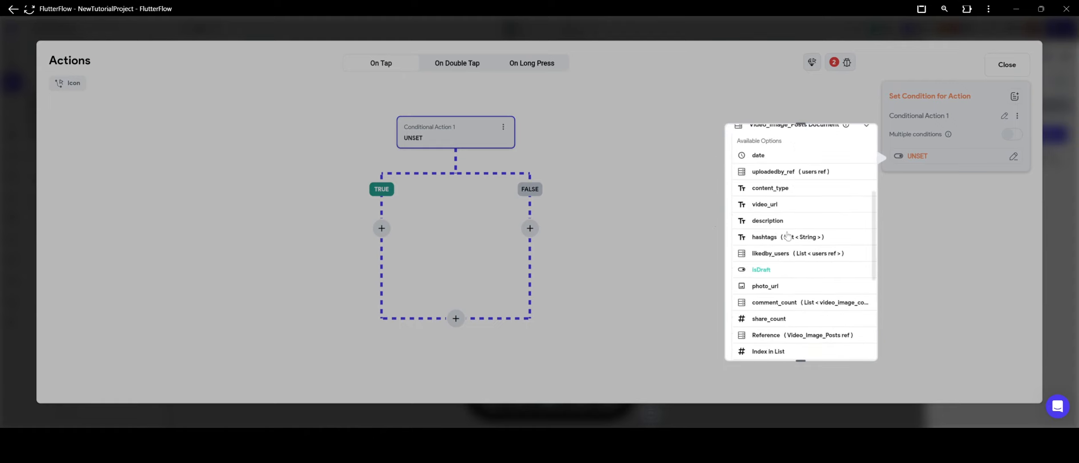
{"action": "left_click", "coordinate": [770, 253]}
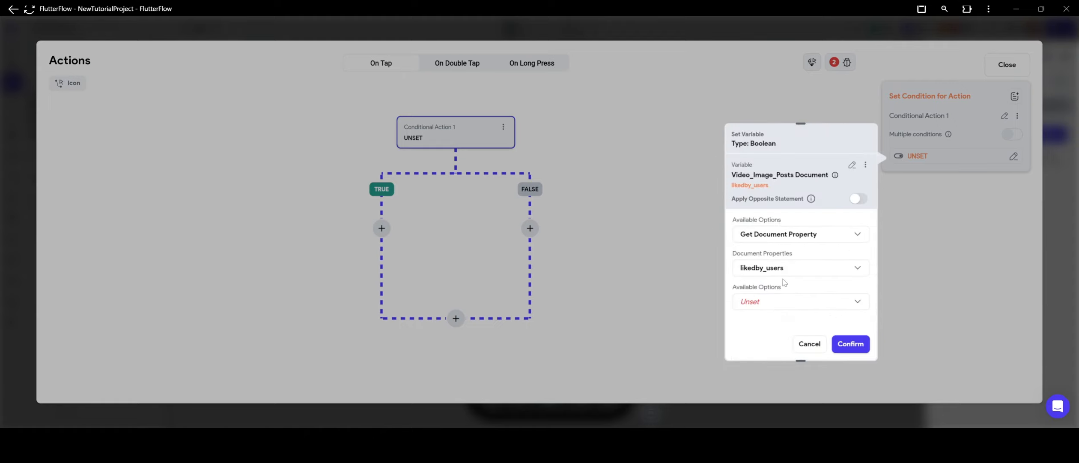
{"action": "left_click", "coordinate": [787, 307]}
{"action": "left_click", "coordinate": [788, 244]}
Step: Set the item to look for in likedby_users to the users document's Reference and confirm the condition
{"action": "left_click", "coordinate": [782, 317]}
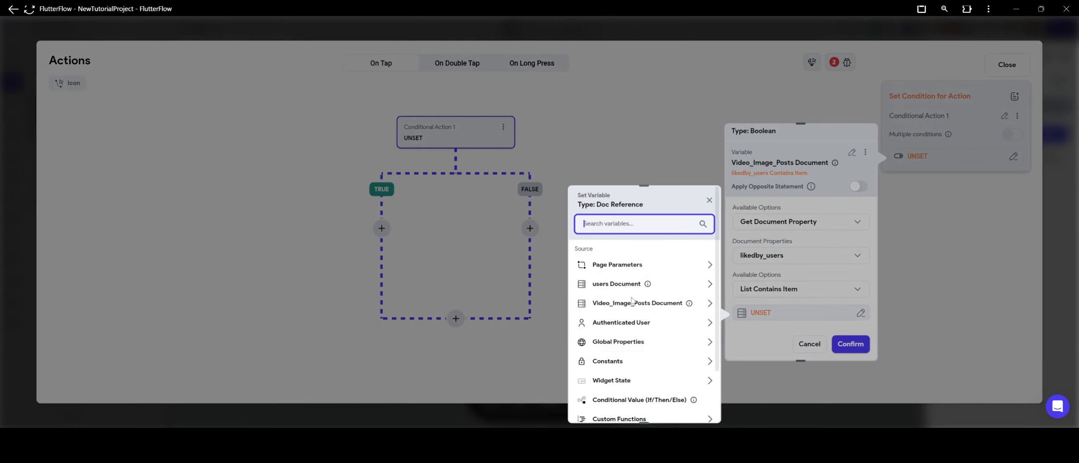
{"action": "left_click", "coordinate": [632, 285]}
{"action": "scroll", "coordinate": [634, 300], "scroll_direction": "down", "scroll_amount": 5}
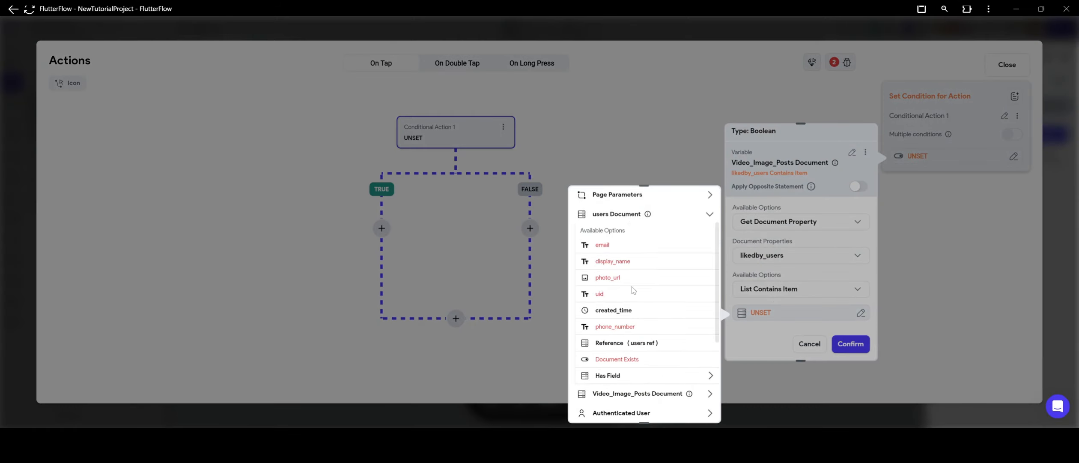
{"action": "scroll", "coordinate": [635, 308], "scroll_direction": "up", "scroll_amount": 2}
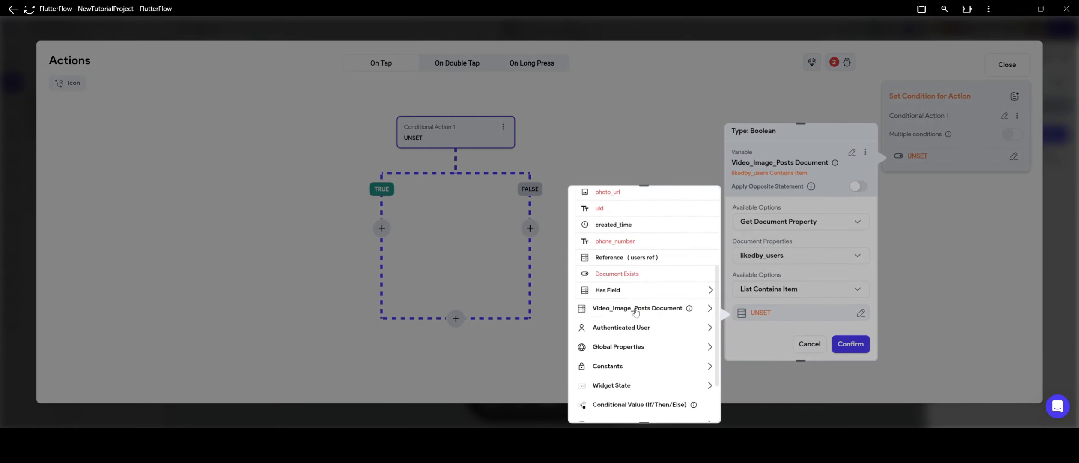
{"action": "left_click", "coordinate": [631, 257]}
{"action": "left_click", "coordinate": [699, 406]}
{"action": "left_click", "coordinate": [851, 343]}
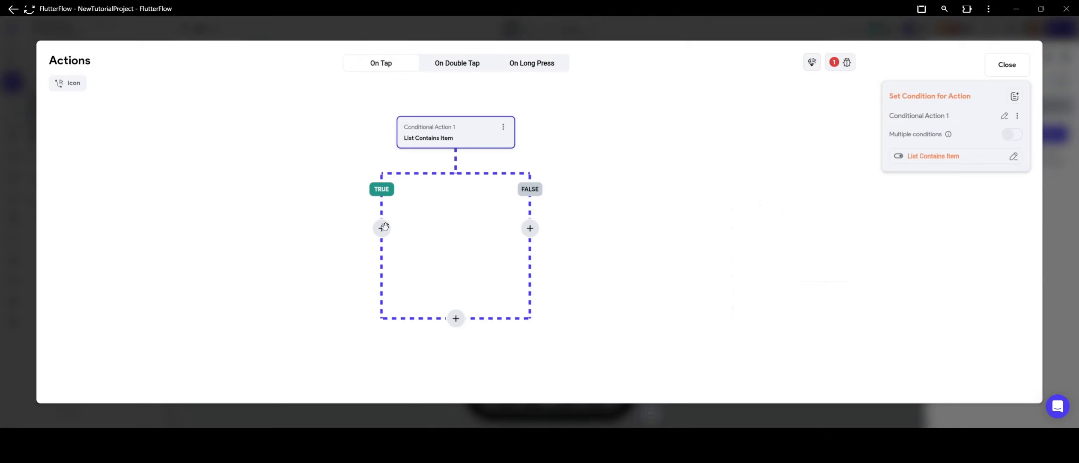
Step: Add a Firestore Update Document action to the TRUE branch of the condition
{"action": "left_click", "coordinate": [382, 228]}
{"action": "left_click", "coordinate": [381, 251]}
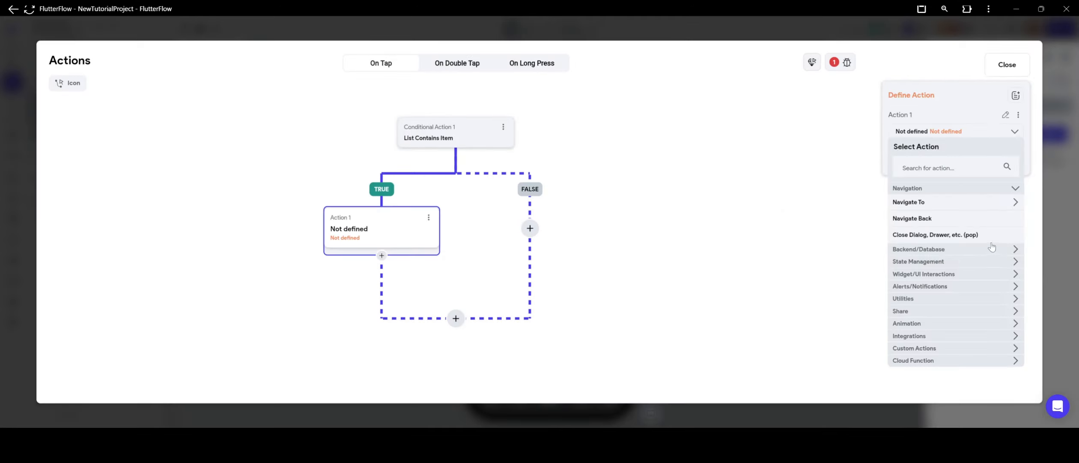
{"action": "left_click", "coordinate": [939, 253]}
{"action": "left_click", "coordinate": [931, 266]}
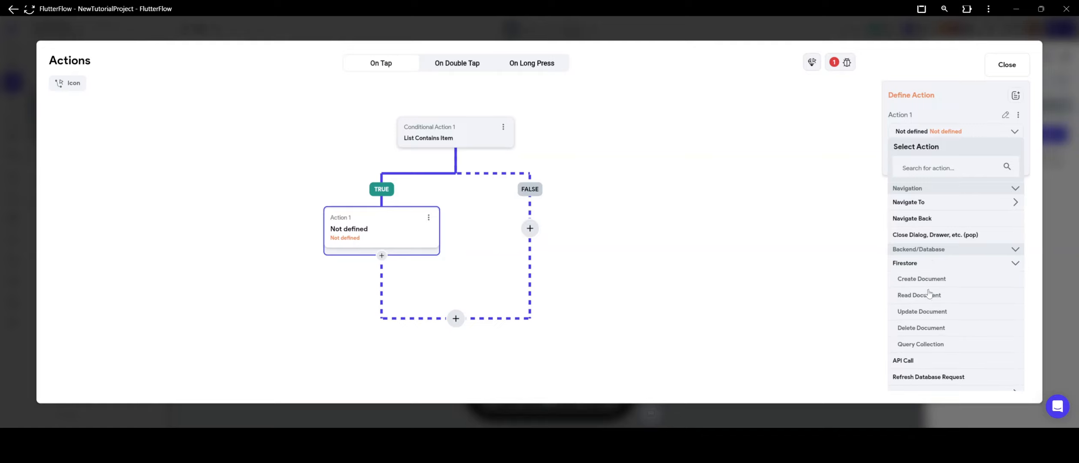
{"action": "left_click", "coordinate": [923, 312]}
{"action": "left_click", "coordinate": [925, 171]}
{"action": "left_click", "coordinate": [790, 253]}
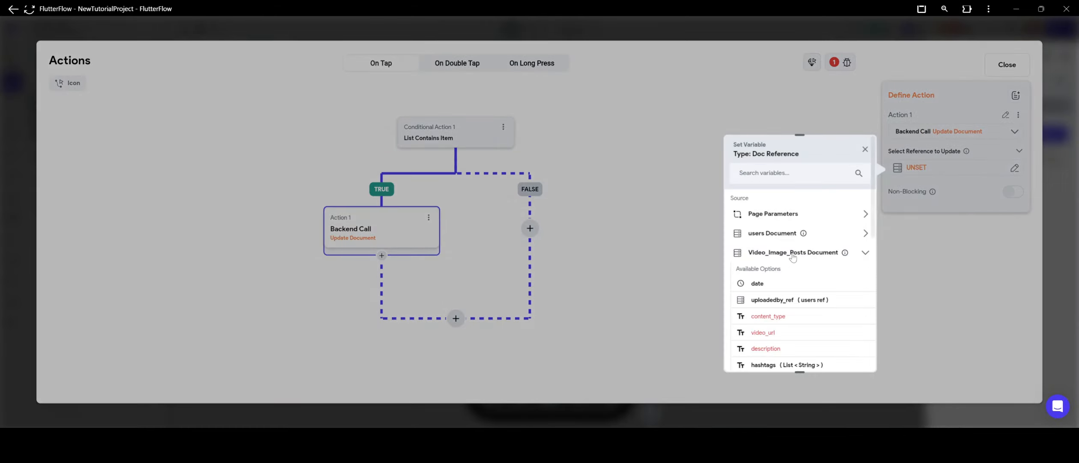
{"action": "scroll", "coordinate": [792, 257], "scroll_direction": "down", "scroll_amount": 5}
{"action": "scroll", "coordinate": [787, 254], "scroll_direction": "up", "scroll_amount": 1}
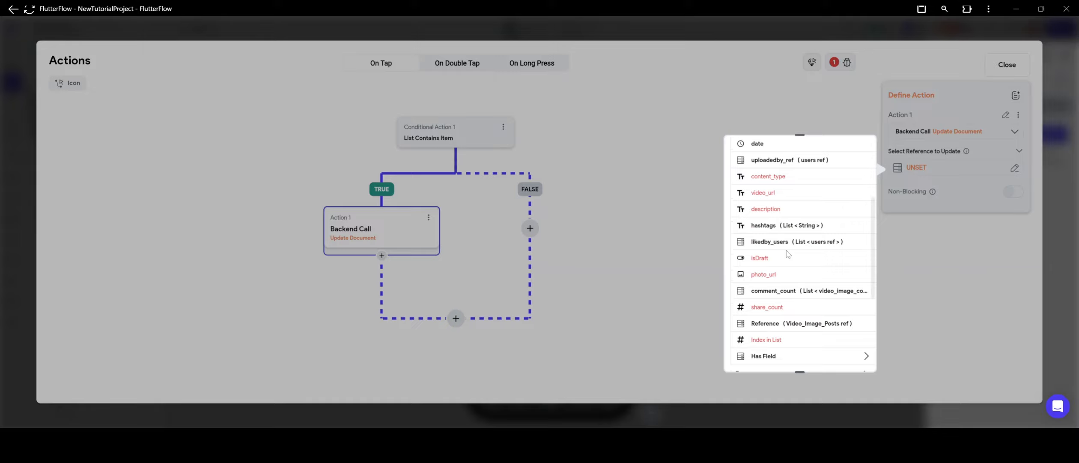
{"action": "left_click", "coordinate": [771, 242]}
{"action": "left_click", "coordinate": [783, 300]}
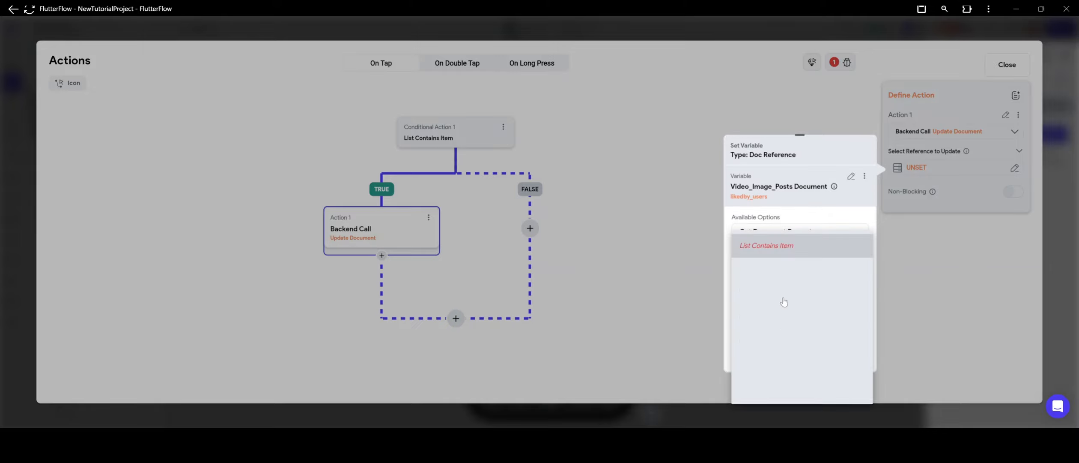
{"action": "left_click", "coordinate": [783, 300]}
{"action": "left_click", "coordinate": [805, 356]}
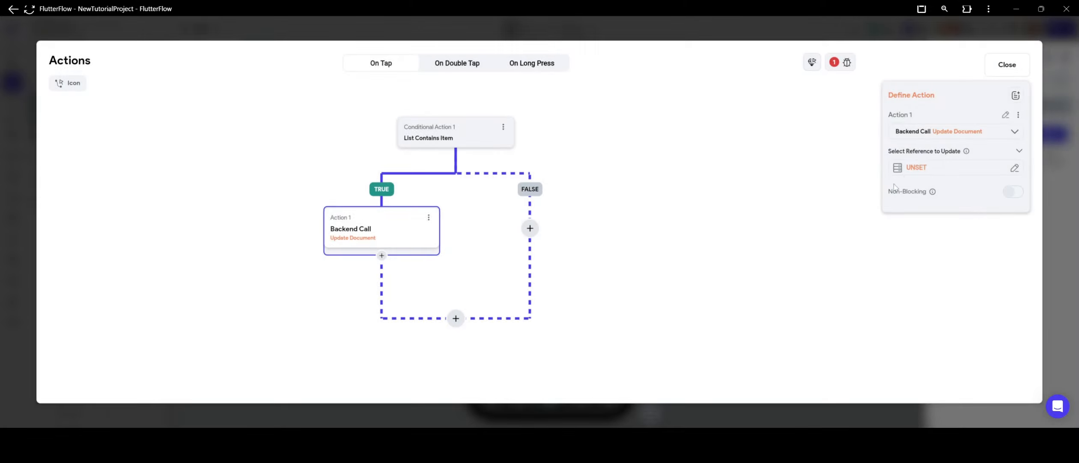
Step: Set the reference to update to the Video_Image_Posts document's Reference
{"action": "left_click", "coordinate": [917, 167]}
{"action": "scroll", "coordinate": [805, 253], "scroll_direction": "down", "scroll_amount": 5}
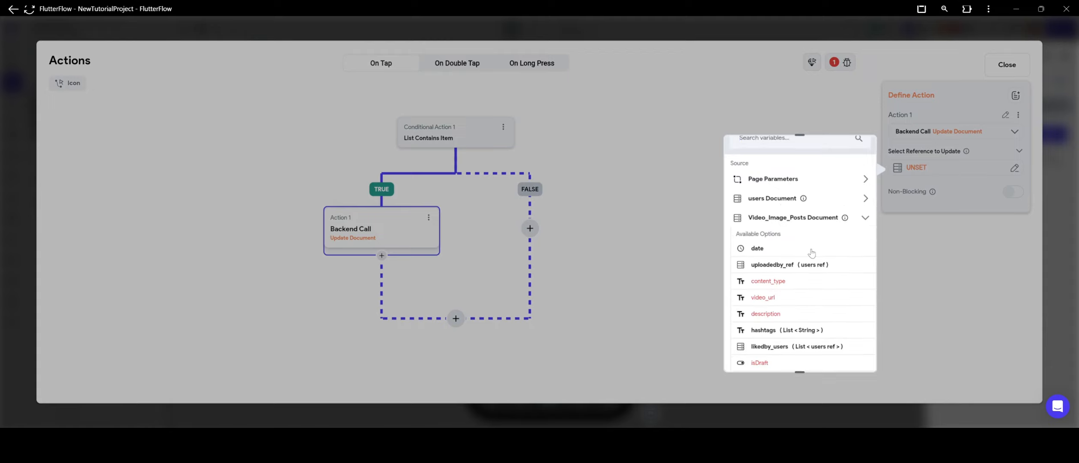
{"action": "left_click", "coordinate": [793, 219]}
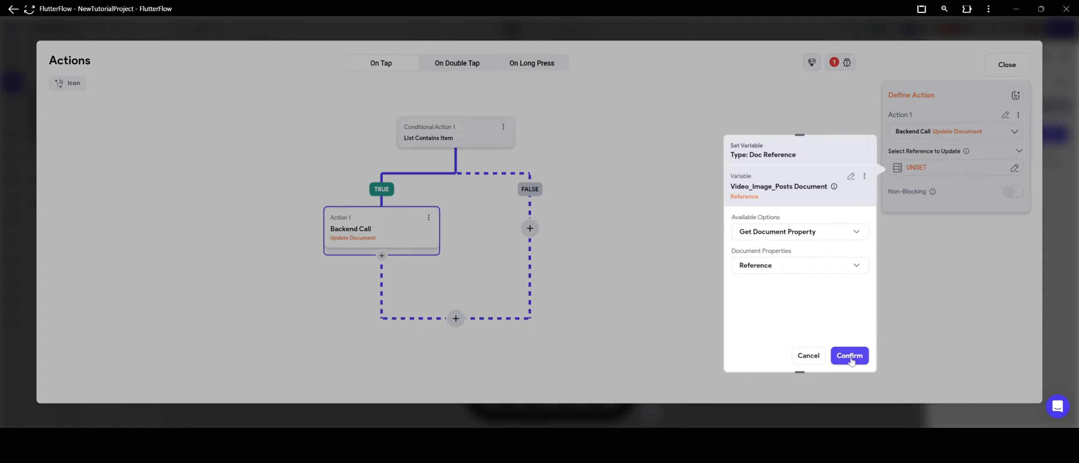
{"action": "left_click", "coordinate": [850, 355]}
Step: Add the likedby_users field to the update and set its list update type to Remove from Set
{"action": "left_click", "coordinate": [916, 201]}
{"action": "left_click", "coordinate": [929, 226]}
{"action": "left_click", "coordinate": [935, 262]}
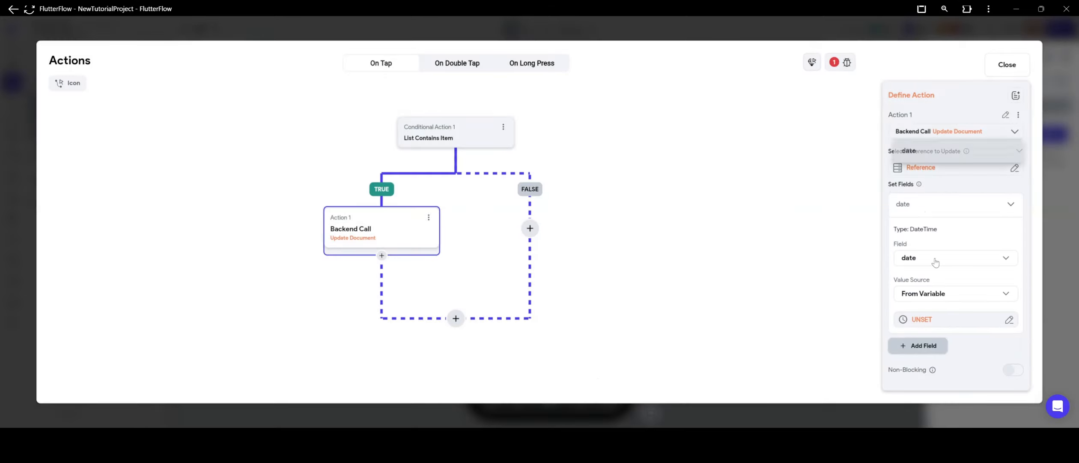
{"action": "left_click", "coordinate": [932, 292]}
{"action": "left_click", "coordinate": [933, 303]}
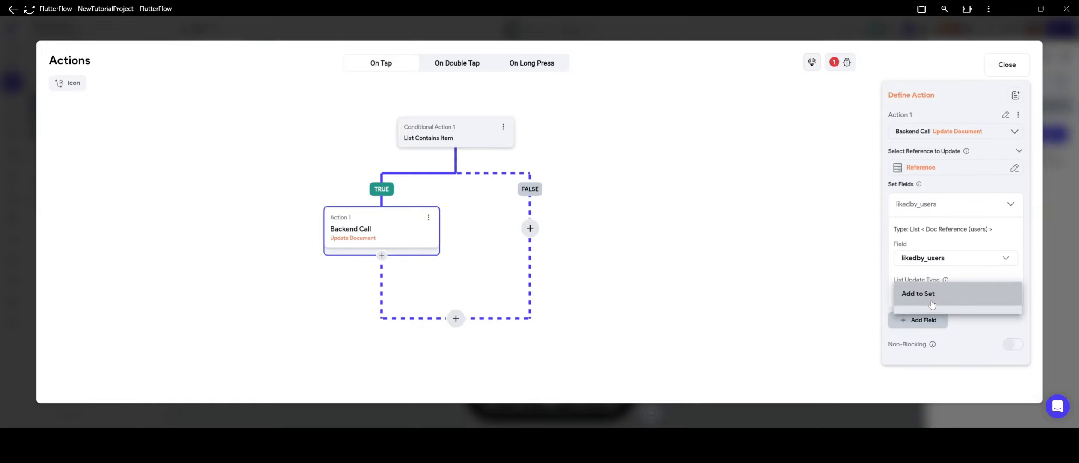
{"action": "left_click", "coordinate": [934, 318]}
Step: Set the value removed from likedby_users to the authenticated user's User Reference
{"action": "left_click", "coordinate": [937, 321]}
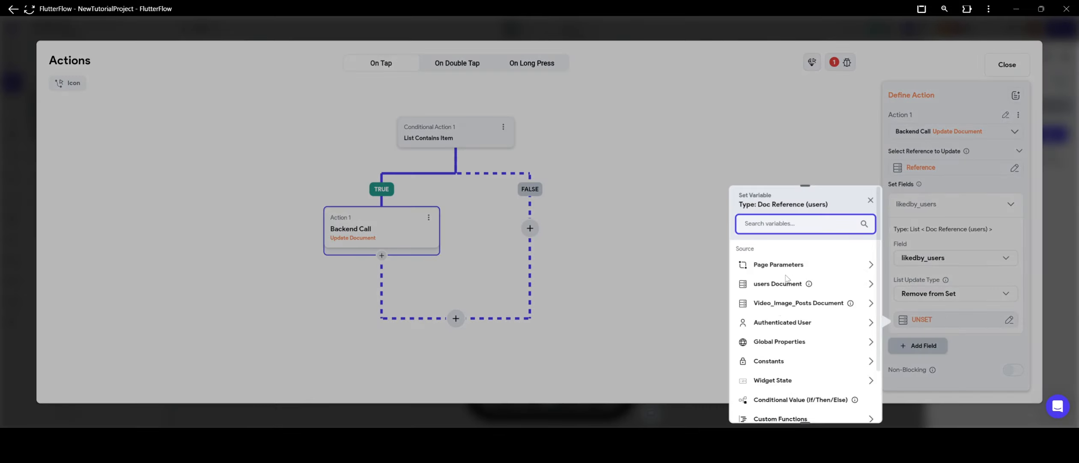
{"action": "left_click", "coordinate": [790, 322]}
{"action": "scroll", "coordinate": [791, 324], "scroll_direction": "down", "scroll_amount": 3}
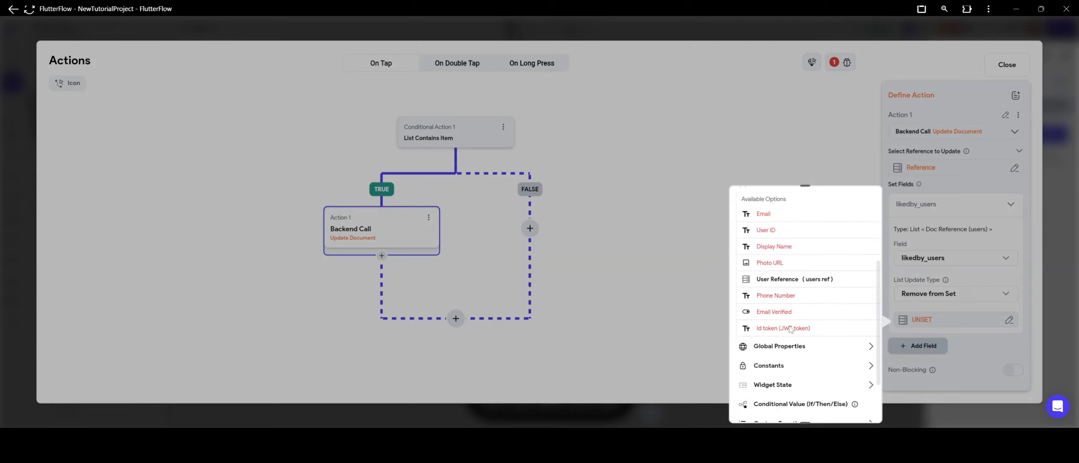
{"action": "left_click", "coordinate": [791, 282]}
{"action": "key", "text": "Return"}
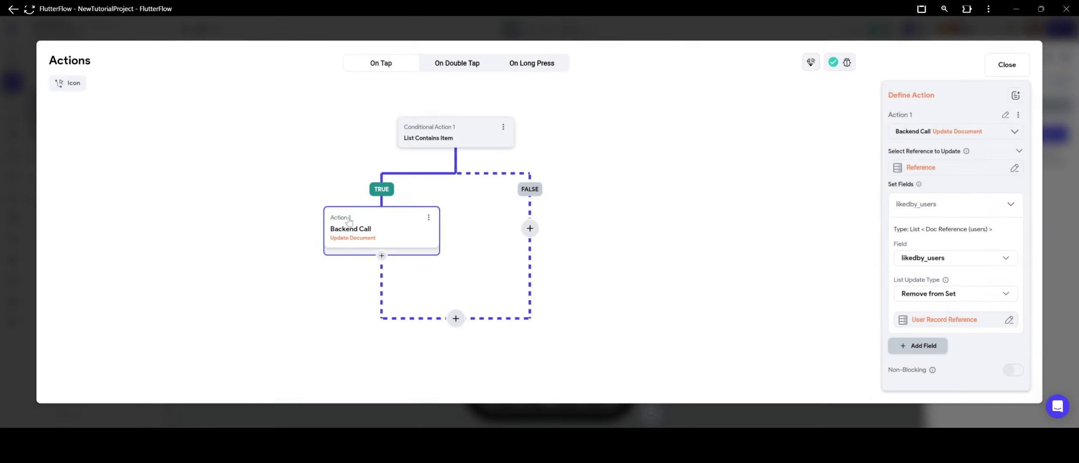
Step: Copy the TRUE branch's Update Document action into the FALSE branch and set its list update type to Add to Set
{"action": "left_click", "coordinate": [428, 217]}
{"action": "left_click", "coordinate": [364, 232]}
{"action": "left_click", "coordinate": [530, 227]}
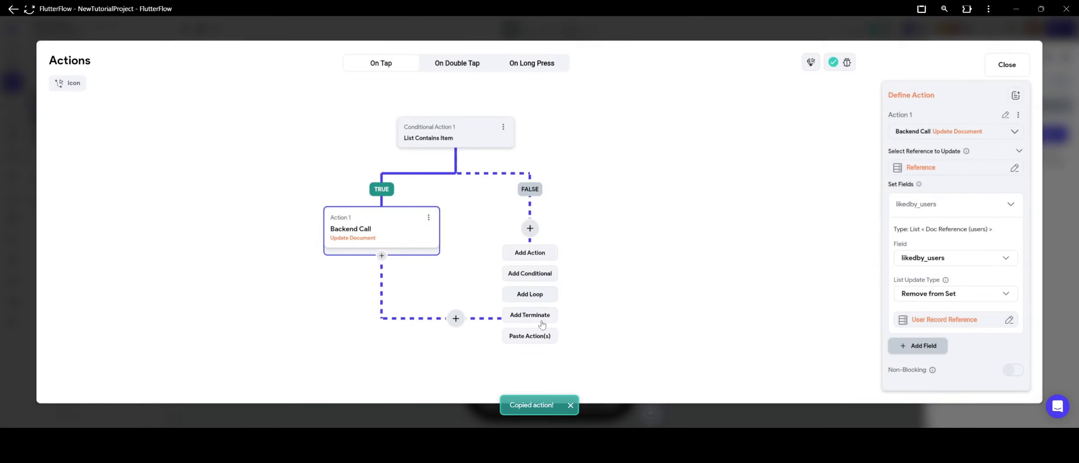
{"action": "left_click", "coordinate": [533, 337]}
{"action": "left_click", "coordinate": [909, 296]}
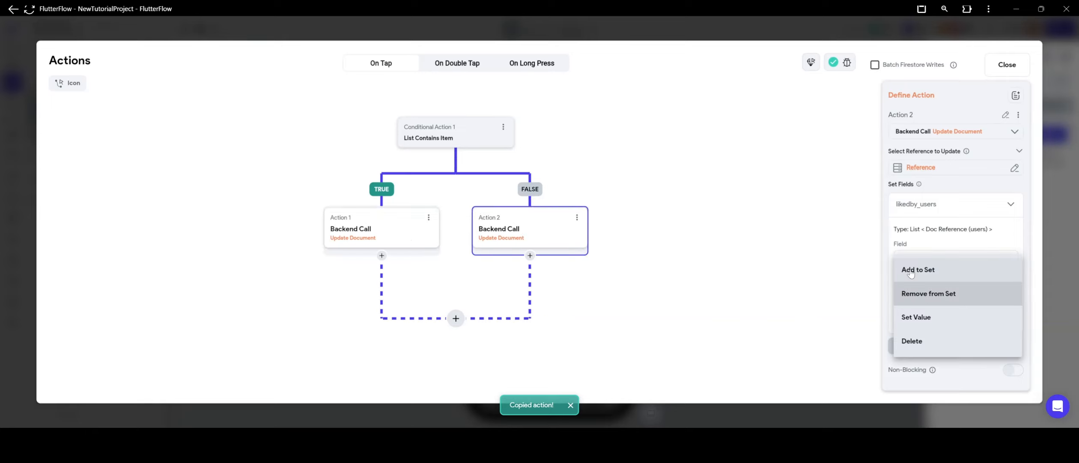
{"action": "left_click", "coordinate": [917, 267]}
Step: End both the FALSE and TRUE branches with a Terminate action and close the action flow editor
{"action": "left_click", "coordinate": [536, 257]}
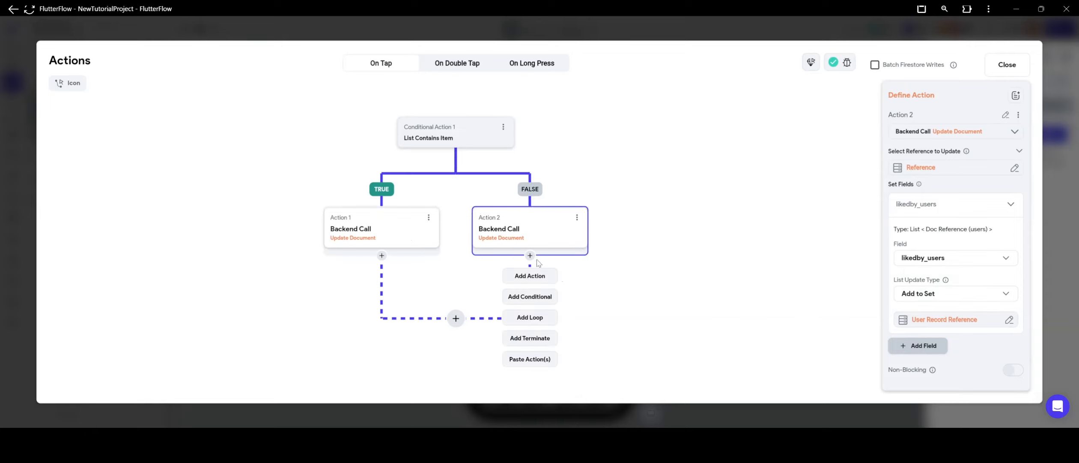
{"action": "left_click", "coordinate": [553, 338]}
{"action": "left_click", "coordinate": [381, 255]}
{"action": "left_click", "coordinate": [386, 338]}
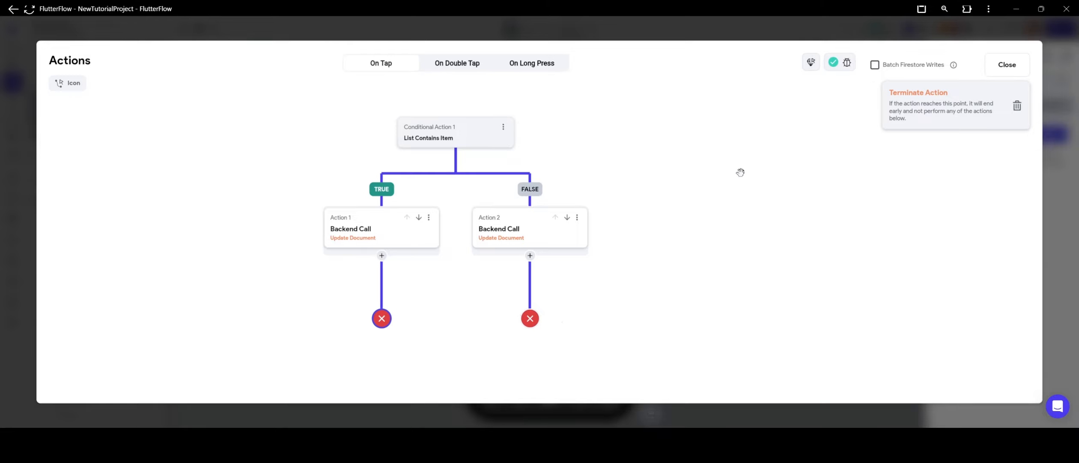
{"action": "left_click", "coordinate": [1061, 205]}
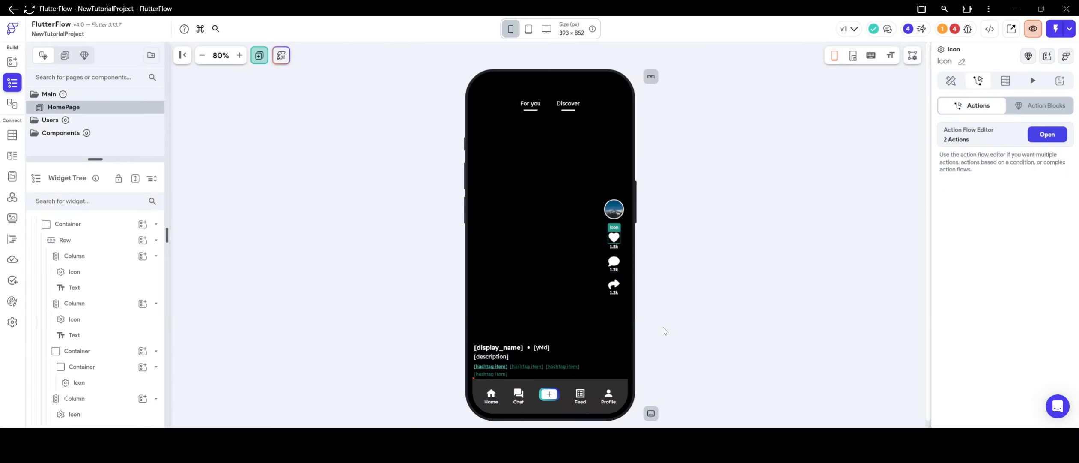
Step: Bind the heart icon's color to a Conditional Value (If/Then/Else)
{"action": "left_click", "coordinate": [951, 80]}
{"action": "scroll", "coordinate": [1041, 365], "scroll_direction": "down", "scroll_amount": 3}
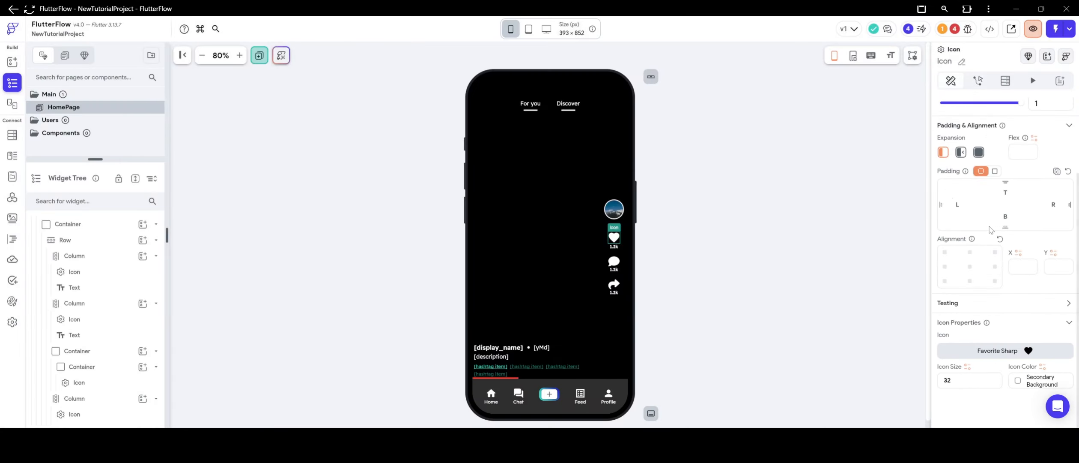
{"action": "left_click", "coordinate": [1042, 365]}
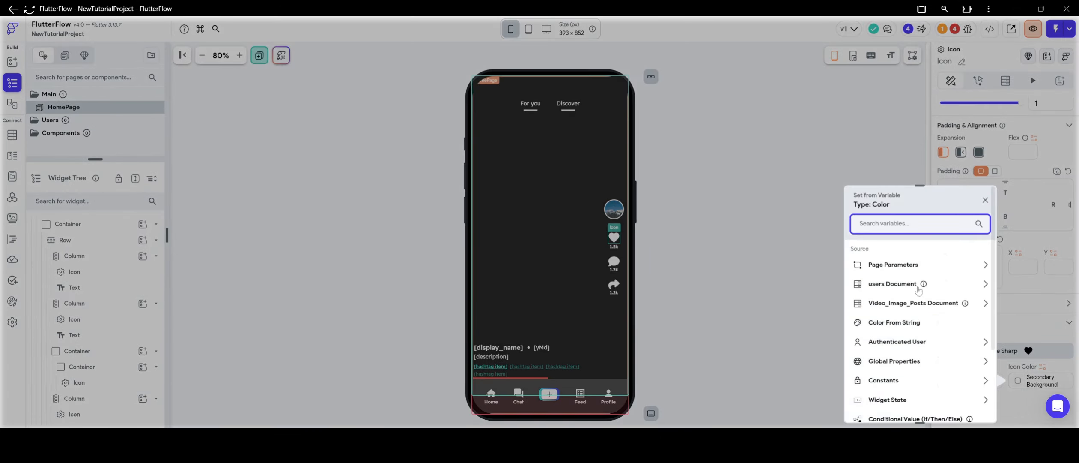
{"action": "left_click", "coordinate": [903, 307]}
{"action": "scroll", "coordinate": [903, 308], "scroll_direction": "down", "scroll_amount": 3}
{"action": "scroll", "coordinate": [905, 306], "scroll_direction": "up", "scroll_amount": 3}
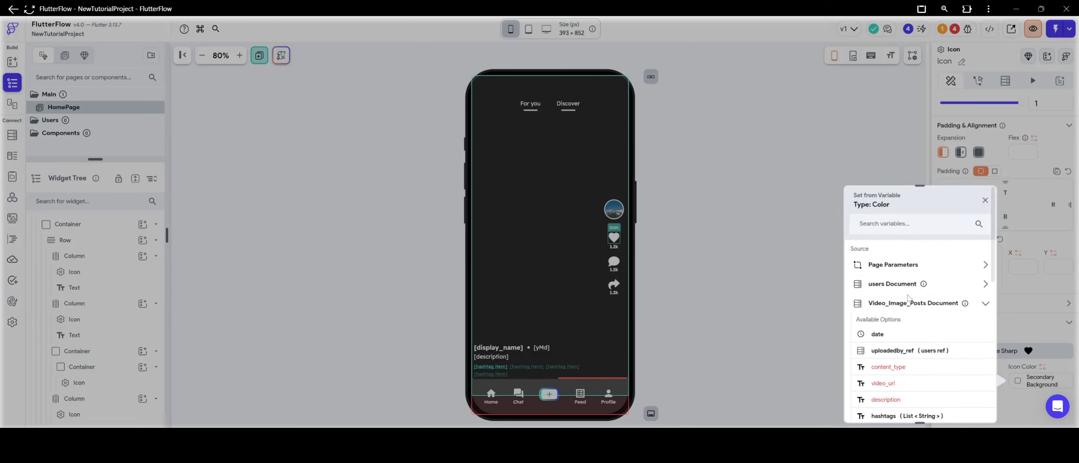
{"action": "left_click", "coordinate": [904, 305]}
{"action": "scroll", "coordinate": [908, 305], "scroll_direction": "down", "scroll_amount": 3}
{"action": "left_click", "coordinate": [902, 315]}
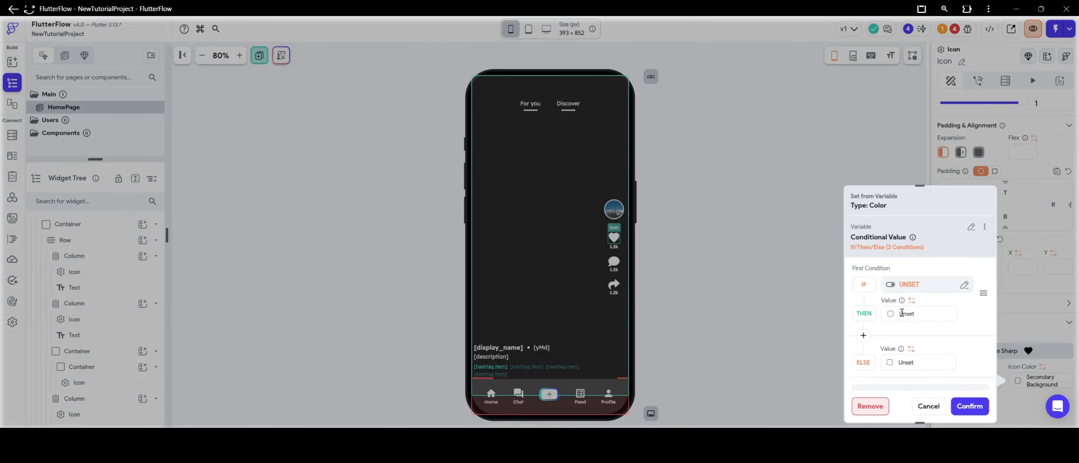
Step: Set the color's IF condition to the Video_Image_Posts document's likedby_users property with List Contains Item
{"action": "left_click", "coordinate": [907, 284]}
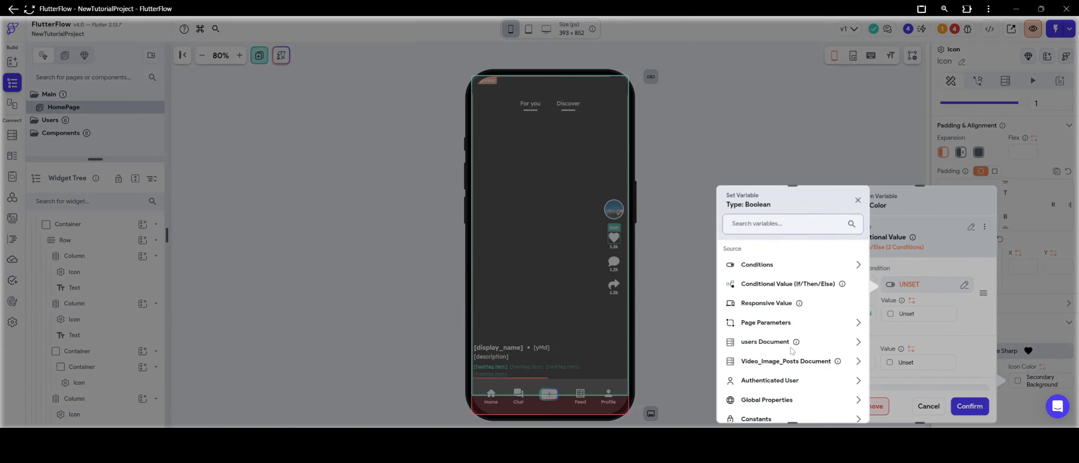
{"action": "left_click", "coordinate": [788, 362]}
{"action": "scroll", "coordinate": [794, 330], "scroll_direction": "down", "scroll_amount": 3}
{"action": "left_click", "coordinate": [779, 317]}
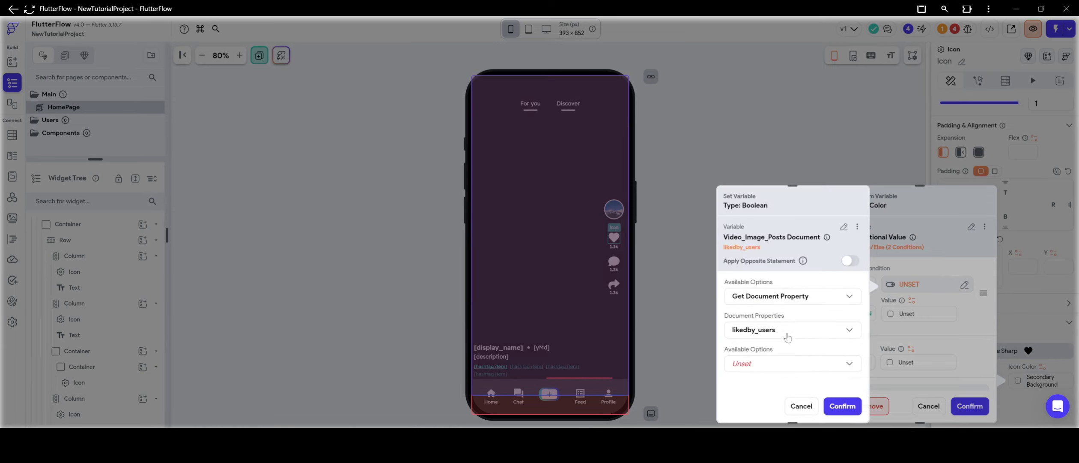
{"action": "left_click", "coordinate": [785, 363]}
{"action": "left_click", "coordinate": [774, 245]}
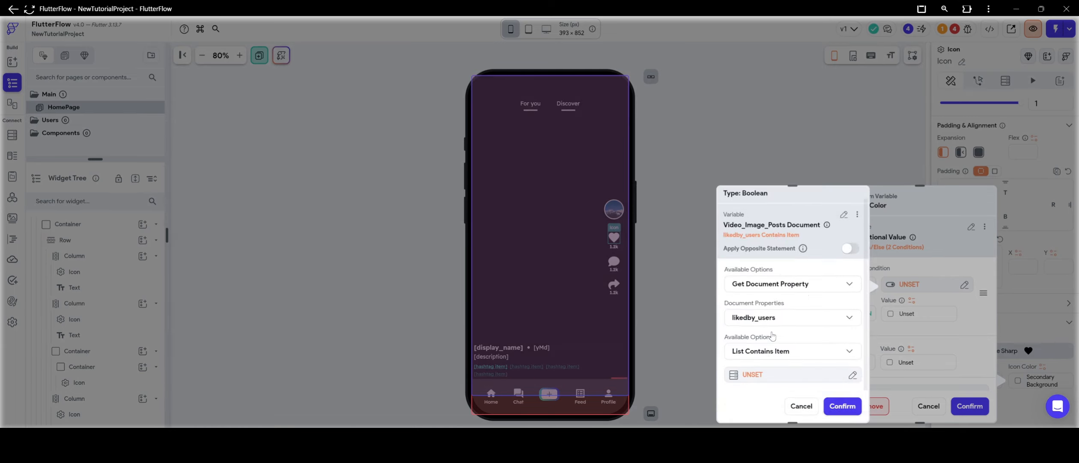
Step: Set the item checked in likedby_users to the authenticated user's User Reference and confirm the condition
{"action": "left_click", "coordinate": [773, 376]}
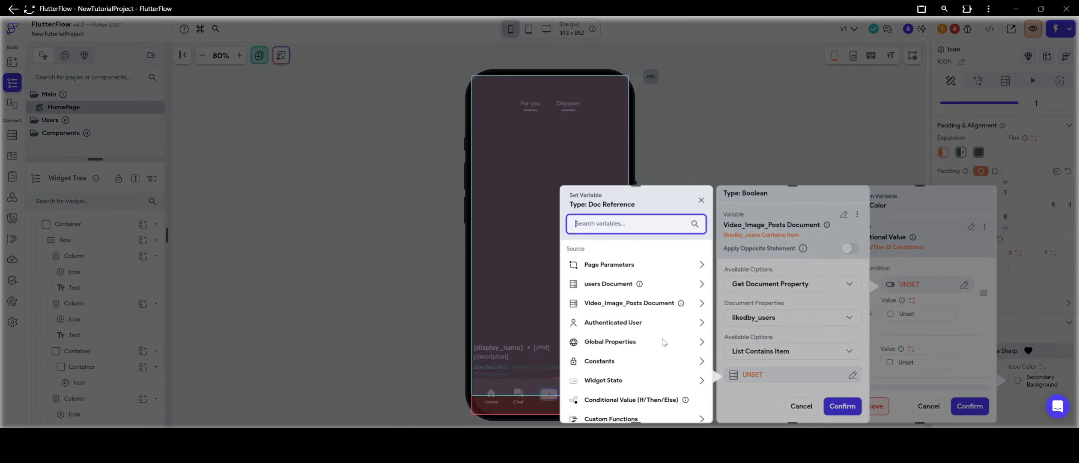
{"action": "left_click", "coordinate": [613, 322]}
{"action": "scroll", "coordinate": [621, 342], "scroll_direction": "down", "scroll_amount": 2}
{"action": "left_click", "coordinate": [613, 311]}
{"action": "left_click", "coordinate": [685, 406]}
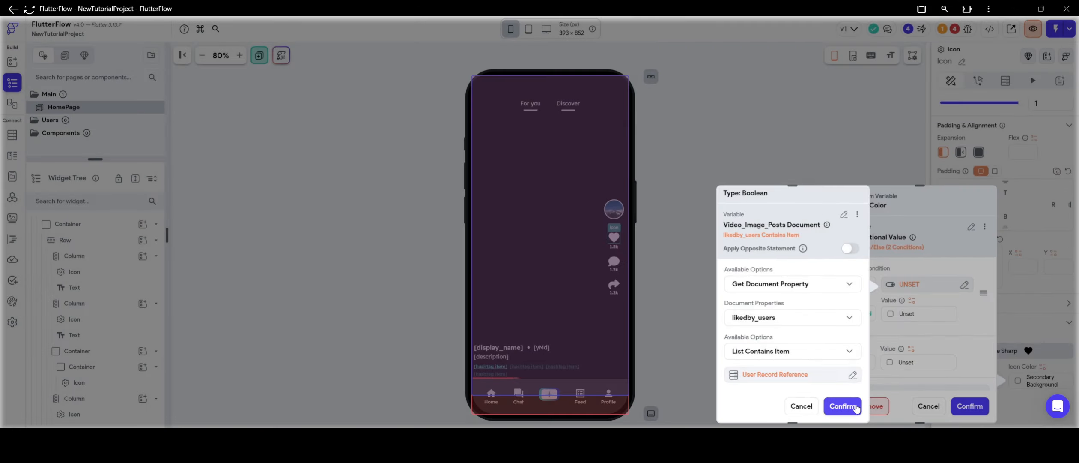
{"action": "left_click", "coordinate": [842, 406]}
Step: Set the heart icon's THEN color to Error and its ELSE color to Secondary Background
{"action": "left_click", "coordinate": [890, 313]}
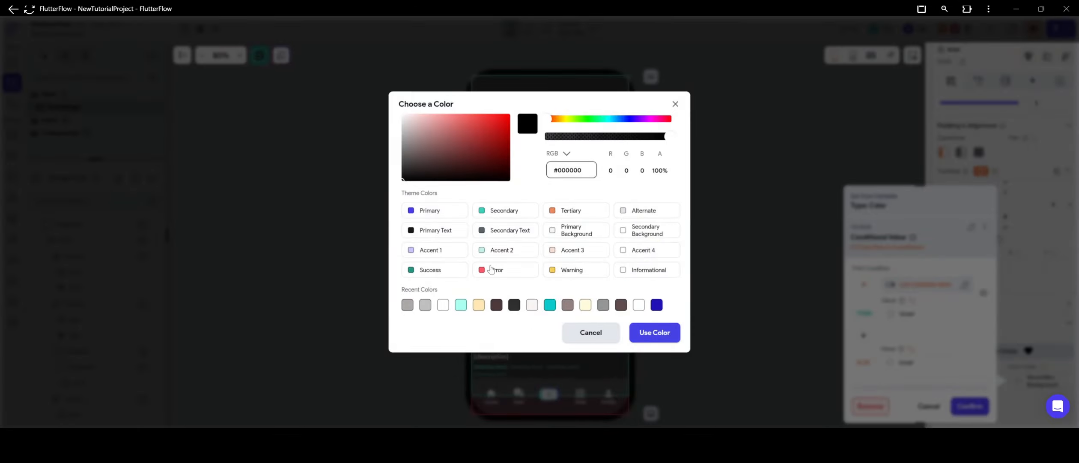
{"action": "left_click", "coordinate": [488, 269]}
{"action": "scroll", "coordinate": [863, 331], "scroll_direction": "down", "scroll_amount": 2}
{"action": "left_click", "coordinate": [886, 293]}
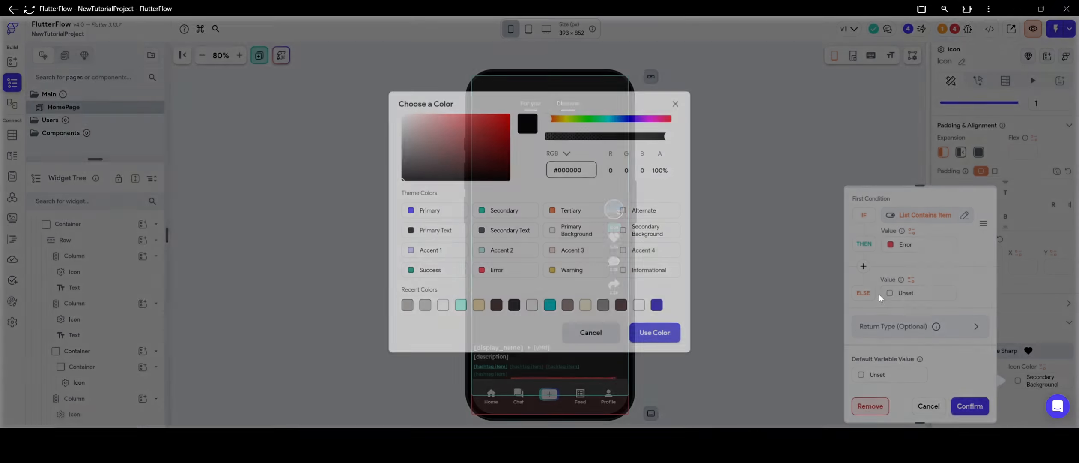
{"action": "left_click", "coordinate": [625, 232]}
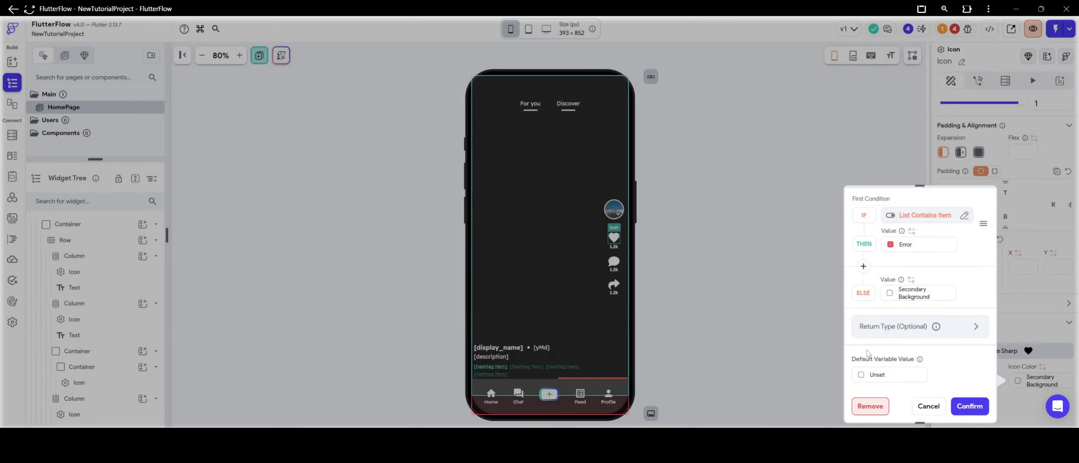
Step: Set the conditional color's default variable value to Secondary Background and confirm the binding
{"action": "left_click", "coordinate": [862, 374]}
{"action": "left_click", "coordinate": [625, 233]}
{"action": "left_click", "coordinate": [970, 405]}
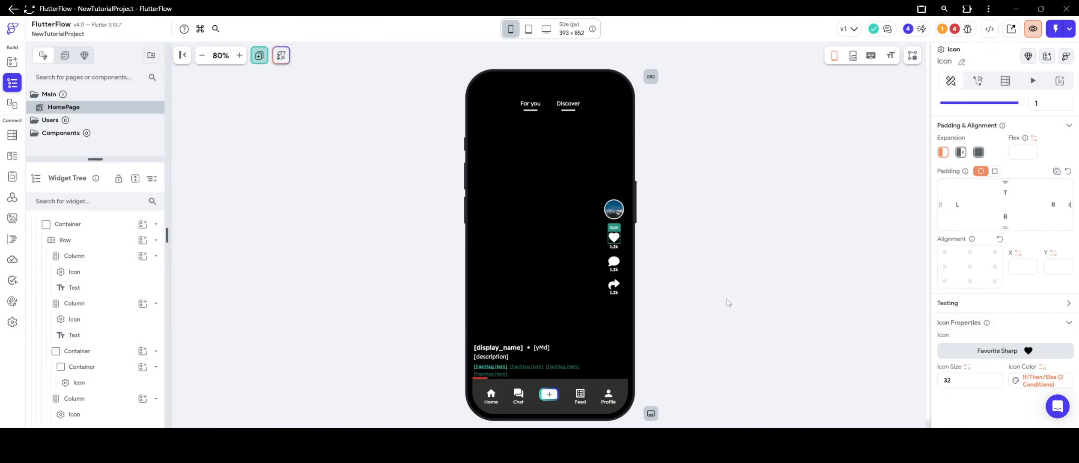
Step: Bind the text under the heart icon to the Number of Items in the Video_Image_Posts document's likedby_users
{"action": "left_click", "coordinate": [614, 246]}
{"action": "scroll", "coordinate": [963, 173], "scroll_direction": "up", "scroll_amount": 2}
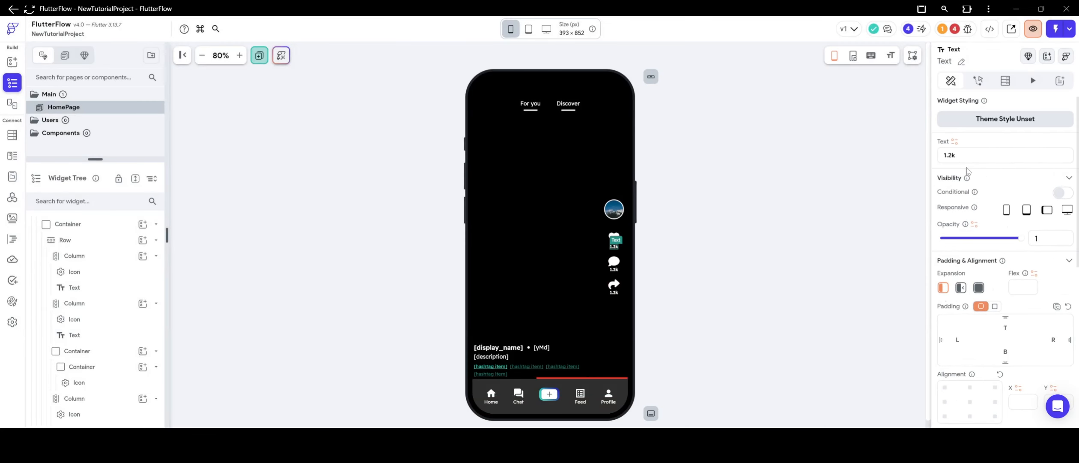
{"action": "left_click", "coordinate": [955, 142]}
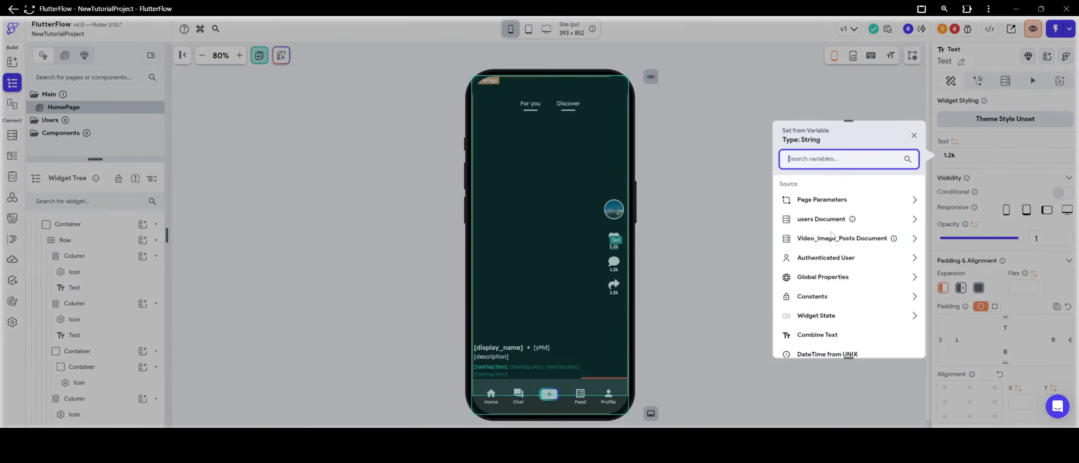
{"action": "left_click", "coordinate": [828, 238]}
{"action": "scroll", "coordinate": [828, 248], "scroll_direction": "down", "scroll_amount": 3}
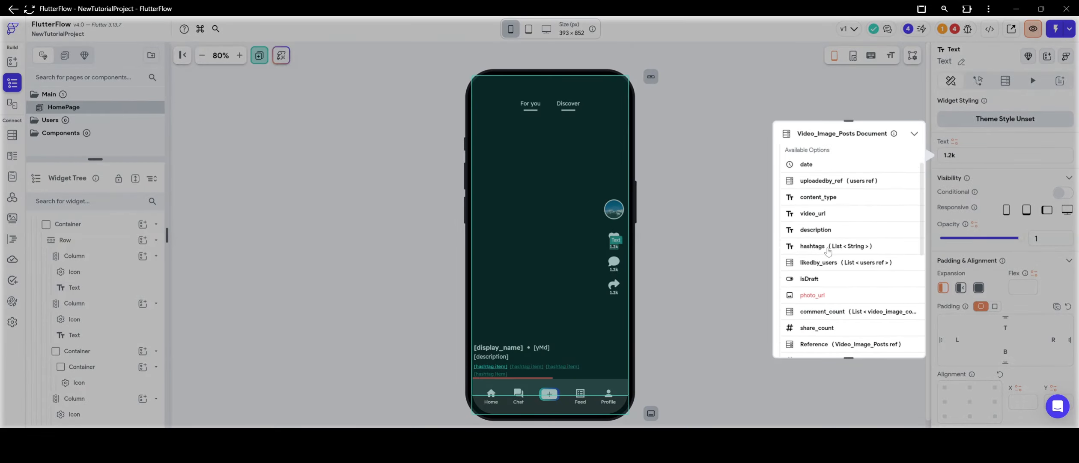
{"action": "left_click", "coordinate": [829, 264]}
{"action": "left_click", "coordinate": [830, 271]}
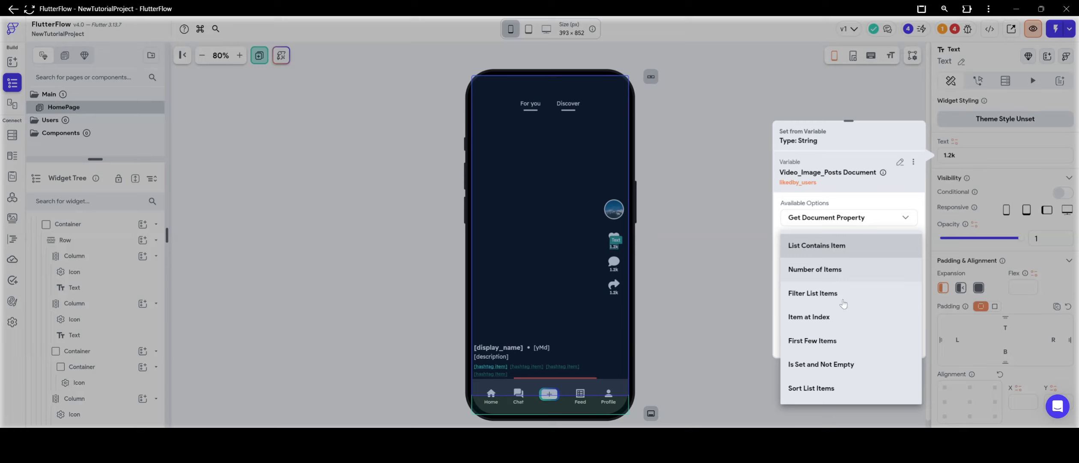
{"action": "left_click", "coordinate": [835, 268]}
Step: Apply the Compact number format to the like count, with a default value of 0, and confirm
{"action": "left_click", "coordinate": [835, 272]}
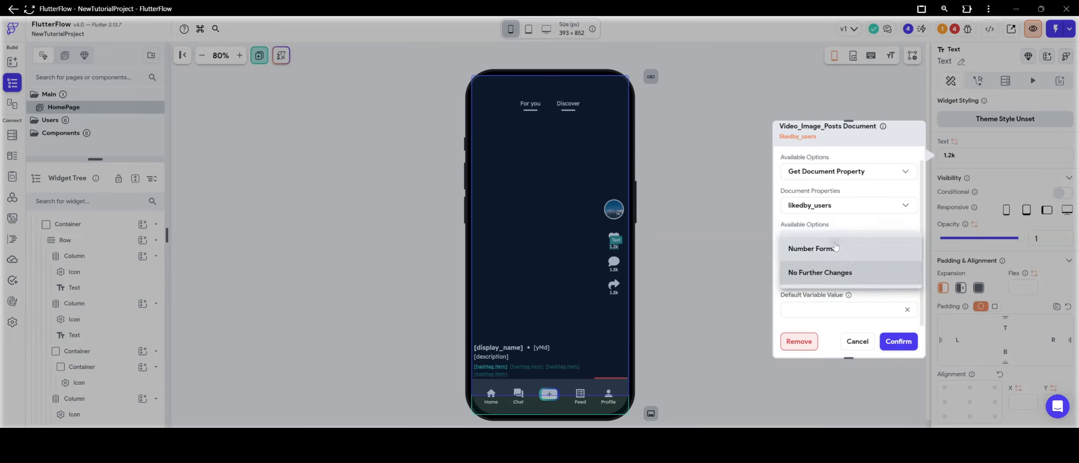
{"action": "left_click", "coordinate": [835, 247]}
{"action": "left_click", "coordinate": [836, 279]}
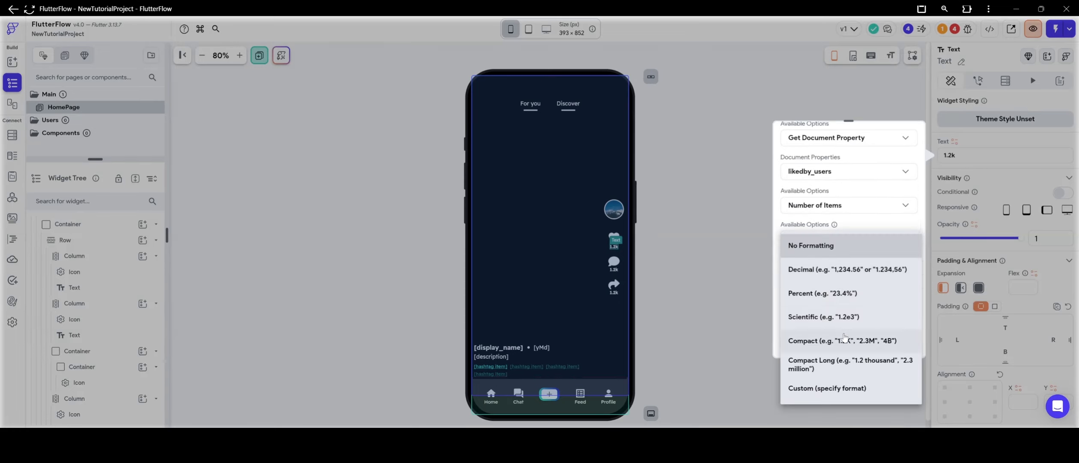
{"action": "left_click", "coordinate": [844, 338]}
{"action": "left_click", "coordinate": [854, 310]}
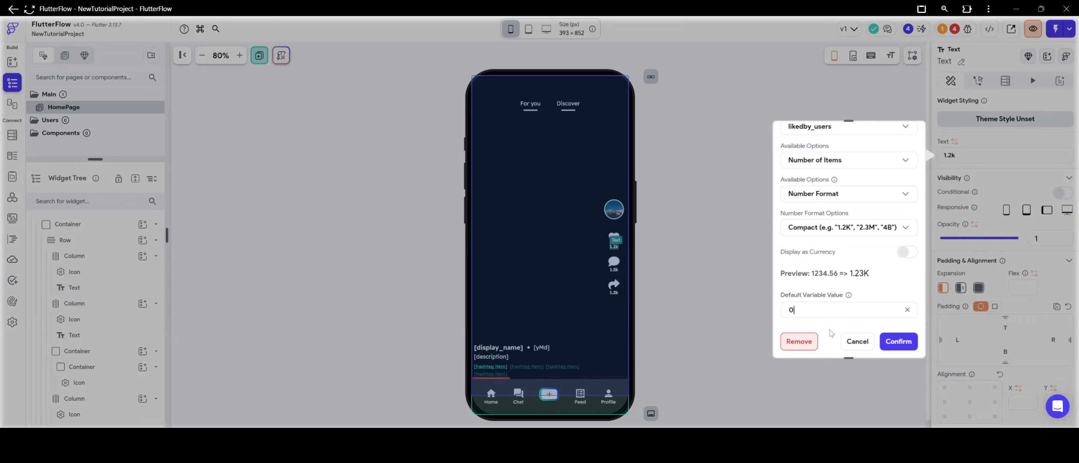
{"action": "type", "text": "0"}
{"action": "left_click", "coordinate": [898, 341]}
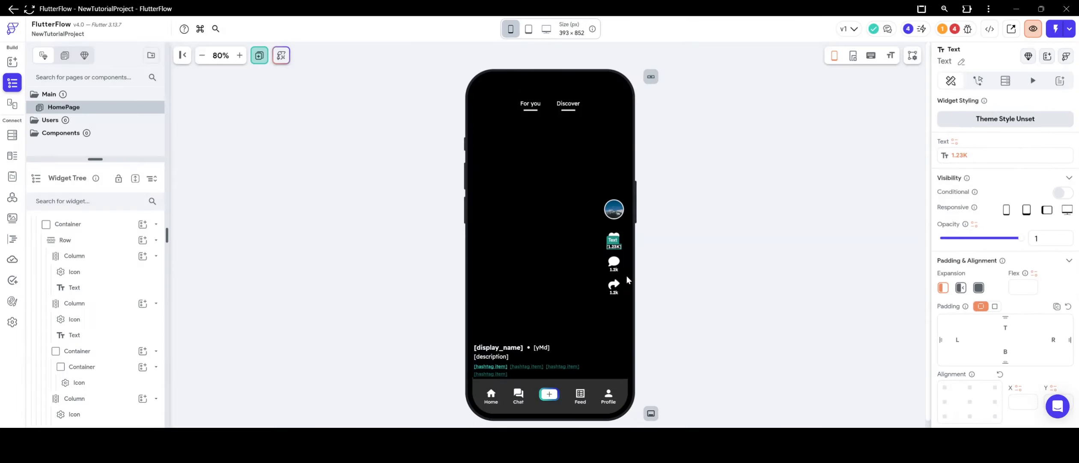
Step: Bind the text under the comment icon to the Number of Items in the Video_Image_Posts document's comment_count
{"action": "left_click", "coordinate": [955, 141]}
{"action": "left_click", "coordinate": [842, 238]}
{"action": "scroll", "coordinate": [846, 244], "scroll_direction": "down", "scroll_amount": 2}
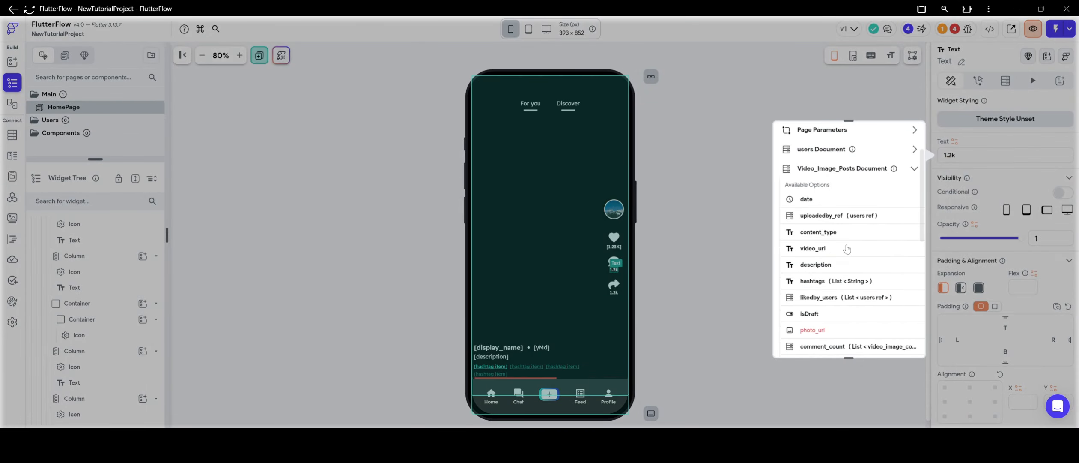
{"action": "scroll", "coordinate": [820, 269], "scroll_direction": "down", "scroll_amount": 1}
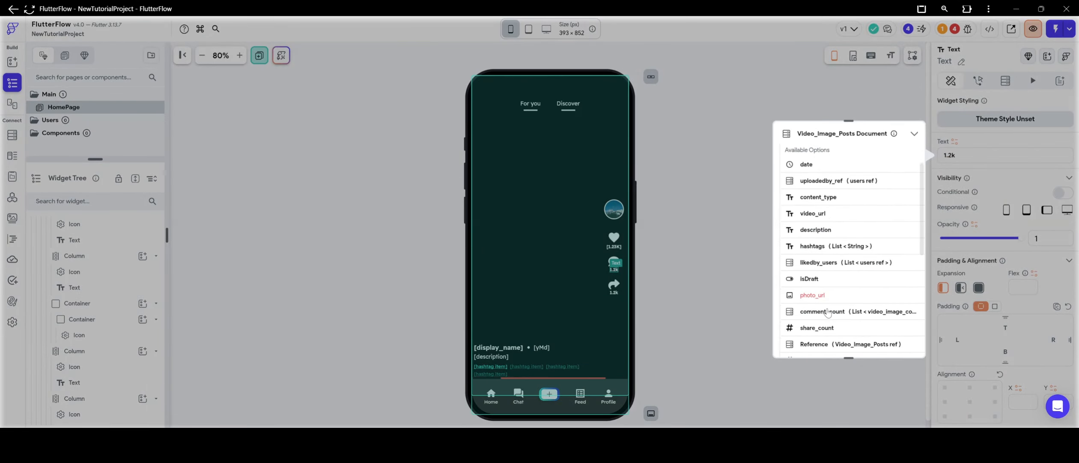
{"action": "left_click", "coordinate": [825, 310]}
{"action": "left_click", "coordinate": [825, 287]}
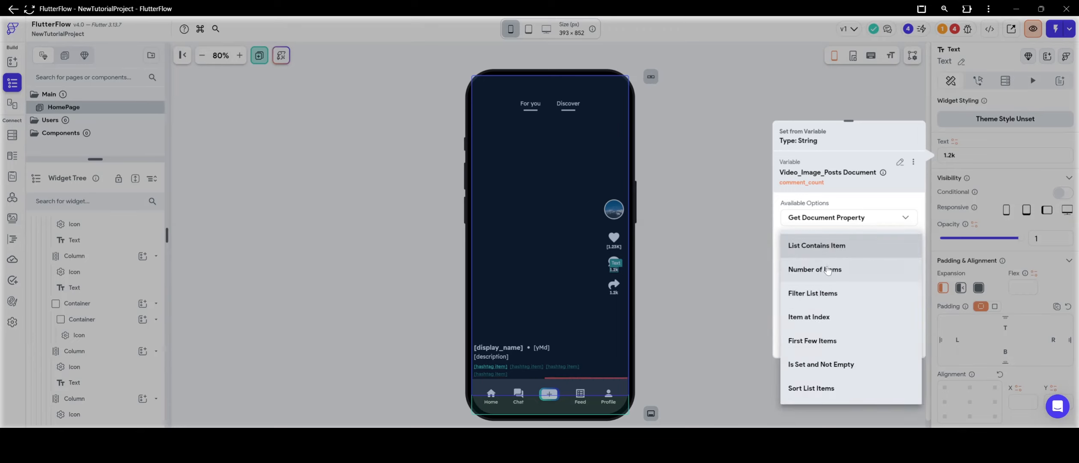
{"action": "left_click", "coordinate": [829, 270]}
Step: Apply the Compact number format to the comment count, with a default value of 0, and confirm
{"action": "scroll", "coordinate": [829, 275], "scroll_direction": "down", "scroll_amount": 2}
{"action": "left_click", "coordinate": [833, 279]}
{"action": "left_click", "coordinate": [826, 250]}
{"action": "scroll", "coordinate": [826, 257], "scroll_direction": "down", "scroll_amount": 2}
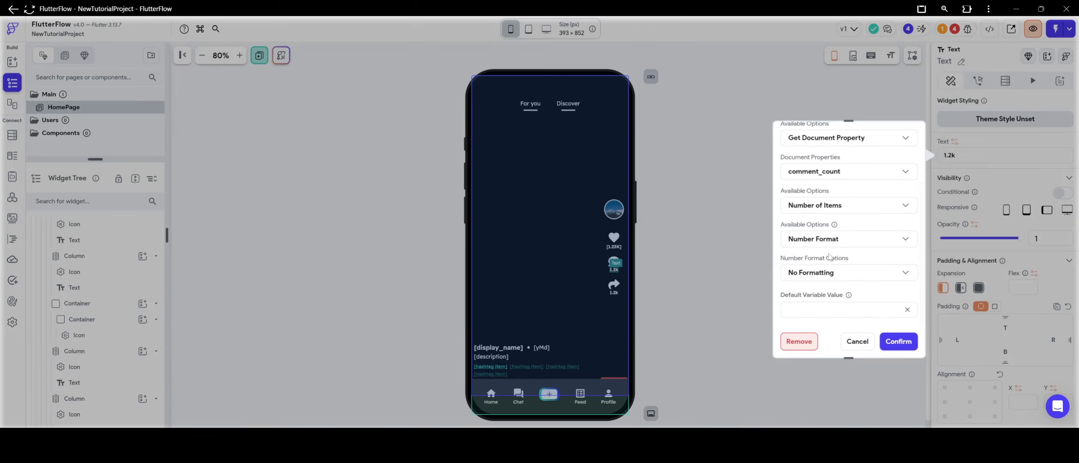
{"action": "left_click", "coordinate": [826, 271]}
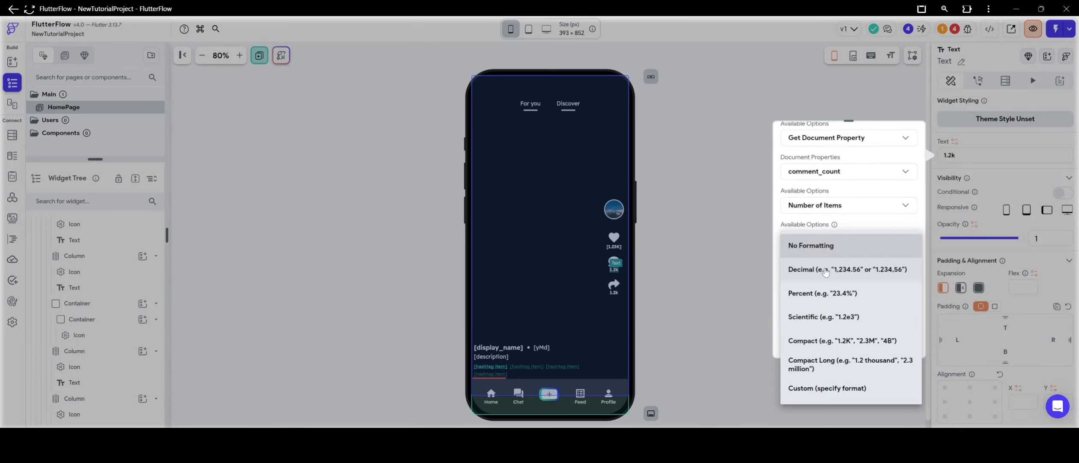
{"action": "left_click", "coordinate": [833, 343]}
{"action": "scroll", "coordinate": [833, 306], "scroll_direction": "down", "scroll_amount": 1}
{"action": "type", "text": "0"}
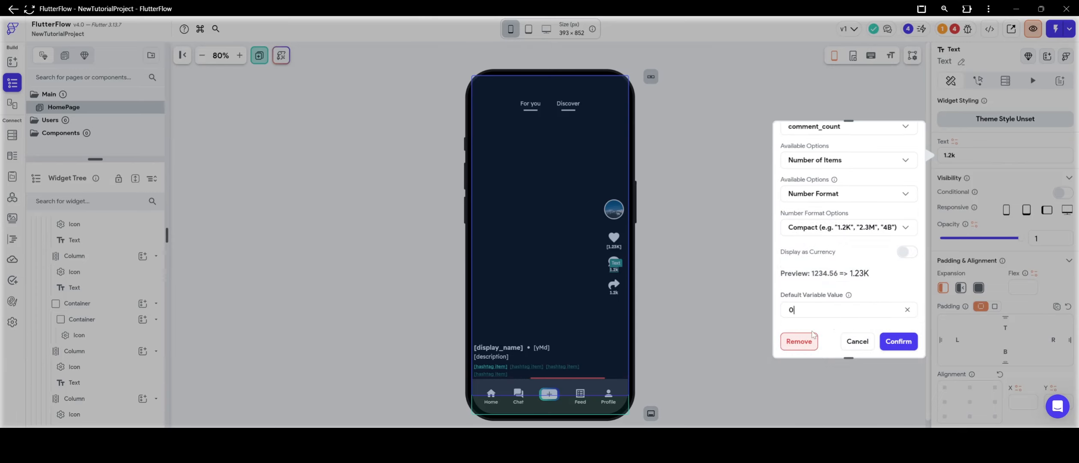
{"action": "left_click", "coordinate": [898, 340]}
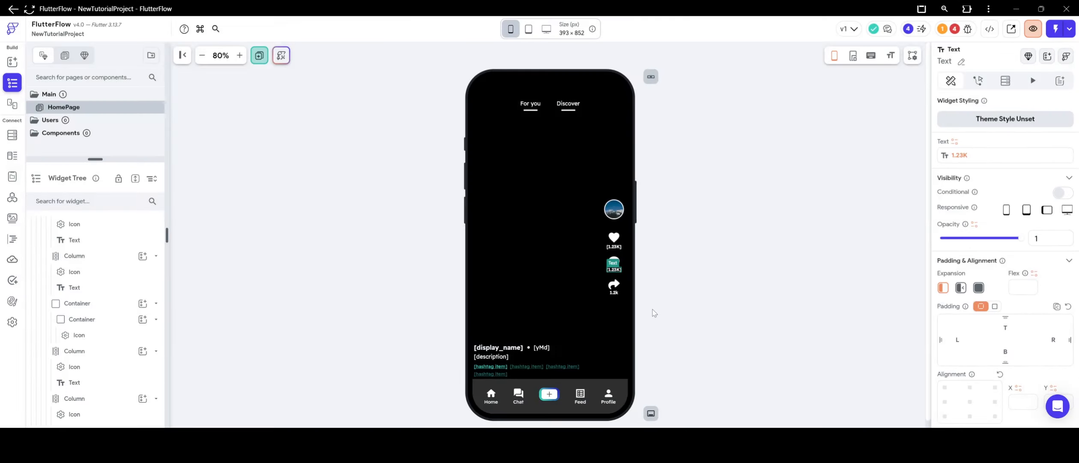
Step: Bind the text under the share icon to the Video_Image_Posts document's share_count
{"action": "left_click", "coordinate": [613, 290]}
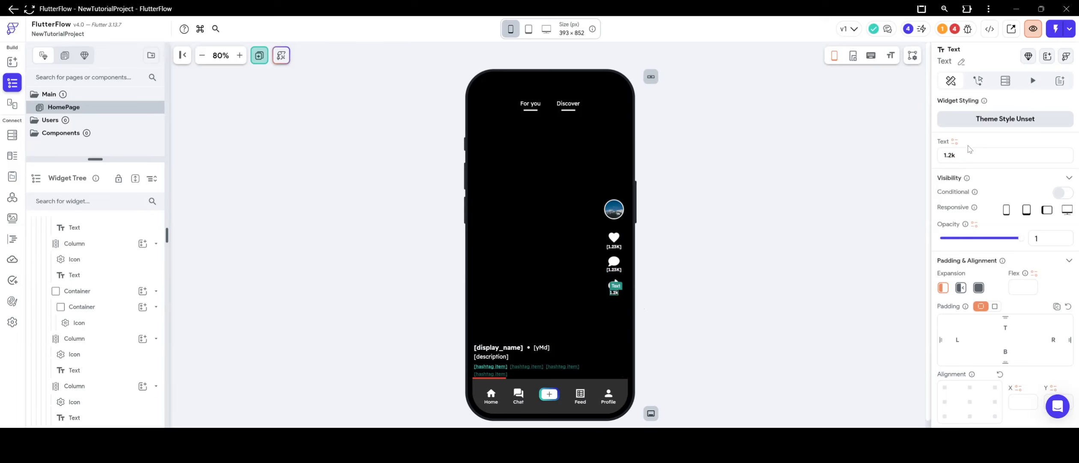
{"action": "left_click", "coordinate": [952, 143]}
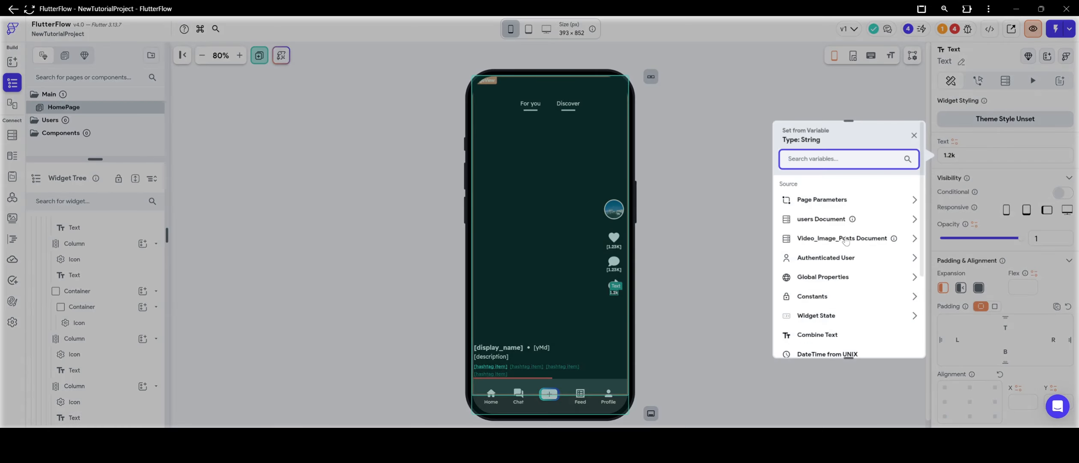
{"action": "left_click", "coordinate": [846, 238]}
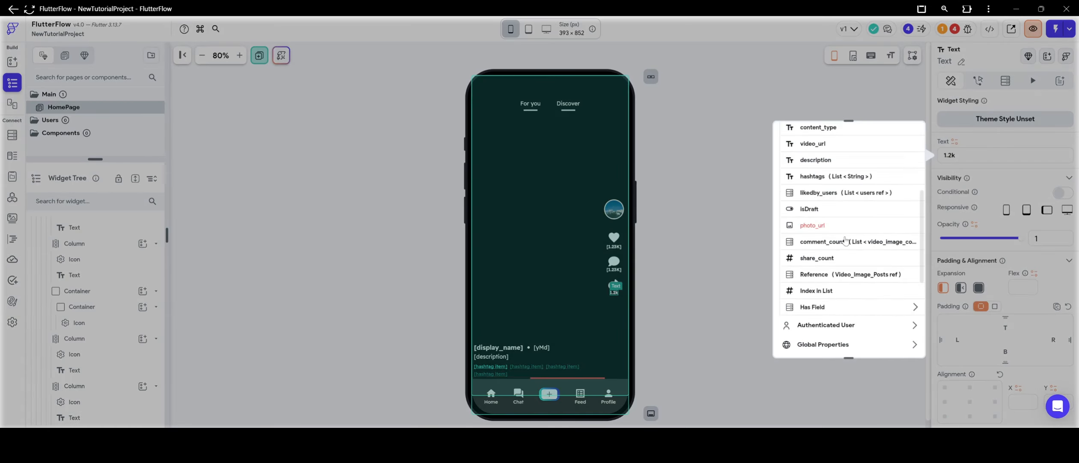
{"action": "left_click", "coordinate": [829, 257]}
Step: Apply the Compact number format to the share count, with a default value of 0, and confirm
{"action": "left_click", "coordinate": [834, 284]}
{"action": "left_click", "coordinate": [813, 260]}
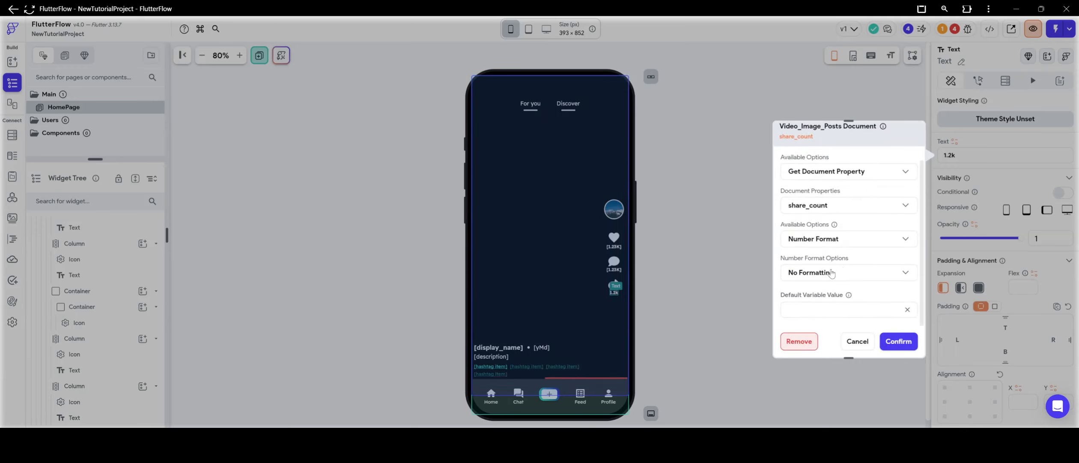
{"action": "left_click", "coordinate": [835, 273]}
{"action": "left_click", "coordinate": [839, 339]}
{"action": "scroll", "coordinate": [839, 257], "scroll_direction": "down", "scroll_amount": 1}
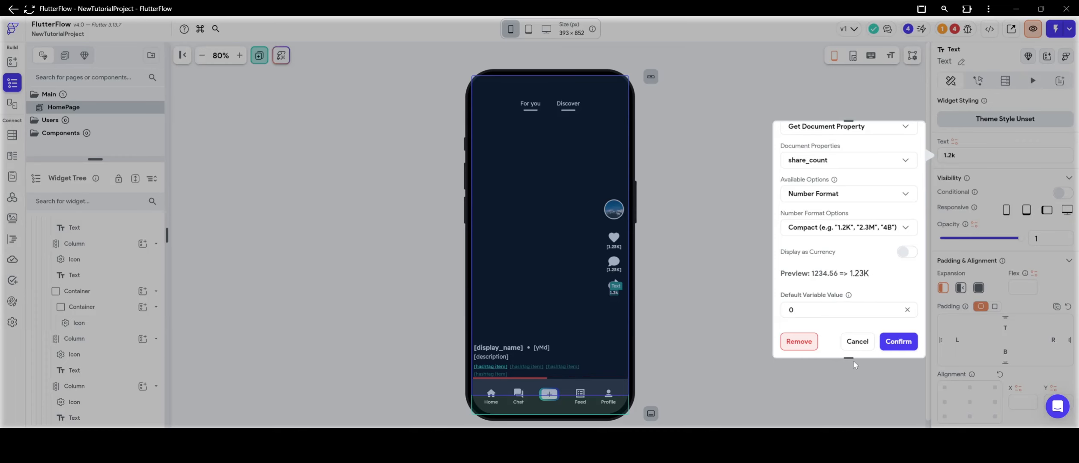
{"action": "left_click", "coordinate": [899, 341]}
{"action": "left_click", "coordinate": [734, 257]}
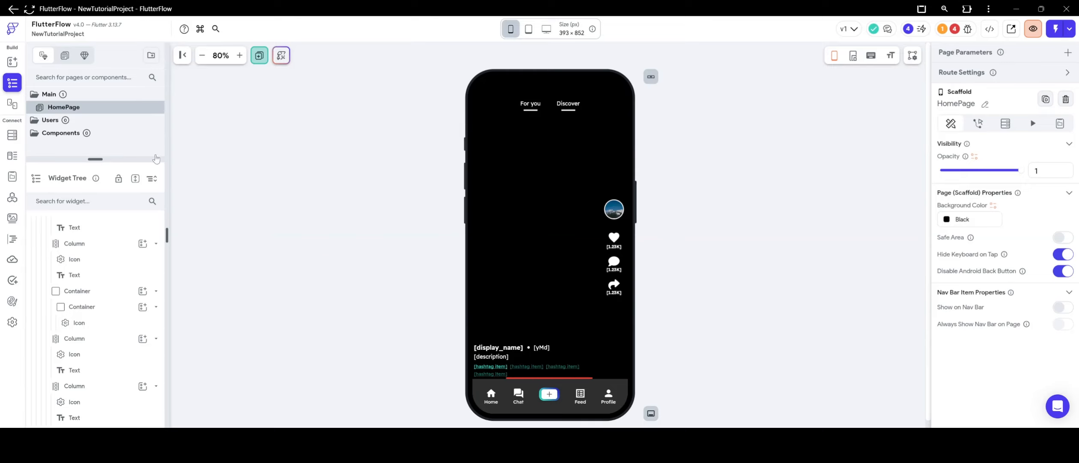
Step: Create a component named video_image_comments from the Action 2 - Sheet Simple template, using My Theme
{"action": "left_click_drag", "start_coordinate": [92, 160], "coordinate": [104, 260]}
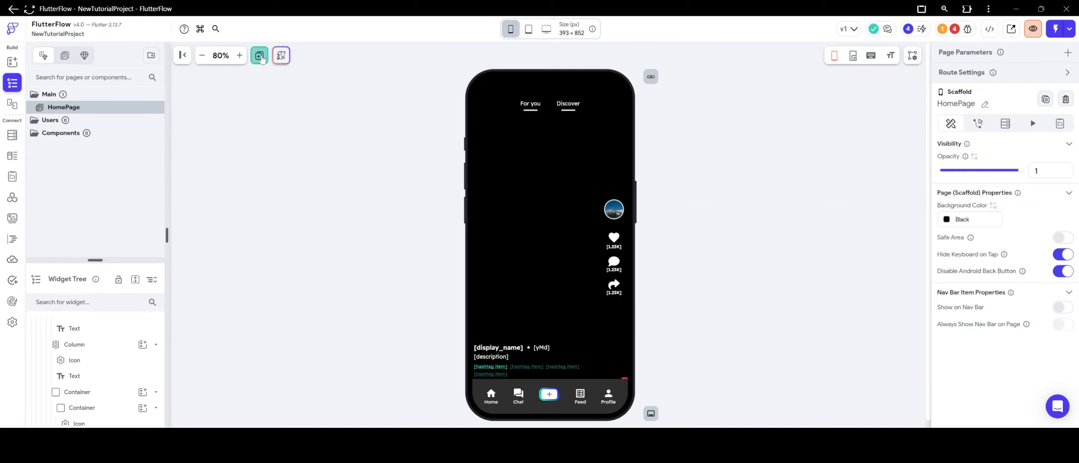
{"action": "left_click", "coordinate": [150, 55]}
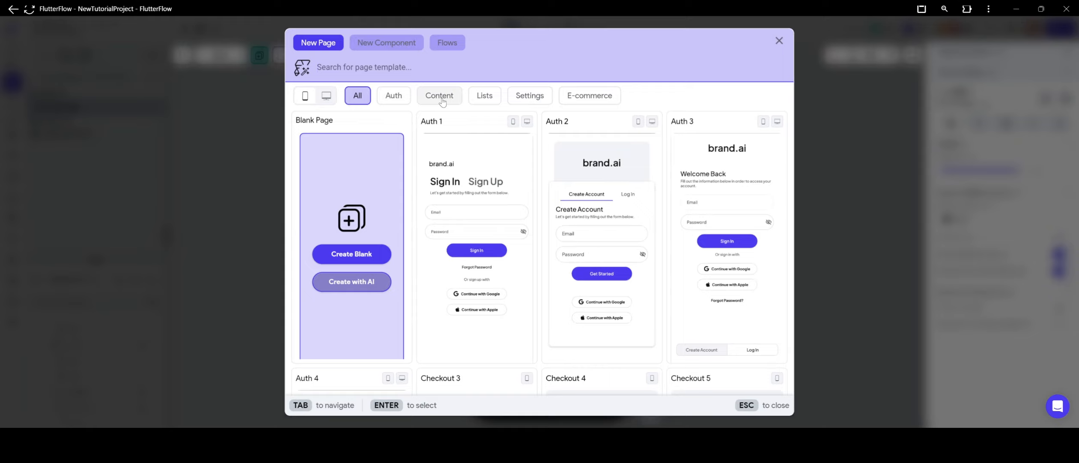
{"action": "left_click", "coordinate": [440, 96]}
{"action": "left_click", "coordinate": [386, 43]}
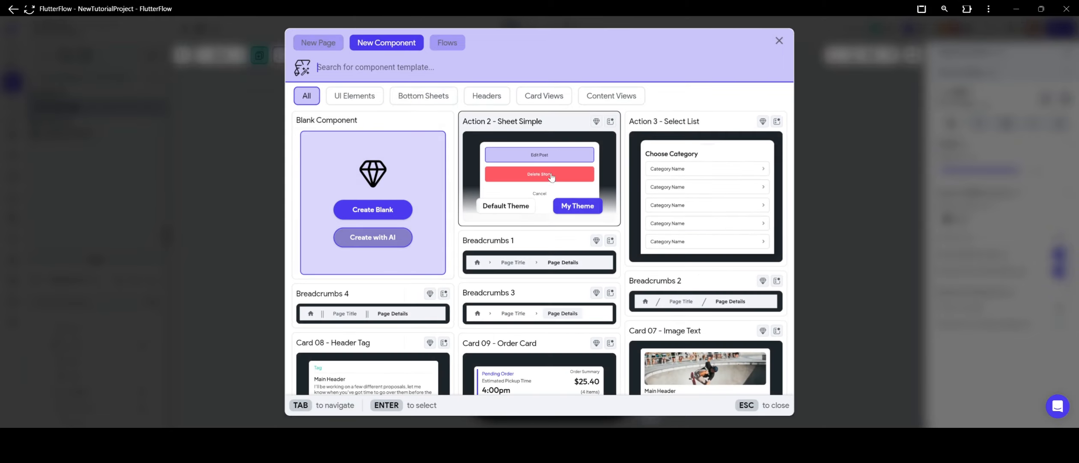
{"action": "left_click", "coordinate": [574, 206]}
{"action": "left_click_drag", "start_coordinate": [540, 221], "coordinate": [441, 222]}
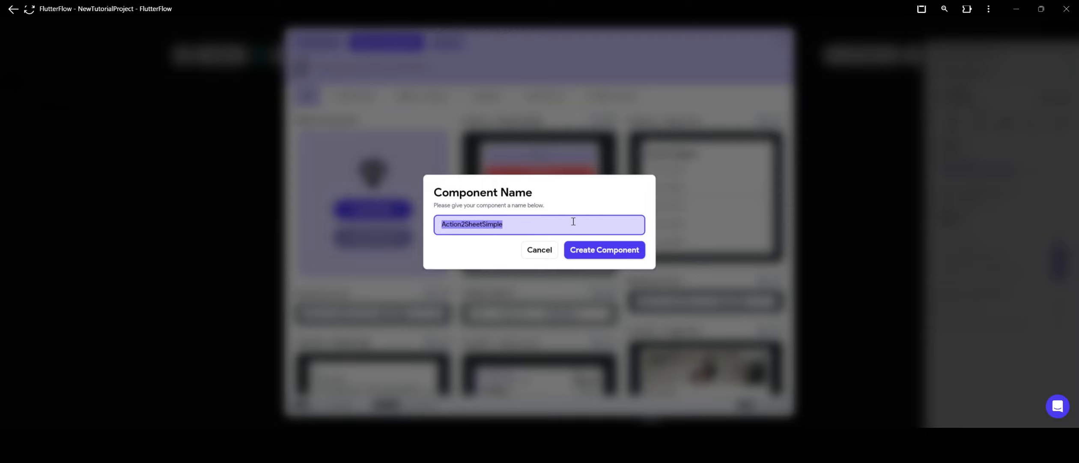
{"action": "type", "text": "video_image"}
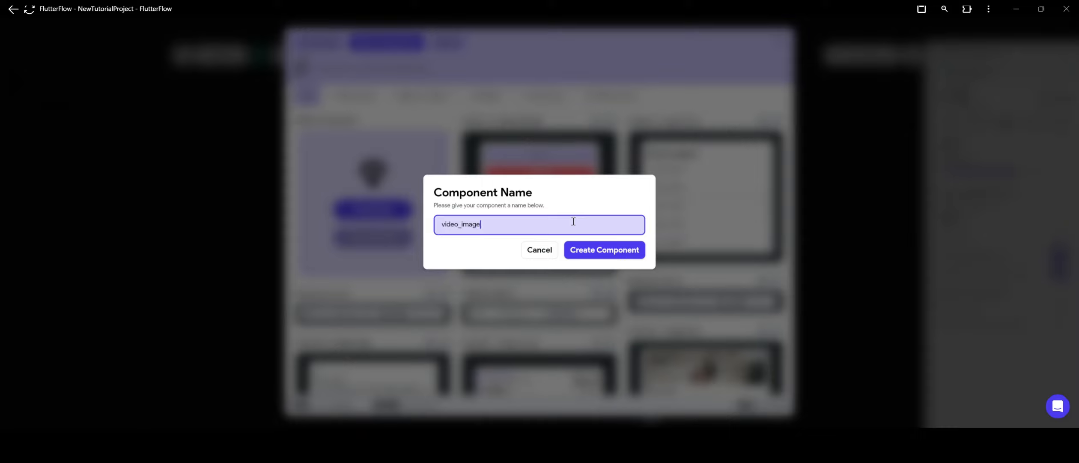
{"action": "type", "text": "_comments"}
{"action": "left_click", "coordinate": [576, 248]}
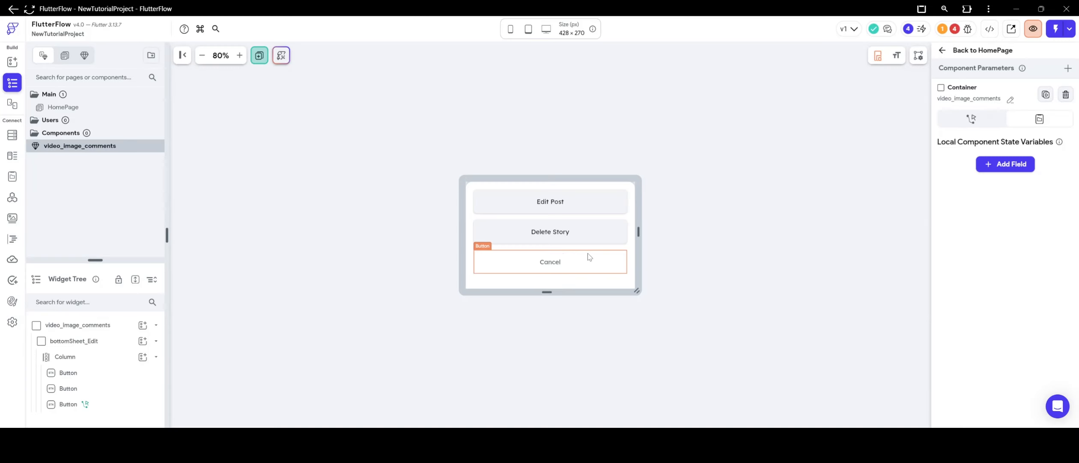
Step: Delete the button column inside the bottomSheet_Edit container and set the canvas to phone size
{"action": "right_click", "coordinate": [553, 252]}
{"action": "left_click", "coordinate": [673, 204]}
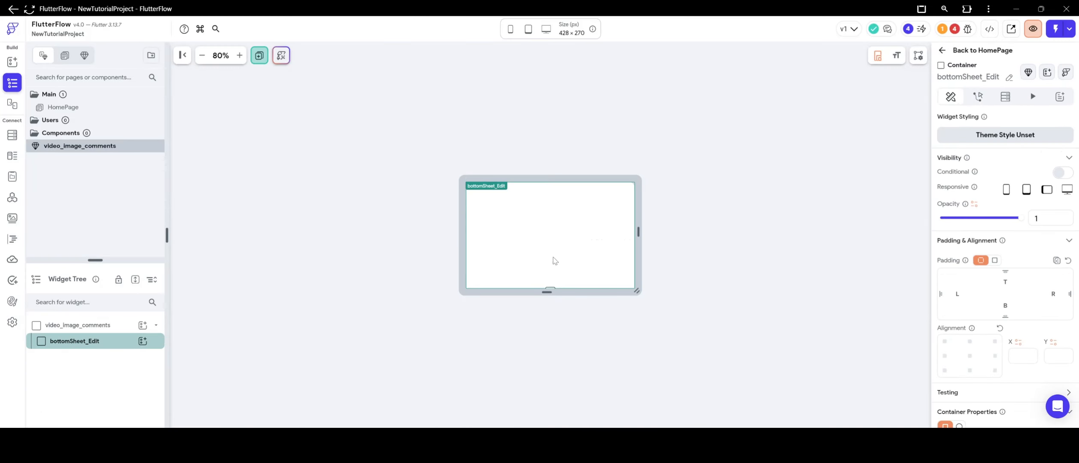
{"action": "left_click", "coordinate": [511, 29]}
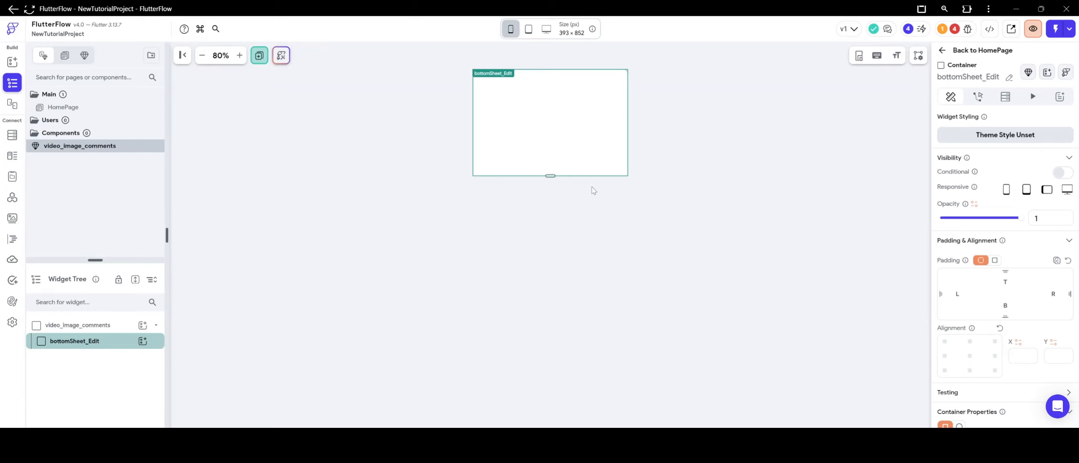
Step: Align the bottomSheet_Edit container to the bottom centre and set its height to 60%
{"action": "scroll", "coordinate": [952, 245], "scroll_direction": "down", "scroll_amount": 2}
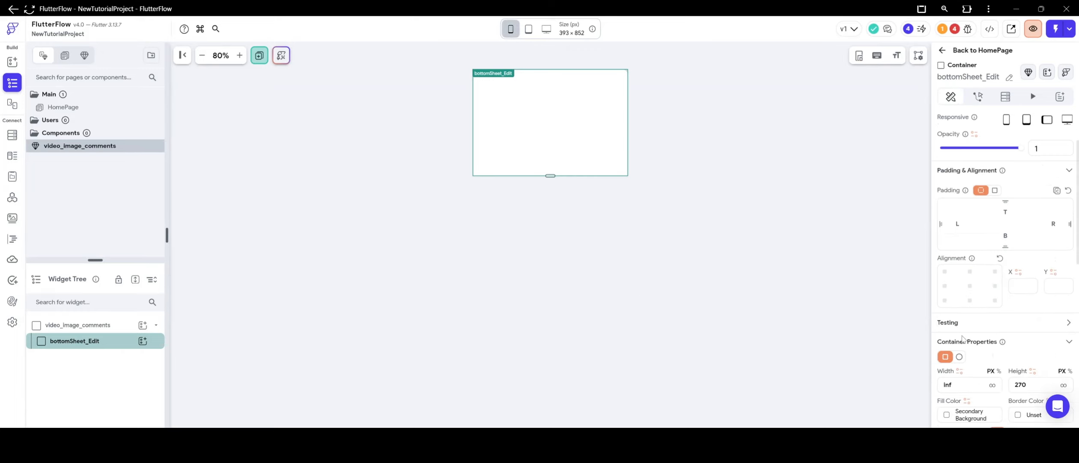
{"action": "left_click", "coordinate": [970, 300]}
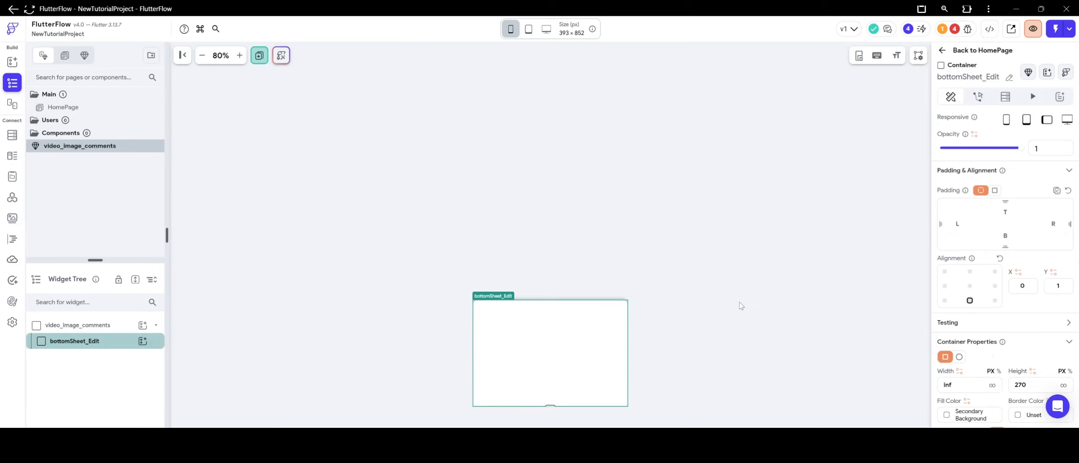
{"action": "scroll", "coordinate": [981, 283], "scroll_direction": "down", "scroll_amount": 5}
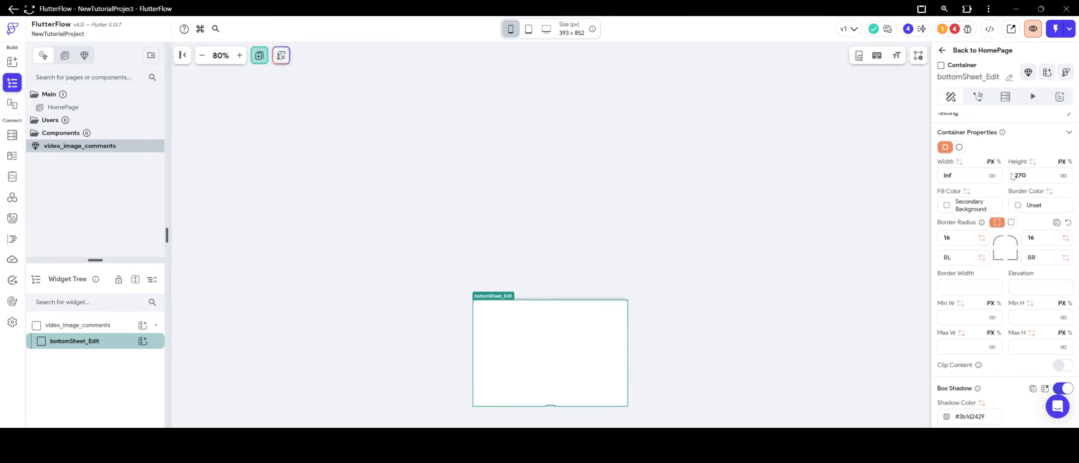
{"action": "left_click", "coordinate": [1070, 161]}
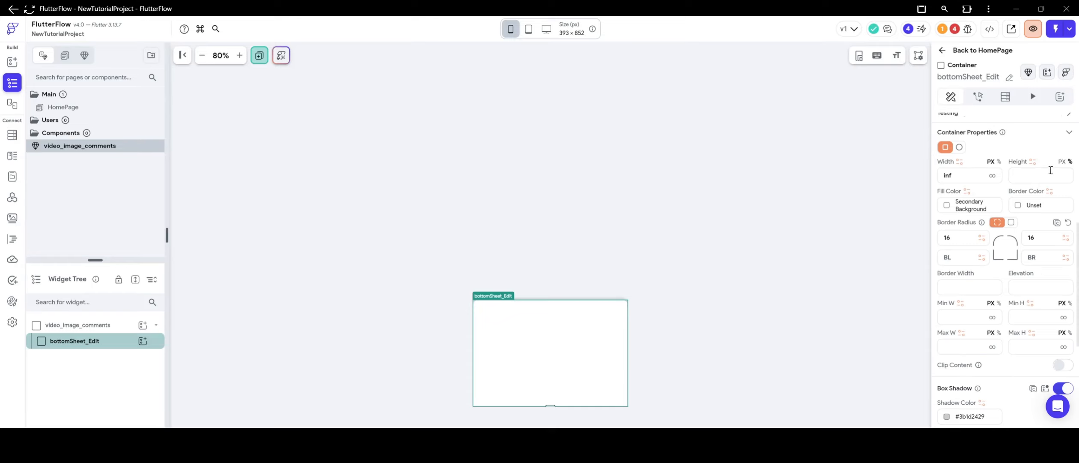
{"action": "type", "text": "50"}
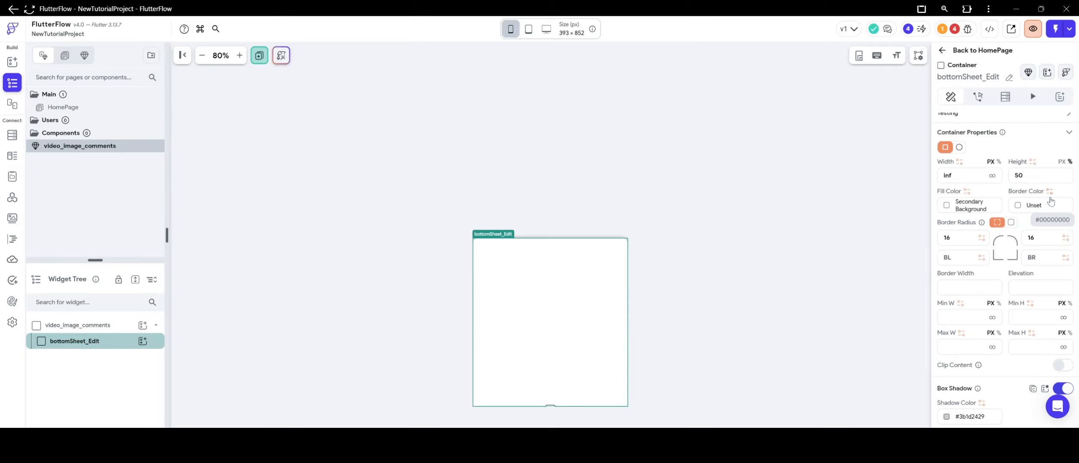
{"action": "left_click", "coordinate": [1037, 176]}
{"action": "left_click_drag", "start_coordinate": [1024, 175], "coordinate": [1012, 174]}
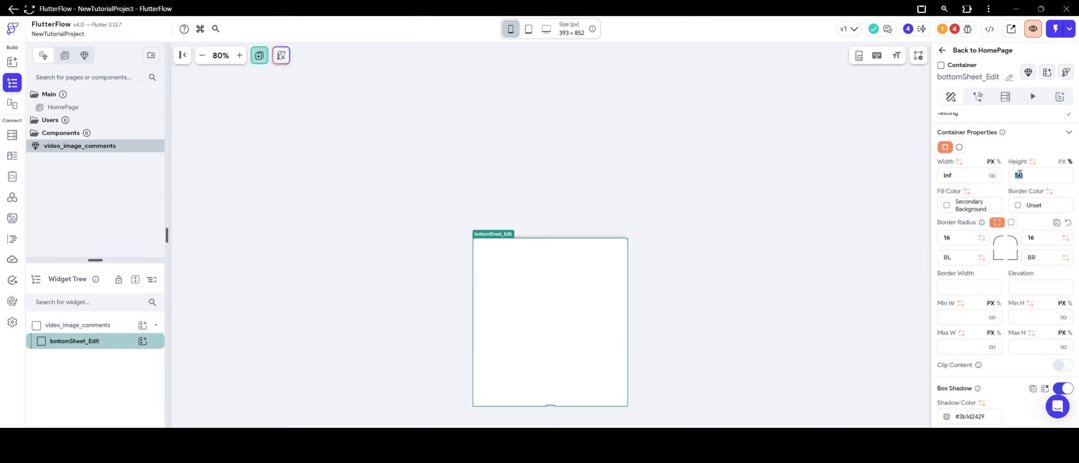
{"action": "type", "text": "60"}
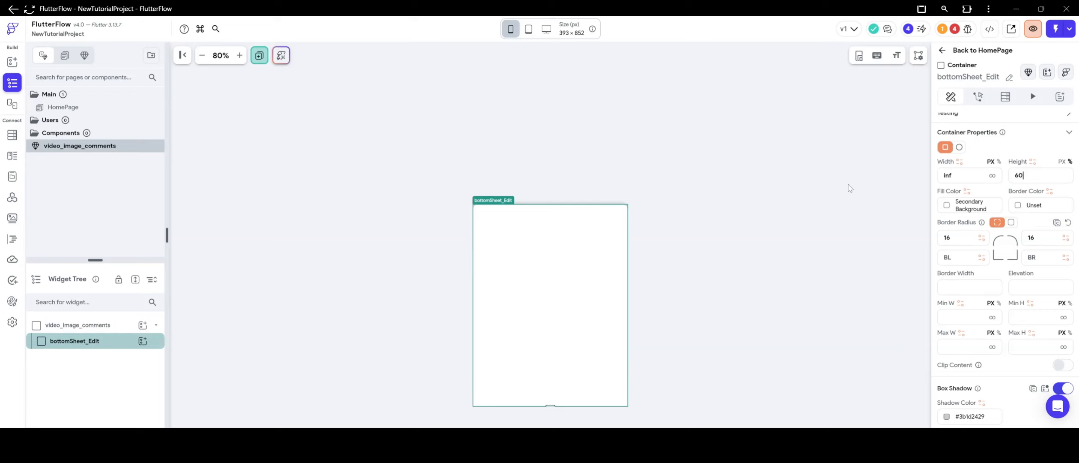
{"action": "left_click", "coordinate": [703, 240]}
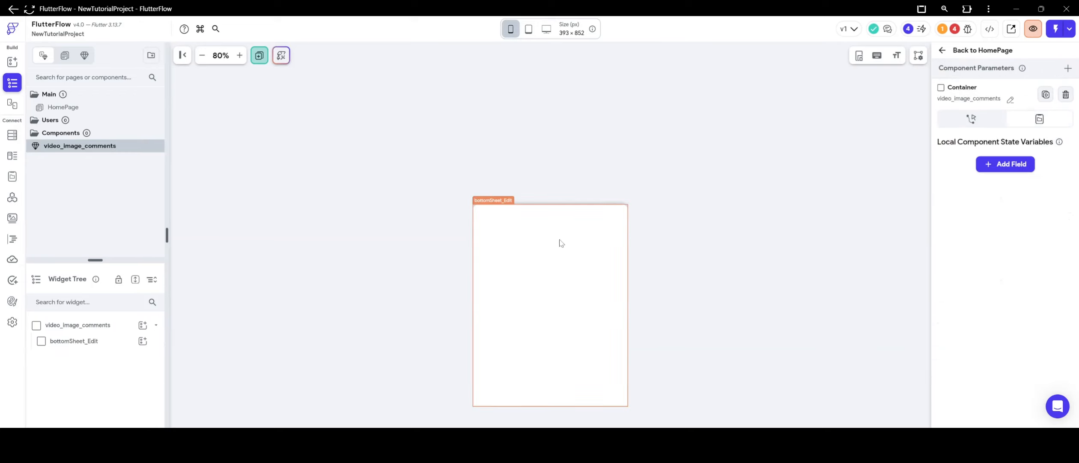
Step: Move the video_image_comments component into the Components folder
{"action": "left_click", "coordinate": [545, 265]}
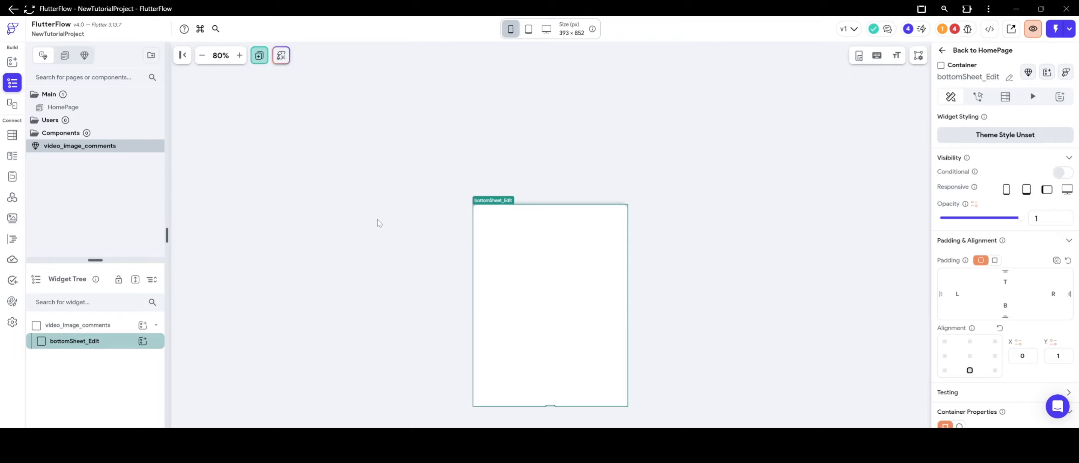
{"action": "left_click", "coordinate": [377, 222]}
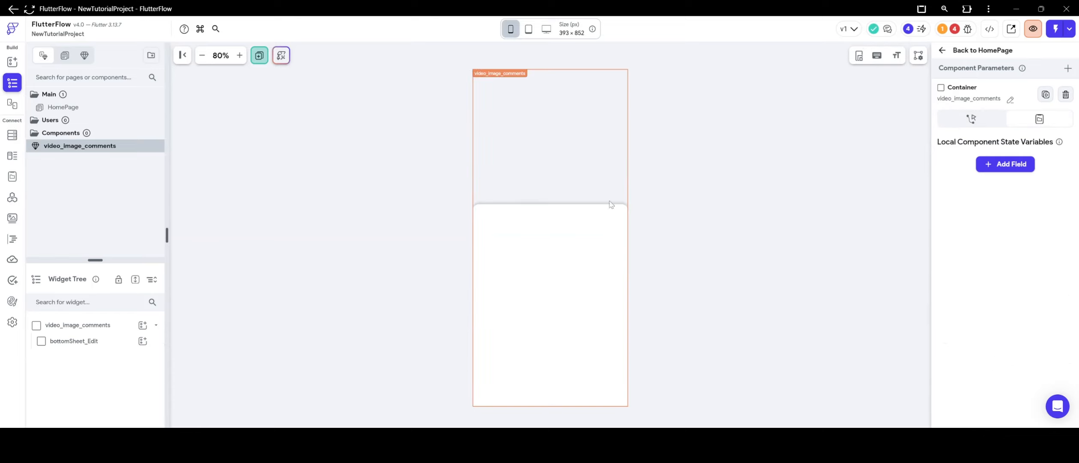
{"action": "left_click_drag", "start_coordinate": [34, 150], "coordinate": [53, 136]}
Step: Return to HomePage and add an On Tap bottom sheet action to the comment icon
{"action": "left_click", "coordinate": [943, 51]}
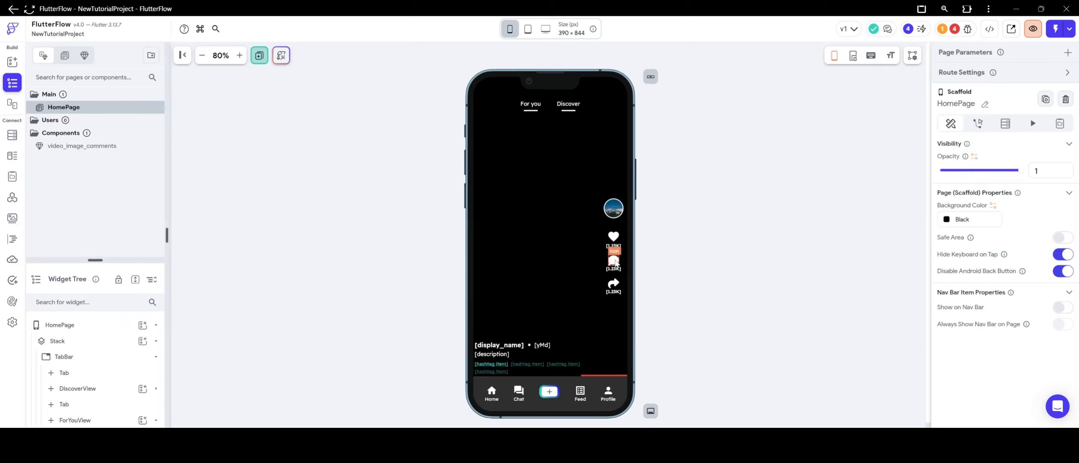
{"action": "left_click", "coordinate": [614, 261]}
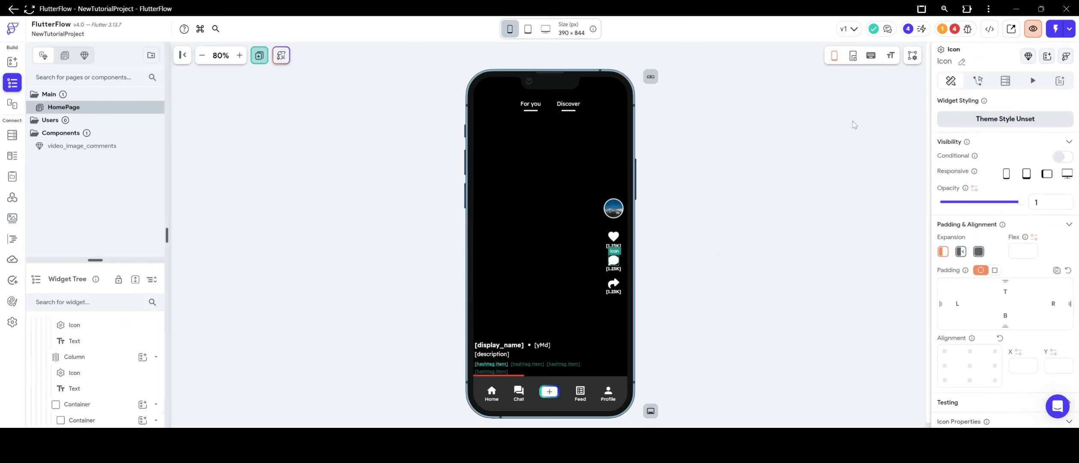
{"action": "left_click", "coordinate": [977, 81]}
{"action": "left_click", "coordinate": [998, 187]}
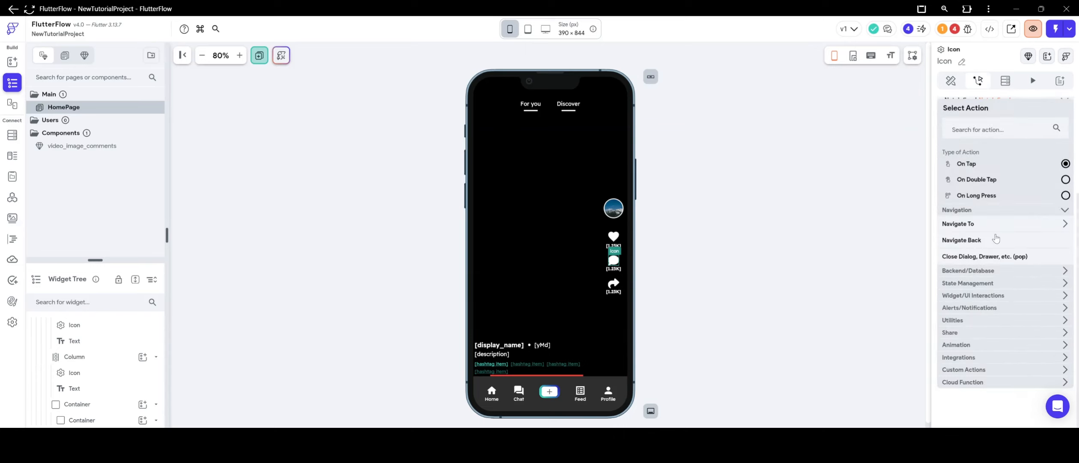
{"action": "left_click", "coordinate": [992, 271]}
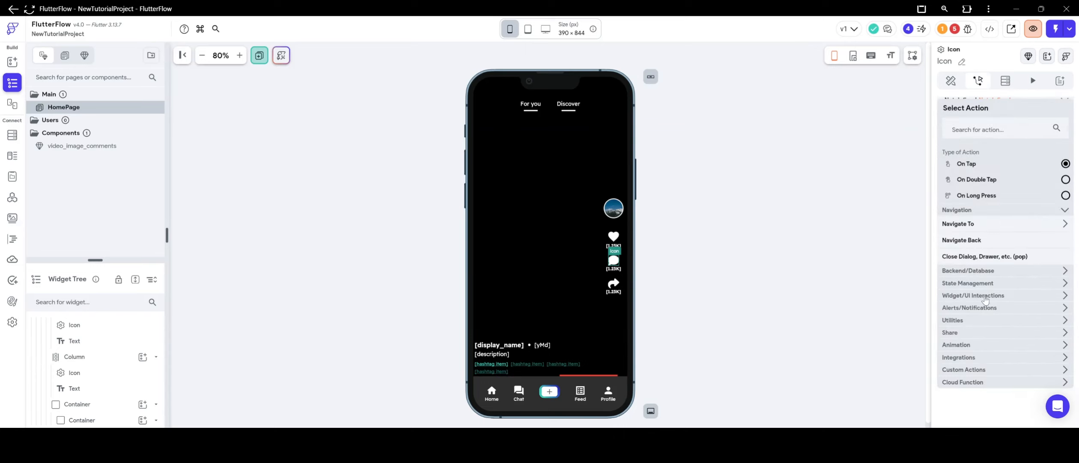
{"action": "left_click", "coordinate": [981, 296]}
{"action": "scroll", "coordinate": [984, 236], "scroll_direction": "down", "scroll_amount": 2}
{"action": "left_click", "coordinate": [984, 238]}
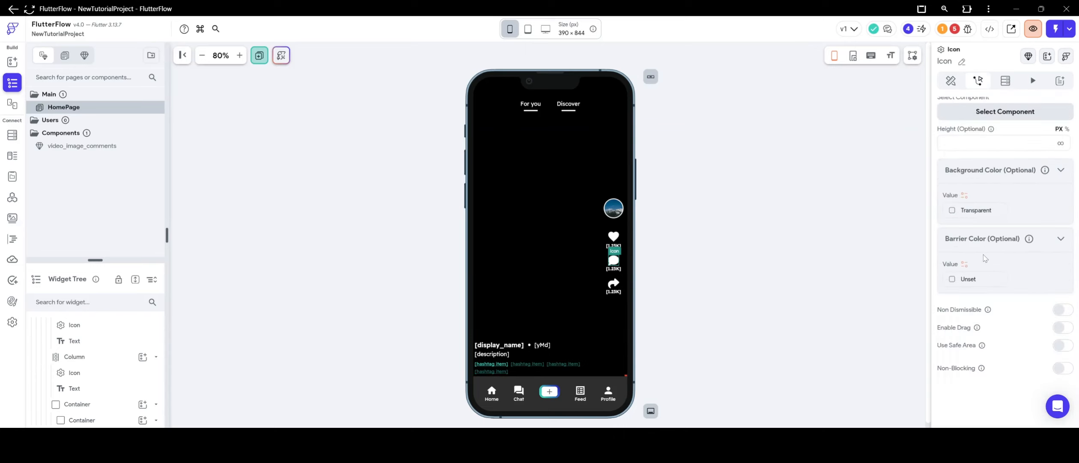
Step: Set video_image_comments as the bottom sheet's component and enable drag
{"action": "left_click", "coordinate": [997, 113]}
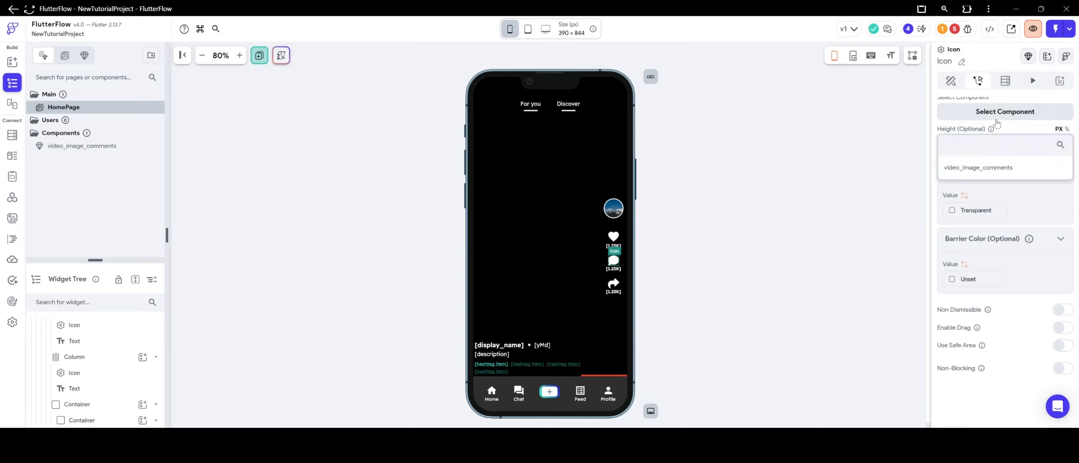
{"action": "left_click", "coordinate": [981, 167]}
{"action": "scroll", "coordinate": [999, 210], "scroll_direction": "down", "scroll_amount": 1}
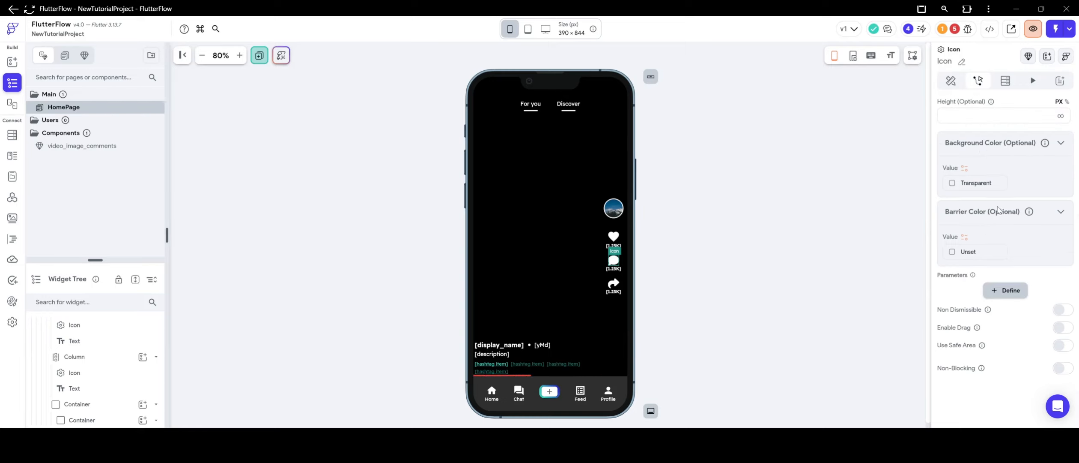
{"action": "left_click", "coordinate": [1062, 328]}
Step: Add a required parameter named vidimg_ref to the video_image_comments component
{"action": "left_click", "coordinate": [1008, 293]}
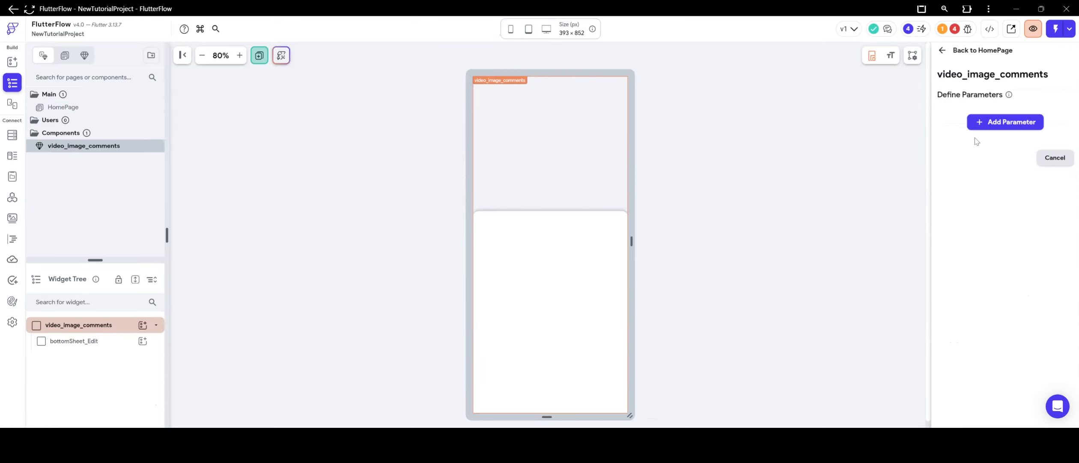
{"action": "left_click", "coordinate": [985, 121]}
{"action": "left_click", "coordinate": [985, 154]}
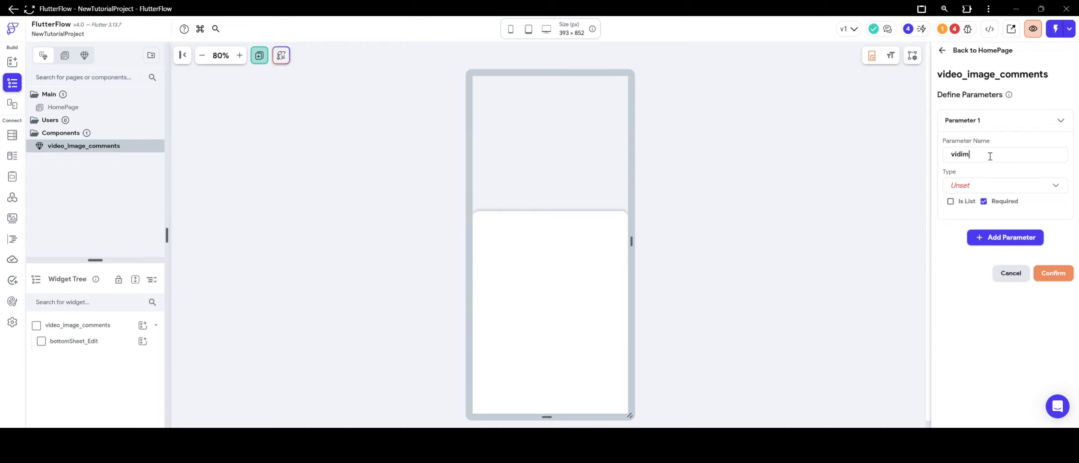
{"action": "type", "text": "vidimg_ref"}
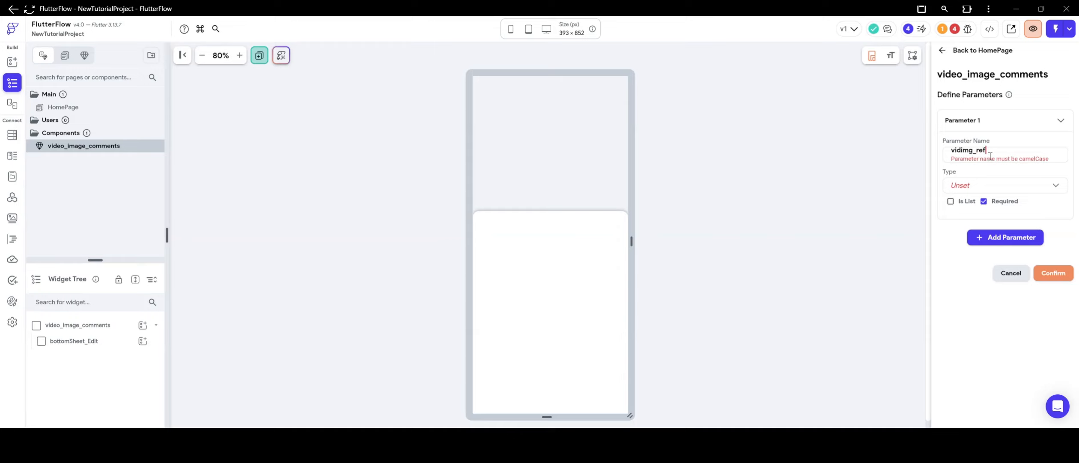
Step: Define the video_image_comments component's required parameter vidimgRef as a DocumentReference to the Video_Image_Posts collection
{"action": "key", "text": "BackSpace"}
{"action": "key", "text": "BackSpace"}
{"action": "key", "text": "BackSpace"}
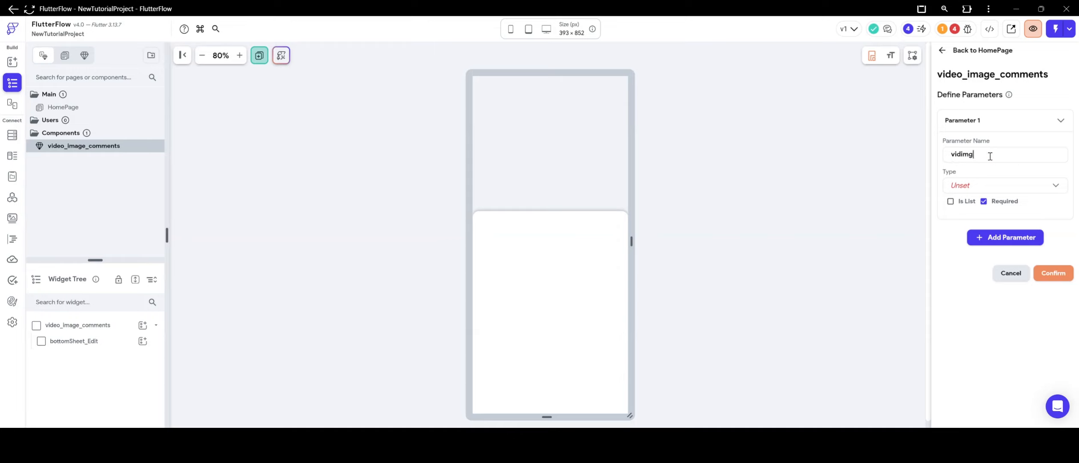
{"action": "type", "text": "Ref"}
{"action": "left_click", "coordinate": [987, 189]}
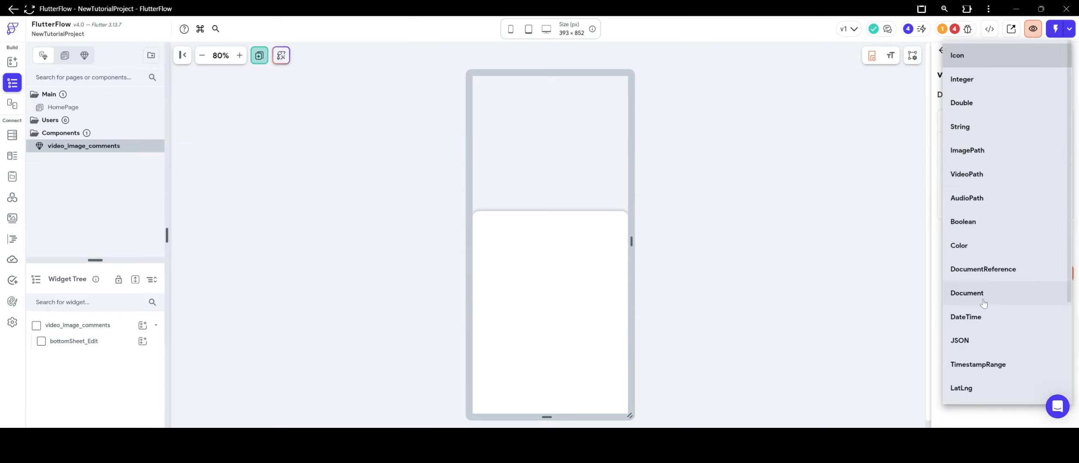
{"action": "left_click", "coordinate": [981, 273]}
{"action": "left_click", "coordinate": [980, 231]}
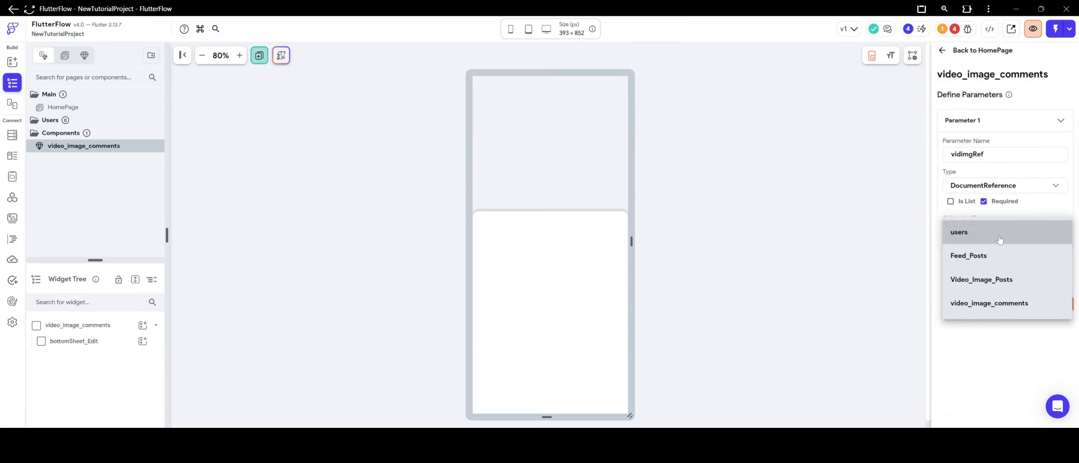
{"action": "left_click", "coordinate": [975, 286]}
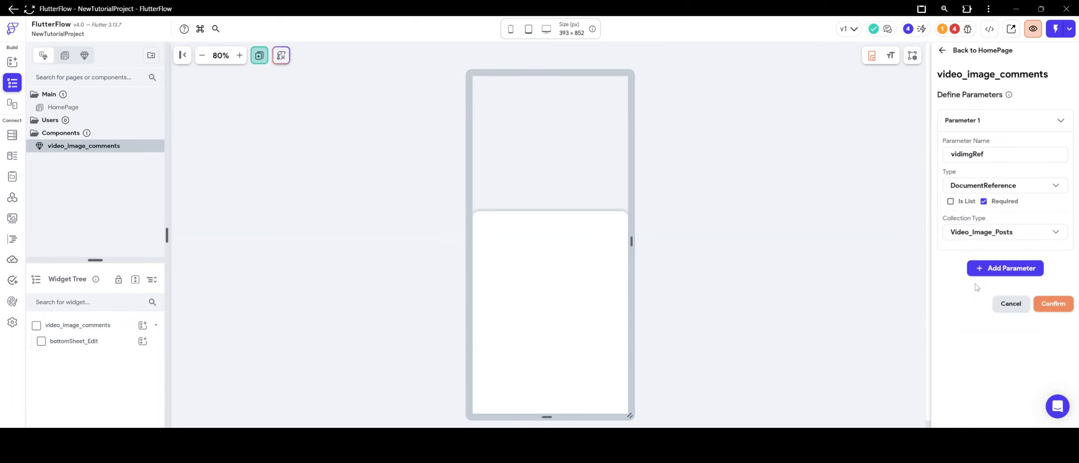
{"action": "left_click", "coordinate": [1048, 304]}
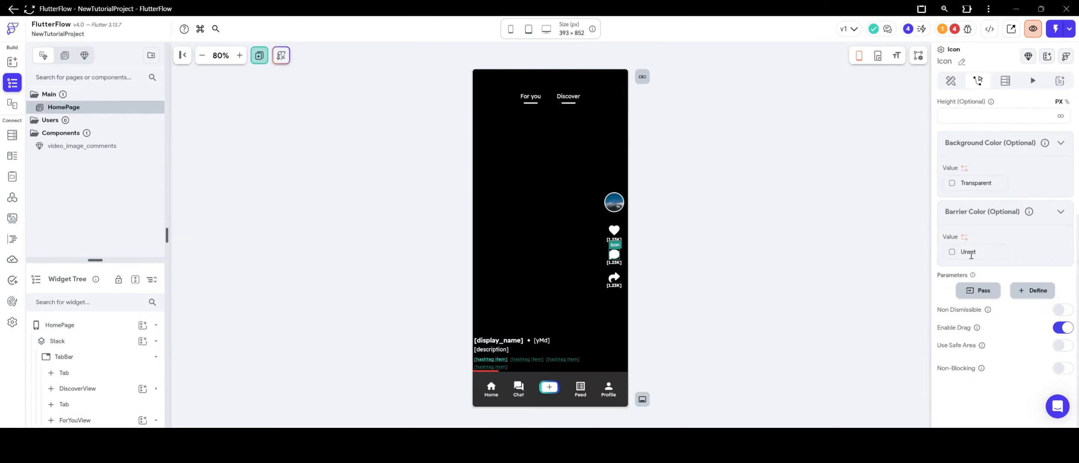
Step: Pass the Video_Image_Posts document's Reference as the vidimgRef parameter in the comment icon's Bottom Sheet action
{"action": "left_click", "coordinate": [978, 290]}
{"action": "scroll", "coordinate": [973, 269], "scroll_direction": "down", "scroll_amount": 2}
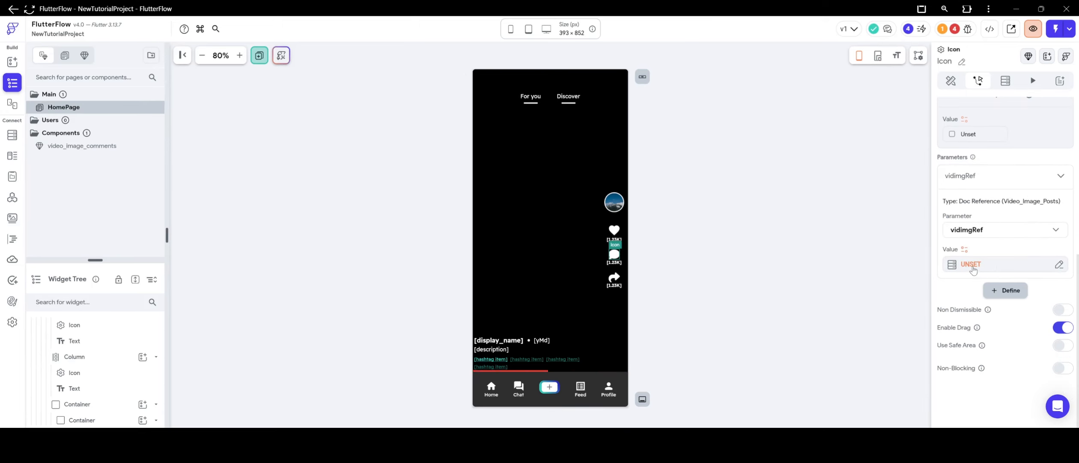
{"action": "left_click", "coordinate": [973, 266]}
{"action": "left_click", "coordinate": [839, 312]}
{"action": "scroll", "coordinate": [830, 320], "scroll_direction": "down", "scroll_amount": 3}
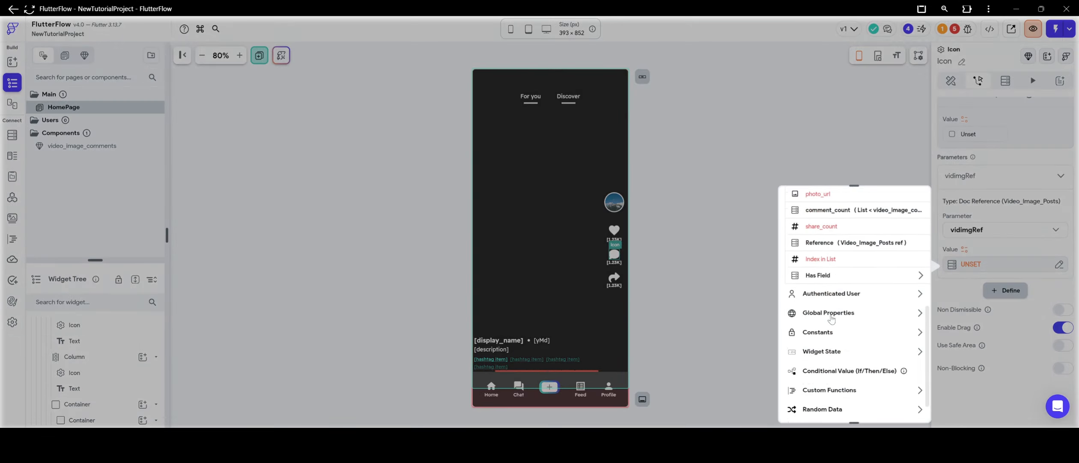
{"action": "left_click", "coordinate": [827, 242]}
{"action": "left_click", "coordinate": [903, 405]}
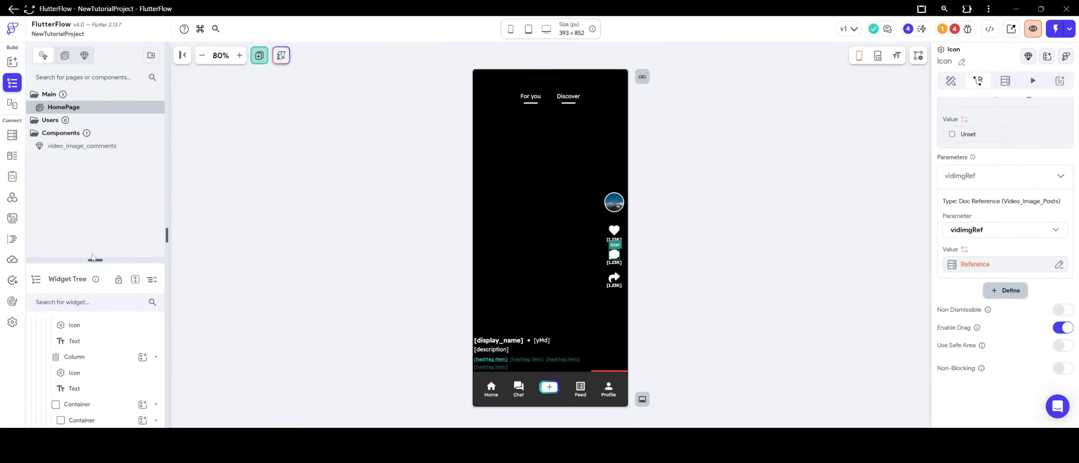
Step: Enlarge the widget tree and examine the backend query on the PageView inside ForYouView
{"action": "left_click_drag", "start_coordinate": [92, 257], "coordinate": [95, 150]}
{"action": "scroll", "coordinate": [130, 287], "scroll_direction": "up", "scroll_amount": 5}
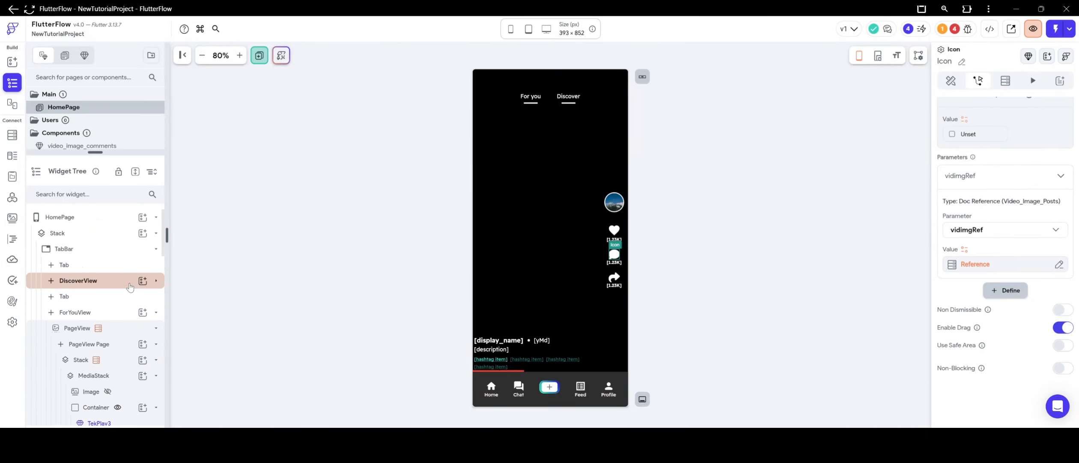
{"action": "scroll", "coordinate": [119, 287], "scroll_direction": "down", "scroll_amount": 1}
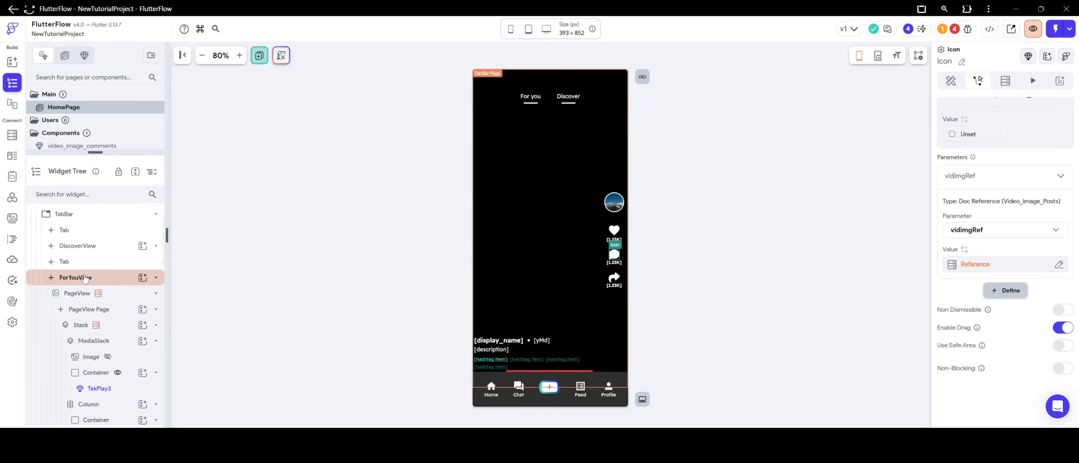
{"action": "left_click", "coordinate": [86, 296]}
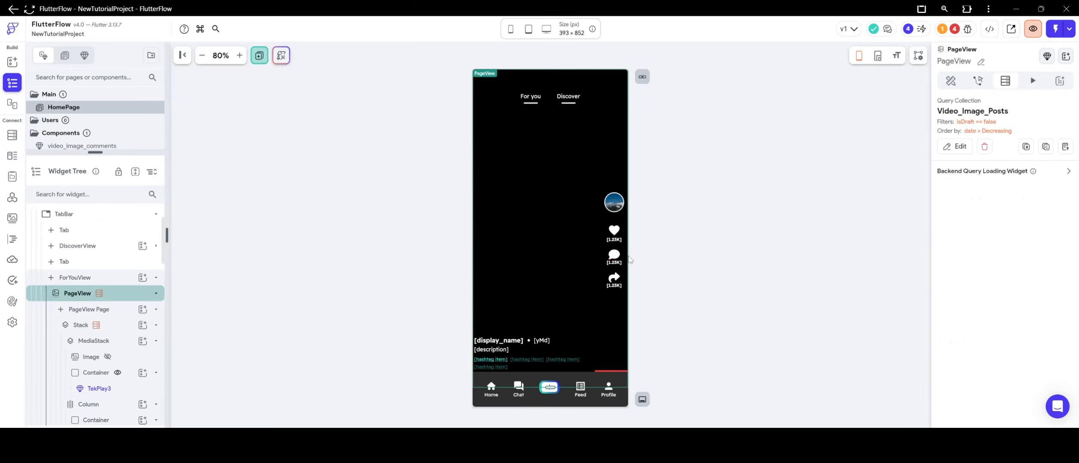
{"action": "left_click", "coordinate": [614, 255]}
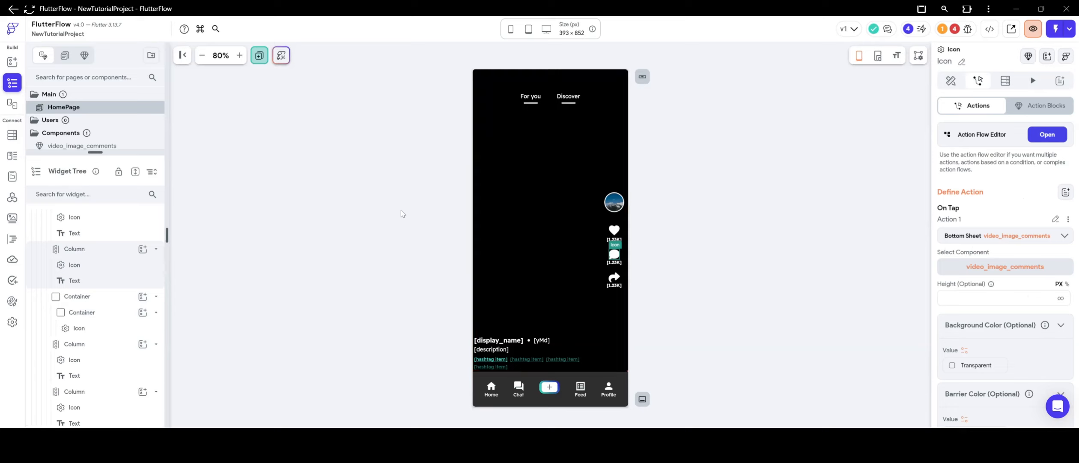
{"action": "scroll", "coordinate": [122, 231], "scroll_direction": "up", "scroll_amount": 5}
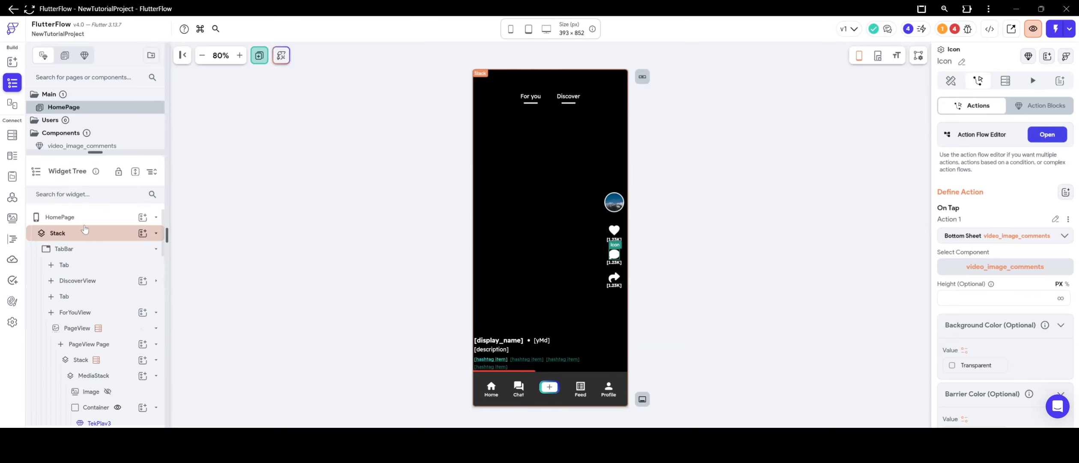
{"action": "scroll", "coordinate": [93, 272], "scroll_direction": "up", "scroll_amount": 2}
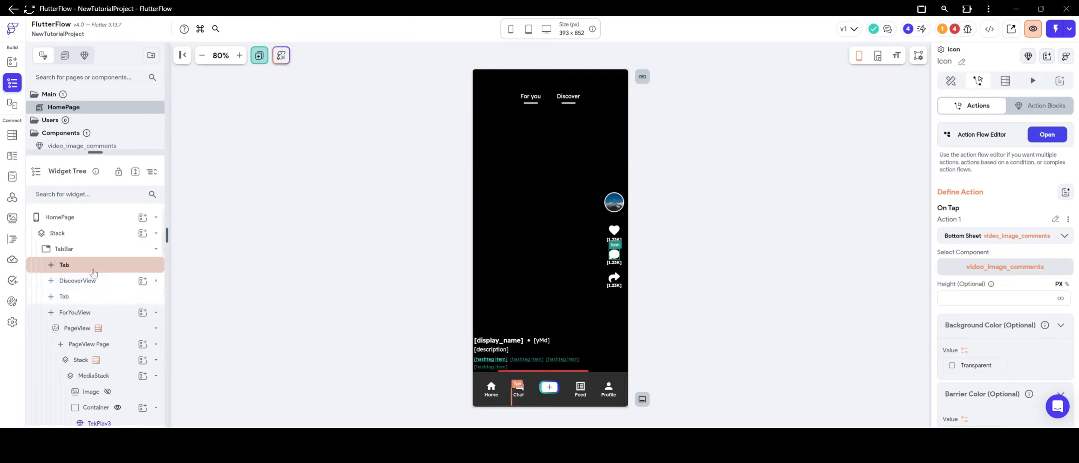
{"action": "left_click", "coordinate": [154, 281]}
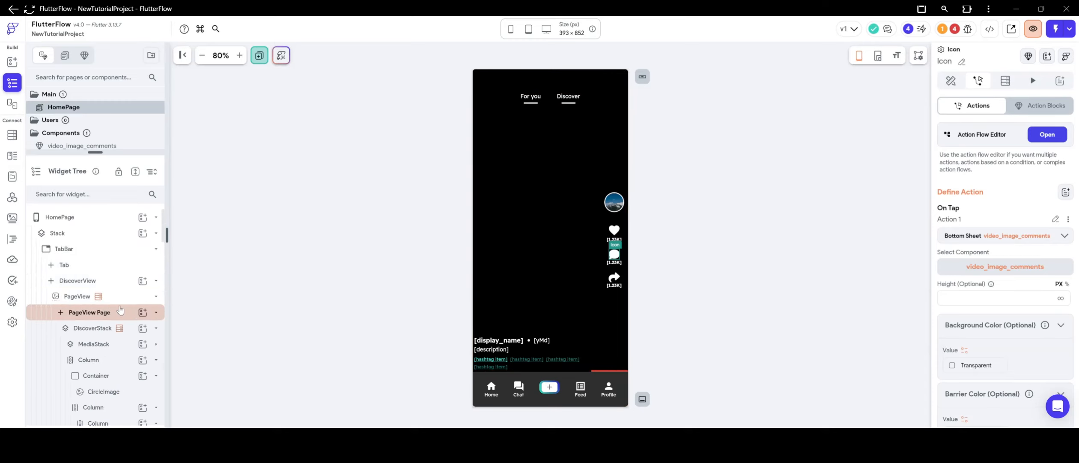
{"action": "left_click", "coordinate": [156, 296]}
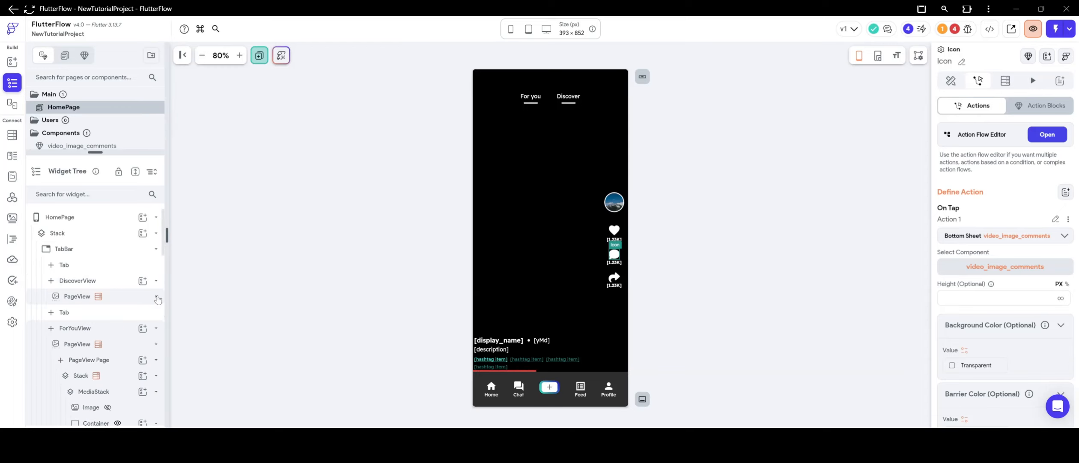
{"action": "left_click", "coordinate": [77, 342]}
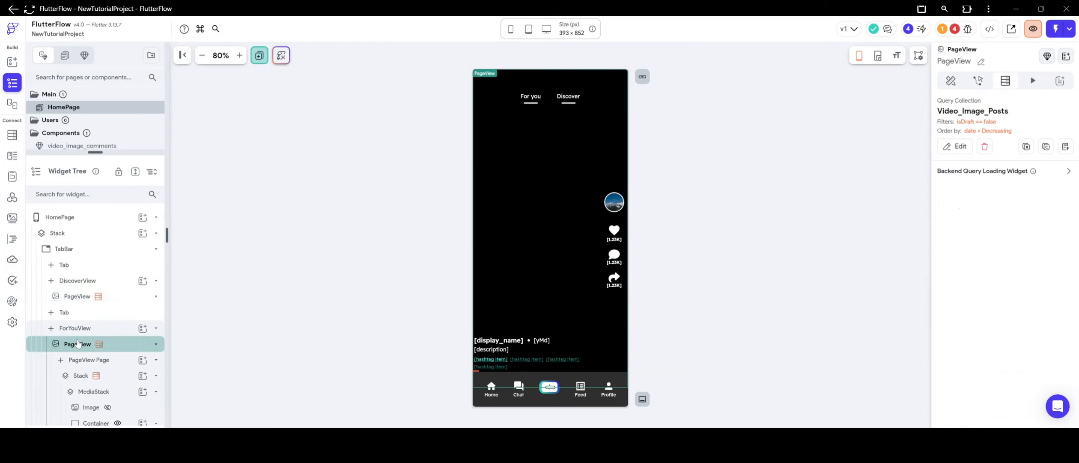
Step: Copy the video_image_comments Bottom Sheet action from the comment icon in ForYouView
{"action": "left_click", "coordinate": [615, 258]}
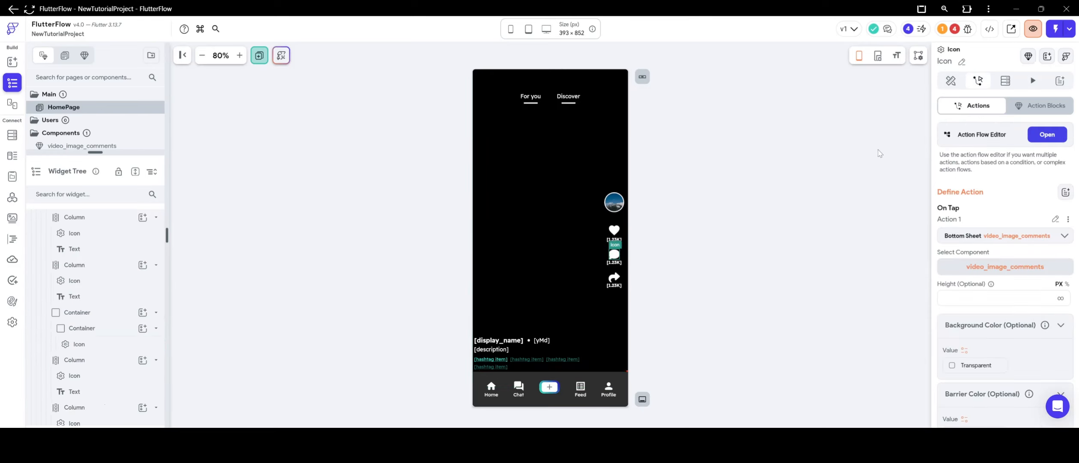
{"action": "scroll", "coordinate": [985, 192], "scroll_direction": "down", "scroll_amount": 5}
{"action": "scroll", "coordinate": [985, 191], "scroll_direction": "up", "scroll_amount": 5}
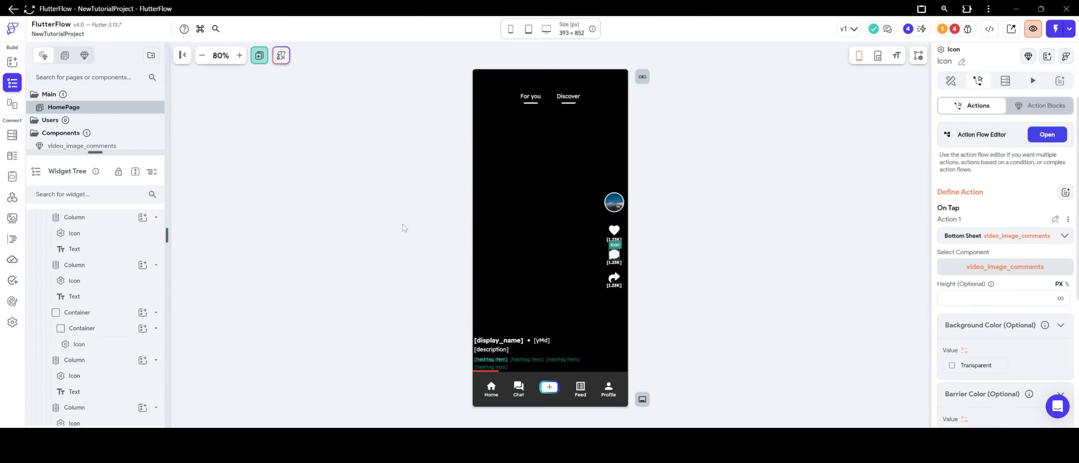
{"action": "scroll", "coordinate": [95, 275], "scroll_direction": "up", "scroll_amount": 3}
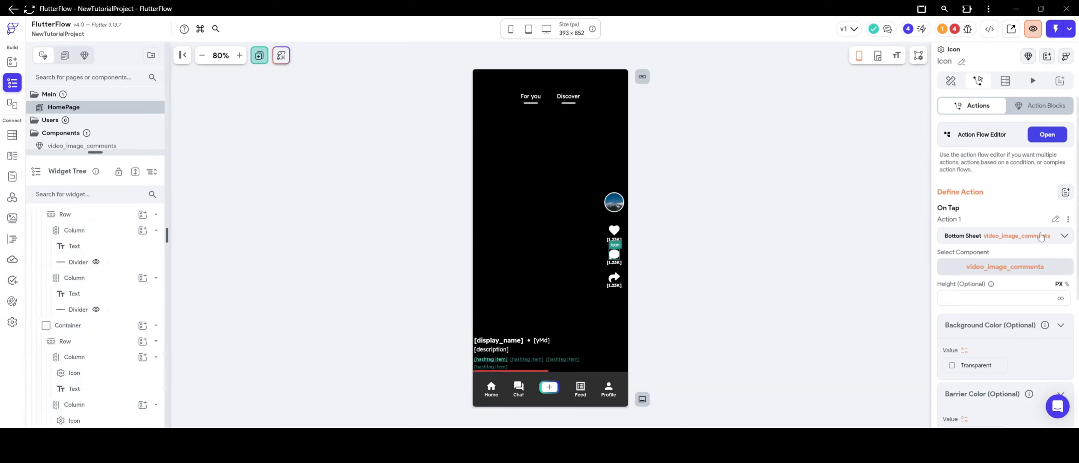
{"action": "left_click", "coordinate": [1068, 219]}
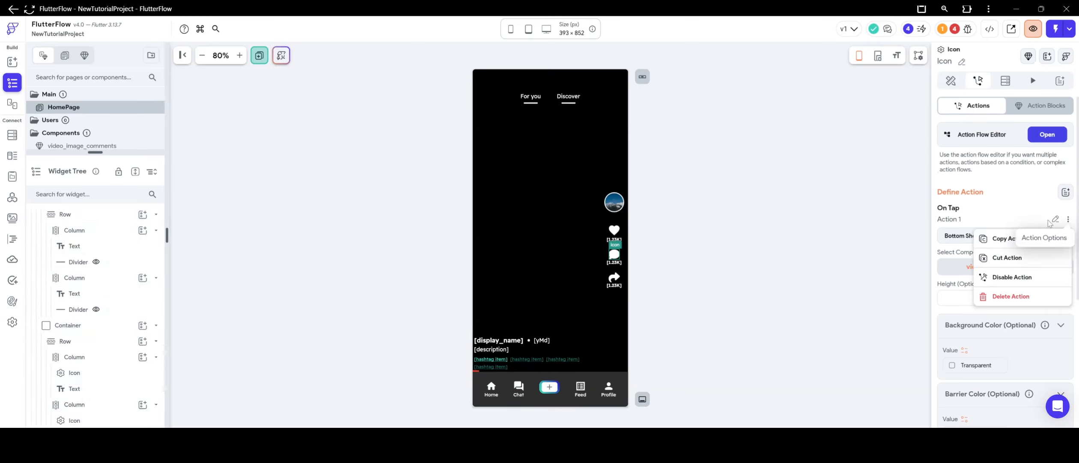
{"action": "left_click", "coordinate": [1009, 239]}
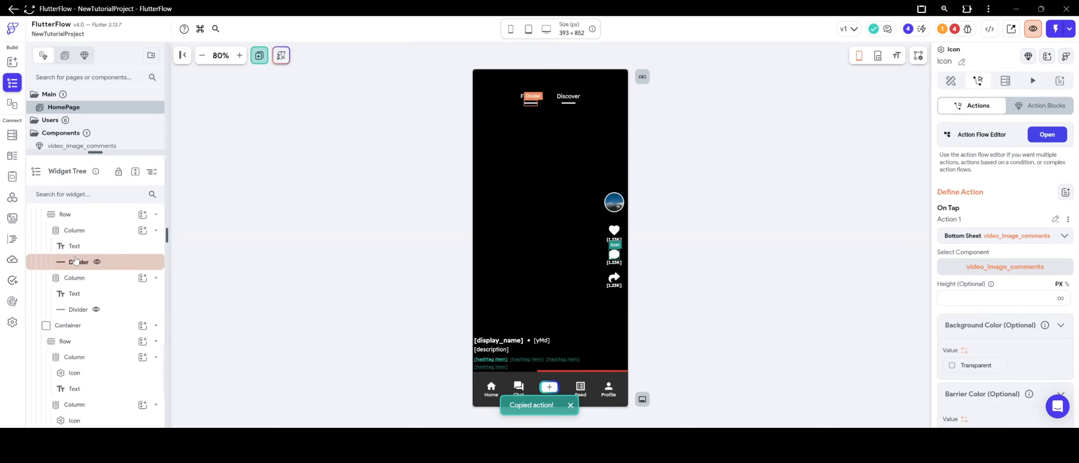
Step: Examine the backend query on ForYouView's Stack and the comment icon's tap action
{"action": "scroll", "coordinate": [88, 248], "scroll_direction": "up", "scroll_amount": 5}
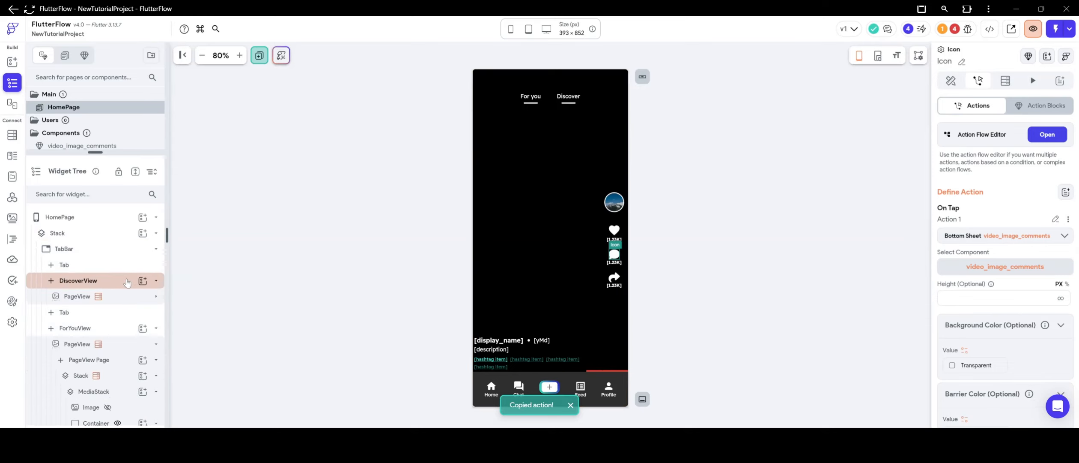
{"action": "left_click", "coordinate": [156, 281]}
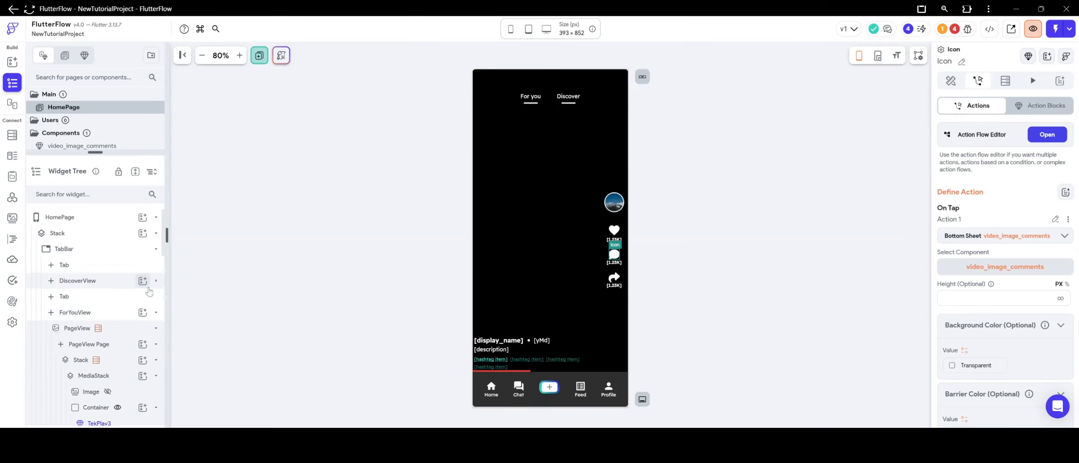
{"action": "scroll", "coordinate": [154, 287], "scroll_direction": "down", "scroll_amount": 1}
{"action": "left_click", "coordinate": [156, 294]}
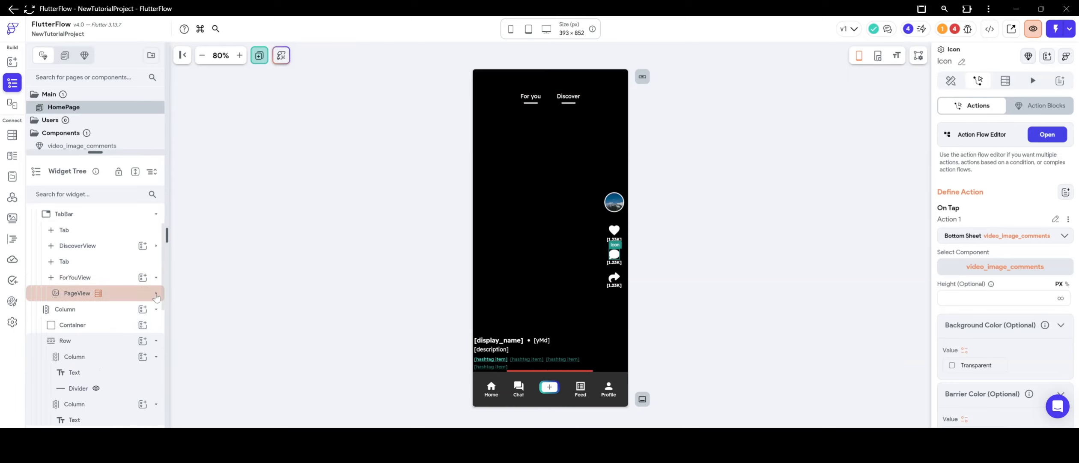
{"action": "left_click", "coordinate": [155, 294]}
{"action": "scroll", "coordinate": [129, 295], "scroll_direction": "down", "scroll_amount": 1}
{"action": "left_click", "coordinate": [119, 293]}
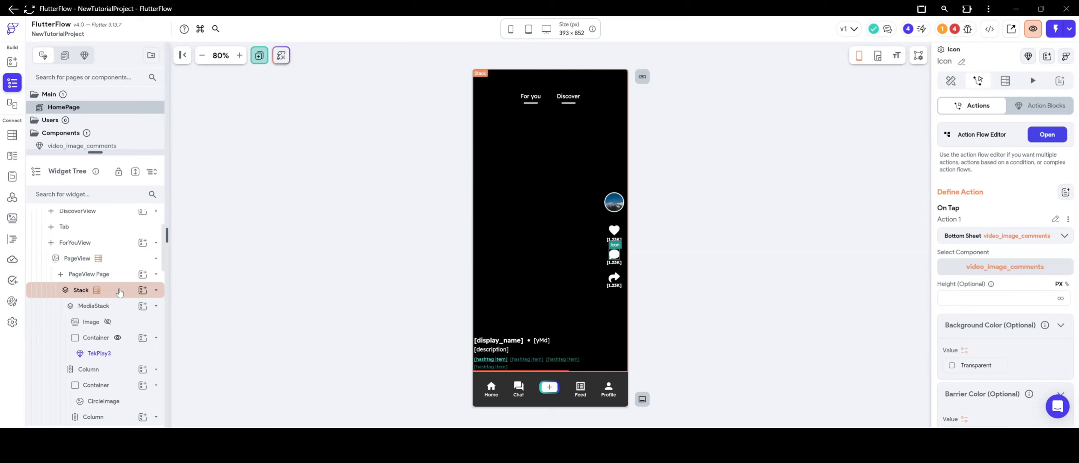
{"action": "left_click", "coordinate": [81, 295]}
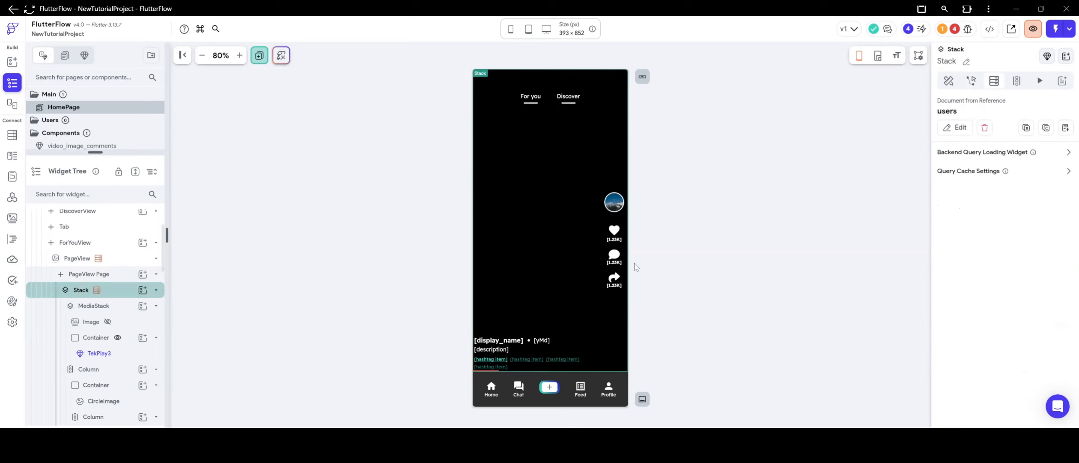
{"action": "left_click", "coordinate": [615, 256]}
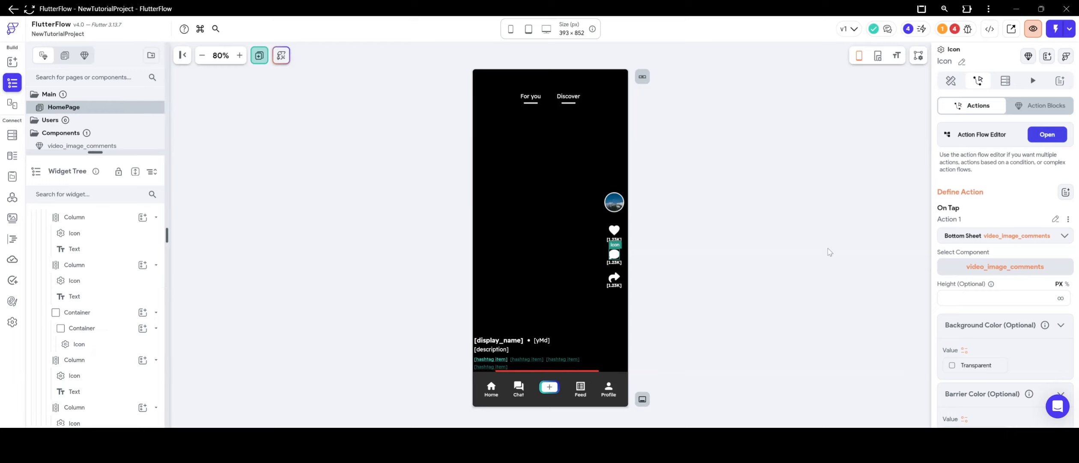
Step: Paste the copied Bottom Sheet action onto the comment icon inside DiscoverView's PageView
{"action": "scroll", "coordinate": [128, 257], "scroll_direction": "up", "scroll_amount": 10}
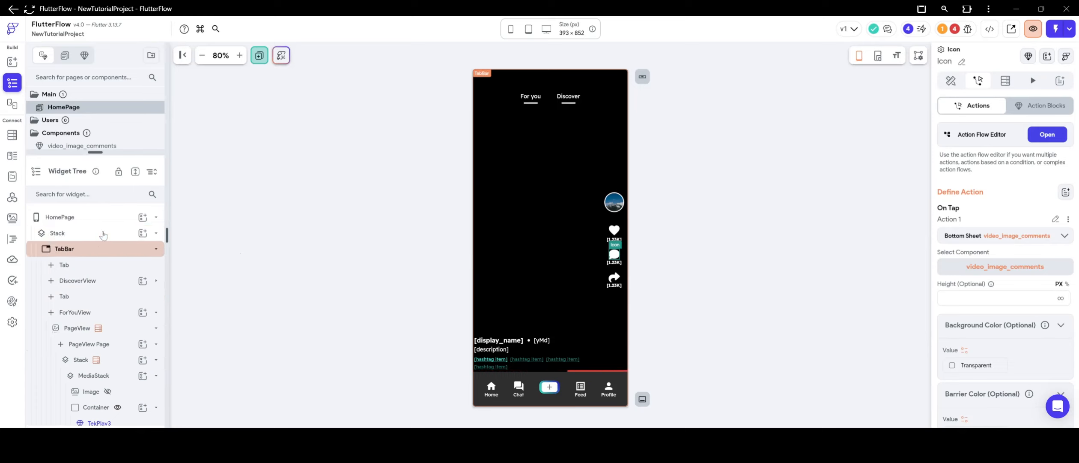
{"action": "left_click", "coordinate": [156, 281]}
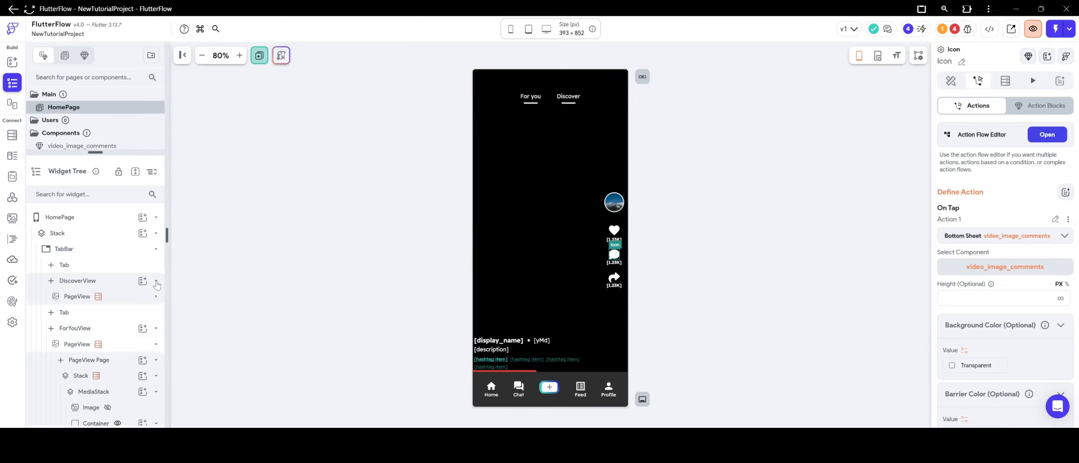
{"action": "left_click", "coordinate": [87, 299]}
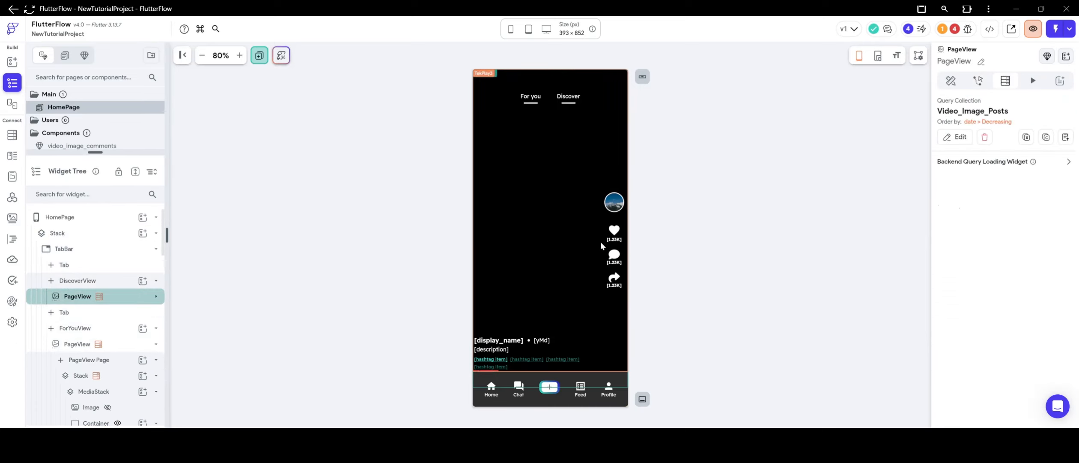
{"action": "left_click", "coordinate": [617, 260]}
{"action": "left_click", "coordinate": [979, 80]}
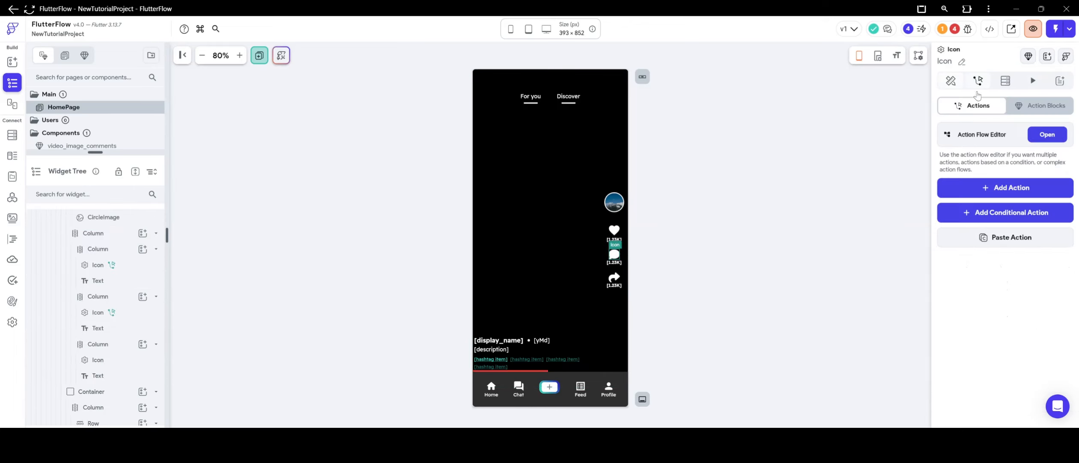
{"action": "left_click", "coordinate": [1005, 238]}
Step: Set the pasted action's vidimgRef parameter to the Reference of the Video_Image_Posts document
{"action": "scroll", "coordinate": [1006, 241], "scroll_direction": "down", "scroll_amount": 5}
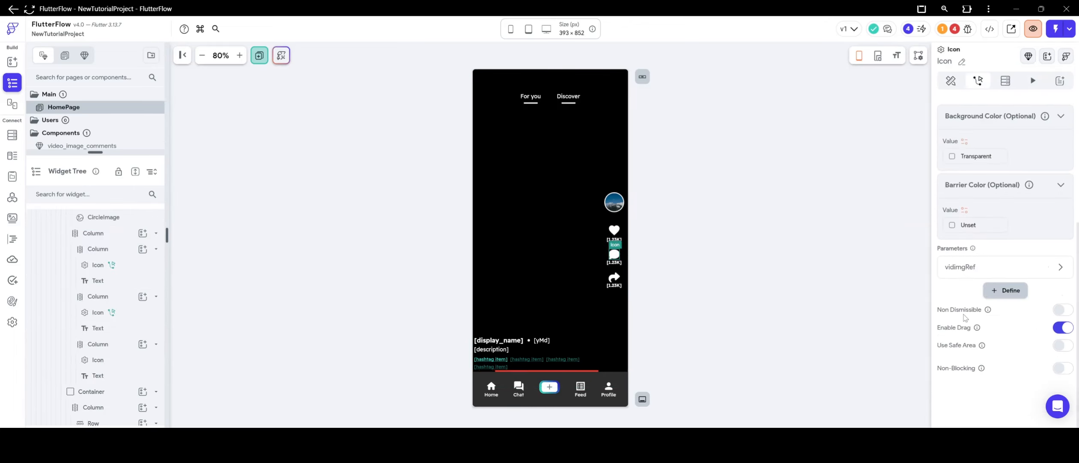
{"action": "left_click", "coordinate": [963, 270]}
{"action": "scroll", "coordinate": [964, 273], "scroll_direction": "down", "scroll_amount": 2}
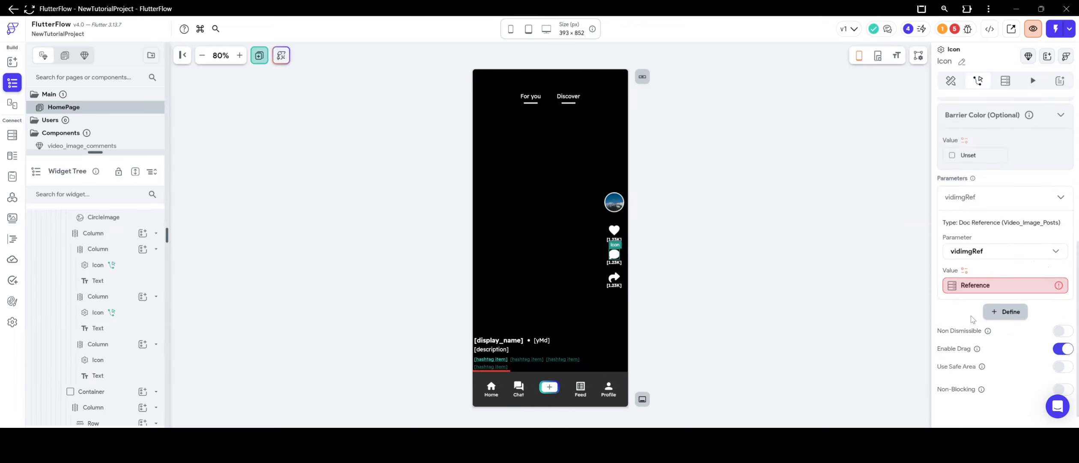
{"action": "left_click", "coordinate": [973, 288]}
{"action": "left_click", "coordinate": [833, 317]}
{"action": "scroll", "coordinate": [837, 334], "scroll_direction": "down", "scroll_amount": 5}
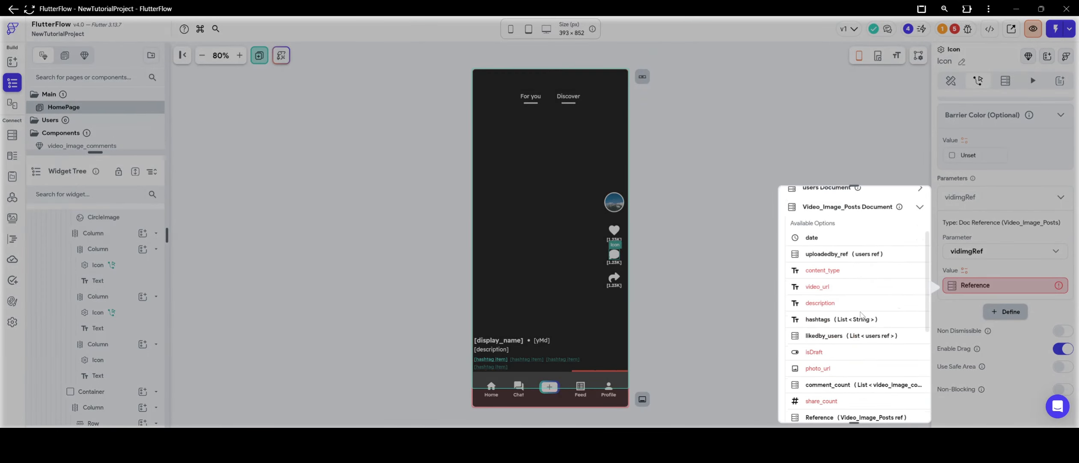
{"action": "left_click", "coordinate": [840, 348]}
{"action": "left_click", "coordinate": [904, 405]}
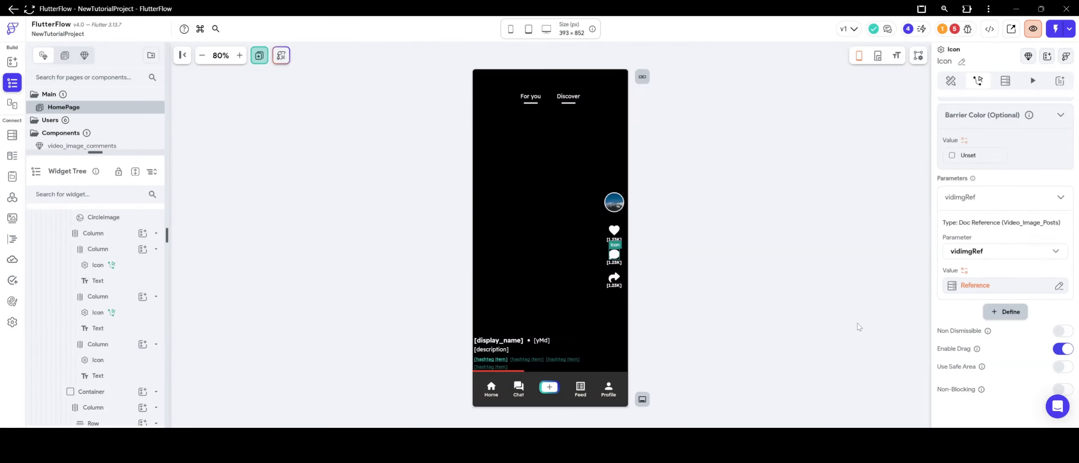
{"action": "left_click", "coordinate": [735, 270]}
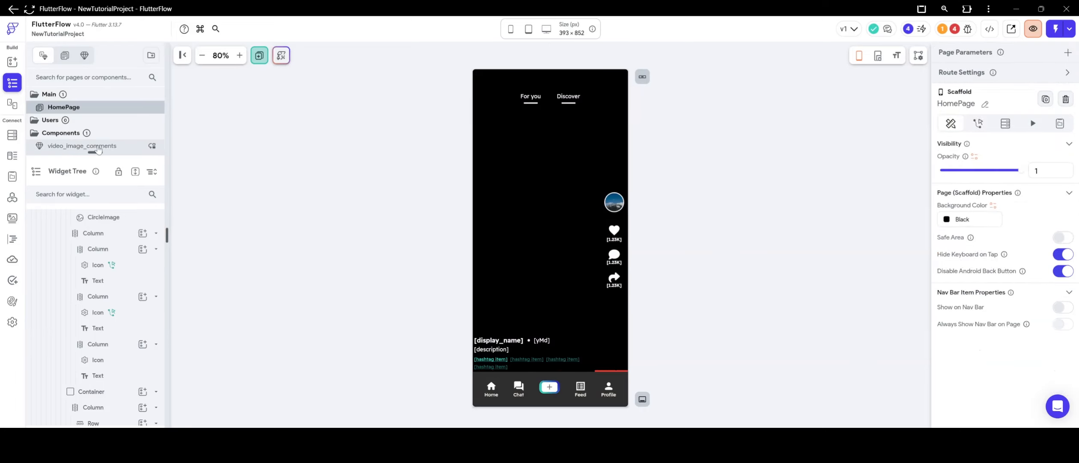
Step: Open the video_image_comments component and add a Column inside its bottomSheet_Edit container
{"action": "left_click", "coordinate": [98, 148]}
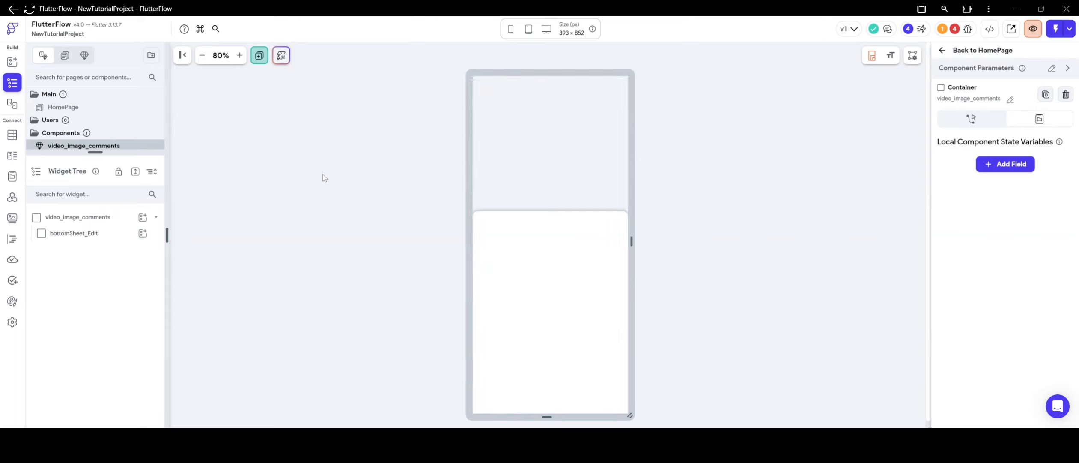
{"action": "left_click_drag", "start_coordinate": [92, 152], "coordinate": [94, 235]}
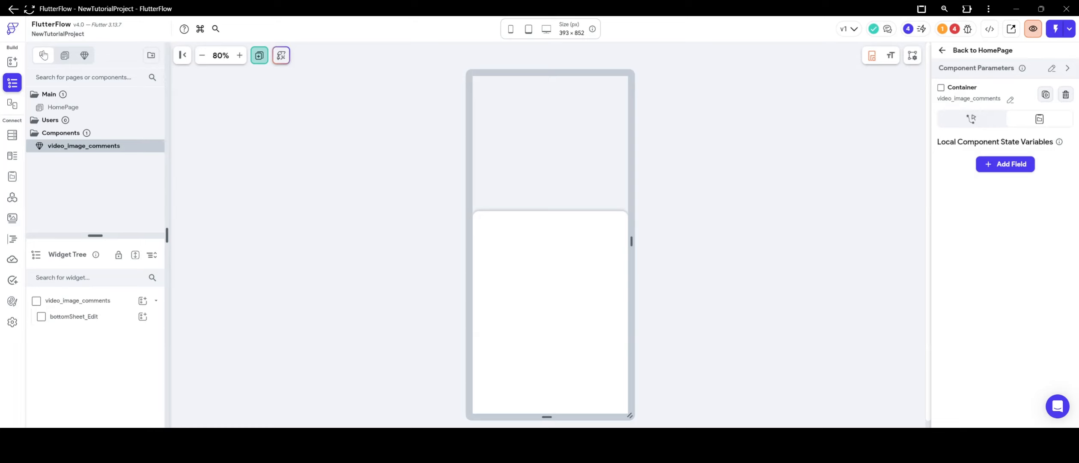
{"action": "left_click", "coordinate": [12, 63]}
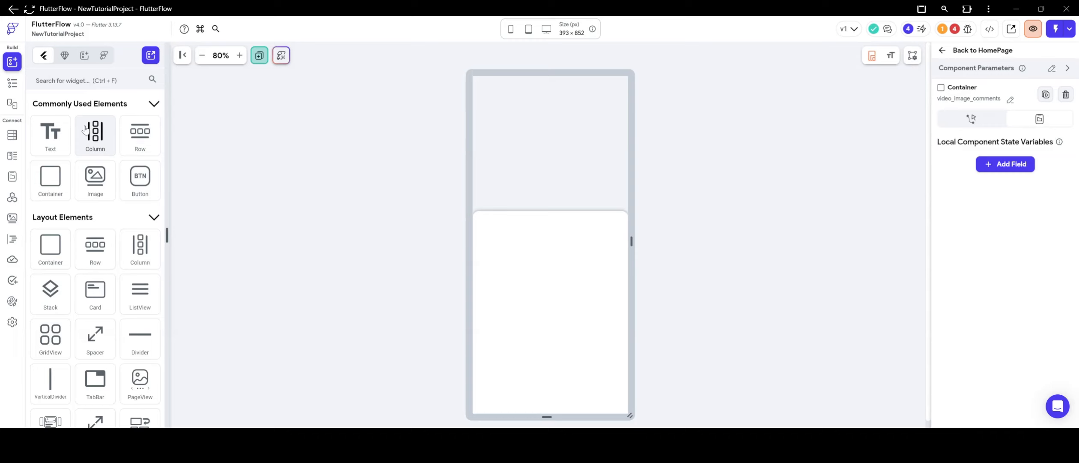
{"action": "left_click_drag", "start_coordinate": [93, 138], "coordinate": [554, 280]}
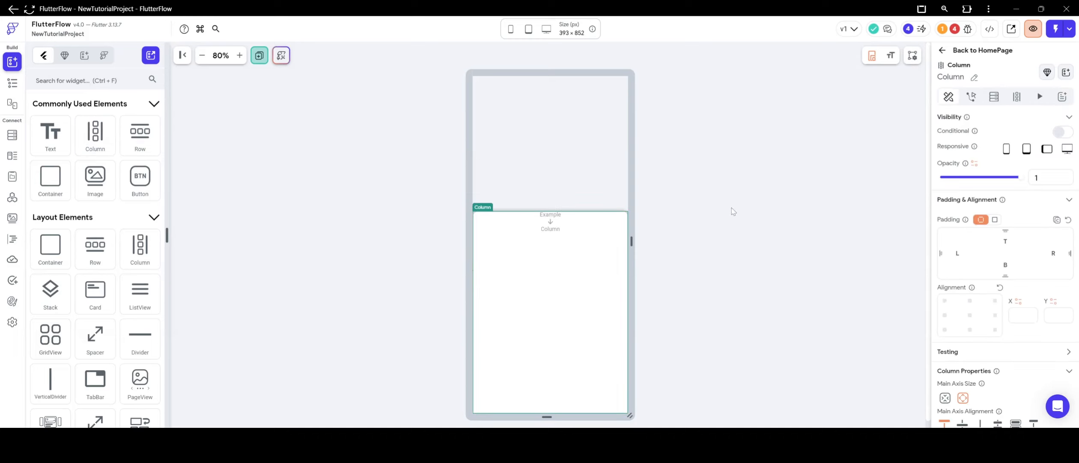
Step: Set the Column's padding to 14 on the top and 6 on the left and right
{"action": "left_click", "coordinate": [998, 243]}
{"action": "type", "text": "14"}
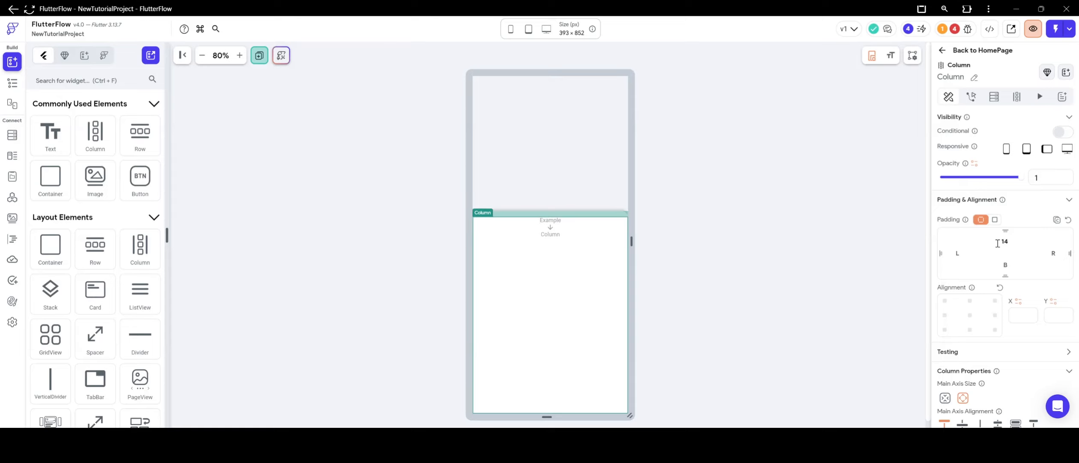
{"action": "left_click", "coordinate": [955, 250]}
{"action": "left_click", "coordinate": [1054, 253]}
{"action": "type", "text": "6"}
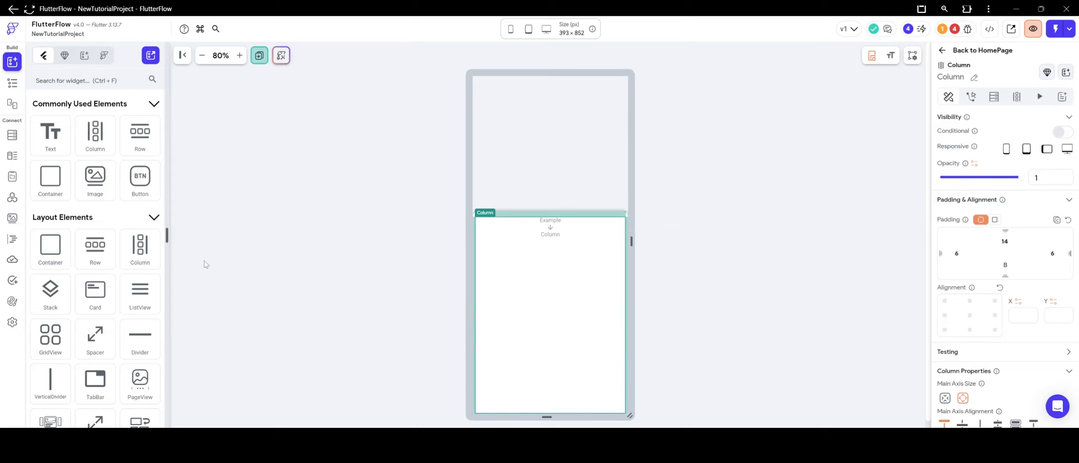
Step: Add a Row inside the Column and place a Text widget in that Row
{"action": "left_click_drag", "start_coordinate": [140, 133], "coordinate": [505, 297]}
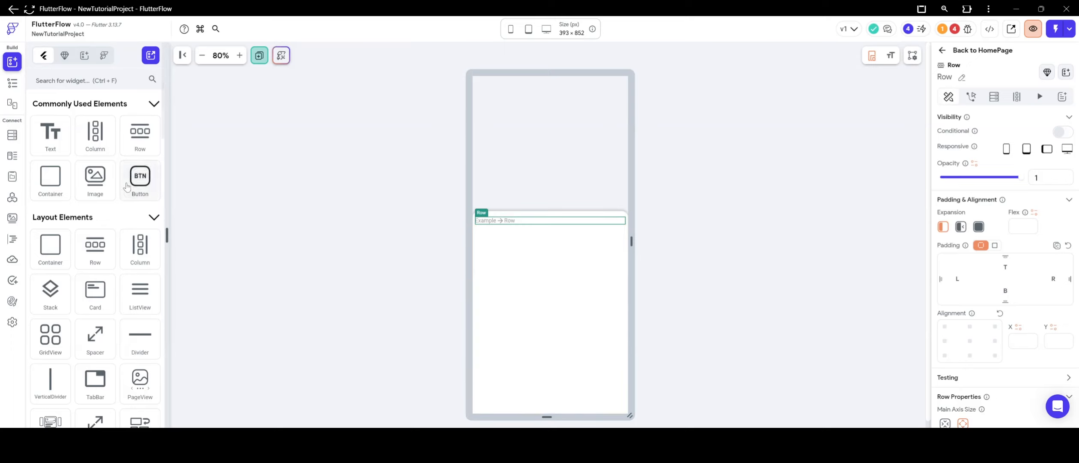
{"action": "left_click_drag", "start_coordinate": [50, 133], "coordinate": [493, 231]}
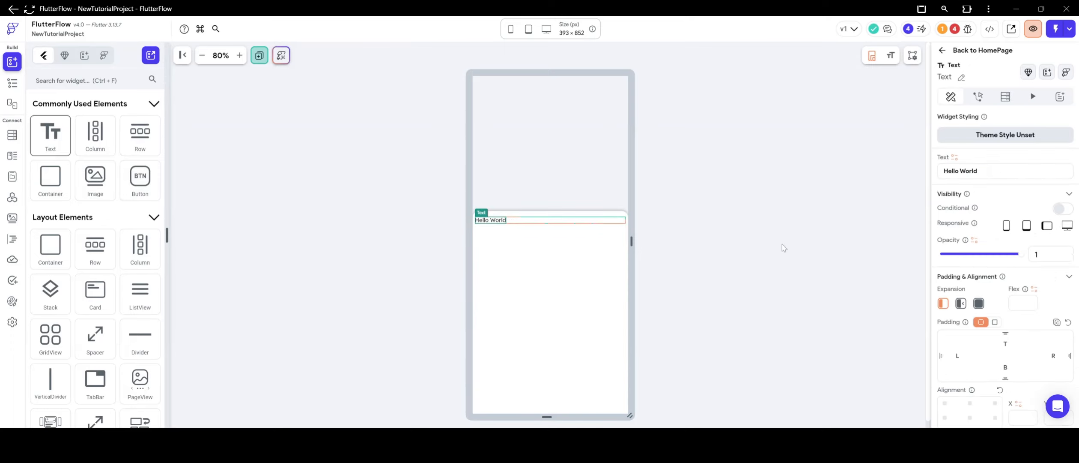
{"action": "left_click", "coordinate": [780, 182]}
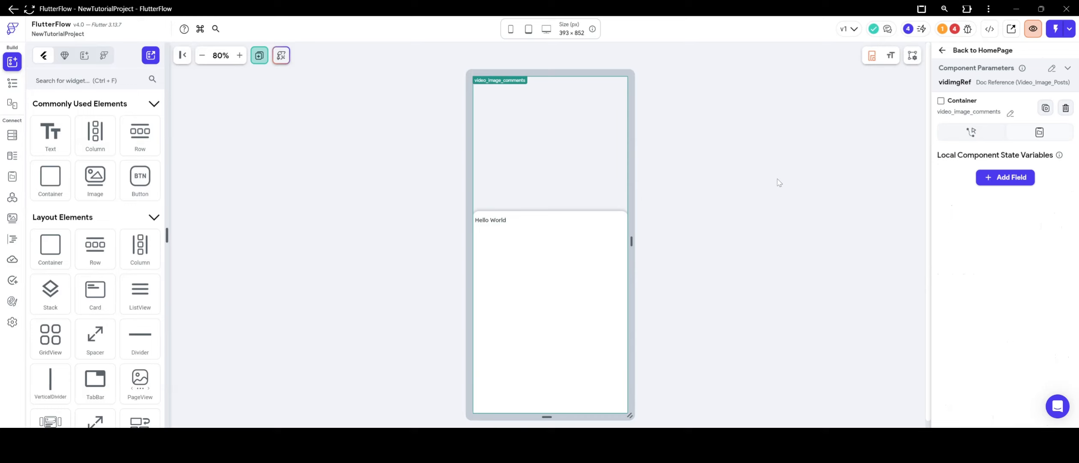
{"action": "left_click", "coordinate": [615, 218]}
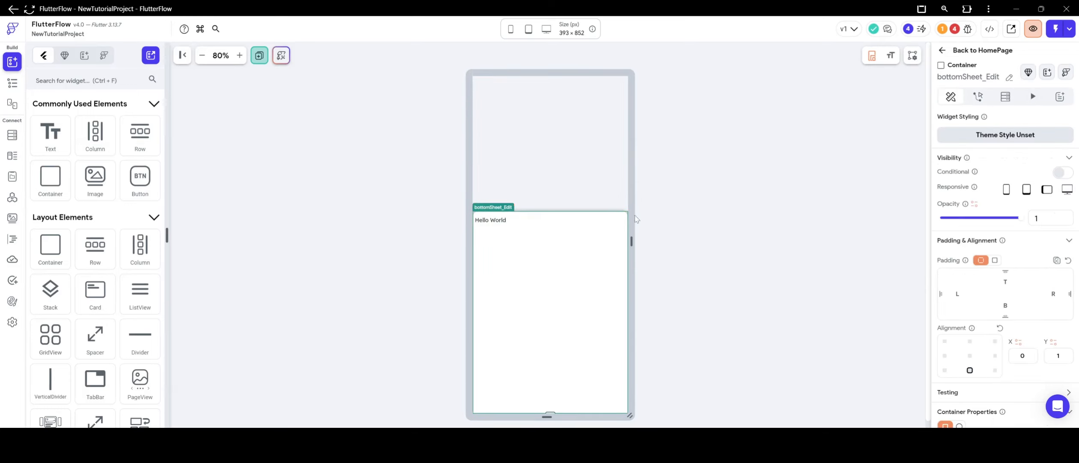
{"action": "left_click", "coordinate": [863, 181]}
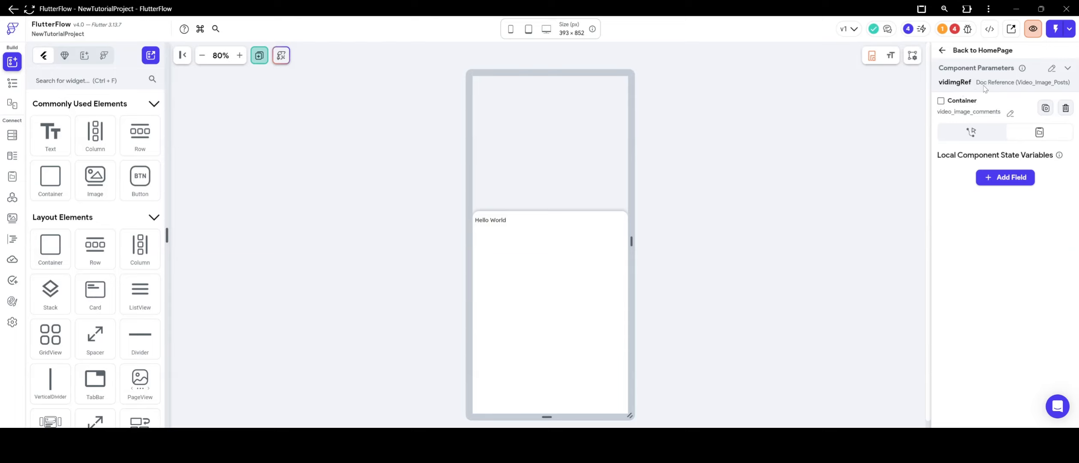
{"action": "left_click", "coordinate": [499, 220]}
{"action": "left_click", "coordinate": [514, 218]}
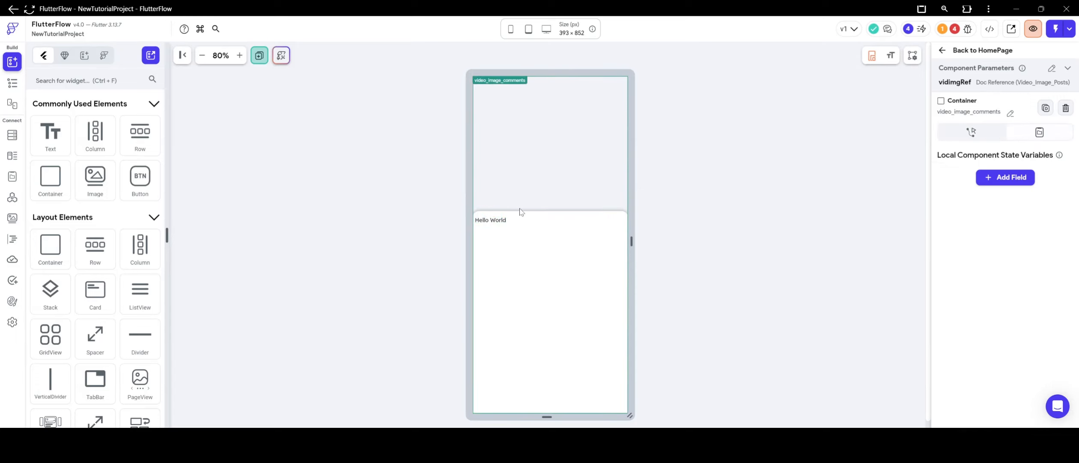
Step: Add a Document from Reference backend query on Video_Image_Posts to bottomSheet_Edit, using the vidimgRef component parameter as its reference
{"action": "left_click", "coordinate": [516, 215]}
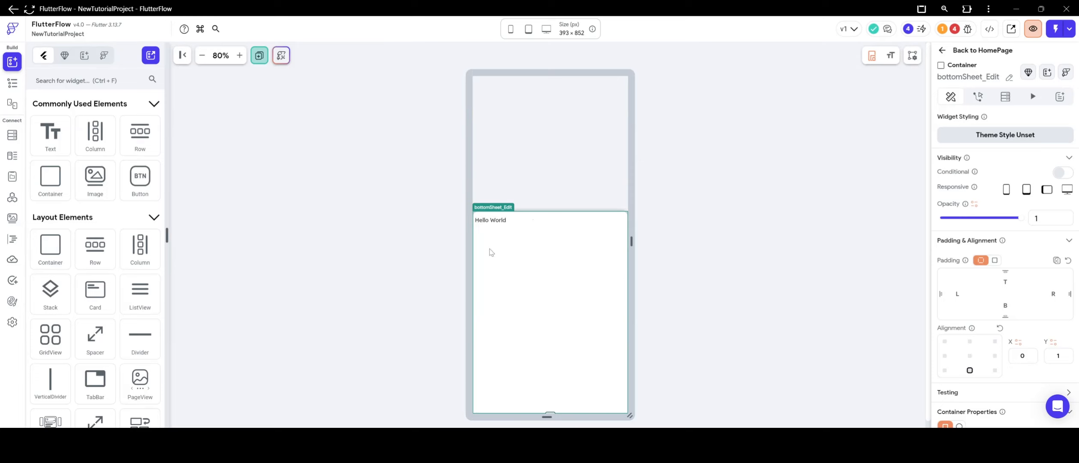
{"action": "left_click", "coordinate": [1005, 97]}
{"action": "left_click", "coordinate": [1005, 121]}
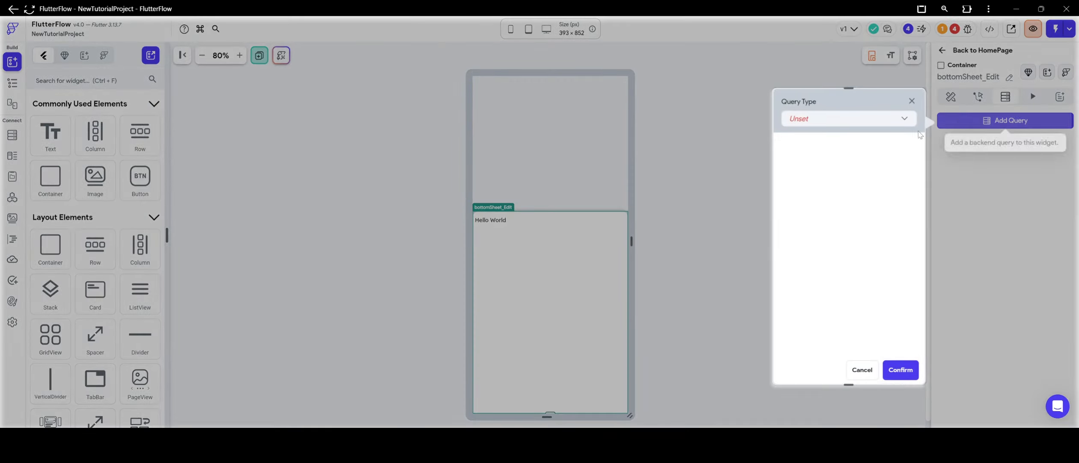
{"action": "left_click", "coordinate": [840, 122]}
{"action": "left_click", "coordinate": [833, 143]}
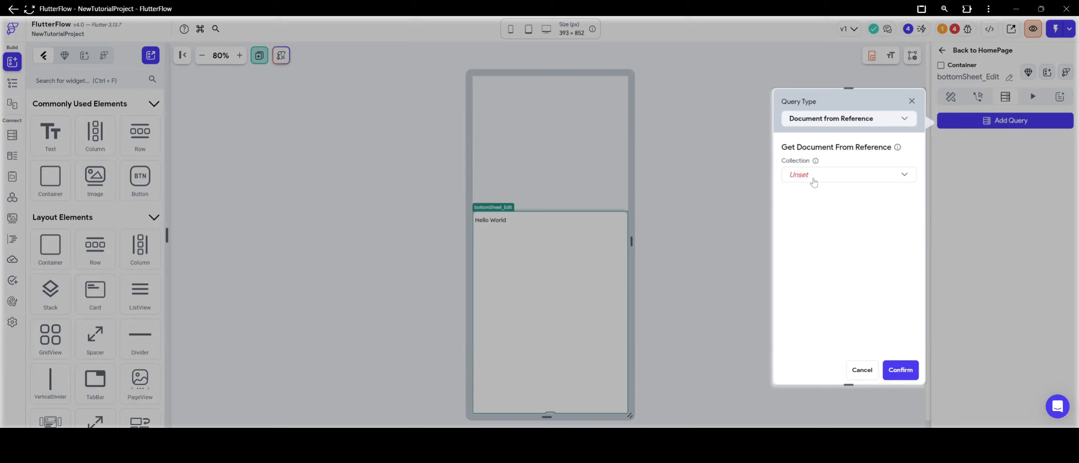
{"action": "left_click", "coordinate": [816, 175]}
{"action": "left_click", "coordinate": [820, 197]}
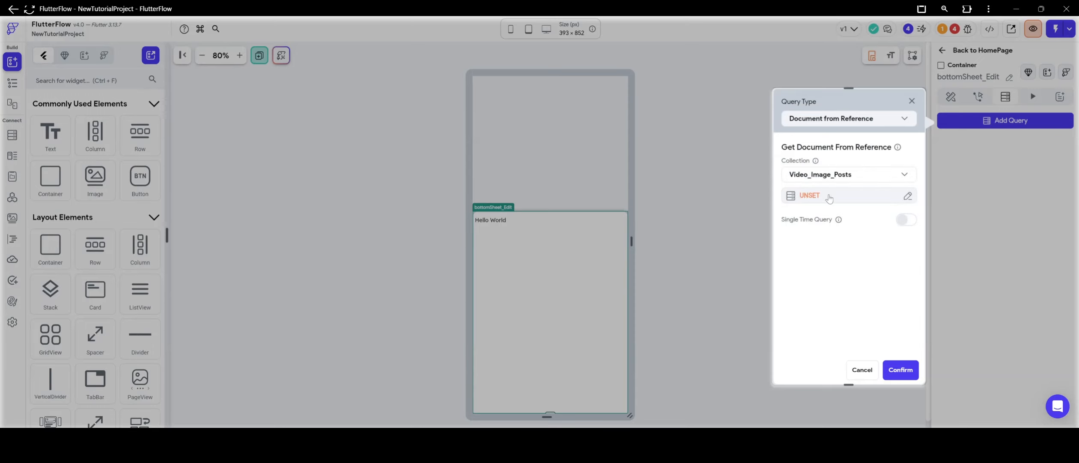
{"action": "left_click", "coordinate": [825, 195]}
{"action": "left_click", "coordinate": [674, 286]}
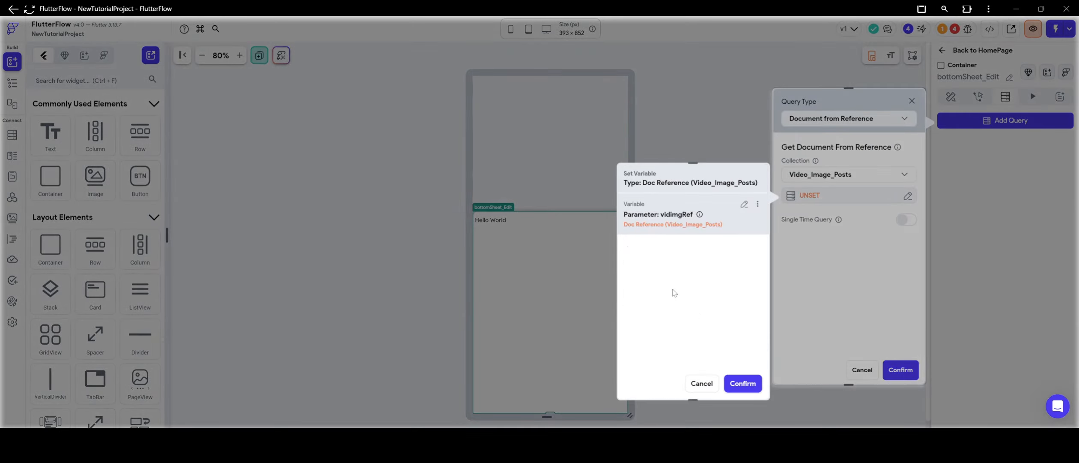
{"action": "left_click", "coordinate": [733, 380]}
{"action": "left_click", "coordinate": [889, 371]}
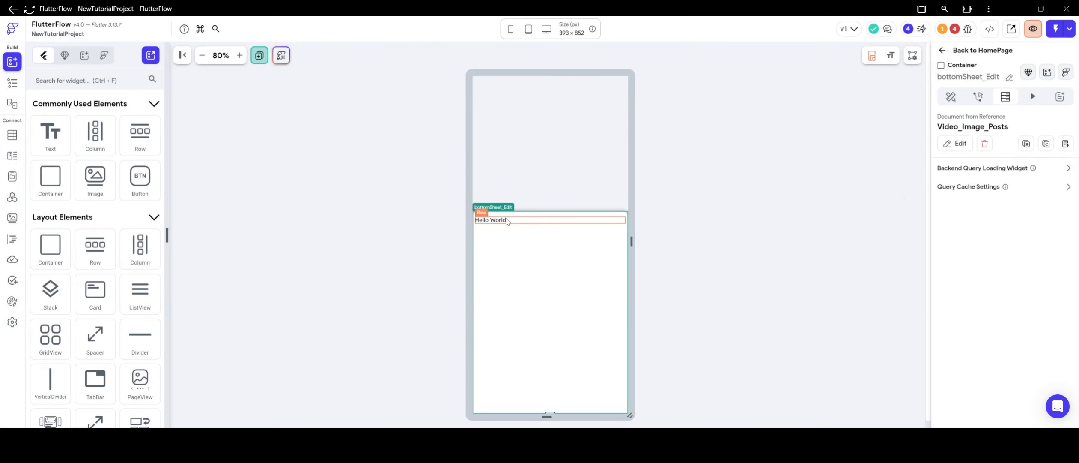
Step: Bind the Hello World text to a Combine Text variable with "Commenting on " as Text 1 and an empty Text 2
{"action": "left_click", "coordinate": [485, 220]}
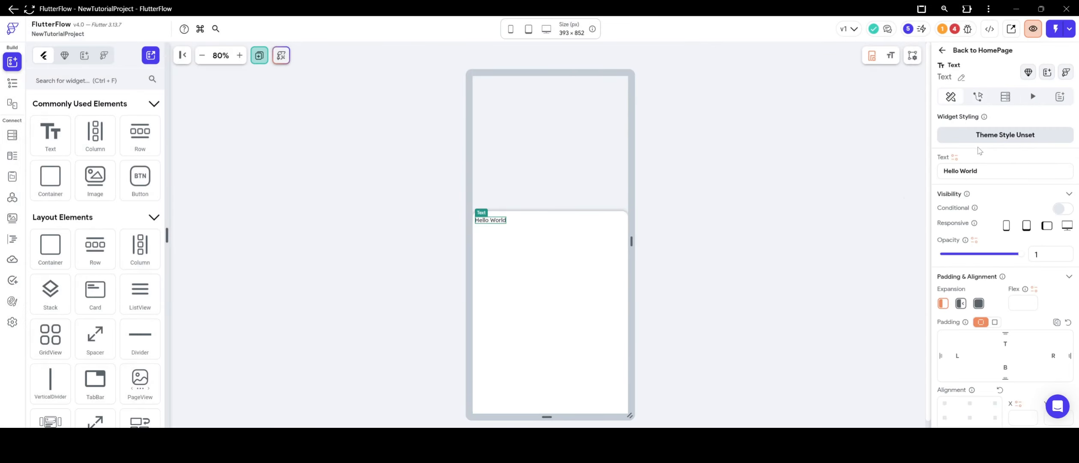
{"action": "left_click", "coordinate": [955, 158]}
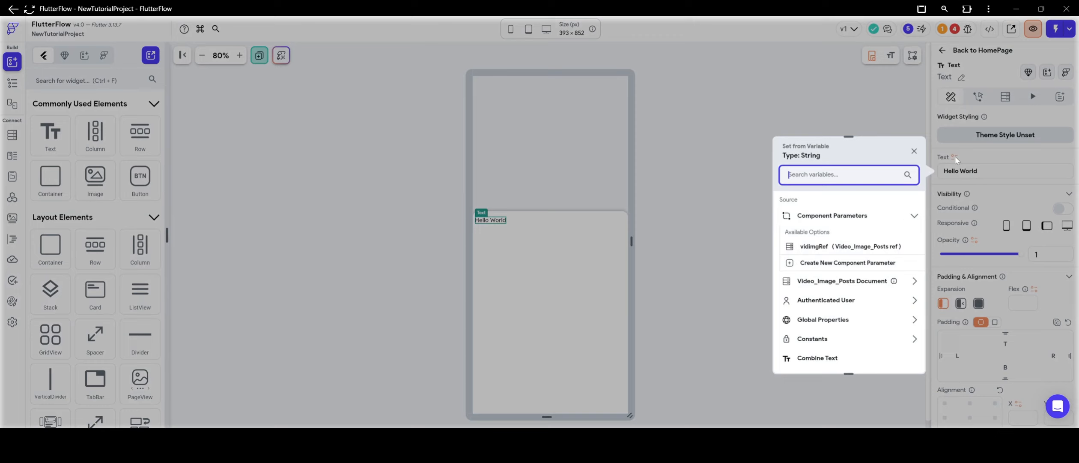
{"action": "scroll", "coordinate": [852, 268], "scroll_direction": "down", "scroll_amount": 1}
{"action": "scroll", "coordinate": [834, 256], "scroll_direction": "down", "scroll_amount": 1}
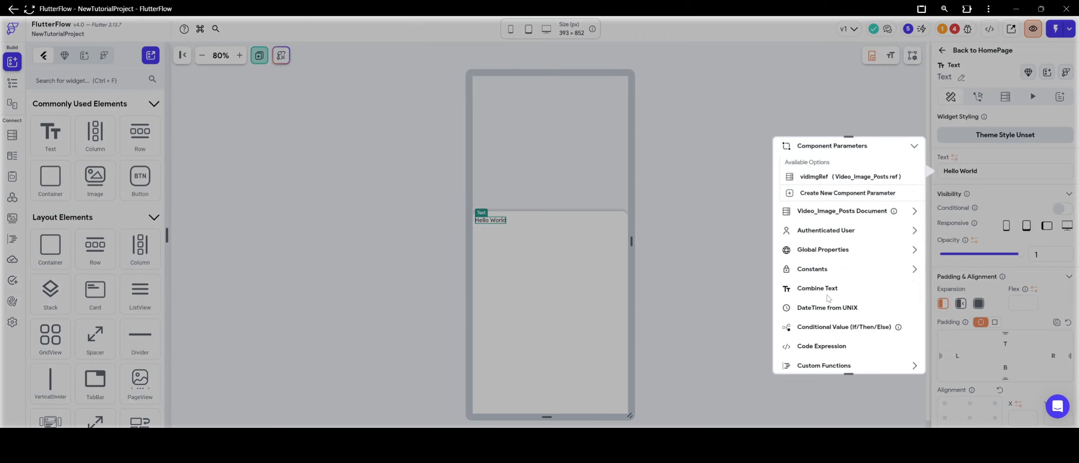
{"action": "left_click", "coordinate": [832, 293]}
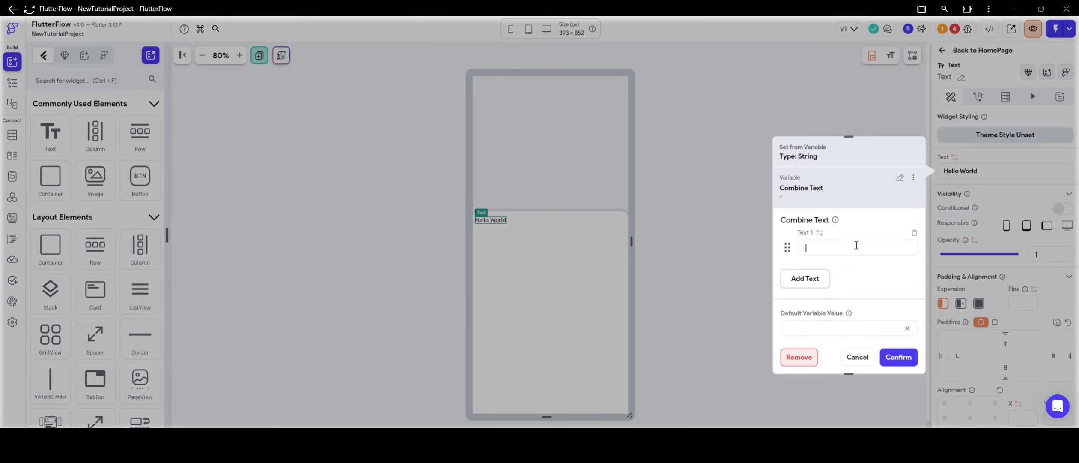
{"action": "type", "text": "Commenting on"}
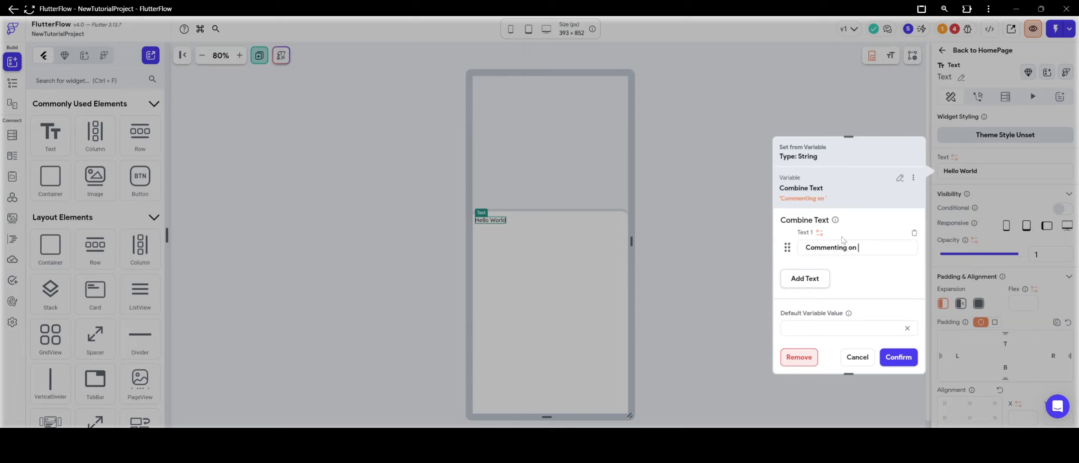
{"action": "left_click", "coordinate": [805, 284]}
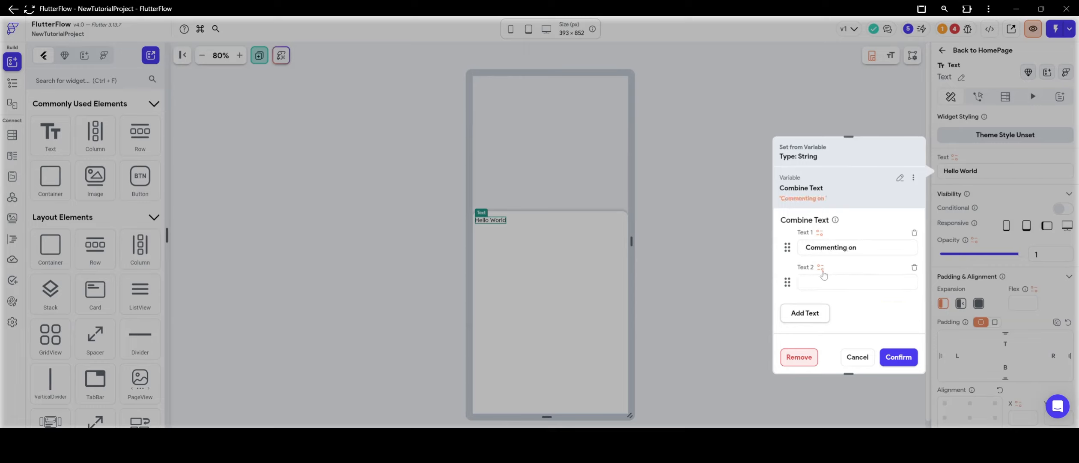
{"action": "left_click", "coordinate": [820, 267]}
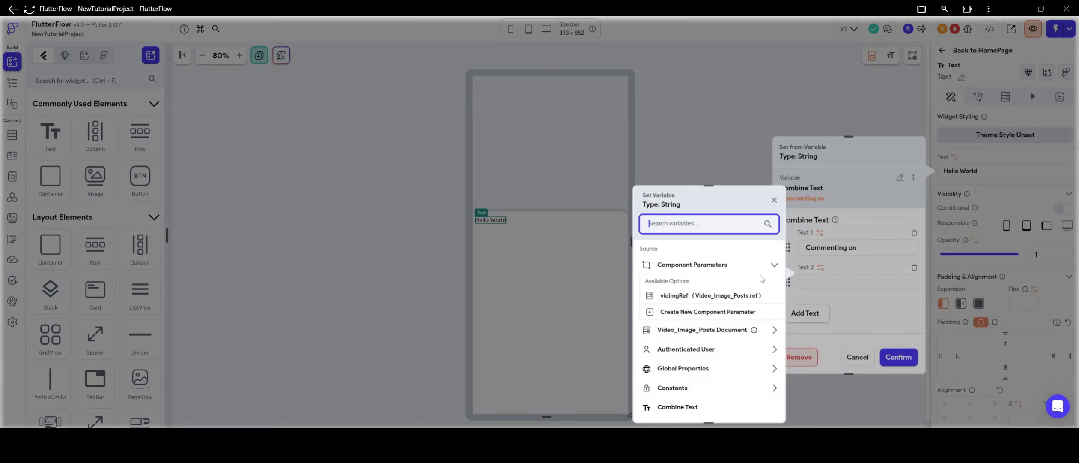
{"action": "left_click", "coordinate": [682, 332]}
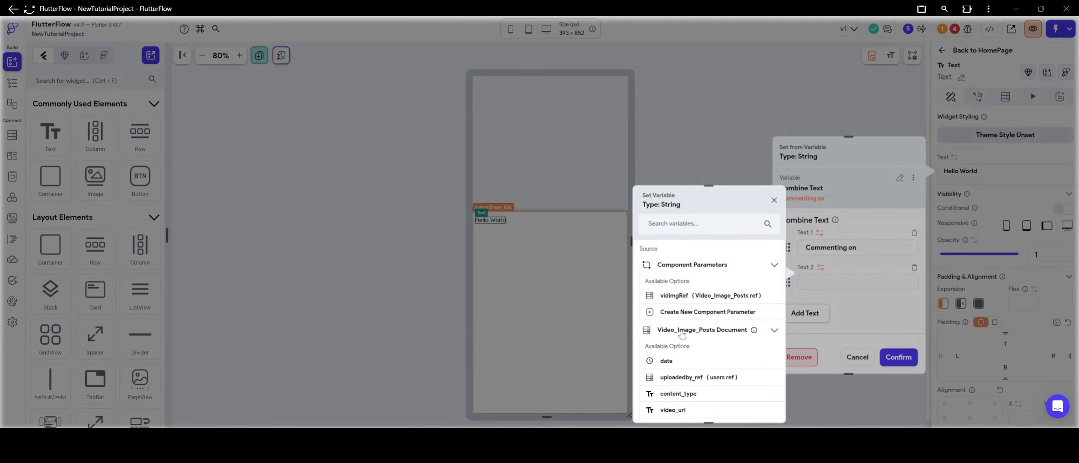
{"action": "scroll", "coordinate": [682, 334], "scroll_direction": "down", "scroll_amount": 1}
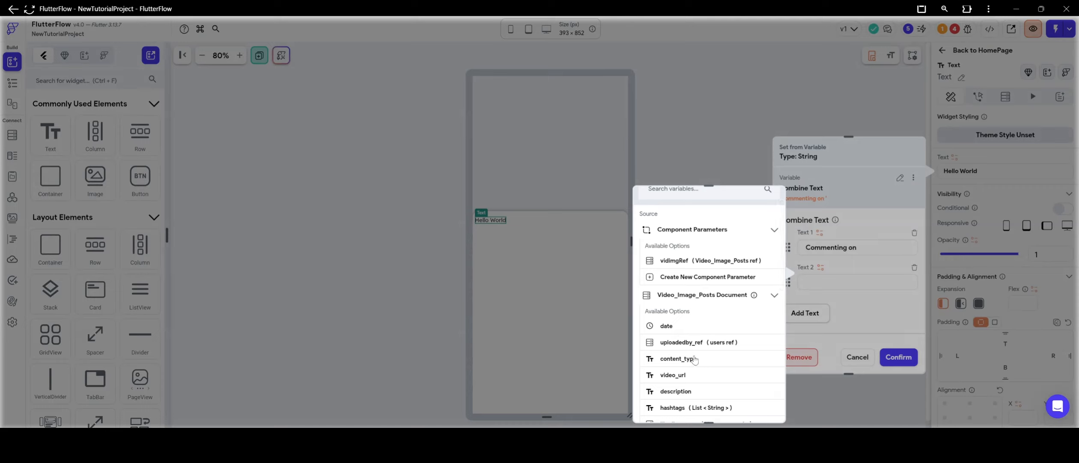
{"action": "left_click", "coordinate": [694, 343]}
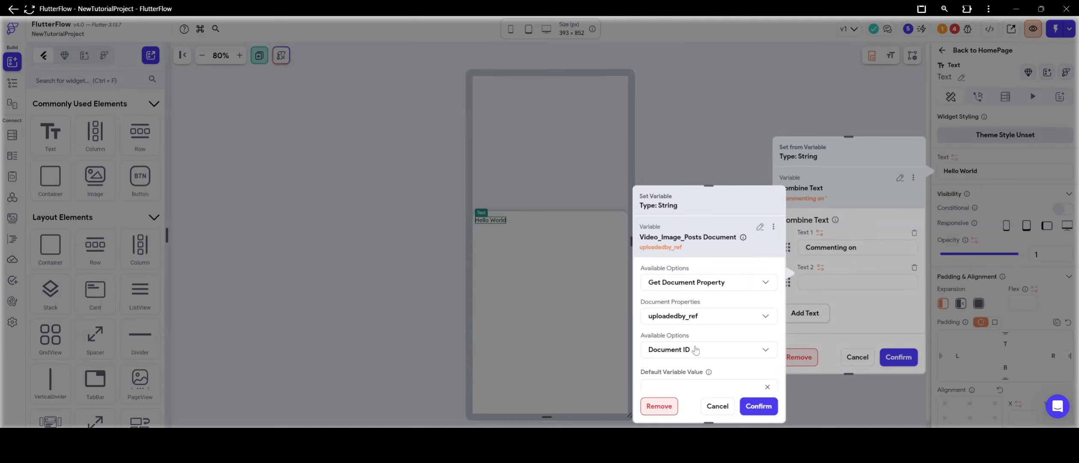
{"action": "left_click", "coordinate": [687, 351]}
{"action": "left_click", "coordinate": [687, 351]}
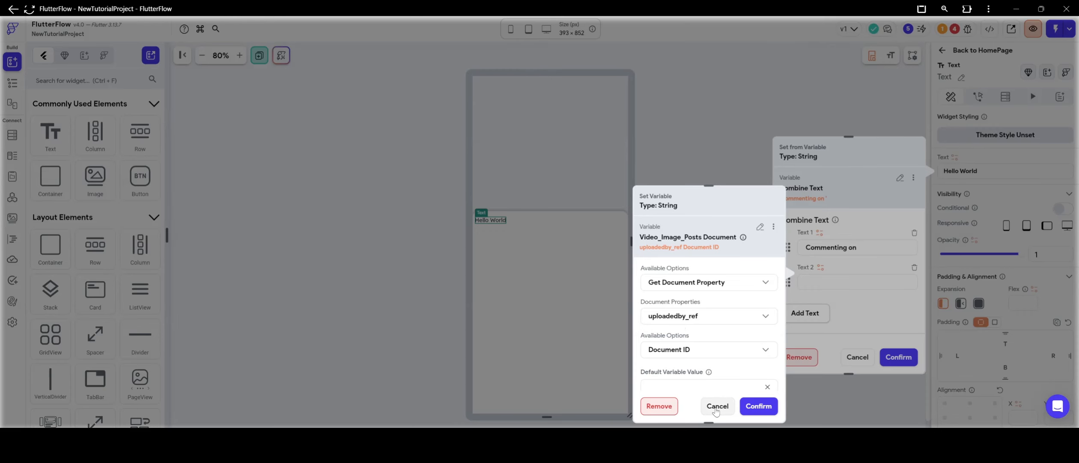
{"action": "left_click", "coordinate": [717, 408]}
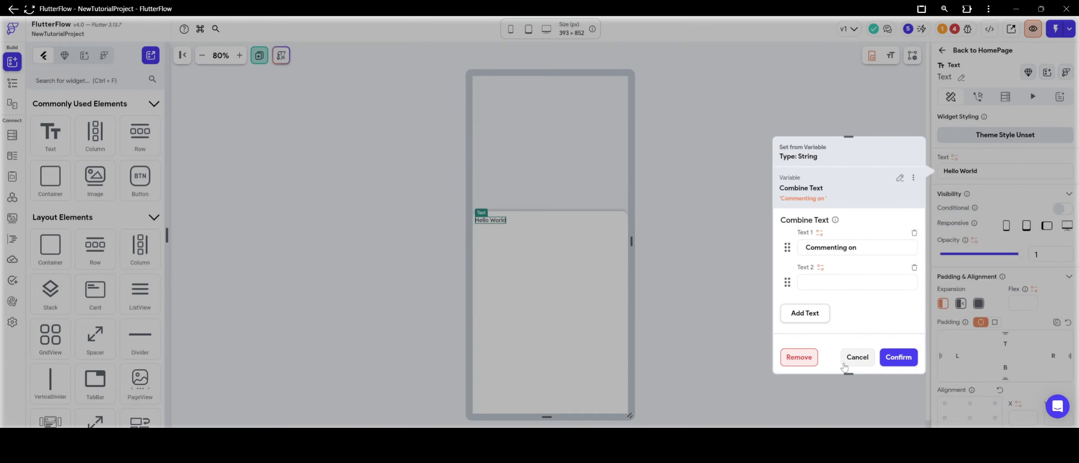
Step: Apply the combined text to the Text widget and select the Row that contains it
{"action": "left_click", "coordinate": [899, 356]}
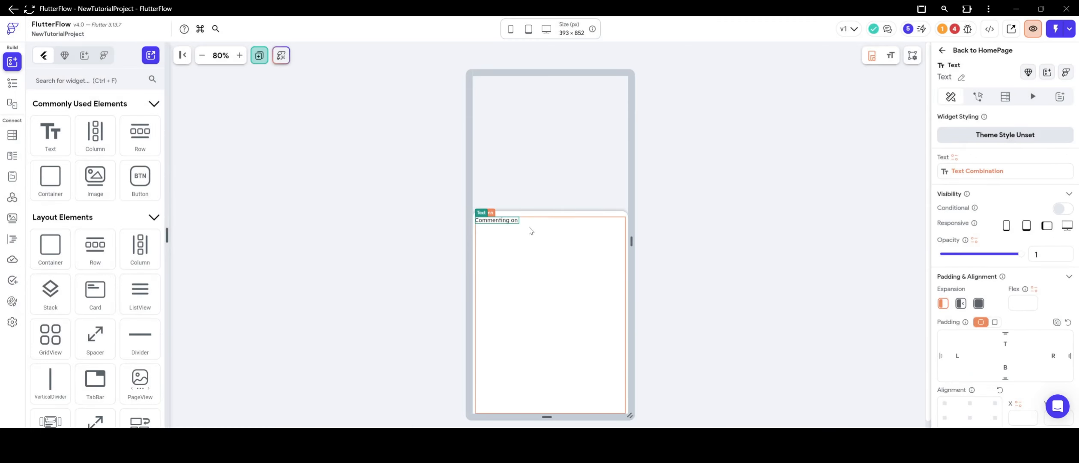
{"action": "left_click", "coordinate": [691, 217]}
{"action": "left_click", "coordinate": [538, 221]}
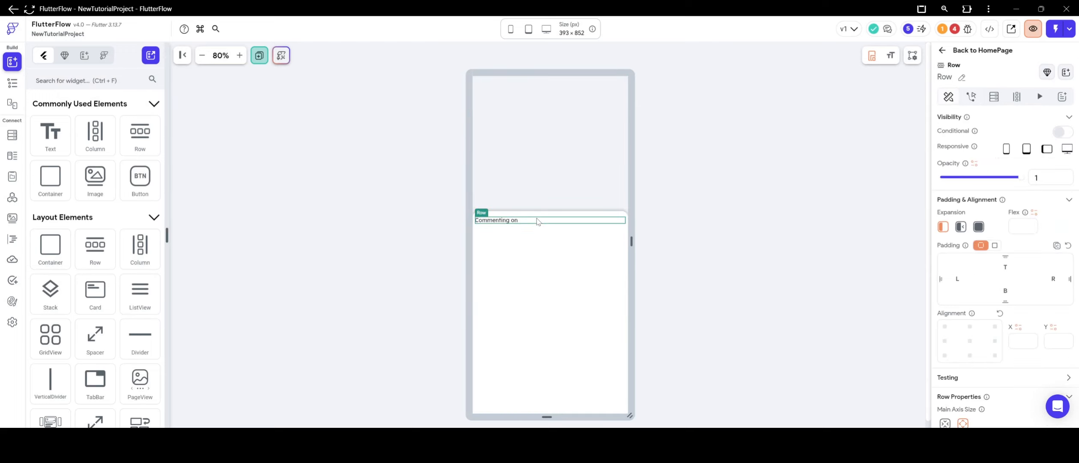
{"action": "left_click", "coordinate": [994, 97]}
{"action": "left_click", "coordinate": [1005, 120]}
{"action": "left_click", "coordinate": [885, 118]}
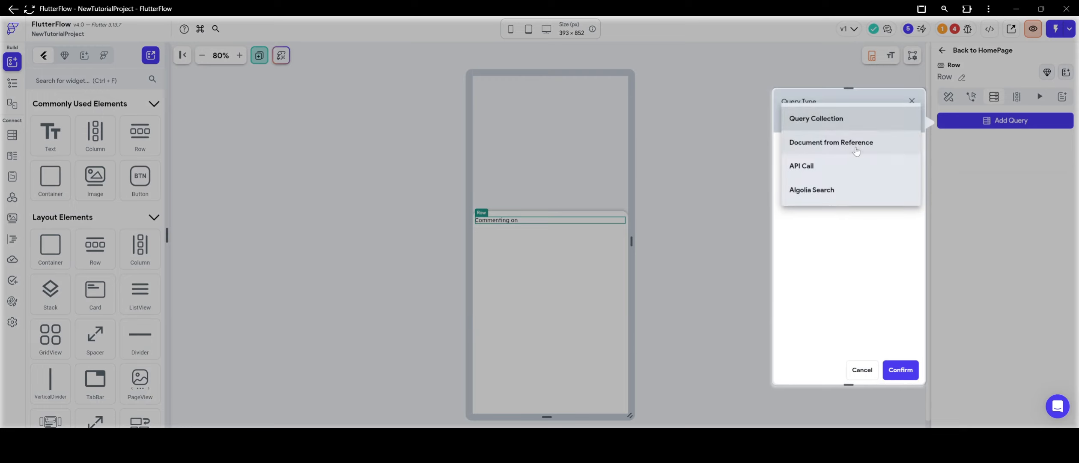
{"action": "left_click", "coordinate": [857, 142]}
{"action": "left_click", "coordinate": [847, 174]}
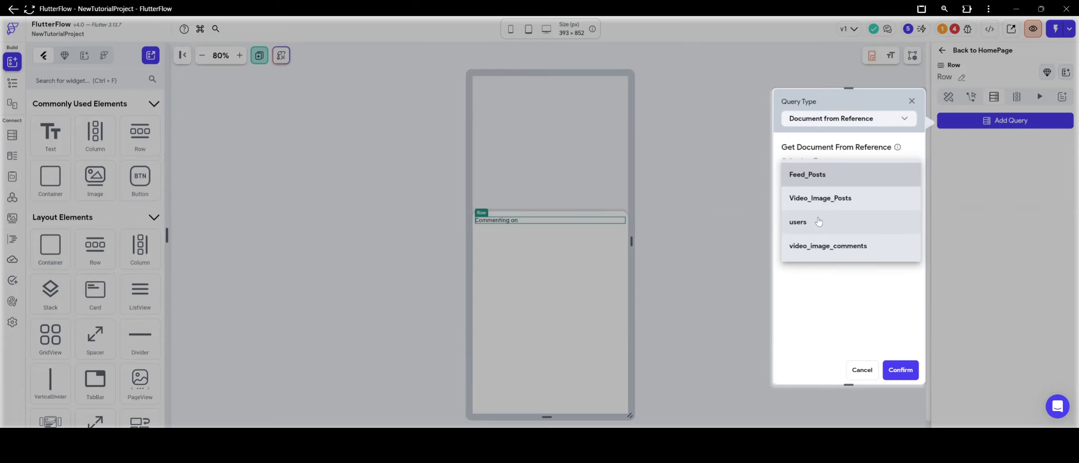
{"action": "left_click", "coordinate": [818, 221]}
{"action": "left_click", "coordinate": [818, 198]}
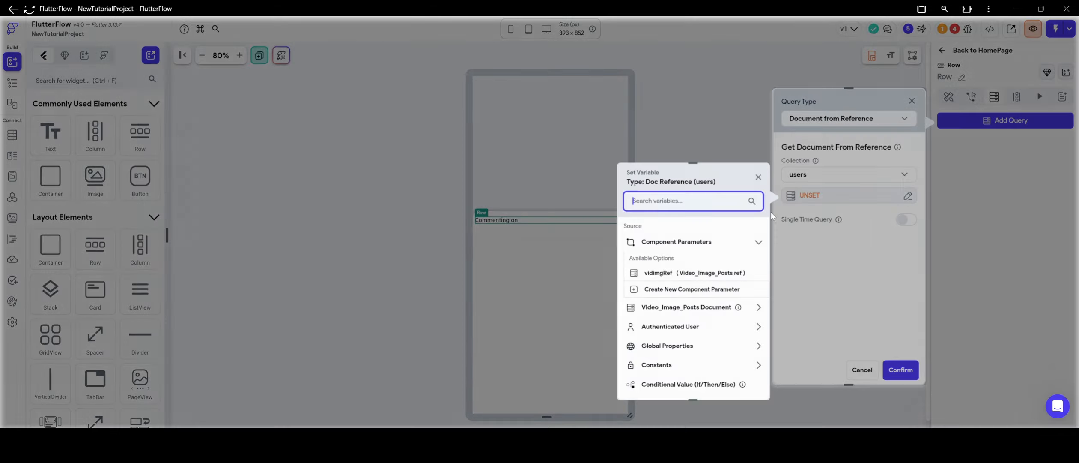
{"action": "scroll", "coordinate": [668, 308], "scroll_direction": "down", "scroll_amount": 1}
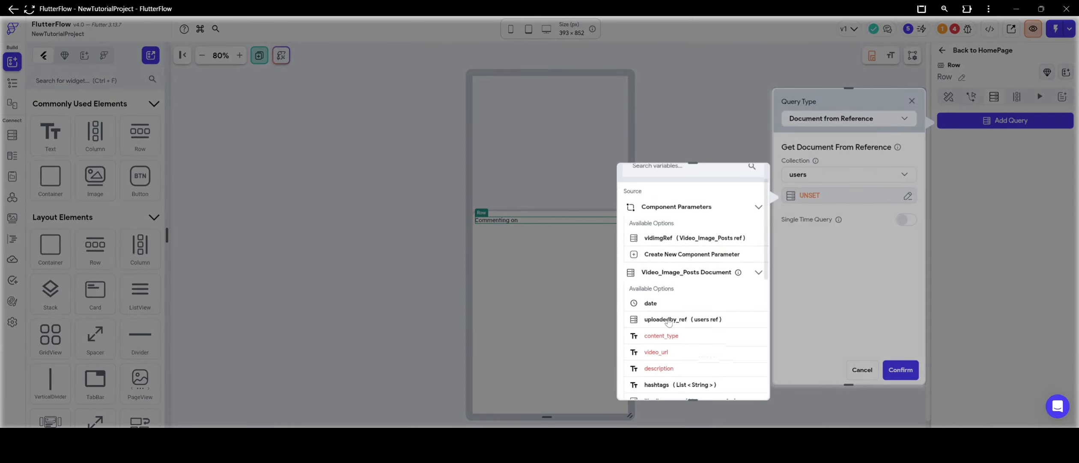
{"action": "left_click", "coordinate": [669, 319]}
{"action": "left_click", "coordinate": [743, 386]}
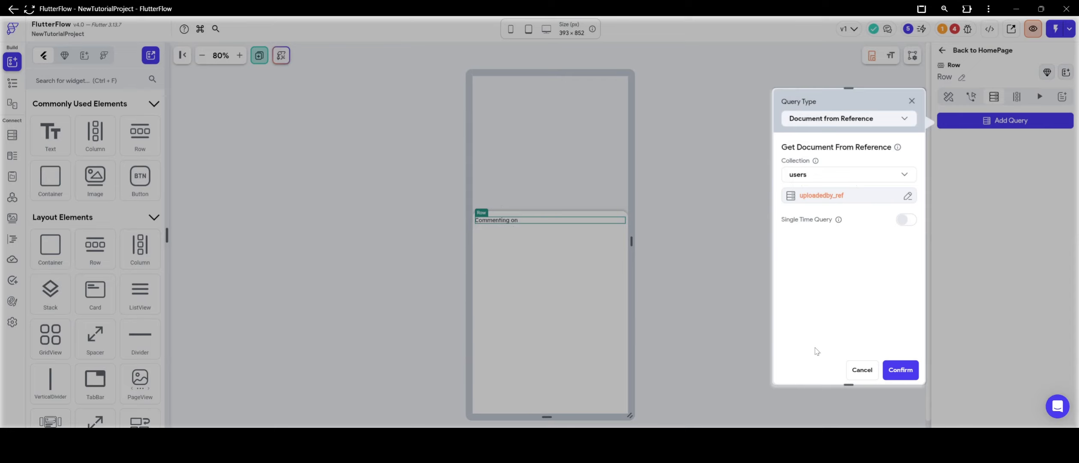
{"action": "left_click", "coordinate": [857, 371]}
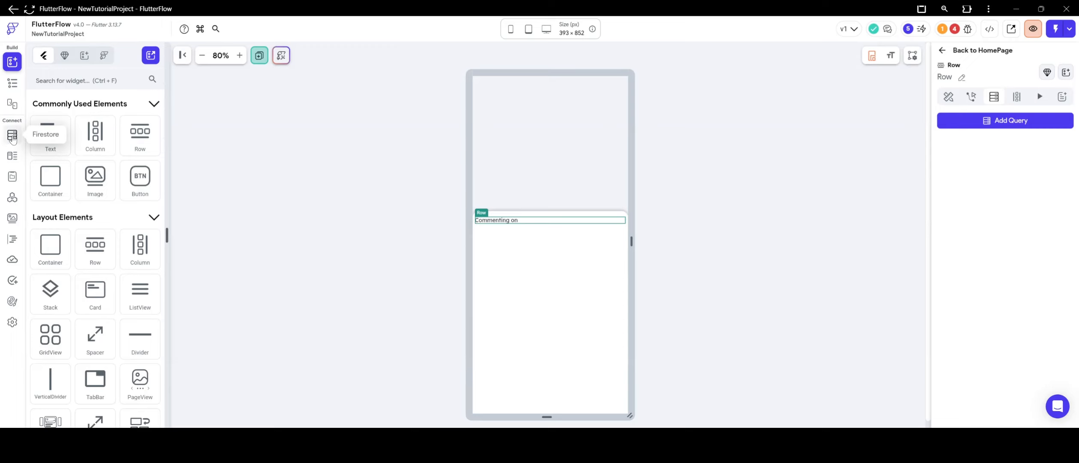
Step: Review the Firestore schemas of the users and Video_Image_Posts collections, then return to the widget tree
{"action": "left_click", "coordinate": [12, 136]}
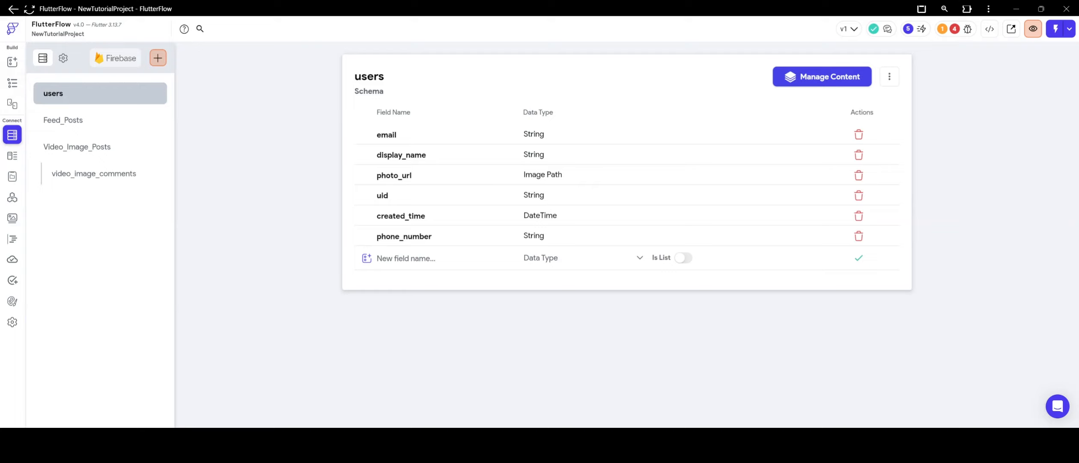
{"action": "left_click", "coordinate": [19, 90]}
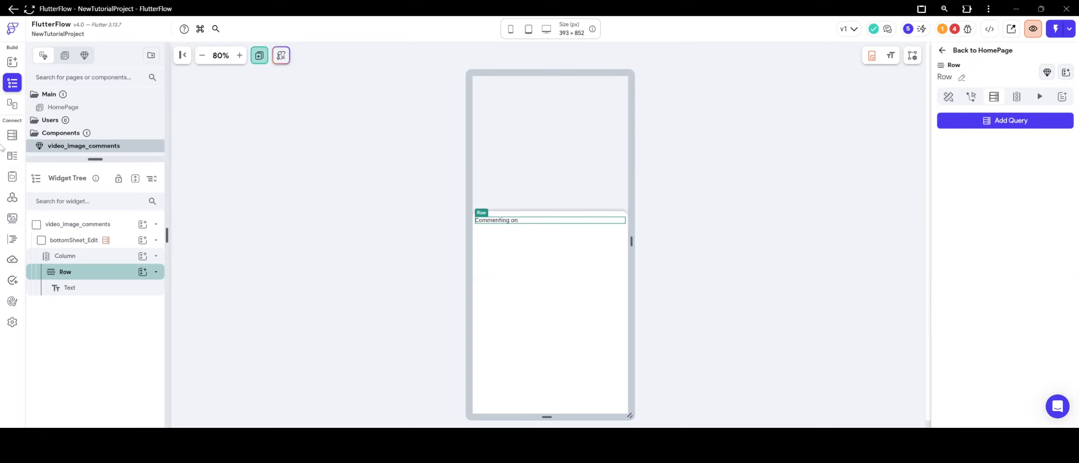
{"action": "left_click", "coordinate": [12, 134]}
{"action": "left_click", "coordinate": [96, 146]}
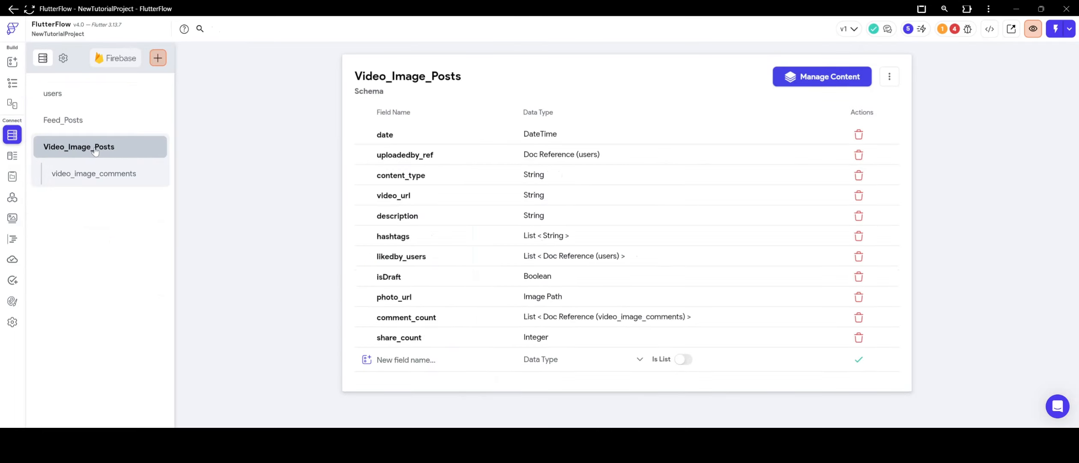
{"action": "left_click", "coordinate": [386, 360]}
{"action": "left_click", "coordinate": [12, 83]}
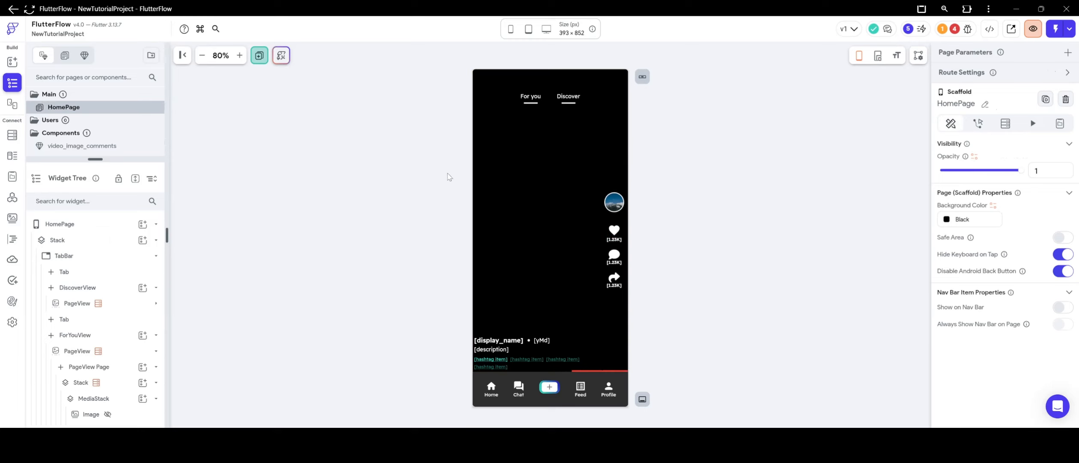
Step: From the HomePage comment icon's bottom sheet action, define a video_image_comments parameter named creatorRef of type Document with collection type users
{"action": "left_click", "coordinate": [606, 253]}
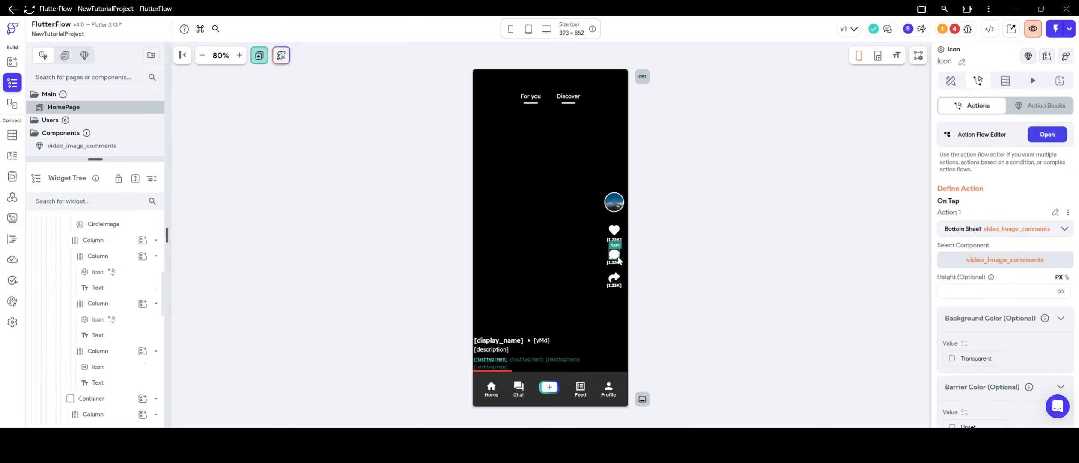
{"action": "scroll", "coordinate": [1020, 251], "scroll_direction": "down", "scroll_amount": 5}
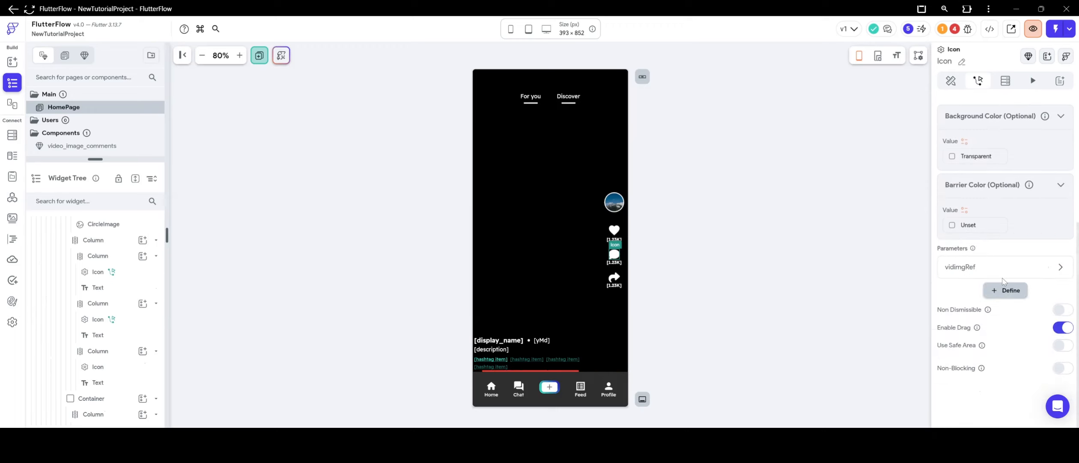
{"action": "left_click", "coordinate": [1000, 290]}
{"action": "left_click", "coordinate": [1003, 158]}
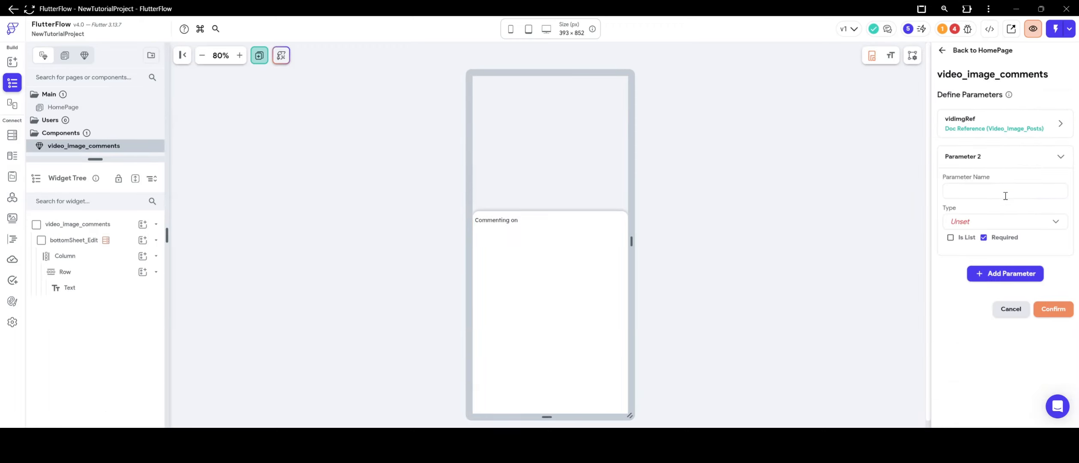
{"action": "left_click", "coordinate": [1006, 196]}
{"action": "type", "text": "creatorRef"}
{"action": "left_click", "coordinate": [959, 221]}
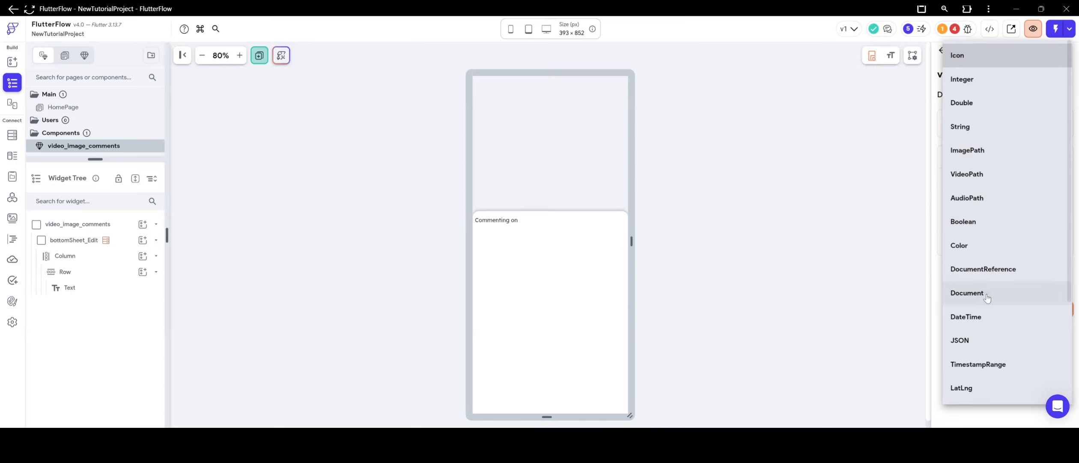
{"action": "left_click", "coordinate": [966, 295]}
{"action": "left_click", "coordinate": [980, 267]}
{"action": "left_click", "coordinate": [980, 267]}
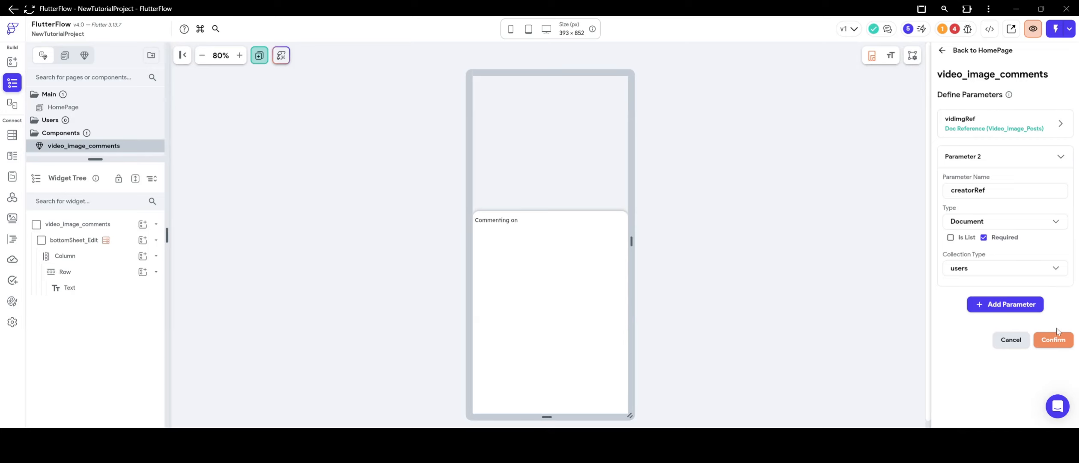
{"action": "left_click", "coordinate": [1053, 339]}
Step: Pass the users Document as the creatorRef parameter in the selected comment icon's bottom sheet action
{"action": "scroll", "coordinate": [985, 300], "scroll_direction": "down", "scroll_amount": 2}
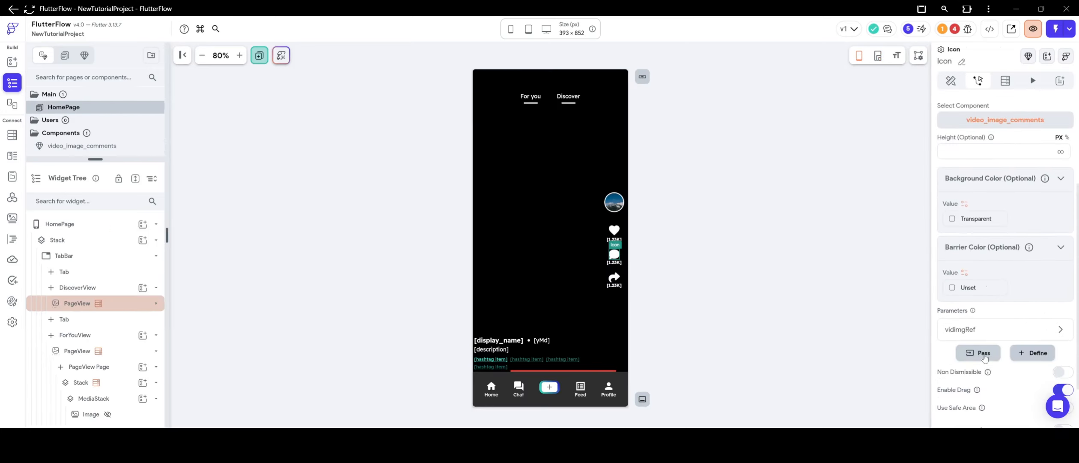
{"action": "scroll", "coordinate": [979, 320], "scroll_direction": "down", "scroll_amount": 3}
{"action": "left_click", "coordinate": [976, 267]}
{"action": "scroll", "coordinate": [976, 269], "scroll_direction": "down", "scroll_amount": 2}
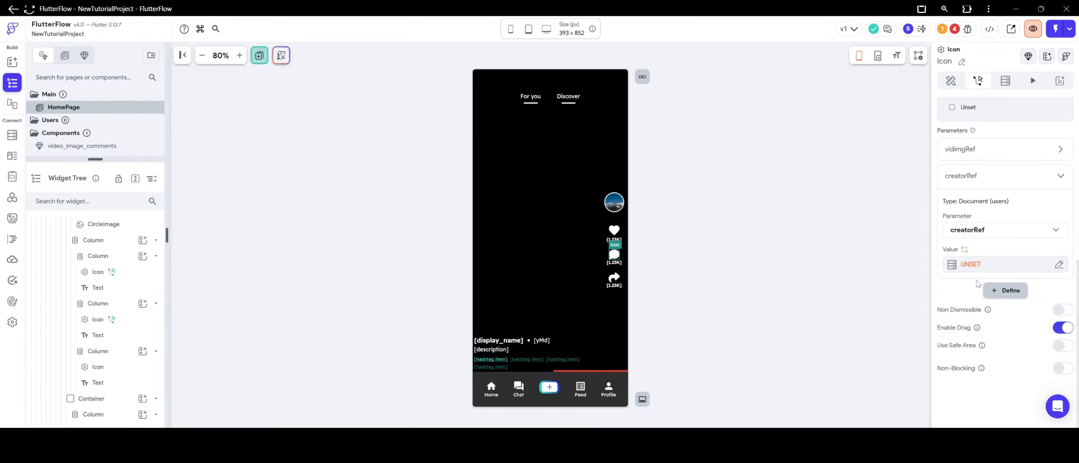
{"action": "left_click", "coordinate": [970, 264]}
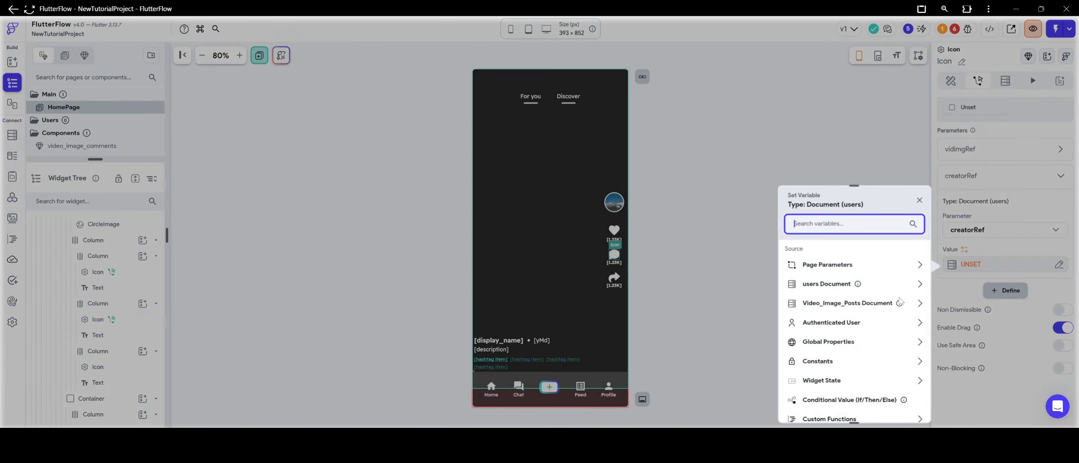
{"action": "left_click", "coordinate": [832, 284]}
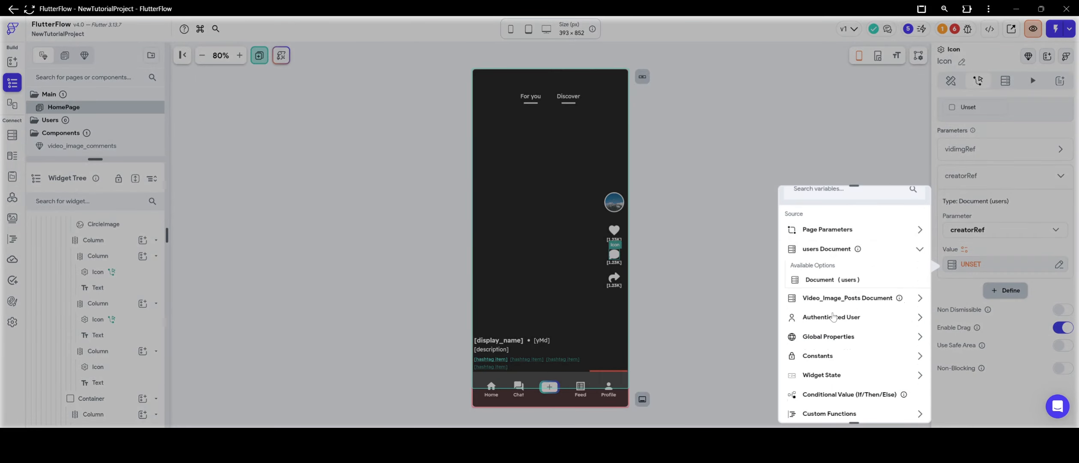
{"action": "left_click", "coordinate": [830, 280]}
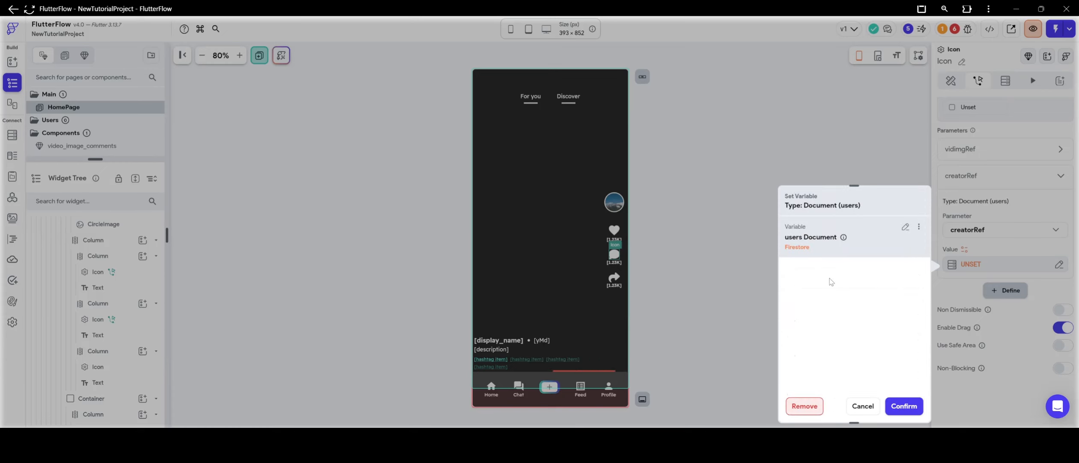
{"action": "left_click", "coordinate": [890, 404]}
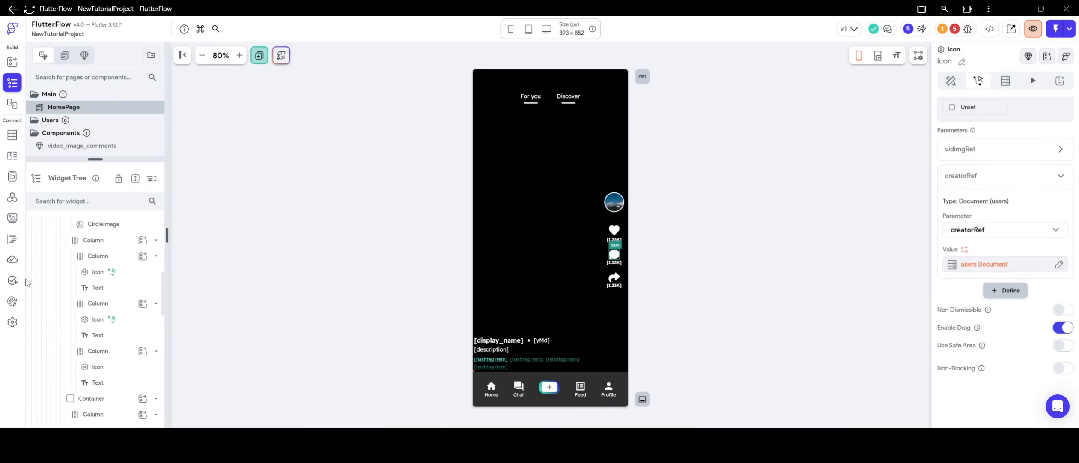
Step: Open the missing creatorRef error from the project issues and pass the users Document as creatorRef in that icon's bottom sheet action
{"action": "scroll", "coordinate": [103, 317], "scroll_direction": "up", "scroll_amount": 3}
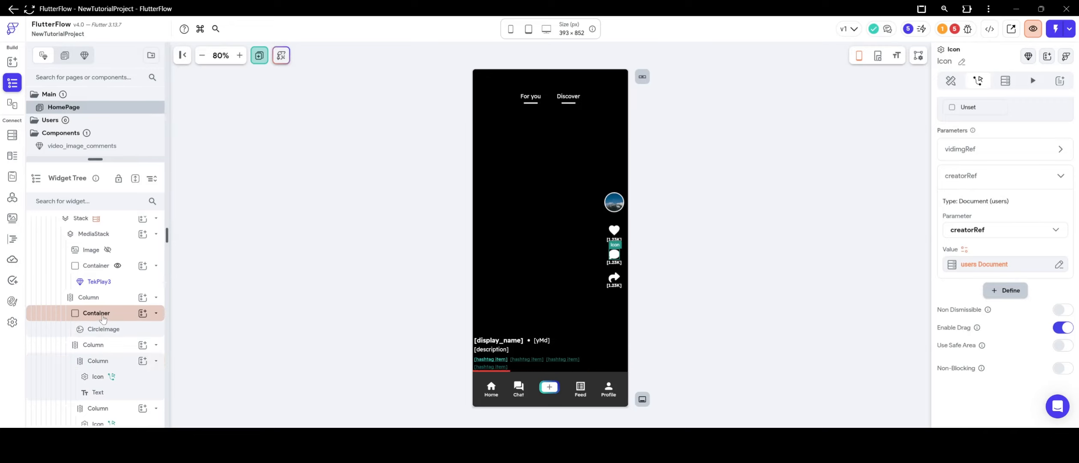
{"action": "left_click", "coordinate": [955, 28]}
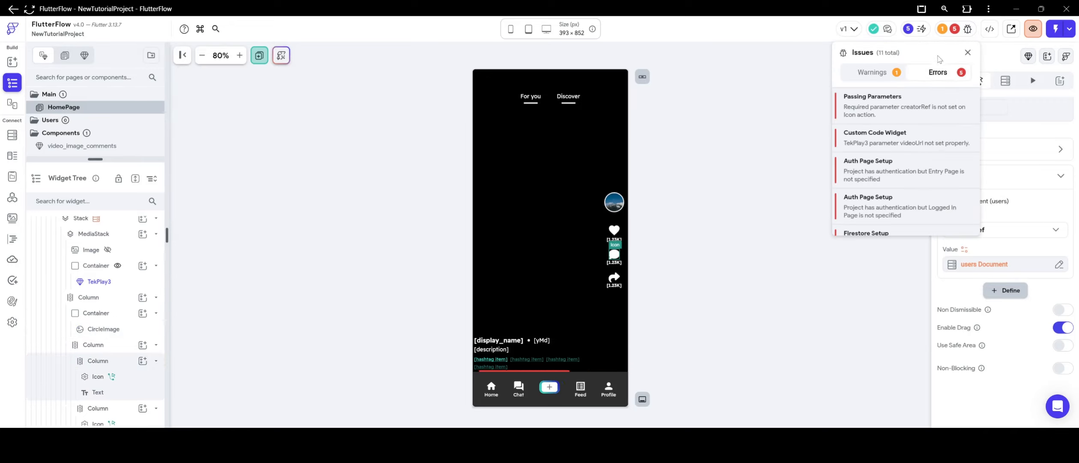
{"action": "left_click", "coordinate": [904, 105]}
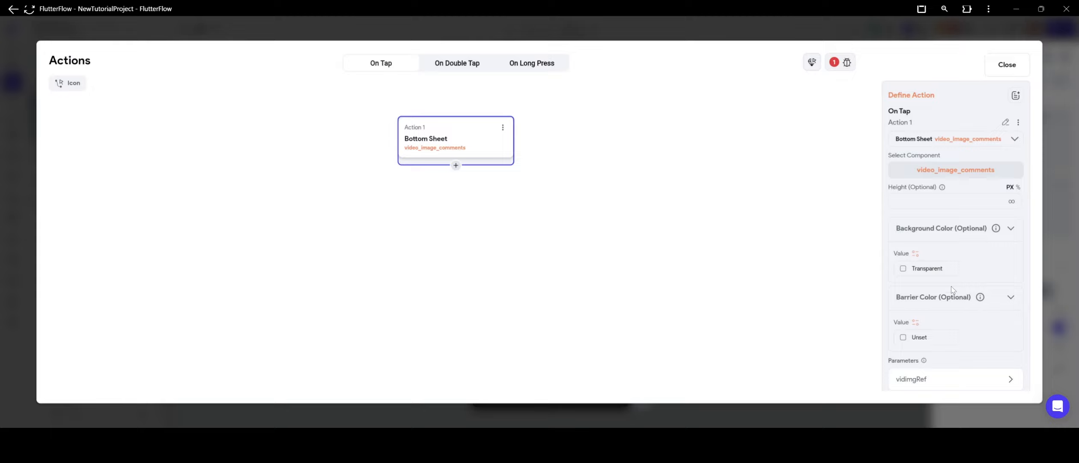
{"action": "scroll", "coordinate": [952, 289], "scroll_direction": "down", "scroll_amount": 3}
{"action": "left_click", "coordinate": [935, 291]}
{"action": "scroll", "coordinate": [929, 293], "scroll_direction": "down", "scroll_amount": 3}
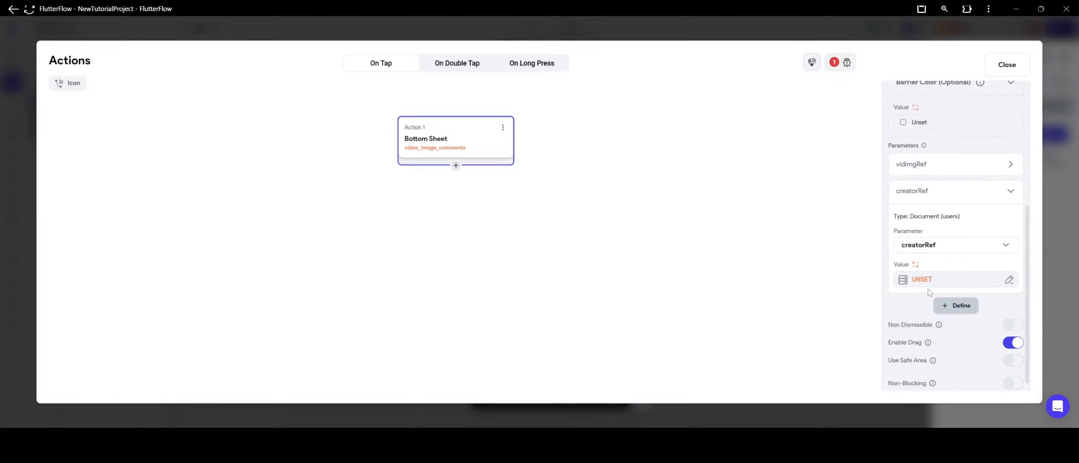
{"action": "left_click", "coordinate": [921, 280]}
{"action": "left_click", "coordinate": [778, 284]}
{"action": "scroll", "coordinate": [791, 300], "scroll_direction": "down", "scroll_amount": 1}
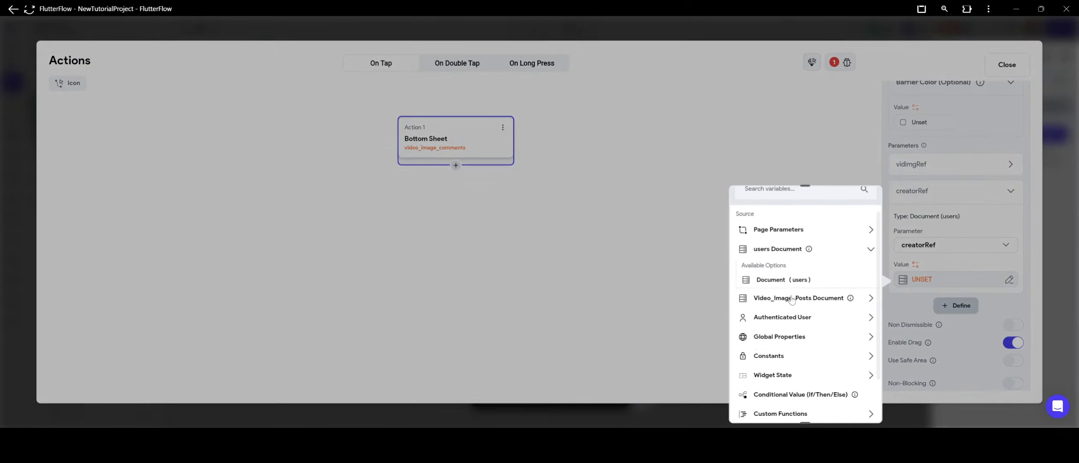
{"action": "left_click", "coordinate": [782, 284]}
{"action": "left_click", "coordinate": [854, 405]}
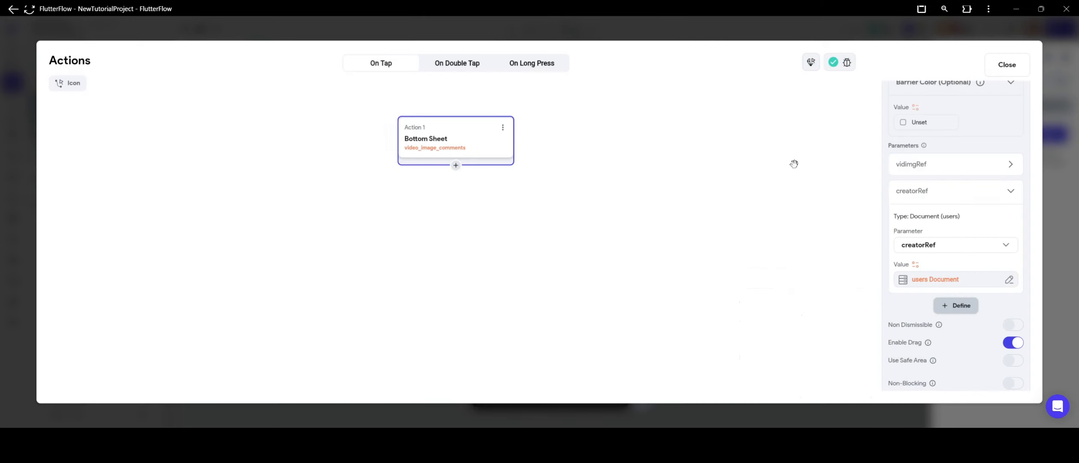
{"action": "left_click", "coordinate": [1045, 214]}
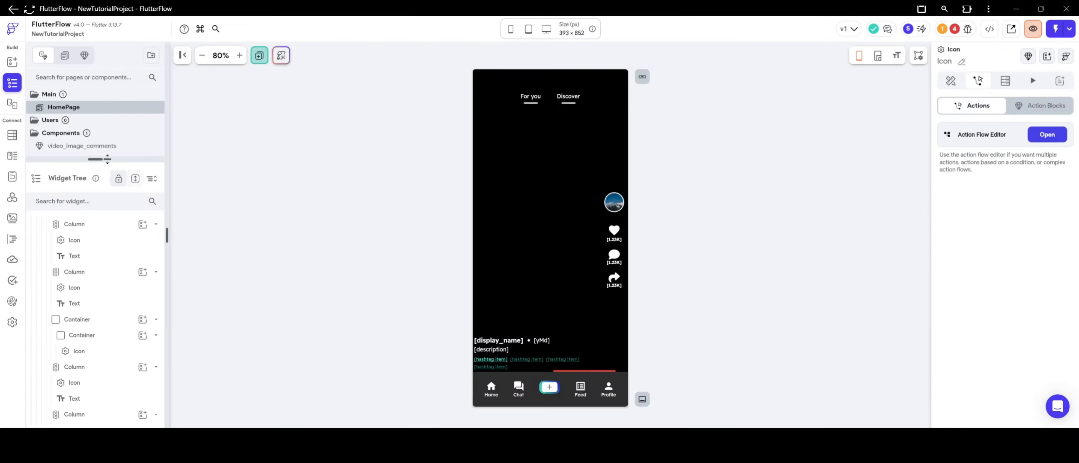
Step: In the video_image_comments component, choose the creatorRef parameter as the source for Text 2 of the header's text combination
{"action": "left_click", "coordinate": [98, 146]}
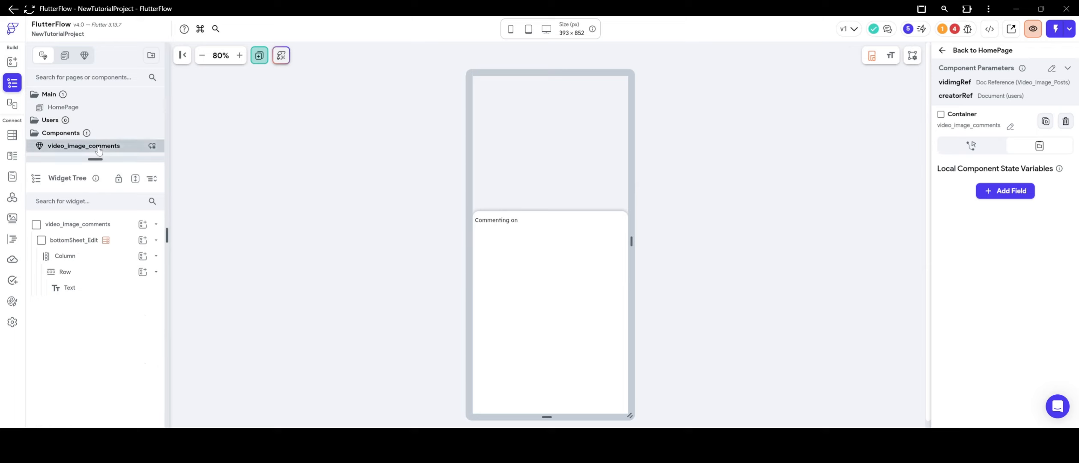
{"action": "left_click", "coordinate": [514, 220]}
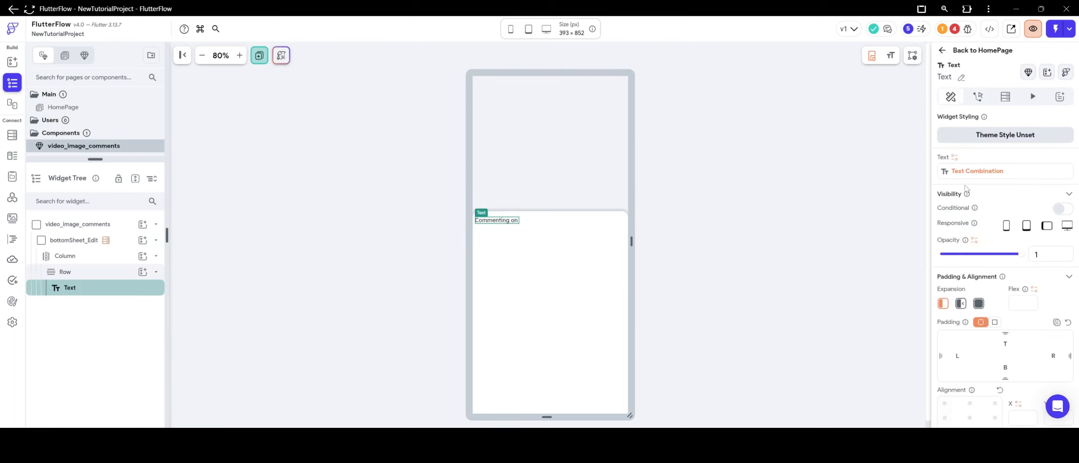
{"action": "left_click", "coordinate": [976, 173]}
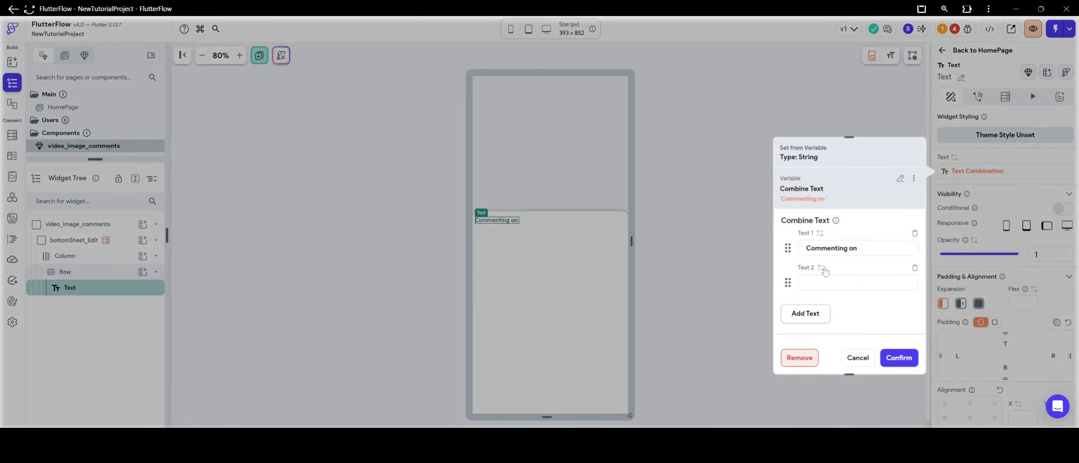
{"action": "left_click", "coordinate": [867, 251]}
{"action": "left_click", "coordinate": [821, 267]}
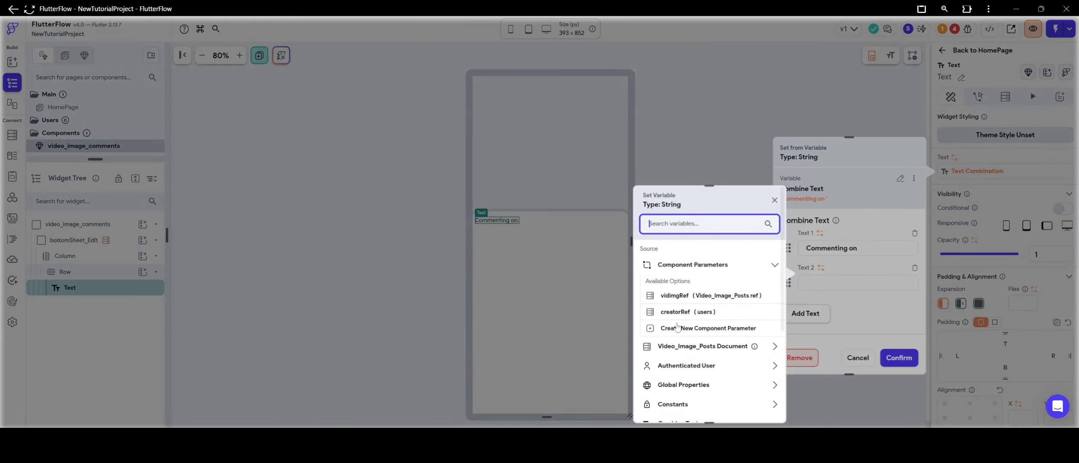
{"action": "left_click", "coordinate": [680, 311]}
{"action": "left_click", "coordinate": [688, 292]}
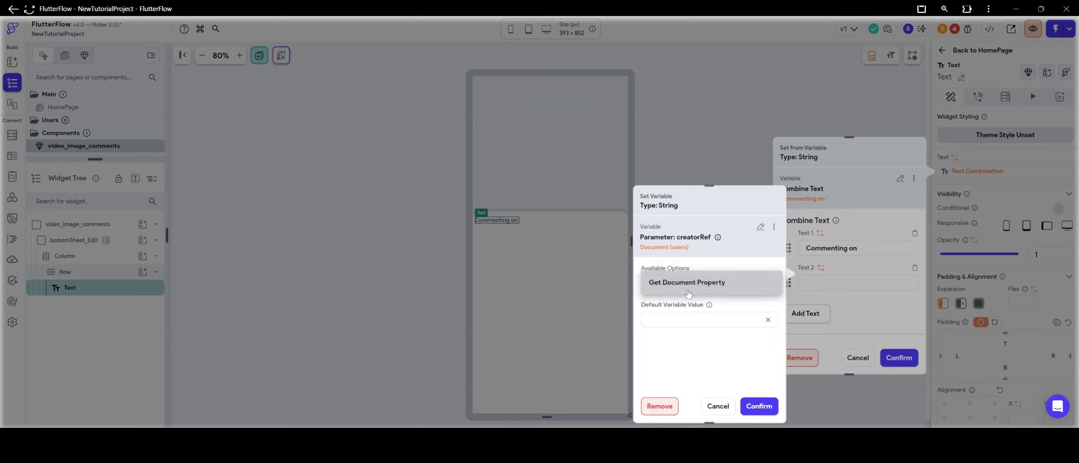
{"action": "left_click", "coordinate": [720, 332]}
Step: Reselect creatorRef as the Text 2 variable and bind it to the display_name document property
{"action": "left_click", "coordinate": [761, 227]}
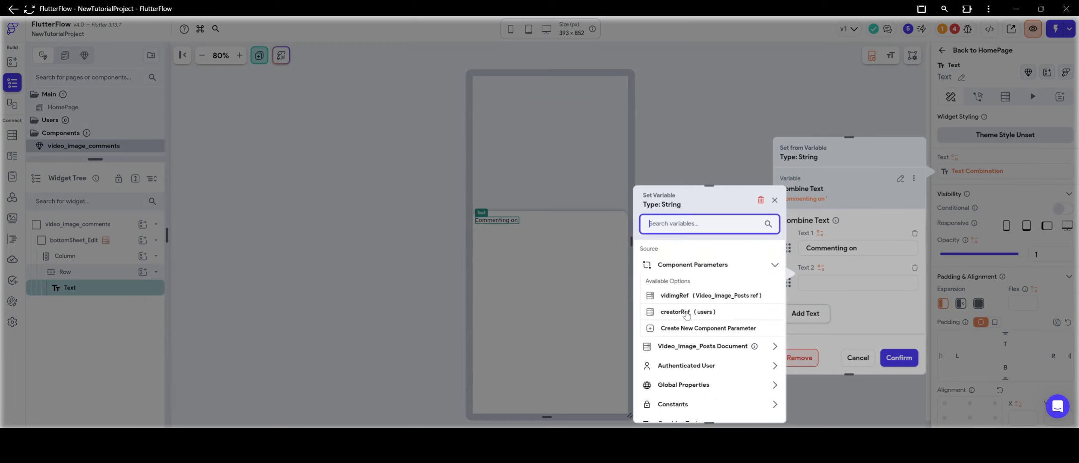
{"action": "left_click", "coordinate": [686, 313]}
{"action": "left_click", "coordinate": [692, 292]}
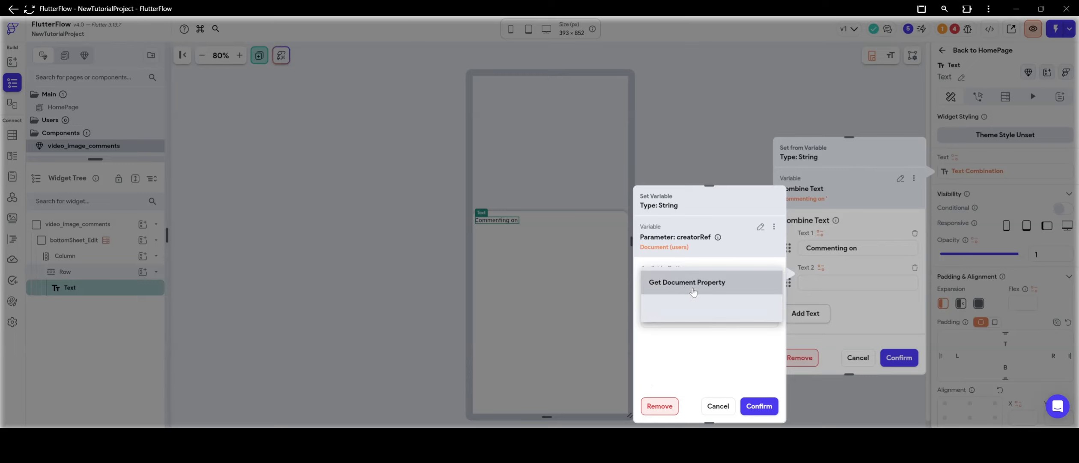
{"action": "left_click", "coordinate": [706, 286]}
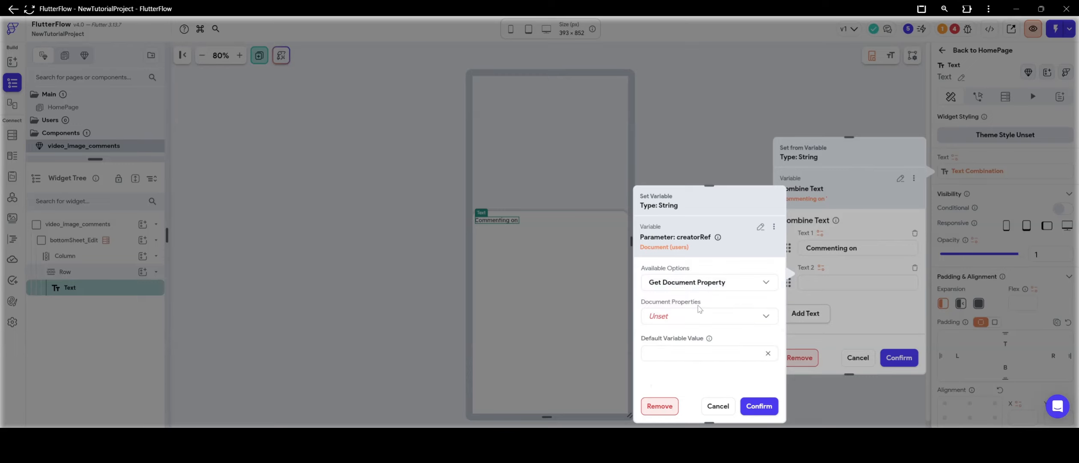
{"action": "left_click", "coordinate": [692, 317]}
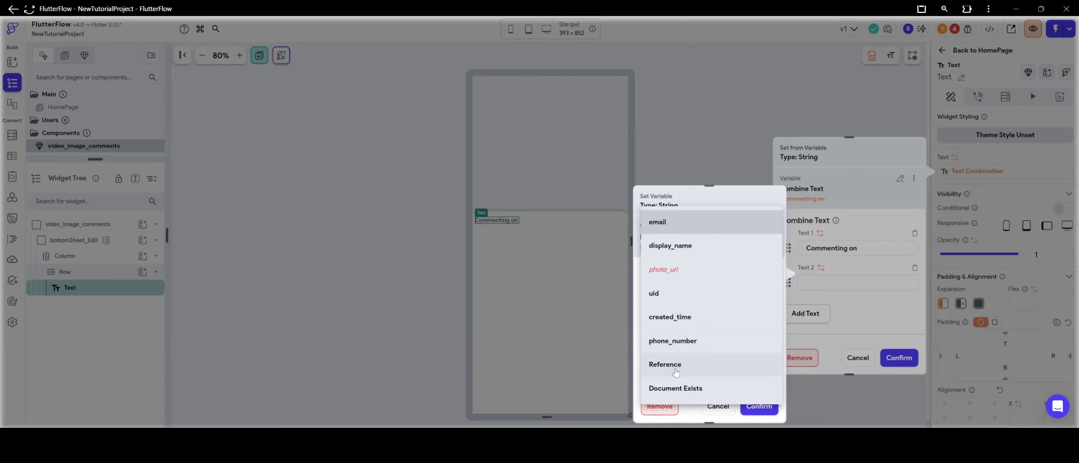
{"action": "left_click", "coordinate": [671, 244]}
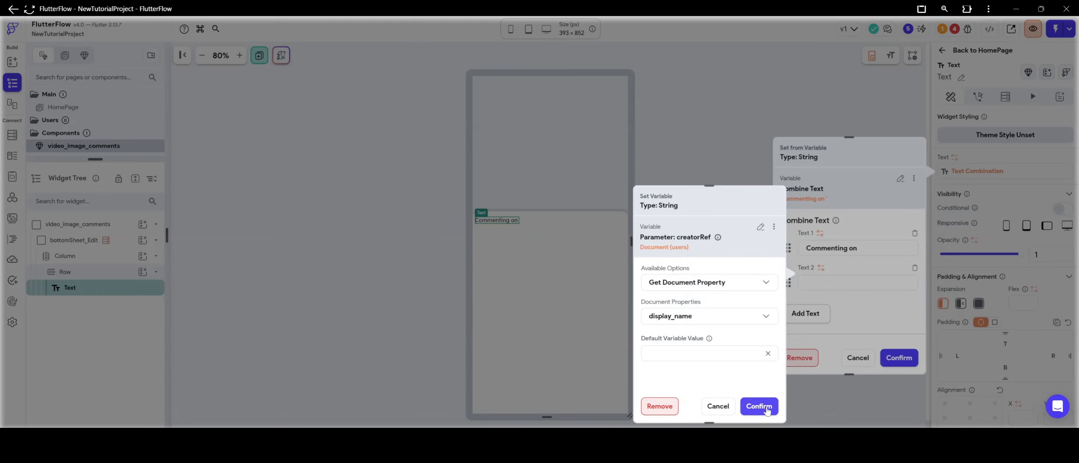
{"action": "left_click", "coordinate": [765, 404]}
Step: Enter "'s post" as Text 3 of the header's text combination and apply the combined text
{"action": "left_click", "coordinate": [812, 279]}
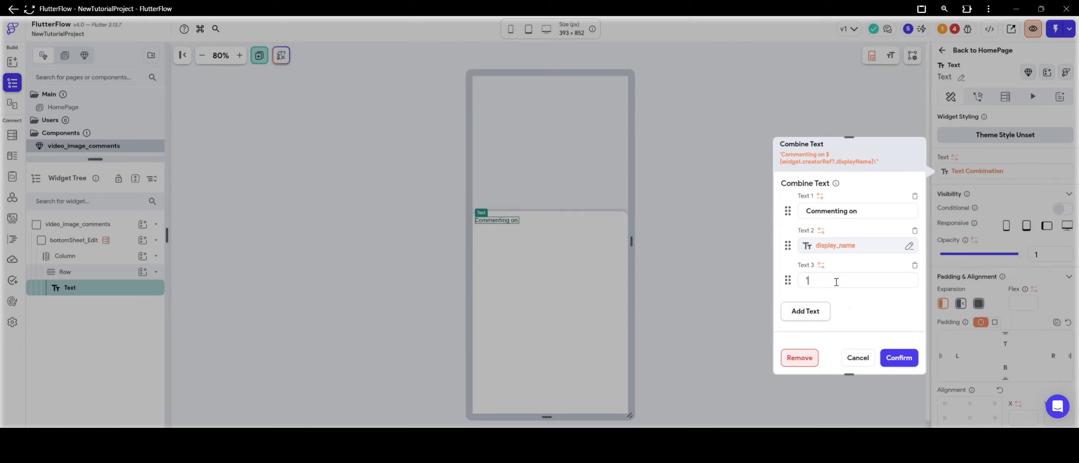
{"action": "type", "text": "'s post"}
{"action": "left_click", "coordinate": [898, 356]}
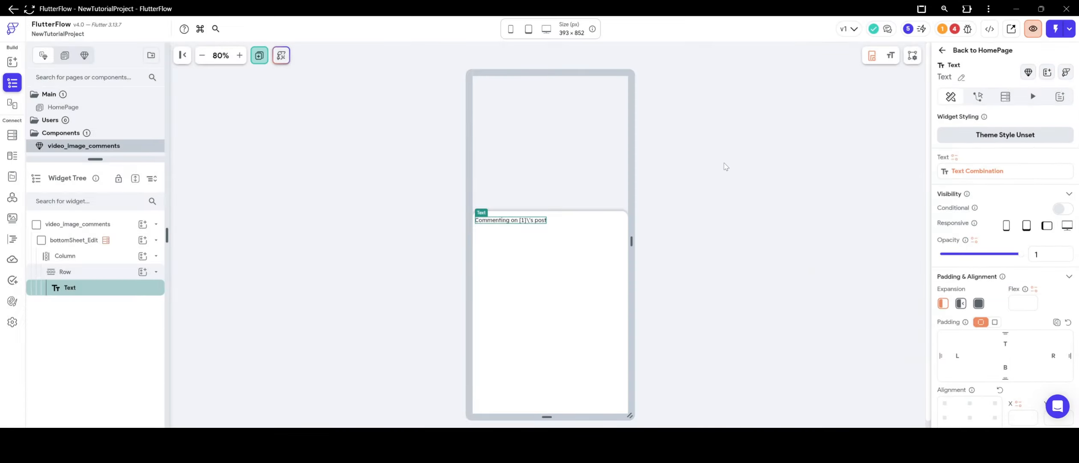
{"action": "left_click", "coordinate": [724, 167]}
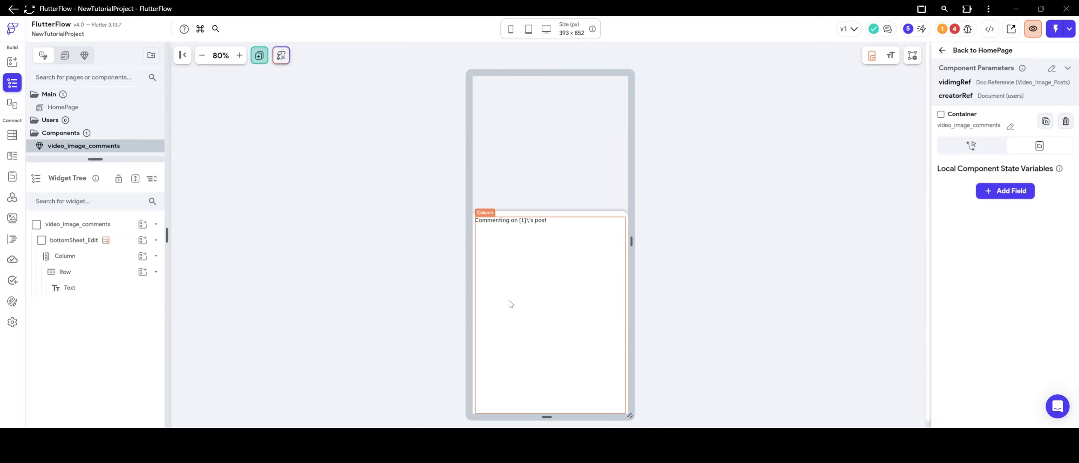
Step: Set the font weight of the "Commenting on" header text to 600 - Semi Bold
{"action": "left_click", "coordinate": [527, 224]}
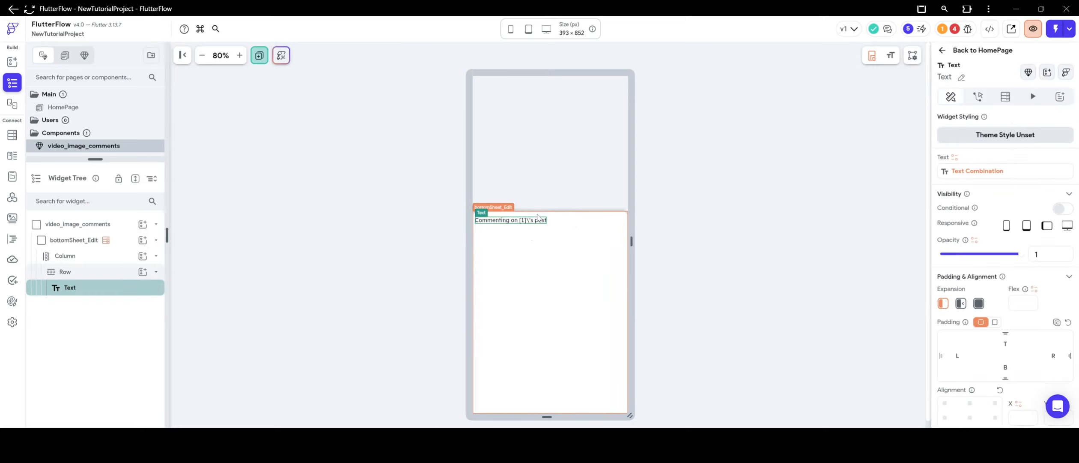
{"action": "left_click", "coordinate": [318, 221]}
{"action": "scroll", "coordinate": [702, 247], "scroll_direction": "down", "scroll_amount": 1}
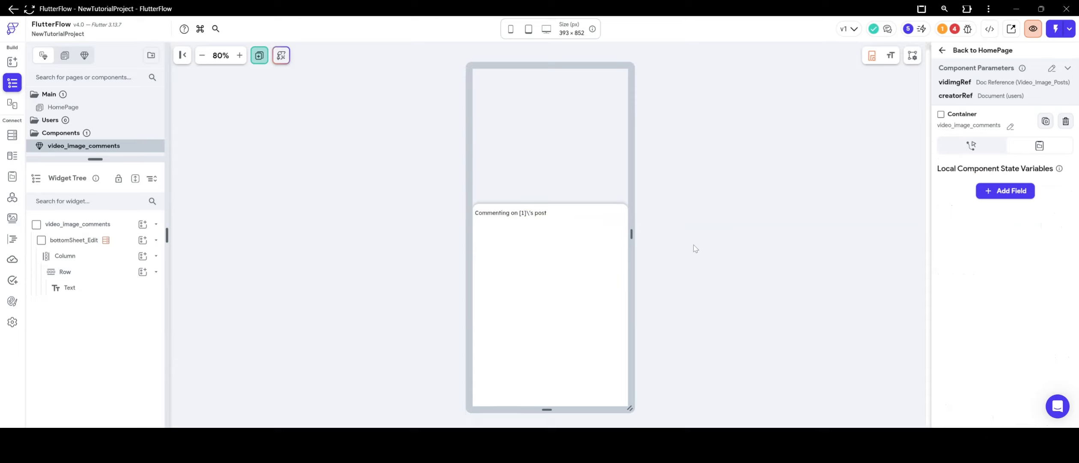
{"action": "left_click", "coordinate": [521, 216]}
{"action": "scroll", "coordinate": [993, 307], "scroll_direction": "down", "scroll_amount": 6}
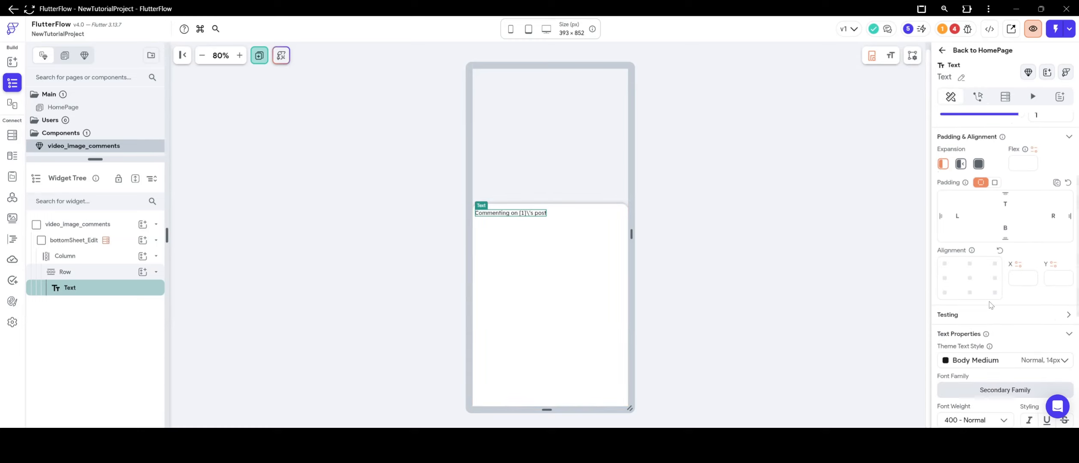
{"action": "left_click", "coordinate": [979, 285]}
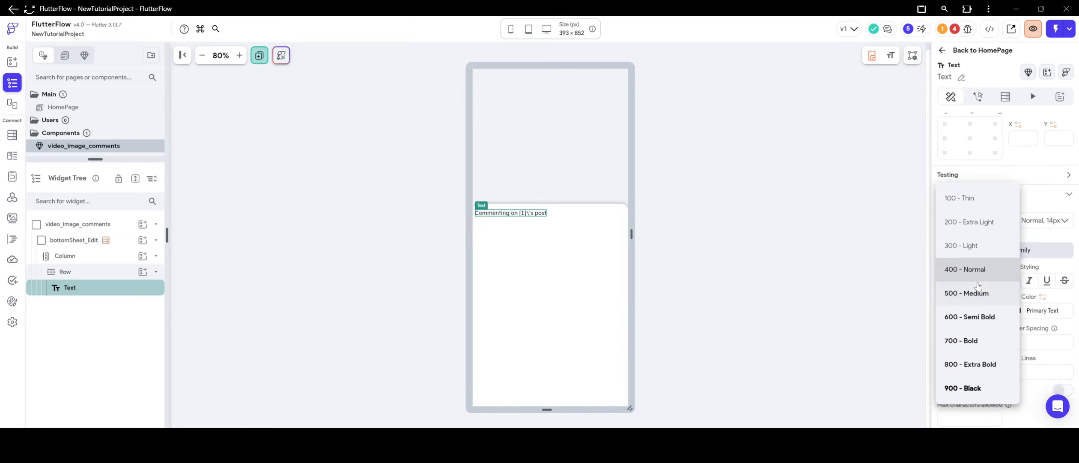
{"action": "left_click", "coordinate": [972, 316]}
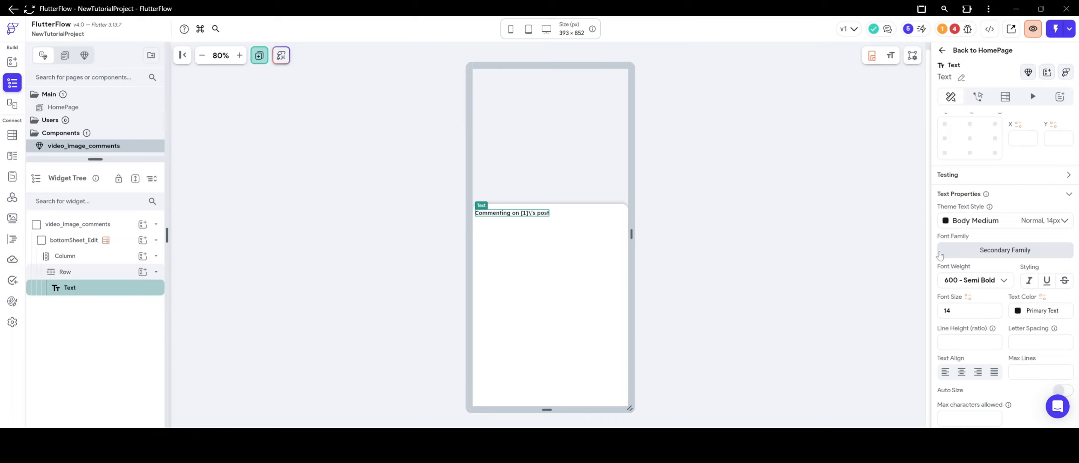
{"action": "scroll", "coordinate": [955, 259], "scroll_direction": "down", "scroll_amount": 1}
{"action": "left_click", "coordinate": [179, 210]}
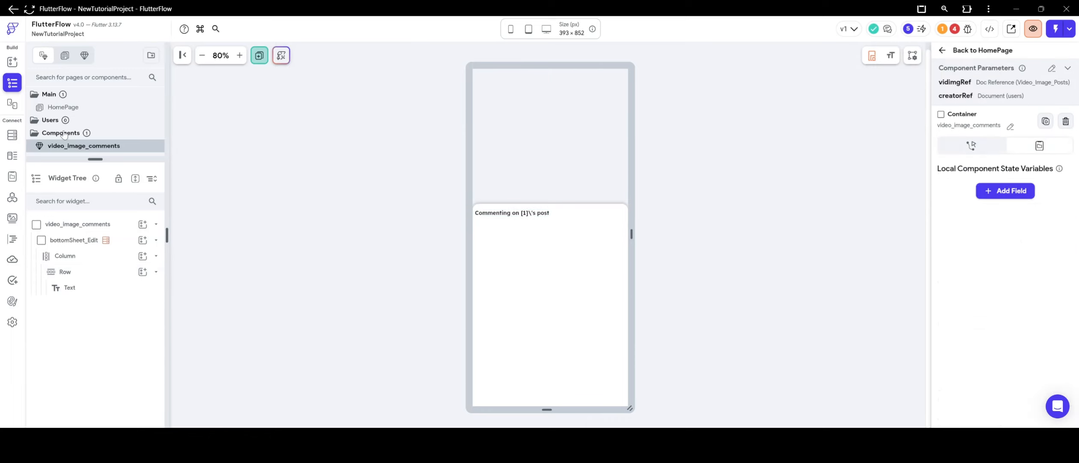
Step: Set the height of the bottomSheet_Edit container to 80 percent
{"action": "left_click", "coordinate": [13, 62]}
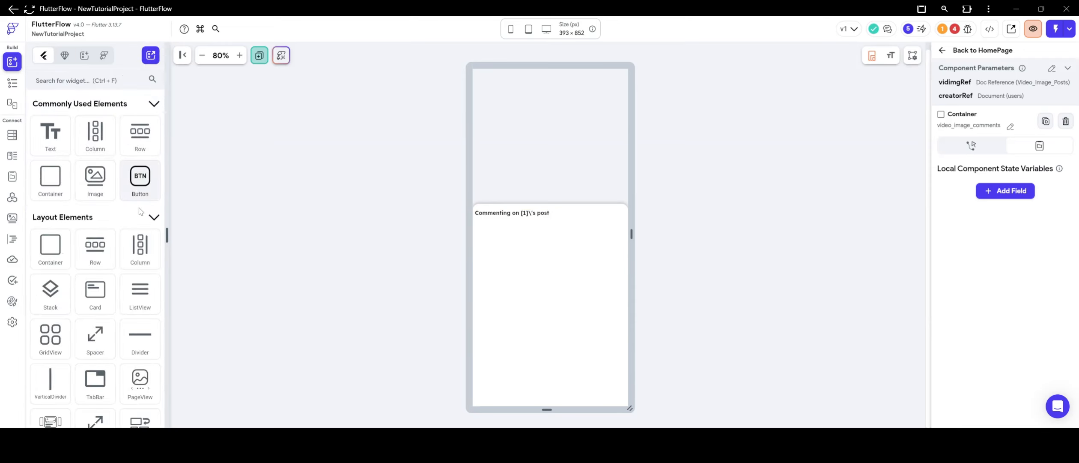
{"action": "left_click", "coordinate": [626, 377]}
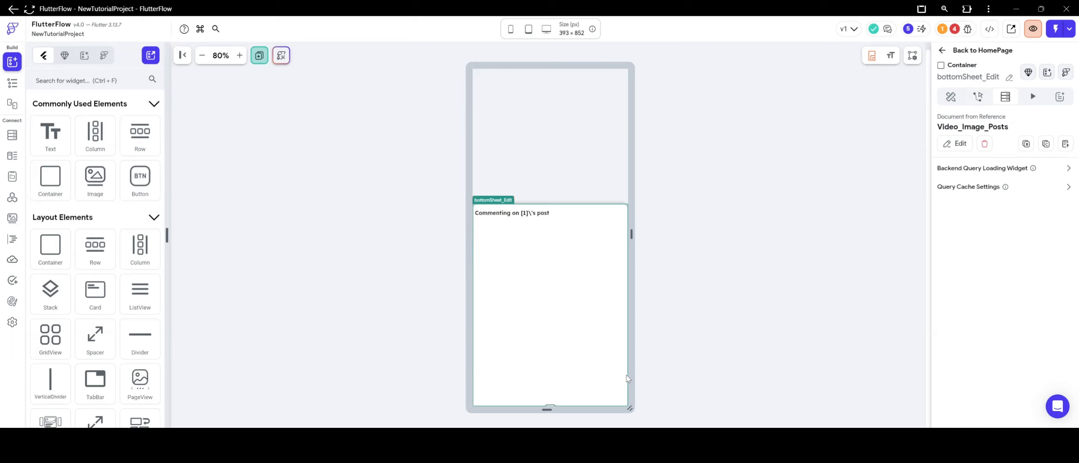
{"action": "left_click", "coordinate": [951, 97]}
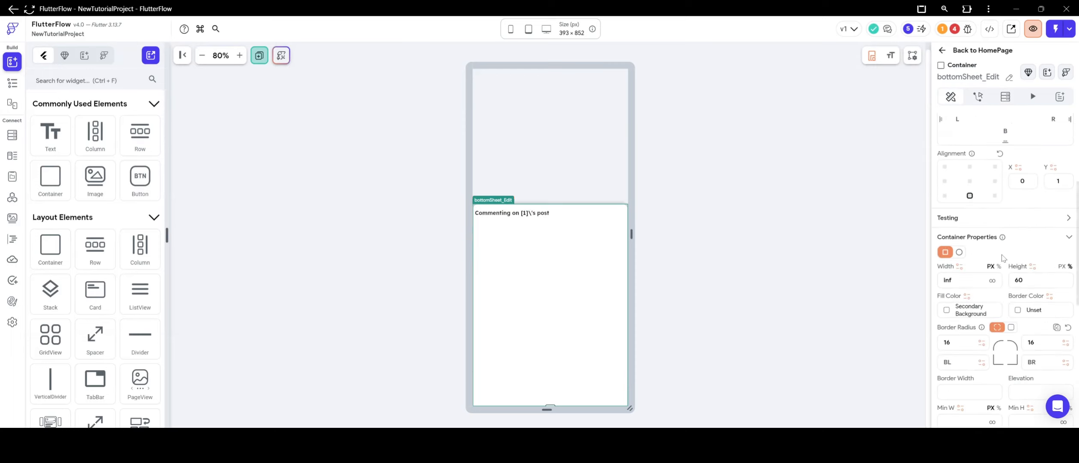
{"action": "double_click", "coordinate": [1037, 244]}
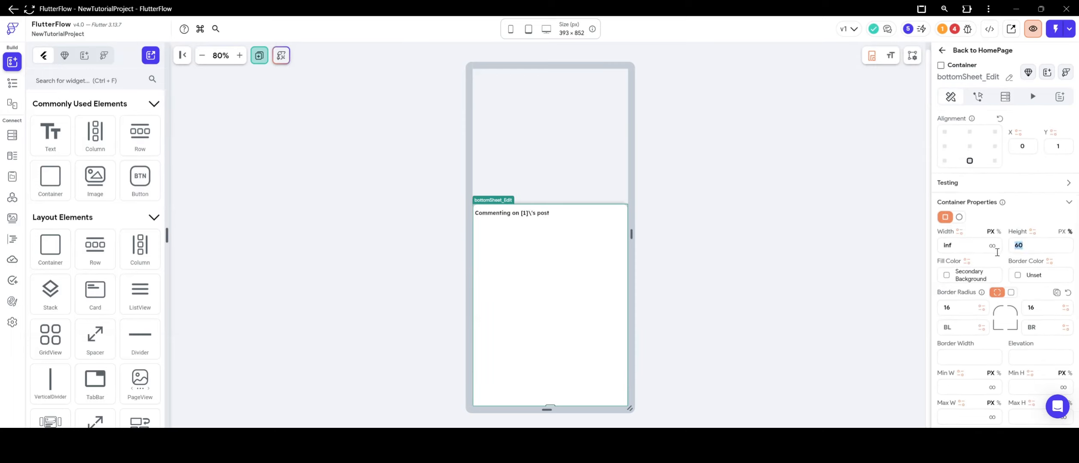
{"action": "type", "text": "80"}
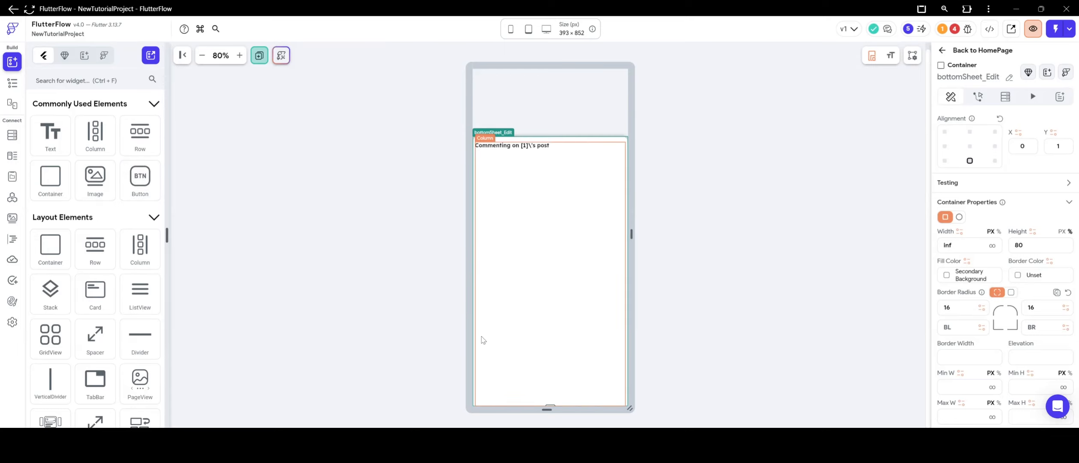
{"action": "left_click", "coordinate": [483, 339]}
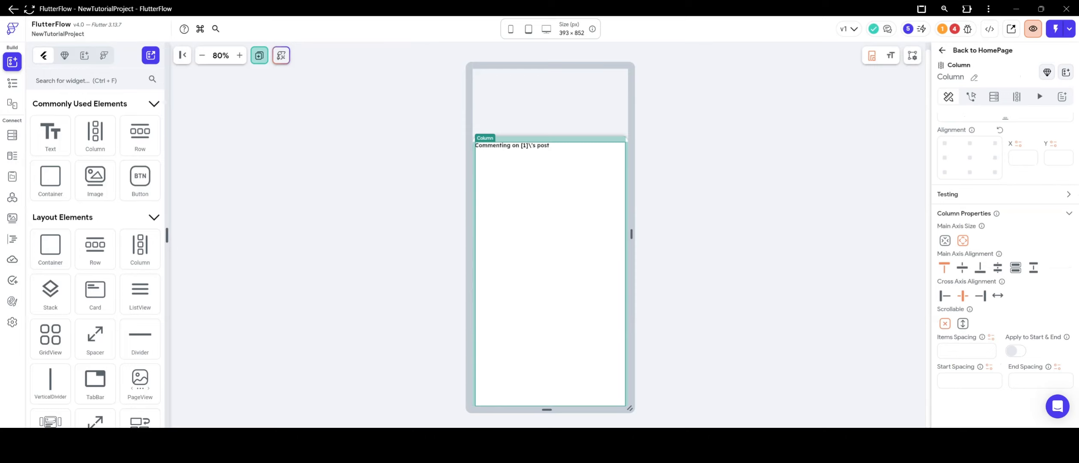
{"action": "scroll", "coordinate": [1047, 237], "scroll_direction": "up", "scroll_amount": 4}
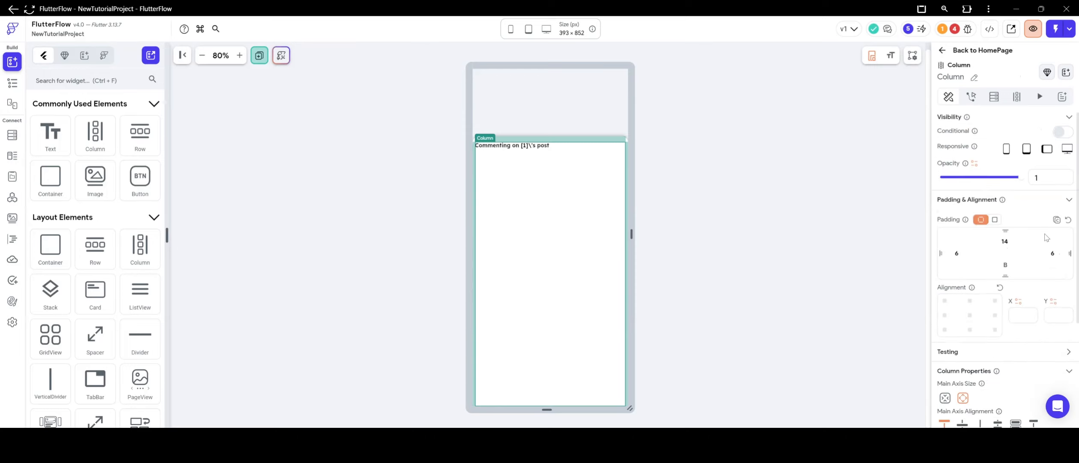
{"action": "left_click", "coordinate": [755, 247]}
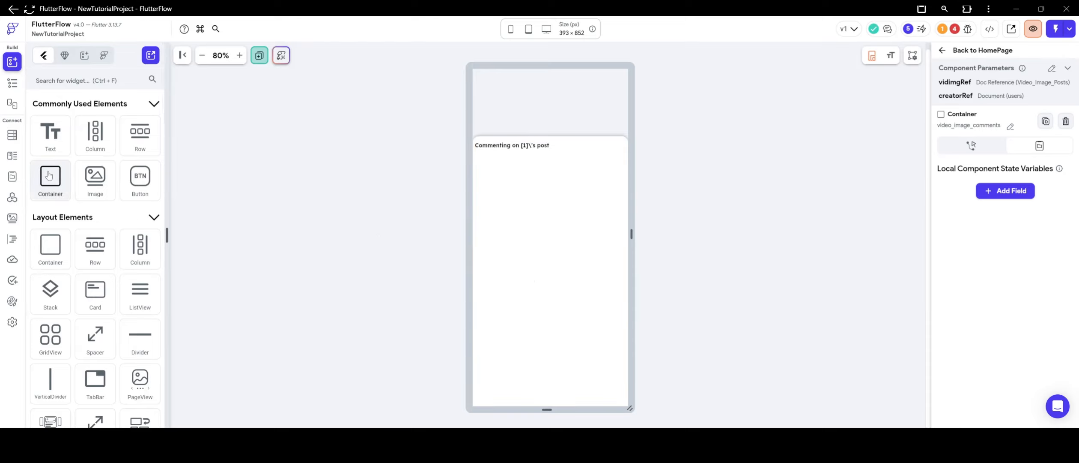
Step: Add a container below the header row in the column, with a top padding of 12 and infinite width
{"action": "left_click_drag", "start_coordinate": [49, 176], "coordinate": [571, 241]}
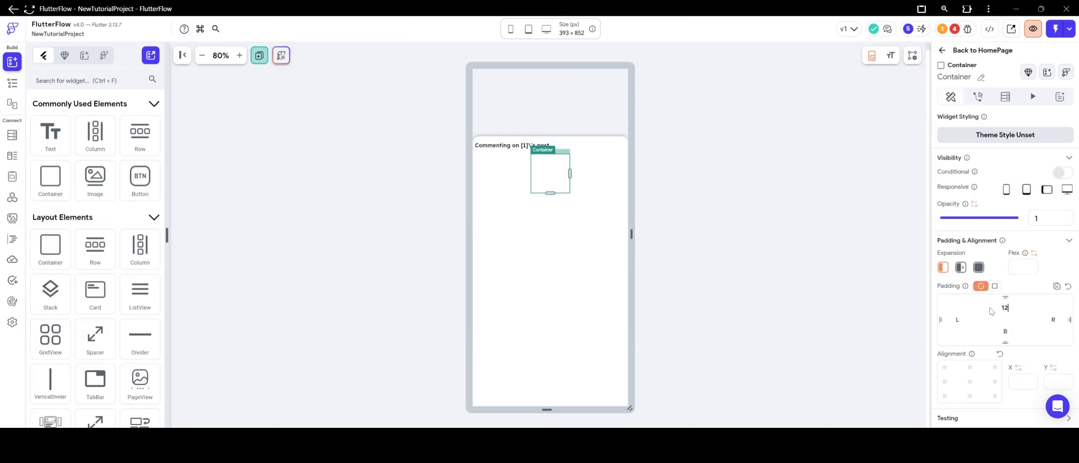
{"action": "scroll", "coordinate": [964, 222], "scroll_direction": "down", "scroll_amount": 5}
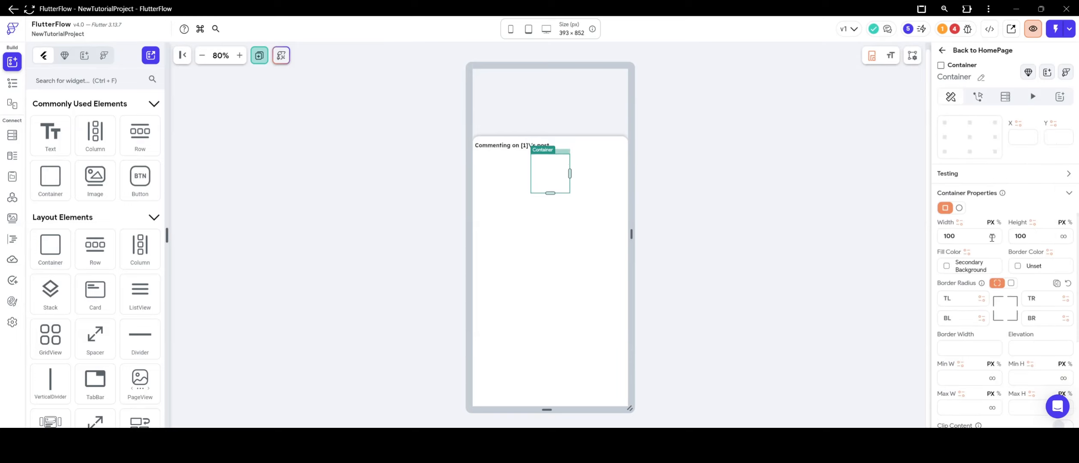
{"action": "left_click", "coordinate": [992, 235]}
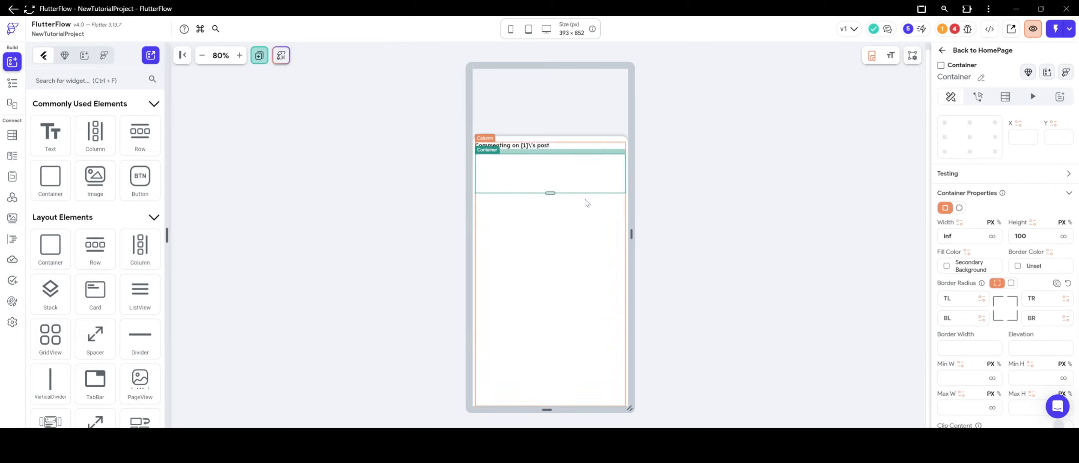
Step: Make the new container taller by switching its height unit to percent and setting the height to 50
{"action": "left_click_drag", "start_coordinate": [550, 193], "coordinate": [551, 260]}
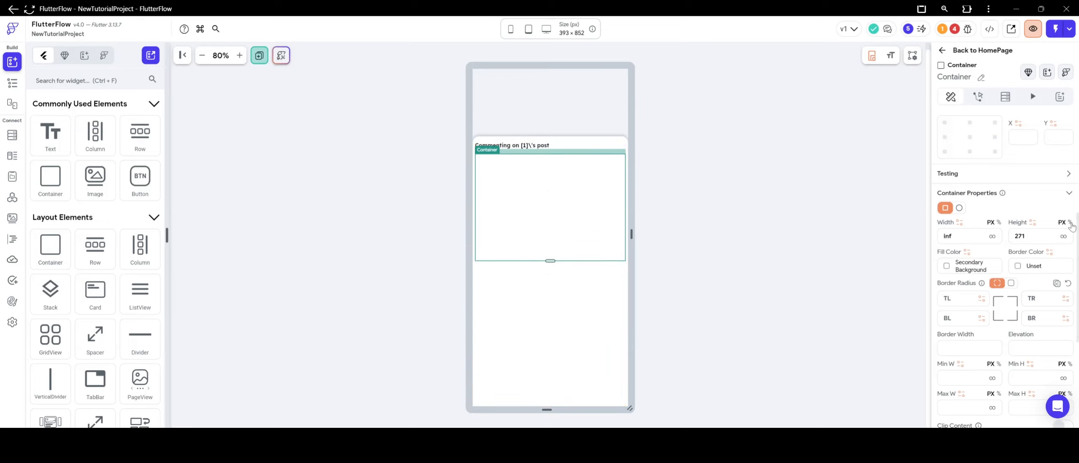
{"action": "left_click", "coordinate": [1069, 222]}
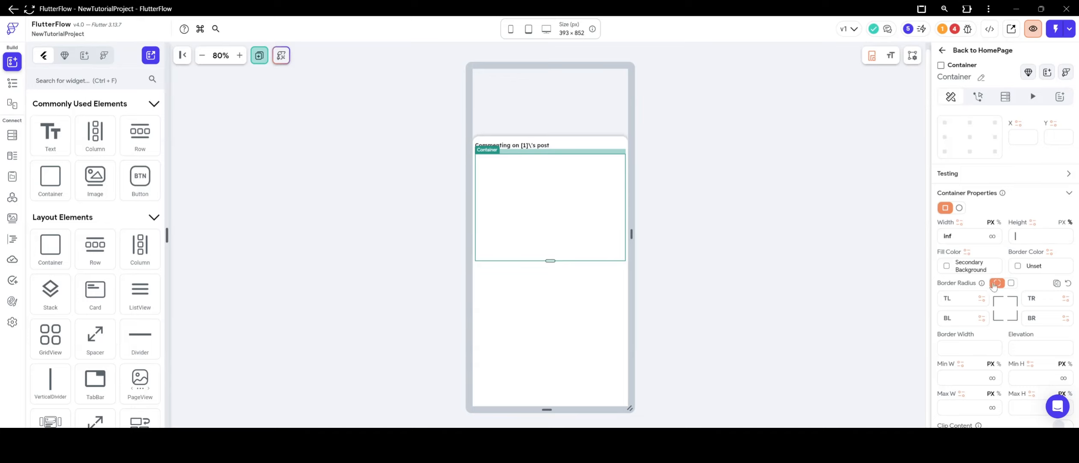
{"action": "type", "text": "50"}
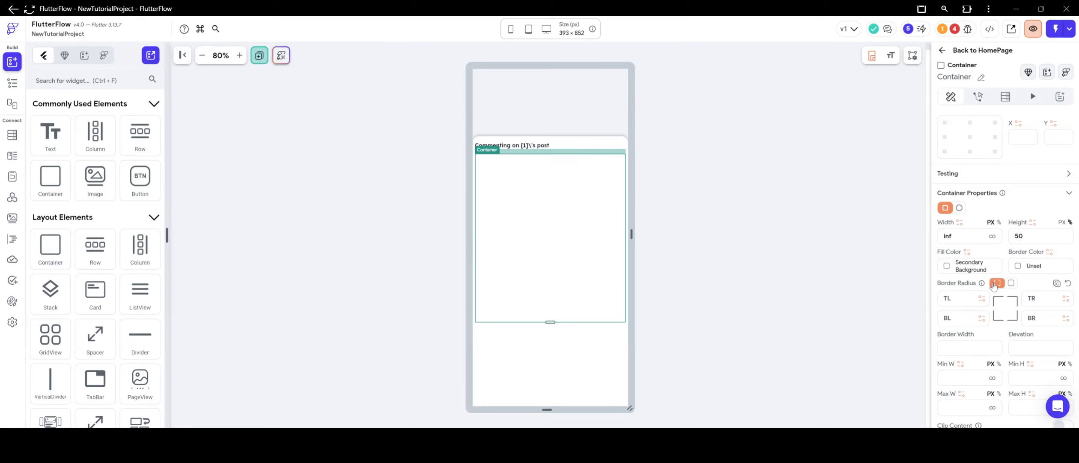
{"action": "left_click", "coordinate": [735, 269]}
Step: Set the elevation of the comments container below the header to 2
{"action": "left_click", "coordinate": [543, 247]}
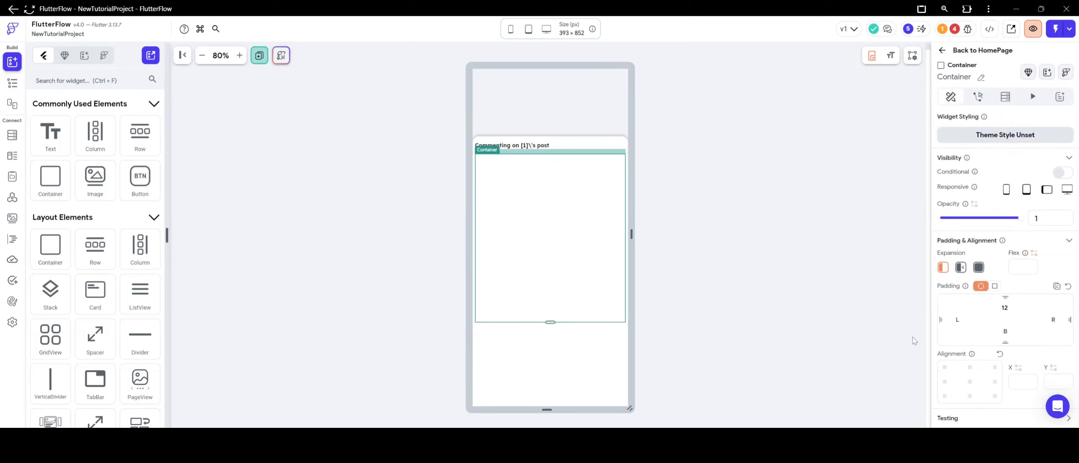
{"action": "scroll", "coordinate": [996, 285], "scroll_direction": "down", "scroll_amount": 4}
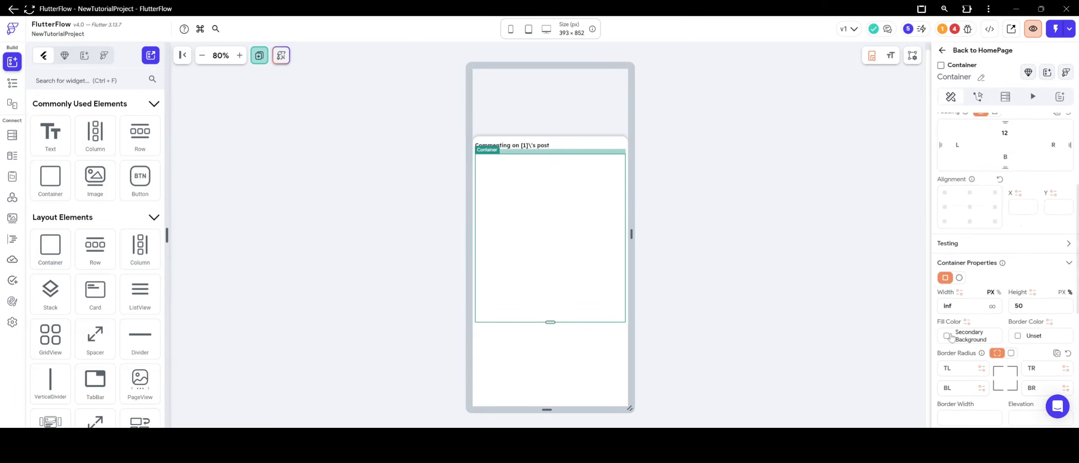
{"action": "scroll", "coordinate": [1022, 304], "scroll_direction": "down", "scroll_amount": 3}
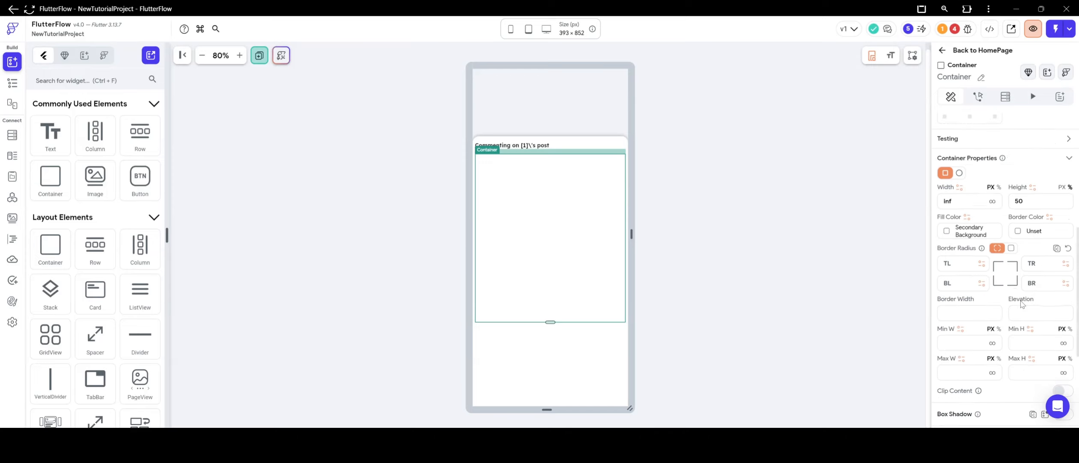
{"action": "left_click", "coordinate": [1020, 309]}
{"action": "type", "text": "2"}
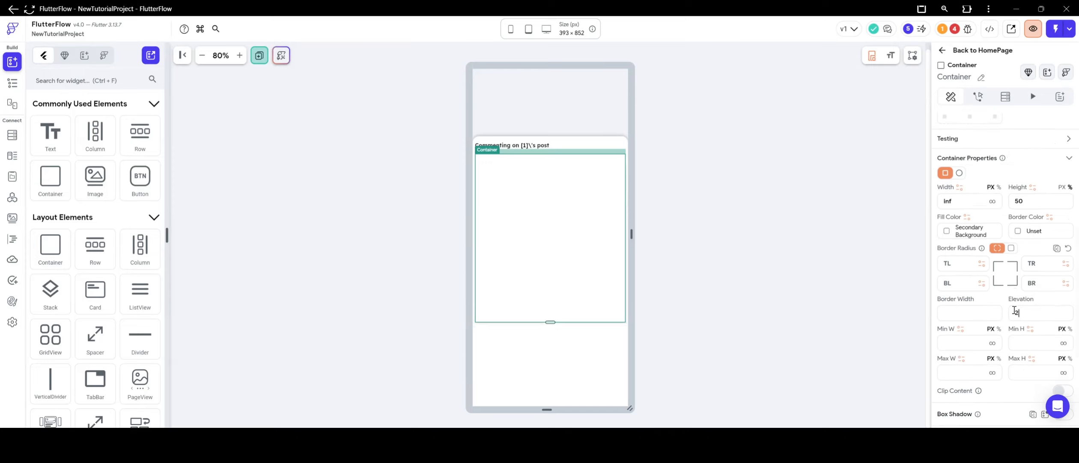
{"action": "left_click", "coordinate": [788, 276]}
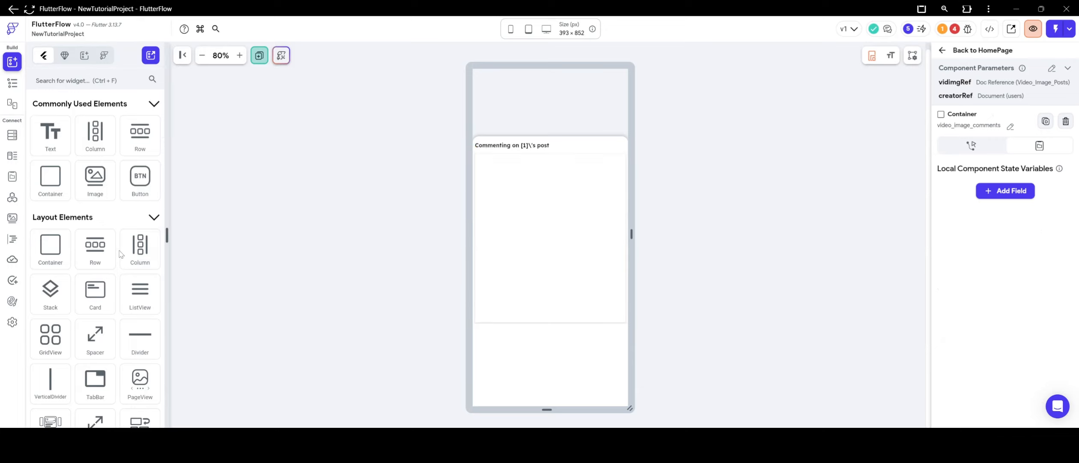
Step: Add a ListView inside the comments container below the header
{"action": "scroll", "coordinate": [121, 253], "scroll_direction": "down", "scroll_amount": 1}
{"action": "left_click_drag", "start_coordinate": [122, 254], "coordinate": [540, 250]}
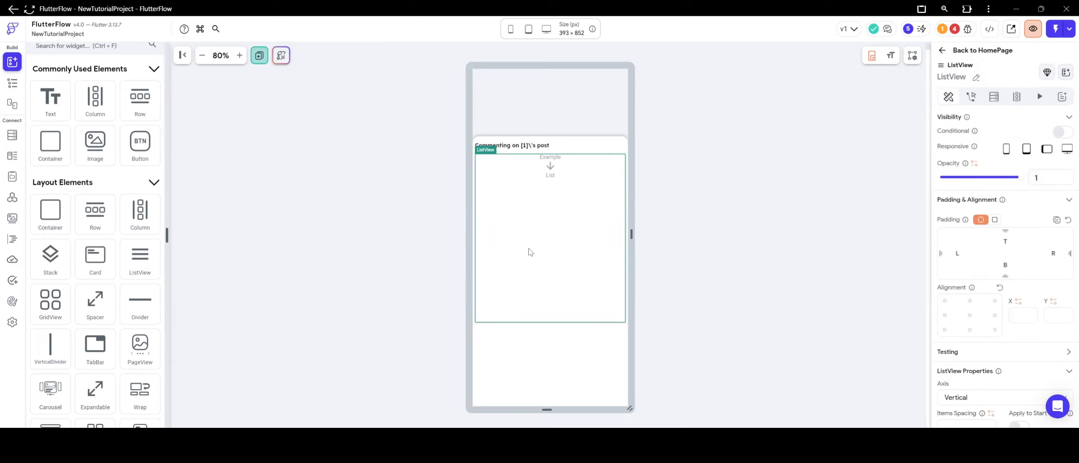
{"action": "left_click", "coordinate": [741, 202]}
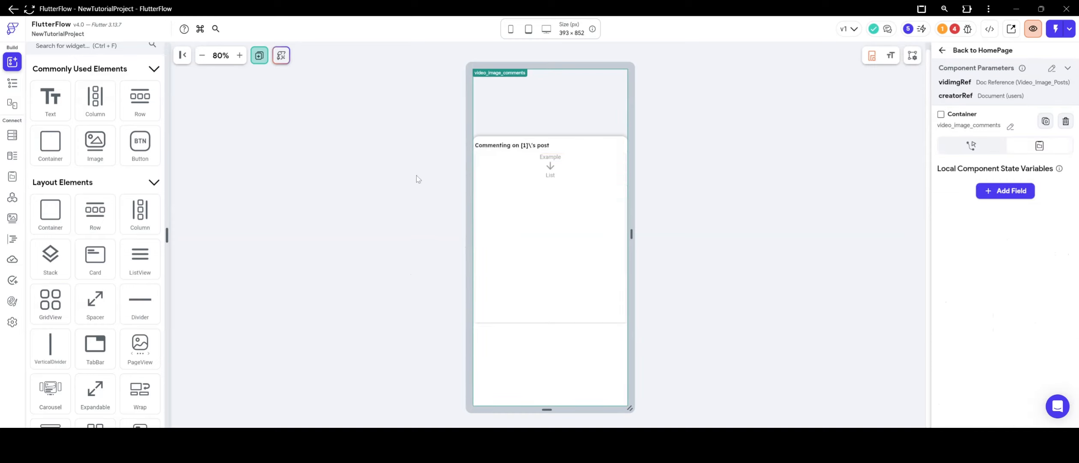
{"action": "left_click", "coordinate": [528, 259]}
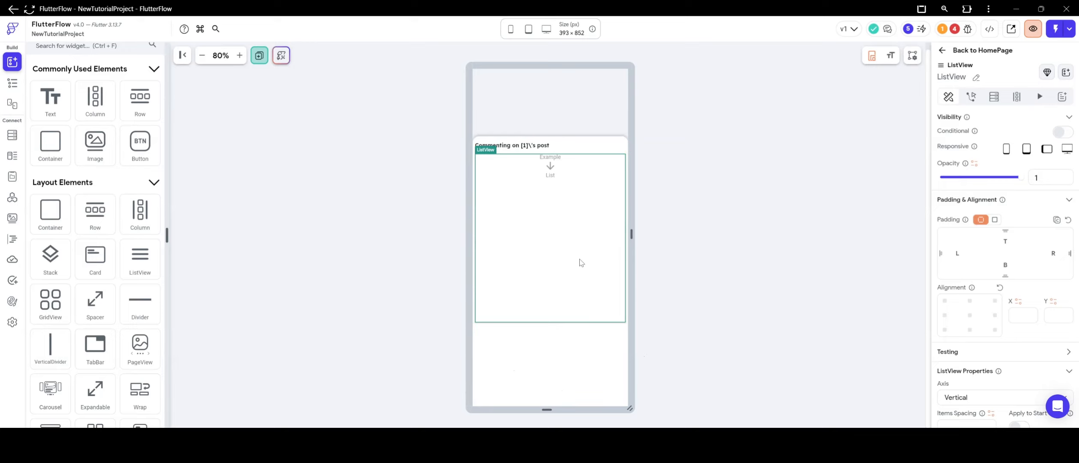
{"action": "left_click", "coordinate": [685, 260]}
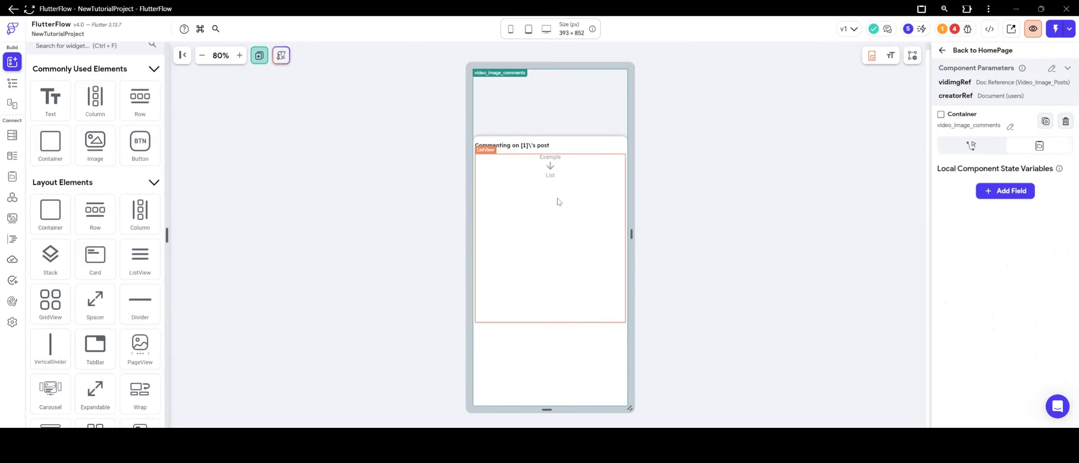
{"action": "left_click", "coordinate": [552, 260]}
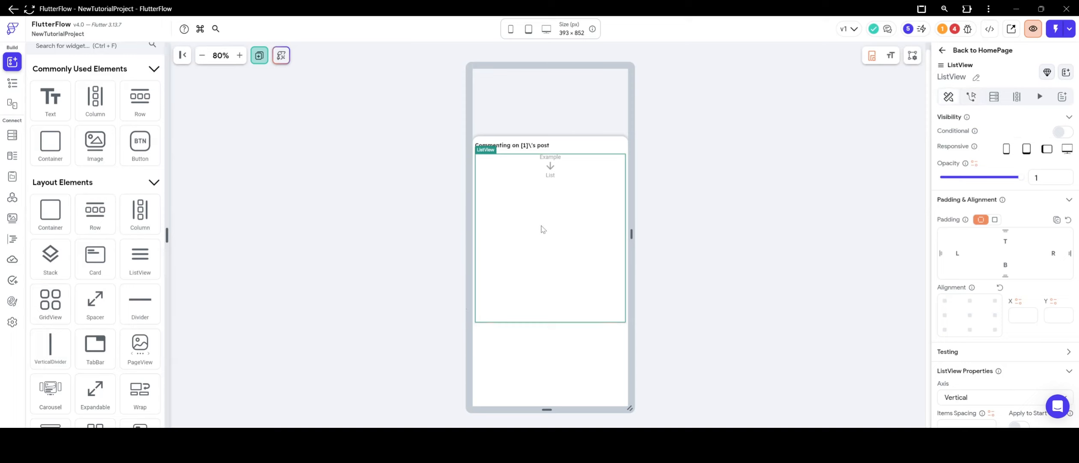
{"action": "left_click", "coordinate": [543, 339]}
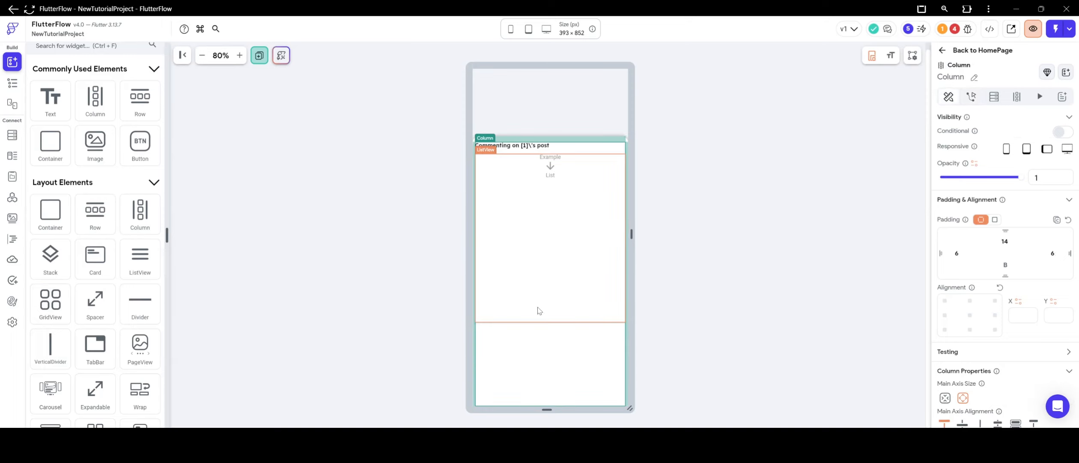
Step: Inspect the layout properties of the ListView, its parent container and the surrounding column
{"action": "left_click", "coordinate": [550, 252]}
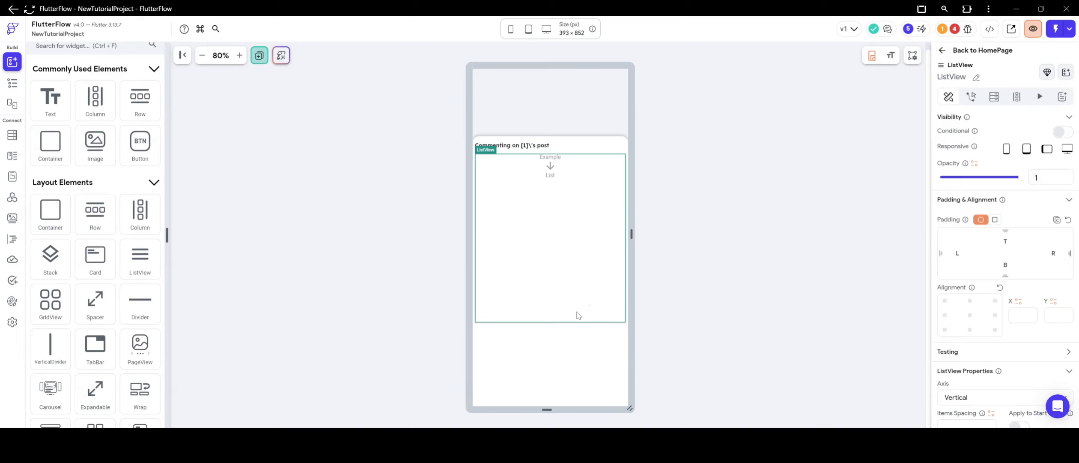
{"action": "right_click", "coordinate": [571, 295]}
{"action": "left_click", "coordinate": [603, 366]}
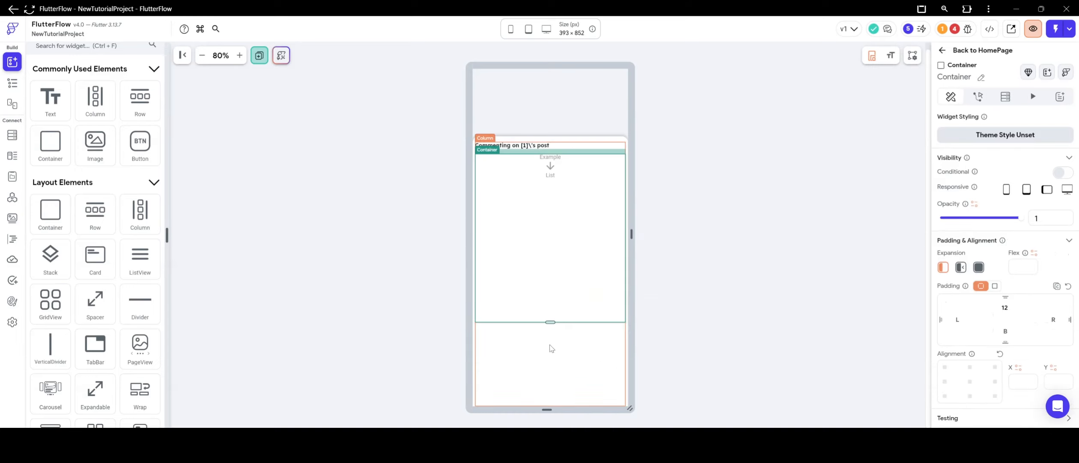
{"action": "left_click", "coordinate": [553, 314]}
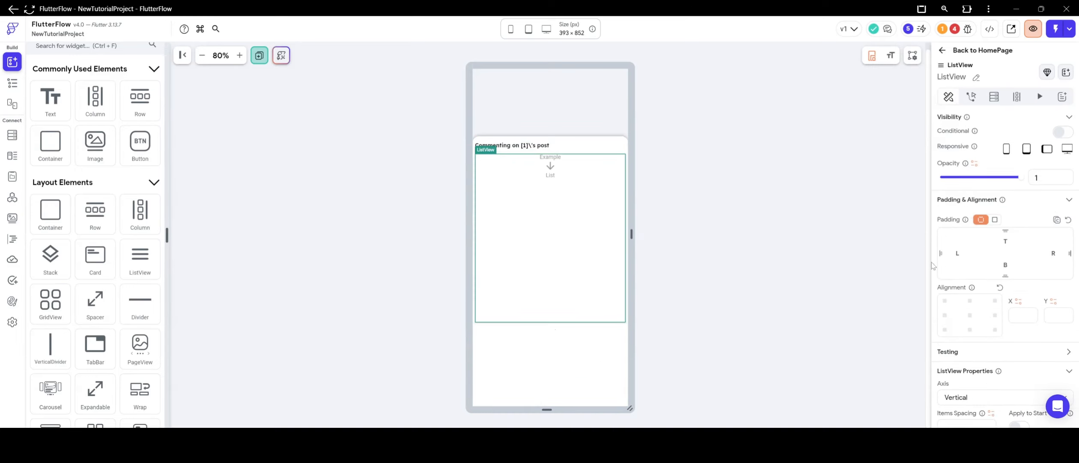
{"action": "scroll", "coordinate": [932, 265], "scroll_direction": "down", "scroll_amount": 3}
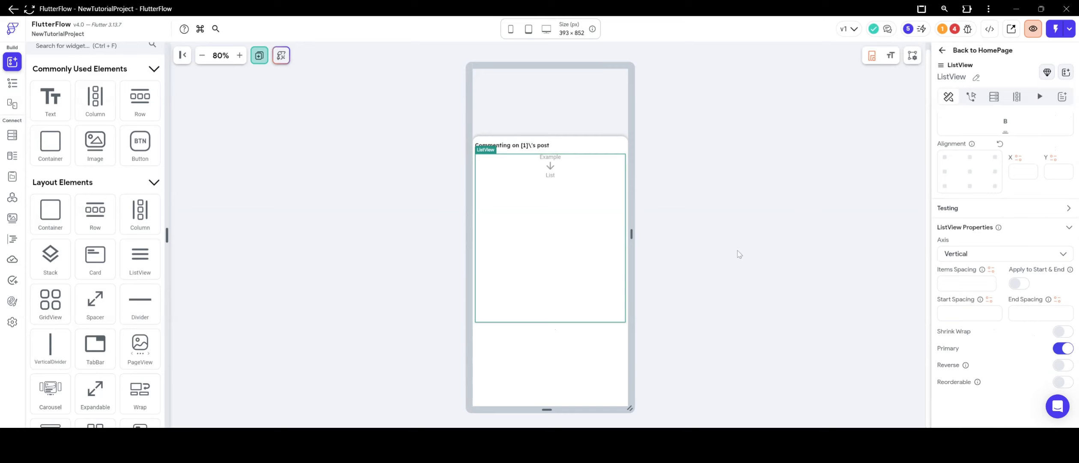
{"action": "right_click", "coordinate": [554, 234]}
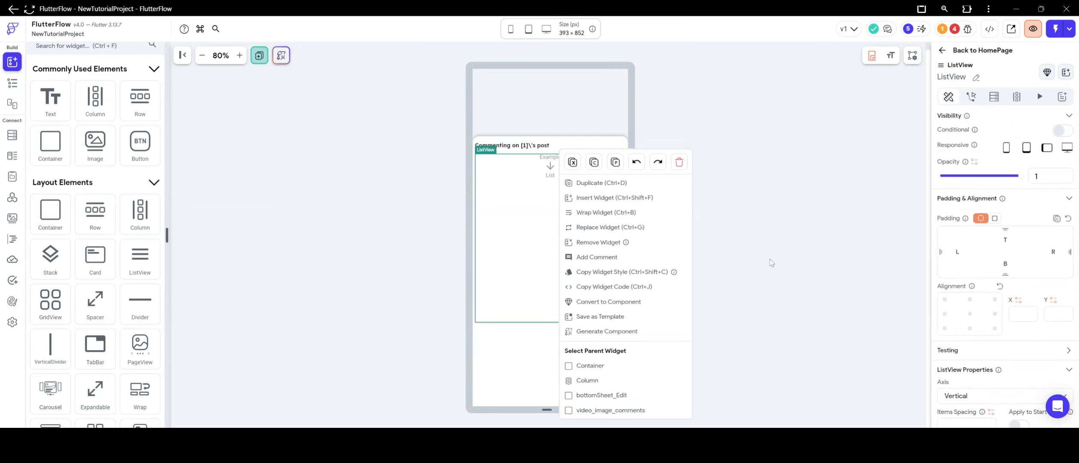
{"action": "left_click", "coordinate": [514, 202]}
{"action": "scroll", "coordinate": [1009, 265], "scroll_direction": "down", "scroll_amount": 3}
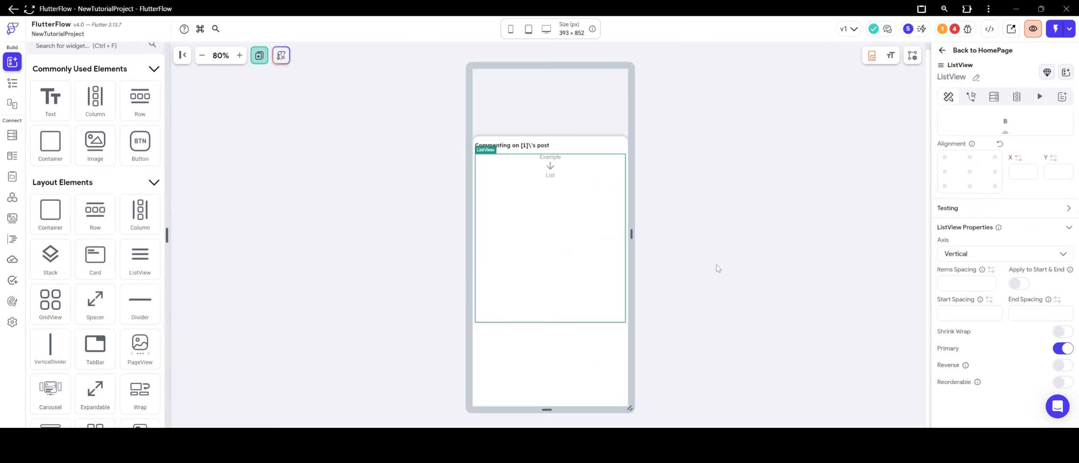
{"action": "left_click", "coordinate": [593, 343]}
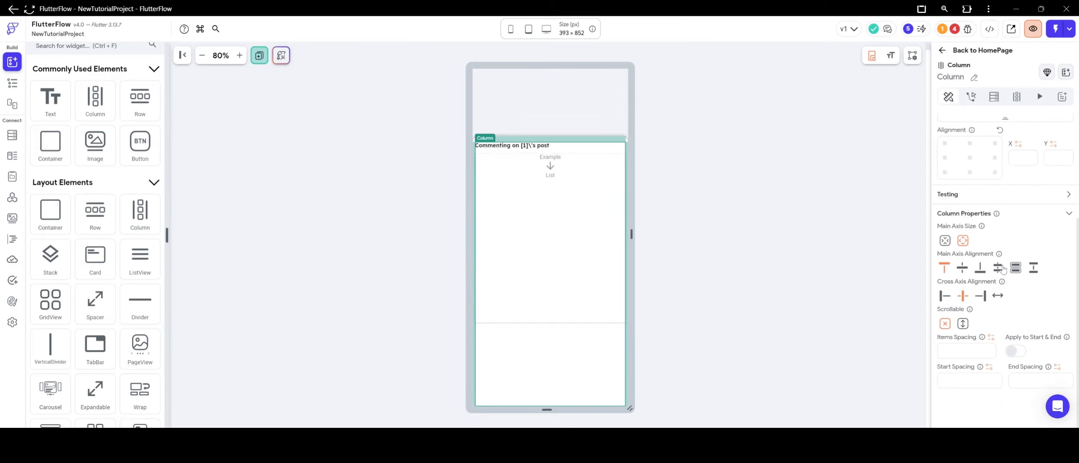
{"action": "left_click", "coordinate": [687, 204]}
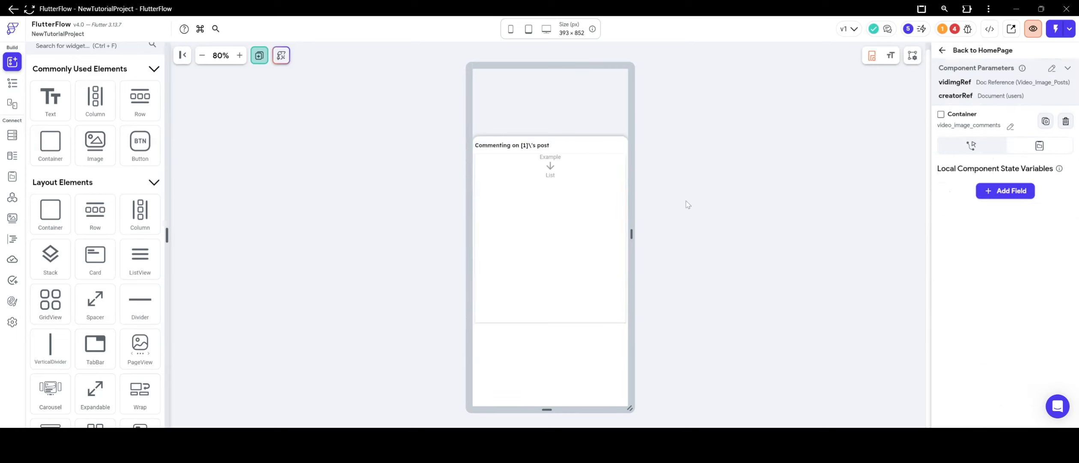
Step: Clear the elevation of the container that holds the ListView
{"action": "left_click", "coordinate": [595, 267]}
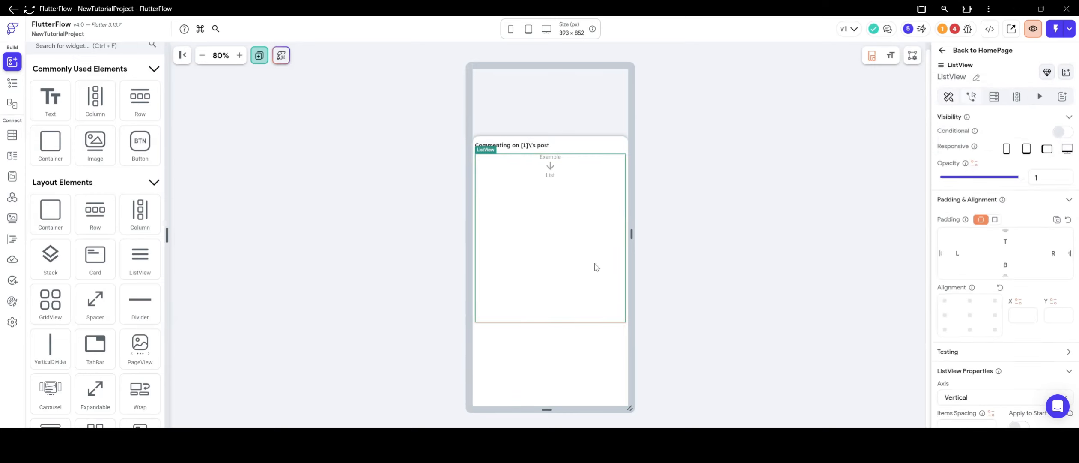
{"action": "right_click", "coordinate": [605, 158]}
{"action": "left_click", "coordinate": [608, 364]}
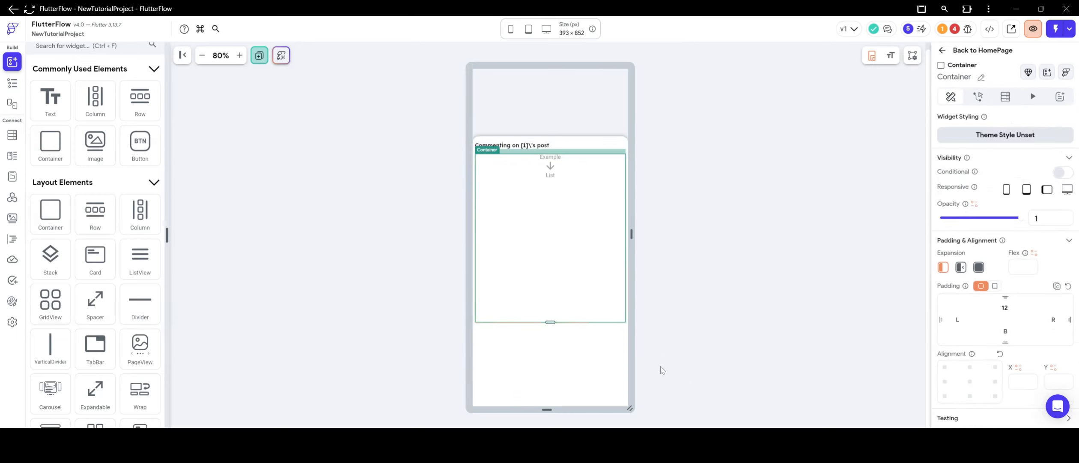
{"action": "scroll", "coordinate": [1034, 253], "scroll_direction": "down", "scroll_amount": 6}
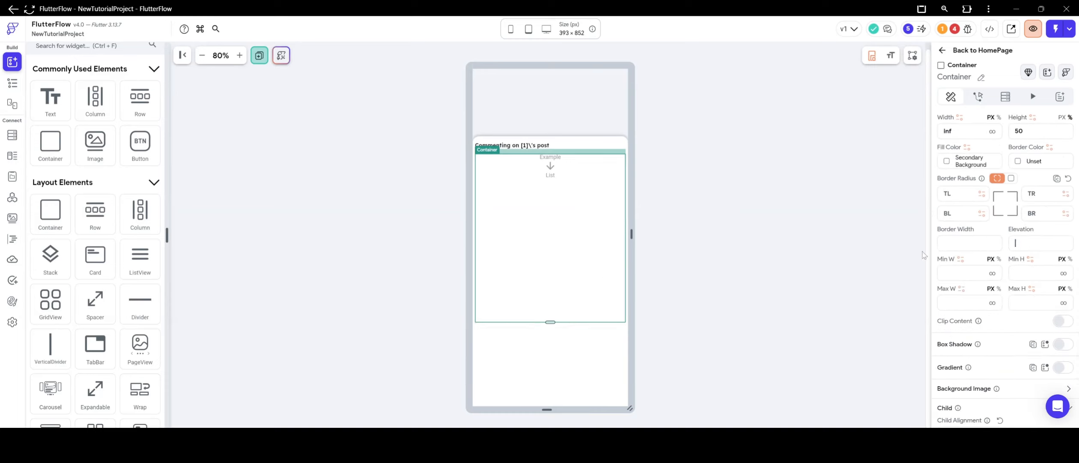
{"action": "left_click", "coordinate": [714, 155]}
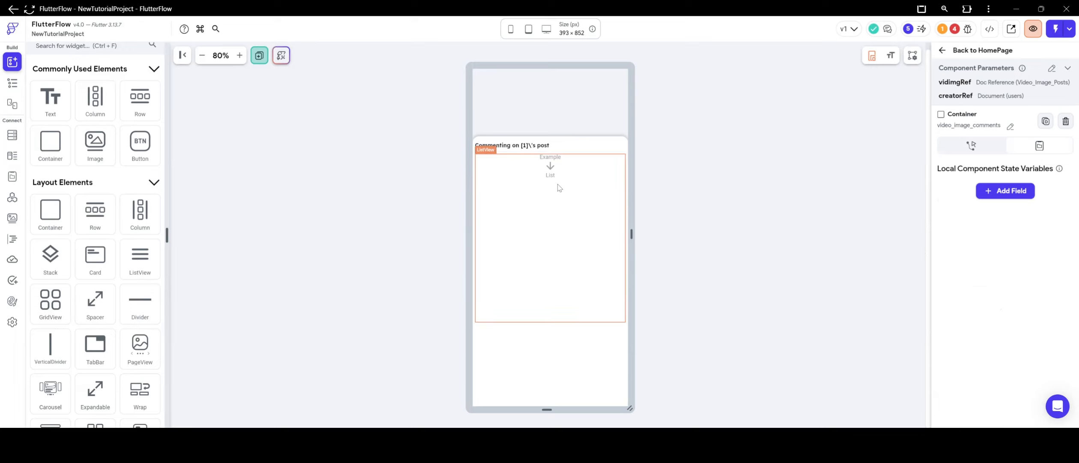
Step: Add another container to the column, below the container that holds the ListView
{"action": "scroll", "coordinate": [128, 166], "scroll_direction": "up", "scroll_amount": 1}
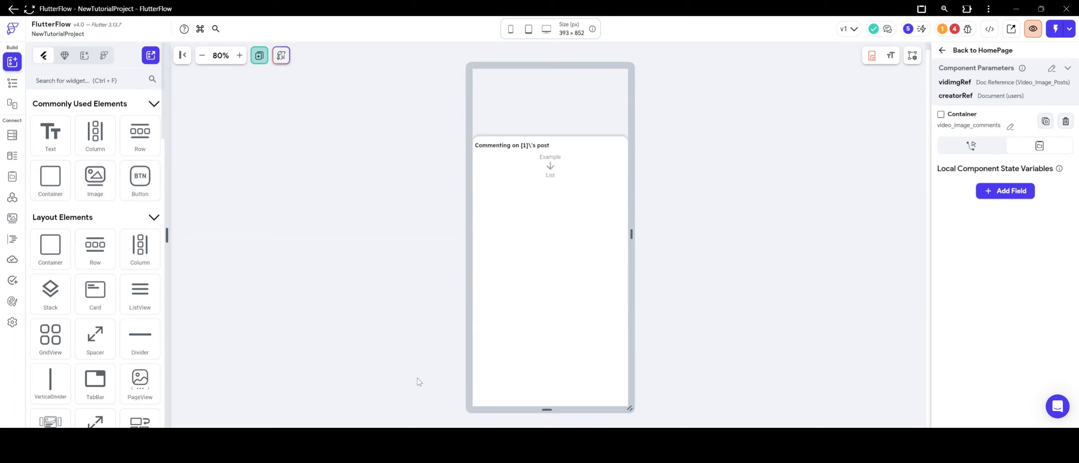
{"action": "left_click", "coordinate": [510, 374]}
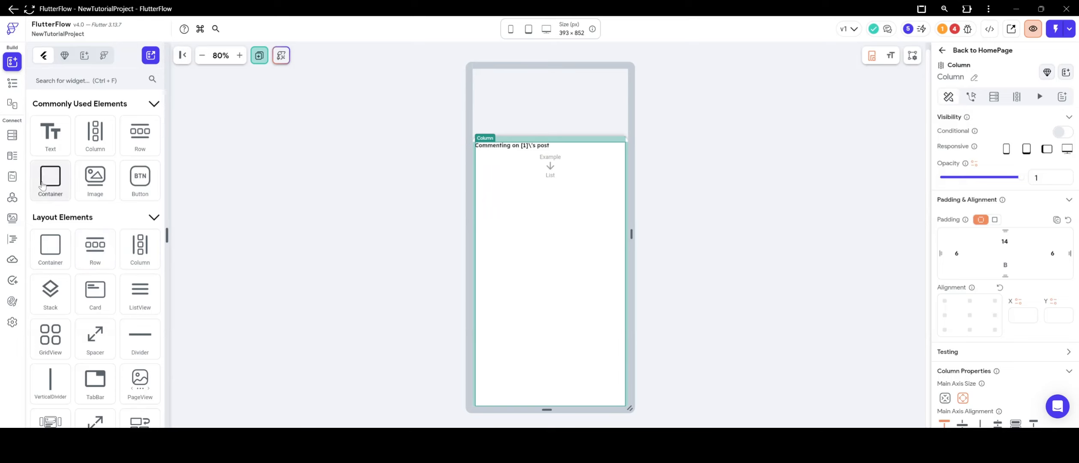
{"action": "left_click_drag", "start_coordinate": [50, 177], "coordinate": [620, 337]}
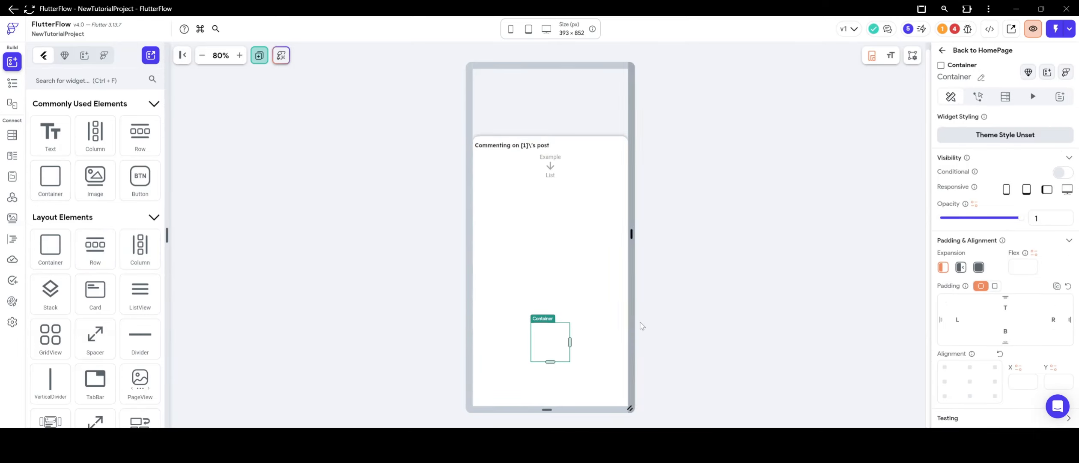
Step: Set the main axis alignment of the column to End
{"action": "left_click", "coordinate": [583, 341]}
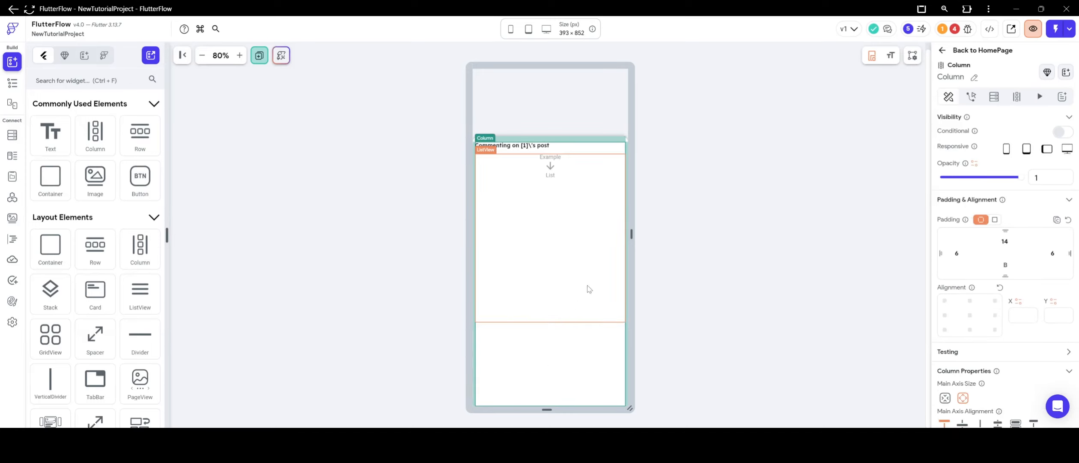
{"action": "scroll", "coordinate": [1037, 304], "scroll_direction": "down", "scroll_amount": 4}
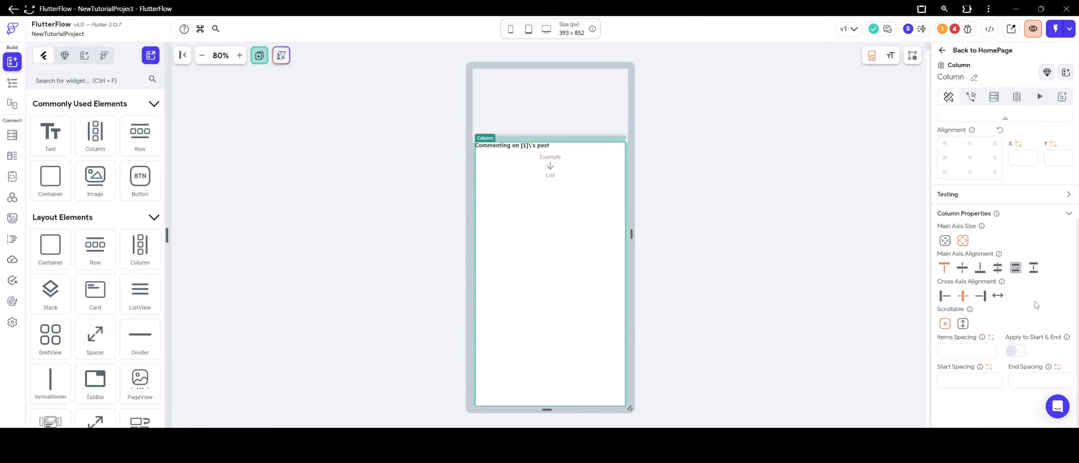
{"action": "left_click", "coordinate": [980, 267]}
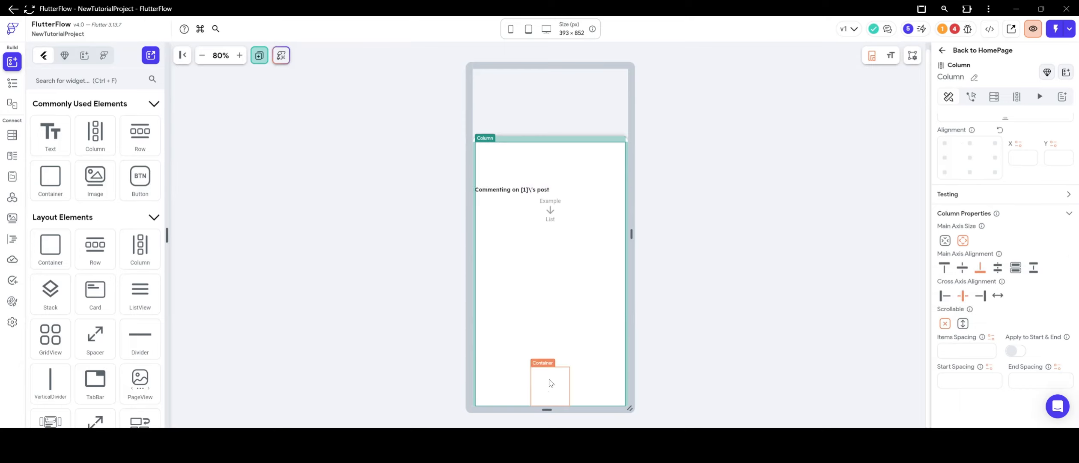
Step: Set the fill color of the new container at the column's end to the recent dark color #2f2f2f
{"action": "left_click", "coordinate": [551, 383]}
{"action": "left_click", "coordinate": [584, 387]}
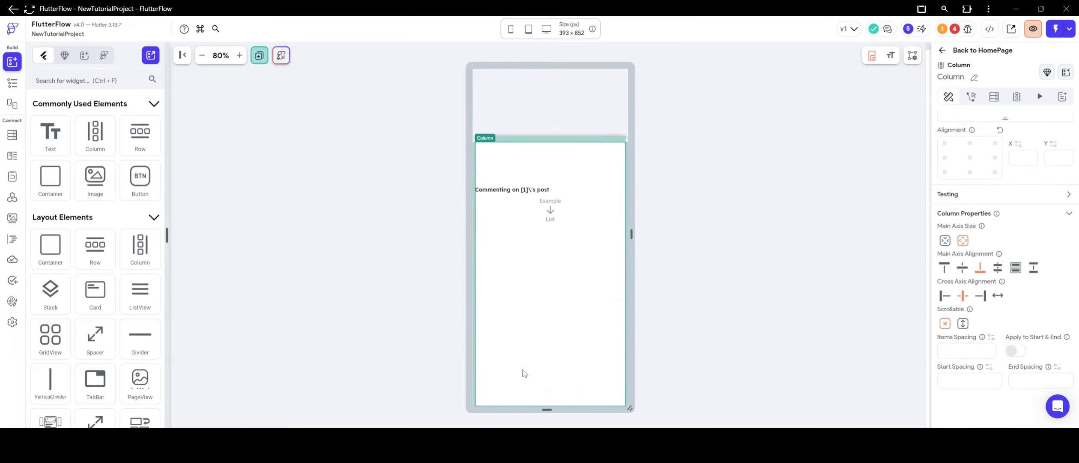
{"action": "left_click", "coordinate": [536, 380]}
{"action": "scroll", "coordinate": [970, 310], "scroll_direction": "down", "scroll_amount": 2}
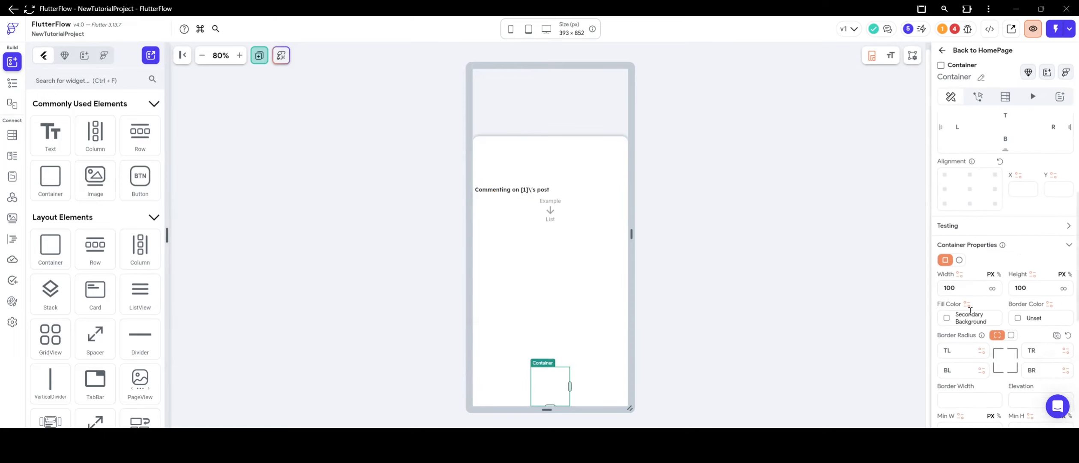
{"action": "left_click", "coordinate": [952, 284]}
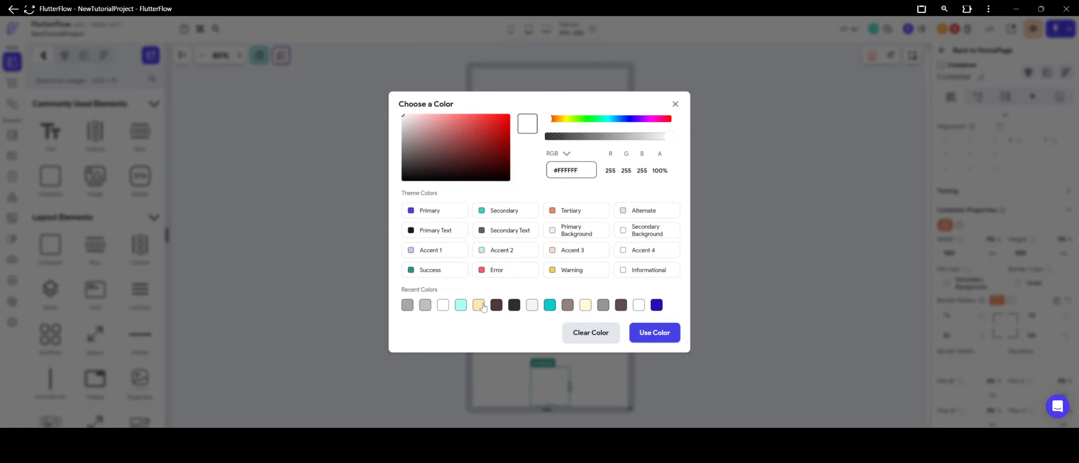
{"action": "left_click", "coordinate": [510, 308]}
{"action": "left_click", "coordinate": [655, 332]}
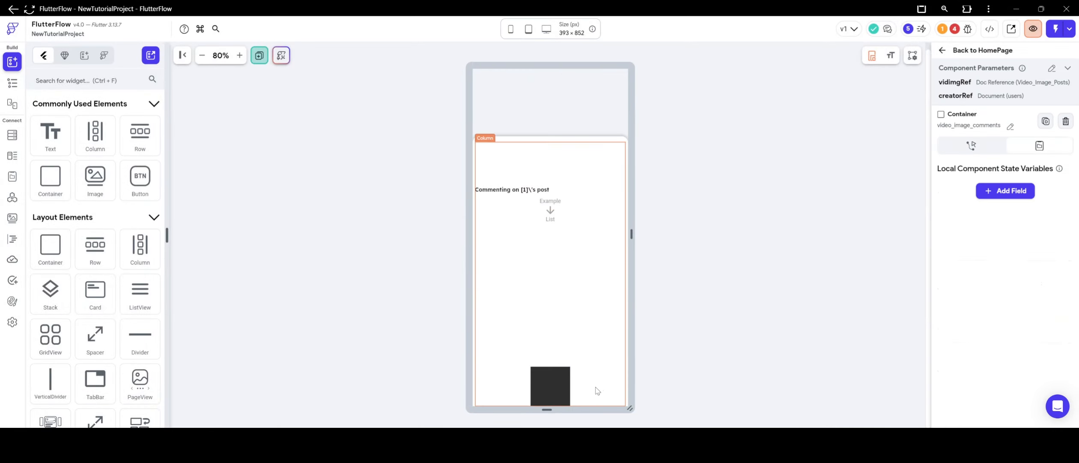
Step: Set the width of the dark container at the column's end to infinite
{"action": "left_click", "coordinate": [556, 386]}
{"action": "scroll", "coordinate": [977, 317], "scroll_direction": "down", "scroll_amount": 4}
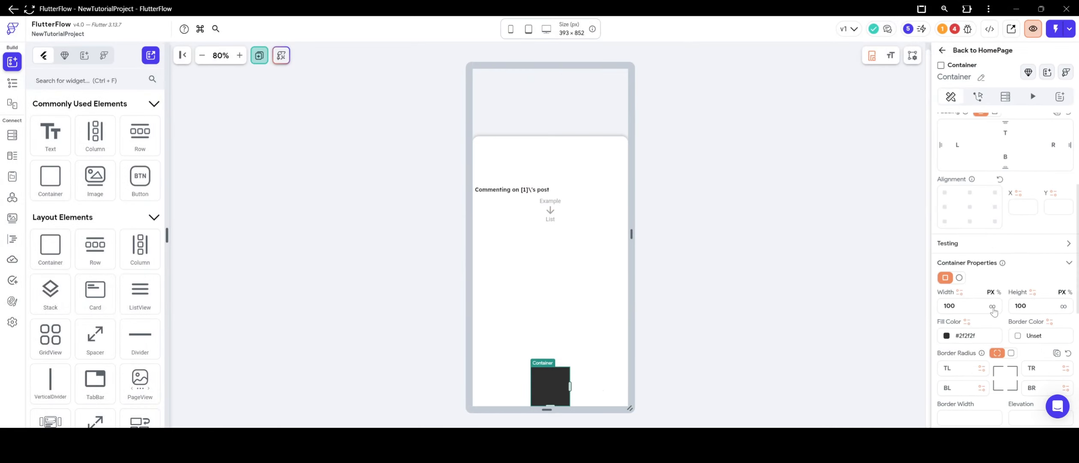
{"action": "left_click", "coordinate": [993, 307]}
{"action": "left_click", "coordinate": [740, 278]}
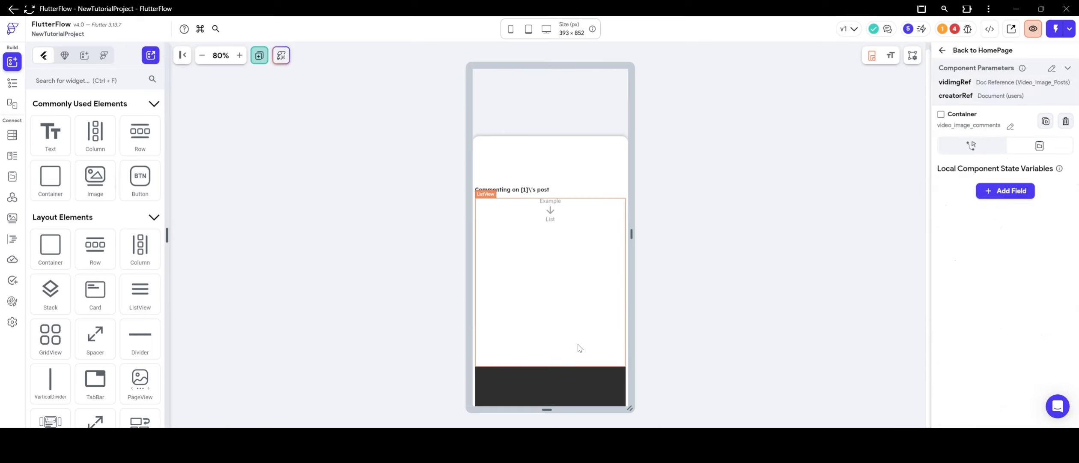
Step: Set the bottom padding of the bottom sheet's main column to 20
{"action": "left_click", "coordinate": [585, 168]}
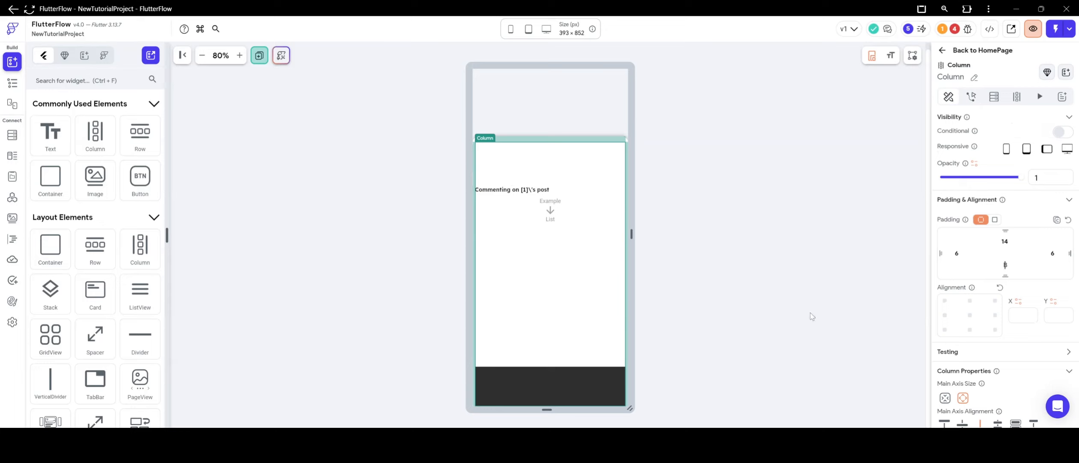
{"action": "key", "text": "BackSpace"}
{"action": "type", "text": "20"}
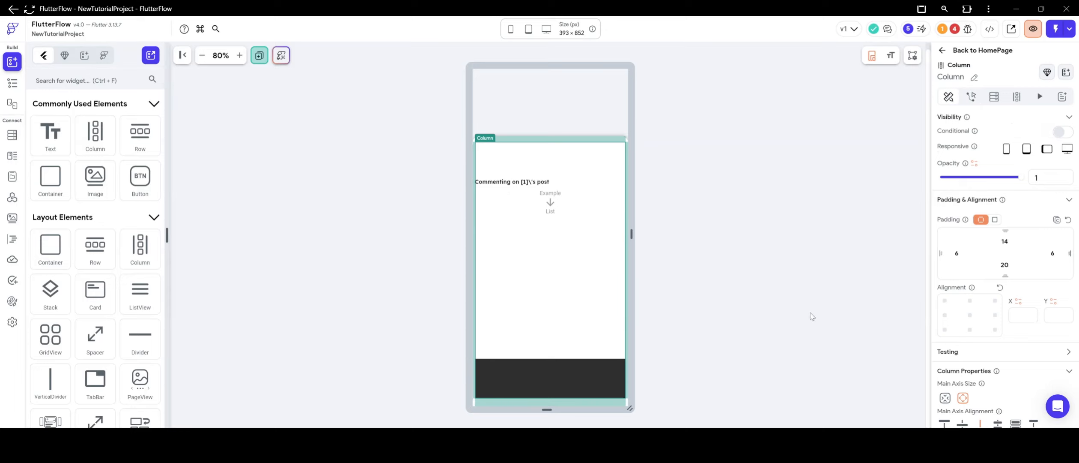
{"action": "left_click", "coordinate": [702, 288]}
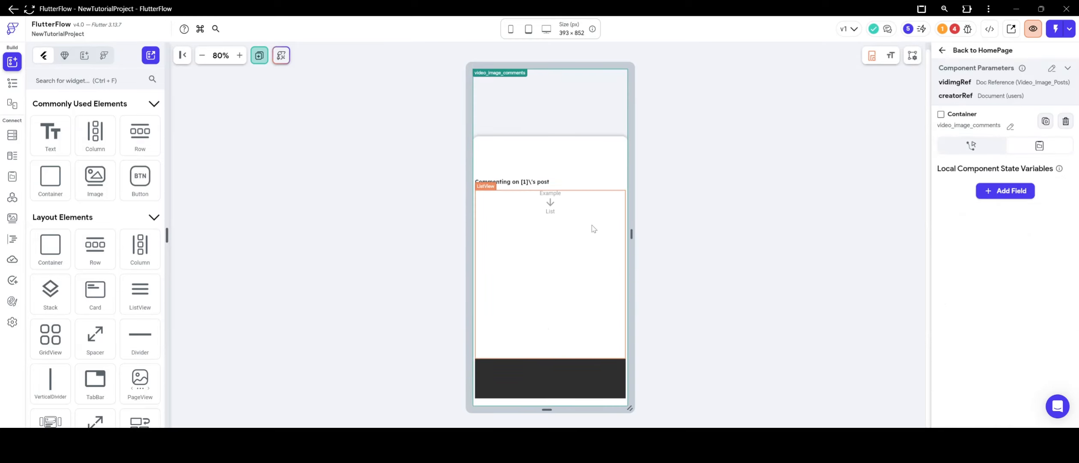
Step: Set the height of the container that holds the ListView to 60%
{"action": "left_click", "coordinate": [594, 170]}
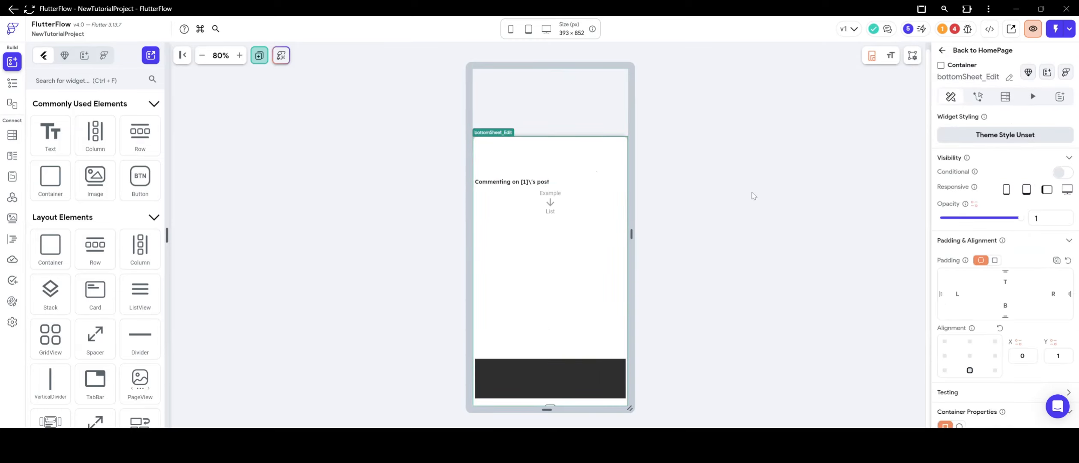
{"action": "left_click", "coordinate": [574, 260]}
{"action": "right_click", "coordinate": [574, 259]}
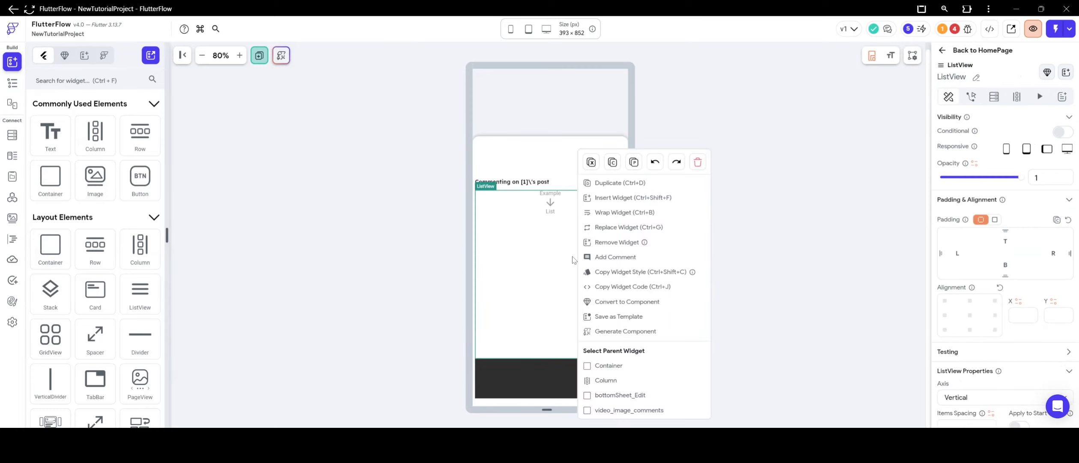
{"action": "left_click", "coordinate": [634, 365]}
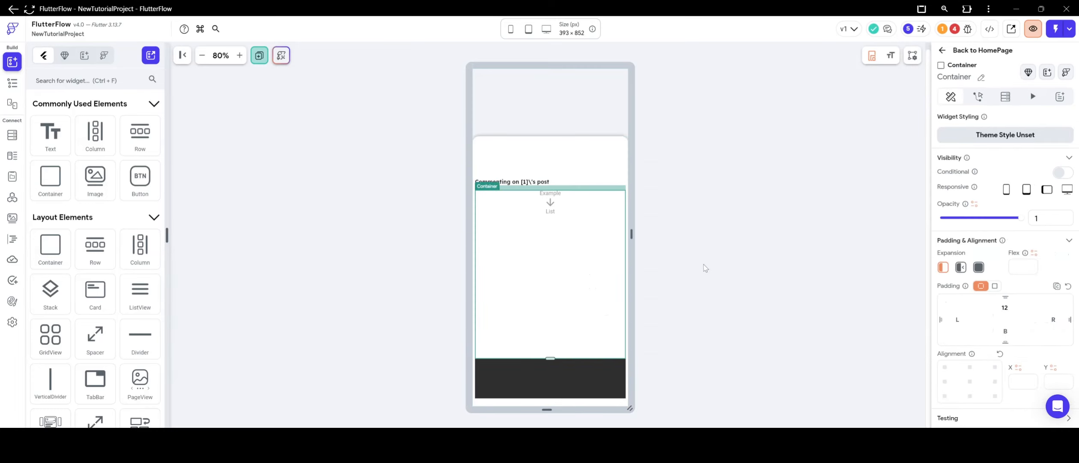
{"action": "scroll", "coordinate": [981, 292], "scroll_direction": "down", "scroll_amount": 4}
{"action": "double_click", "coordinate": [1031, 303]}
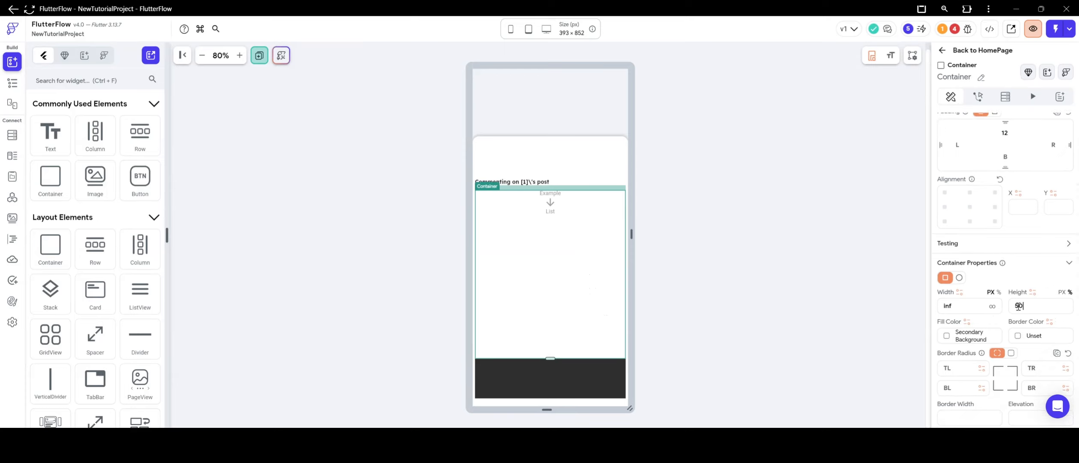
{"action": "type", "text": "65"}
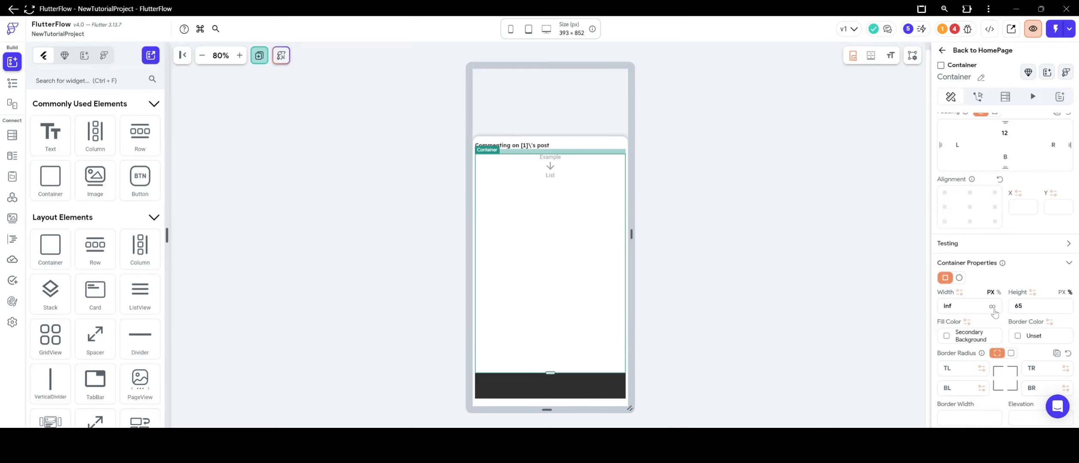
{"action": "key", "text": "BackSpace"}
{"action": "type", "text": "0"}
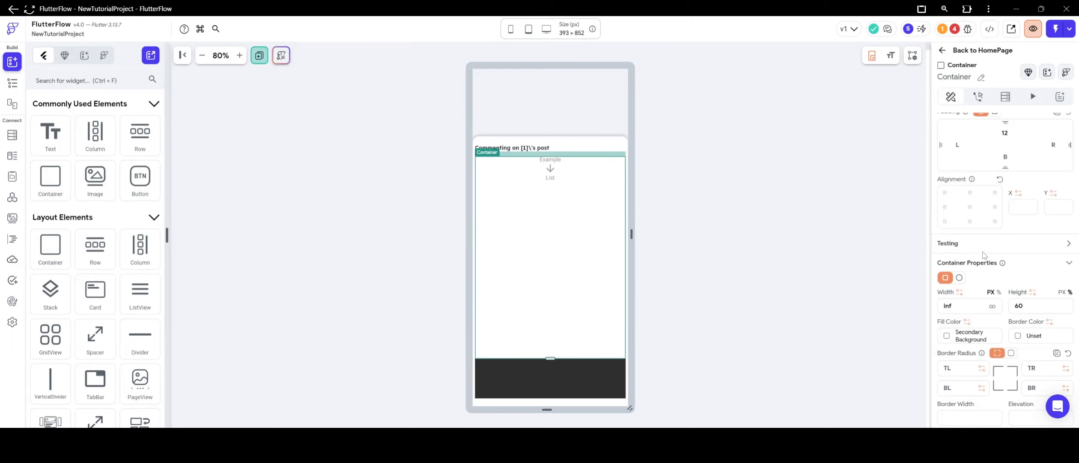
Step: Give the container around the ListView a bottom padding of 12
{"action": "scroll", "coordinate": [1006, 214], "scroll_direction": "up", "scroll_amount": 2}
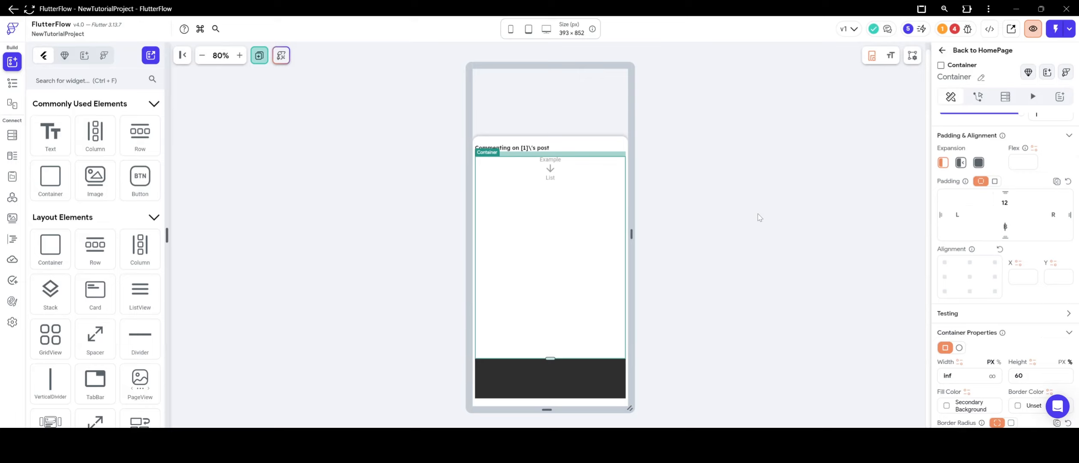
{"action": "type", "text": "12"}
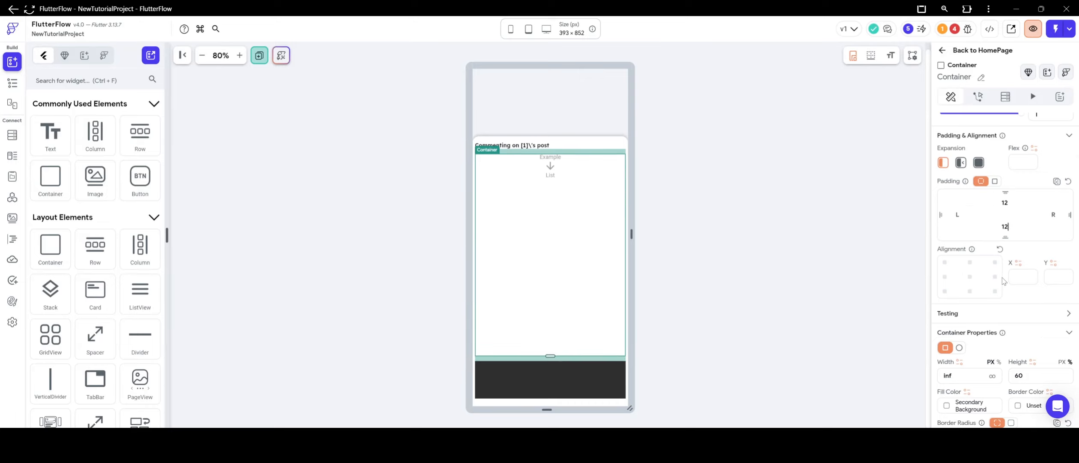
{"action": "left_click", "coordinate": [735, 254]}
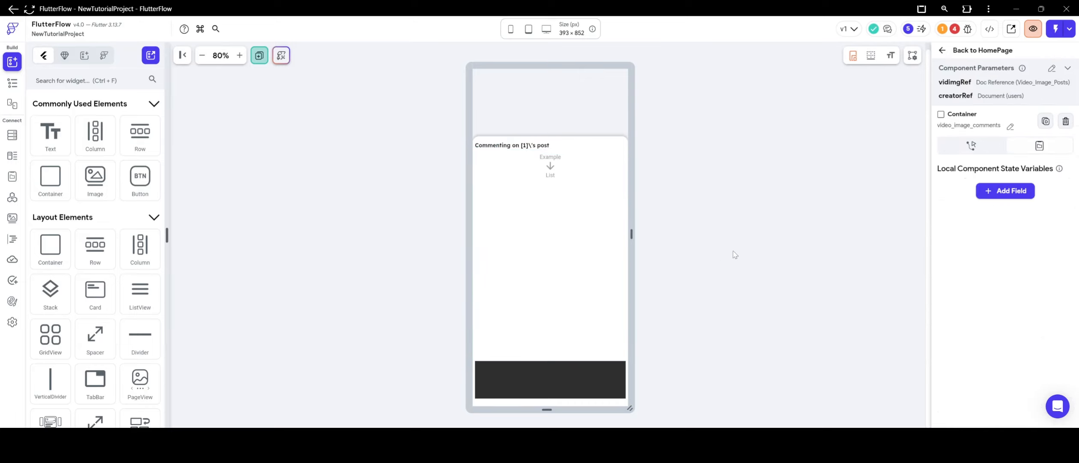
Step: Turn on the canvas overflow display and slightly reduce the height of the dark container so that it fits in the column
{"action": "left_click", "coordinate": [872, 55]}
{"action": "left_click", "coordinate": [663, 264]}
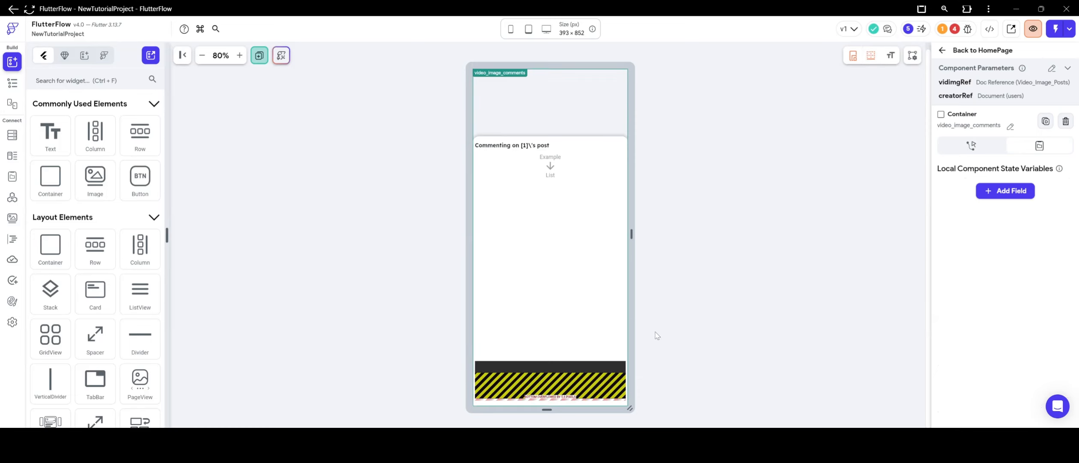
{"action": "left_click", "coordinate": [605, 384]}
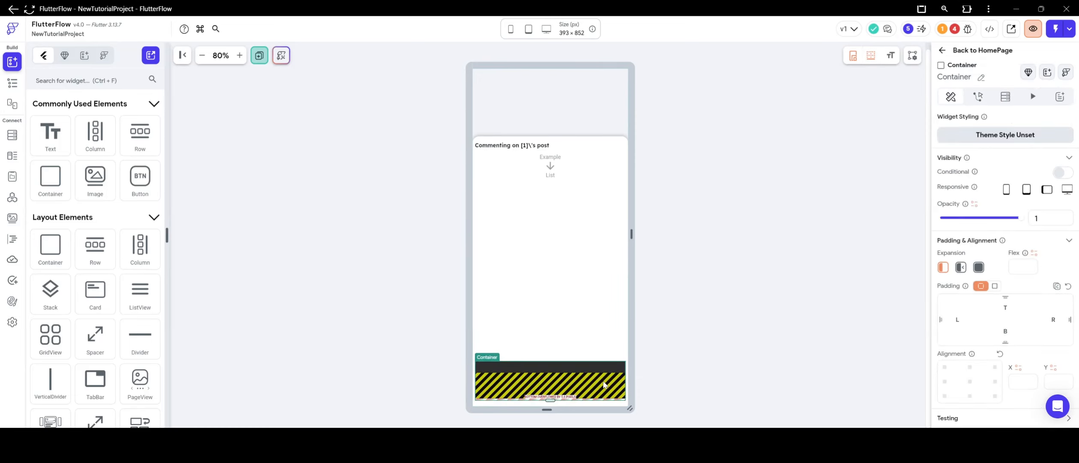
{"action": "left_click", "coordinate": [700, 361]}
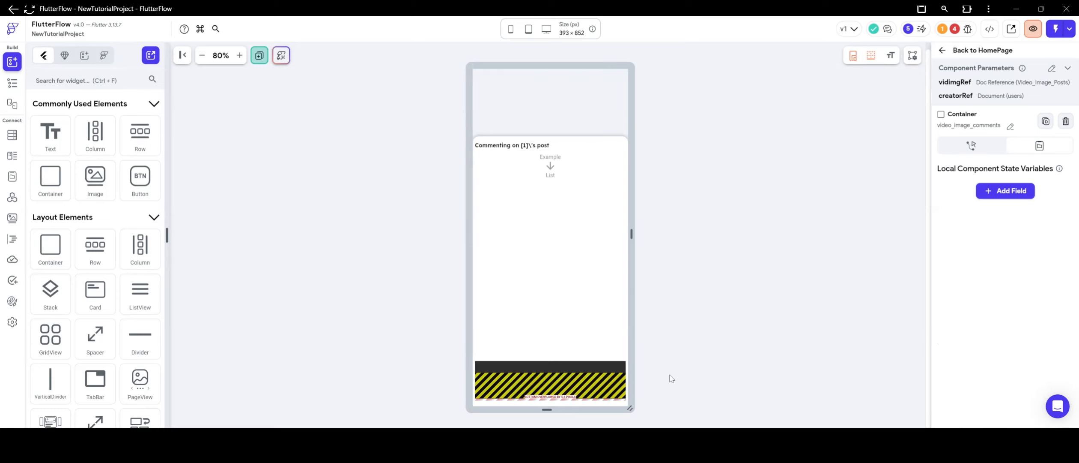
{"action": "left_click", "coordinate": [509, 402]}
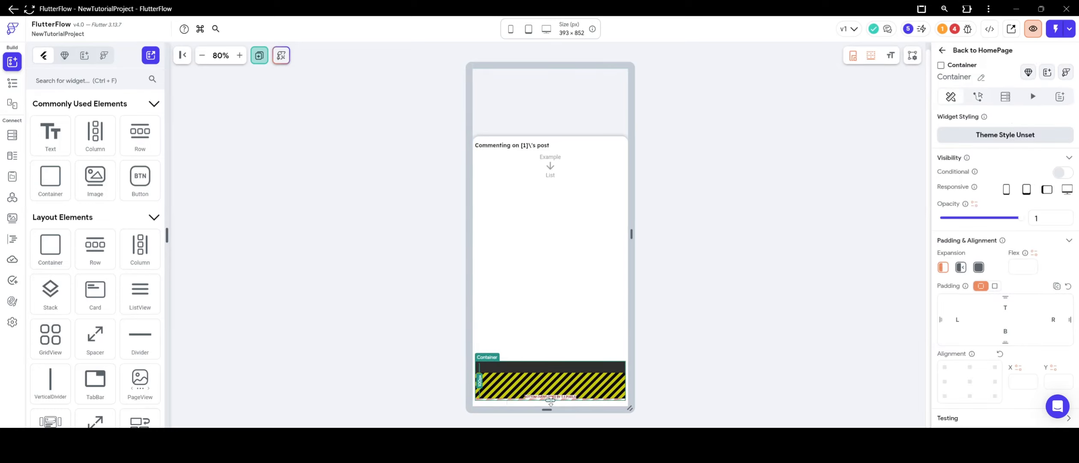
{"action": "left_click_drag", "start_coordinate": [550, 401], "coordinate": [547, 397]}
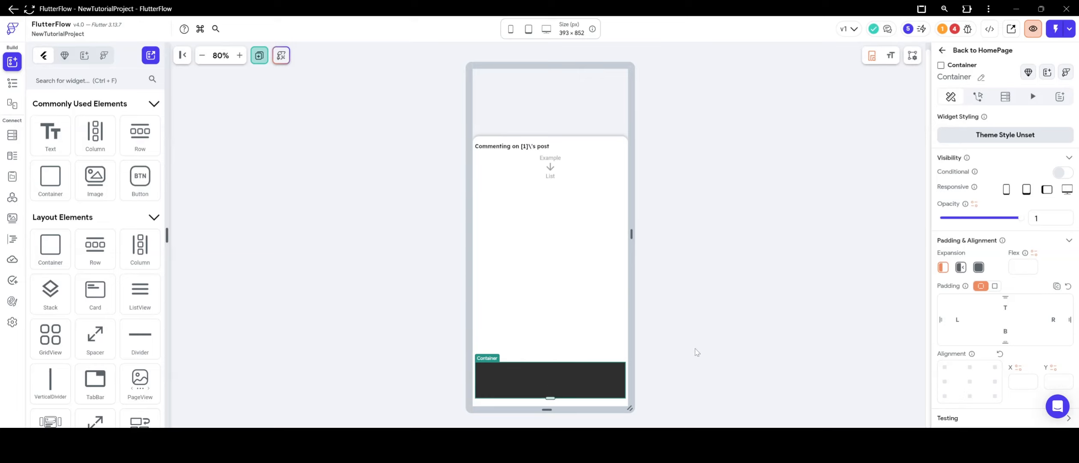
{"action": "left_click", "coordinate": [695, 302]}
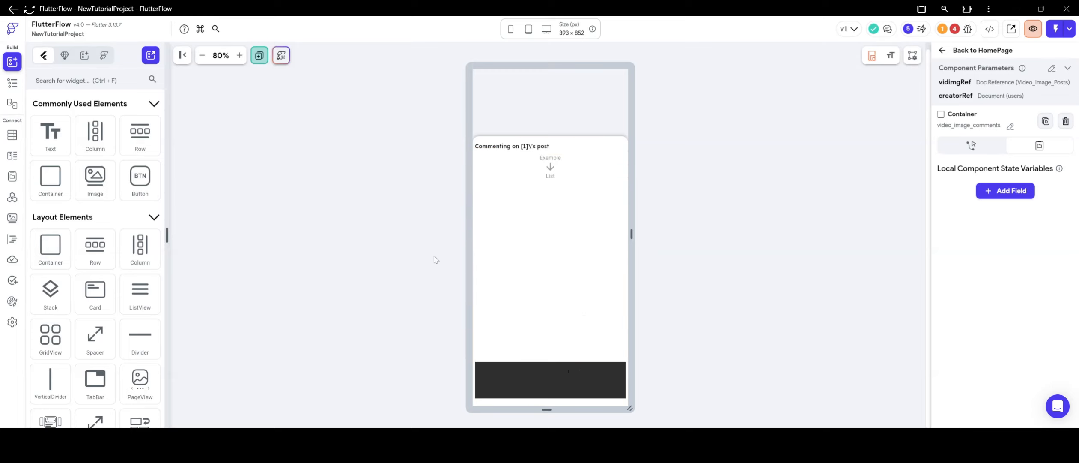
Step: Add a container inside the ListView for a single comment
{"action": "left_click", "coordinate": [602, 217]}
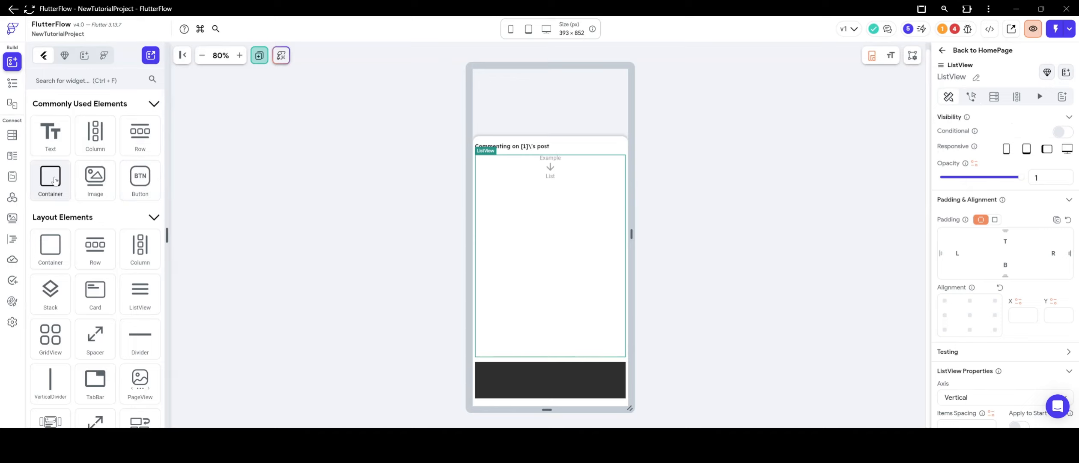
{"action": "left_click_drag", "start_coordinate": [55, 180], "coordinate": [487, 214]}
{"action": "left_click_drag", "start_coordinate": [592, 221], "coordinate": [617, 240]}
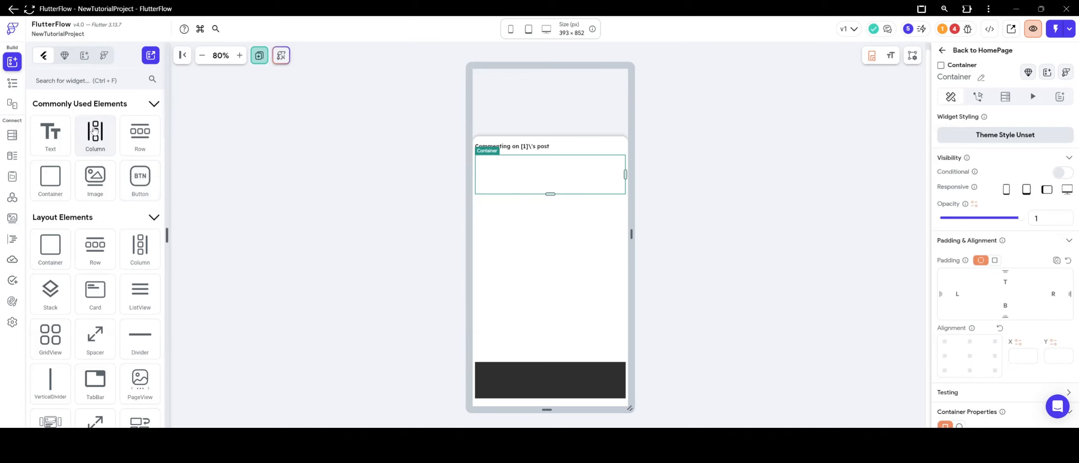
Step: Put a column in the comment container and set its cross axis alignment to Start
{"action": "left_click_drag", "start_coordinate": [95, 132], "coordinate": [550, 196]}
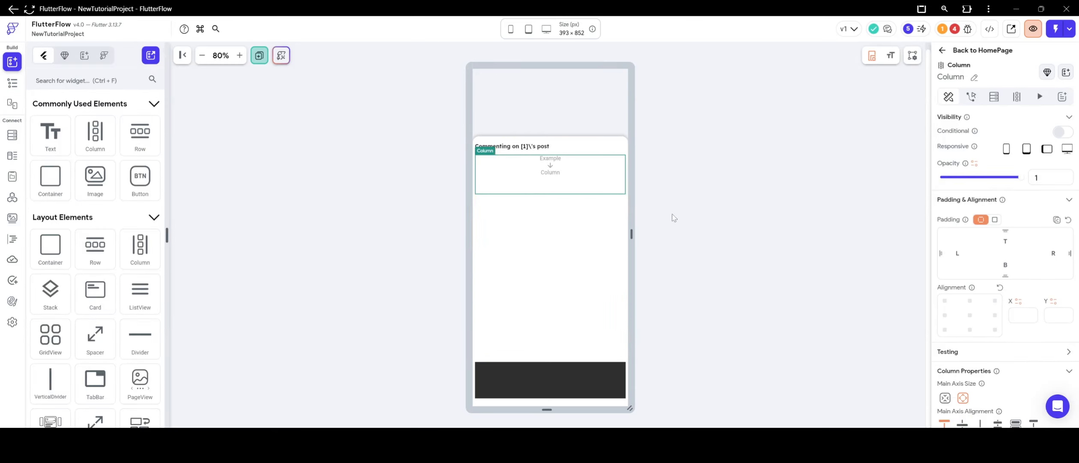
{"action": "scroll", "coordinate": [1019, 312], "scroll_direction": "down", "scroll_amount": 4}
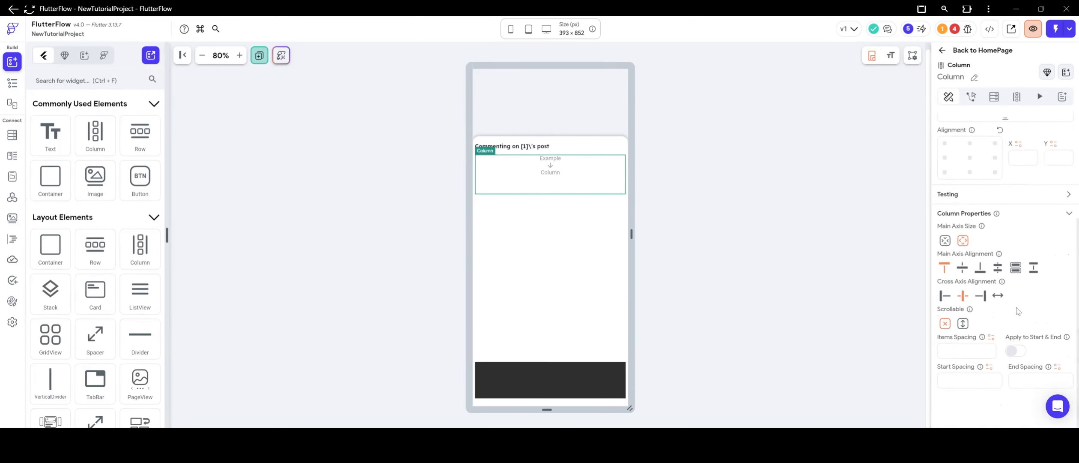
{"action": "left_click", "coordinate": [945, 295]}
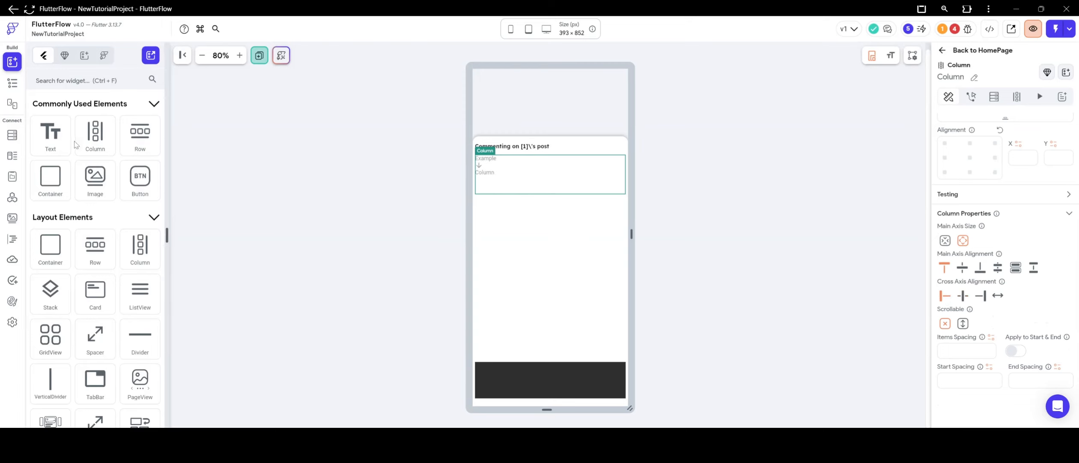
Step: Add a row to the comment column and place a CircleImage with a diameter of 45 in it
{"action": "left_click_drag", "start_coordinate": [144, 154], "coordinate": [491, 174]}
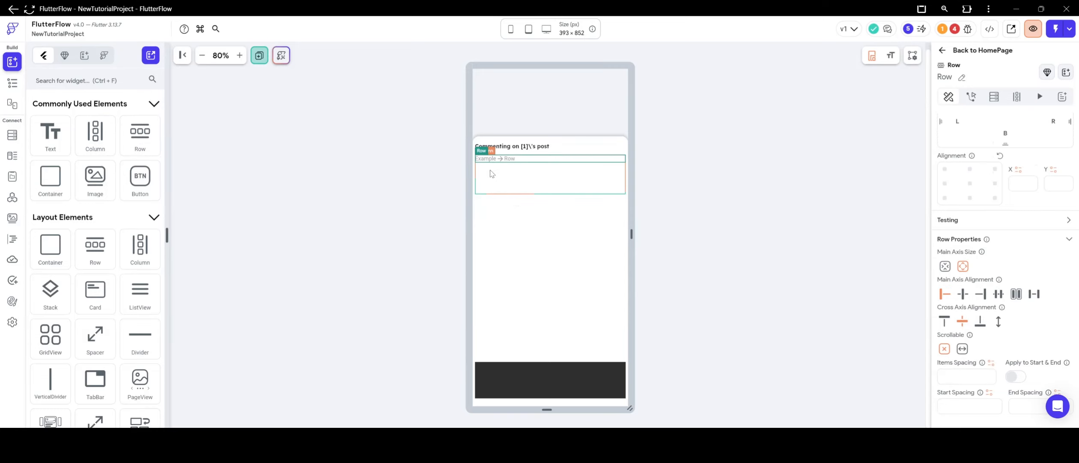
{"action": "mouse_move", "coordinate": [95, 135]}
{"action": "left_mouse_down"}
{"action": "mouse_move", "coordinate": [521, 163]}
{"action": "mouse_move", "coordinate": [277, 192]}
{"action": "mouse_move", "coordinate": [279, 155]}
{"action": "left_mouse_up"}
{"action": "scroll", "coordinate": [66, 295], "scroll_direction": "down", "scroll_amount": 3}
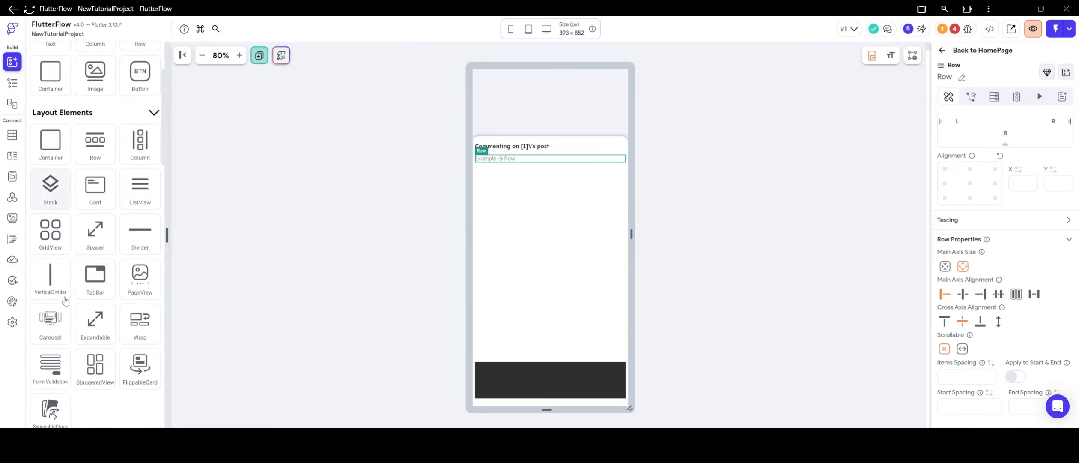
{"action": "scroll", "coordinate": [65, 300], "scroll_direction": "down", "scroll_amount": 5}
{"action": "left_click_drag", "start_coordinate": [51, 349], "coordinate": [491, 164]}
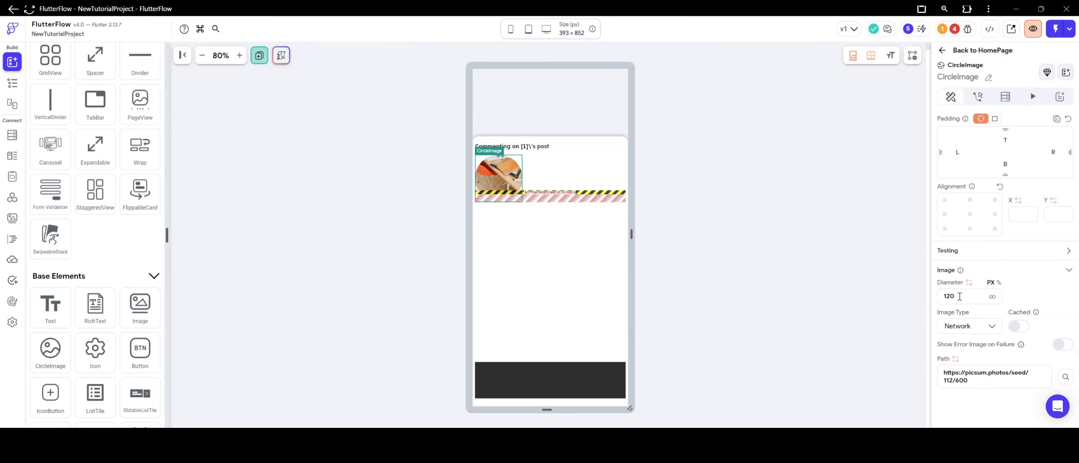
{"action": "left_click_drag", "start_coordinate": [966, 296], "coordinate": [906, 298]}
{"action": "type", "text": "45"}
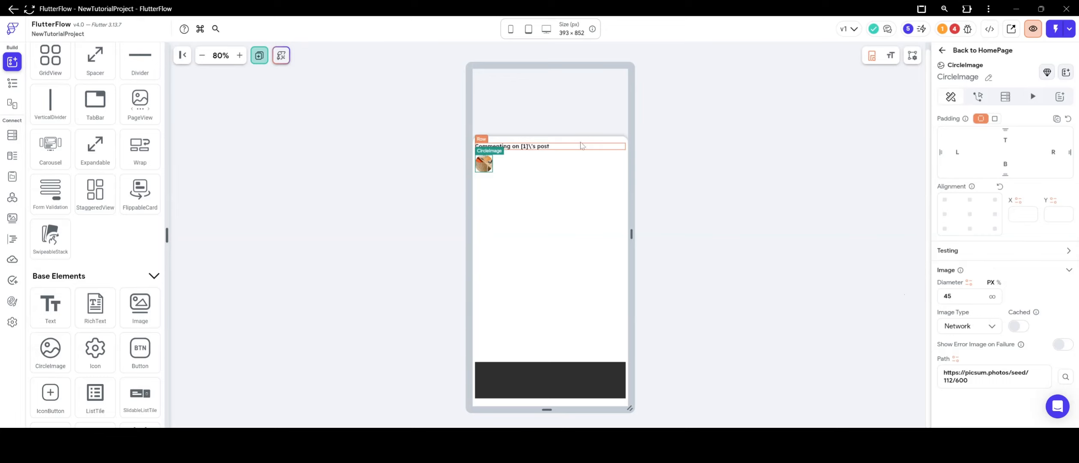
Step: Add a column beside the CircleImage with a left padding of 6 and Start cross axis alignment
{"action": "scroll", "coordinate": [95, 129], "scroll_direction": "up", "scroll_amount": 6}
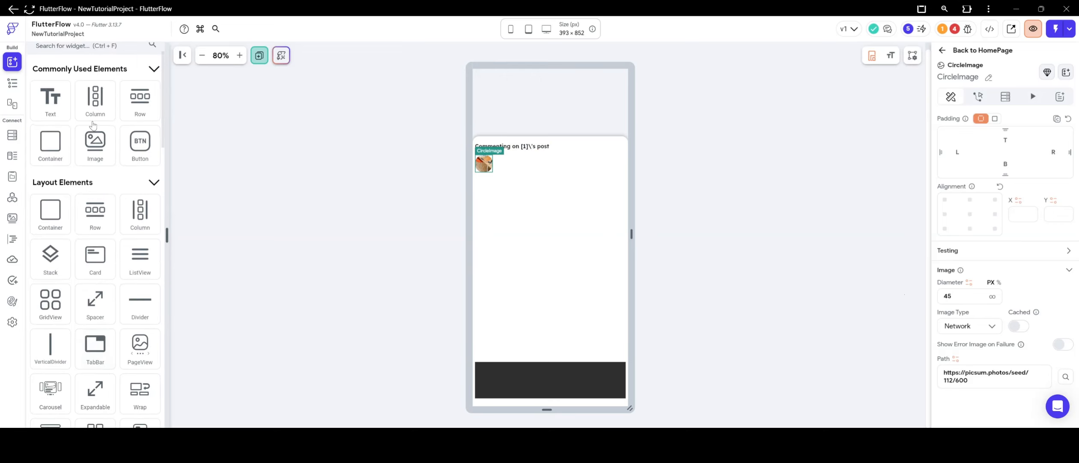
{"action": "left_click_drag", "start_coordinate": [95, 135], "coordinate": [562, 184]}
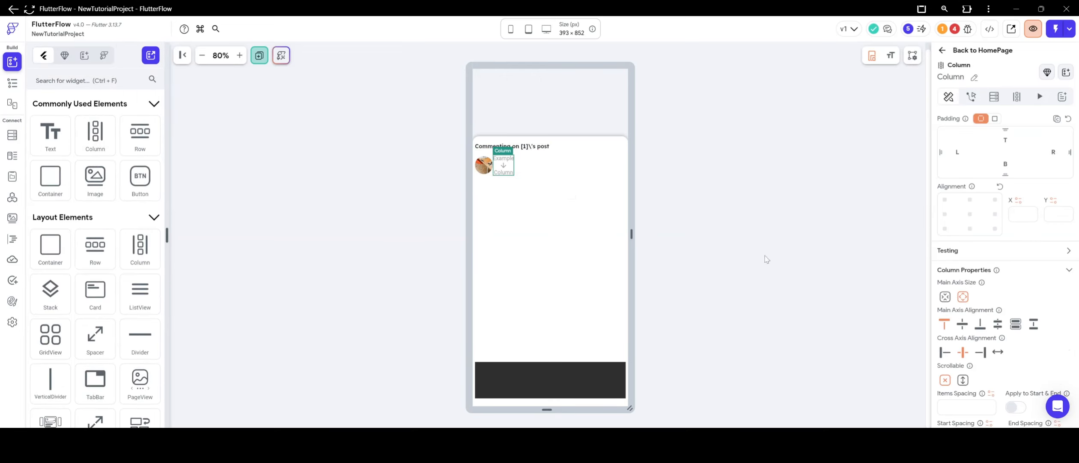
{"action": "scroll", "coordinate": [964, 207], "scroll_direction": "up", "scroll_amount": 2}
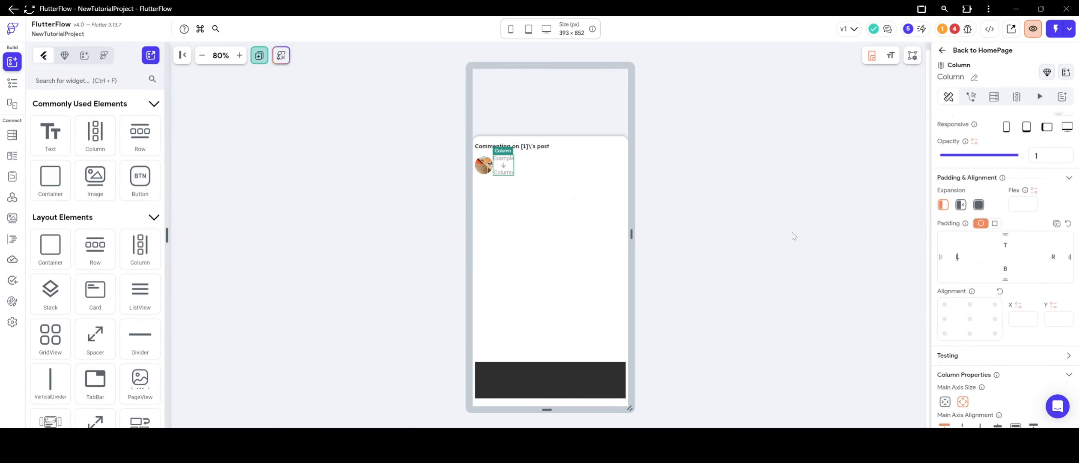
{"action": "type", "text": "6"}
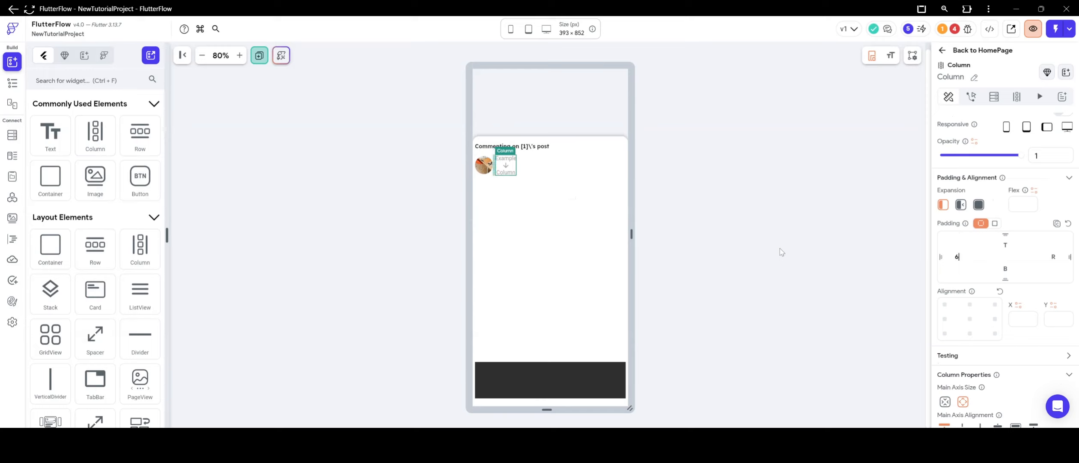
{"action": "scroll", "coordinate": [955, 279], "scroll_direction": "down", "scroll_amount": 3}
{"action": "left_click", "coordinate": [943, 296]}
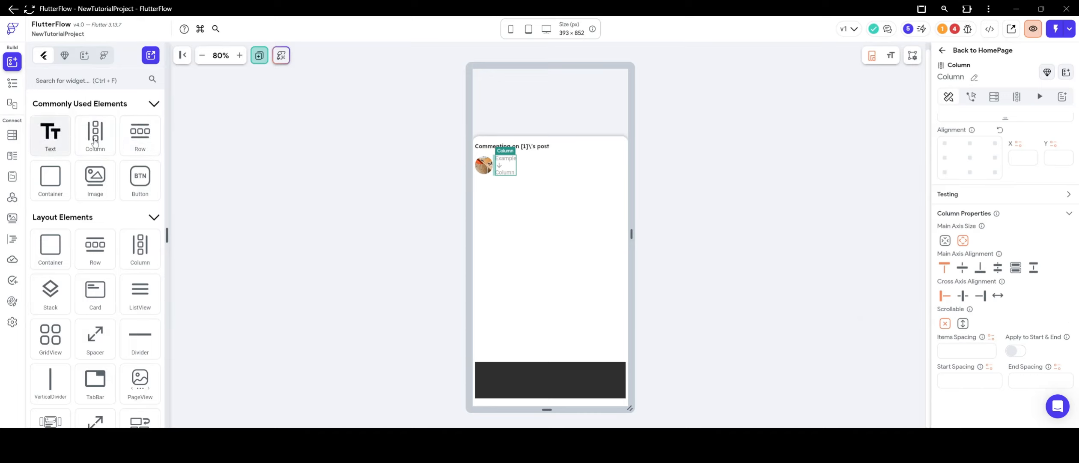
Step: Add a row inside the column beside the CircleImage and place a Text widget in it
{"action": "left_click_drag", "start_coordinate": [137, 136], "coordinate": [528, 170]}
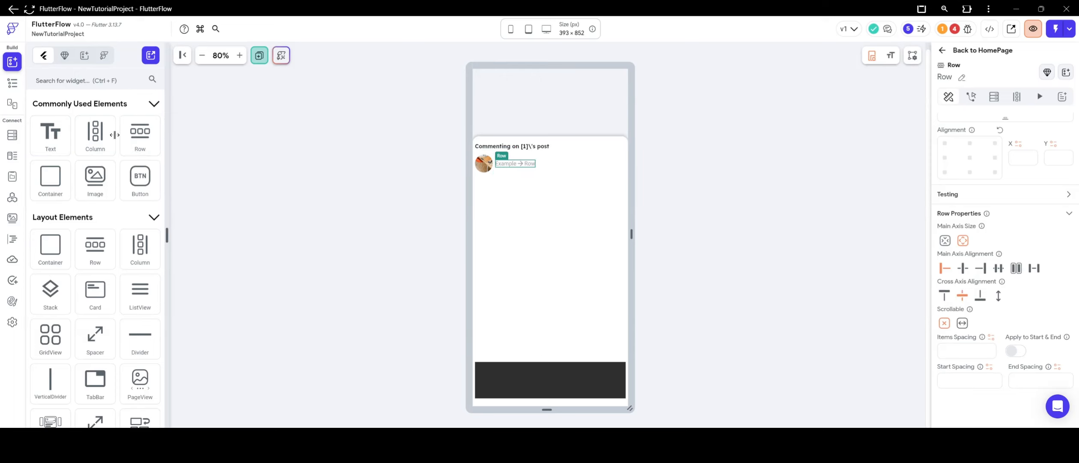
{"action": "left_click_drag", "start_coordinate": [50, 132], "coordinate": [505, 167]}
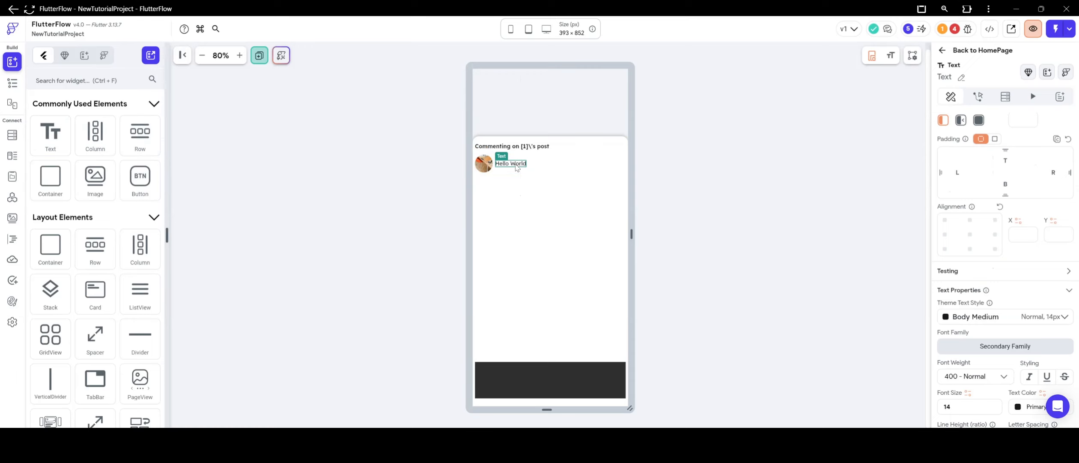
Step: Duplicate the row holding the Text widget inside the column beside the CircleImage
{"action": "right_click", "coordinate": [520, 167]}
{"action": "left_click", "coordinate": [556, 277]}
{"action": "right_click", "coordinate": [512, 167]}
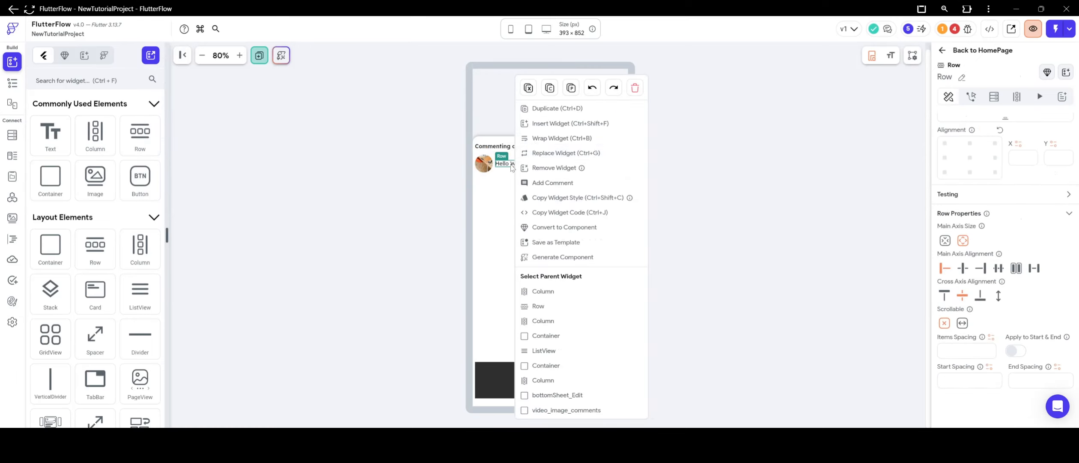
{"action": "key", "text": "Escape"}
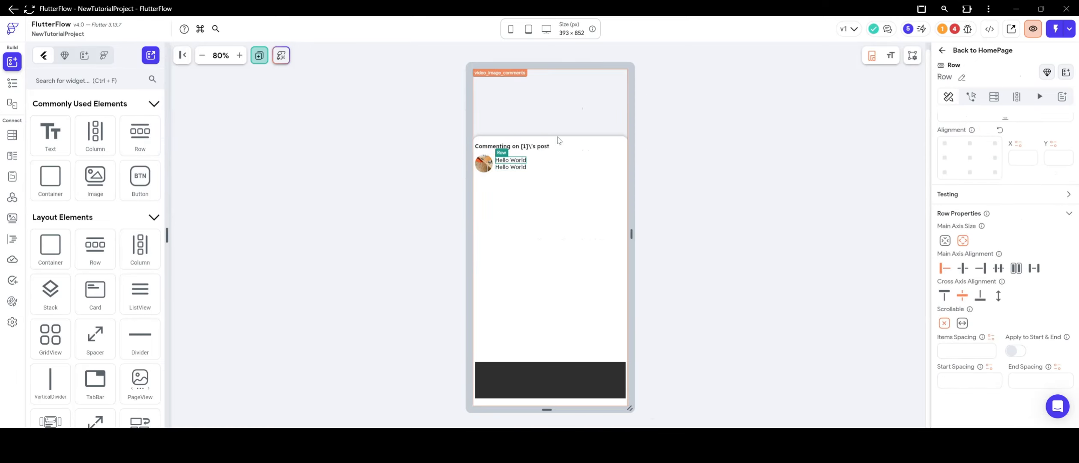
Step: Set the font size of the lower Text beside the CircleImage to 12
{"action": "left_click", "coordinate": [514, 160]}
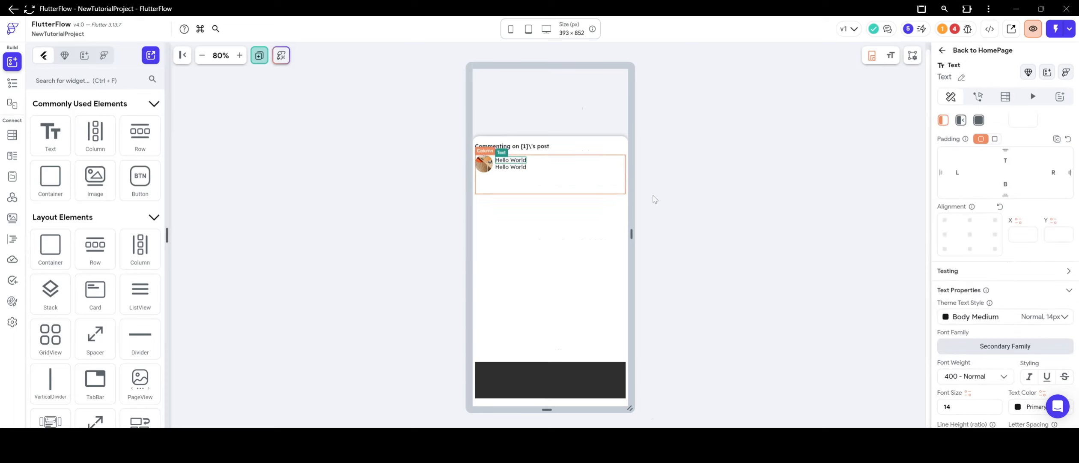
{"action": "left_click", "coordinate": [517, 168]}
{"action": "scroll", "coordinate": [962, 269], "scroll_direction": "down", "scroll_amount": 3}
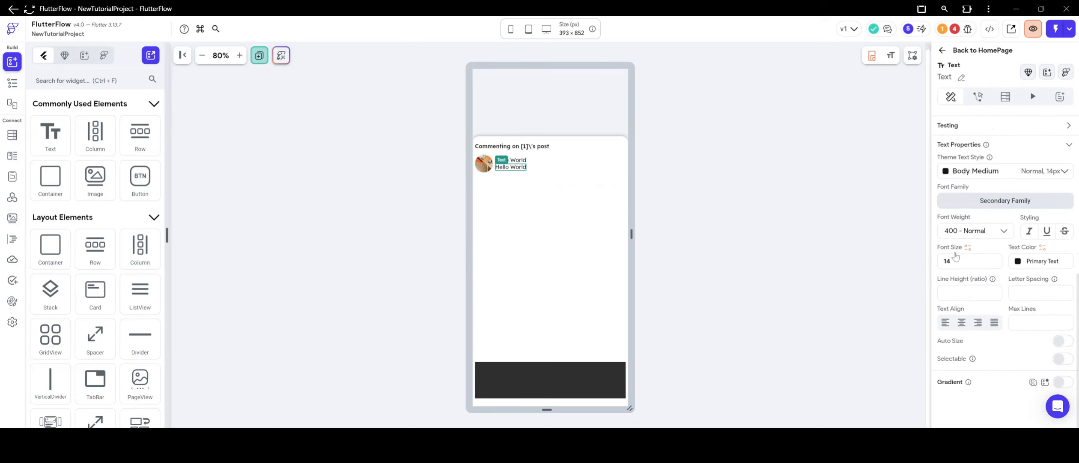
{"action": "double_click", "coordinate": [948, 260]}
{"action": "type", "text": "12"}
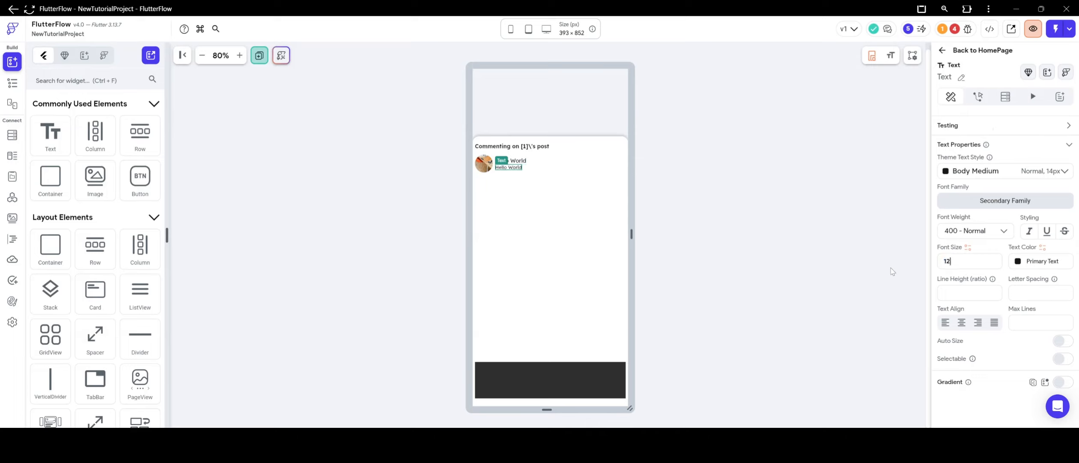
{"action": "left_click", "coordinate": [742, 146]}
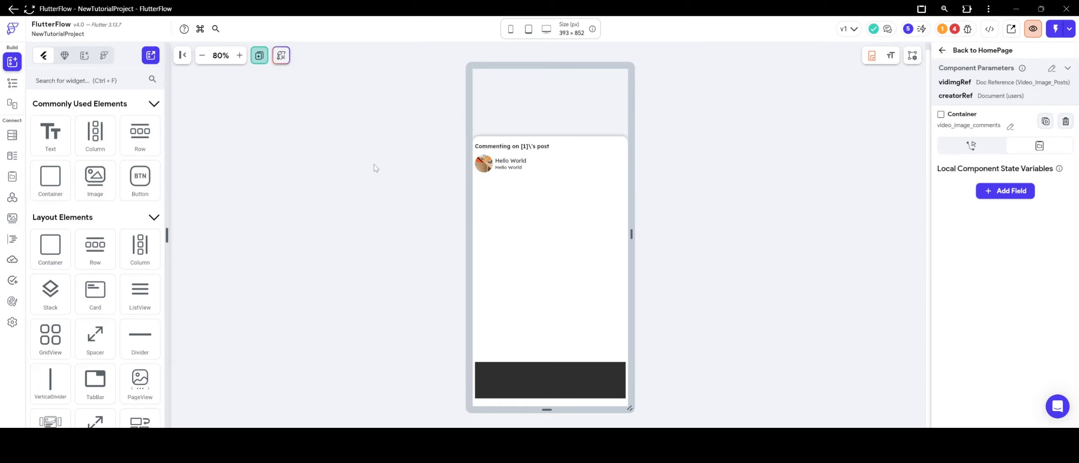
Step: Add a row with a top padding of 4 below the avatar row and place a Text widget with Expanded expansion in it
{"action": "left_click", "coordinate": [509, 183]}
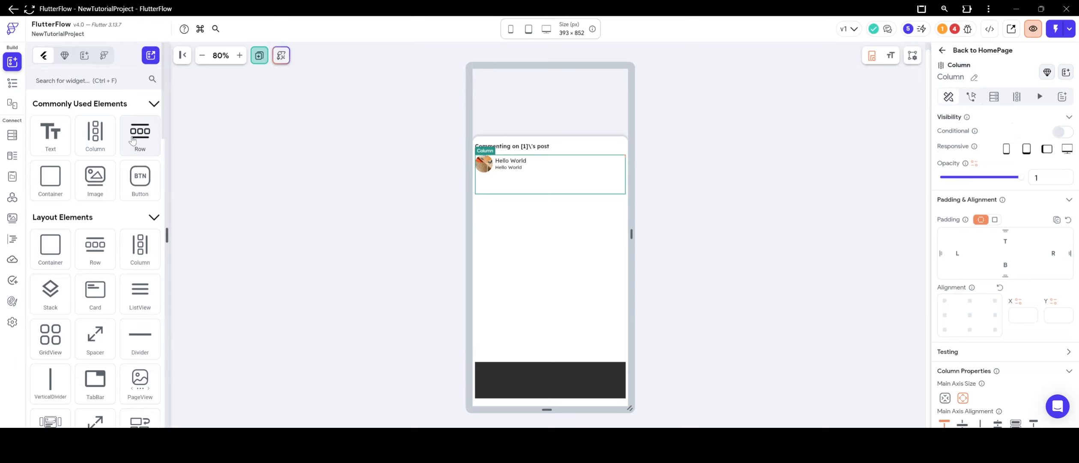
{"action": "left_click_drag", "start_coordinate": [140, 133], "coordinate": [515, 180]}
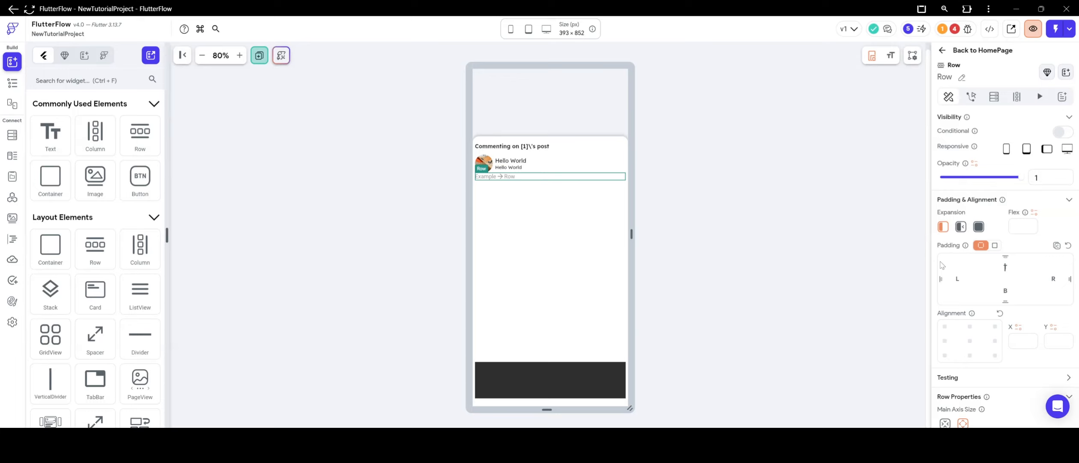
{"action": "type", "text": "4"}
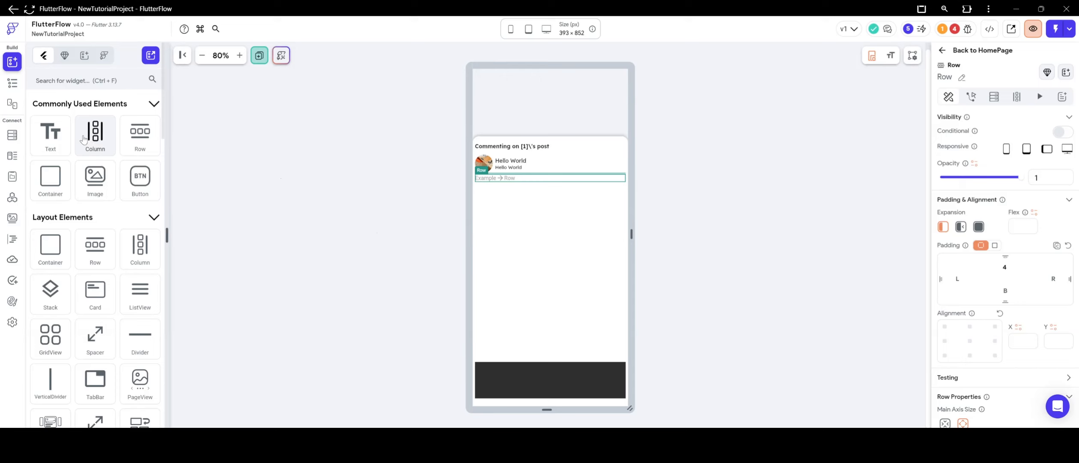
{"action": "left_click_drag", "start_coordinate": [50, 133], "coordinate": [491, 179]}
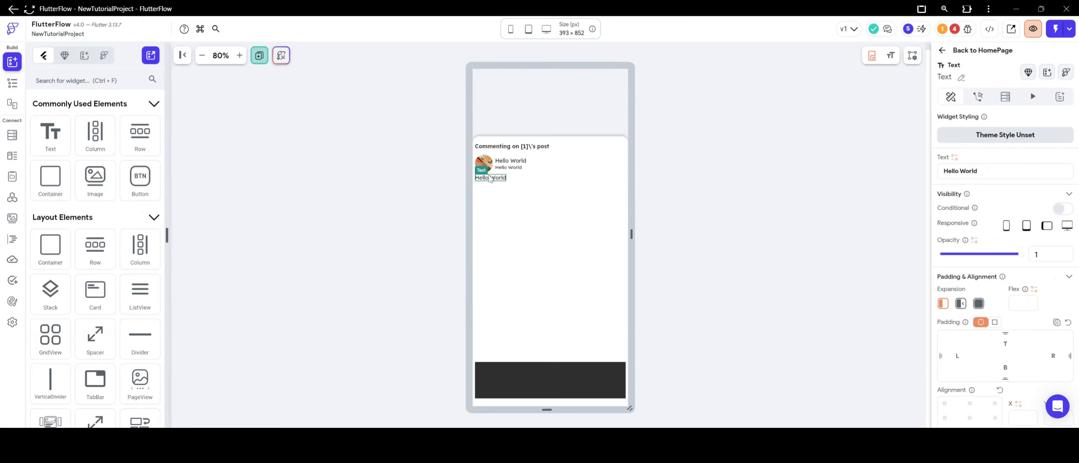
{"action": "left_click", "coordinate": [979, 303]}
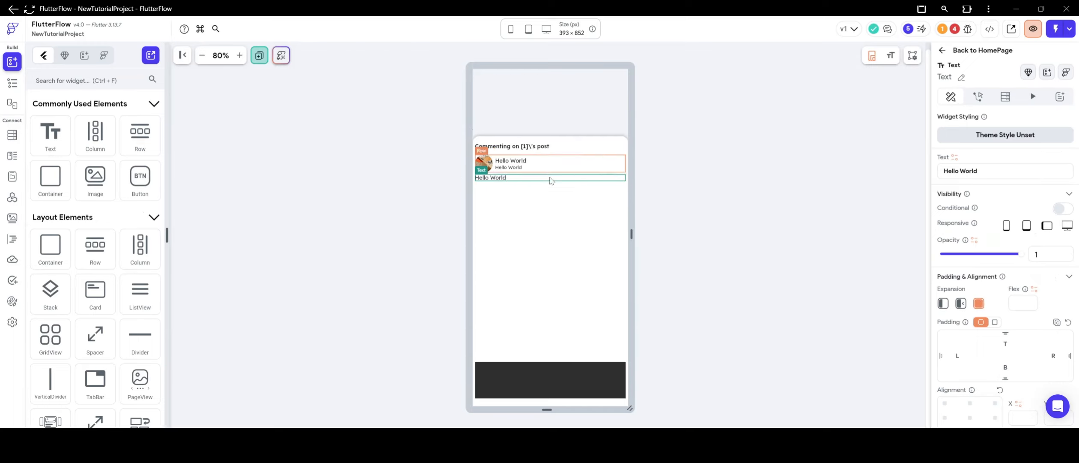
{"action": "left_click", "coordinate": [739, 189]}
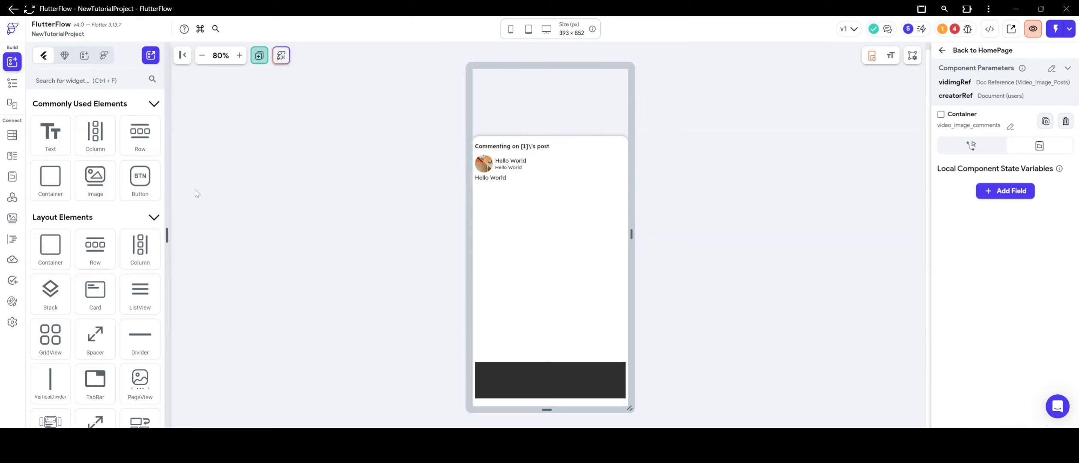
Step: Add another row beneath the expanded comment text and give it a top padding of 8
{"action": "left_click_drag", "start_coordinate": [140, 133], "coordinate": [474, 187]}
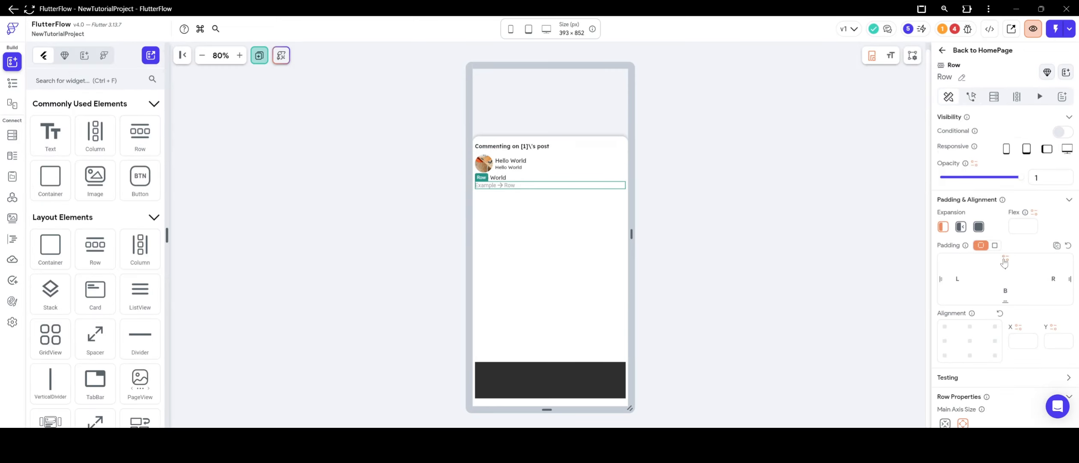
{"action": "left_click", "coordinate": [984, 269]}
{"action": "type", "text": "8"}
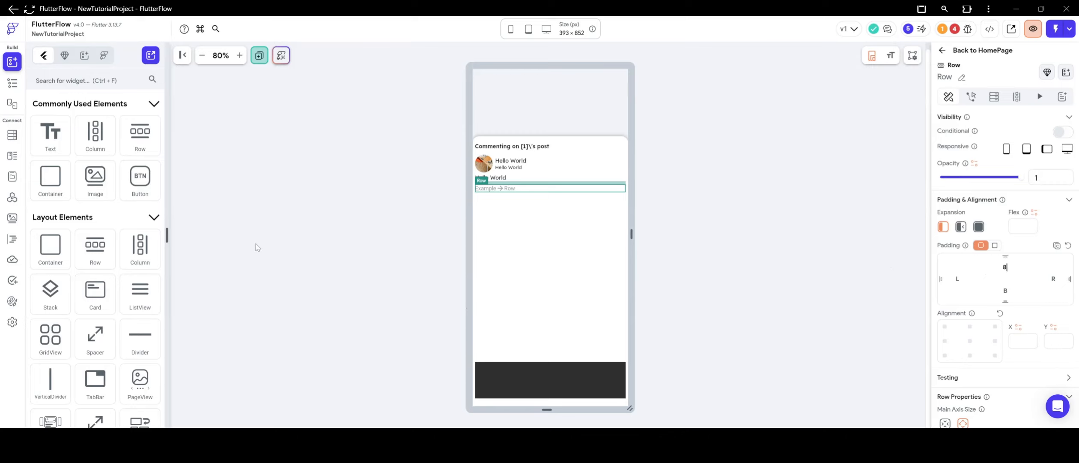
Step: Nest a row inside the padded bottom row of the comment item and place a Text and an Icon in it
{"action": "left_click_drag", "start_coordinate": [140, 135], "coordinate": [501, 190]}
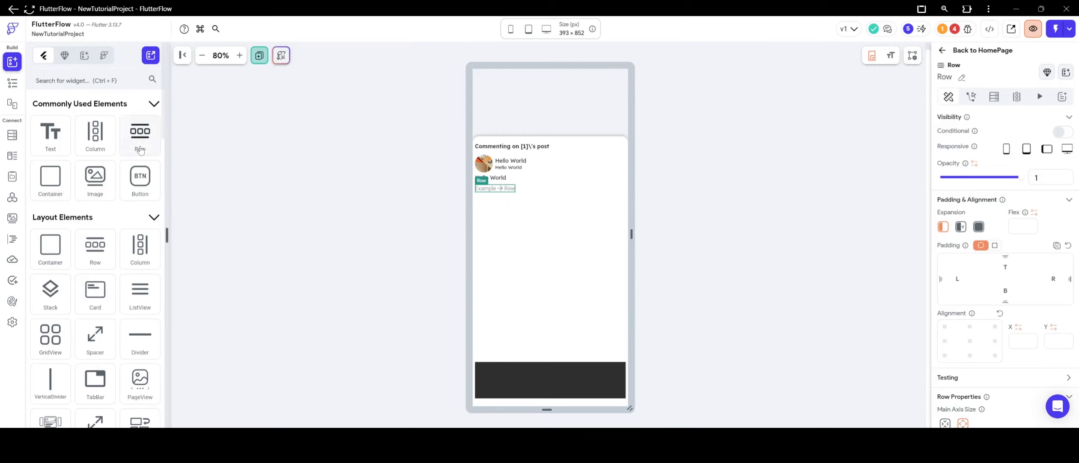
{"action": "left_click_drag", "start_coordinate": [53, 137], "coordinate": [500, 190]}
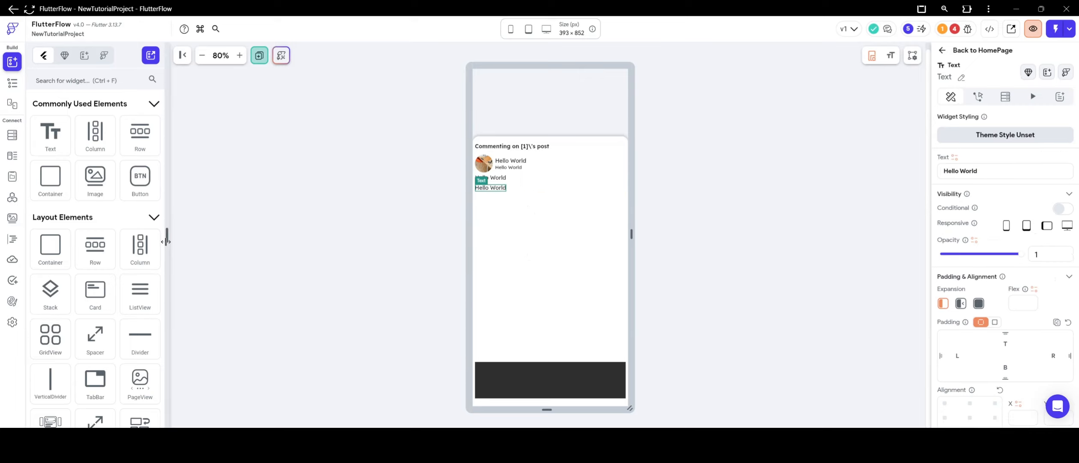
{"action": "scroll", "coordinate": [95, 248], "scroll_direction": "down", "scroll_amount": 10}
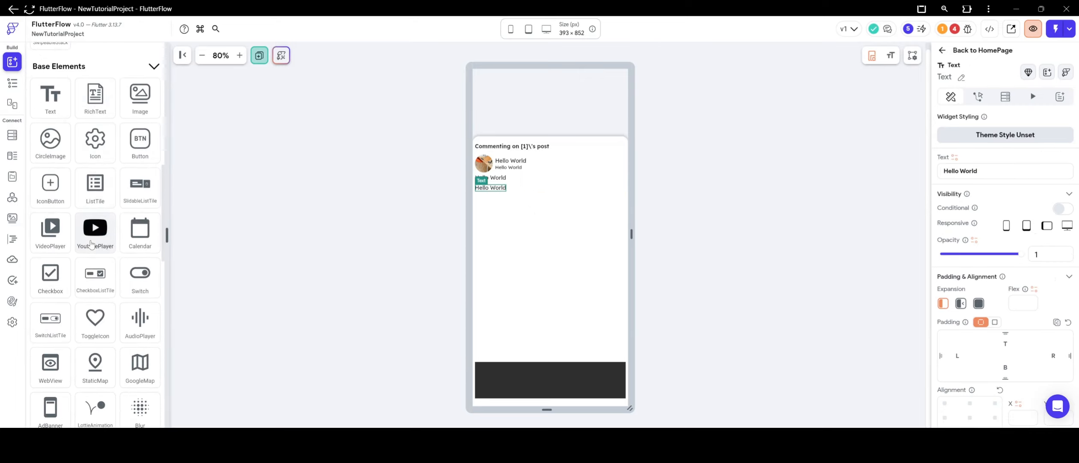
{"action": "left_click_drag", "start_coordinate": [95, 138], "coordinate": [500, 190]}
Step: Duplicate the nested text-and-icon row and set the outer row's main axis alignment to Space Between
{"action": "right_click", "coordinate": [496, 191]}
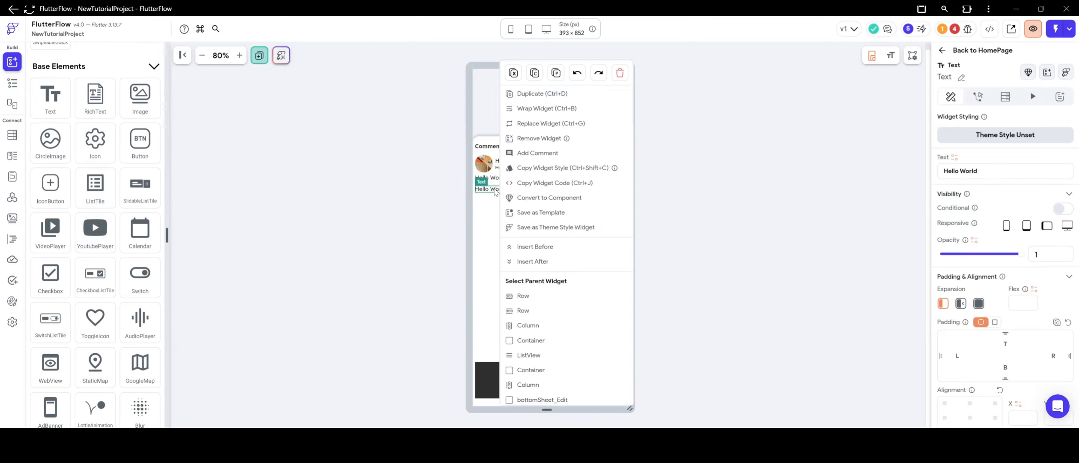
{"action": "left_click", "coordinate": [519, 298]}
{"action": "right_click", "coordinate": [506, 191]}
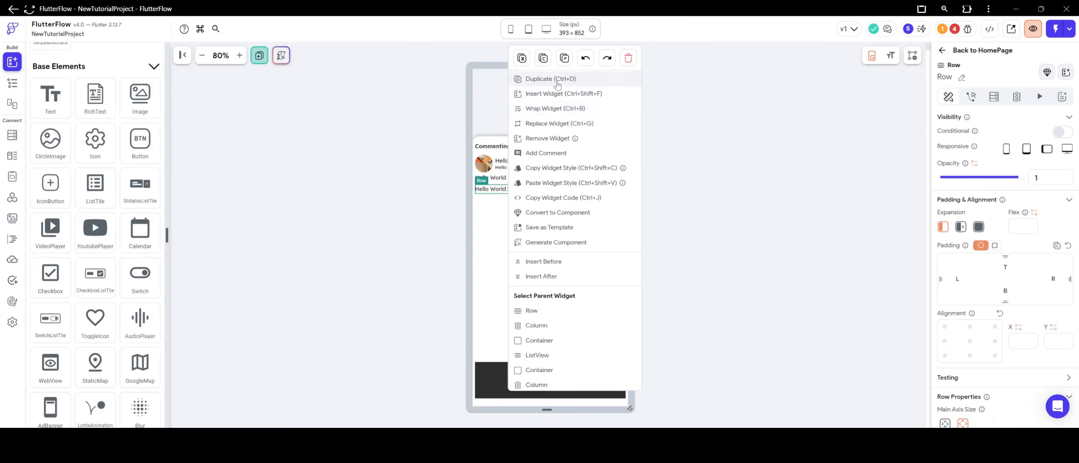
{"action": "left_click", "coordinate": [537, 80]}
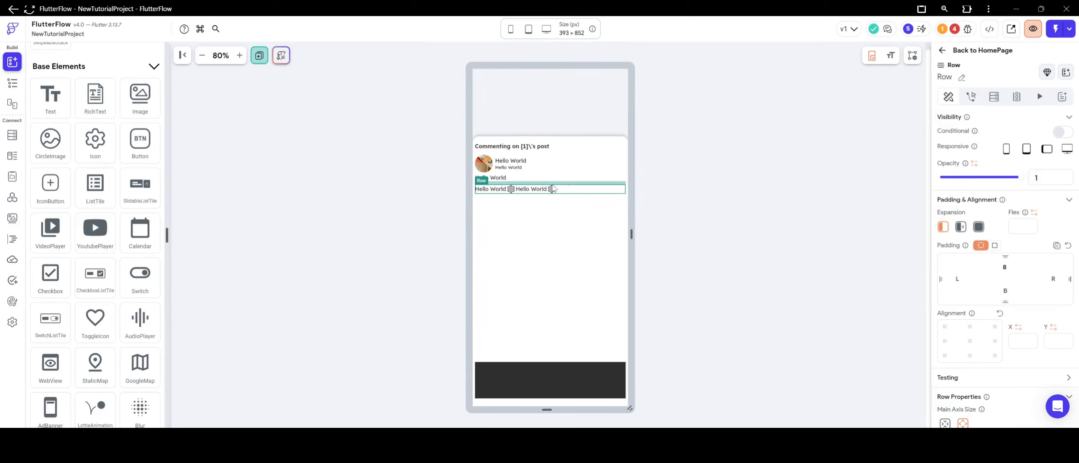
{"action": "scroll", "coordinate": [1042, 282], "scroll_direction": "down", "scroll_amount": 4}
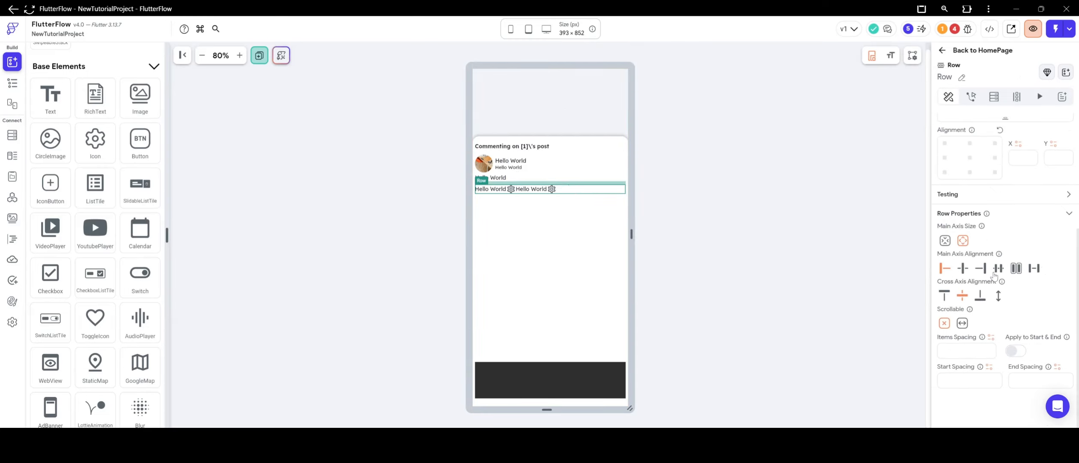
{"action": "left_click", "coordinate": [1036, 270]}
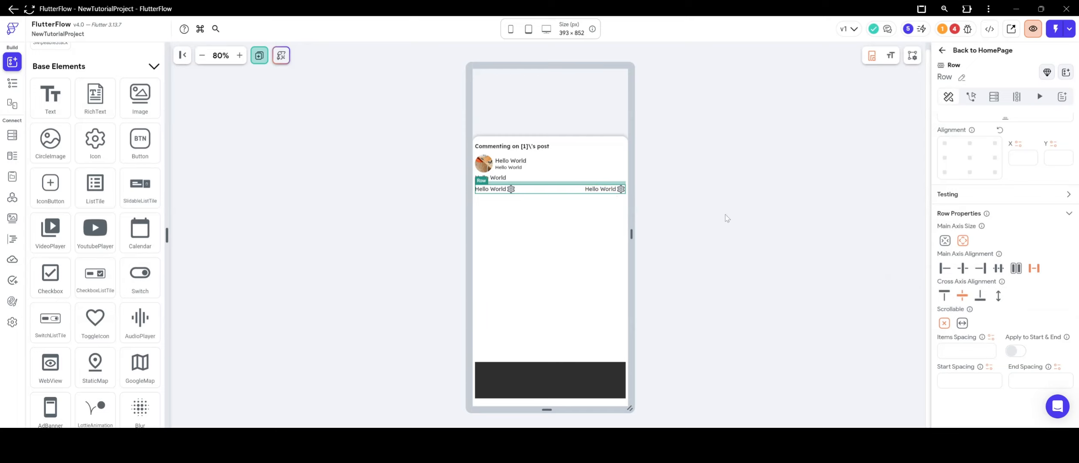
Step: Move the icon in front of the text in the second nested row of the comment item
{"action": "left_click", "coordinate": [618, 190]}
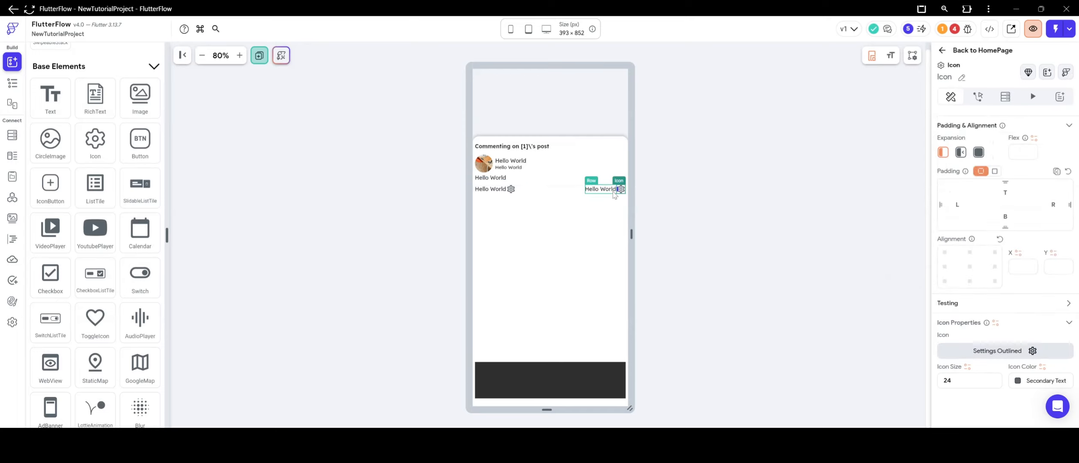
{"action": "left_click_drag", "start_coordinate": [597, 194], "coordinate": [597, 195]}
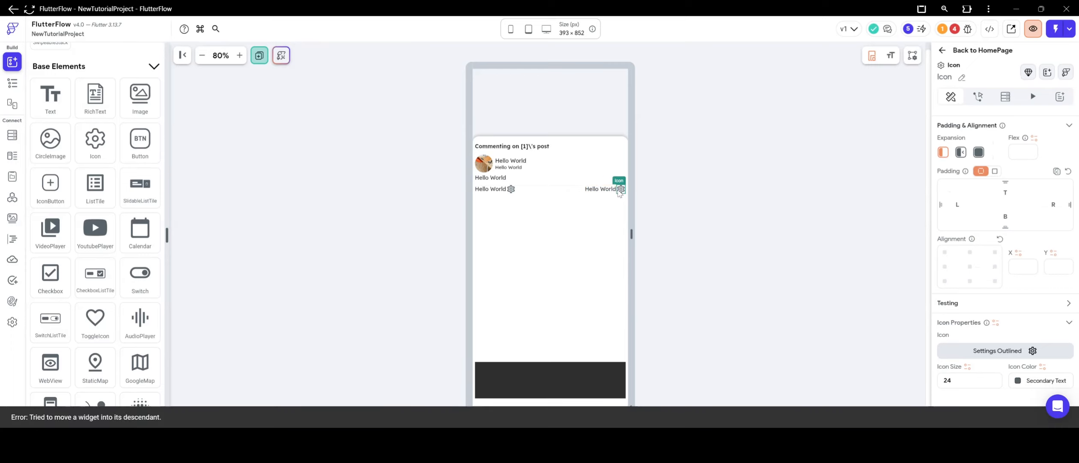
{"action": "left_click", "coordinate": [659, 199]}
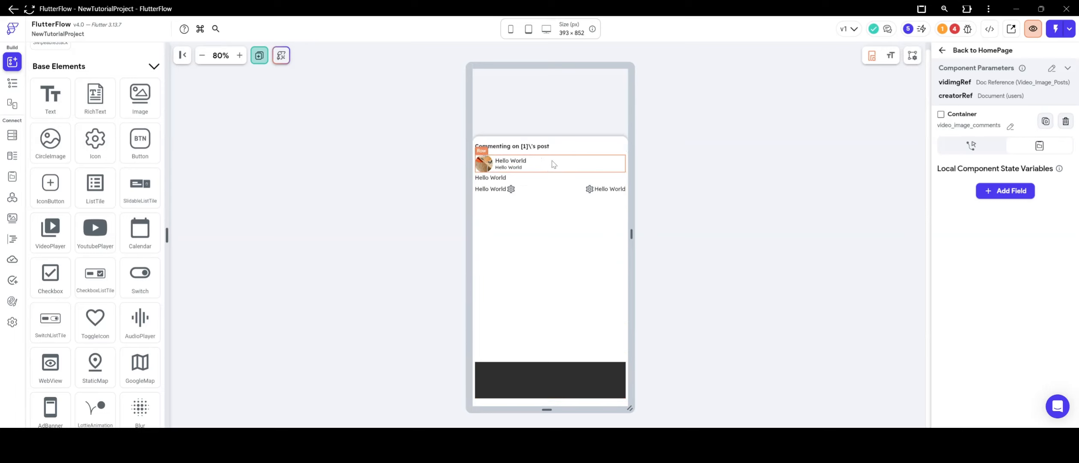
Step: Clear the fixed height of the container that wraps the comment item
{"action": "left_click", "coordinate": [538, 176]}
{"action": "right_click", "coordinate": [539, 176]}
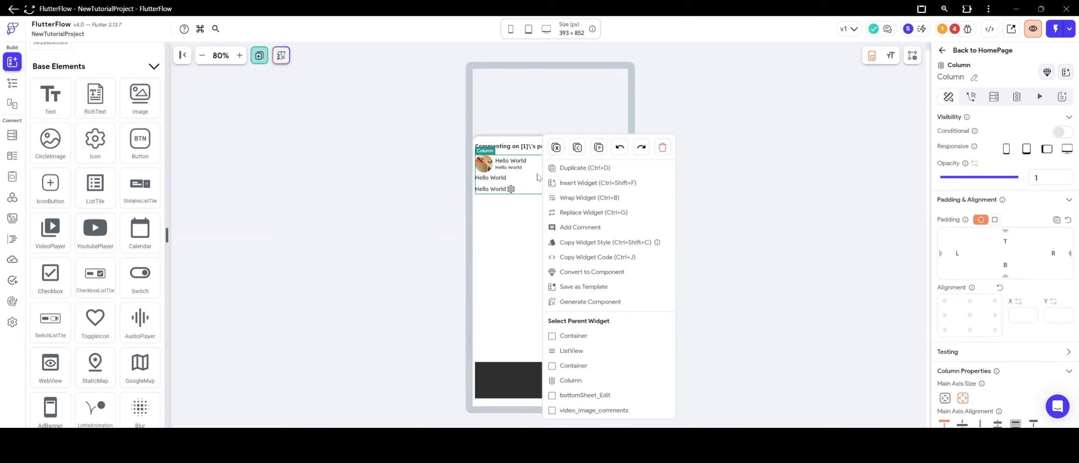
{"action": "left_click", "coordinate": [600, 339]}
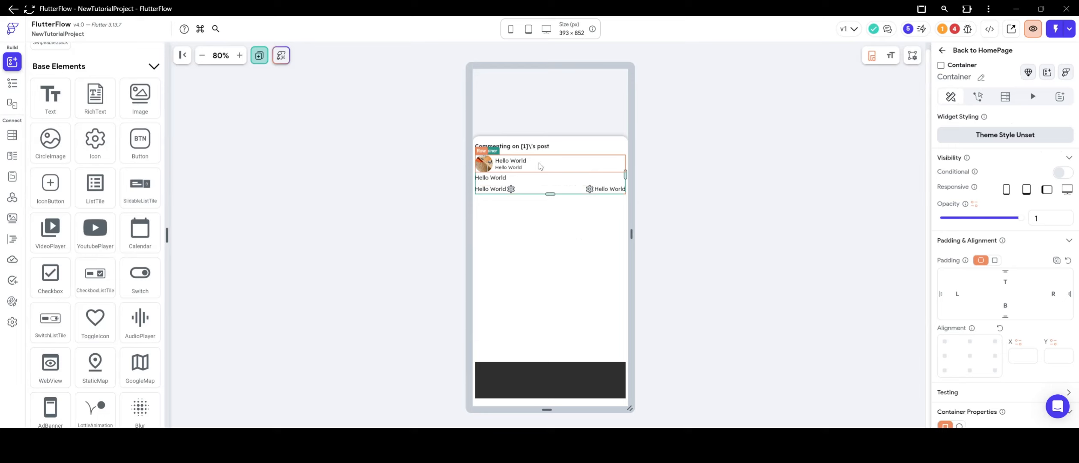
{"action": "scroll", "coordinate": [997, 280], "scroll_direction": "down", "scroll_amount": 5}
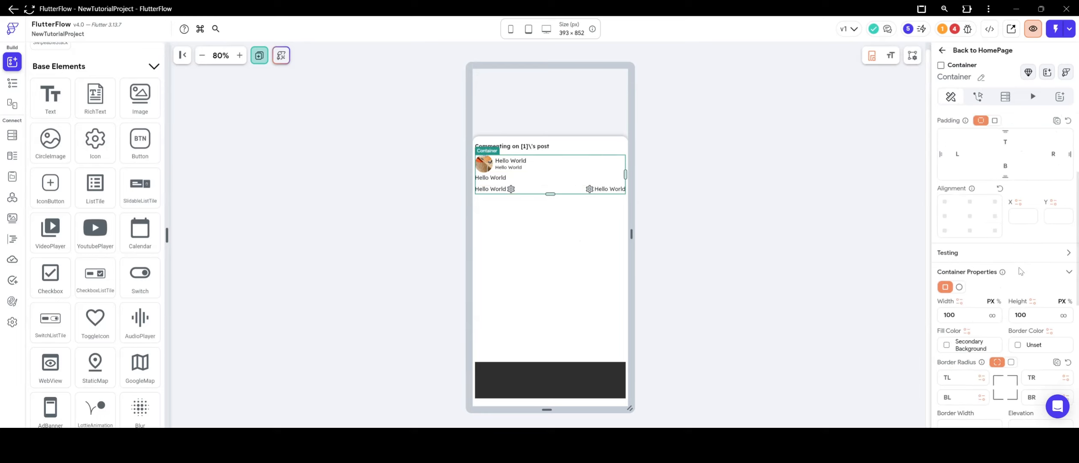
{"action": "left_click_drag", "start_coordinate": [1034, 245], "coordinate": [922, 250]}
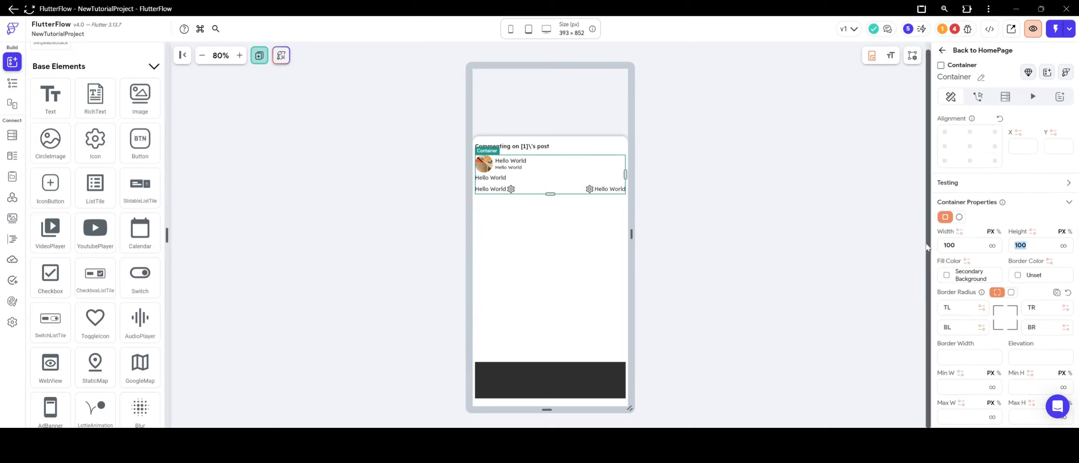
{"action": "key", "text": "BackSpace"}
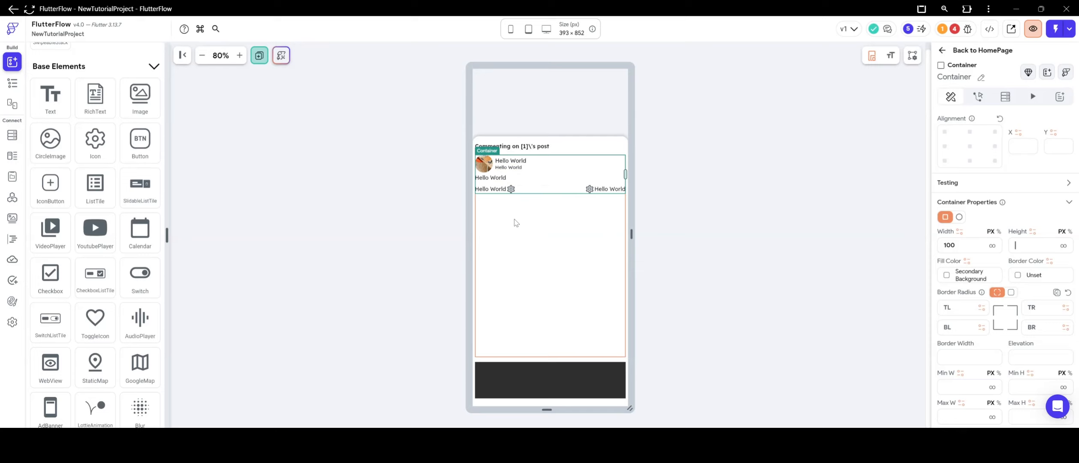
{"action": "left_click", "coordinate": [393, 215]}
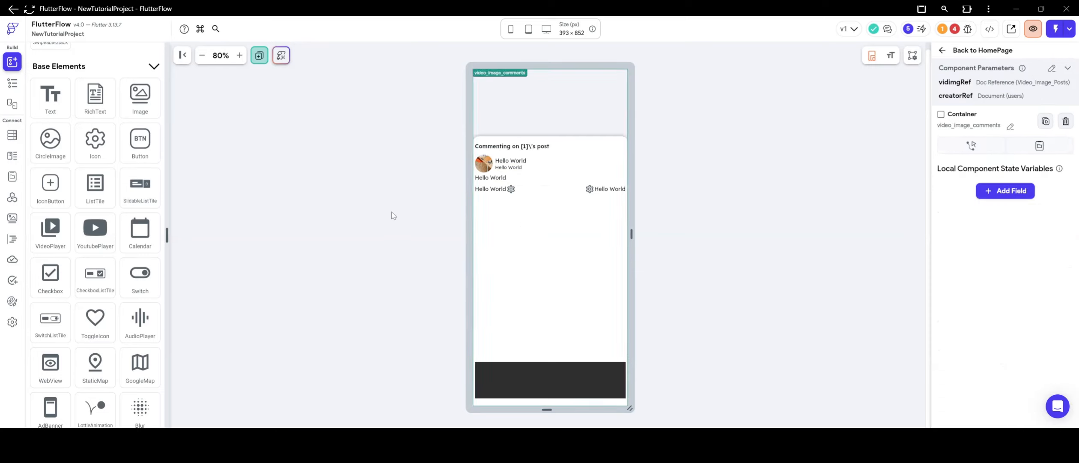
Step: Set the bottom padding of the comment item's outer text-and-icon row to 12
{"action": "left_click", "coordinate": [529, 205]}
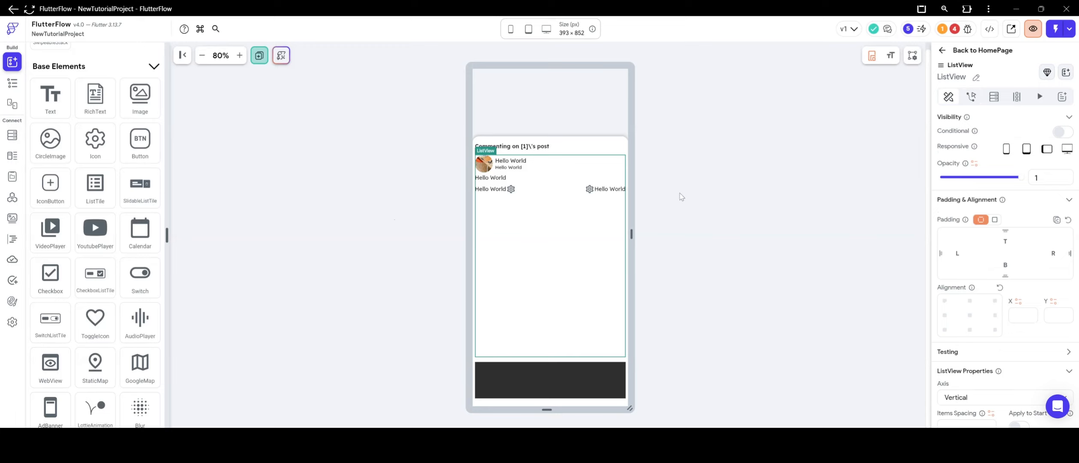
{"action": "left_click", "coordinate": [541, 194]}
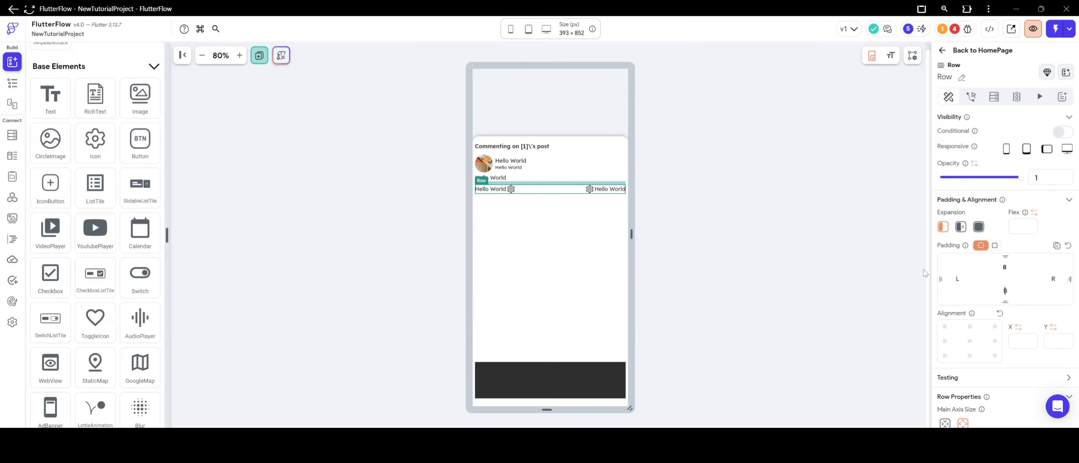
{"action": "type", "text": "12"}
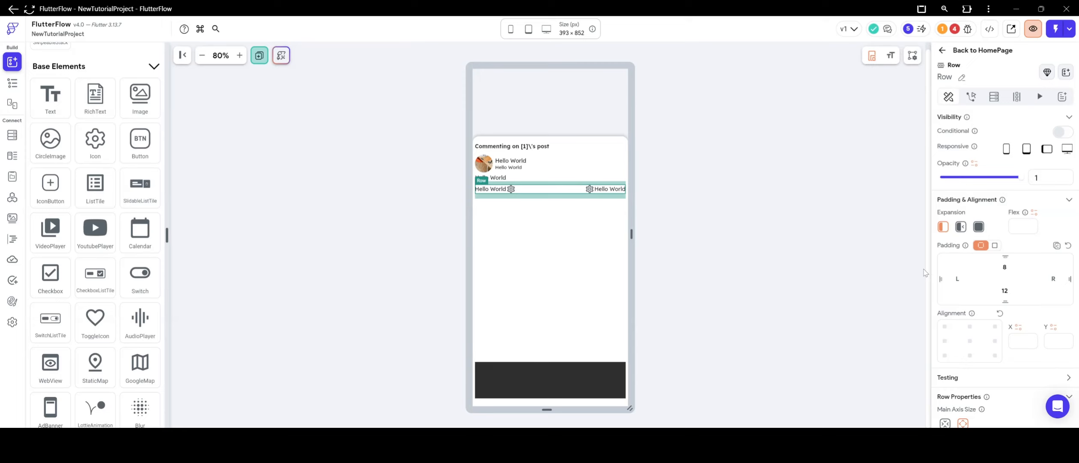
{"action": "left_click", "coordinate": [541, 202]}
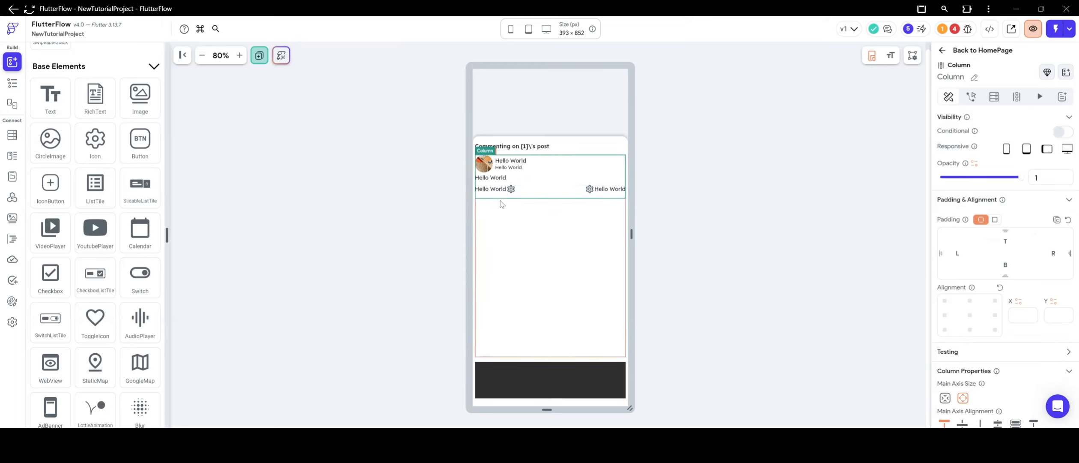
Step: Add a Query Collection backend query on video_image_comments to the ListView that holds the comment items
{"action": "left_click", "coordinate": [383, 249]}
{"action": "left_click", "coordinate": [527, 234]}
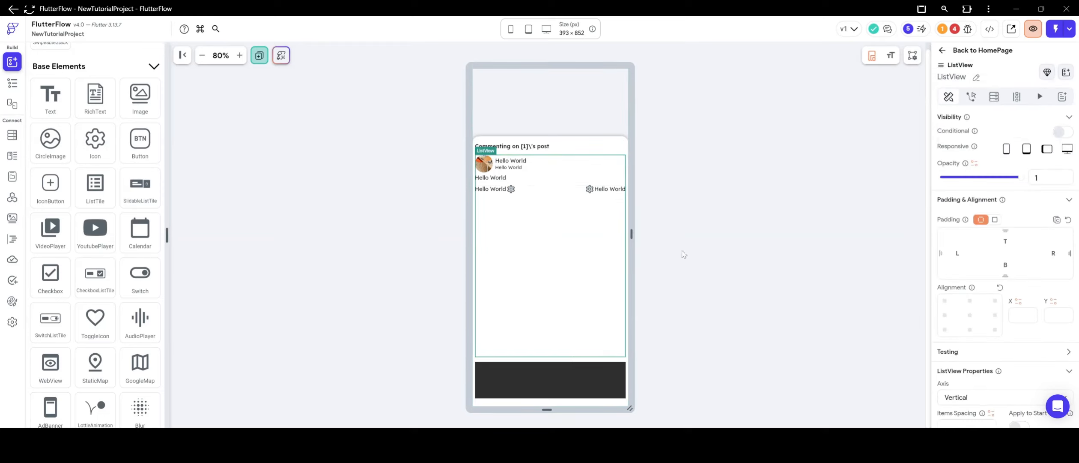
{"action": "left_click", "coordinate": [994, 96]}
{"action": "left_click", "coordinate": [953, 124]}
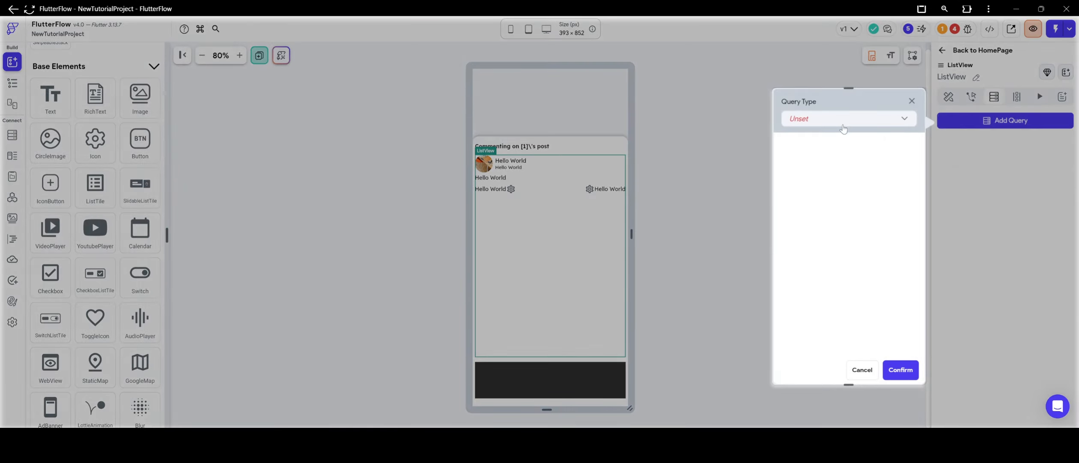
{"action": "left_click", "coordinate": [846, 124]}
{"action": "left_click", "coordinate": [847, 126]}
{"action": "left_click", "coordinate": [839, 173]}
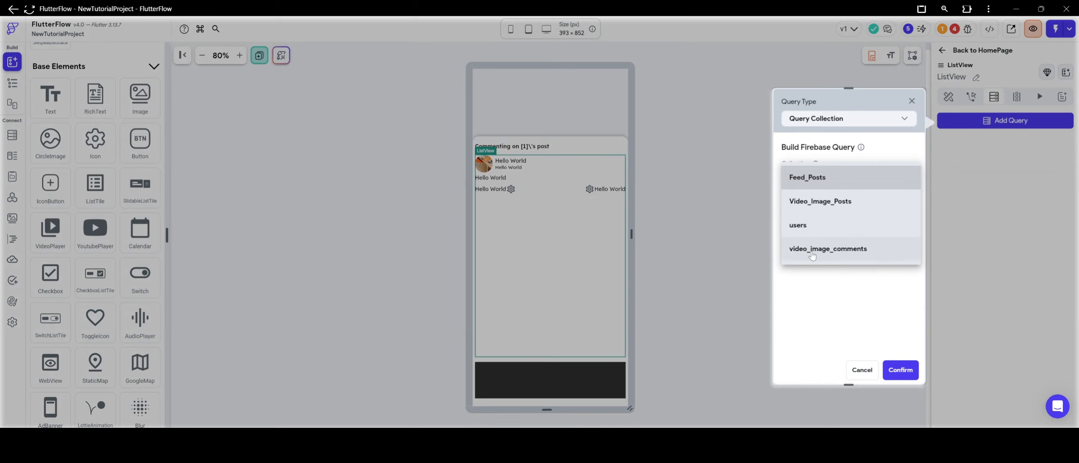
{"action": "left_click", "coordinate": [811, 255]}
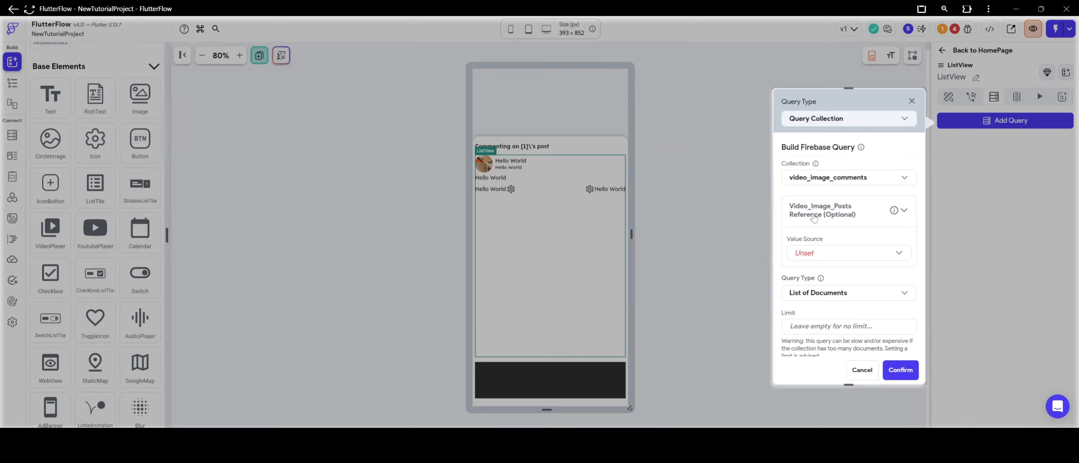
Step: Set the query's Video_Image_Posts reference from a variable, using the vidImgRef component parameter
{"action": "left_click", "coordinate": [831, 256]}
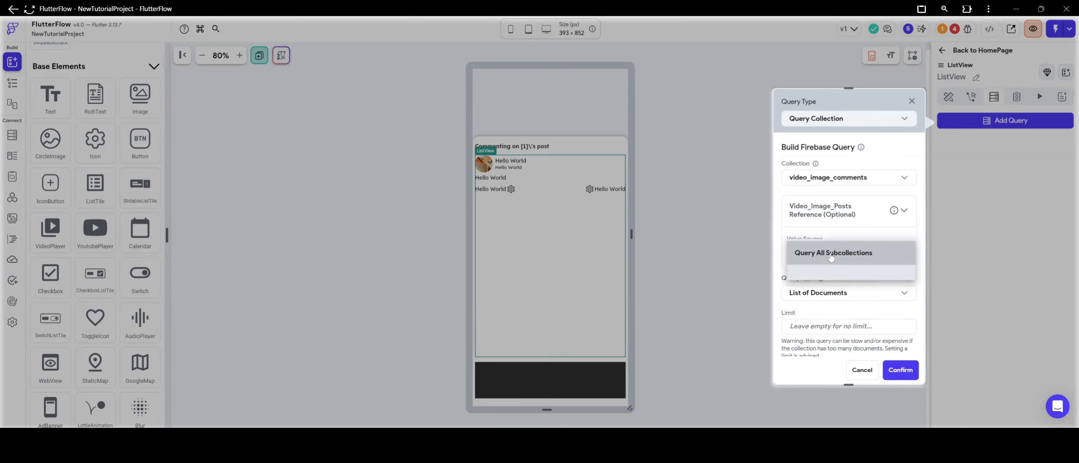
{"action": "left_click", "coordinate": [823, 282]}
{"action": "left_click", "coordinate": [823, 286]}
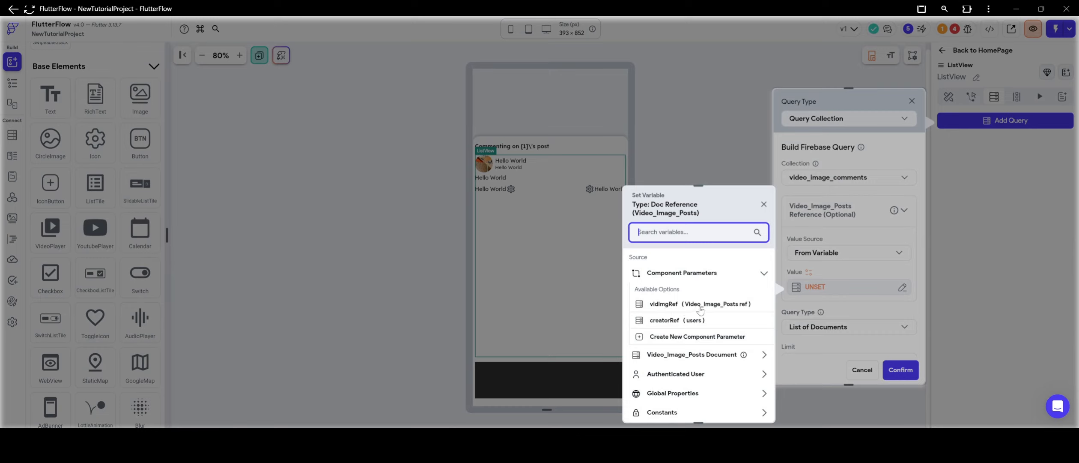
{"action": "left_click", "coordinate": [673, 305]}
{"action": "left_click", "coordinate": [749, 405]}
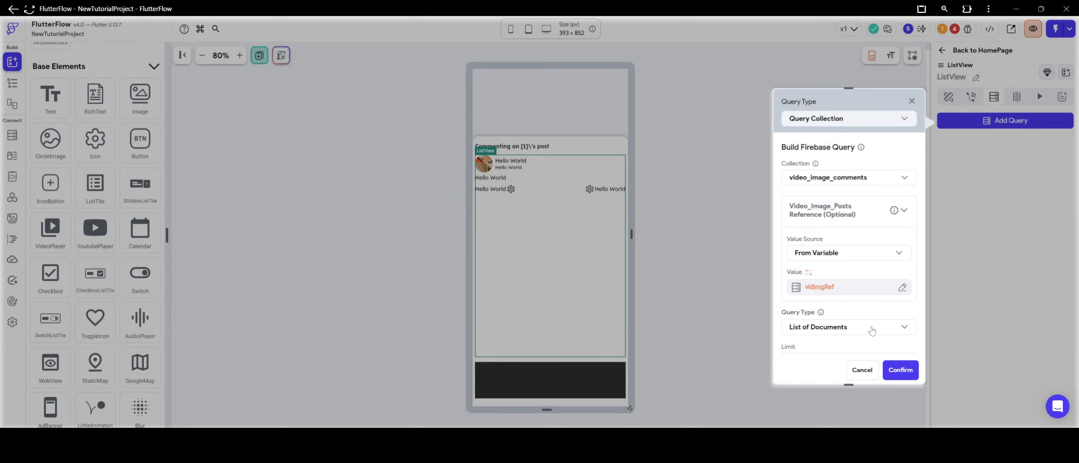
Step: Limit the comments query to 100 documents
{"action": "scroll", "coordinate": [853, 294], "scroll_direction": "down", "scroll_amount": 3}
{"action": "scroll", "coordinate": [814, 266], "scroll_direction": "down", "scroll_amount": 2}
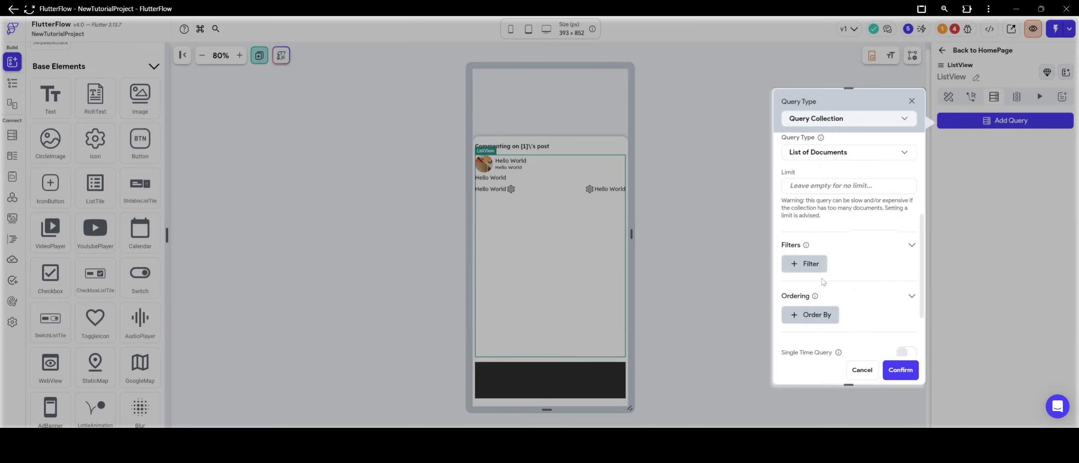
{"action": "scroll", "coordinate": [822, 279], "scroll_direction": "down", "scroll_amount": 3}
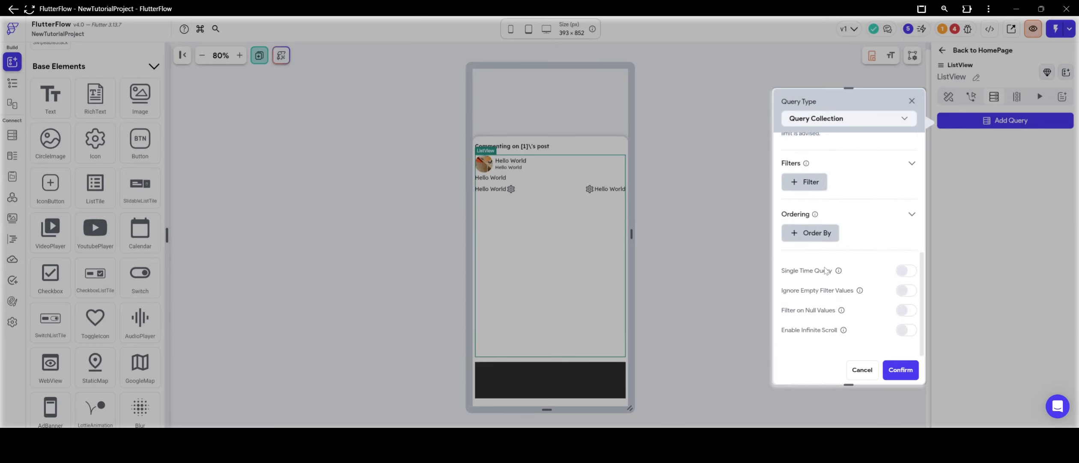
{"action": "scroll", "coordinate": [826, 270], "scroll_direction": "up", "scroll_amount": 2}
{"action": "scroll", "coordinate": [826, 271], "scroll_direction": "up", "scroll_amount": 2}
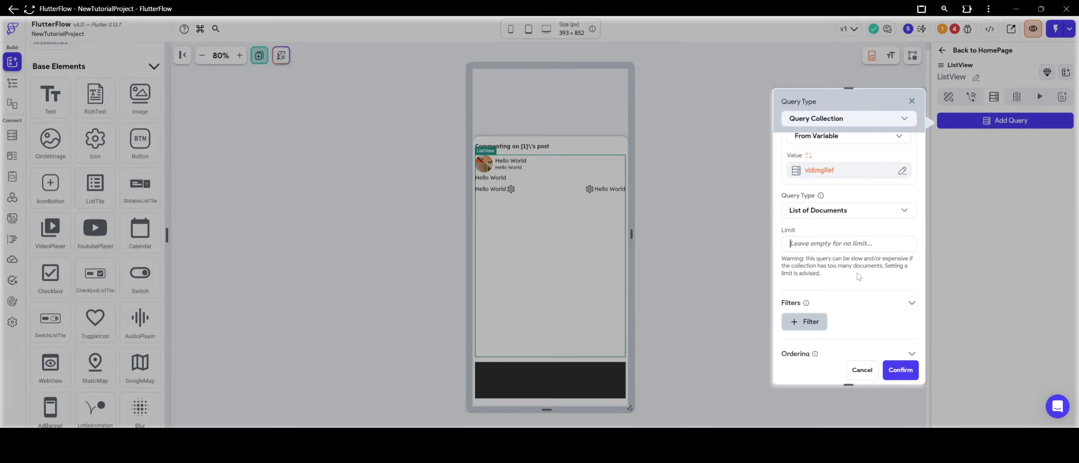
{"action": "type", "text": "100"}
Step: Order the comments query by date in Decreasing order and confirm the query
{"action": "scroll", "coordinate": [858, 276], "scroll_direction": "down", "scroll_amount": 3}
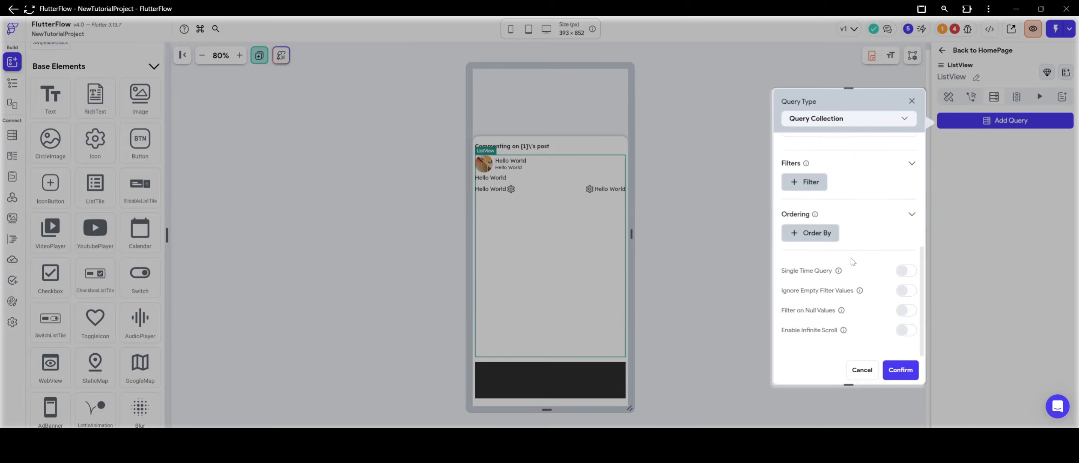
{"action": "left_click", "coordinate": [821, 236]}
{"action": "left_click", "coordinate": [831, 277]}
{"action": "left_click", "coordinate": [831, 277]}
{"action": "scroll", "coordinate": [831, 278], "scroll_direction": "down", "scroll_amount": 2}
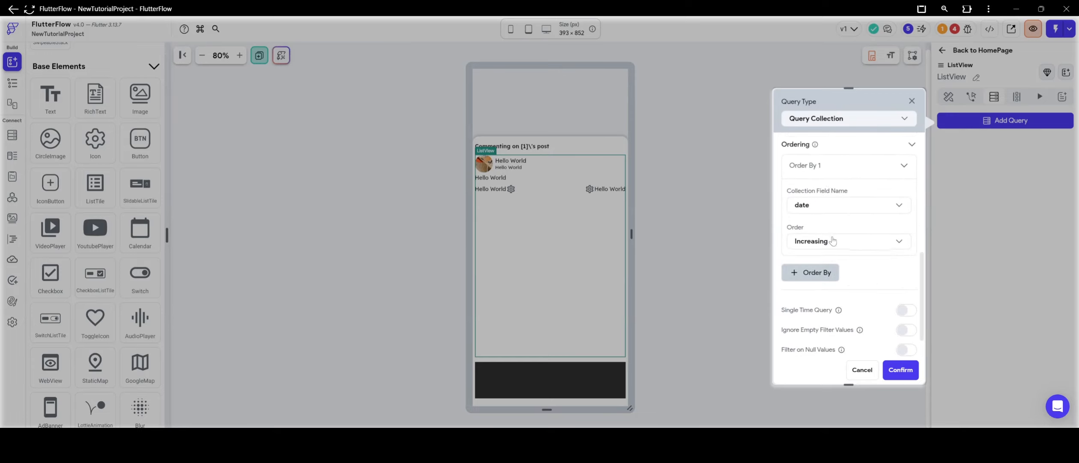
{"action": "left_click", "coordinate": [833, 241]}
{"action": "left_click", "coordinate": [833, 263]}
{"action": "scroll", "coordinate": [858, 286], "scroll_direction": "down", "scroll_amount": 1}
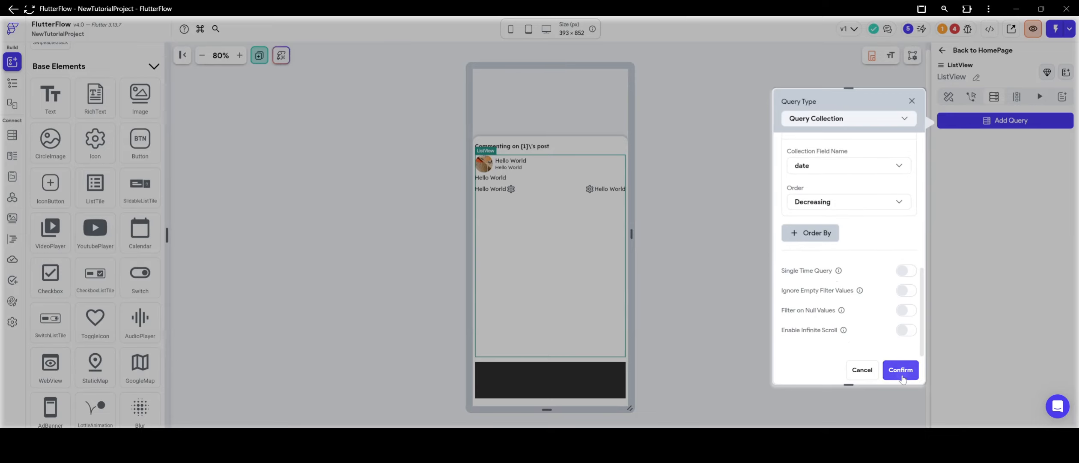
{"action": "left_click", "coordinate": [898, 369]}
{"action": "left_click", "coordinate": [611, 272]}
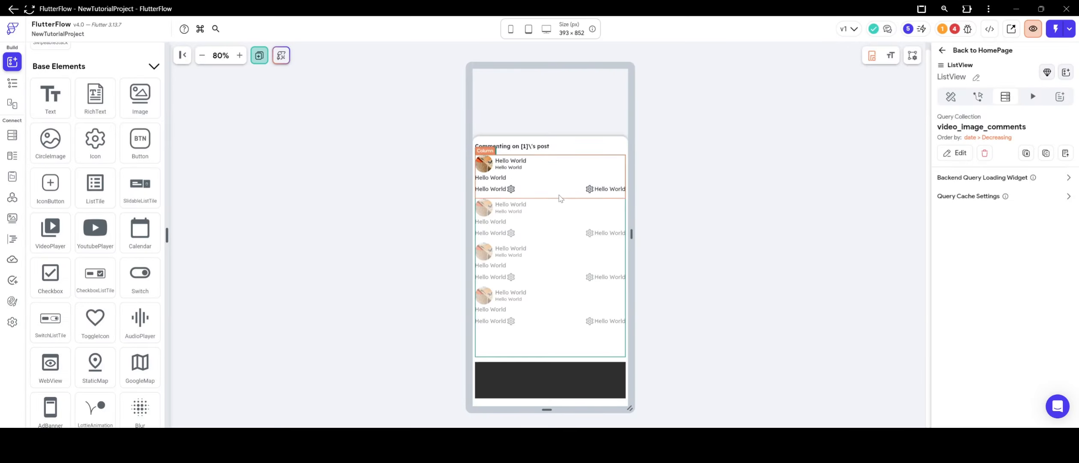
{"action": "left_click", "coordinate": [543, 202]}
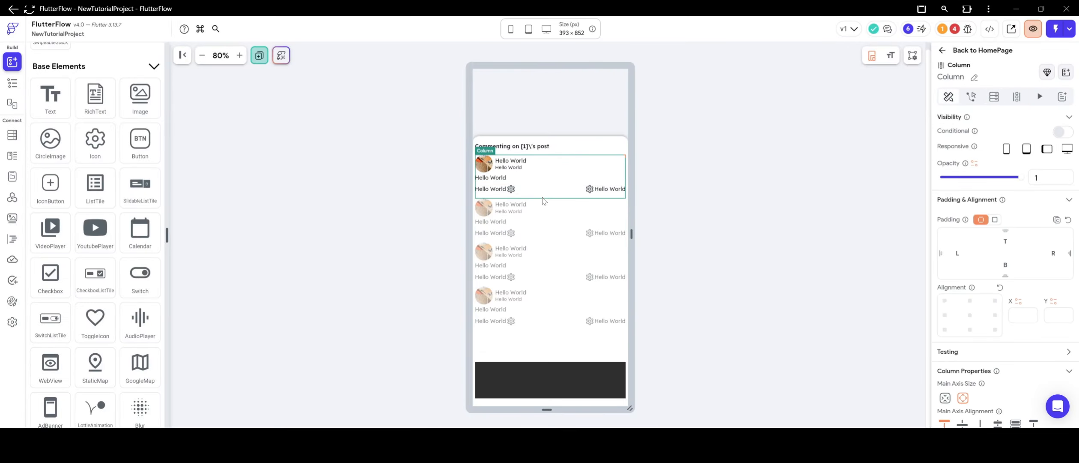
{"action": "right_click", "coordinate": [543, 201]}
{"action": "left_click", "coordinate": [584, 334]}
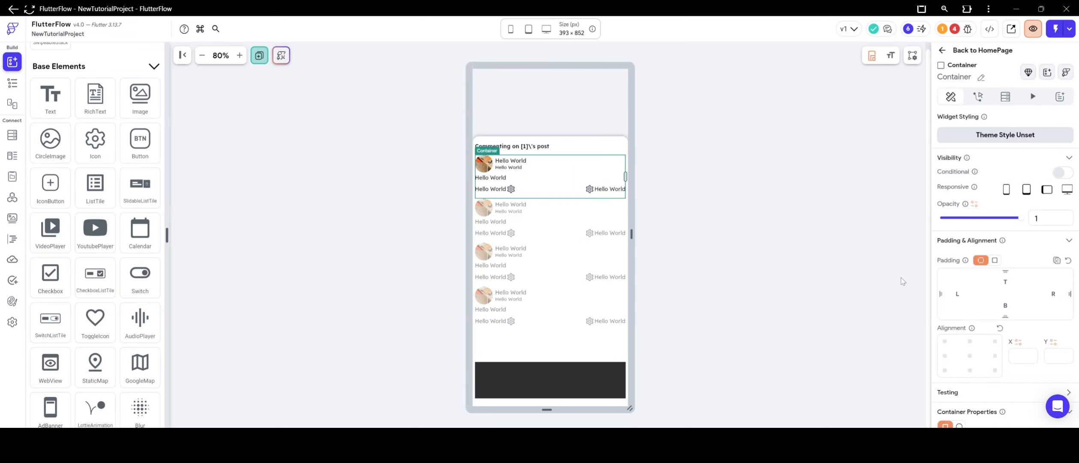
{"action": "scroll", "coordinate": [1008, 307], "scroll_direction": "down", "scroll_amount": 5}
{"action": "scroll", "coordinate": [993, 231], "scroll_direction": "up", "scroll_amount": 5}
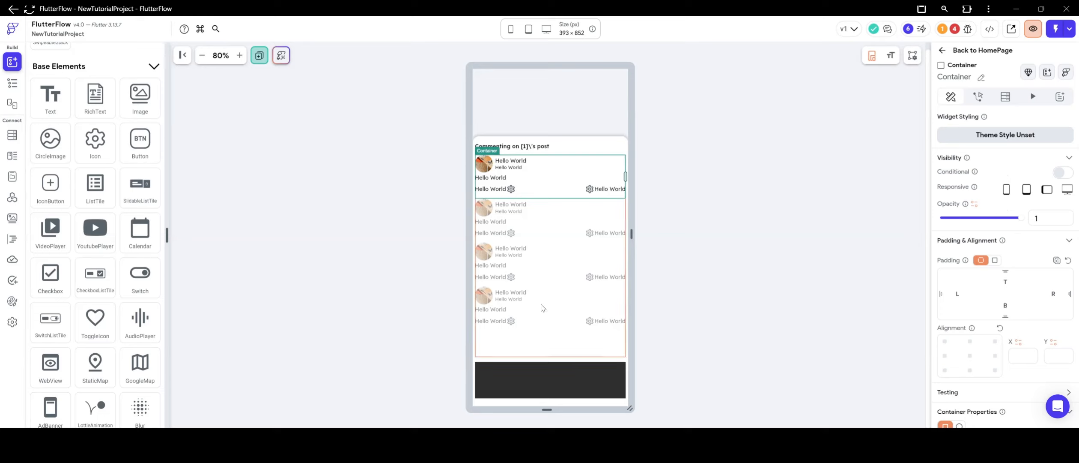
Step: Set the items spacing of the comments ListView to 8
{"action": "left_click", "coordinate": [558, 299]}
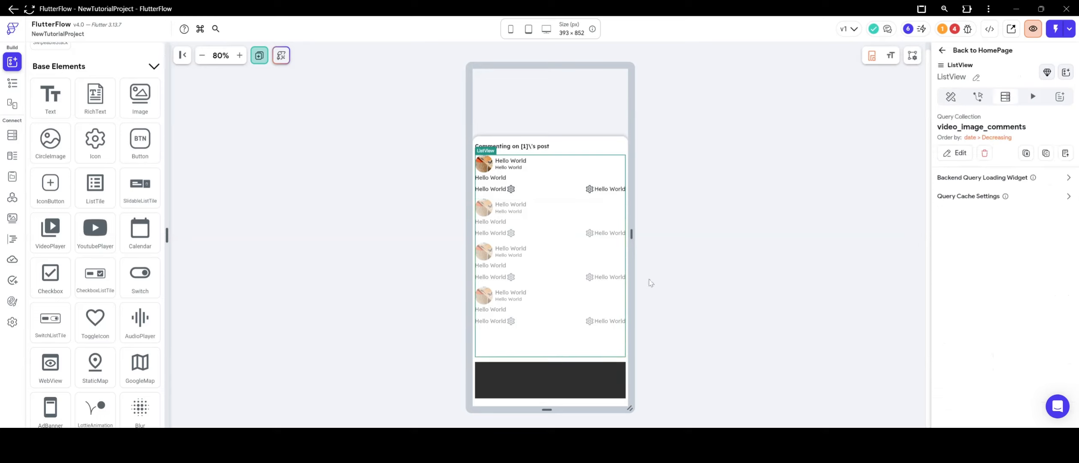
{"action": "left_click", "coordinate": [952, 98]}
{"action": "scroll", "coordinate": [1002, 214], "scroll_direction": "down", "scroll_amount": 3}
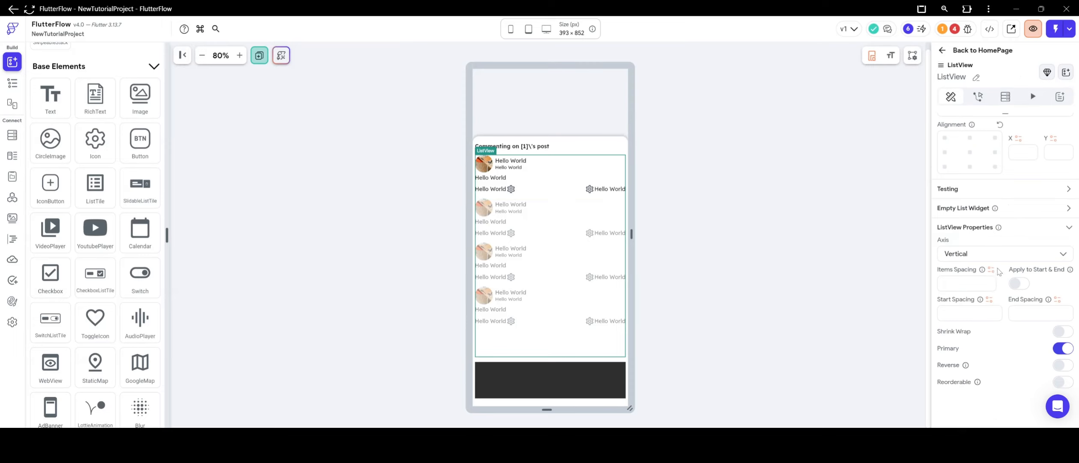
{"action": "type", "text": "12"}
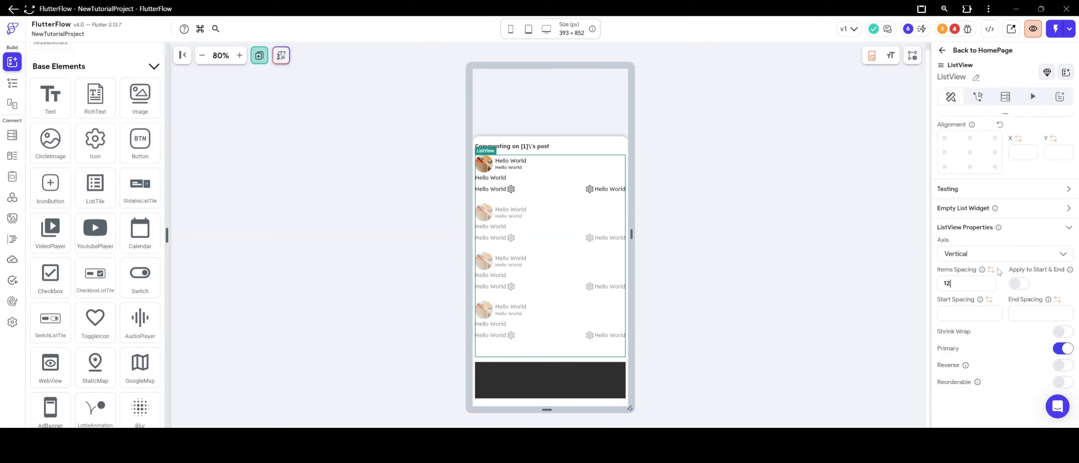
{"action": "key", "text": "BackSpace"}
{"action": "key", "text": "BackSpace"}
{"action": "type", "text": "8"}
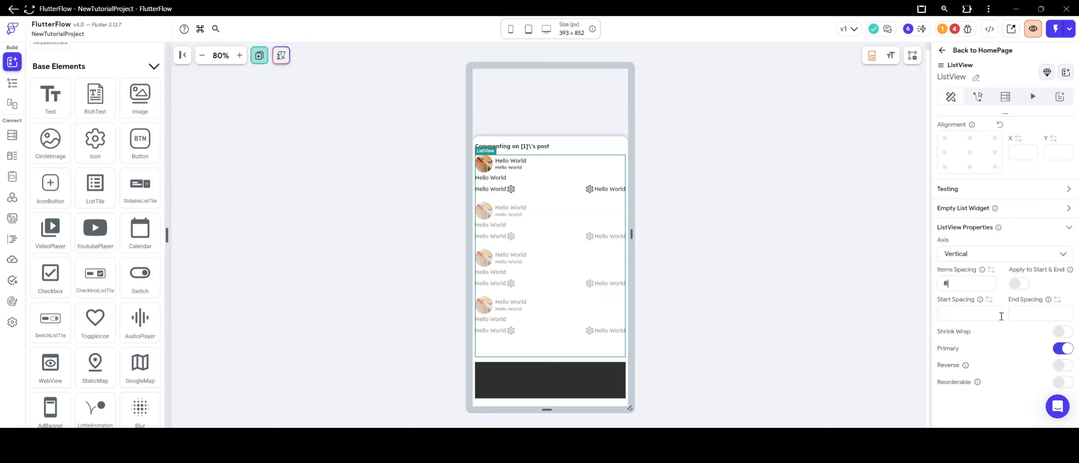
{"action": "left_click", "coordinate": [767, 263]}
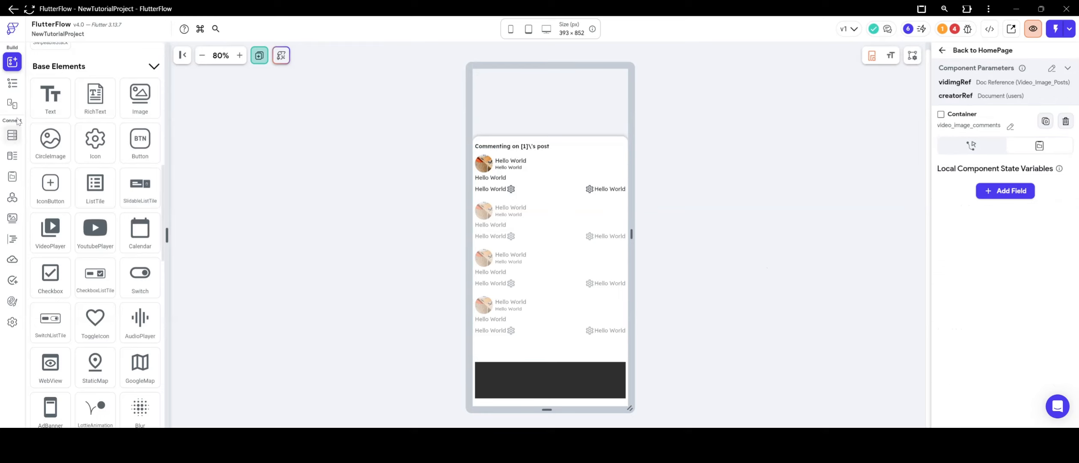
Step: Add a postedby_ref field to the video_image_comments schema as a Document Reference to users
{"action": "left_click", "coordinate": [7, 140]}
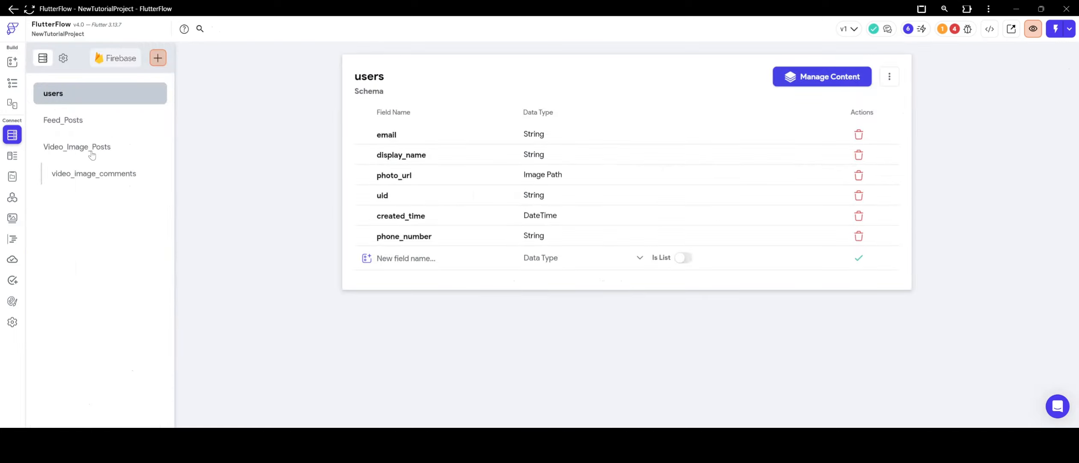
{"action": "left_click", "coordinate": [95, 177]}
{"action": "left_click", "coordinate": [401, 158]}
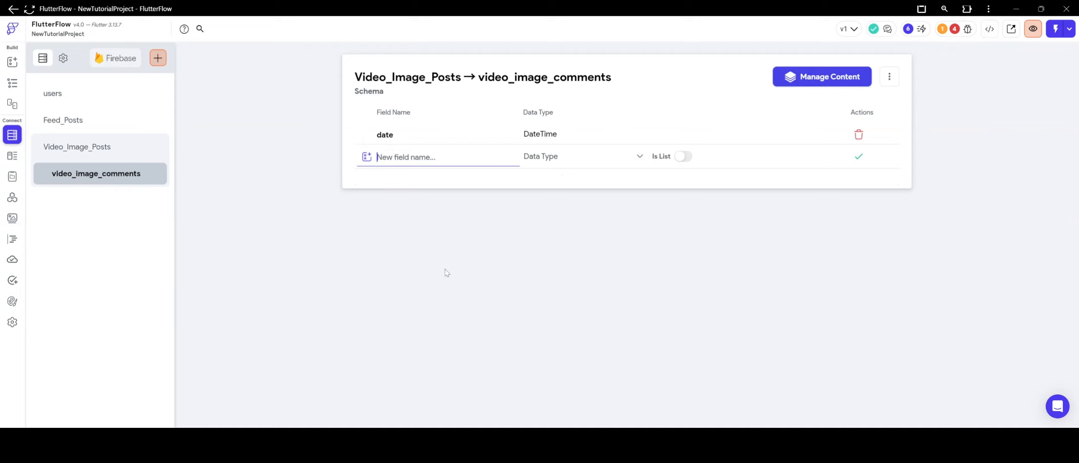
{"action": "type", "text": "postedby_ref"}
{"action": "left_click", "coordinate": [550, 157]}
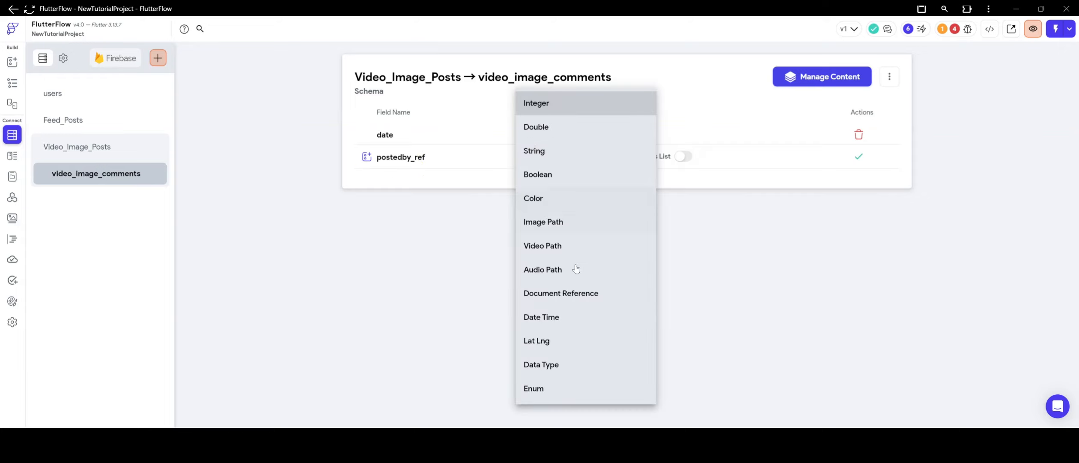
{"action": "left_click", "coordinate": [586, 295]}
{"action": "left_click", "coordinate": [681, 158]}
{"action": "left_click", "coordinate": [690, 156]}
{"action": "left_click", "coordinate": [858, 157]}
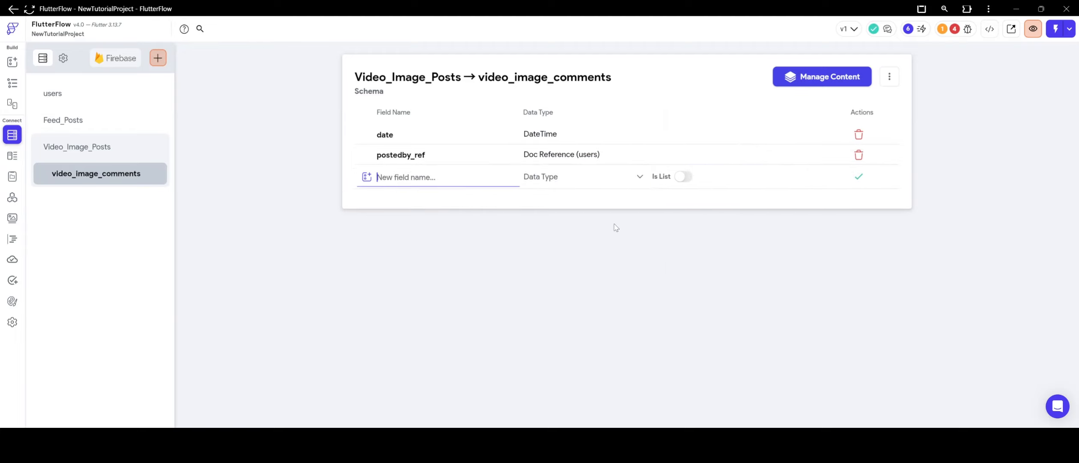
Step: Add a comment_text field of type String to the video_image_comments schema
{"action": "type", "text": "comment_text"}
{"action": "left_click", "coordinate": [612, 176]}
{"action": "left_click", "coordinate": [597, 152]}
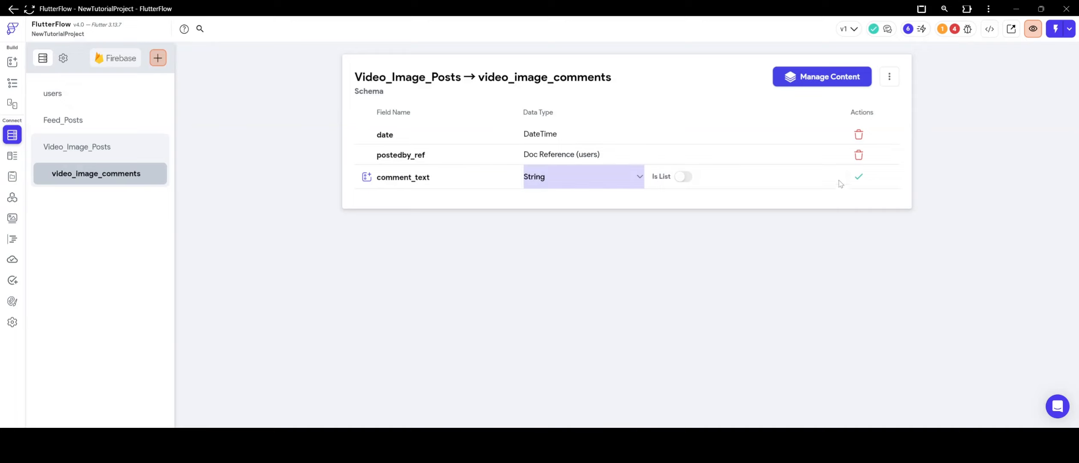
{"action": "left_click", "coordinate": [859, 176]}
Step: Add a likedby_users field to the video_image_comments schema as a list of Document References to users
{"action": "left_click", "coordinate": [466, 198]}
{"action": "type", "text": "li"}
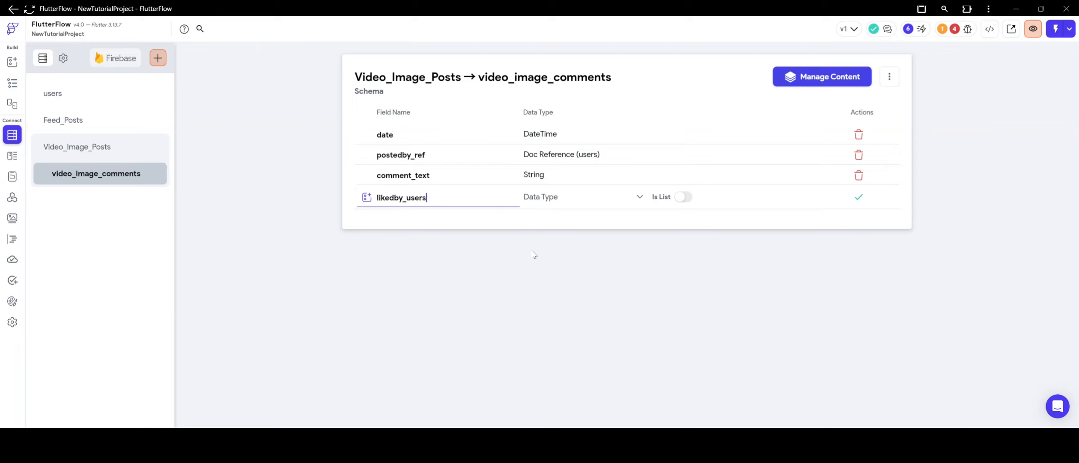
{"action": "type", "text": "kedby_users"}
{"action": "left_click", "coordinate": [553, 199]}
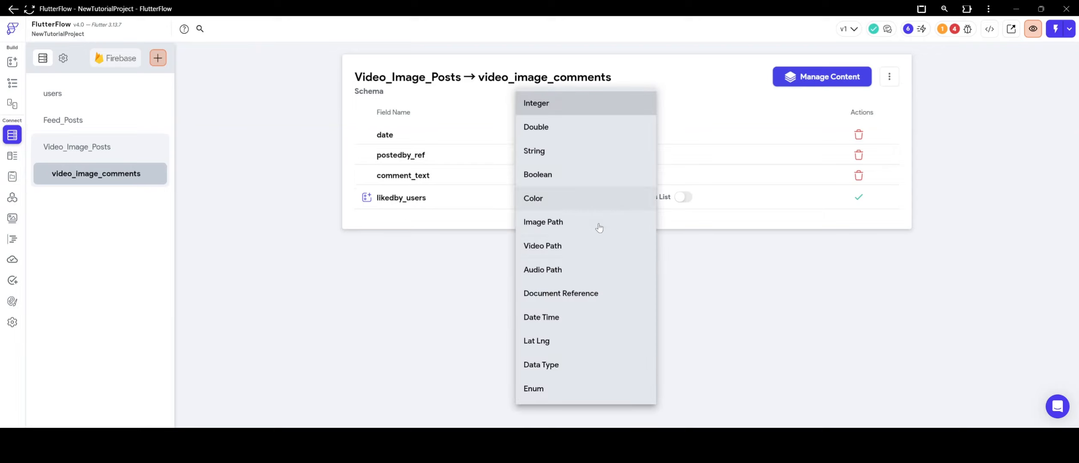
{"action": "left_click", "coordinate": [610, 296]}
{"action": "left_click", "coordinate": [685, 196]}
{"action": "left_click", "coordinate": [668, 196]}
{"action": "left_click", "coordinate": [772, 196]}
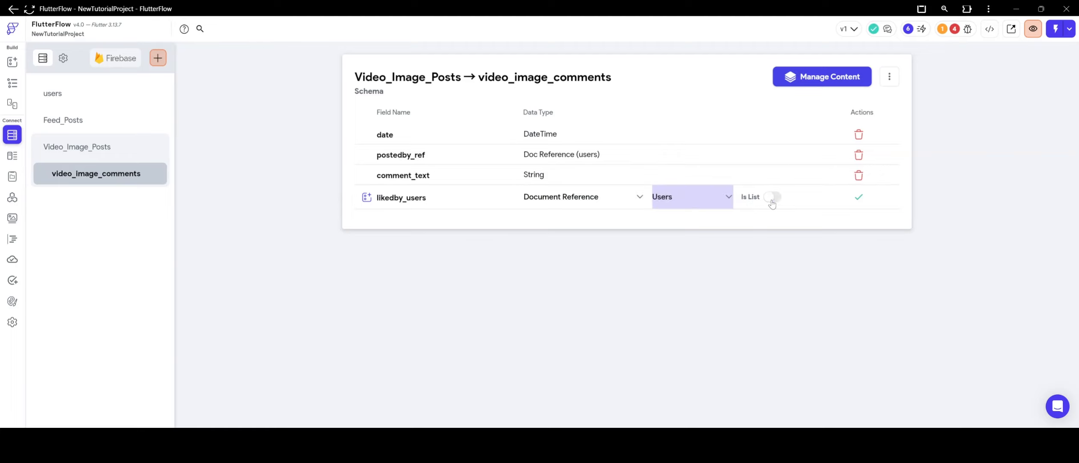
{"action": "left_click", "coordinate": [869, 202]}
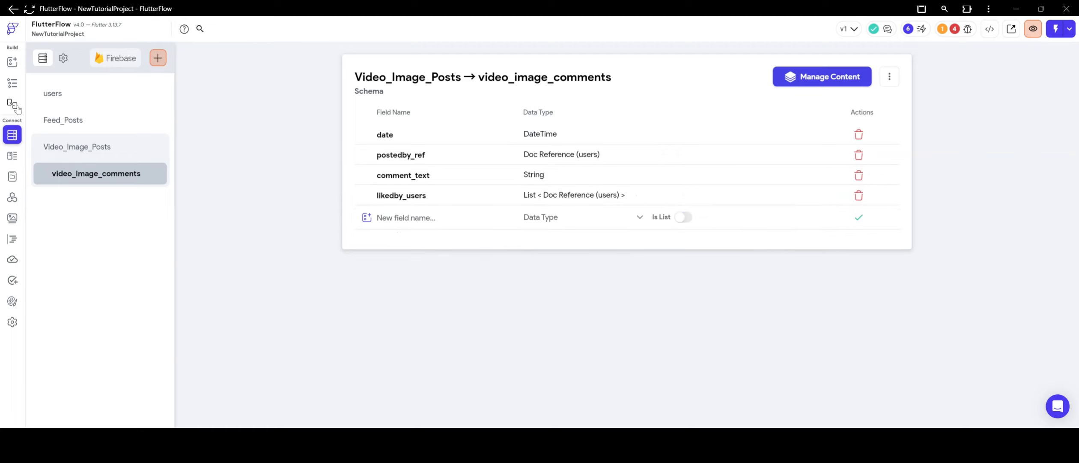
Step: Add a Document from Reference query on the users collection to the comment item's top row, which holds the profile image
{"action": "left_click", "coordinate": [12, 82]}
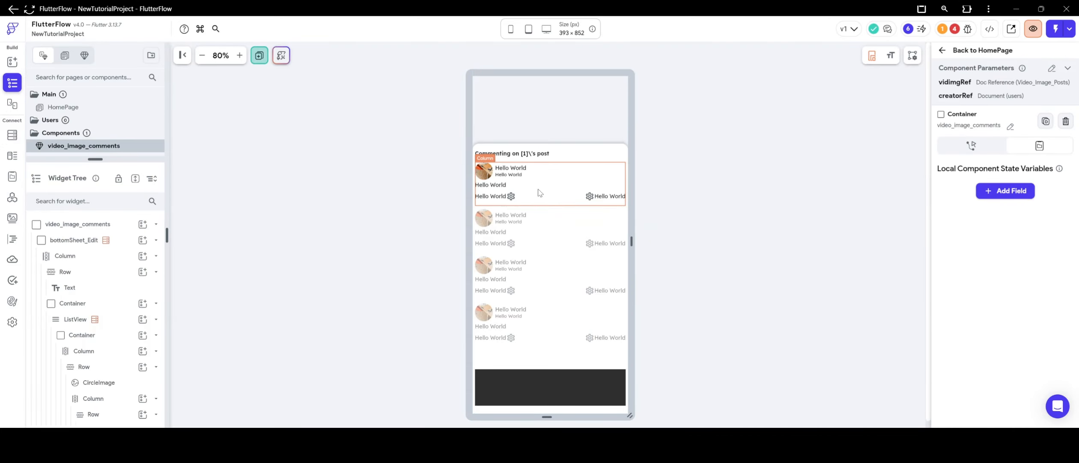
{"action": "left_click", "coordinate": [502, 179]}
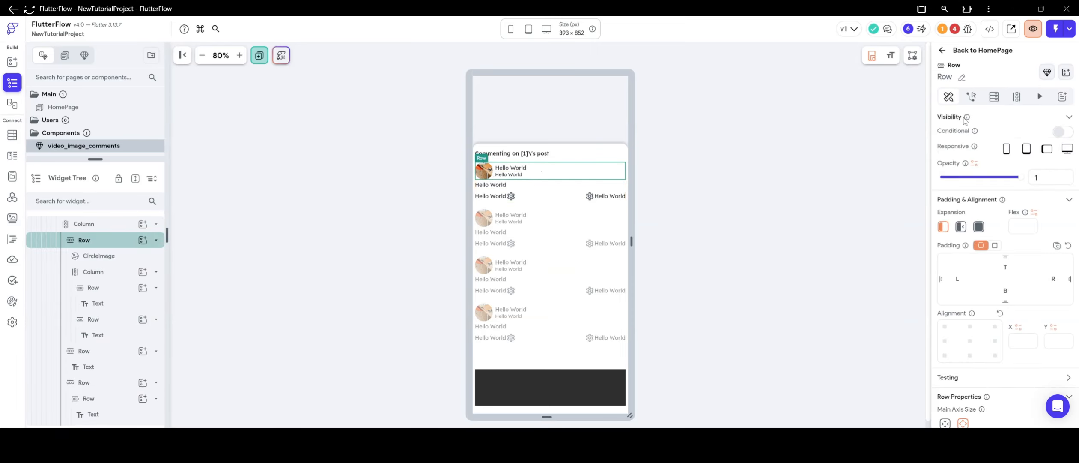
{"action": "left_click", "coordinate": [994, 97]}
{"action": "left_click", "coordinate": [949, 119]}
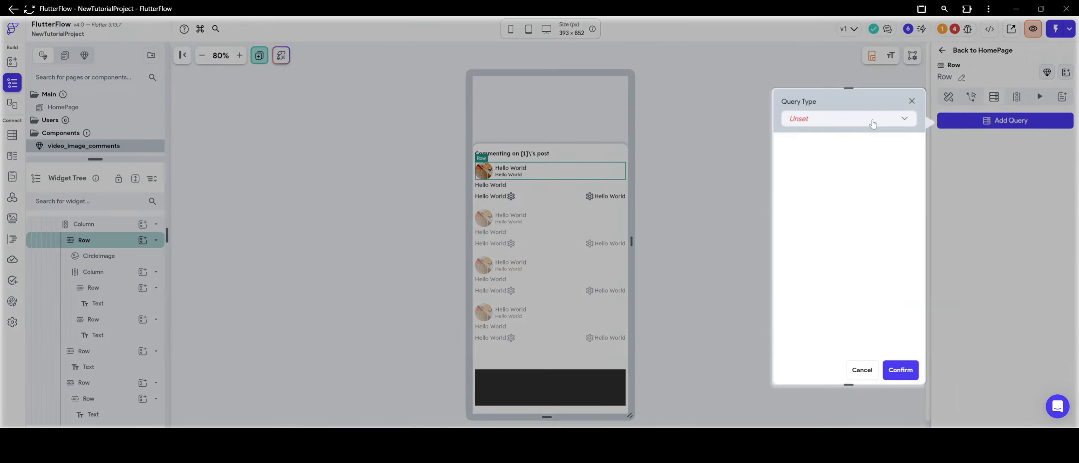
{"action": "left_click", "coordinate": [869, 121]}
{"action": "left_click", "coordinate": [811, 145]}
{"action": "left_click", "coordinate": [832, 176]}
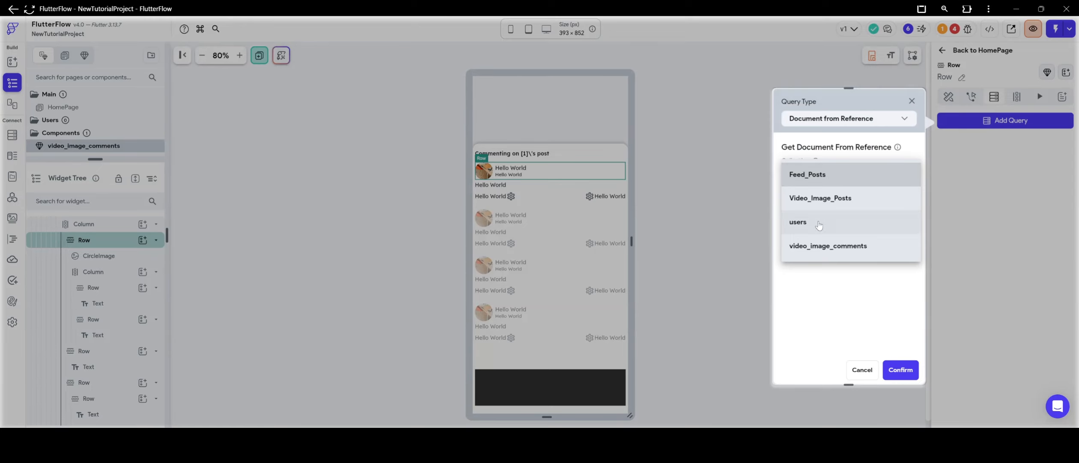
{"action": "left_click", "coordinate": [825, 221]}
Step: Set the row query's reference to postedby_ref from the video_image_comments document and confirm the query
{"action": "left_click", "coordinate": [825, 195]}
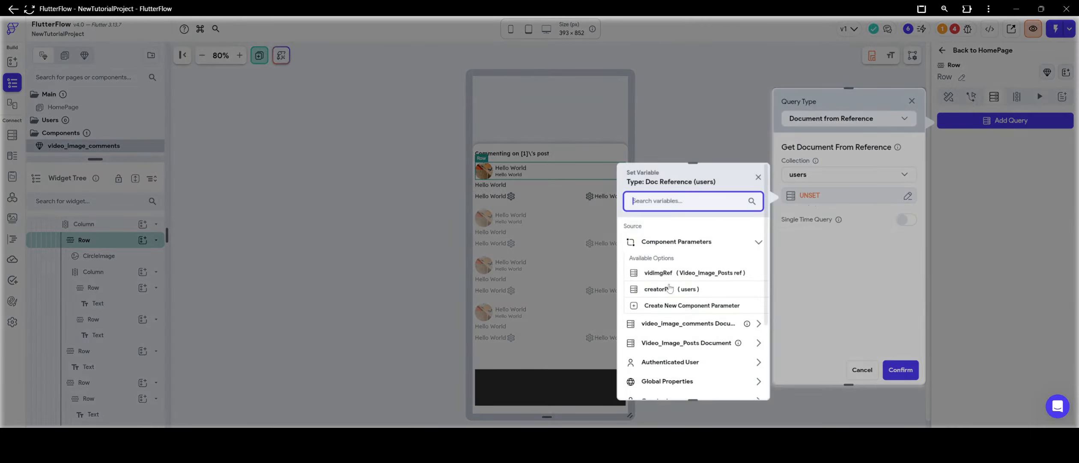
{"action": "scroll", "coordinate": [674, 291], "scroll_direction": "down", "scroll_amount": 3}
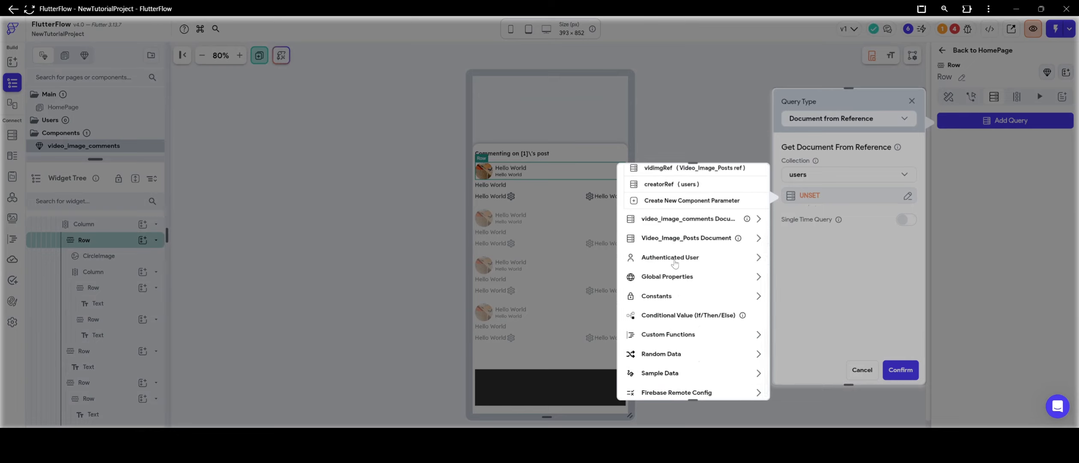
{"action": "left_click", "coordinate": [689, 220]}
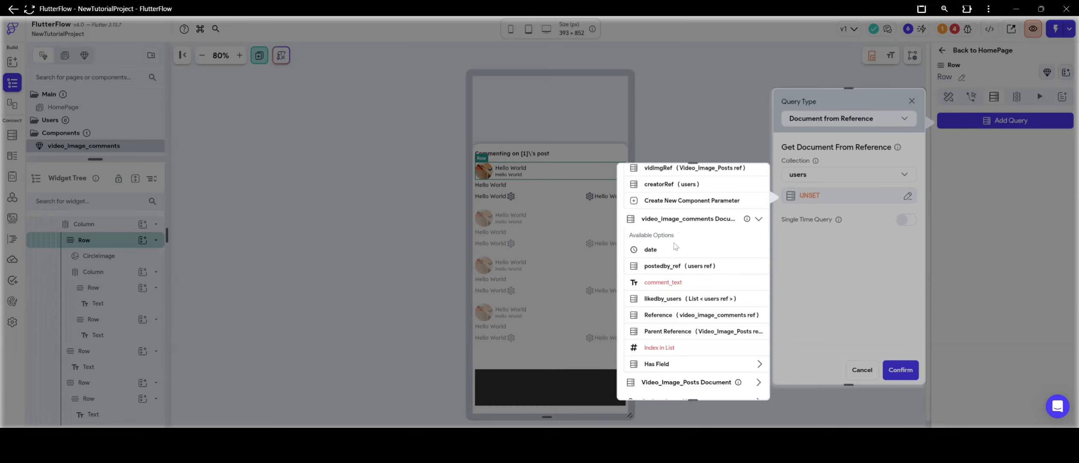
{"action": "left_click", "coordinate": [666, 271]}
{"action": "left_click", "coordinate": [741, 381]}
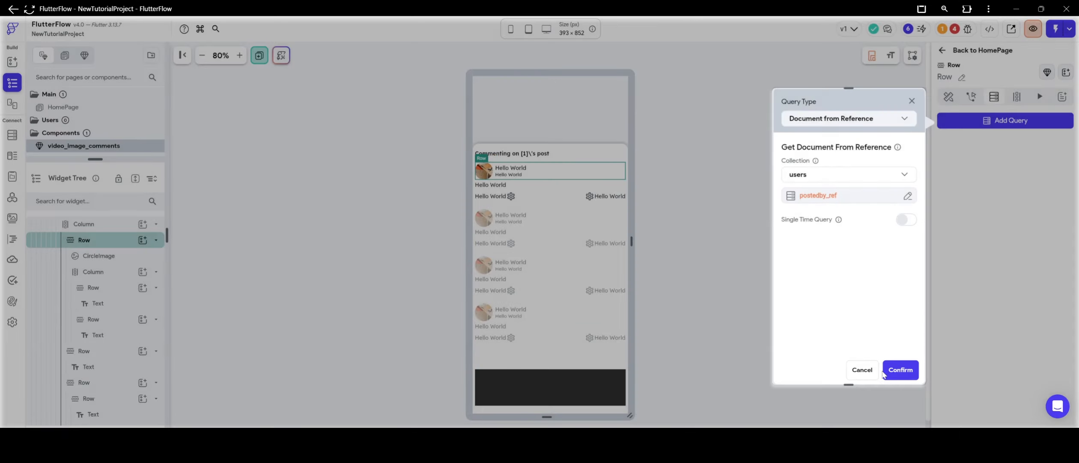
{"action": "left_click", "coordinate": [901, 369]}
Step: Copy the CircleImage's placeholder path and bind the image path to photo_url from the users document
{"action": "left_click", "coordinate": [484, 170]}
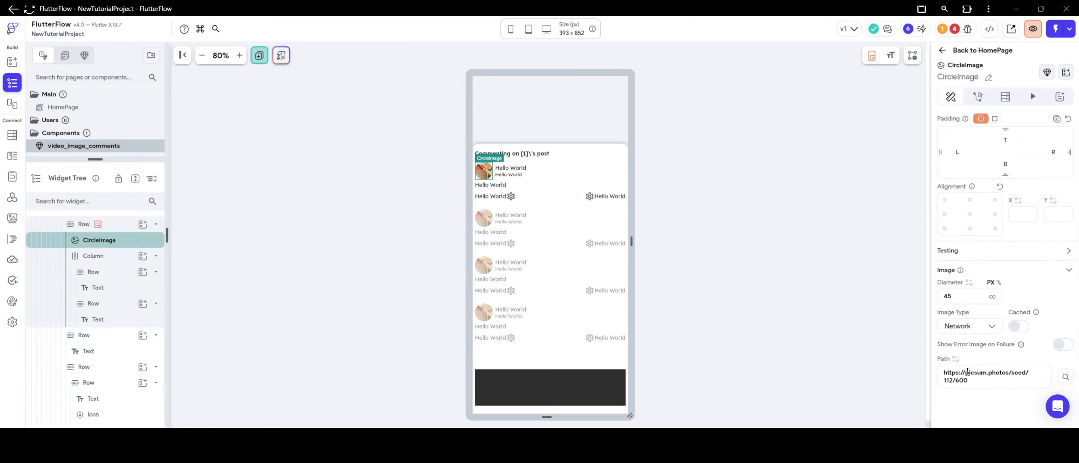
{"action": "triple_click", "coordinate": [968, 371]}
{"action": "left_click", "coordinate": [967, 330]}
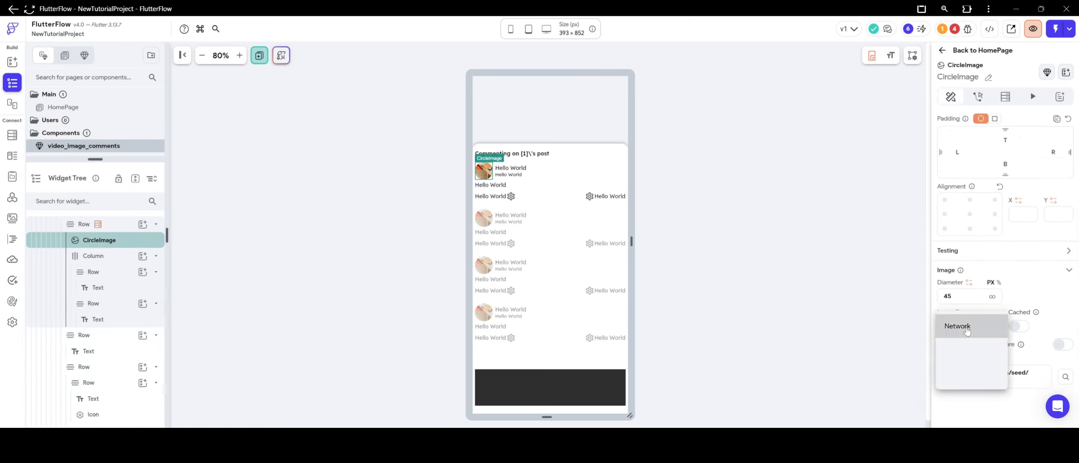
{"action": "left_click", "coordinate": [1030, 337]}
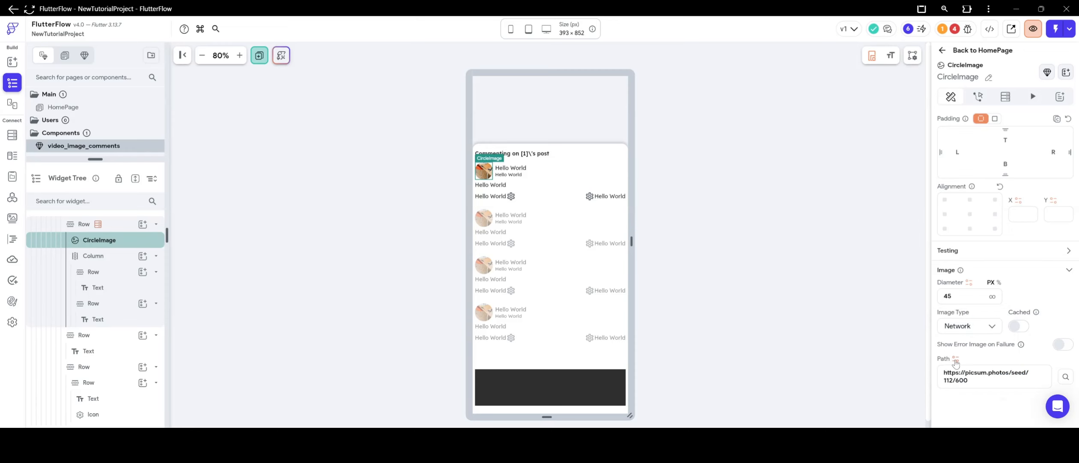
{"action": "left_click", "coordinate": [956, 358]}
{"action": "left_click", "coordinate": [839, 346]}
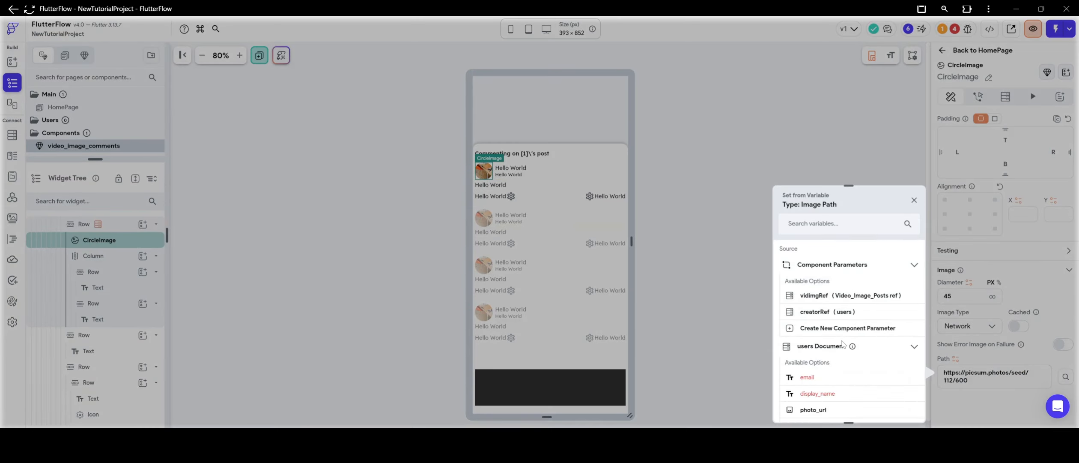
{"action": "scroll", "coordinate": [824, 317], "scroll_direction": "down", "scroll_amount": 2}
{"action": "left_click", "coordinate": [814, 304]}
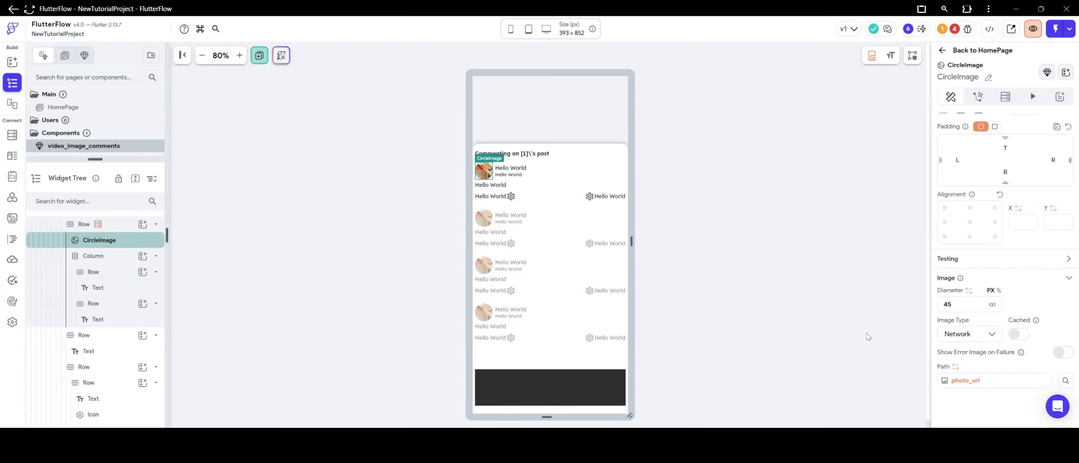
{"action": "left_click", "coordinate": [959, 380]}
{"action": "key", "text": "ctrl+v"}
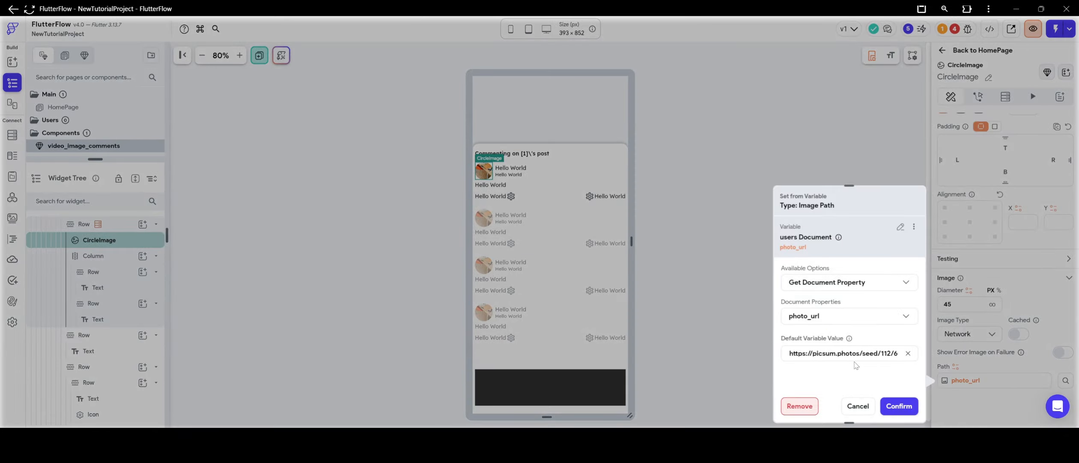
{"action": "left_click", "coordinate": [899, 405]}
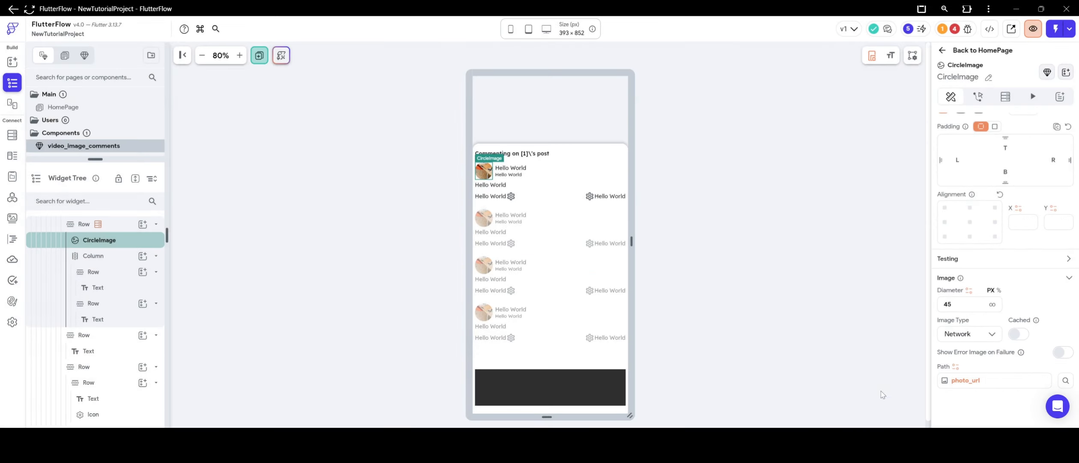
Step: Bind the upper text beside the profile image to the users document's display_name and set its font weight to 600 - Semi Bold
{"action": "left_click", "coordinate": [511, 167]}
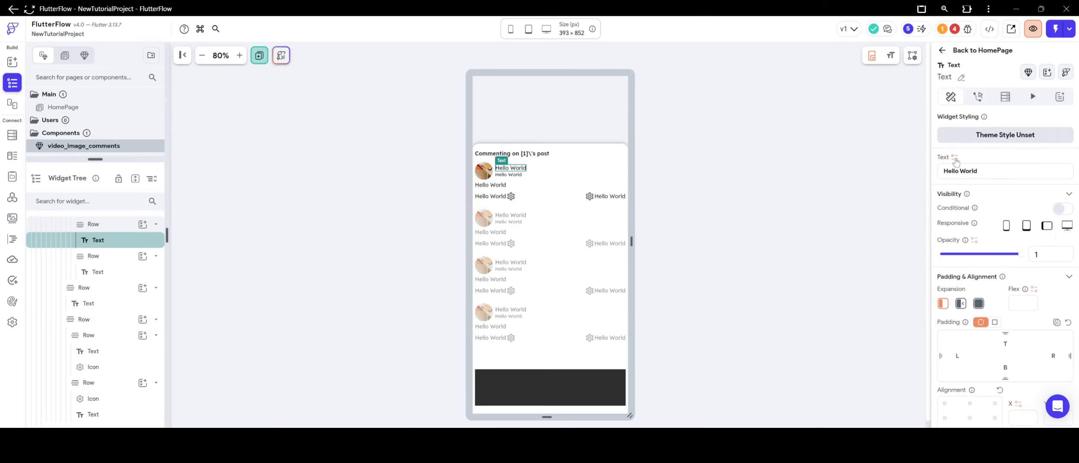
{"action": "left_click", "coordinate": [955, 157]}
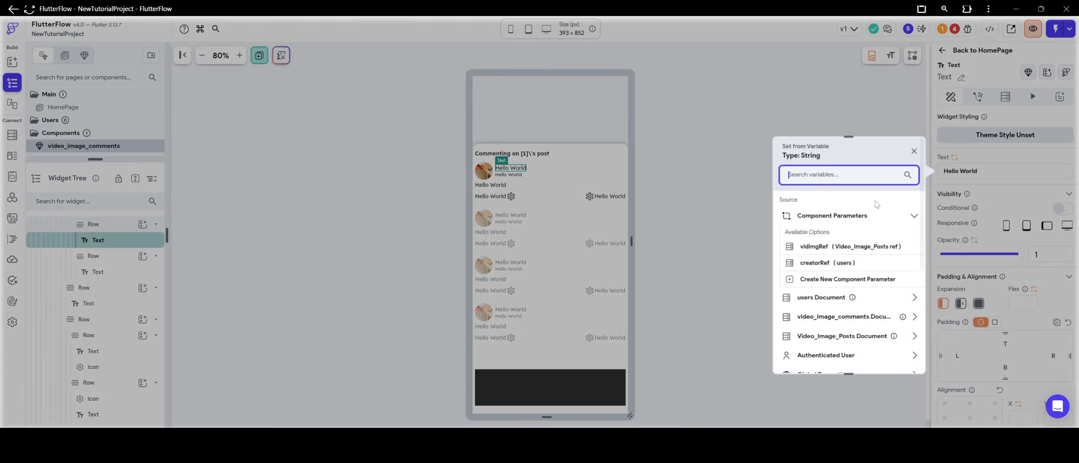
{"action": "left_click", "coordinate": [821, 297]}
{"action": "left_click", "coordinate": [820, 279]}
{"action": "scroll", "coordinate": [975, 281], "scroll_direction": "down", "scroll_amount": 5}
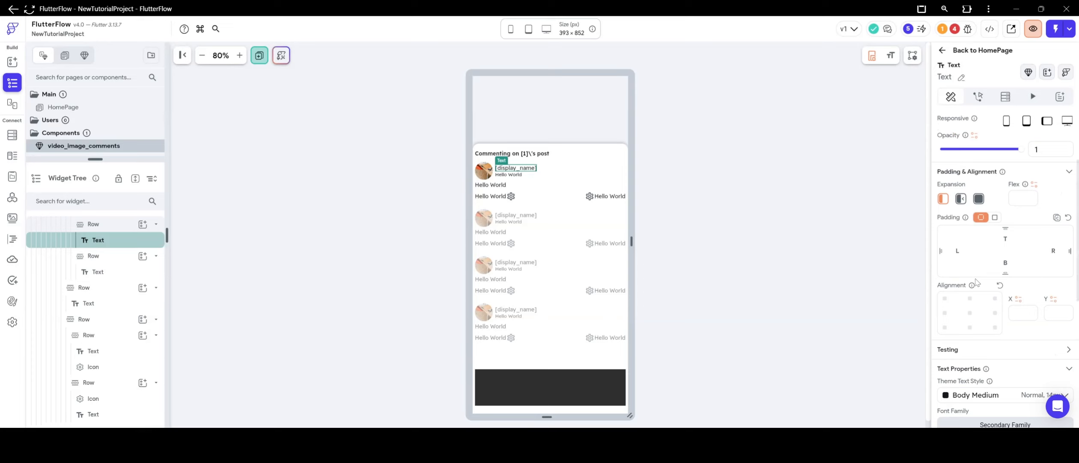
{"action": "left_click", "coordinate": [973, 316]}
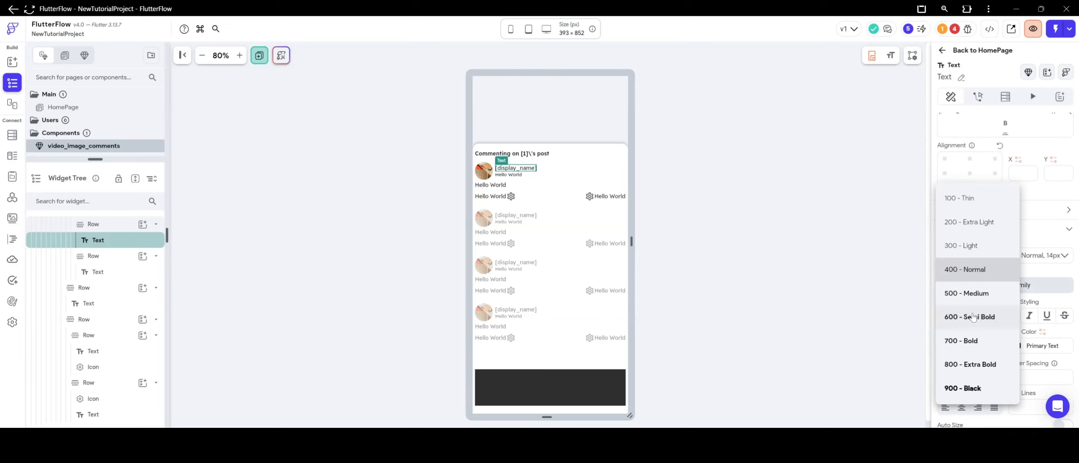
{"action": "left_click", "coordinate": [973, 315]}
Step: Link the small text under the display name to the date property of the video_image_comments document
{"action": "left_click", "coordinate": [513, 177]}
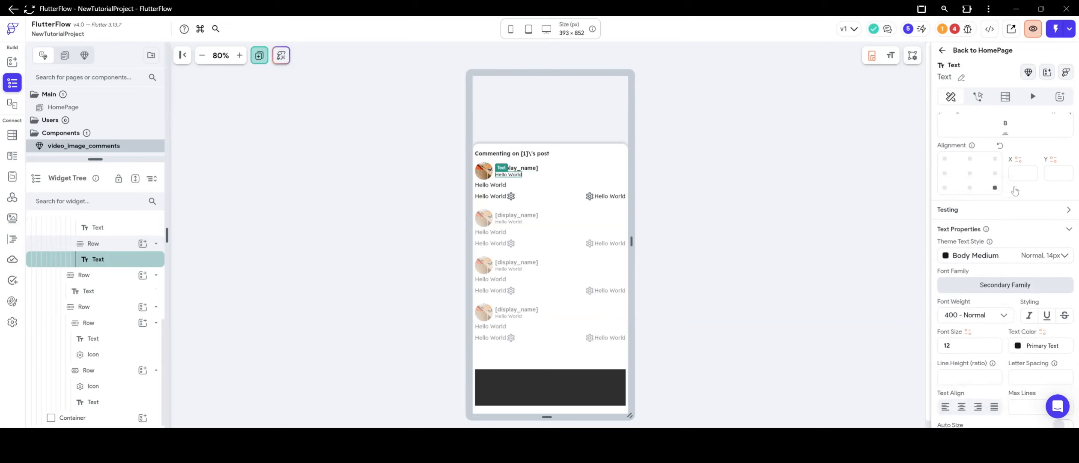
{"action": "scroll", "coordinate": [1008, 183], "scroll_direction": "up", "scroll_amount": 5}
{"action": "left_click", "coordinate": [955, 157]}
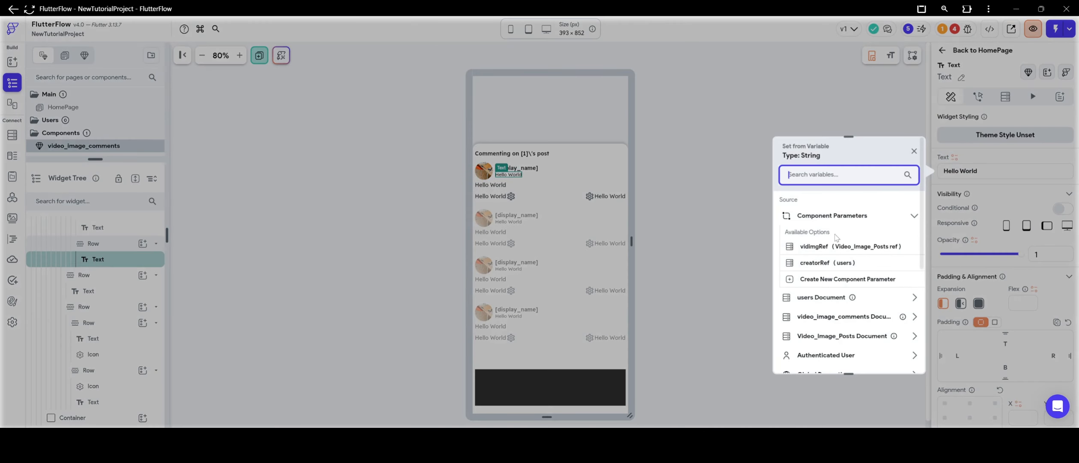
{"action": "scroll", "coordinate": [837, 270], "scroll_direction": "down", "scroll_amount": 1}
{"action": "left_click", "coordinate": [824, 283]}
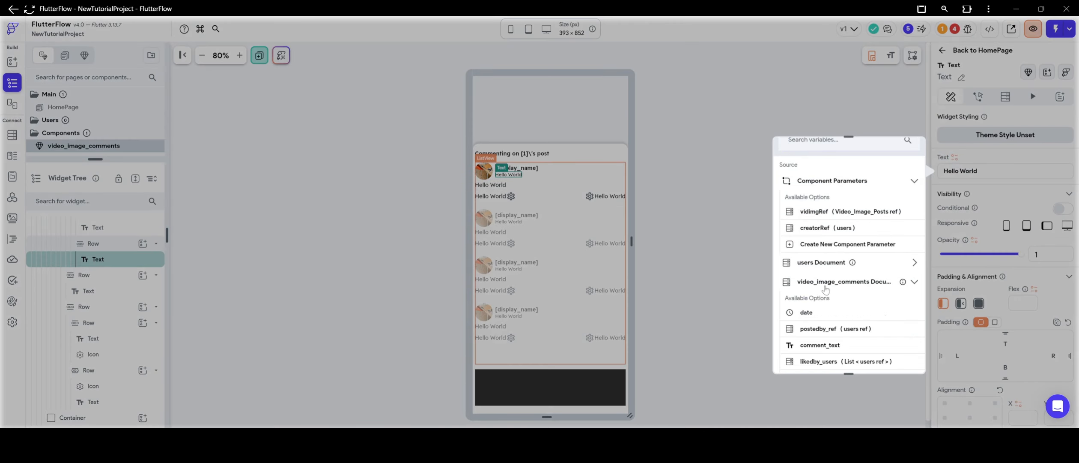
{"action": "scroll", "coordinate": [821, 287], "scroll_direction": "down", "scroll_amount": 1}
{"action": "left_click", "coordinate": [821, 279]}
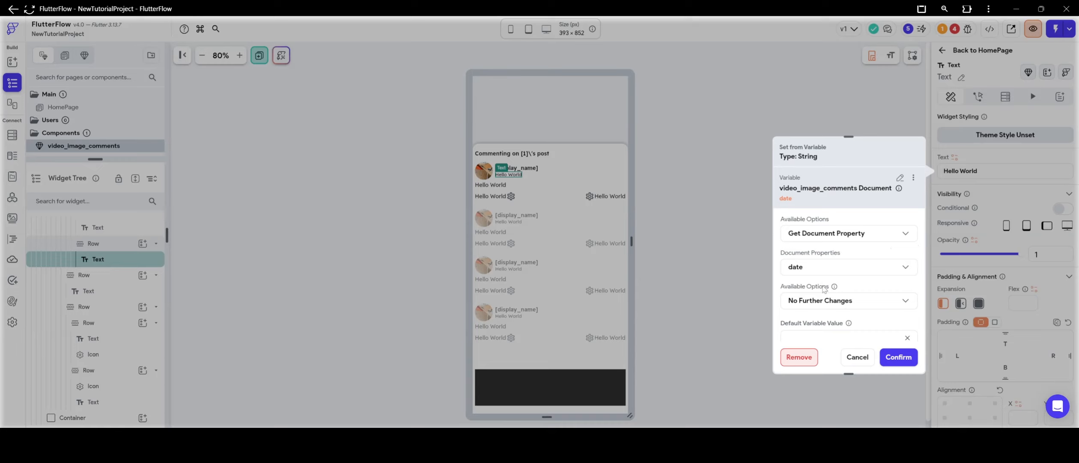
Step: Apply a DateTime Format to the comment's date with the relative option and confirm the variable
{"action": "left_click", "coordinate": [824, 302]}
{"action": "left_click", "coordinate": [816, 253]}
{"action": "scroll", "coordinate": [820, 266], "scroll_direction": "down", "scroll_amount": 1}
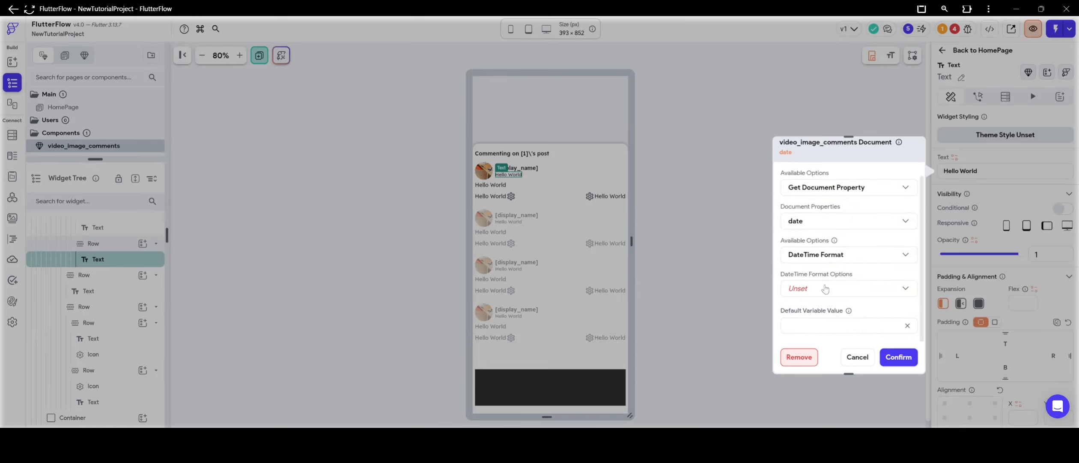
{"action": "left_click", "coordinate": [825, 287]}
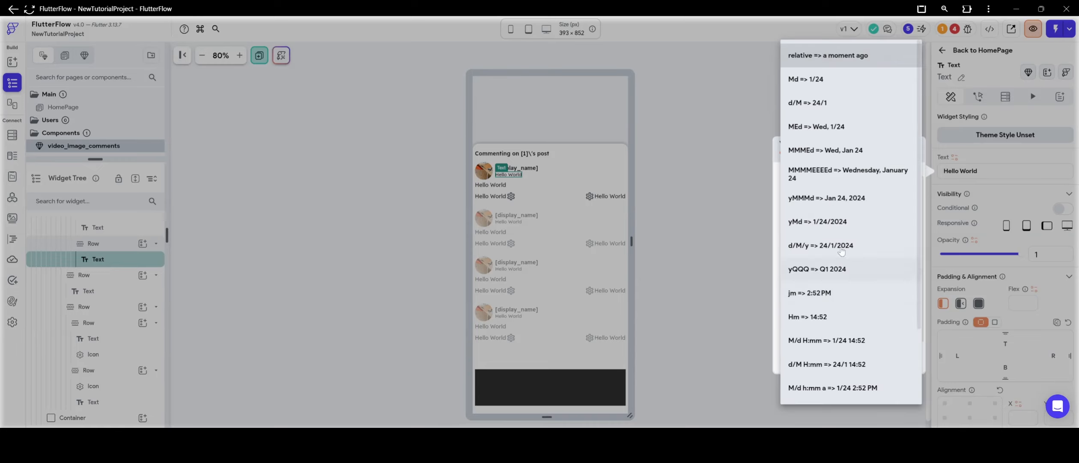
{"action": "left_click", "coordinate": [825, 62]}
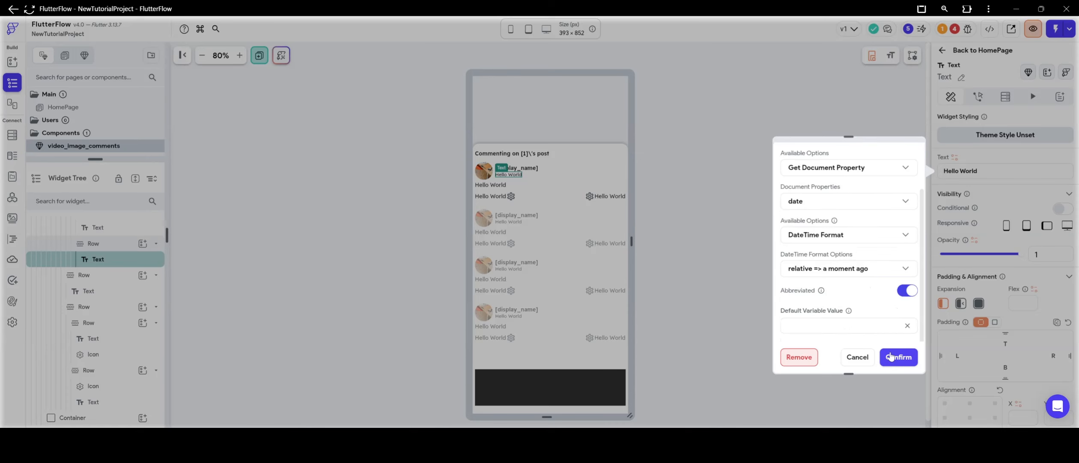
{"action": "left_click", "coordinate": [898, 357]}
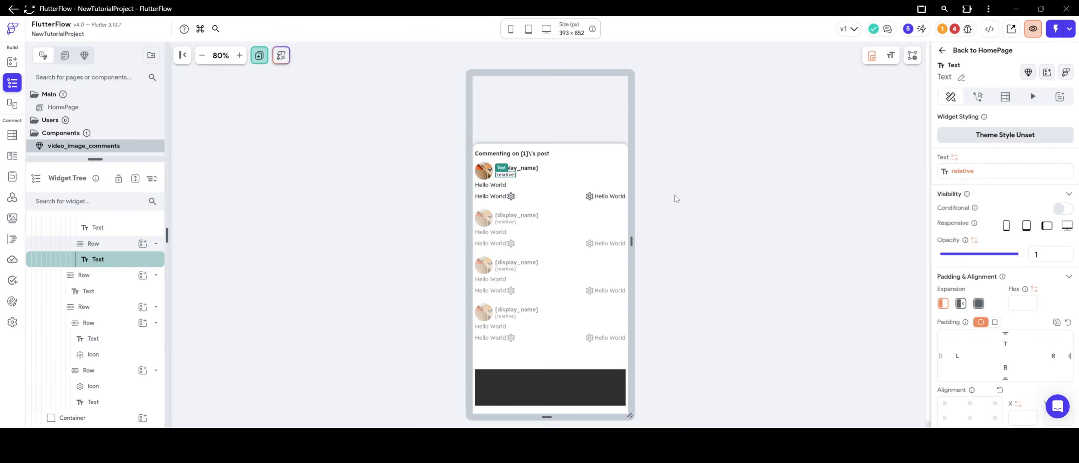
Step: Bind the text below the profile row to comment_text from the video_image_comments document
{"action": "left_click", "coordinate": [499, 185]}
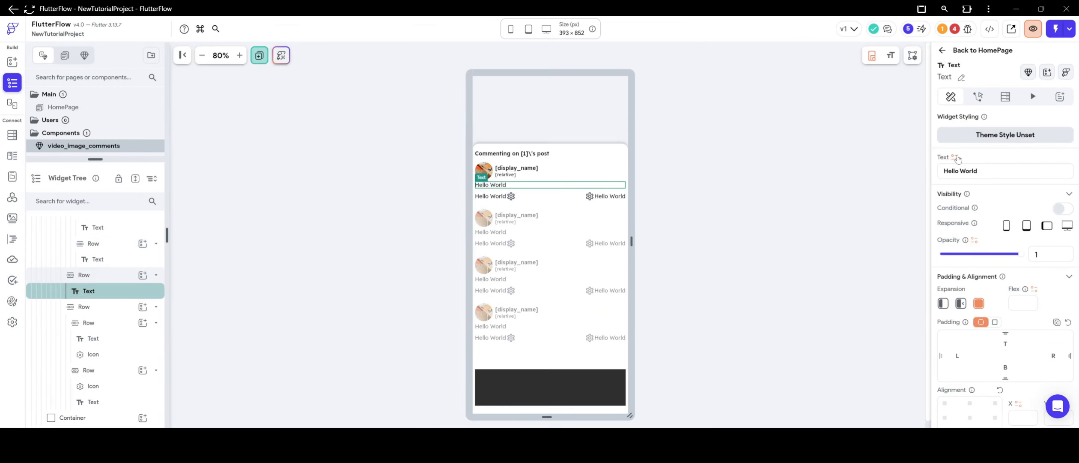
{"action": "left_click", "coordinate": [956, 158]}
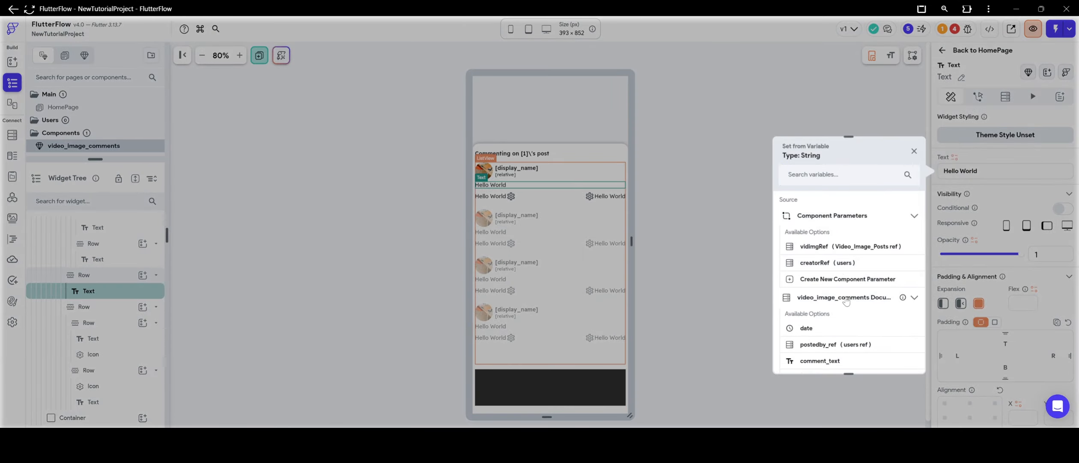
{"action": "left_click", "coordinate": [819, 360]}
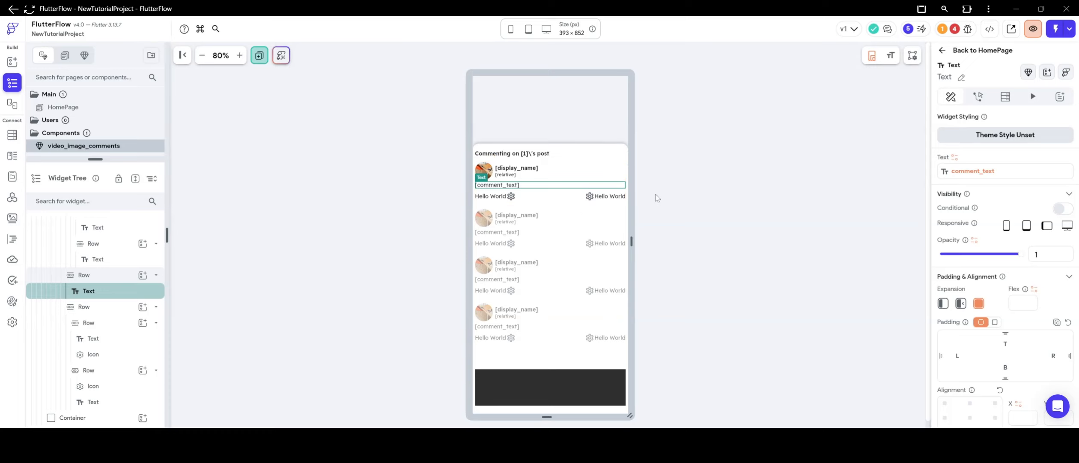
{"action": "left_click", "coordinate": [709, 197]}
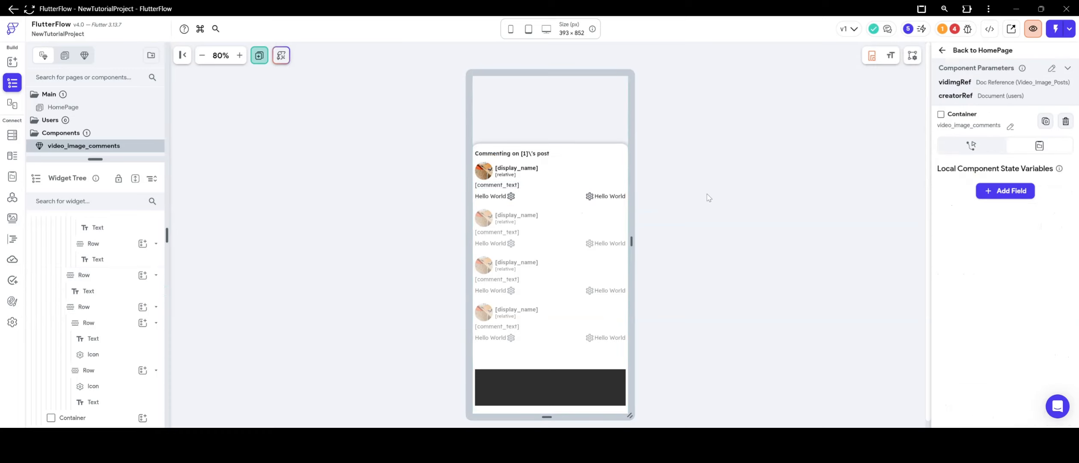
Step: Set the elevation of the comment item's container inside the ListView to 1
{"action": "right_click", "coordinate": [538, 206]}
{"action": "left_click", "coordinate": [617, 336]}
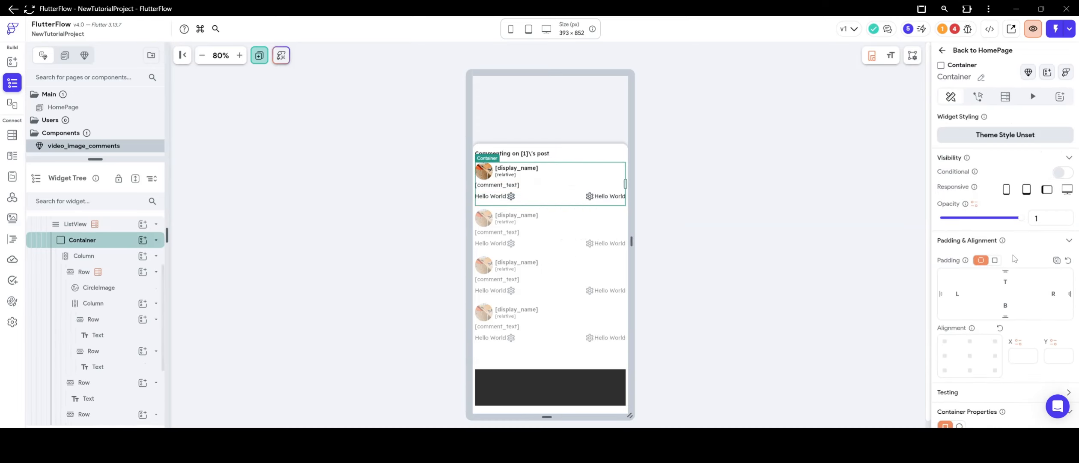
{"action": "scroll", "coordinate": [1014, 205], "scroll_direction": "up", "scroll_amount": 1}
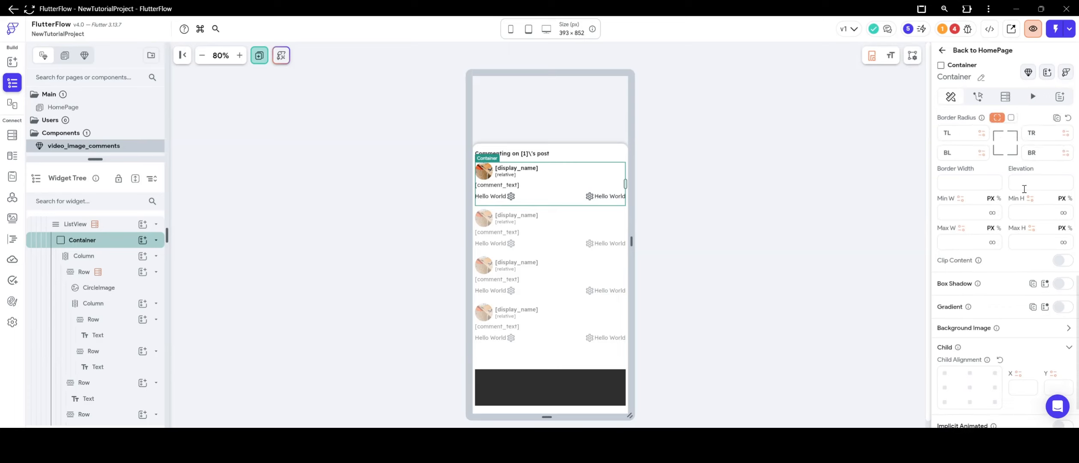
{"action": "left_click", "coordinate": [1030, 186]}
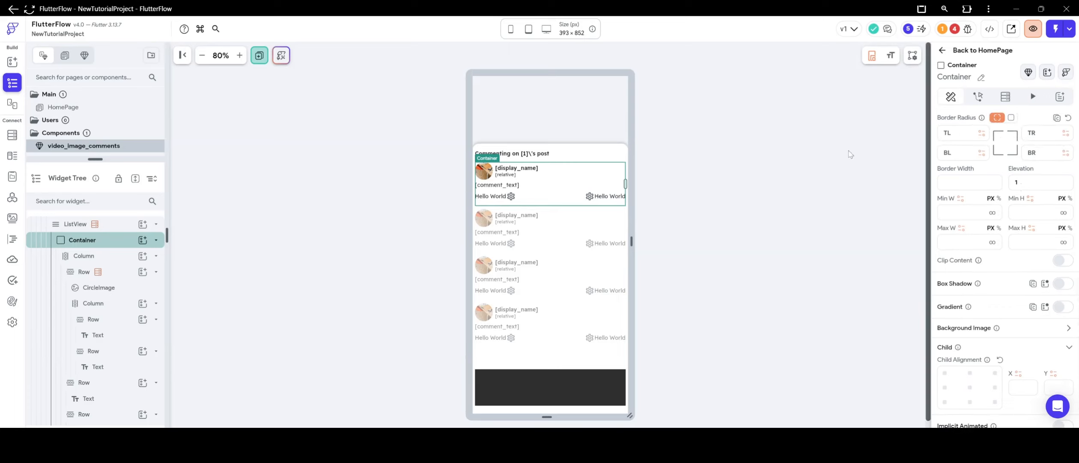
{"action": "left_click", "coordinate": [843, 150]}
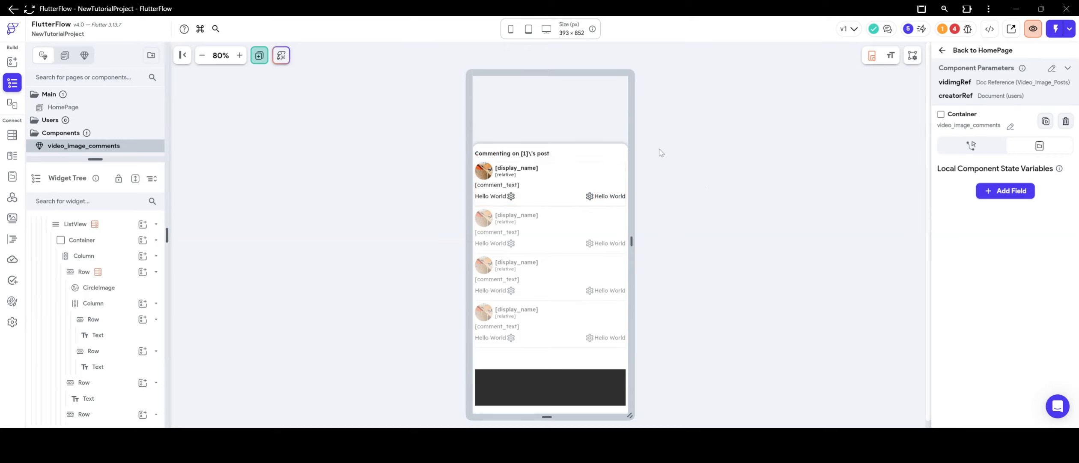
Step: Bind the text beside the right-hand icon in the comment item to the number of items in likedby_users from the video_image_comments document
{"action": "left_click", "coordinate": [608, 199]}
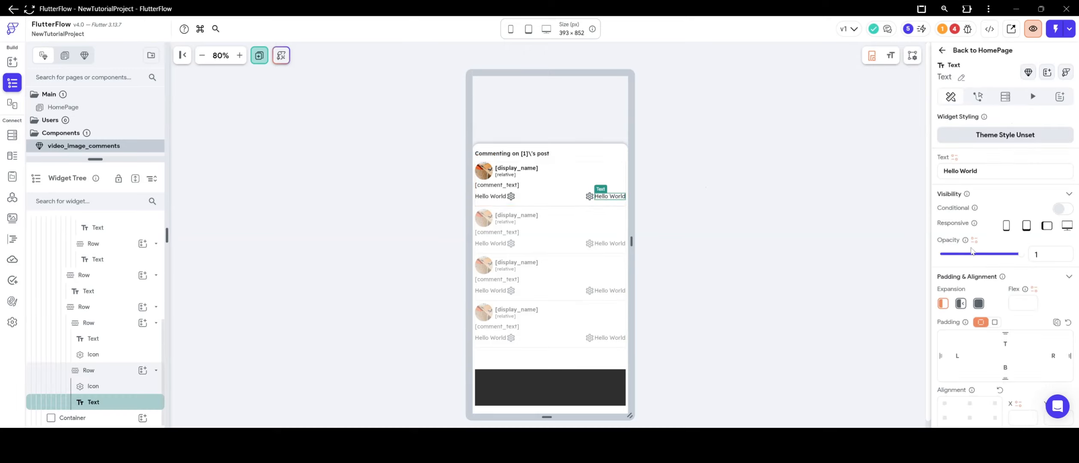
{"action": "left_click", "coordinate": [955, 159]}
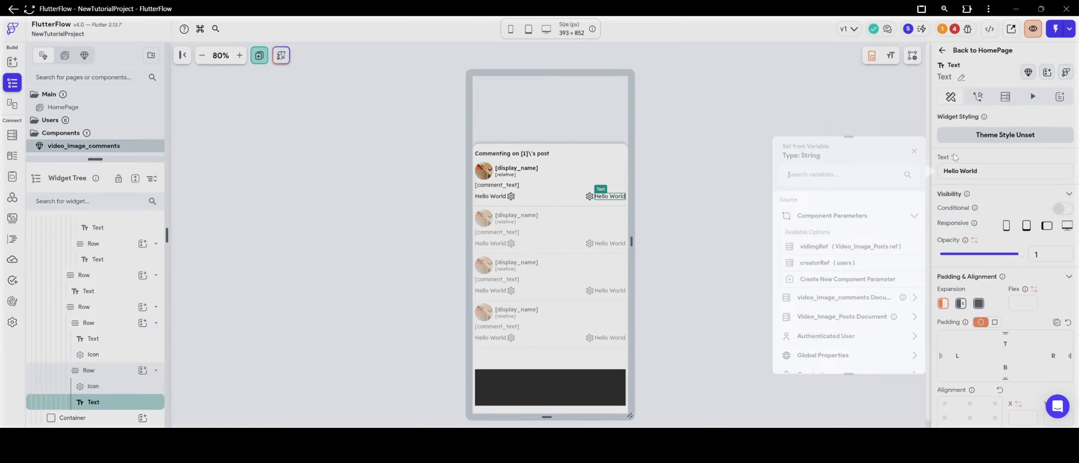
{"action": "left_click", "coordinate": [842, 297]}
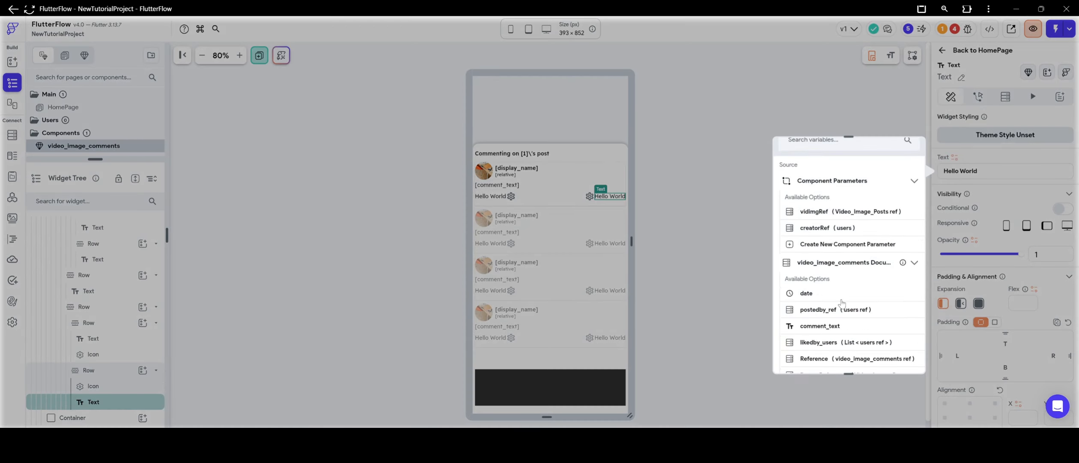
{"action": "left_click", "coordinate": [832, 305]}
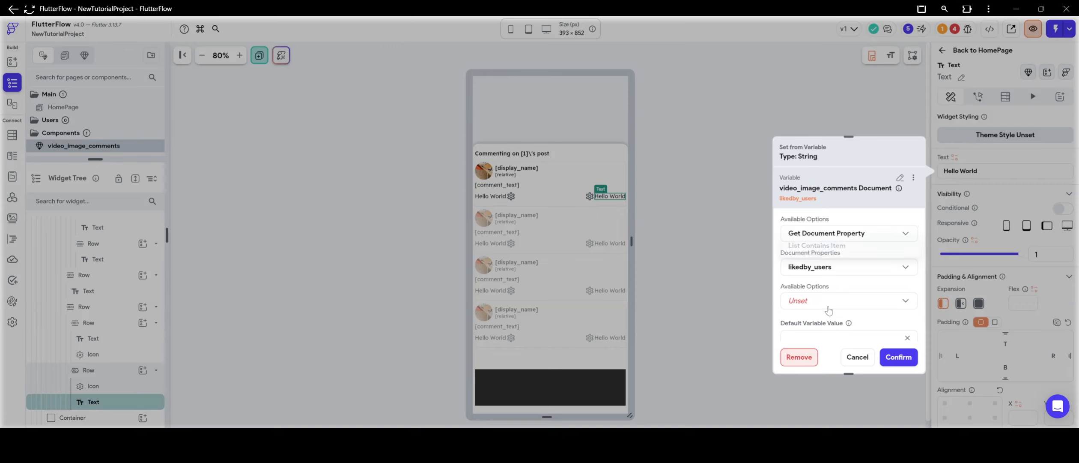
{"action": "left_click", "coordinate": [835, 248]}
{"action": "left_click", "coordinate": [836, 247]}
{"action": "left_click", "coordinate": [819, 289]}
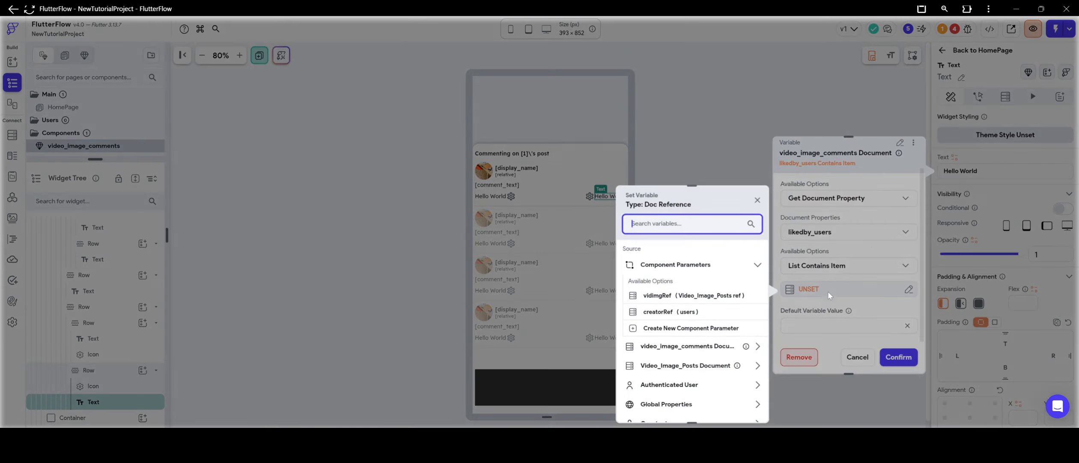
{"action": "left_click", "coordinate": [820, 287]}
{"action": "left_click", "coordinate": [829, 267]}
{"action": "left_click", "coordinate": [829, 268]}
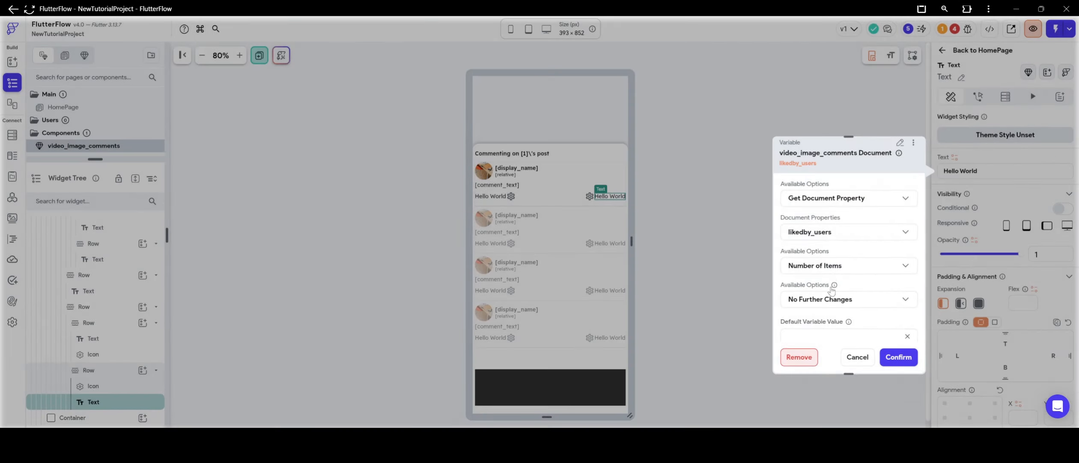
Step: Apply a Number Format with the Compact option to the like count and confirm the variable
{"action": "left_click", "coordinate": [822, 300]}
{"action": "left_click", "coordinate": [825, 276]}
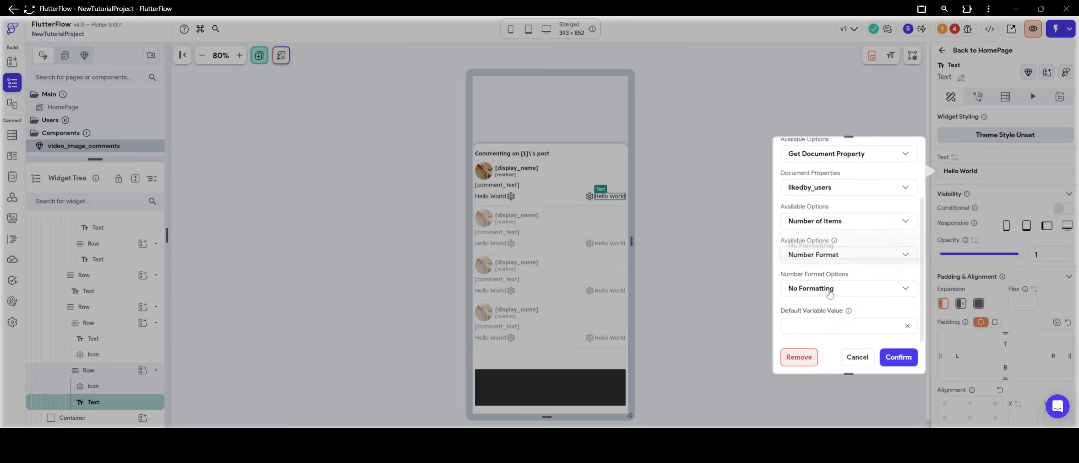
{"action": "left_click", "coordinate": [829, 287]}
{"action": "left_click", "coordinate": [836, 340]}
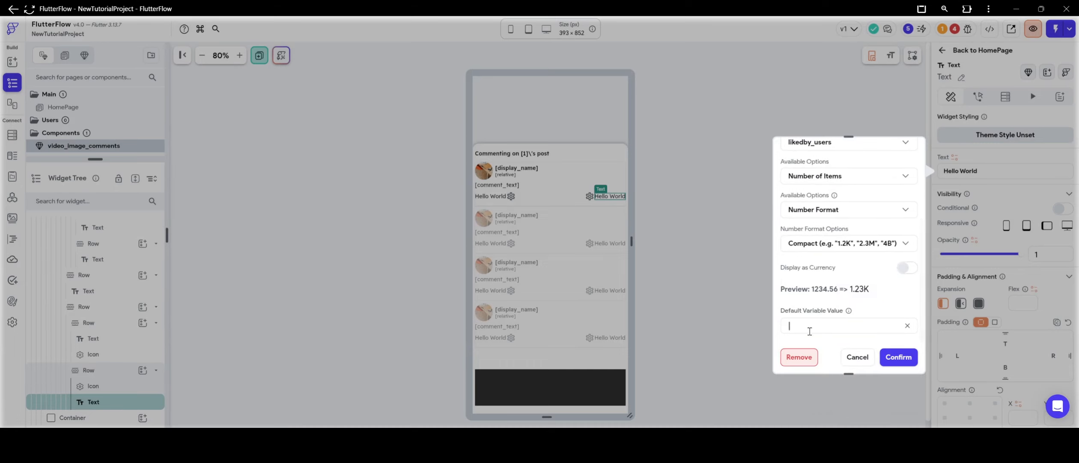
{"action": "left_click", "coordinate": [899, 356]}
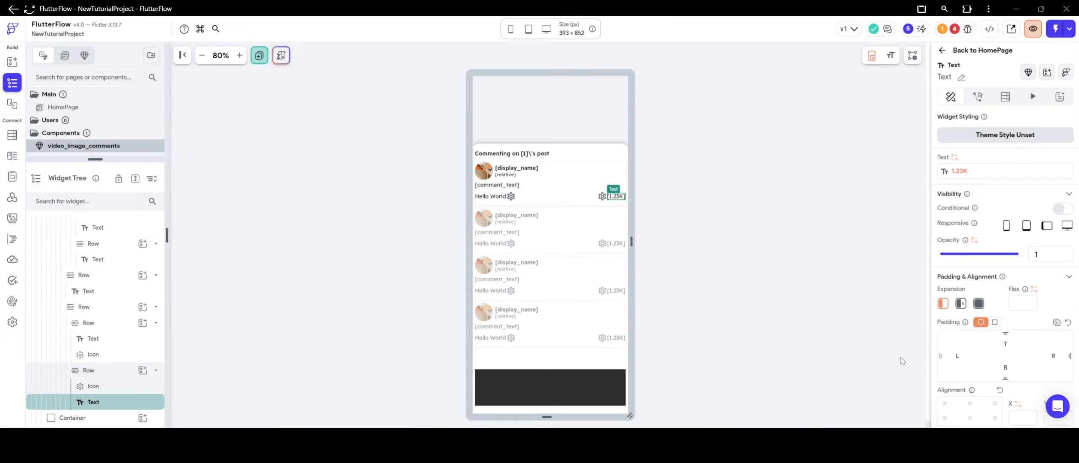
Step: Replace the settings icon beside the like count with the filled Favorite heart icon from the Material set
{"action": "left_click", "coordinate": [602, 197]}
{"action": "scroll", "coordinate": [1003, 257], "scroll_direction": "down", "scroll_amount": 3}
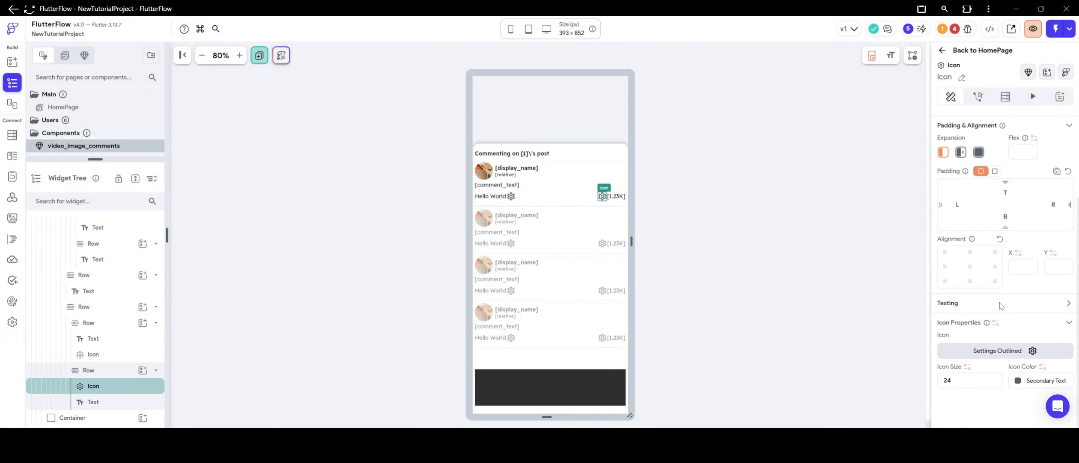
{"action": "left_click", "coordinate": [1000, 353]}
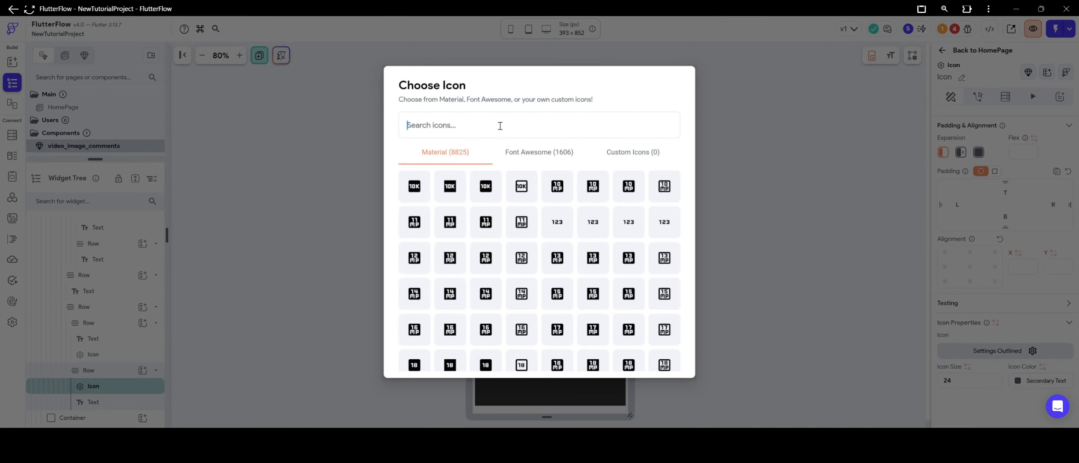
{"action": "type", "text": "hear"}
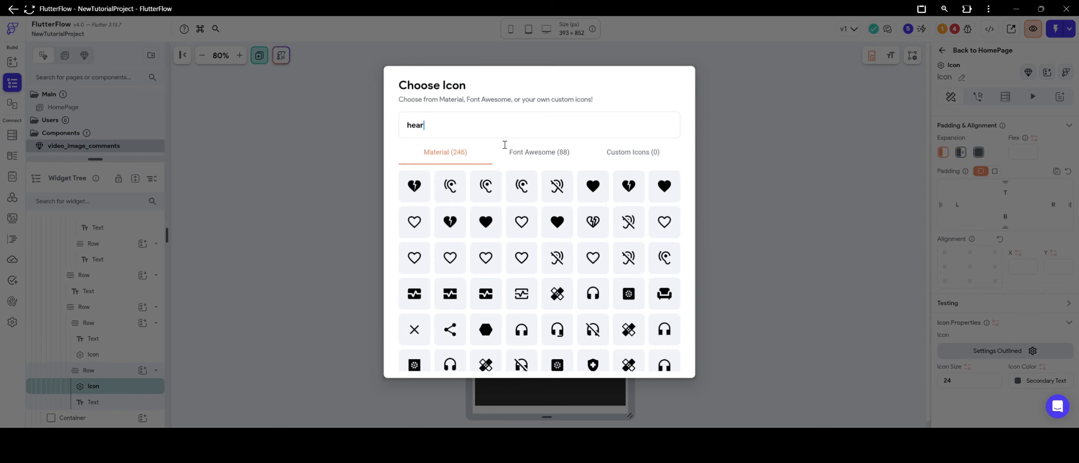
{"action": "left_click", "coordinate": [593, 185]}
{"action": "left_click", "coordinate": [704, 223]}
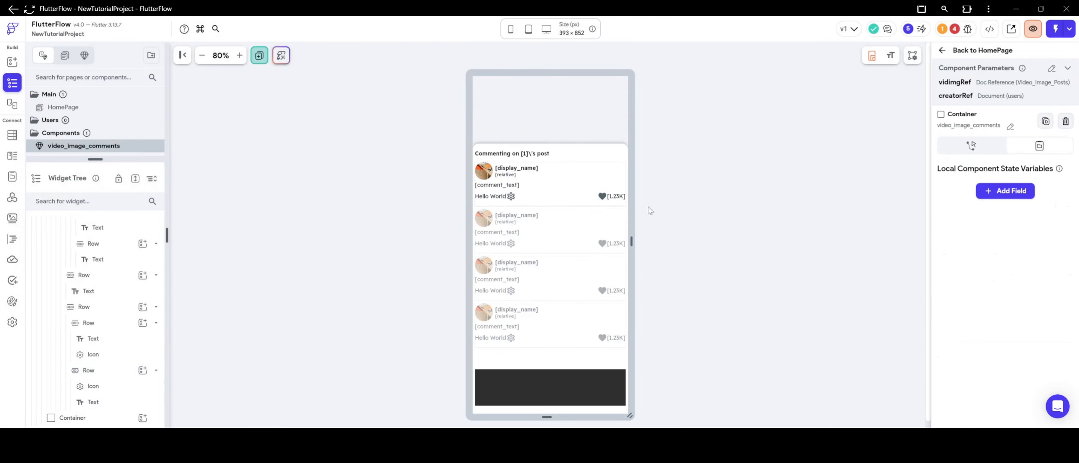
Step: Set the heart icon's right padding to 2 and add right padding to the row holding the icon and like count
{"action": "left_click", "coordinate": [602, 196]}
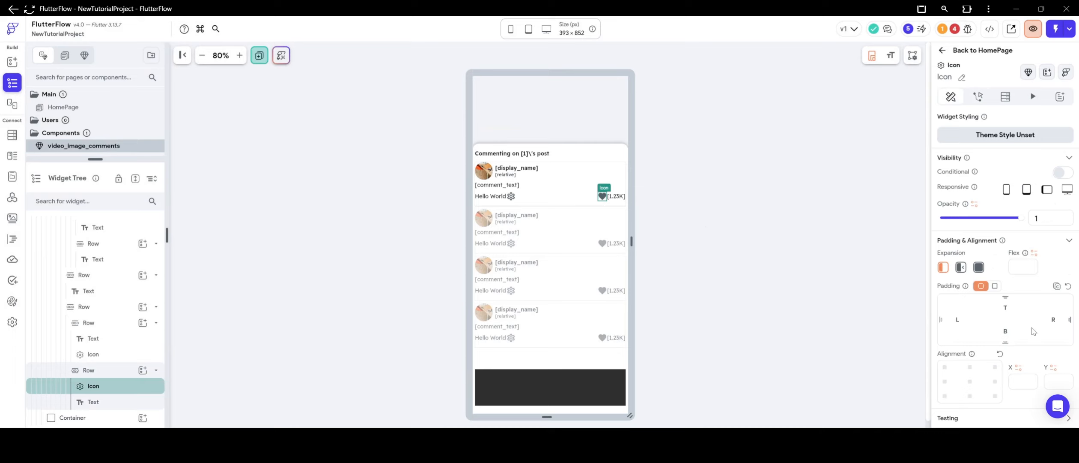
{"action": "left_click", "coordinate": [874, 194]}
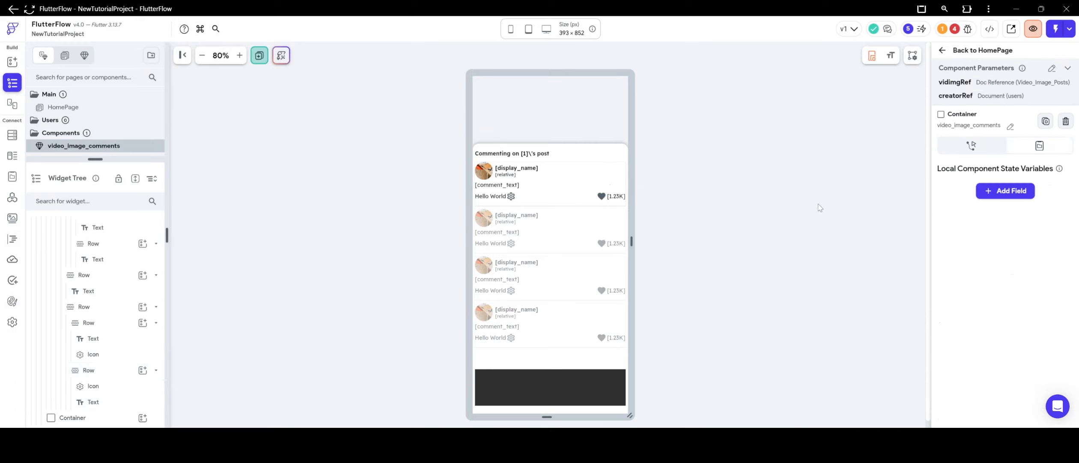
{"action": "left_click", "coordinate": [605, 197]}
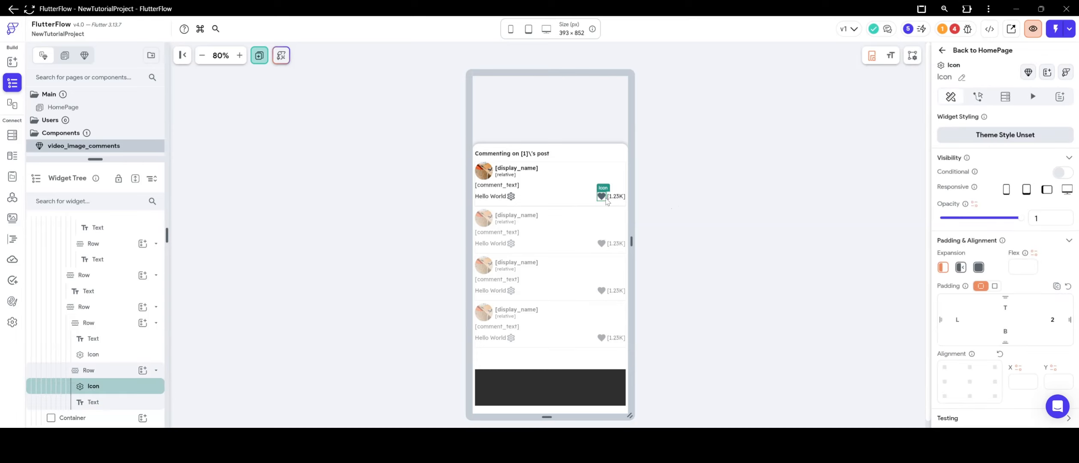
{"action": "key", "text": "Escape"}
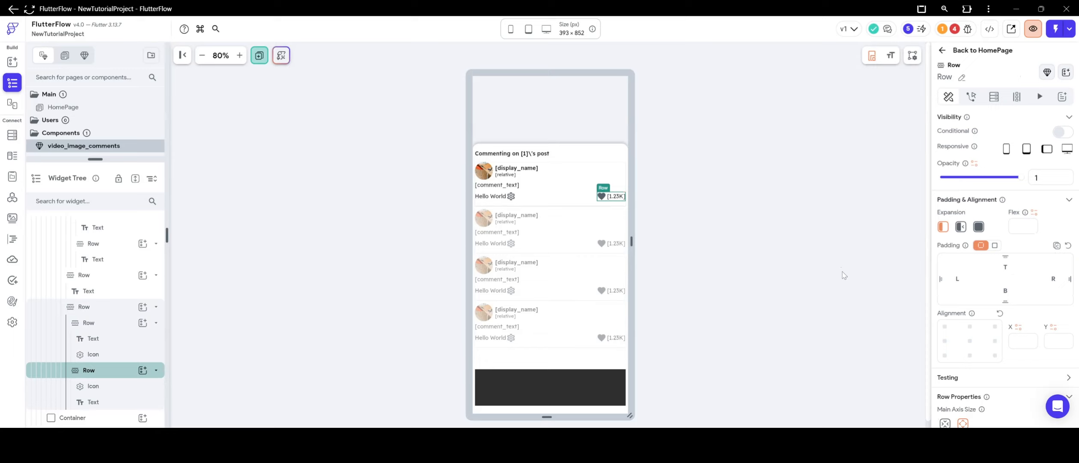
{"action": "left_click", "coordinate": [705, 177]}
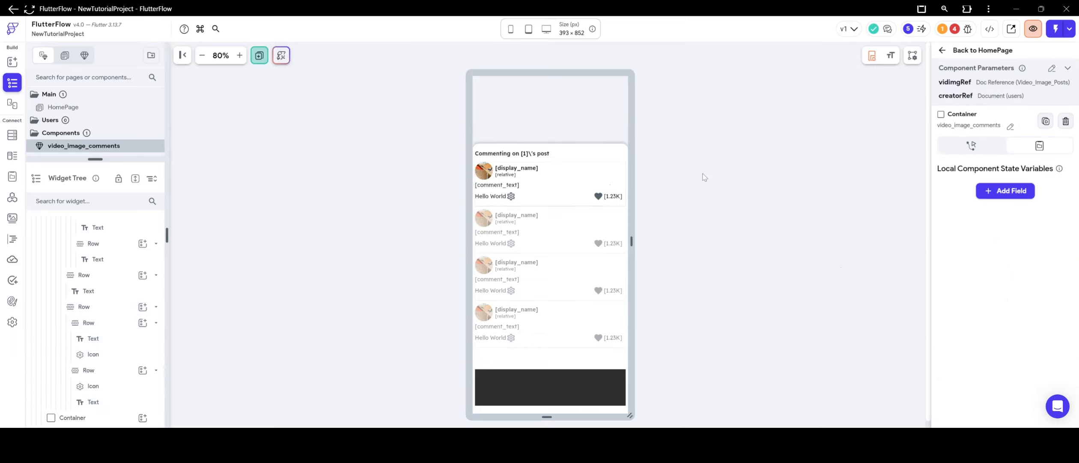
Step: Add a conditional action to the heart icon's On Tap action flow
{"action": "left_click", "coordinate": [598, 195]}
{"action": "scroll", "coordinate": [969, 242], "scroll_direction": "down", "scroll_amount": 3}
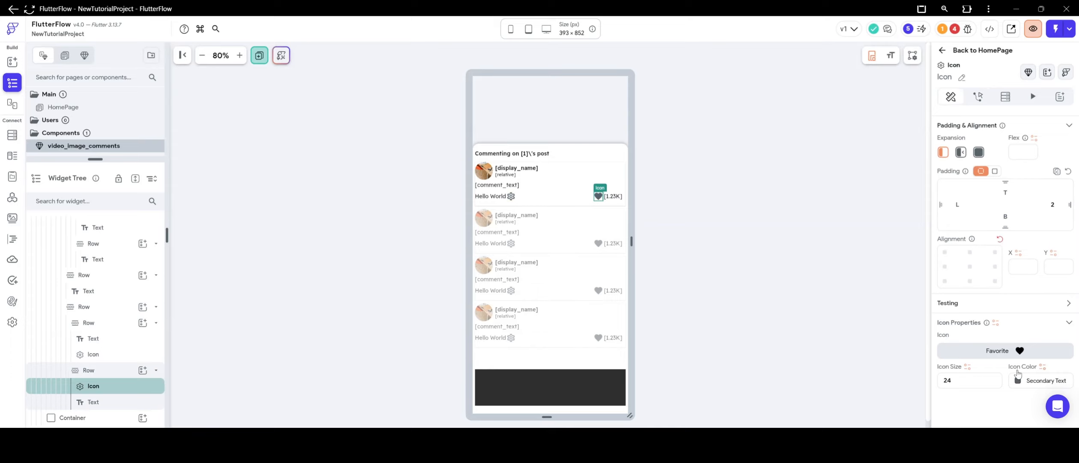
{"action": "left_click", "coordinate": [985, 98]}
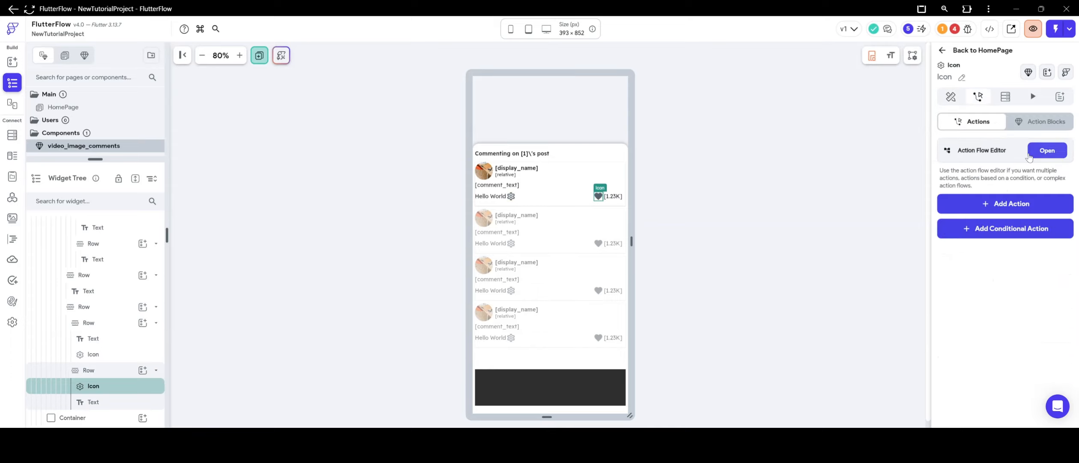
{"action": "left_click", "coordinate": [1046, 152]}
{"action": "left_click", "coordinate": [421, 319]}
Step: Base the condition on likedby_users from the video_image_comments document with the List Contains Item option
{"action": "left_click", "coordinate": [917, 155]}
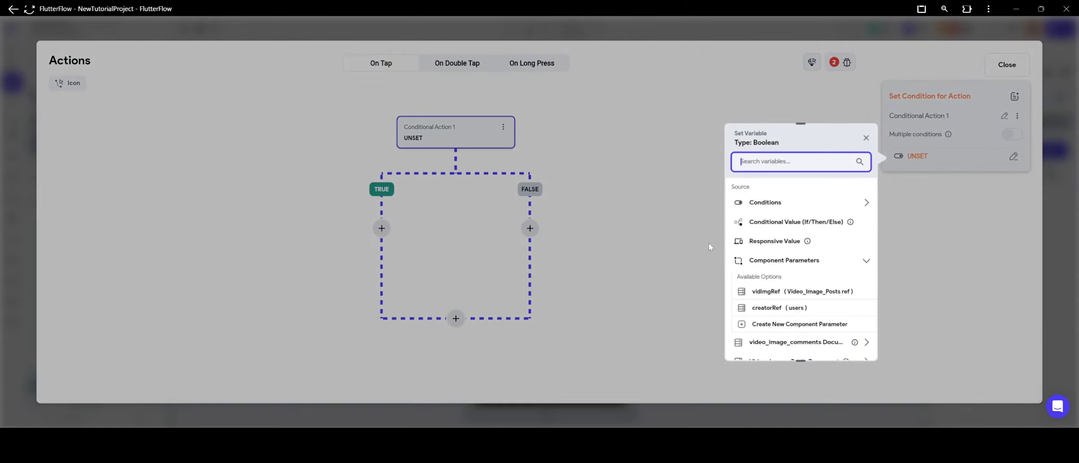
{"action": "scroll", "coordinate": [778, 257], "scroll_direction": "down", "scroll_amount": 3}
{"action": "left_click", "coordinate": [778, 238]}
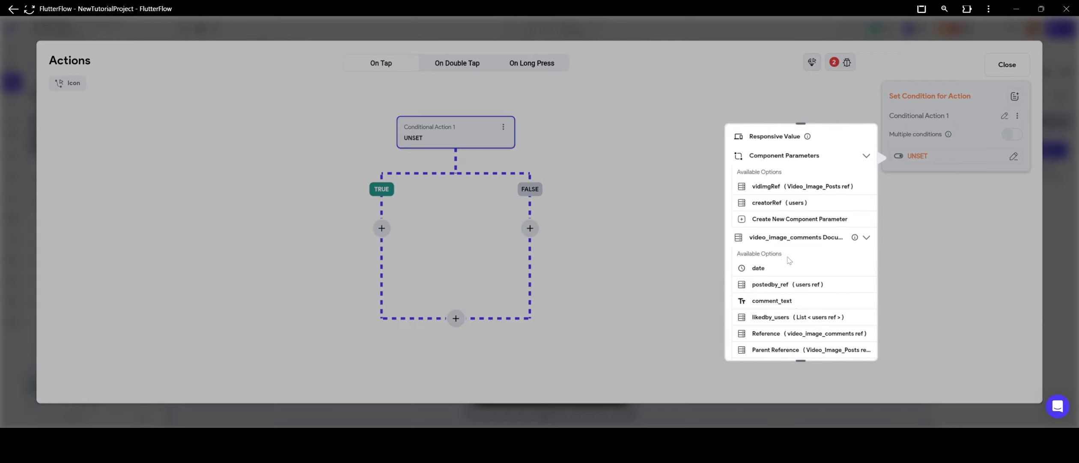
{"action": "scroll", "coordinate": [788, 257], "scroll_direction": "down", "scroll_amount": 1}
{"action": "left_click", "coordinate": [771, 282]}
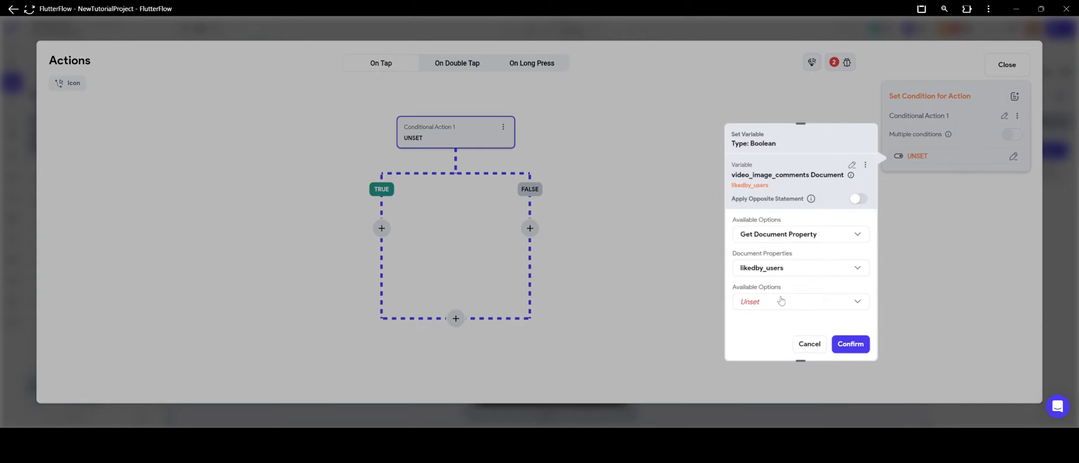
{"action": "left_click", "coordinate": [781, 301]}
{"action": "left_click", "coordinate": [771, 243]}
{"action": "left_click", "coordinate": [781, 312]}
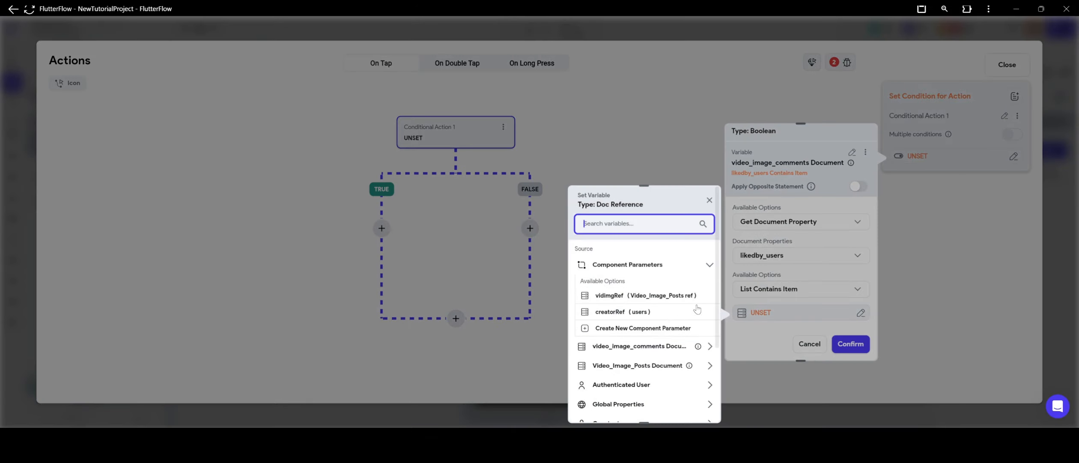
Step: Use the authenticated user's User Reference as the item to check for and confirm the condition
{"action": "scroll", "coordinate": [613, 371], "scroll_direction": "down", "scroll_amount": 1}
{"action": "left_click", "coordinate": [623, 351]}
{"action": "scroll", "coordinate": [629, 344], "scroll_direction": "down", "scroll_amount": 3}
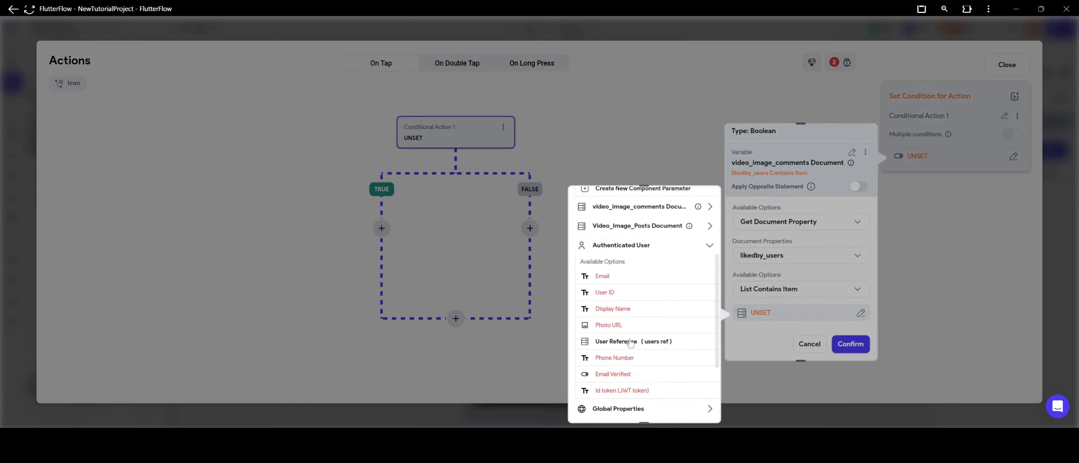
{"action": "left_click", "coordinate": [629, 341]}
{"action": "left_click", "coordinate": [694, 405]}
{"action": "left_click", "coordinate": [851, 344]}
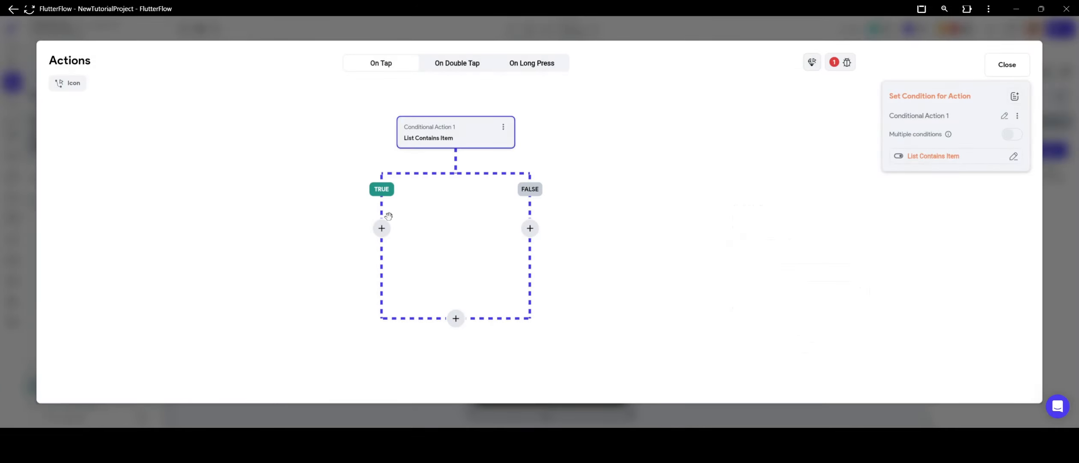
Step: Add an Update Document backend call to the TRUE branch of the conditional action
{"action": "left_click", "coordinate": [382, 229]}
{"action": "left_click", "coordinate": [398, 249]}
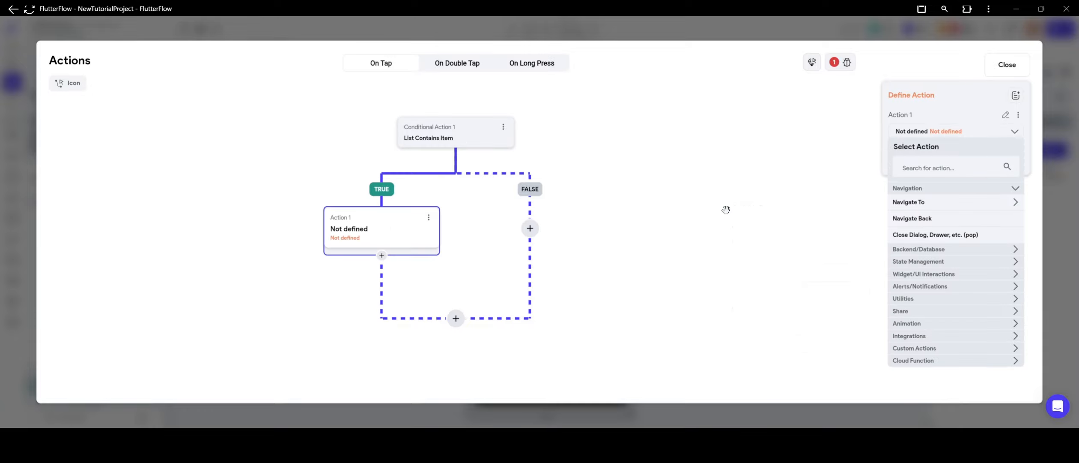
{"action": "left_click", "coordinate": [920, 250]}
{"action": "left_click", "coordinate": [917, 229]}
{"action": "left_click", "coordinate": [925, 256]}
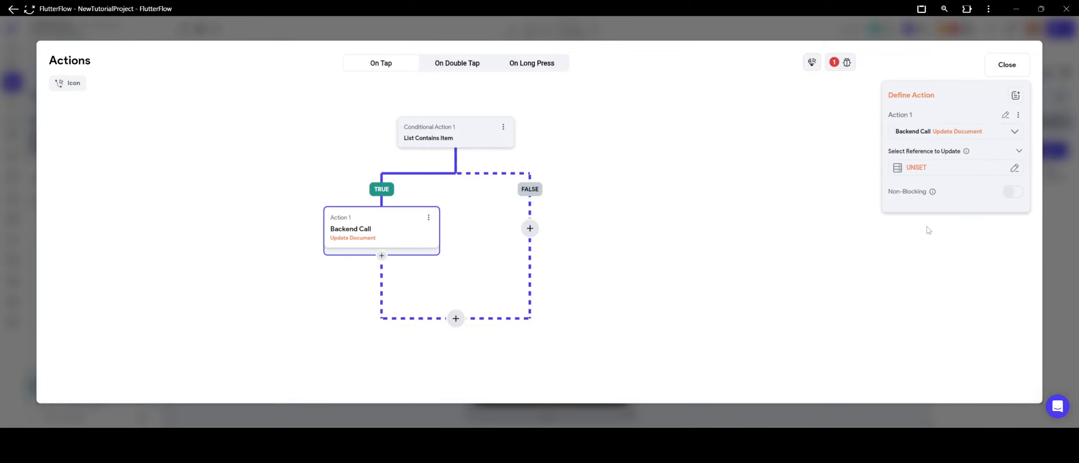
Step: Set the reference to update to the Reference of the video_image_comments document
{"action": "left_click", "coordinate": [924, 171]}
{"action": "scroll", "coordinate": [793, 261], "scroll_direction": "down", "scroll_amount": 1}
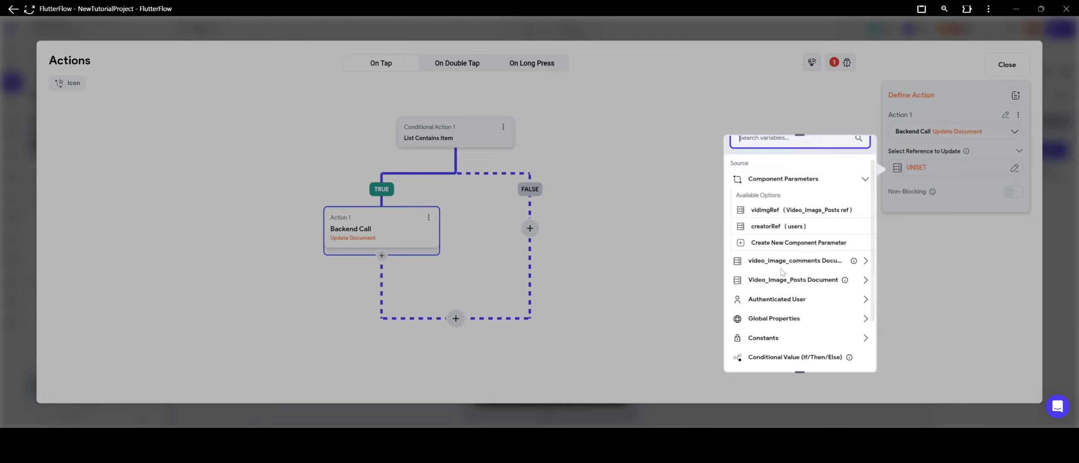
{"action": "left_click", "coordinate": [793, 261]}
{"action": "scroll", "coordinate": [793, 263], "scroll_direction": "down", "scroll_amount": 2}
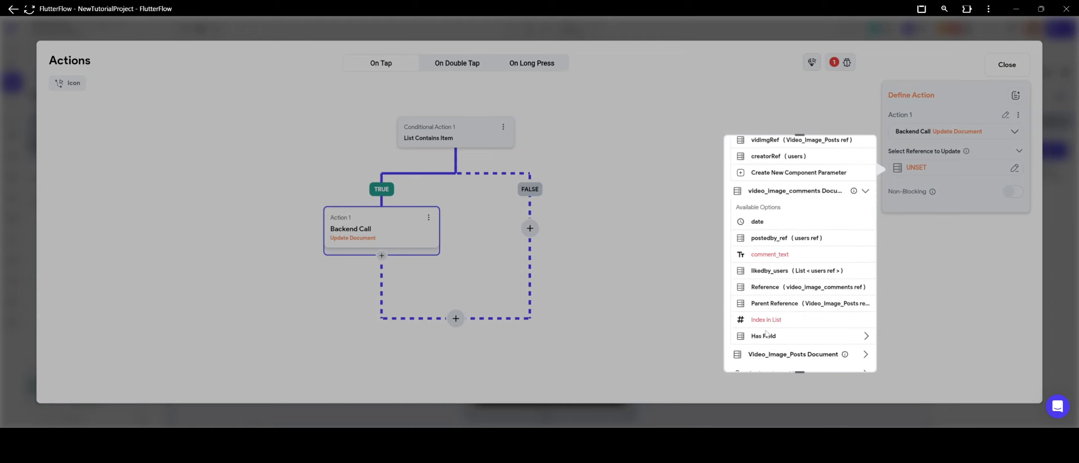
{"action": "left_click", "coordinate": [771, 288]}
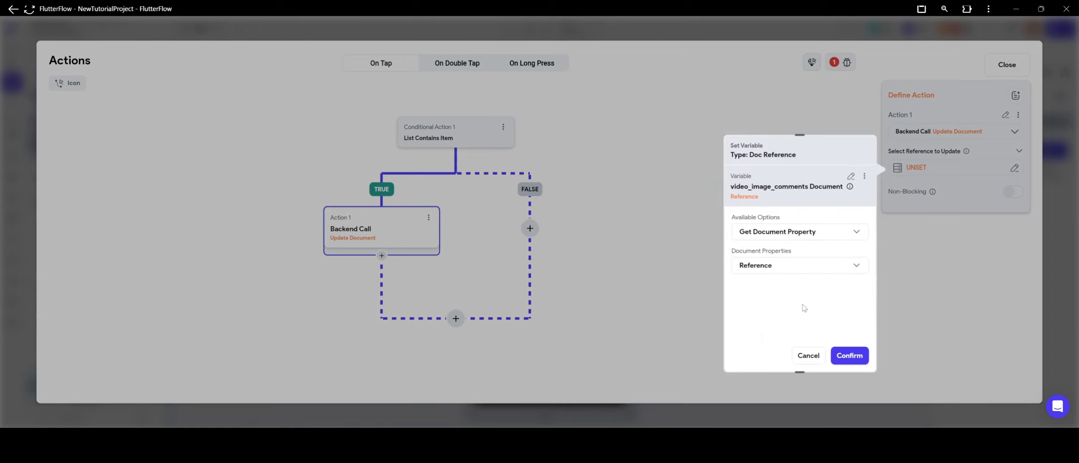
{"action": "left_click", "coordinate": [850, 355]}
Step: Add a field to the document update and choose likedby_users for it
{"action": "left_click", "coordinate": [924, 198]}
{"action": "left_click", "coordinate": [927, 204]}
{"action": "left_click", "coordinate": [921, 265]}
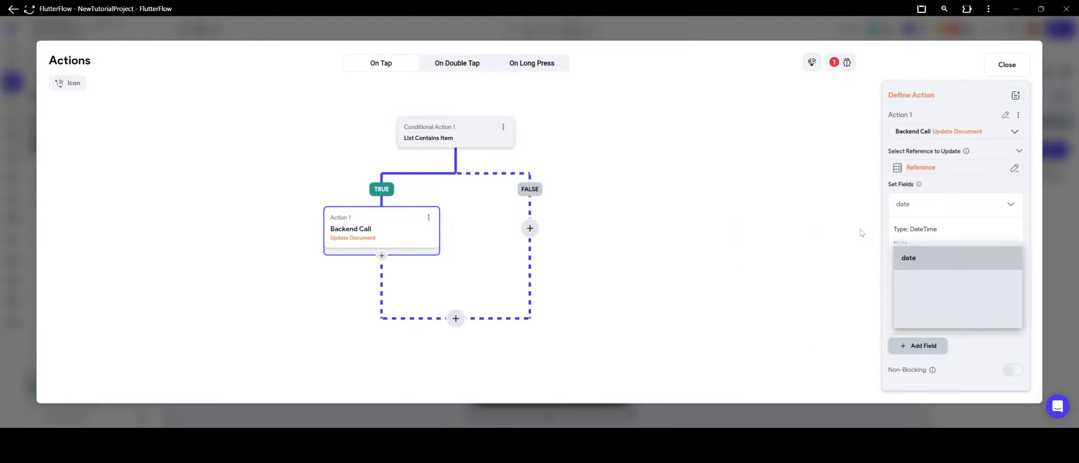
{"action": "left_click", "coordinate": [932, 329]}
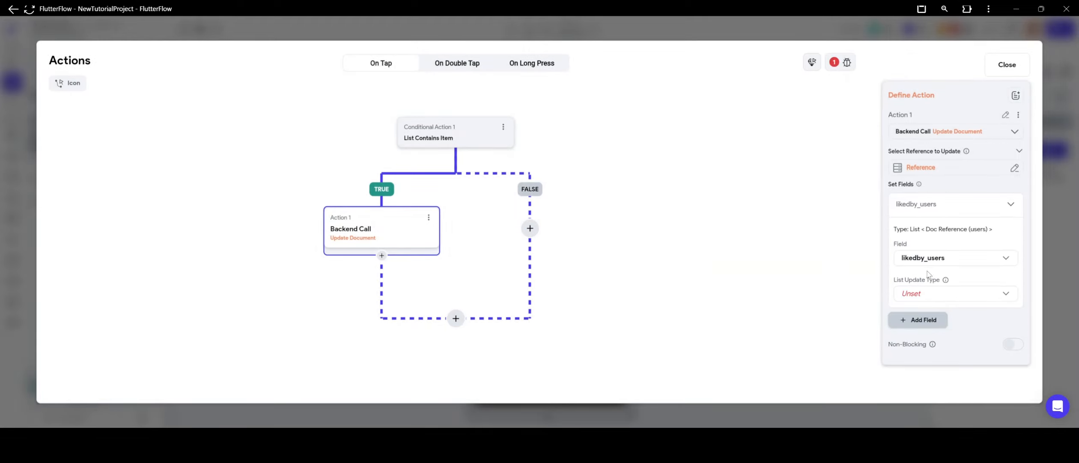
Step: Set the likedby_users update type to Remove from Set, using the authenticated user's User Reference as the value
{"action": "left_click", "coordinate": [929, 302]}
{"action": "left_click", "coordinate": [930, 322]}
{"action": "left_click", "coordinate": [932, 321]}
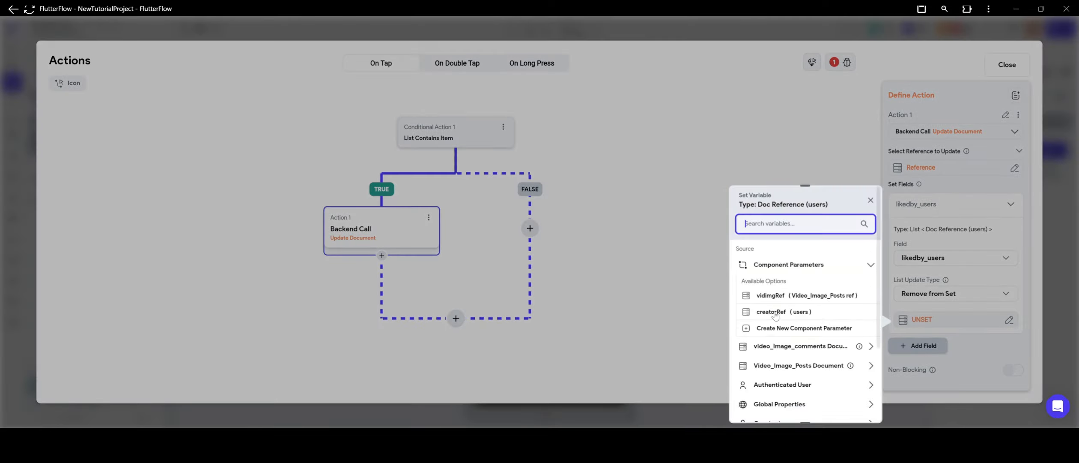
{"action": "scroll", "coordinate": [780, 317], "scroll_direction": "down", "scroll_amount": 2}
{"action": "scroll", "coordinate": [780, 317], "scroll_direction": "down", "scroll_amount": 2}
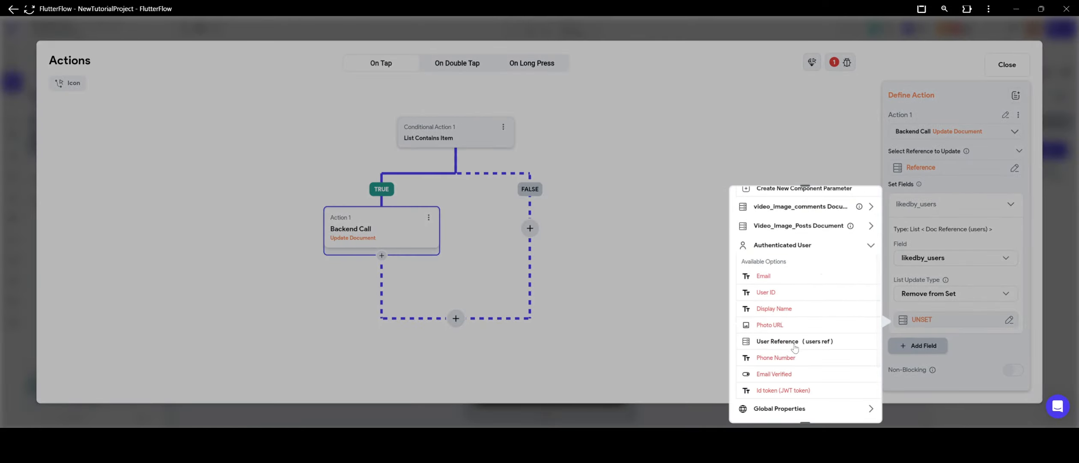
{"action": "left_click", "coordinate": [790, 345]}
{"action": "left_click", "coordinate": [852, 405]}
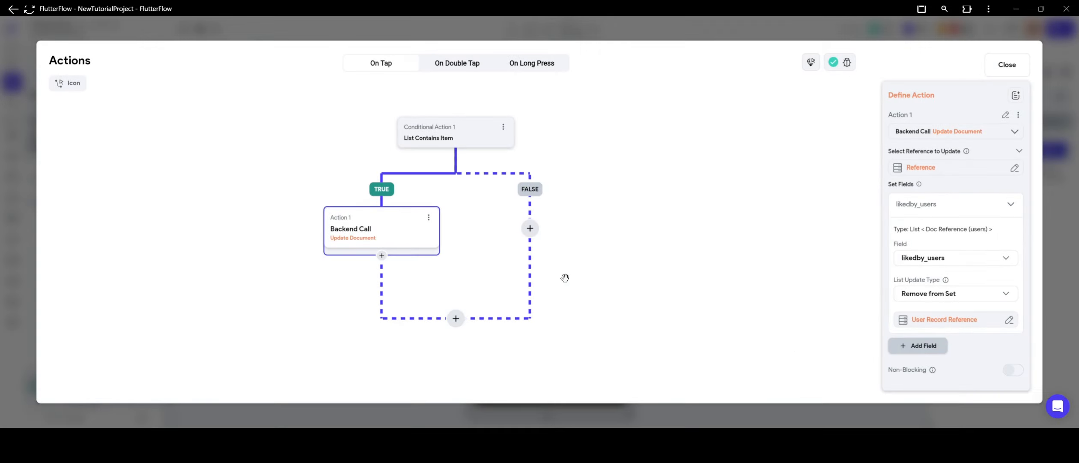
Step: Copy the TRUE branch's update action into the FALSE branch and change its list update type to Add to Set
{"action": "left_click", "coordinate": [428, 217]}
{"action": "left_click", "coordinate": [367, 237]}
{"action": "left_click", "coordinate": [530, 228]}
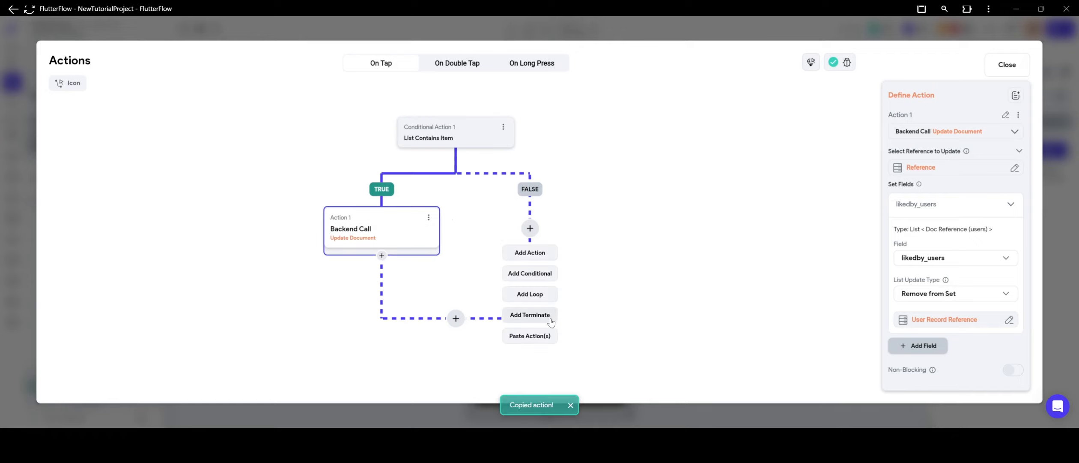
{"action": "left_click", "coordinate": [544, 333]}
{"action": "left_click", "coordinate": [932, 292]}
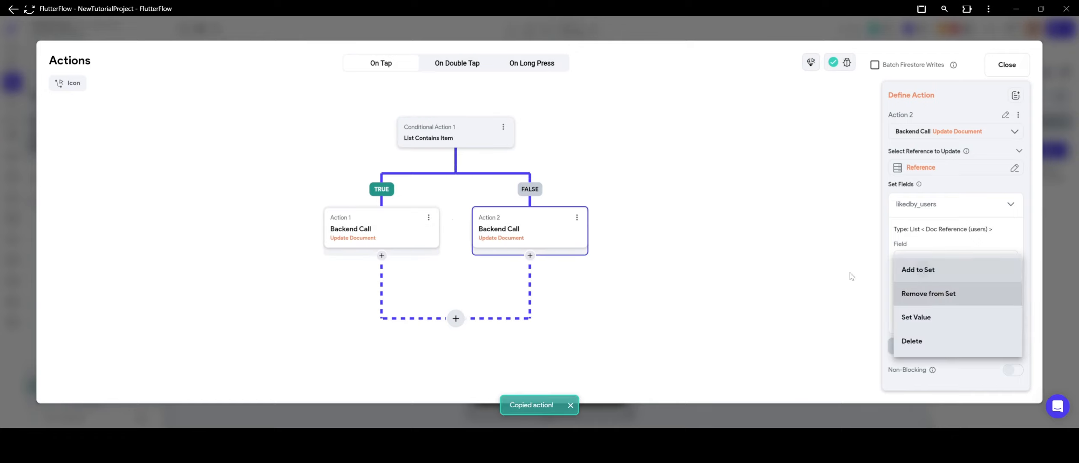
{"action": "left_click", "coordinate": [921, 268]}
Step: End both the FALSE and TRUE branches with a Terminate action and close the action flow editor
{"action": "left_click", "coordinate": [530, 256]}
{"action": "left_click", "coordinate": [531, 339]}
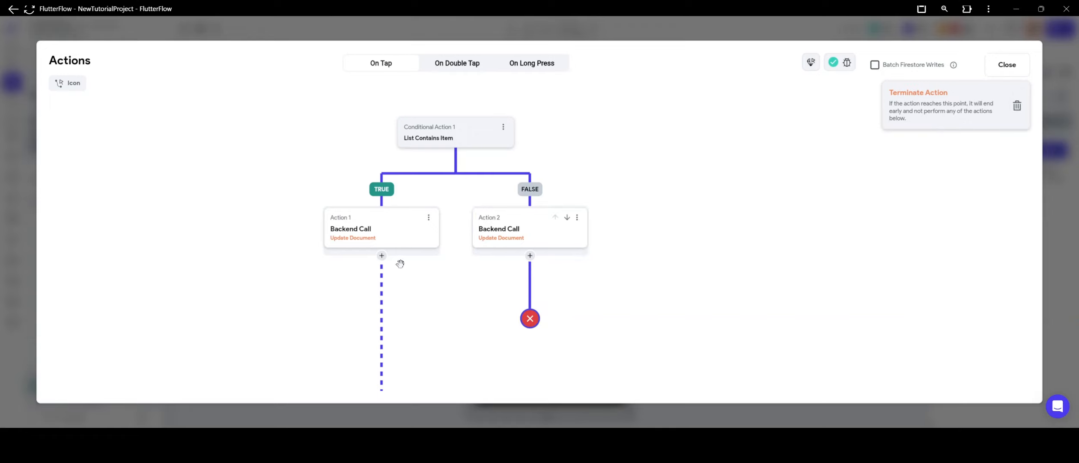
{"action": "left_click", "coordinate": [381, 256]}
{"action": "left_click", "coordinate": [397, 337]}
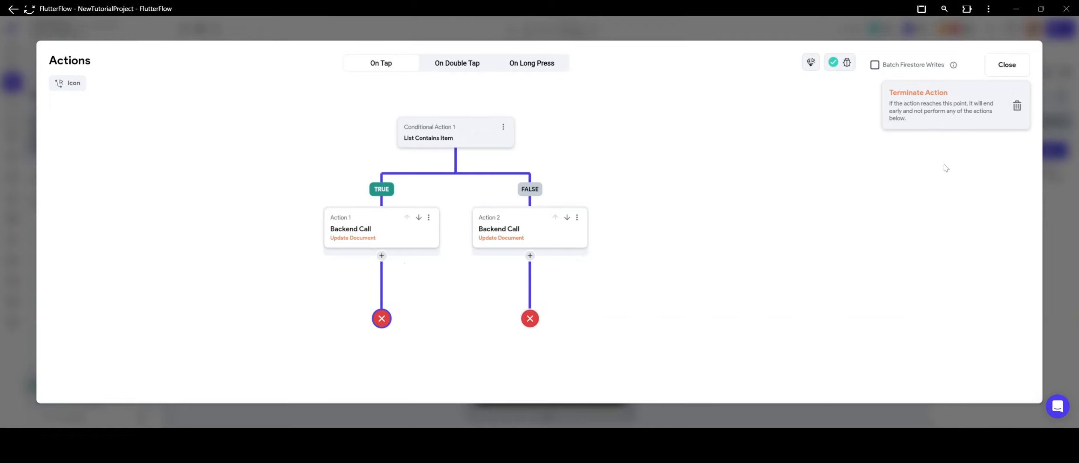
{"action": "left_click", "coordinate": [1055, 216]}
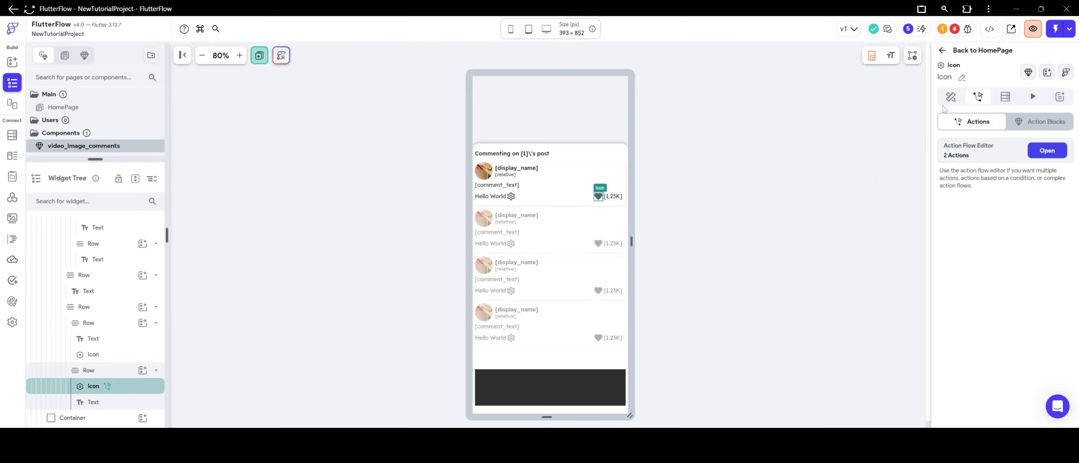
Step: Bind the heart icon's color to a Conditional Value (If/Then/Else) variable
{"action": "left_click", "coordinate": [951, 97]}
{"action": "scroll", "coordinate": [1006, 351], "scroll_direction": "down", "scroll_amount": 3}
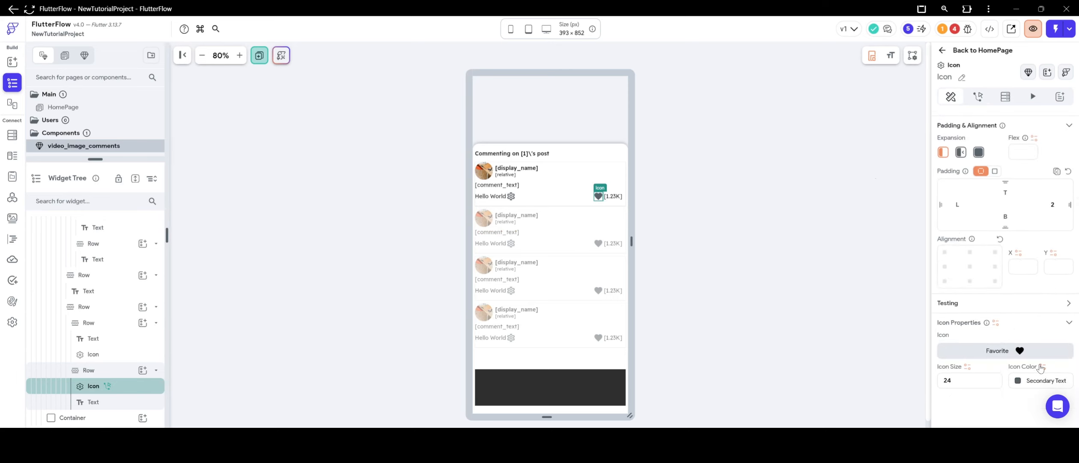
{"action": "left_click", "coordinate": [1041, 367]}
{"action": "scroll", "coordinate": [929, 319], "scroll_direction": "down", "scroll_amount": 5}
{"action": "left_click", "coordinate": [921, 313]}
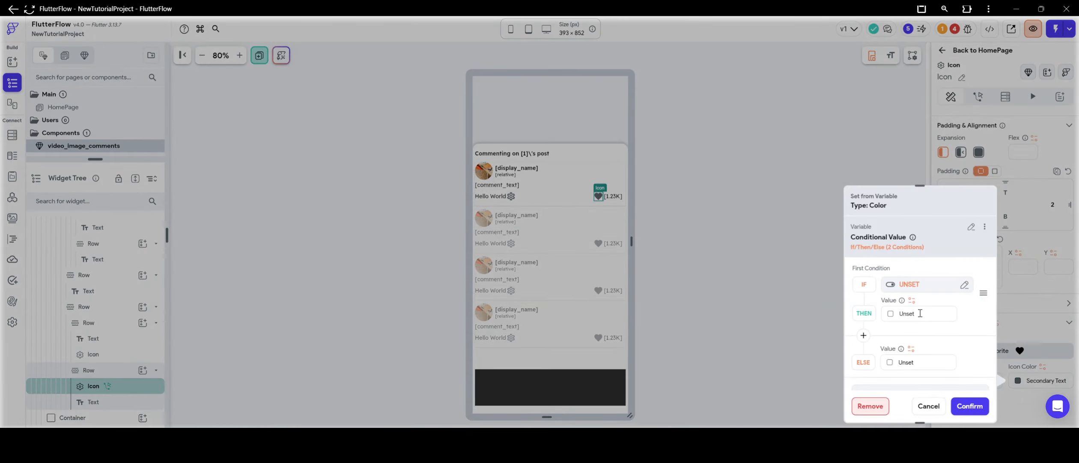
Step: Set the color's IF condition to List Contains Item on likedby_users of the video_image_comments document
{"action": "left_click", "coordinate": [915, 287]}
{"action": "scroll", "coordinate": [754, 282], "scroll_direction": "down", "scroll_amount": 2}
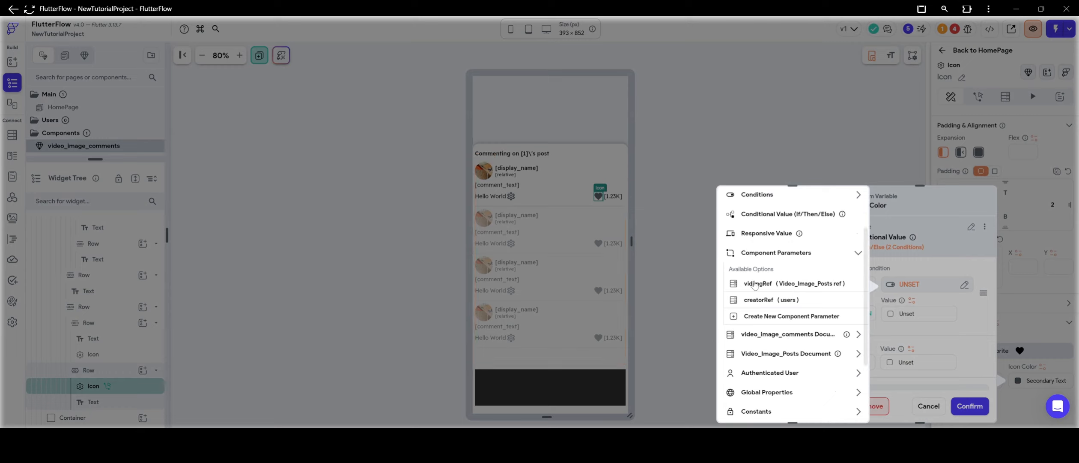
{"action": "scroll", "coordinate": [762, 291], "scroll_direction": "down", "scroll_amount": 2}
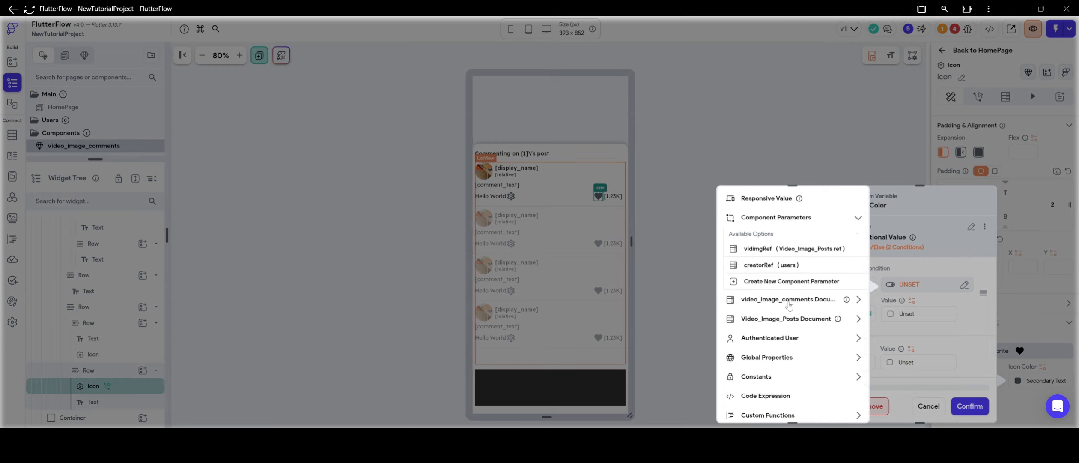
{"action": "left_click", "coordinate": [789, 312]}
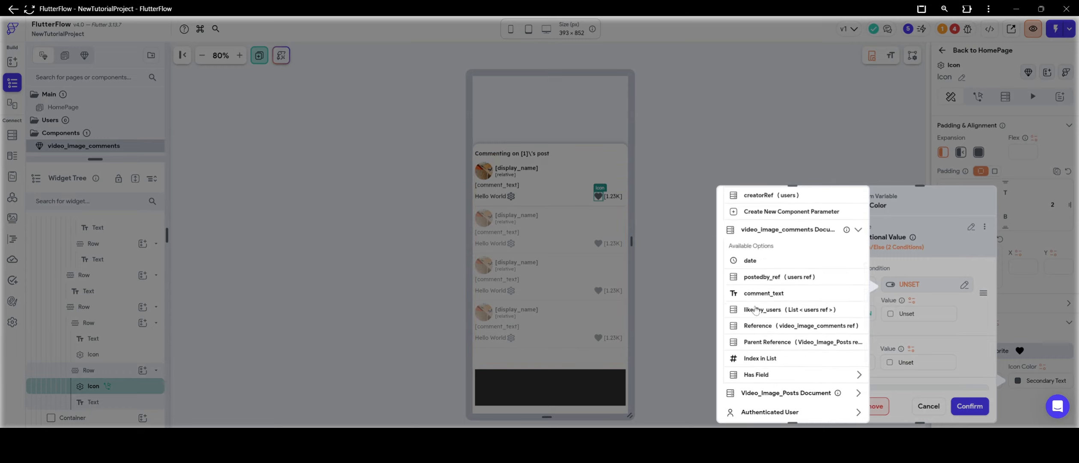
{"action": "left_click", "coordinate": [756, 310]}
{"action": "left_click", "coordinate": [781, 365]}
{"action": "left_click", "coordinate": [758, 244]}
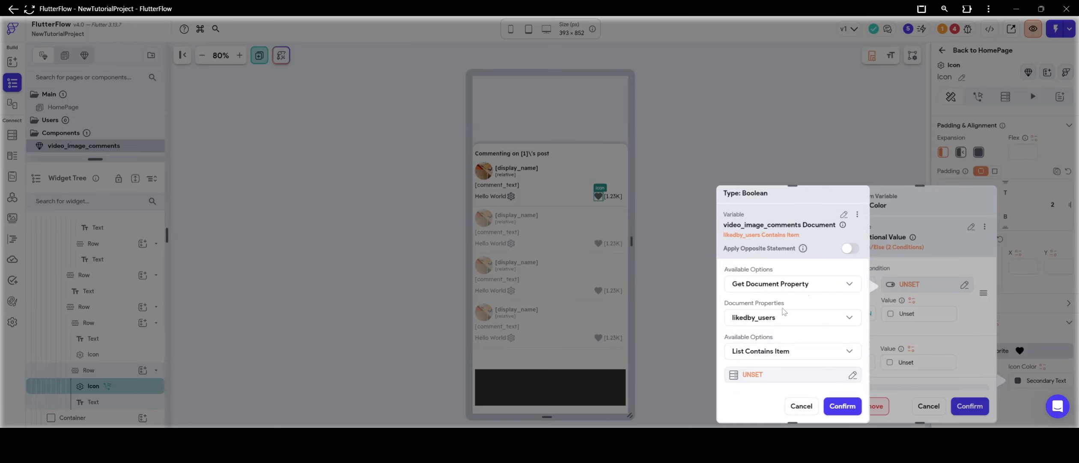
Step: Use the authenticated user's User Reference as the item the color condition checks for and confirm the condition
{"action": "left_click", "coordinate": [756, 379]}
{"action": "scroll", "coordinate": [649, 336], "scroll_direction": "down", "scroll_amount": 3}
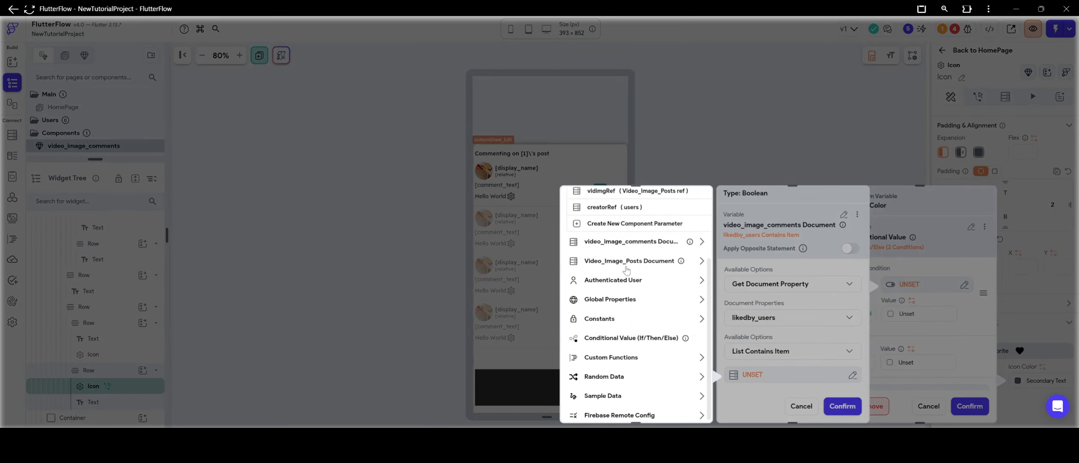
{"action": "left_click", "coordinate": [628, 290]}
{"action": "left_click", "coordinate": [625, 274]}
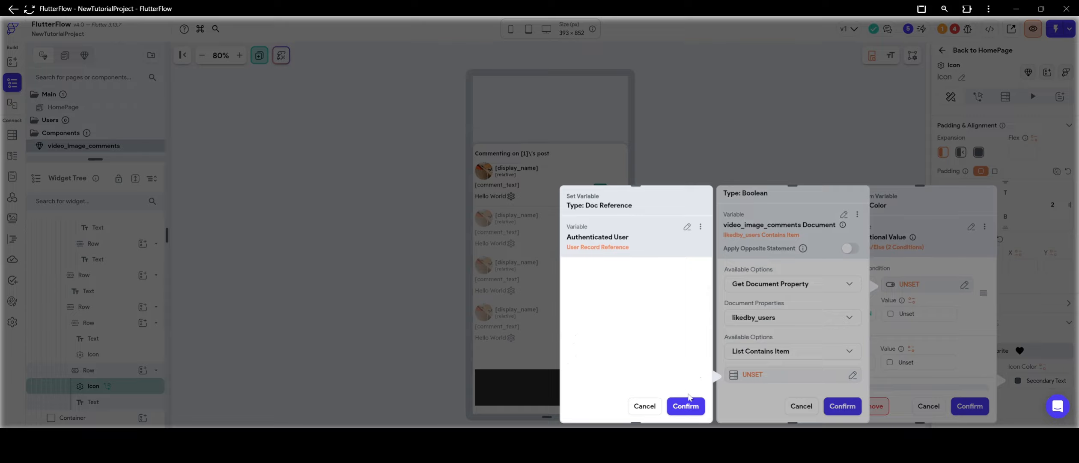
{"action": "left_click", "coordinate": [685, 405]}
{"action": "left_click", "coordinate": [842, 405]}
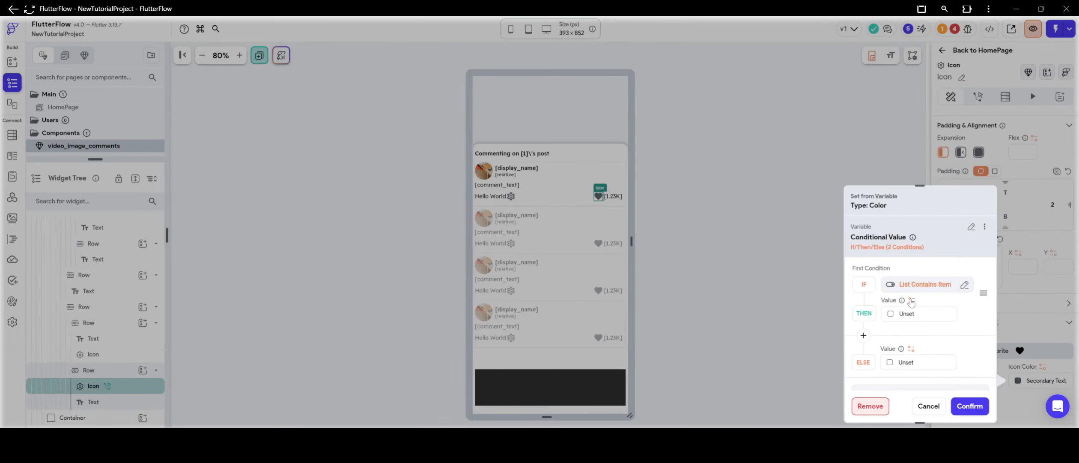
Step: Set the THEN color of the heart icon's conditional value to the Error theme color
{"action": "left_click", "coordinate": [890, 313]}
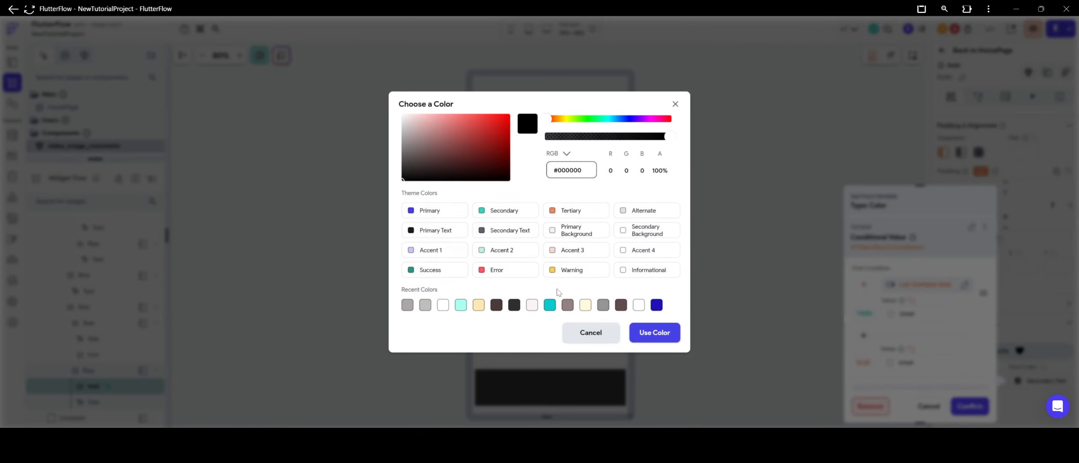
{"action": "left_click", "coordinate": [497, 271]}
Step: Set the ELSE color and the default variable value to Secondary Background and confirm the icon color
{"action": "scroll", "coordinate": [881, 313], "scroll_direction": "down", "scroll_amount": 2}
{"action": "left_click", "coordinate": [891, 297]}
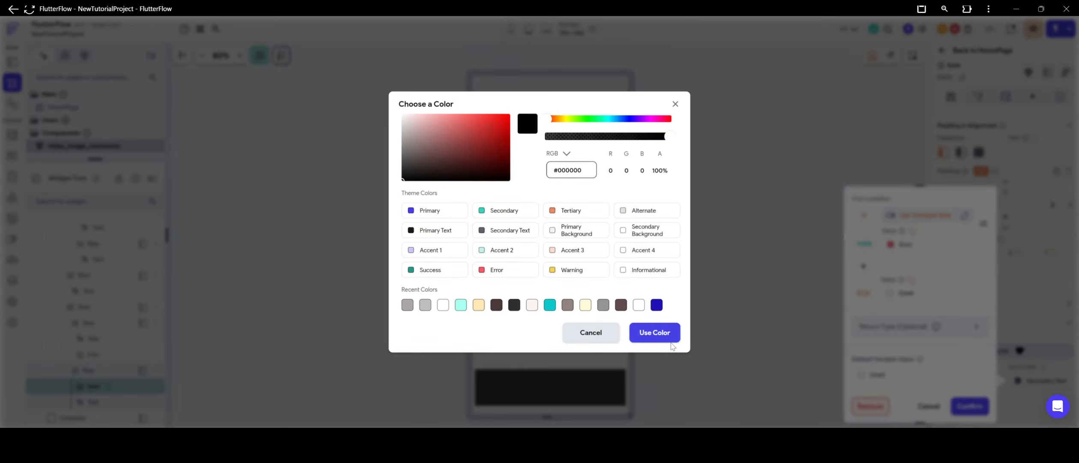
{"action": "left_click", "coordinate": [622, 232]}
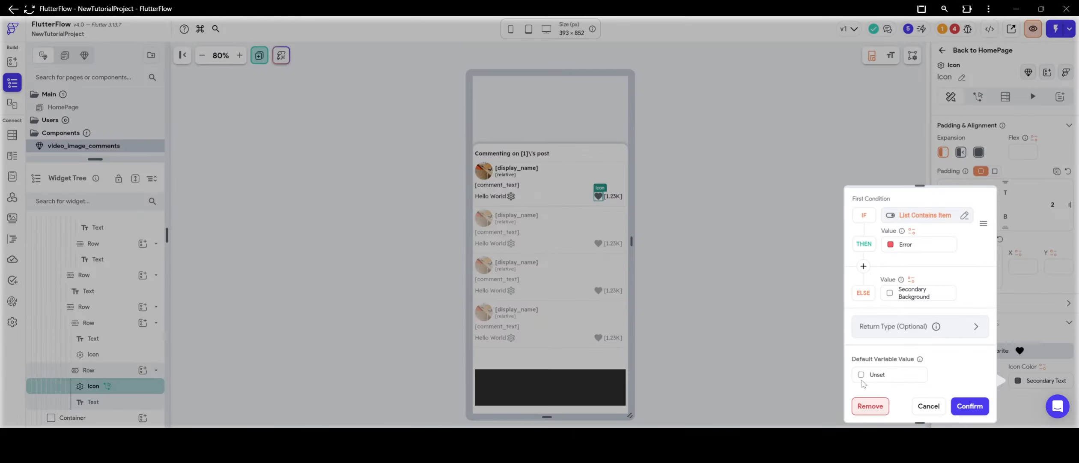
{"action": "left_click", "coordinate": [863, 381]}
{"action": "left_click", "coordinate": [623, 231]}
{"action": "left_click", "coordinate": [970, 406]}
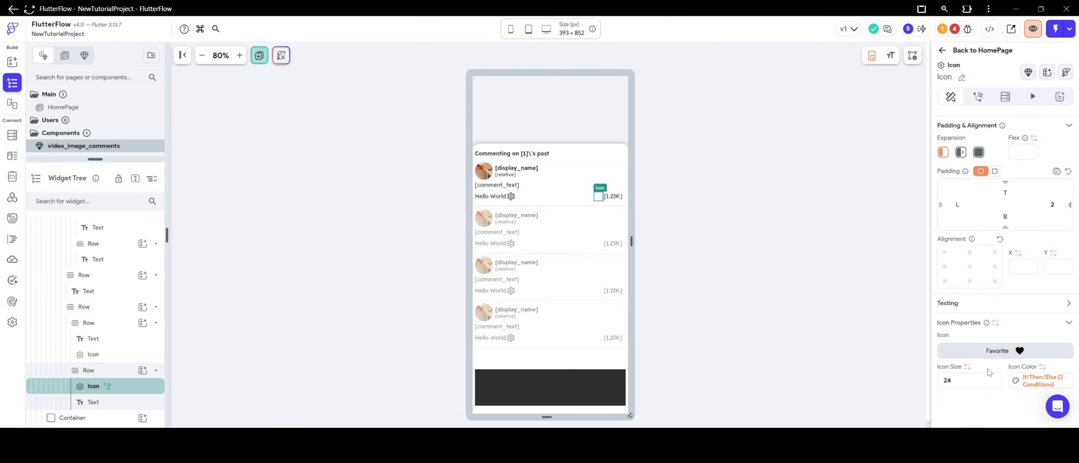
Step: Reopen the heart icon's conditional color and change the ELSE color to the custom gray #686868
{"action": "left_click", "coordinate": [1040, 377]}
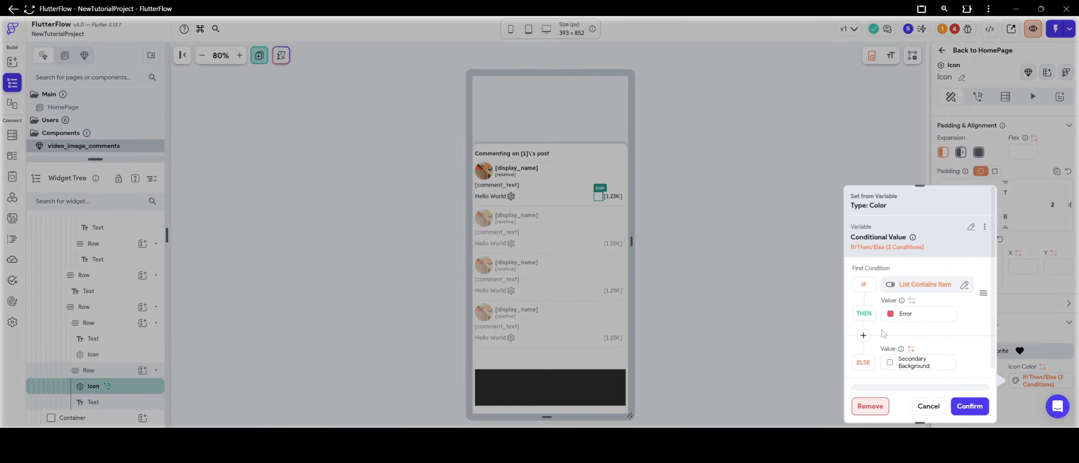
{"action": "left_click", "coordinate": [900, 362]}
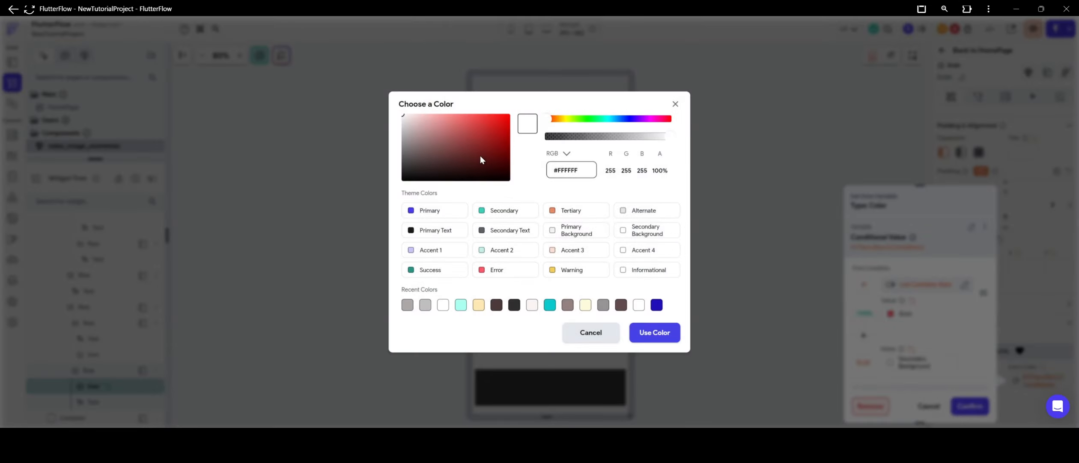
{"action": "left_click", "coordinate": [482, 179]}
{"action": "left_click_drag", "start_coordinate": [458, 182], "coordinate": [386, 156]}
{"action": "left_click", "coordinate": [654, 332]}
Step: Set the default variable value to the recent gray #686868 and confirm the conditional icon color
{"action": "scroll", "coordinate": [921, 300], "scroll_direction": "down", "scroll_amount": 2}
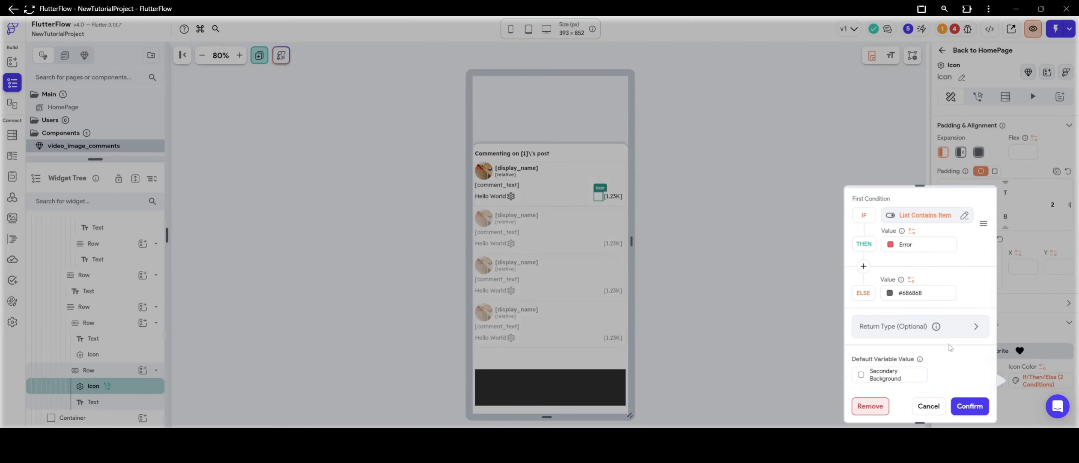
{"action": "left_click", "coordinate": [861, 374]}
{"action": "left_click", "coordinate": [657, 305]}
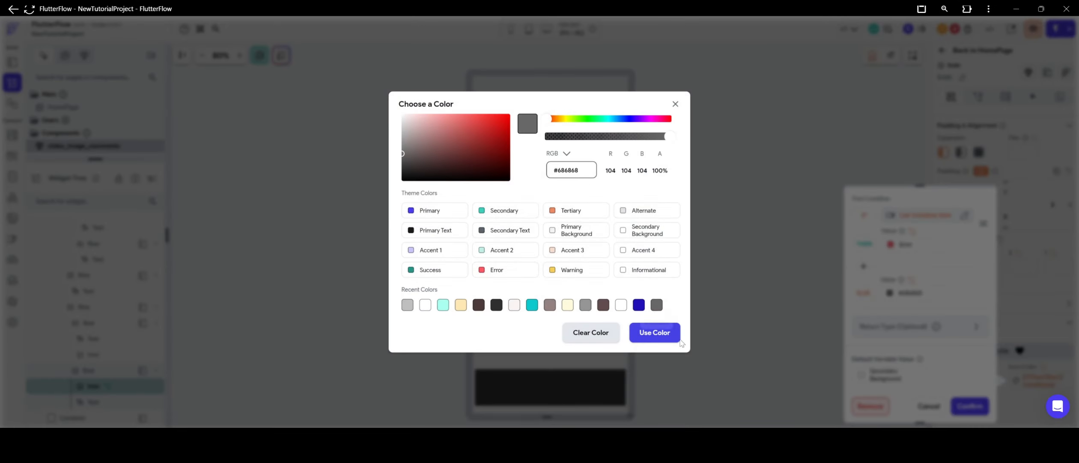
{"action": "left_click", "coordinate": [654, 332]}
{"action": "left_click", "coordinate": [969, 406]}
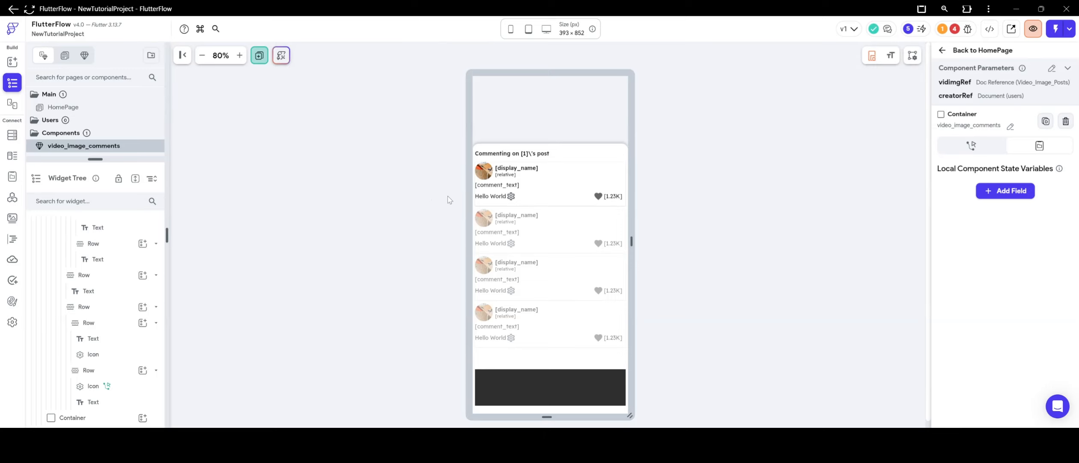
{"action": "left_click", "coordinate": [487, 199]}
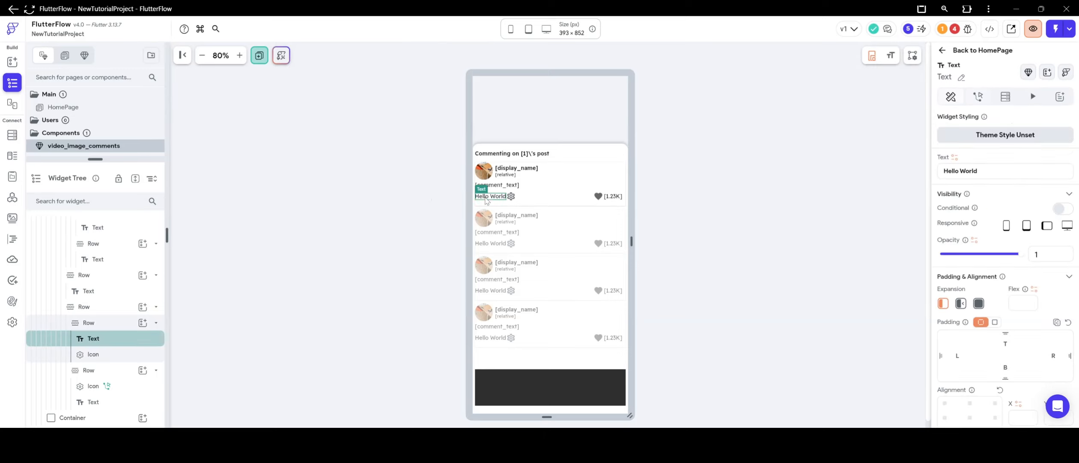
{"action": "left_click", "coordinate": [292, 175]}
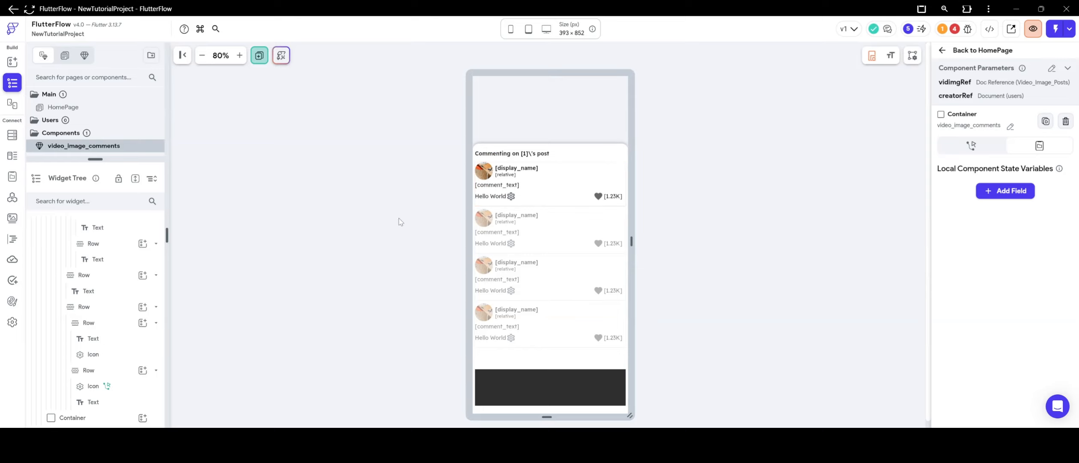
Step: Start a new Firestore collection, mark it as a subcollection and open the choice of its parent collection
{"action": "left_click", "coordinate": [11, 134]}
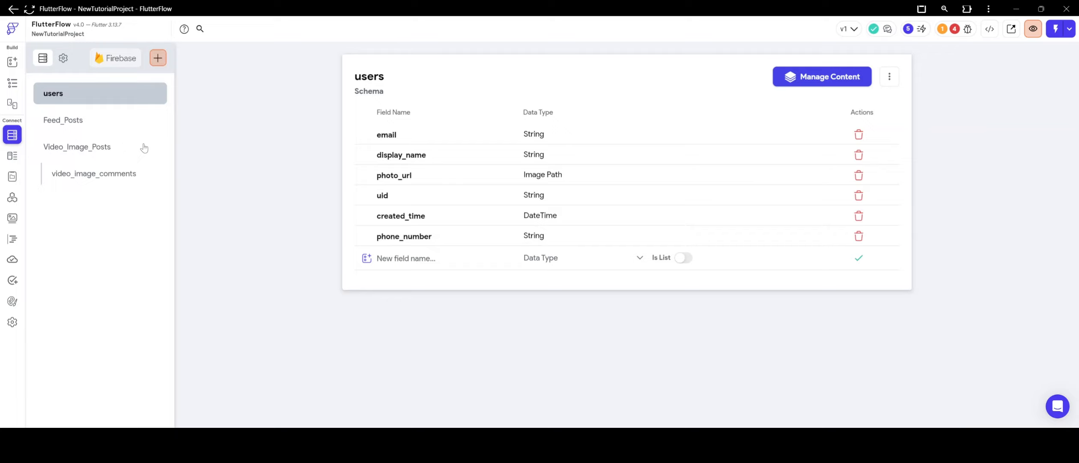
{"action": "left_click", "coordinate": [158, 58]}
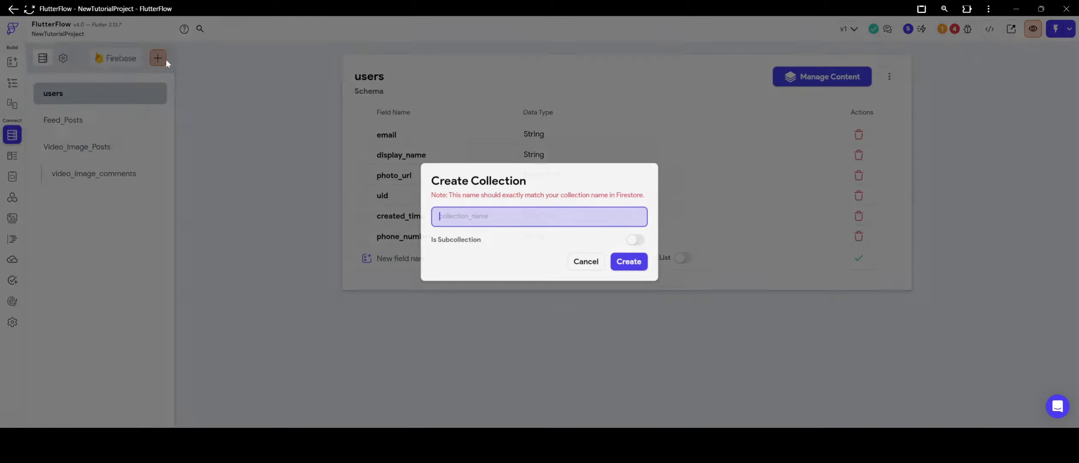
{"action": "left_click", "coordinate": [636, 240]}
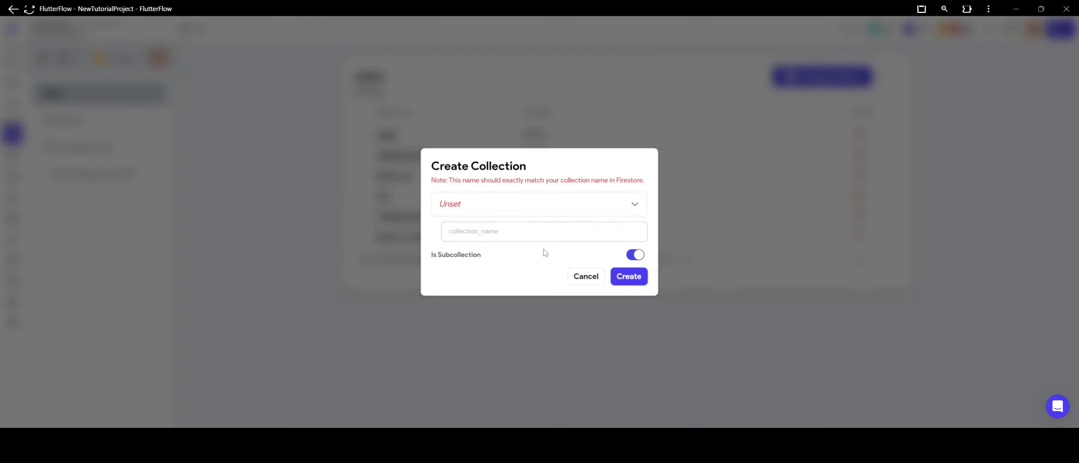
{"action": "left_click", "coordinate": [537, 200]}
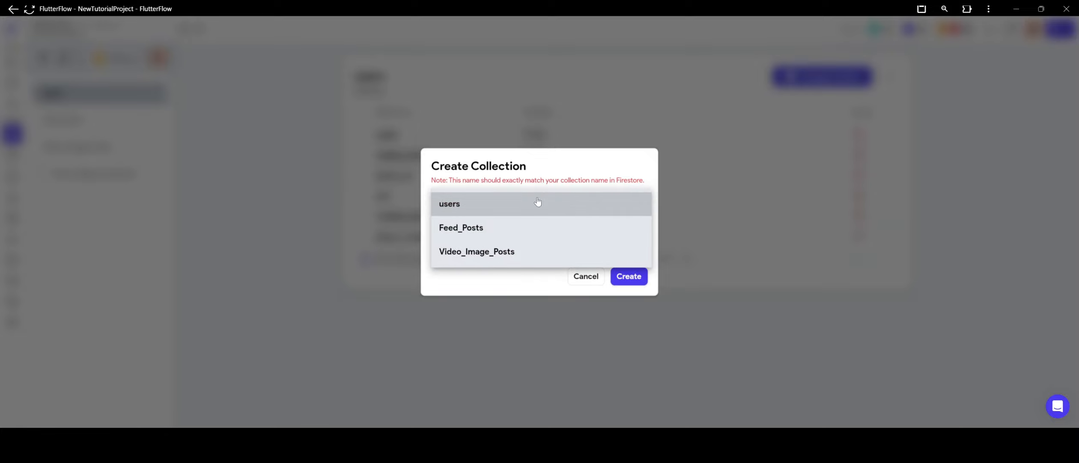